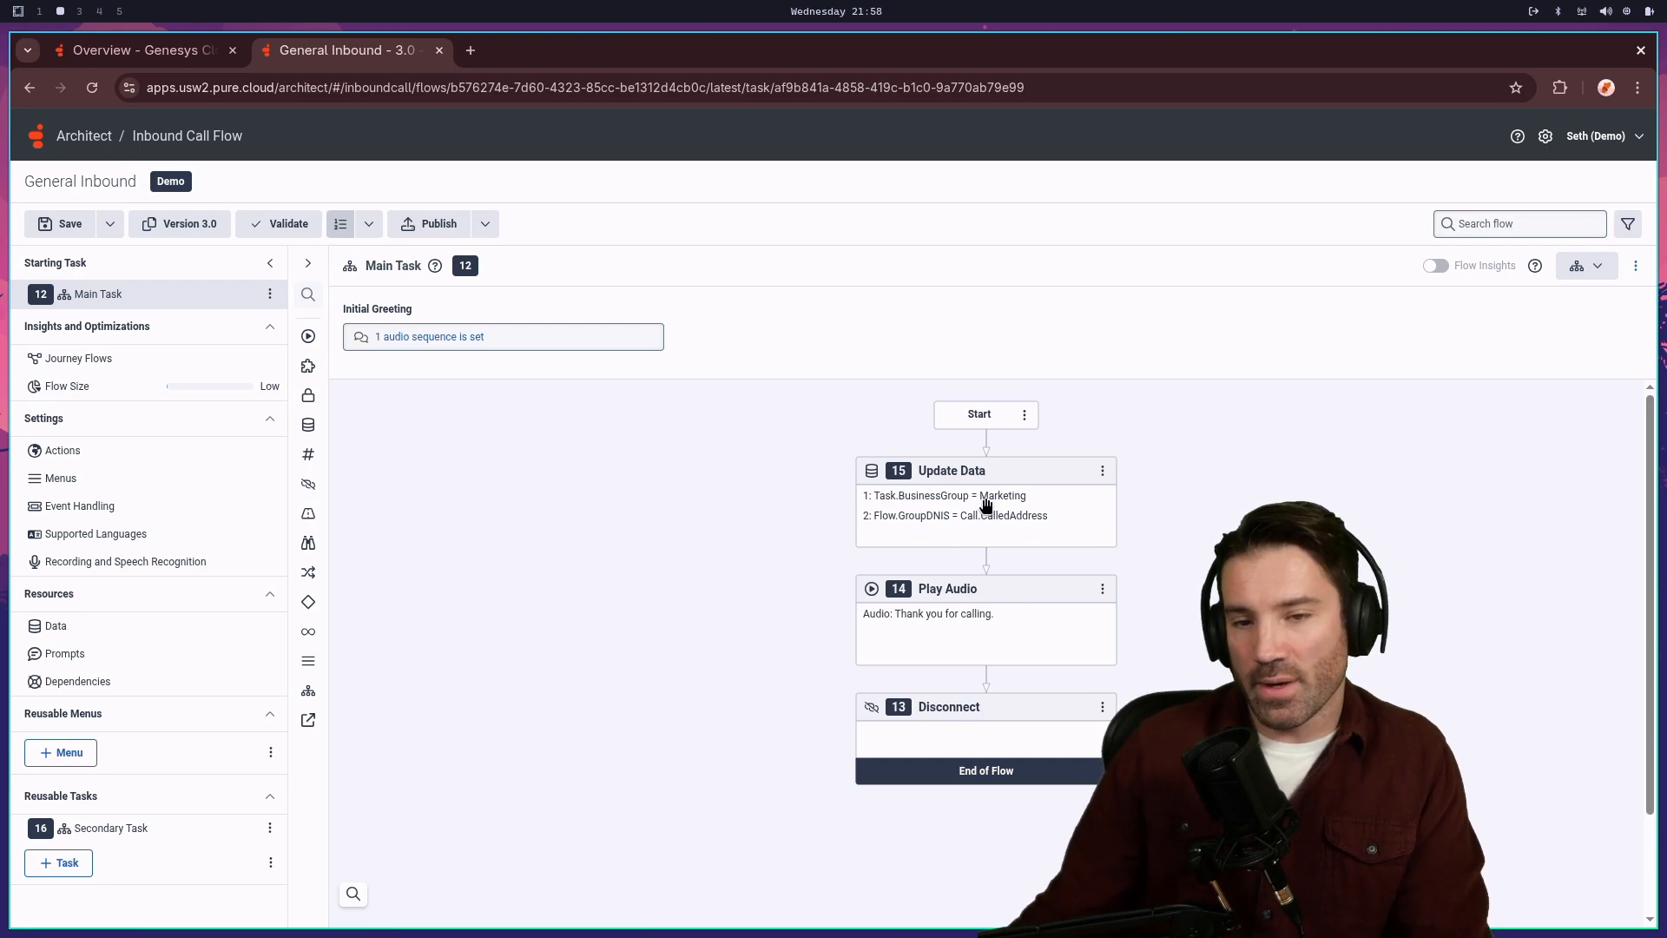
- Delete the Main Task's old Play Audio step below Update Data
left_click(944, 502)
left_click(763, 618)
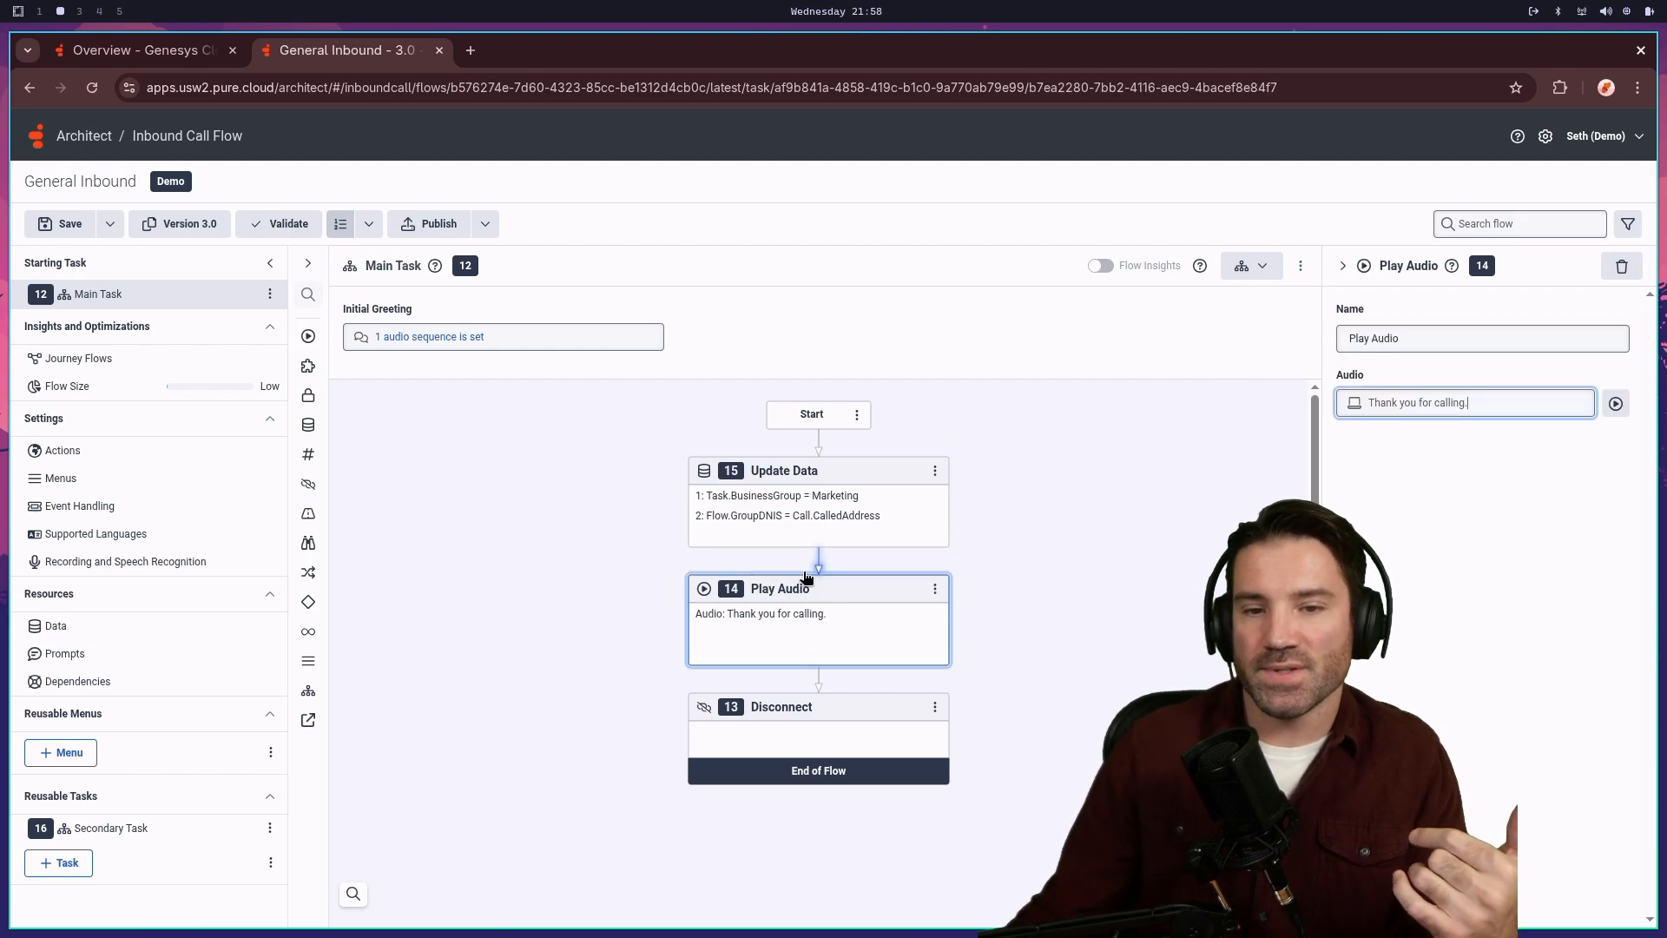
left_click(935, 590)
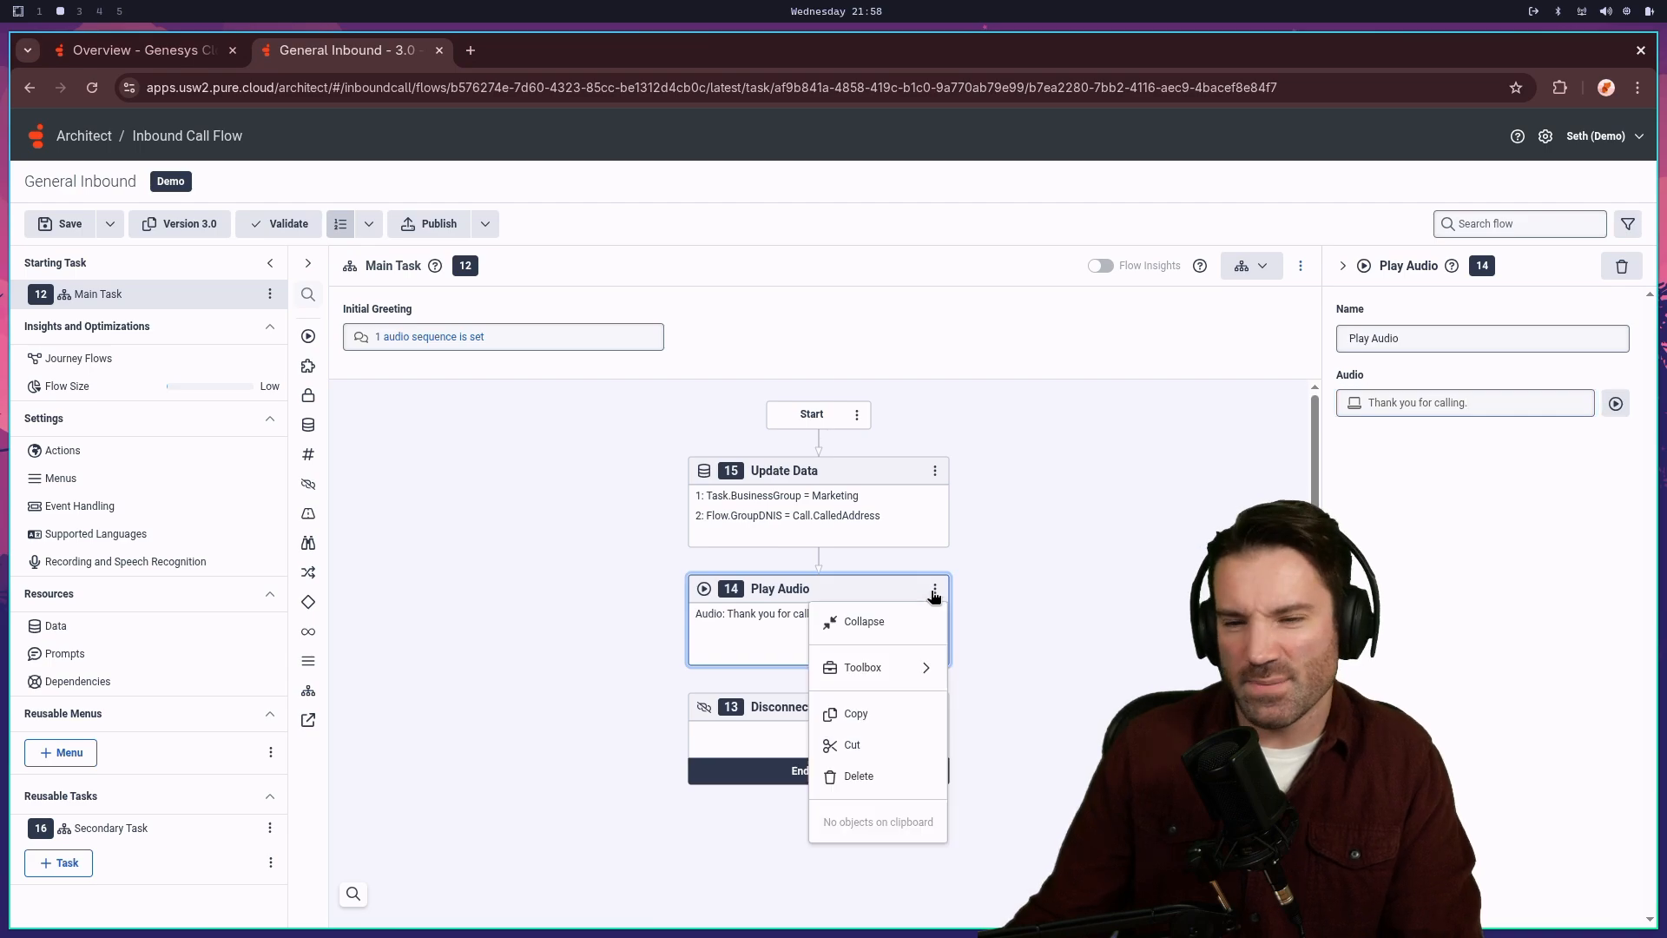
left_click(864, 775)
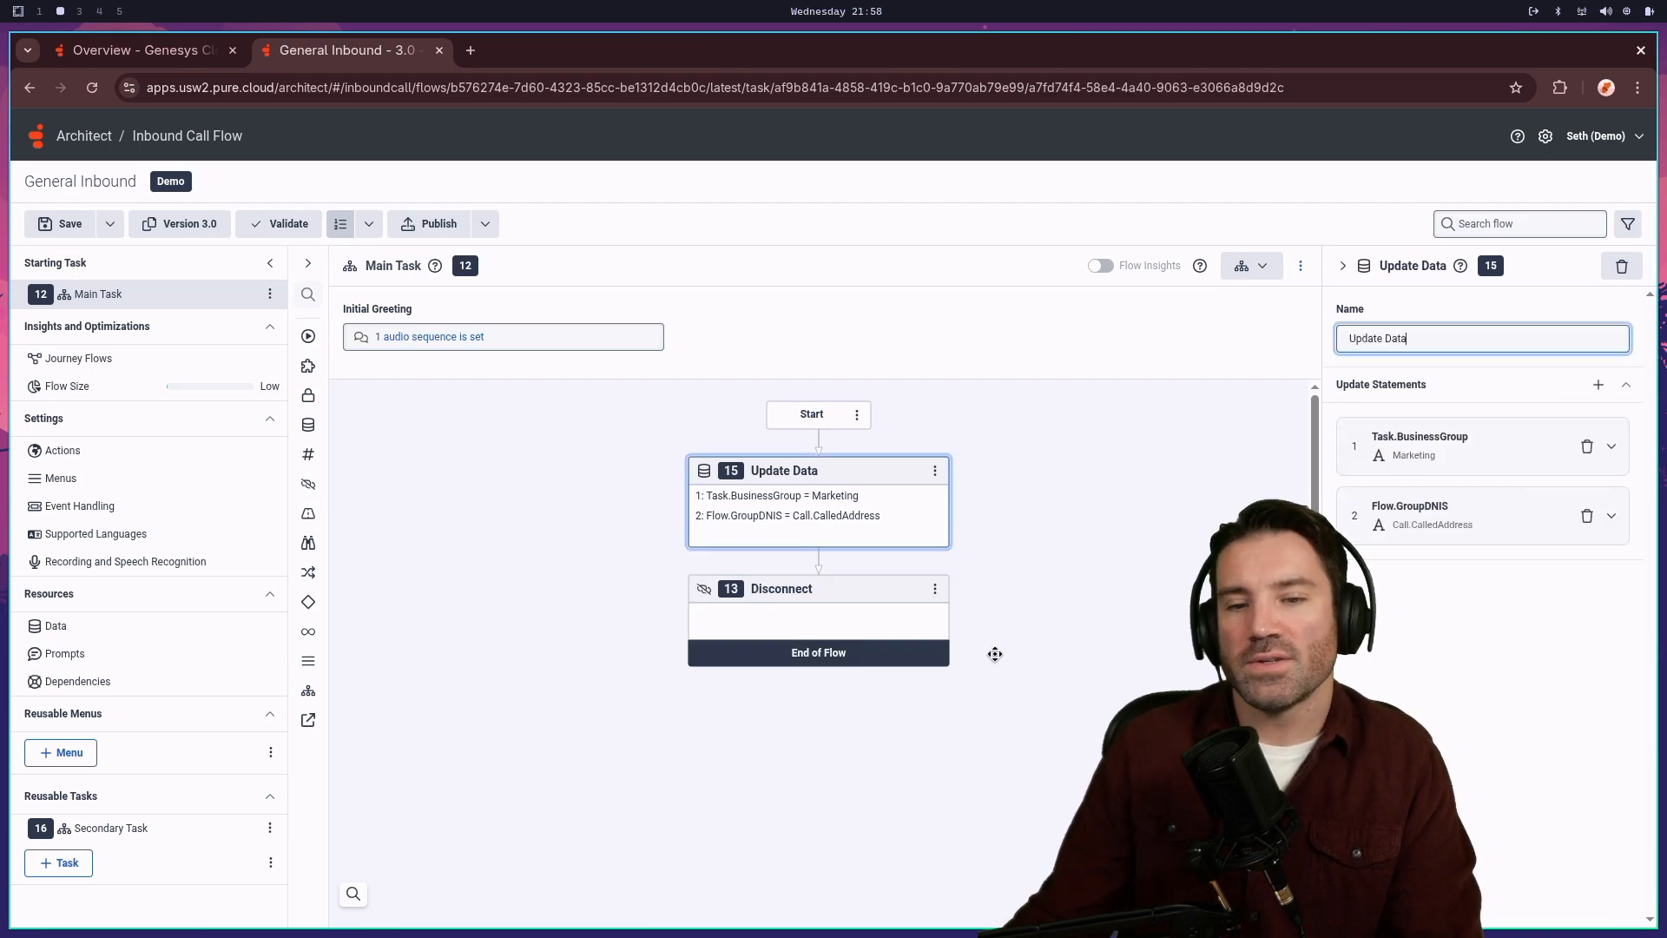
- Add a new Play Audio after Update Data saying 'Thanks for calling!' and open its audio sequence
right_click(814, 560)
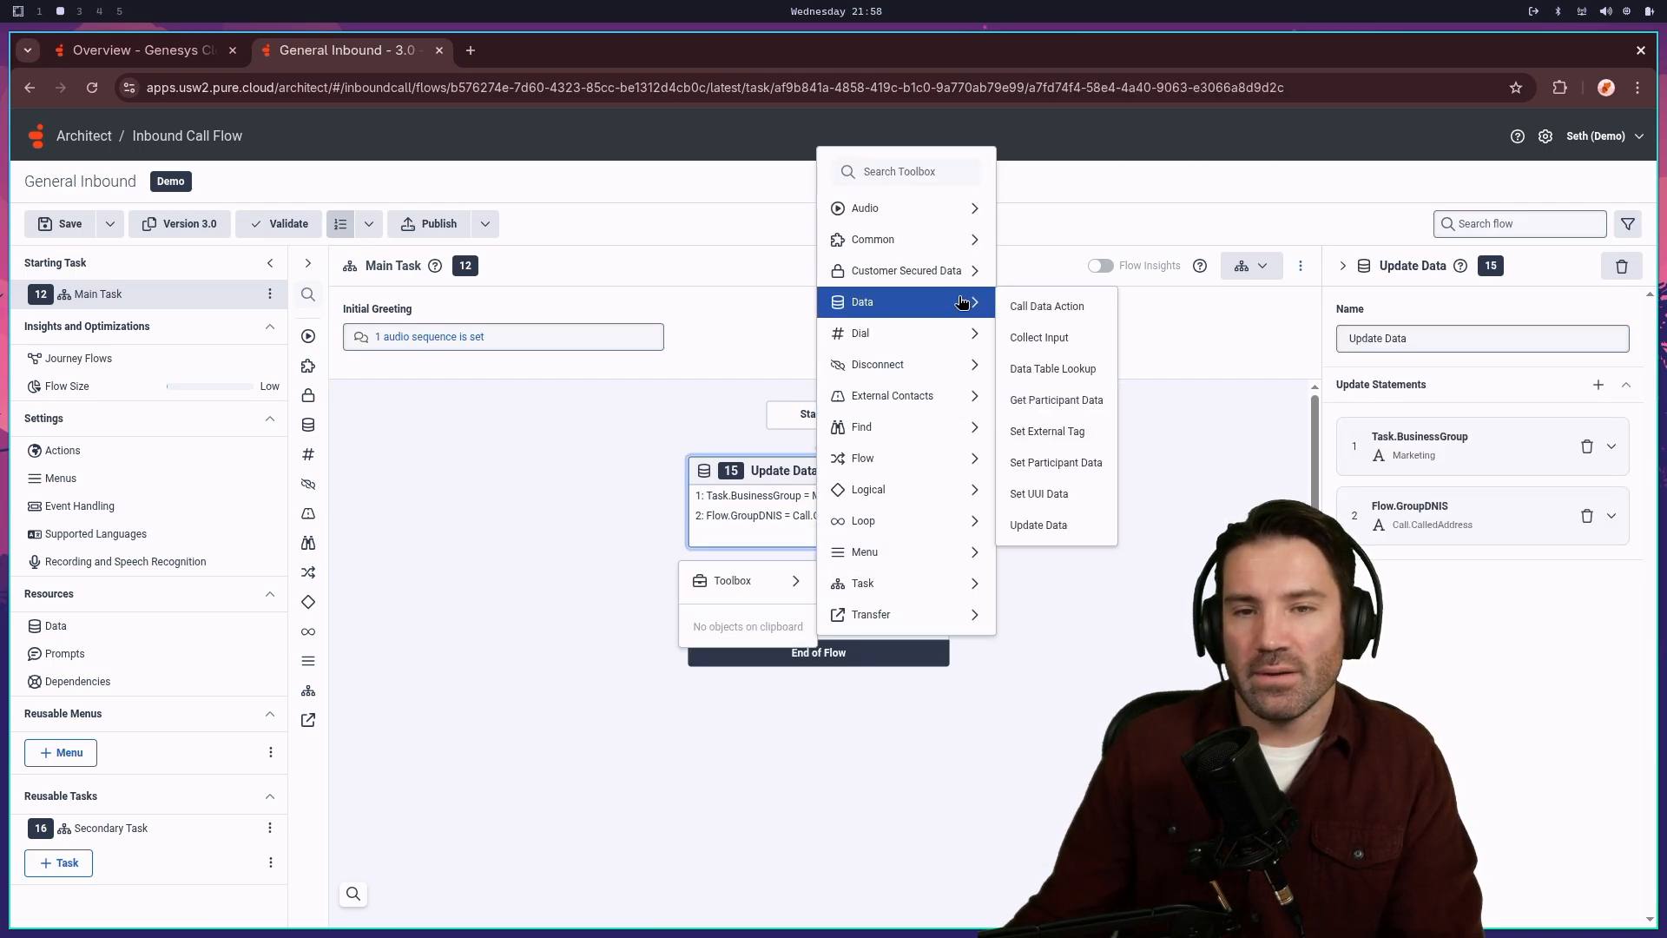
mouse_move(960, 209)
left_click(1040, 209)
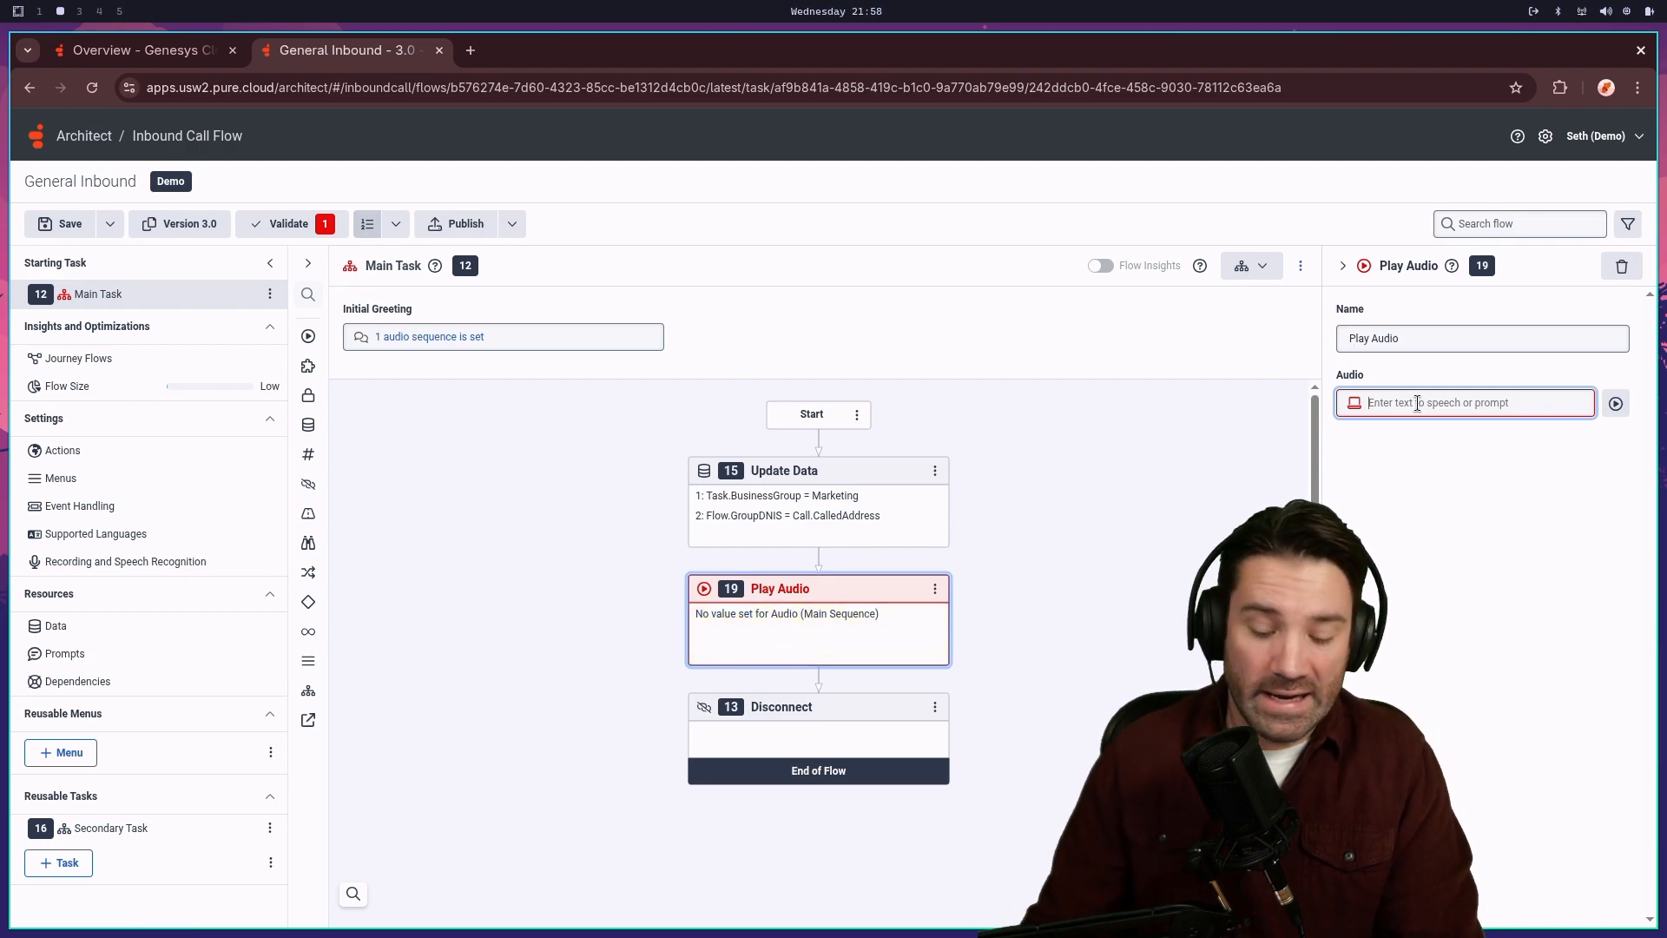
type("Tha")
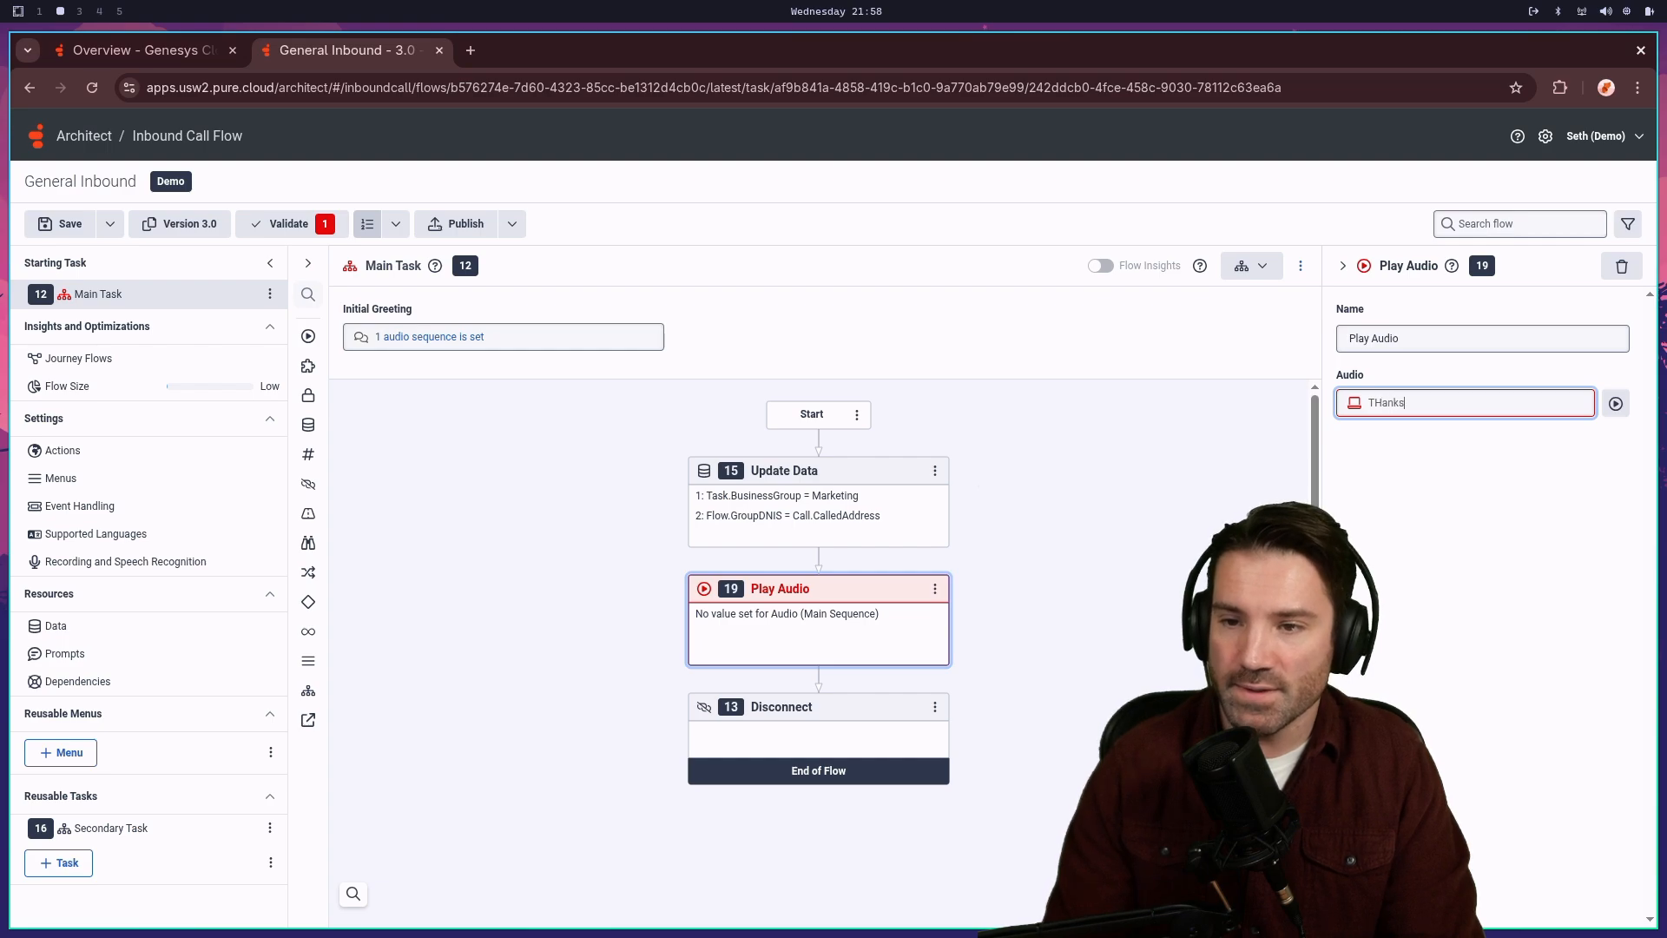
type("nks for ")
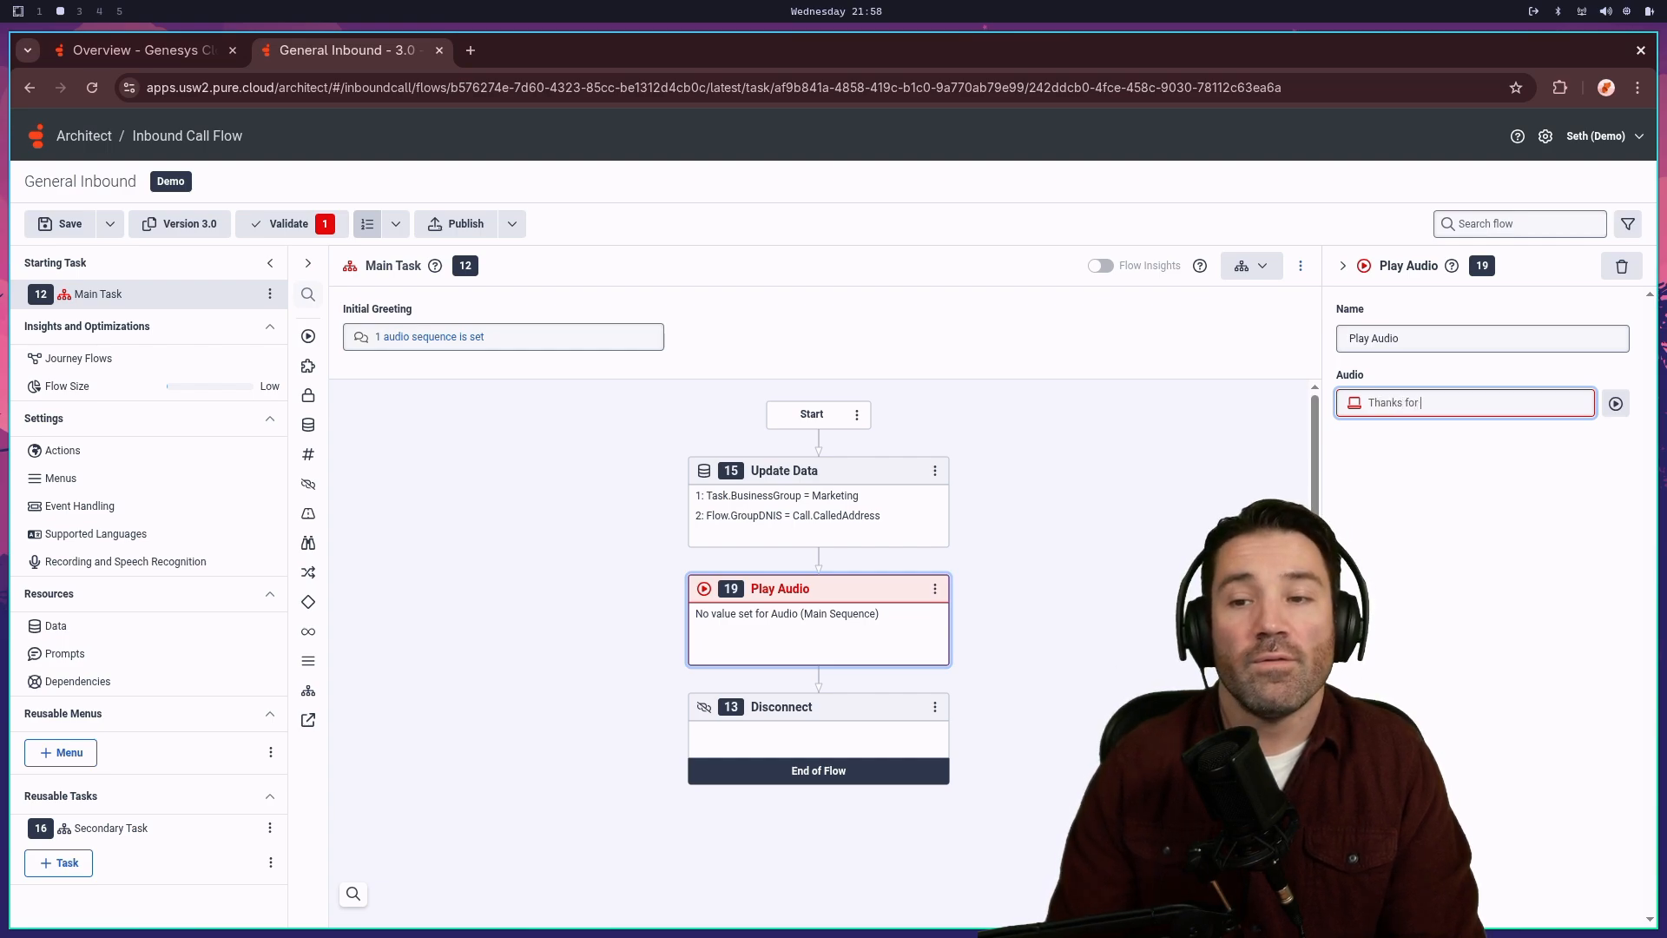
type("calling")
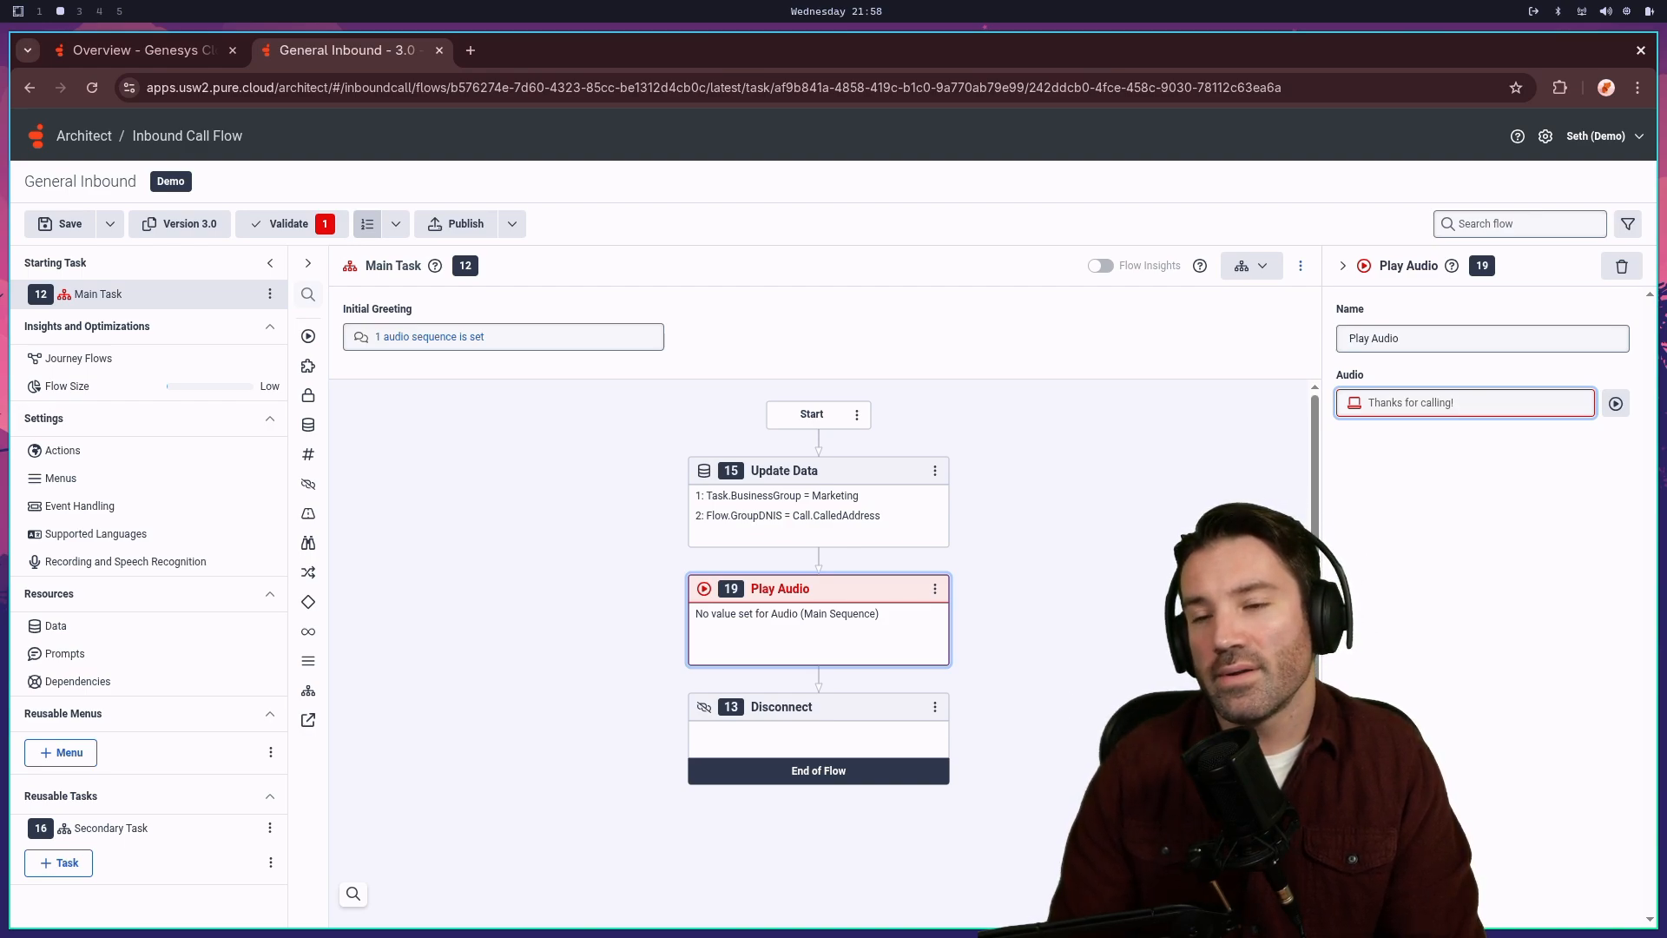
left_click(775, 483)
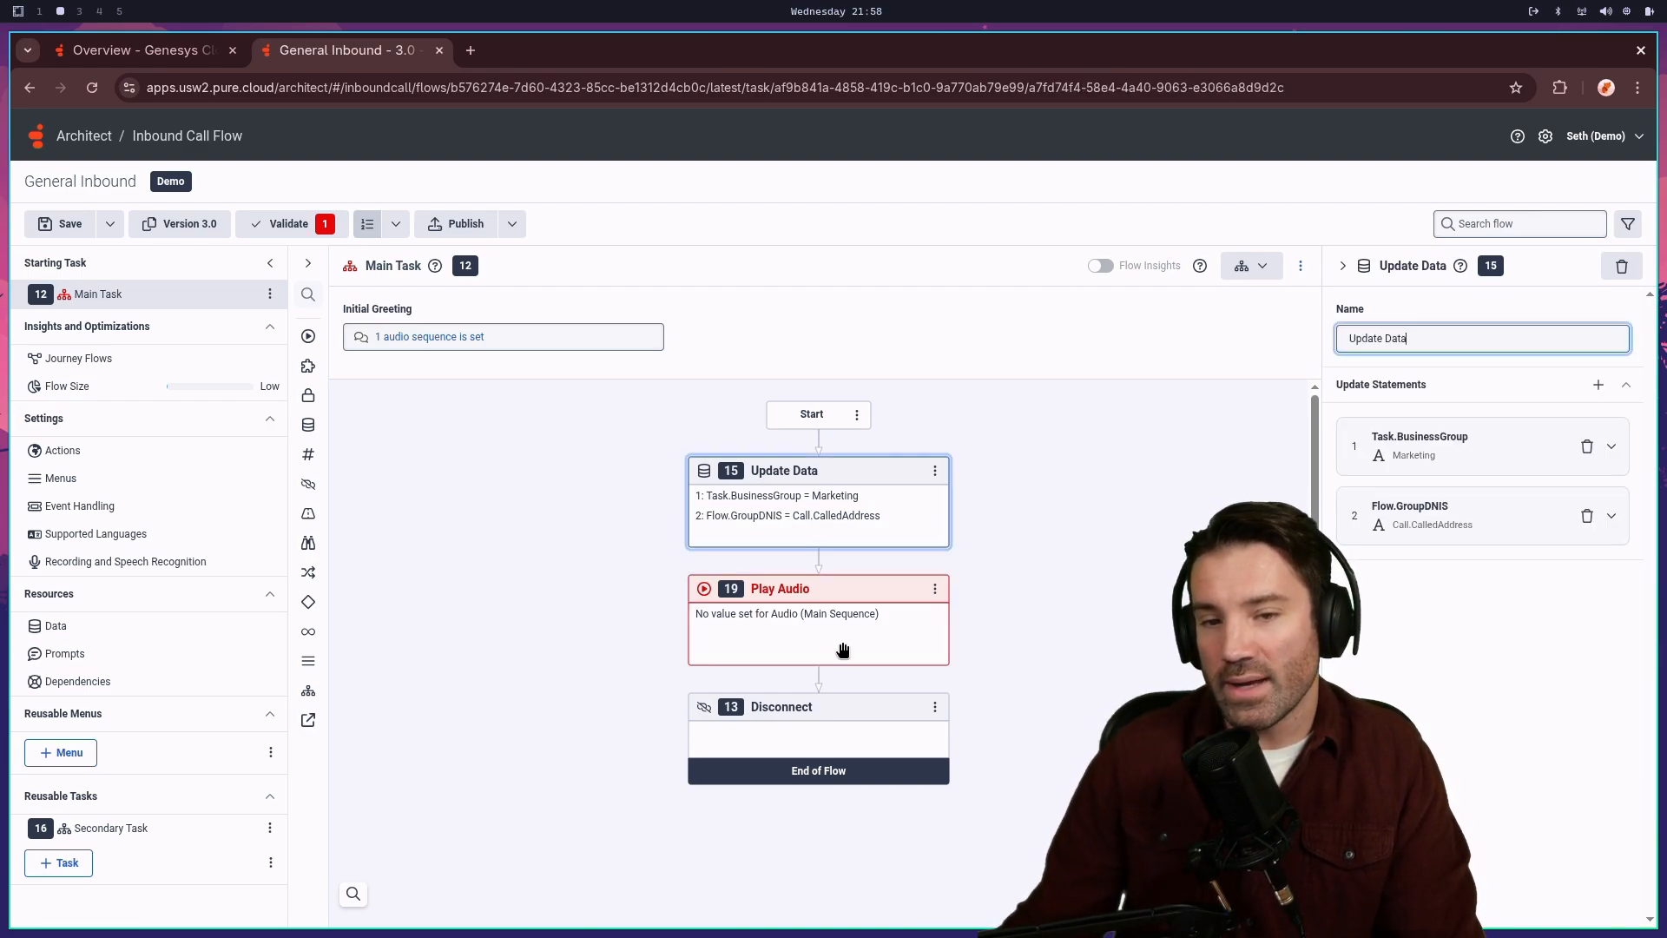
left_click(842, 649)
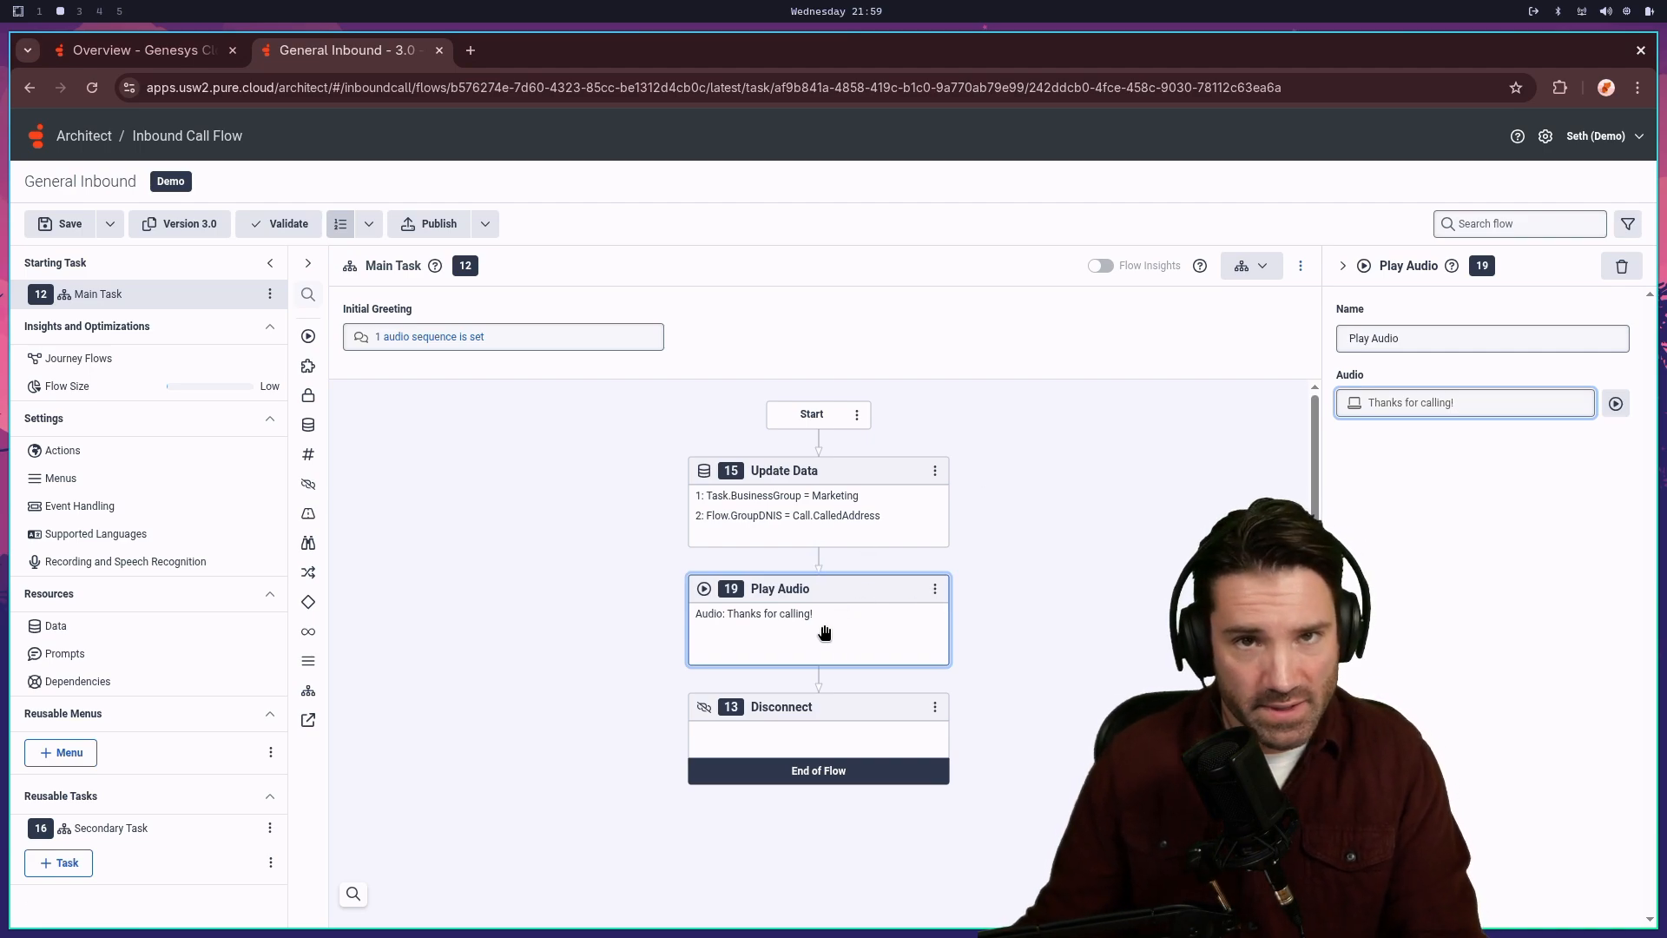
left_click(1614, 404)
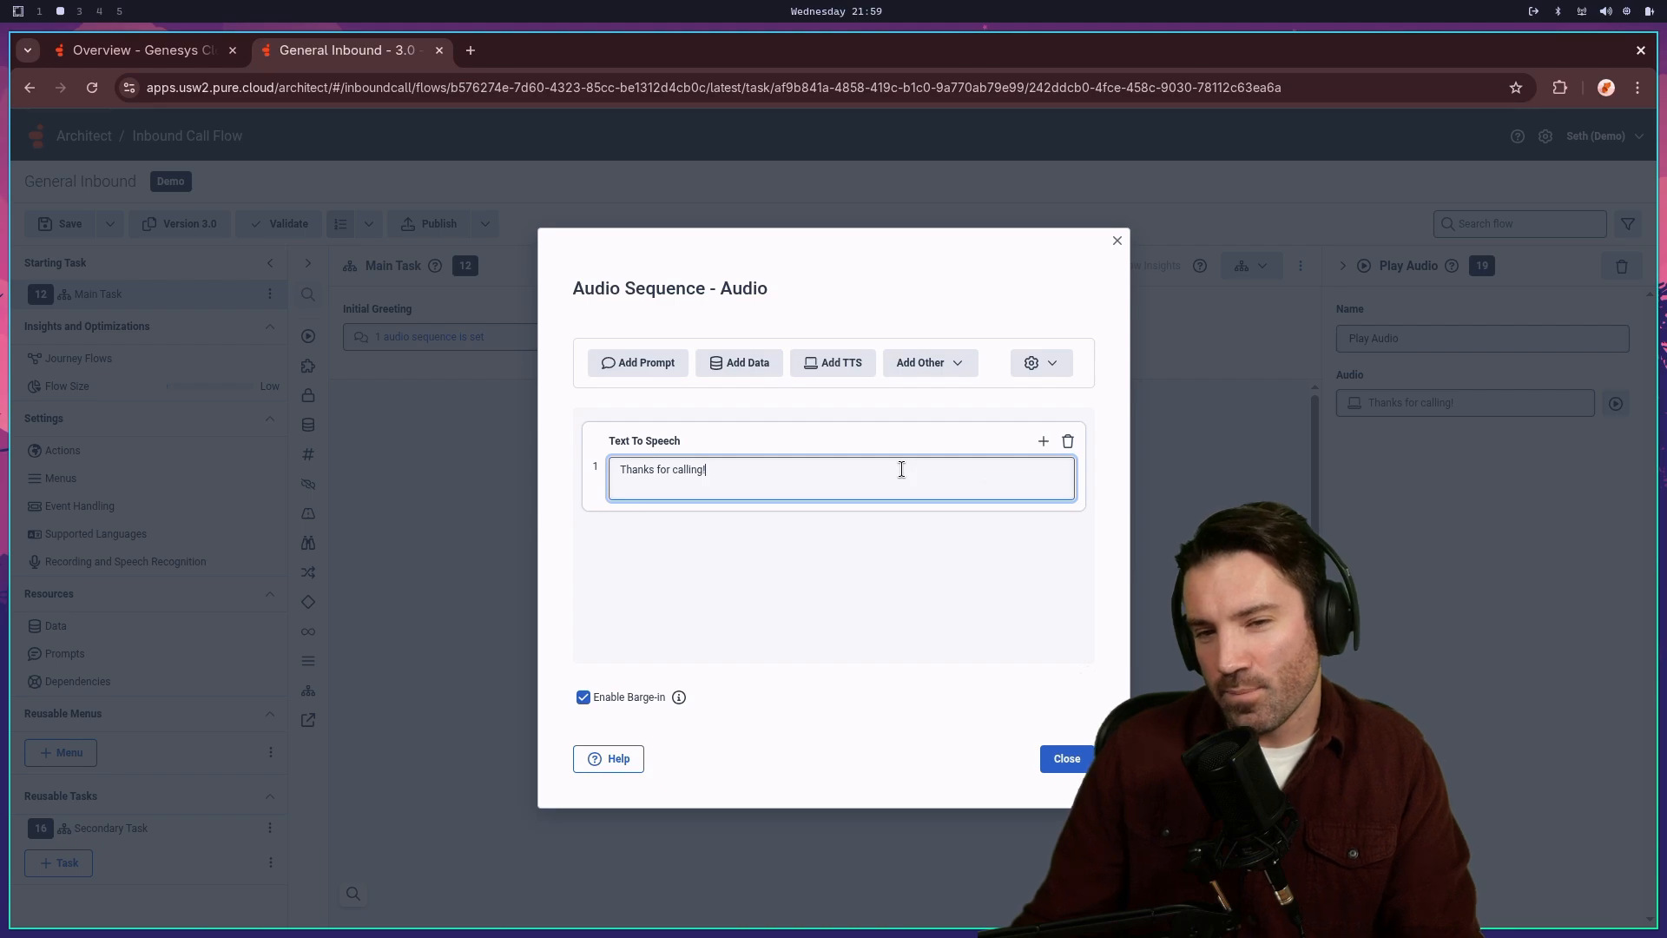
- Delete the 'Thanks for calling!' Text To Speech item and check the Add Other audio options
left_click(1070, 441)
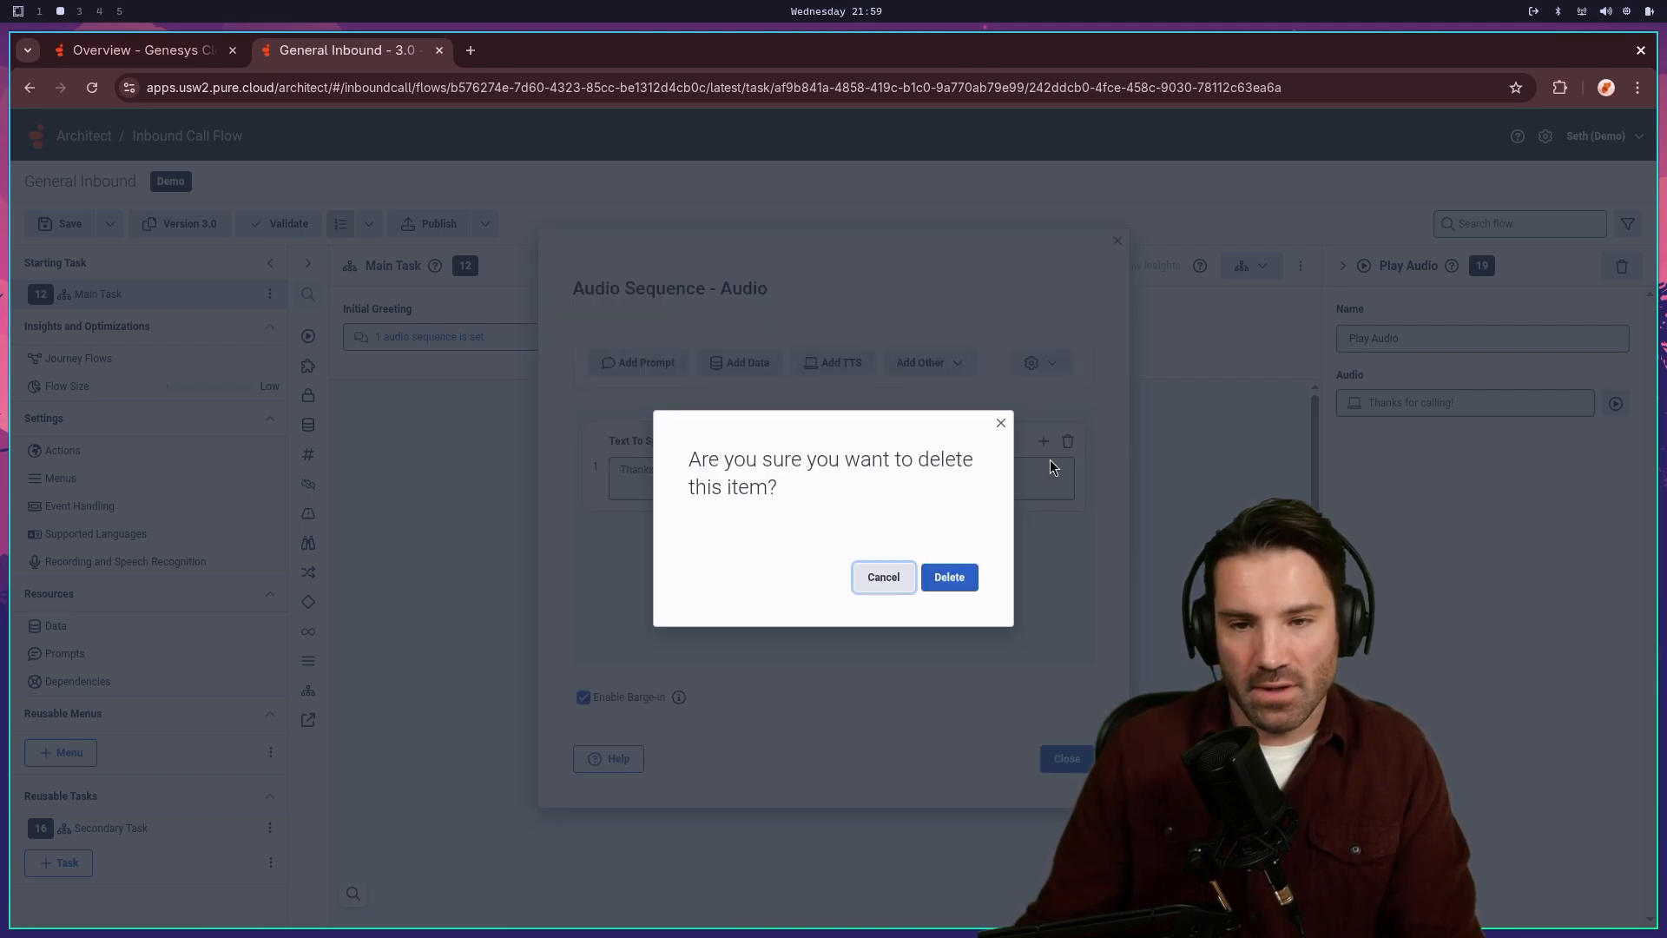
left_click(959, 577)
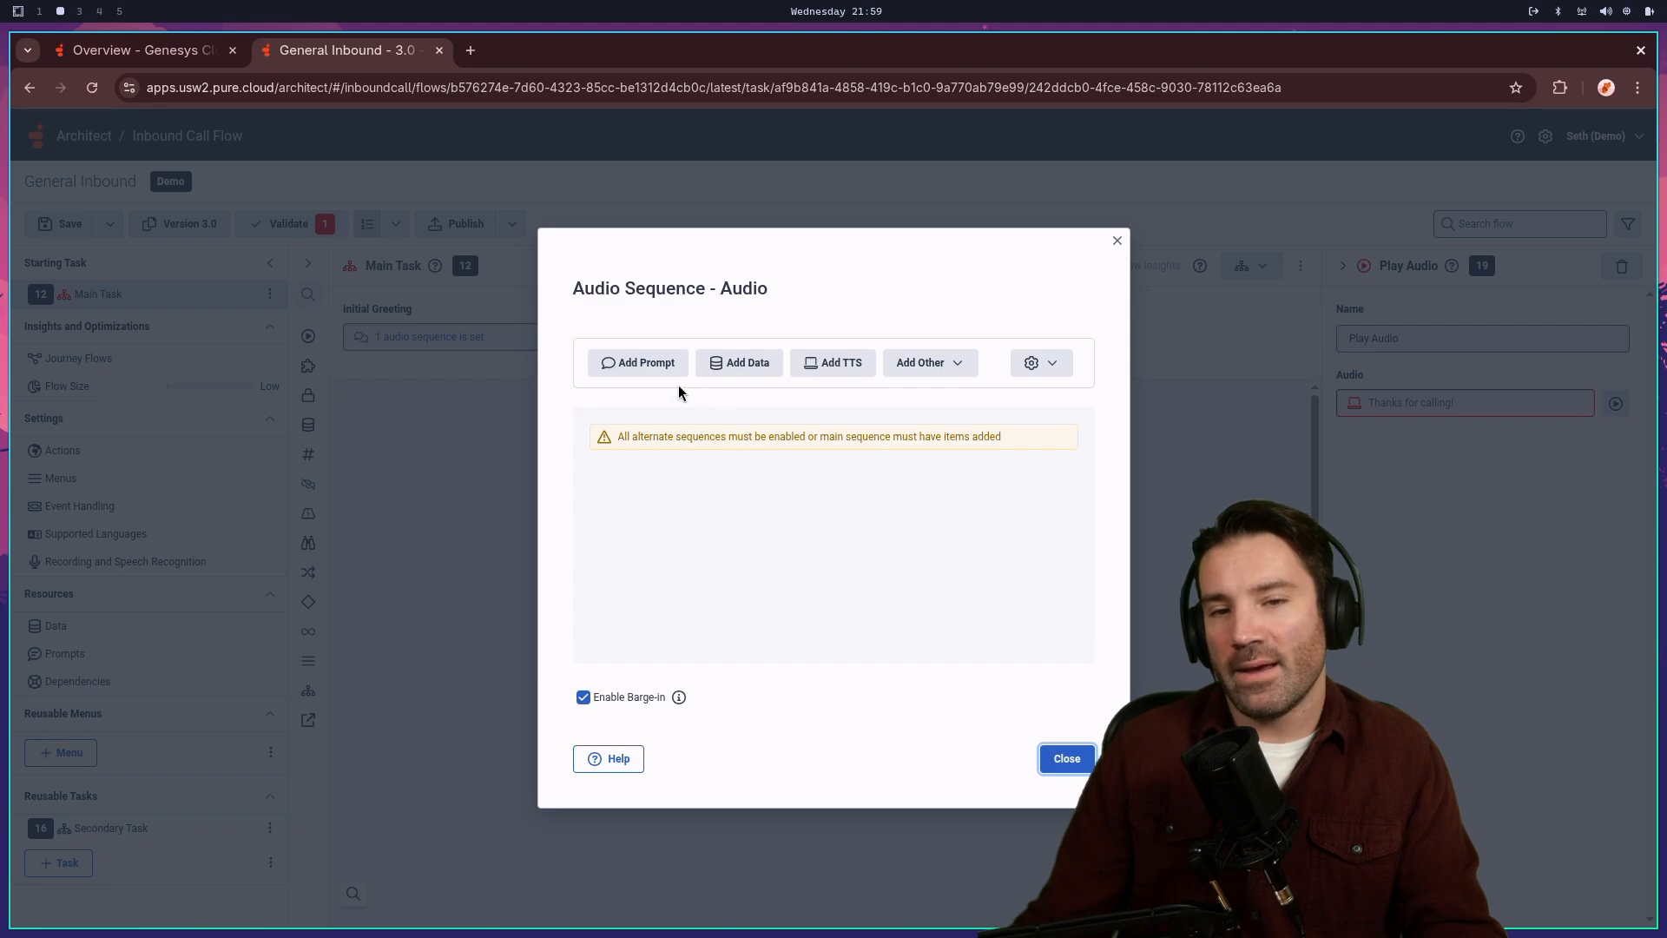
left_click(959, 368)
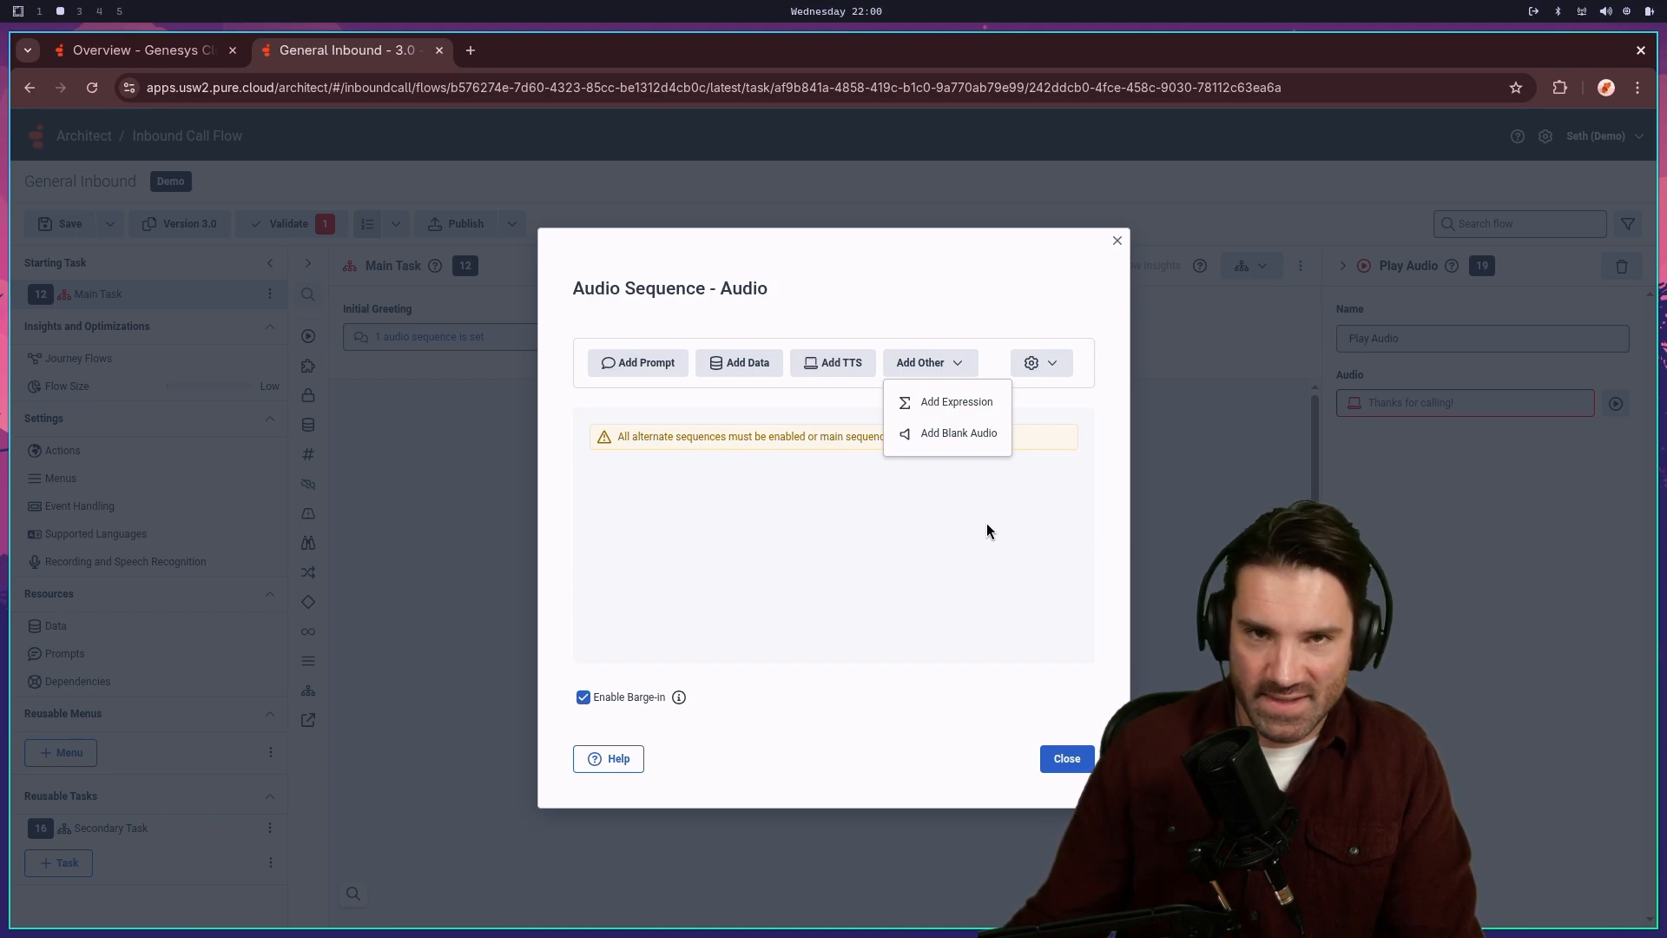
left_click(826, 469)
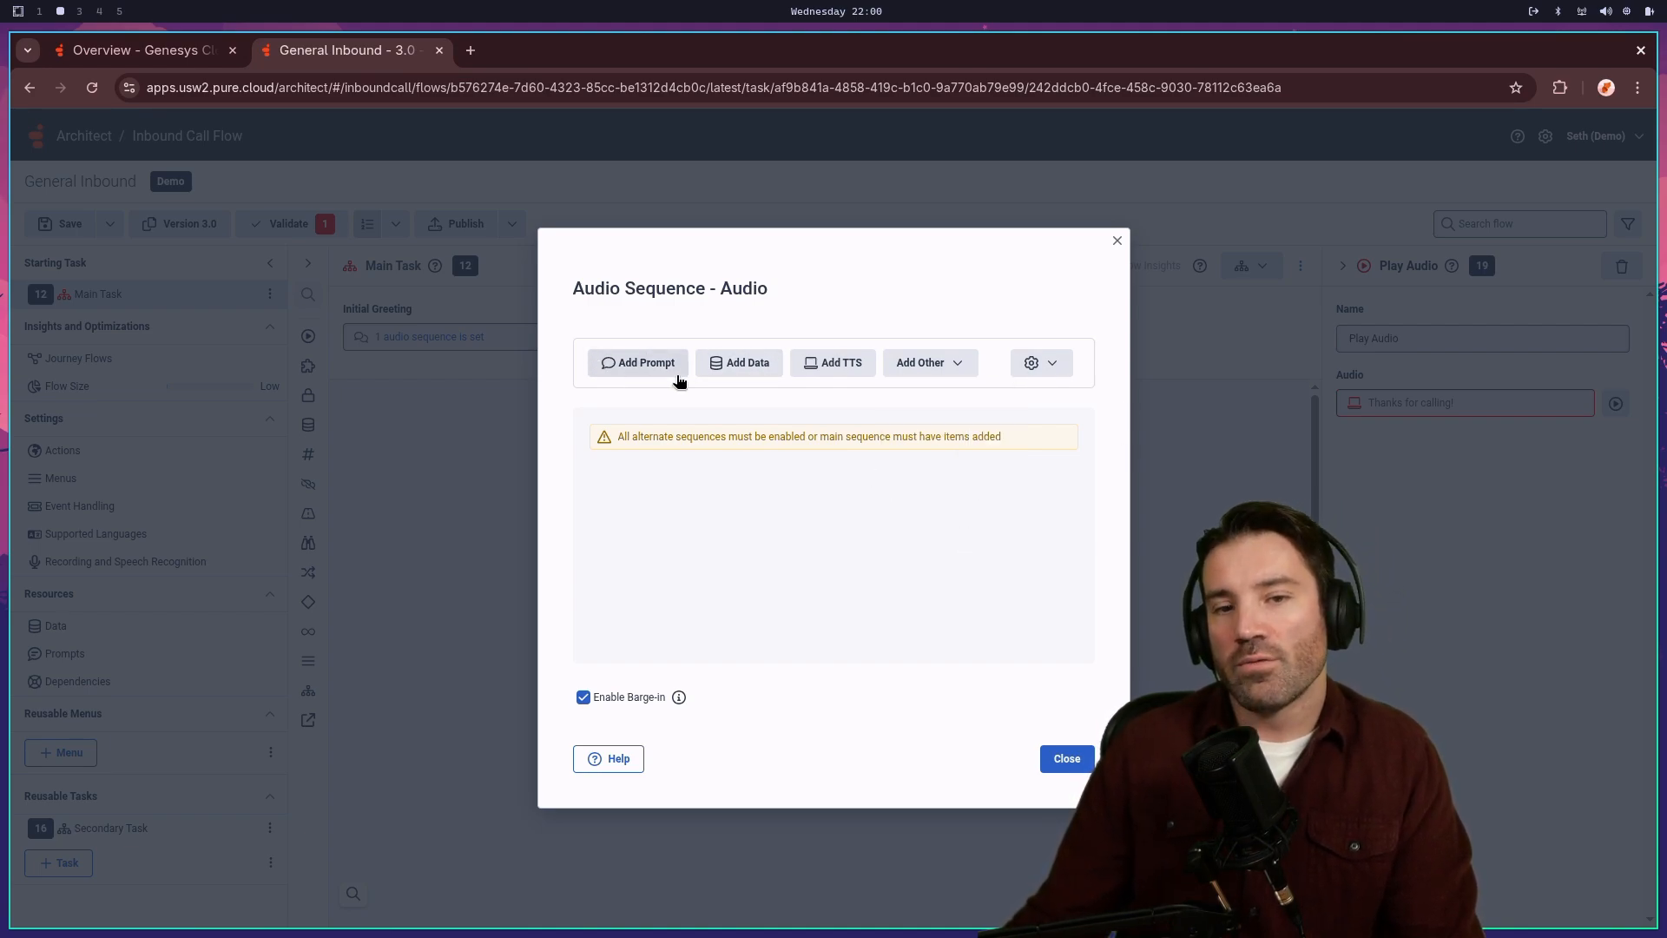
- Add an empty prompt item, browse the existing prompts without choosing one, and start a new prompt
left_click(651, 372)
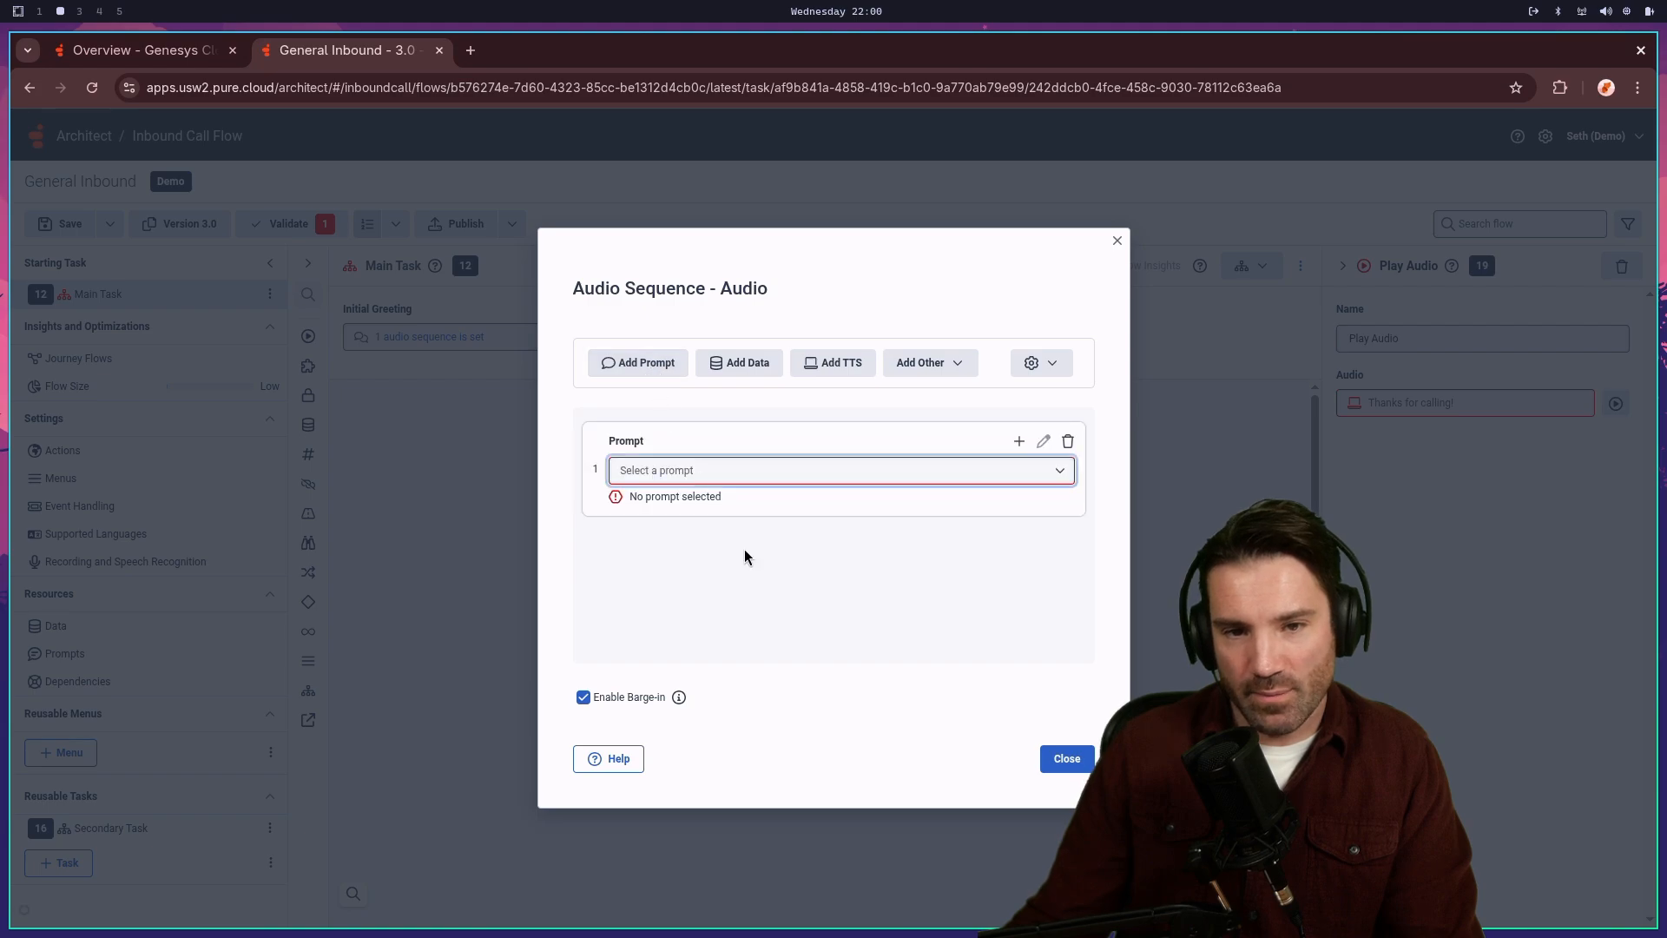
left_click(783, 473)
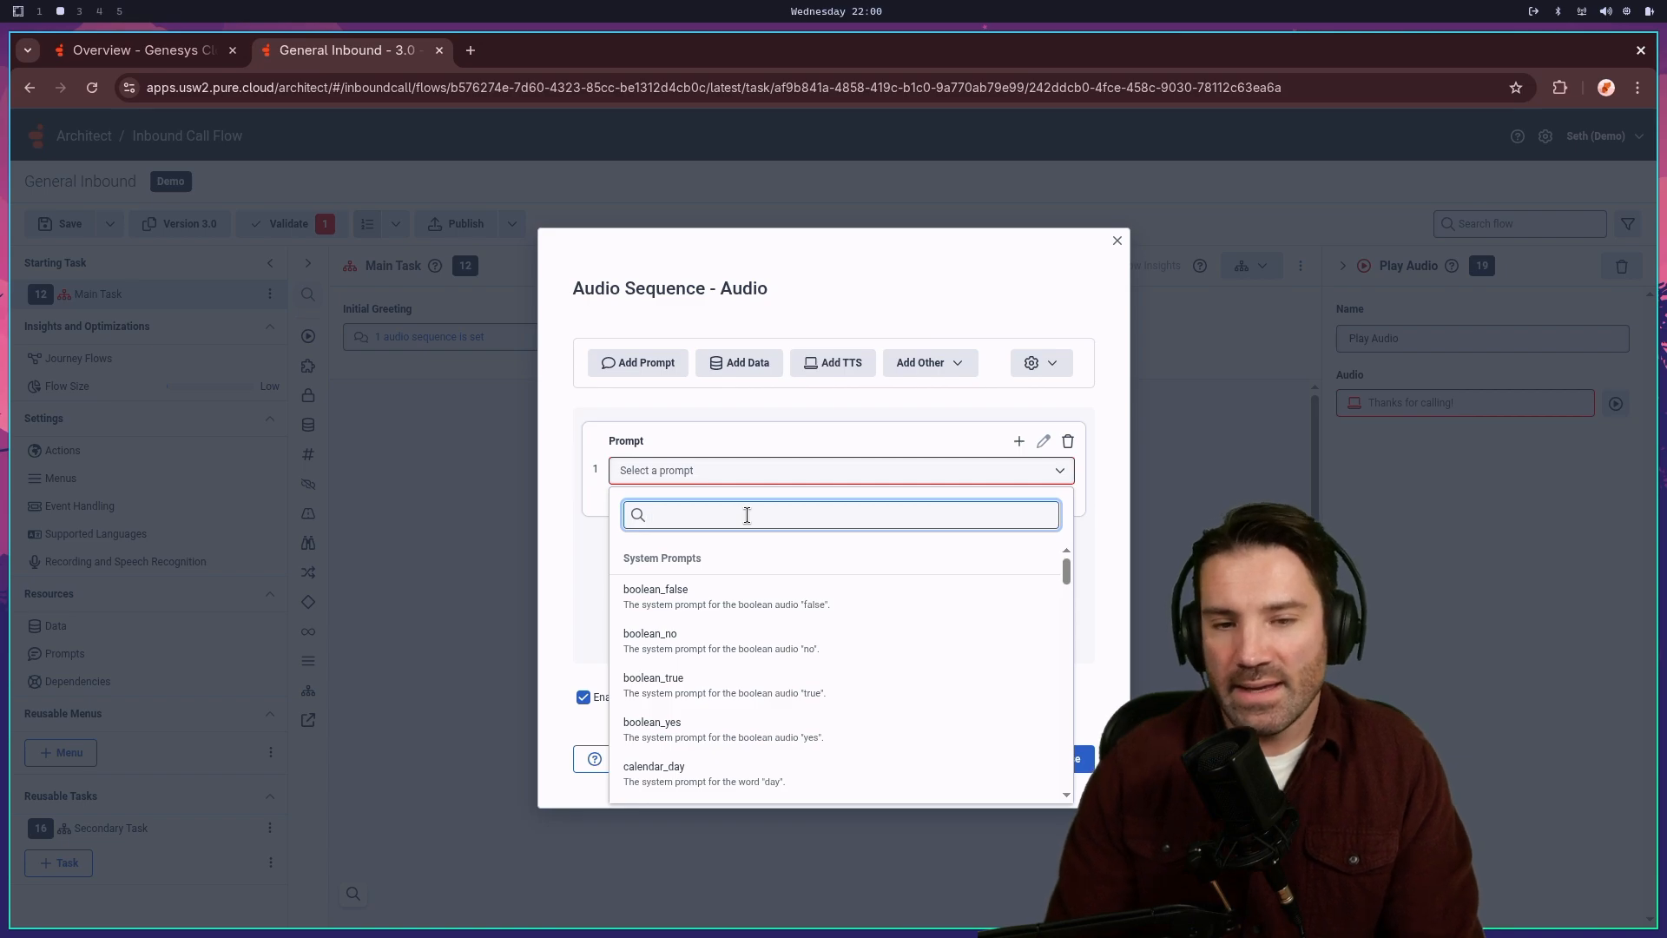
scroll(835, 694, "down", 5)
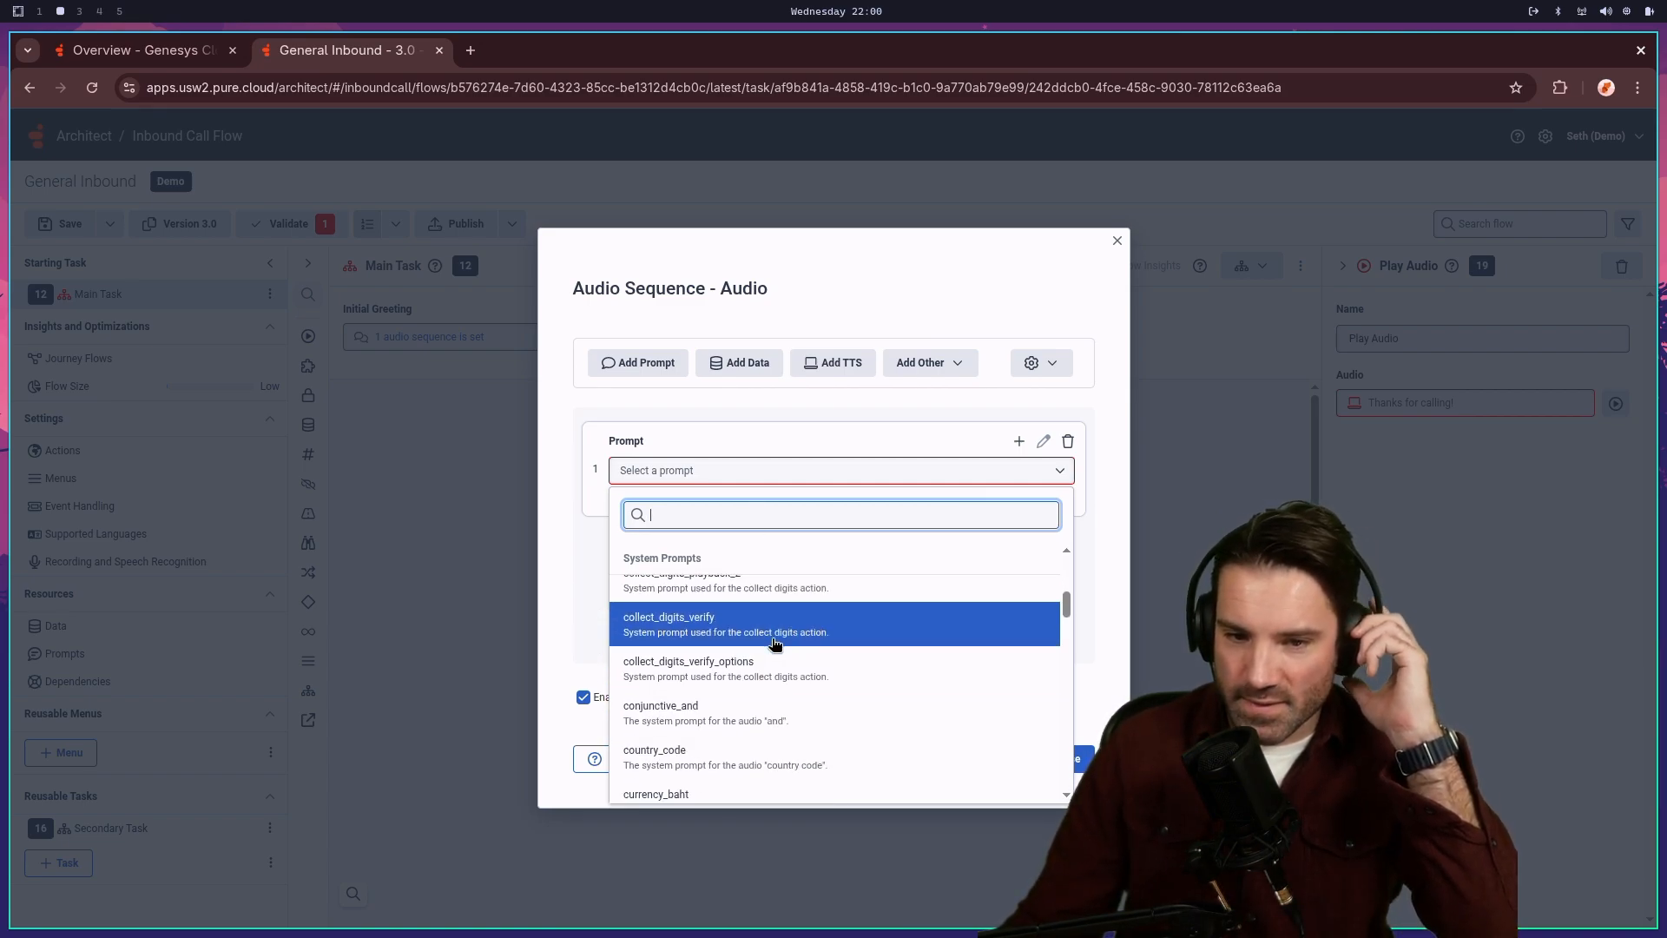
scroll(777, 638, "down", 5)
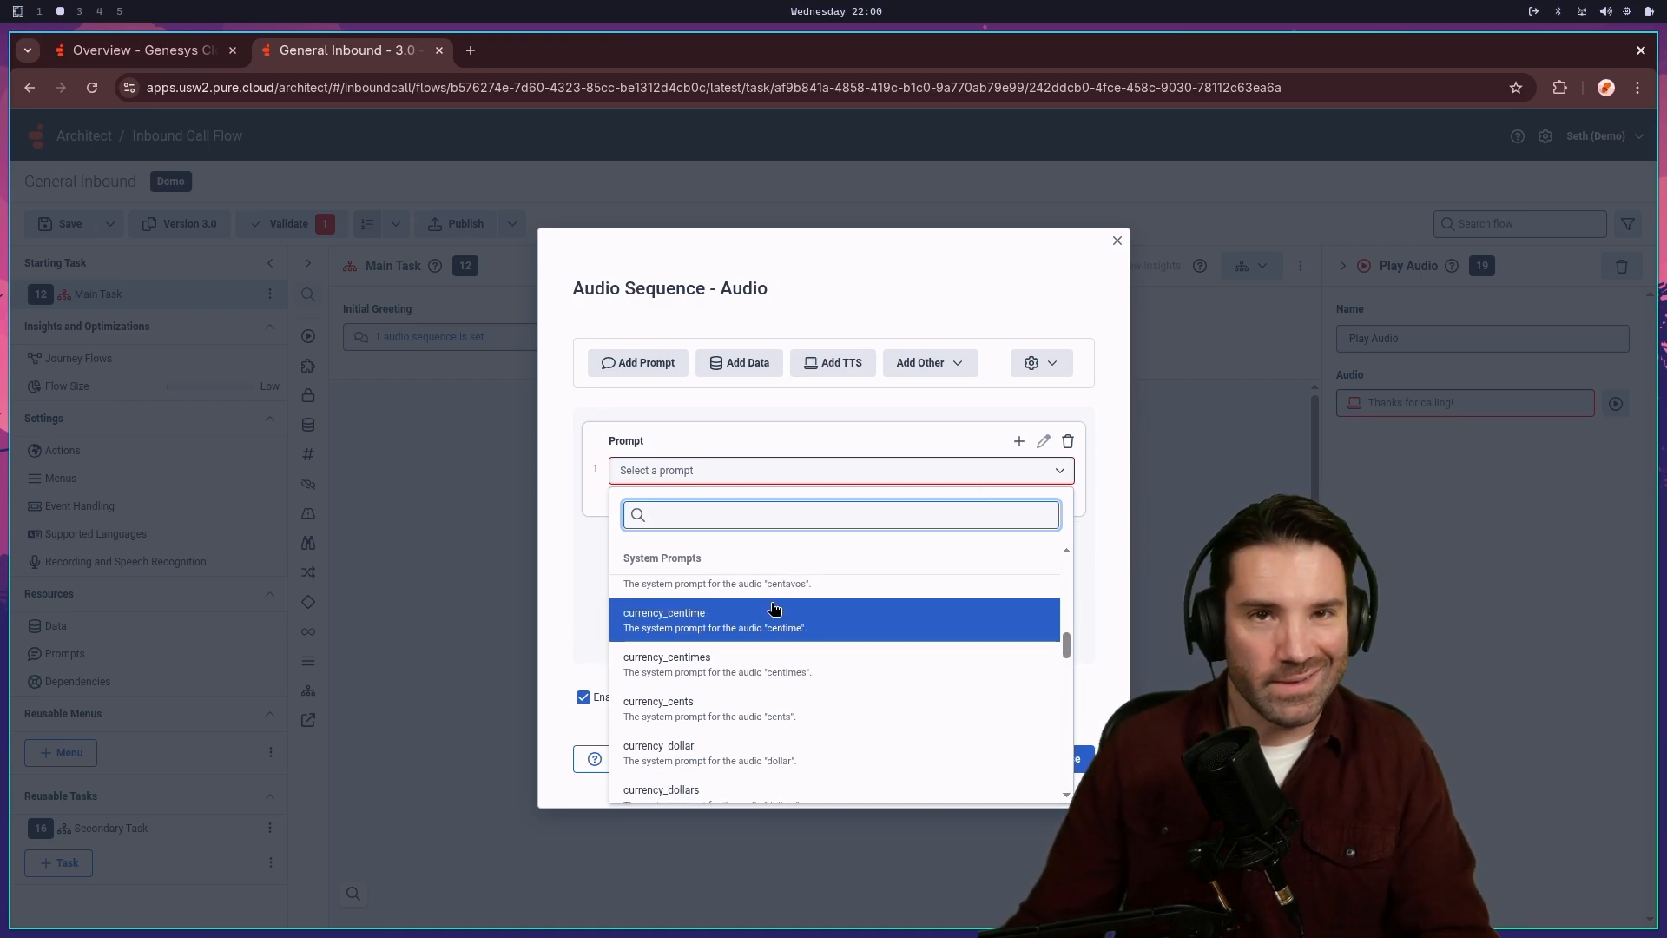
scroll(784, 587, "up", 10)
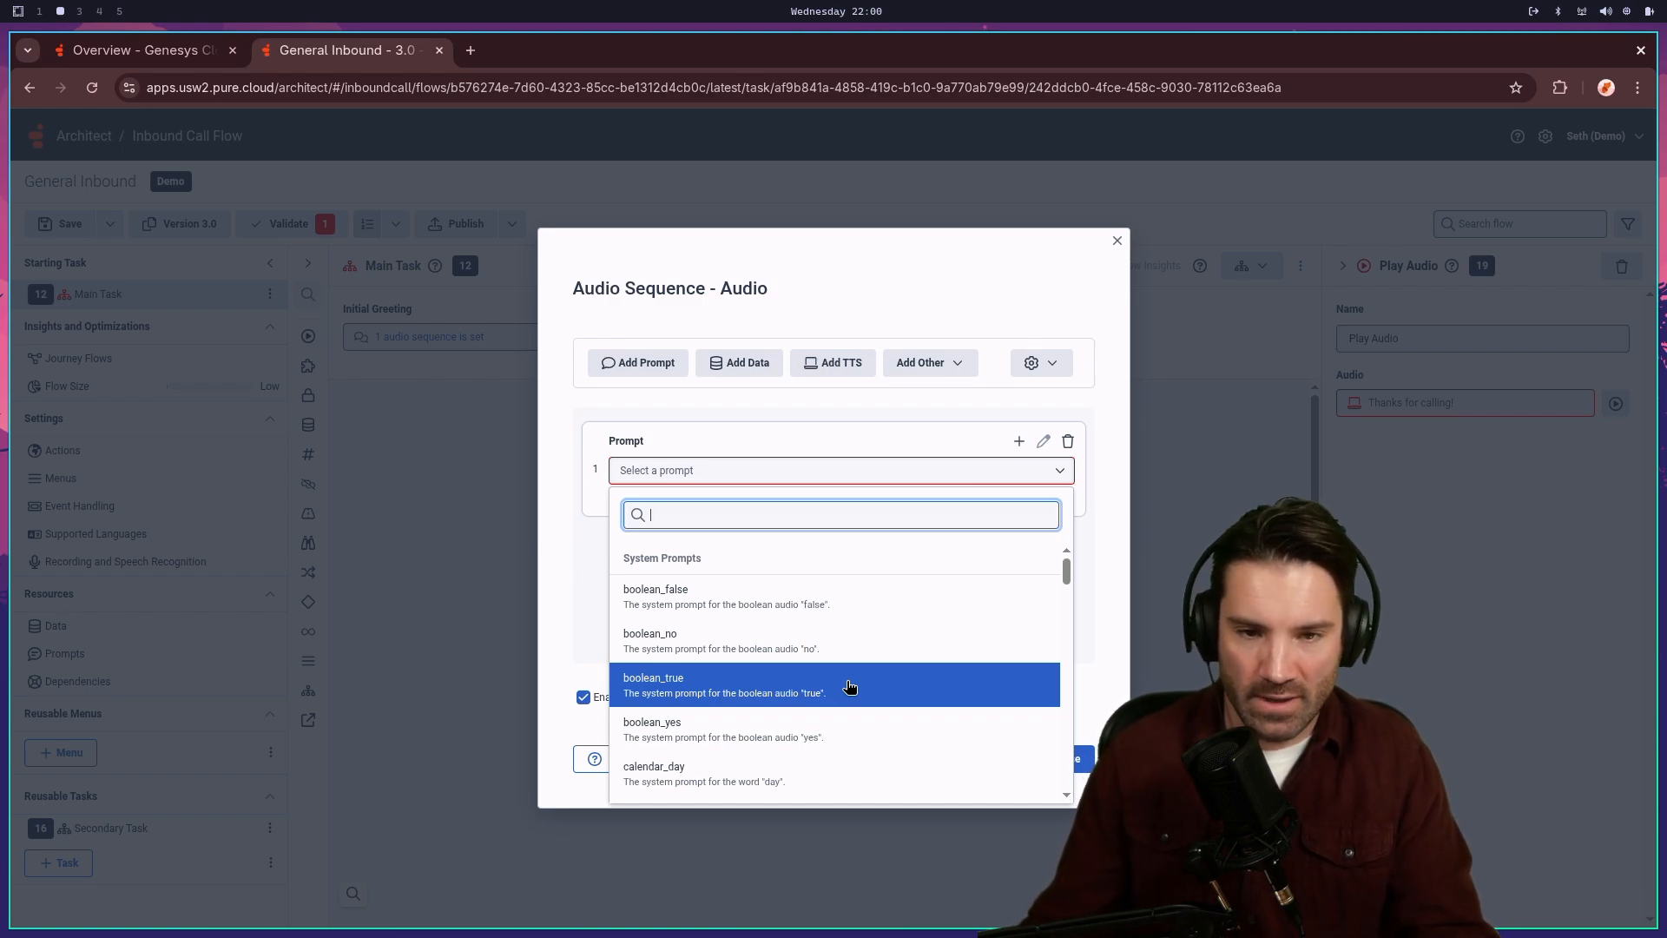
left_click(844, 445)
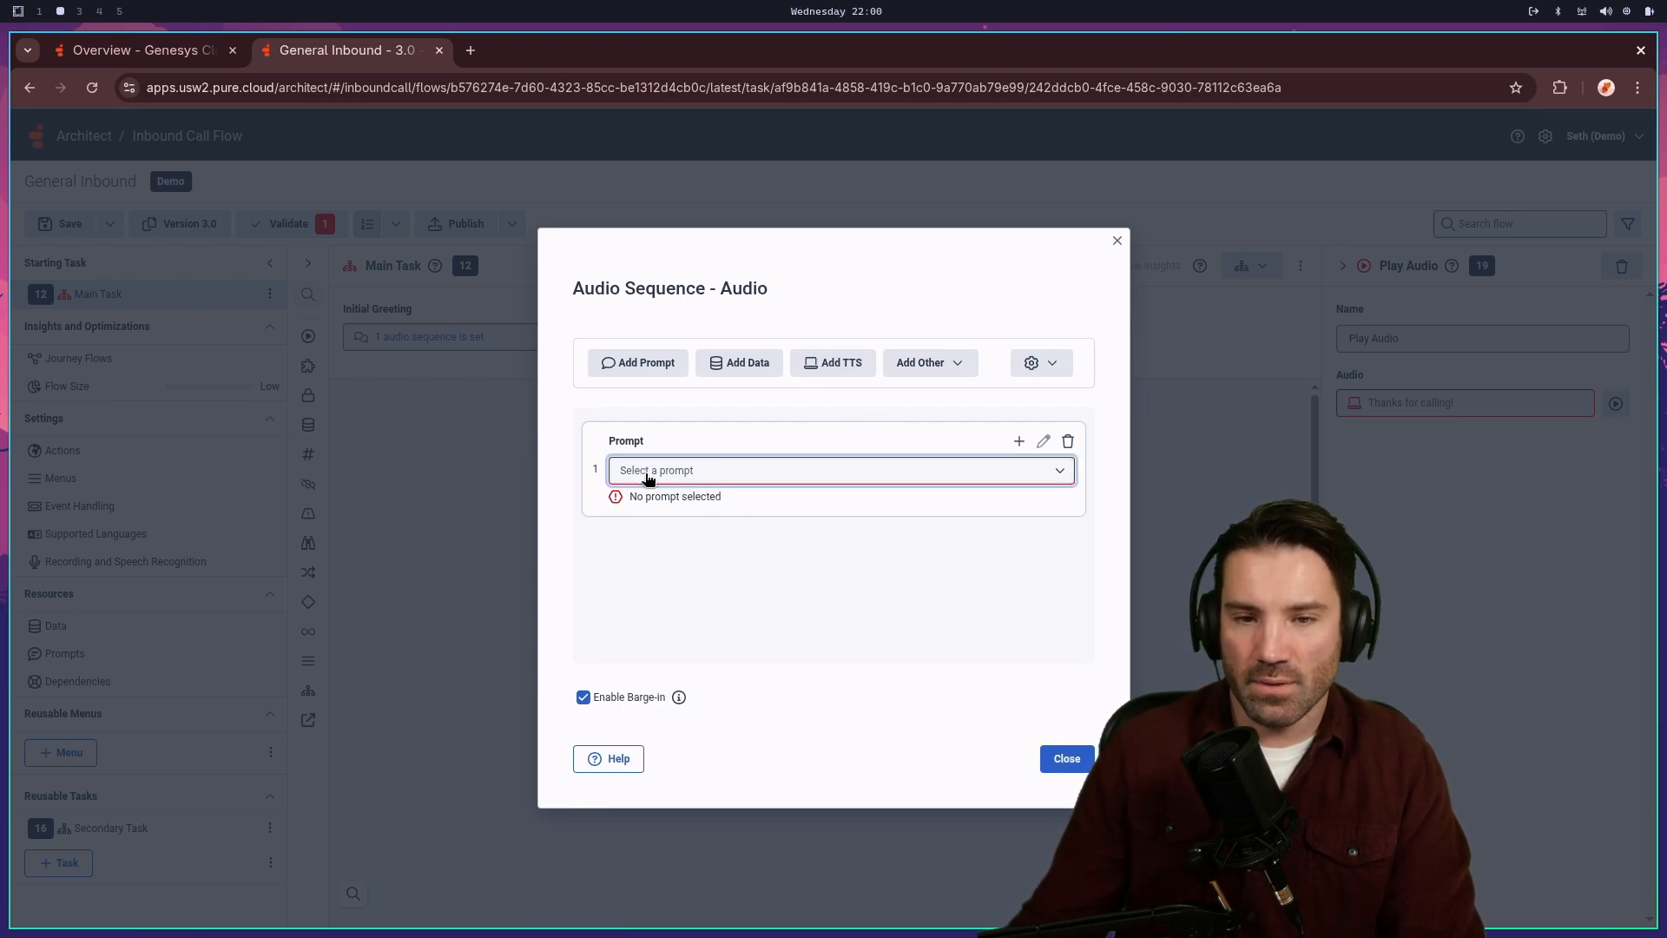
left_click(1018, 440)
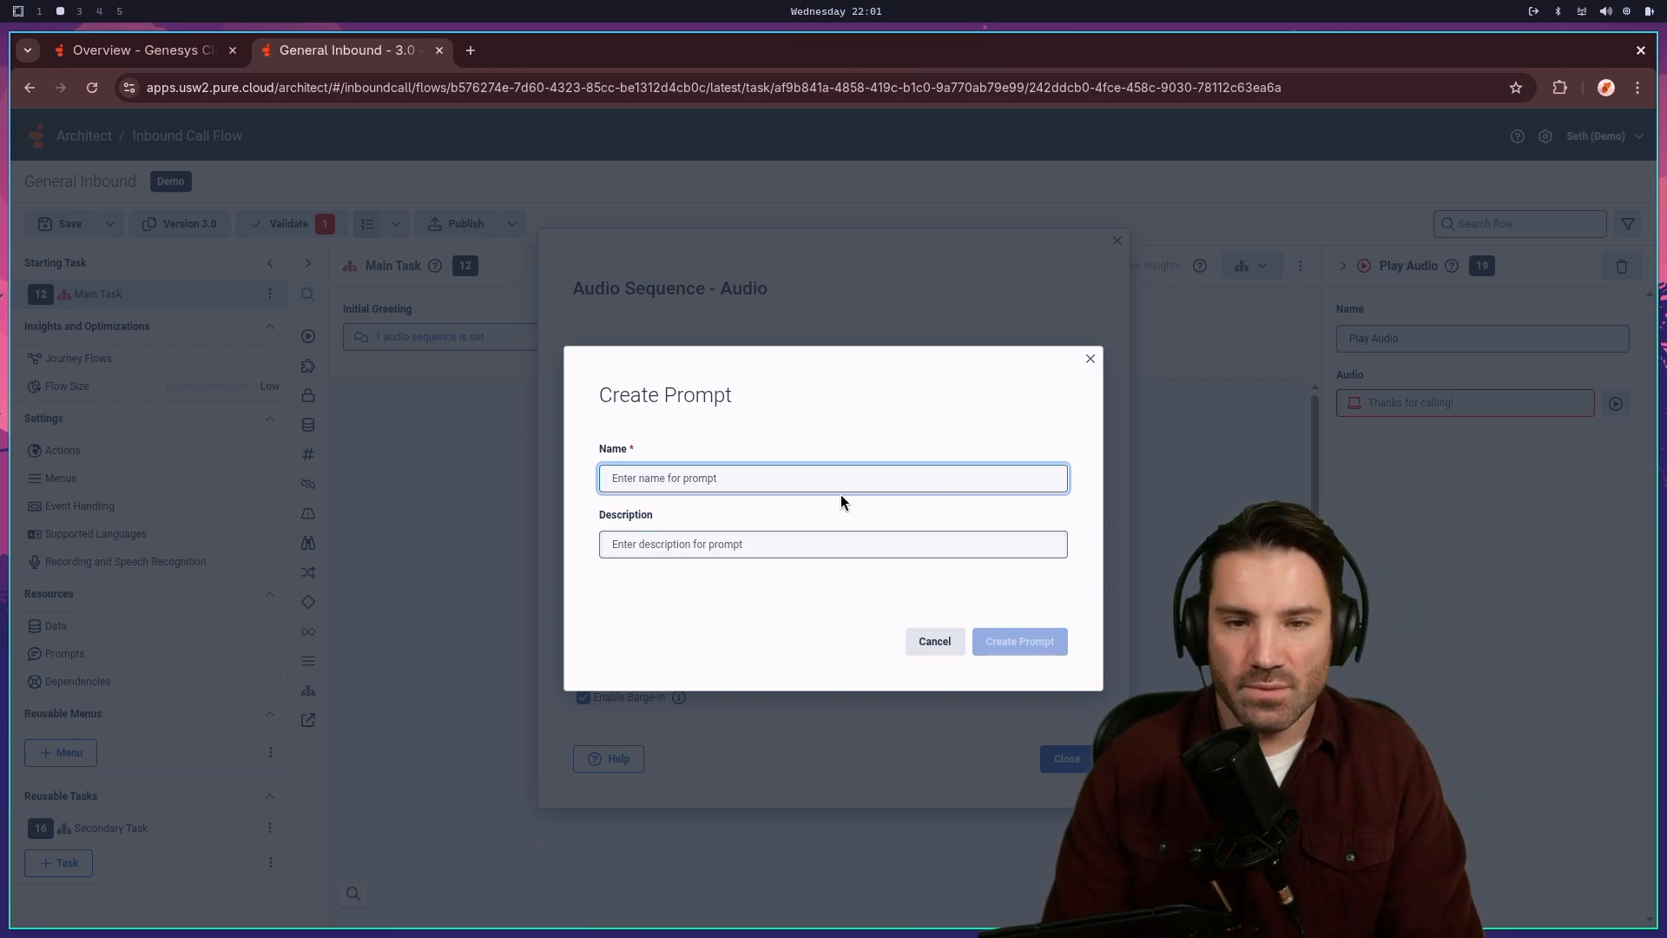
- Create prompt Main_Greeting with description 'This is the main greeting for our general flow'
type("M")
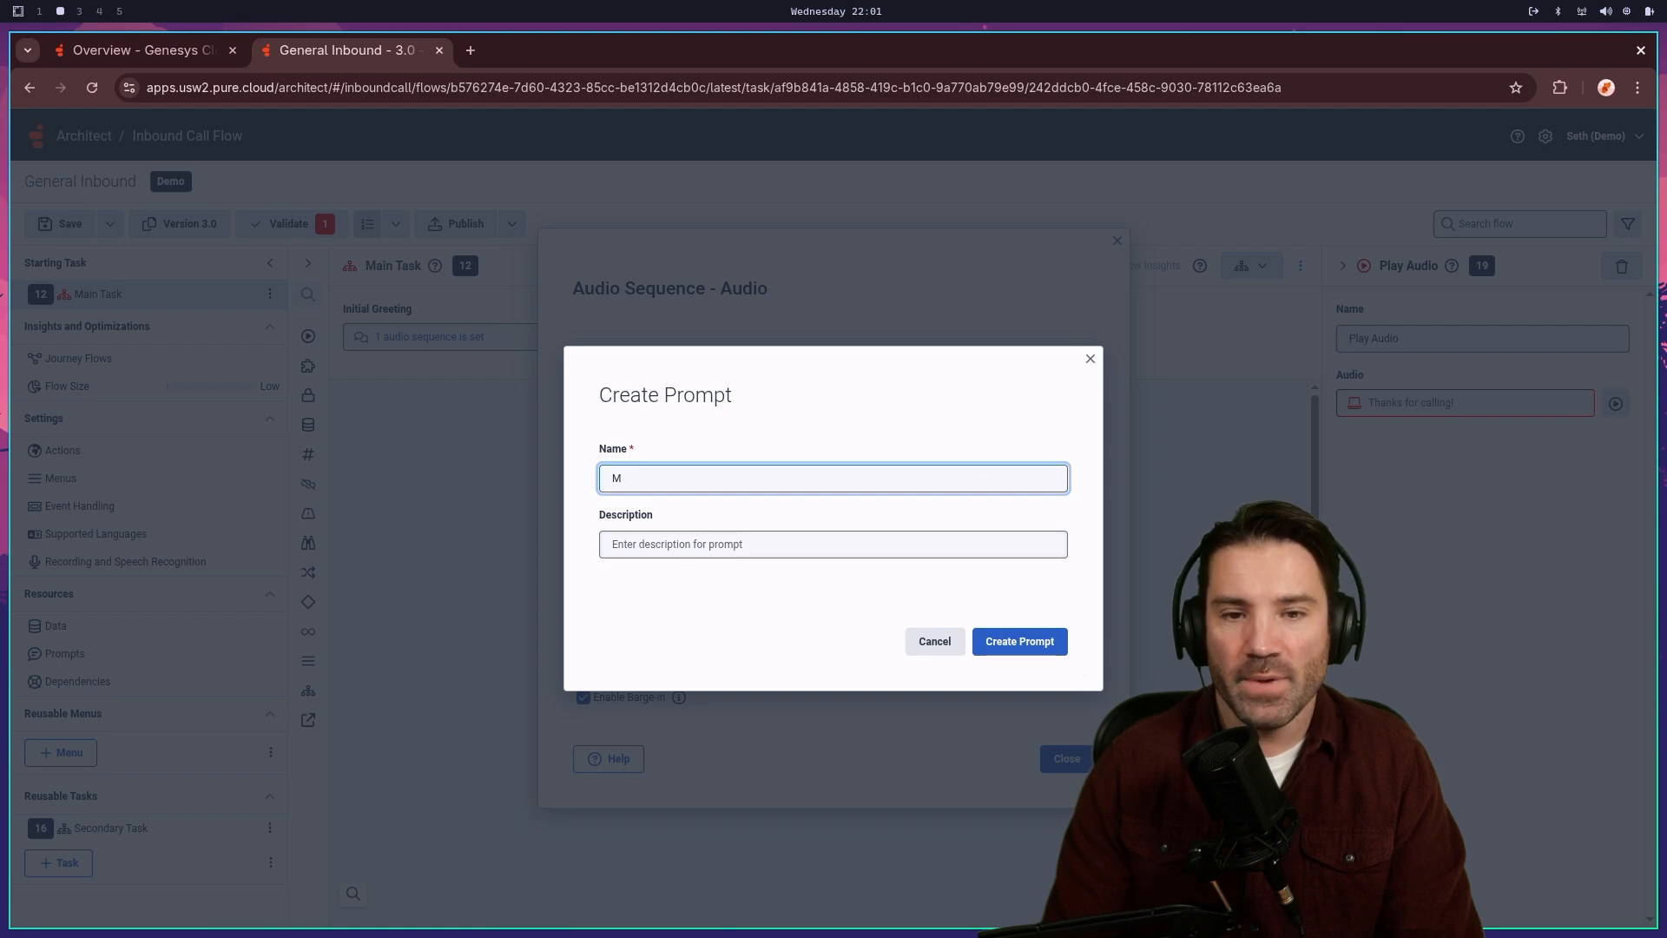
type("ainG")
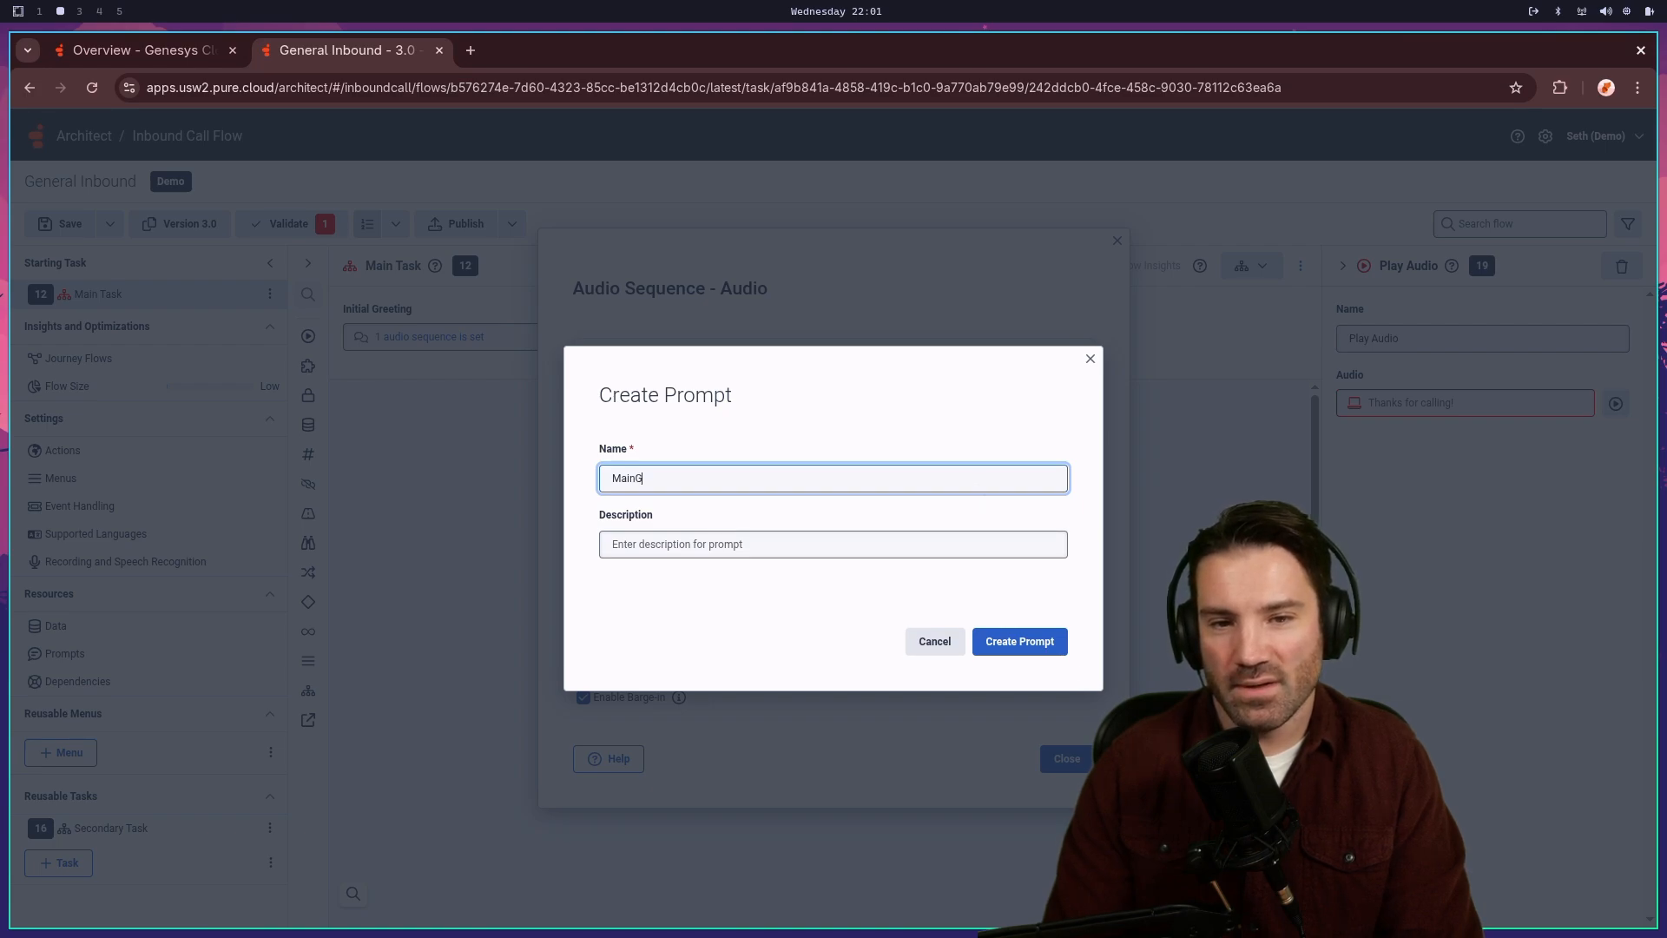
key("BackSpace")
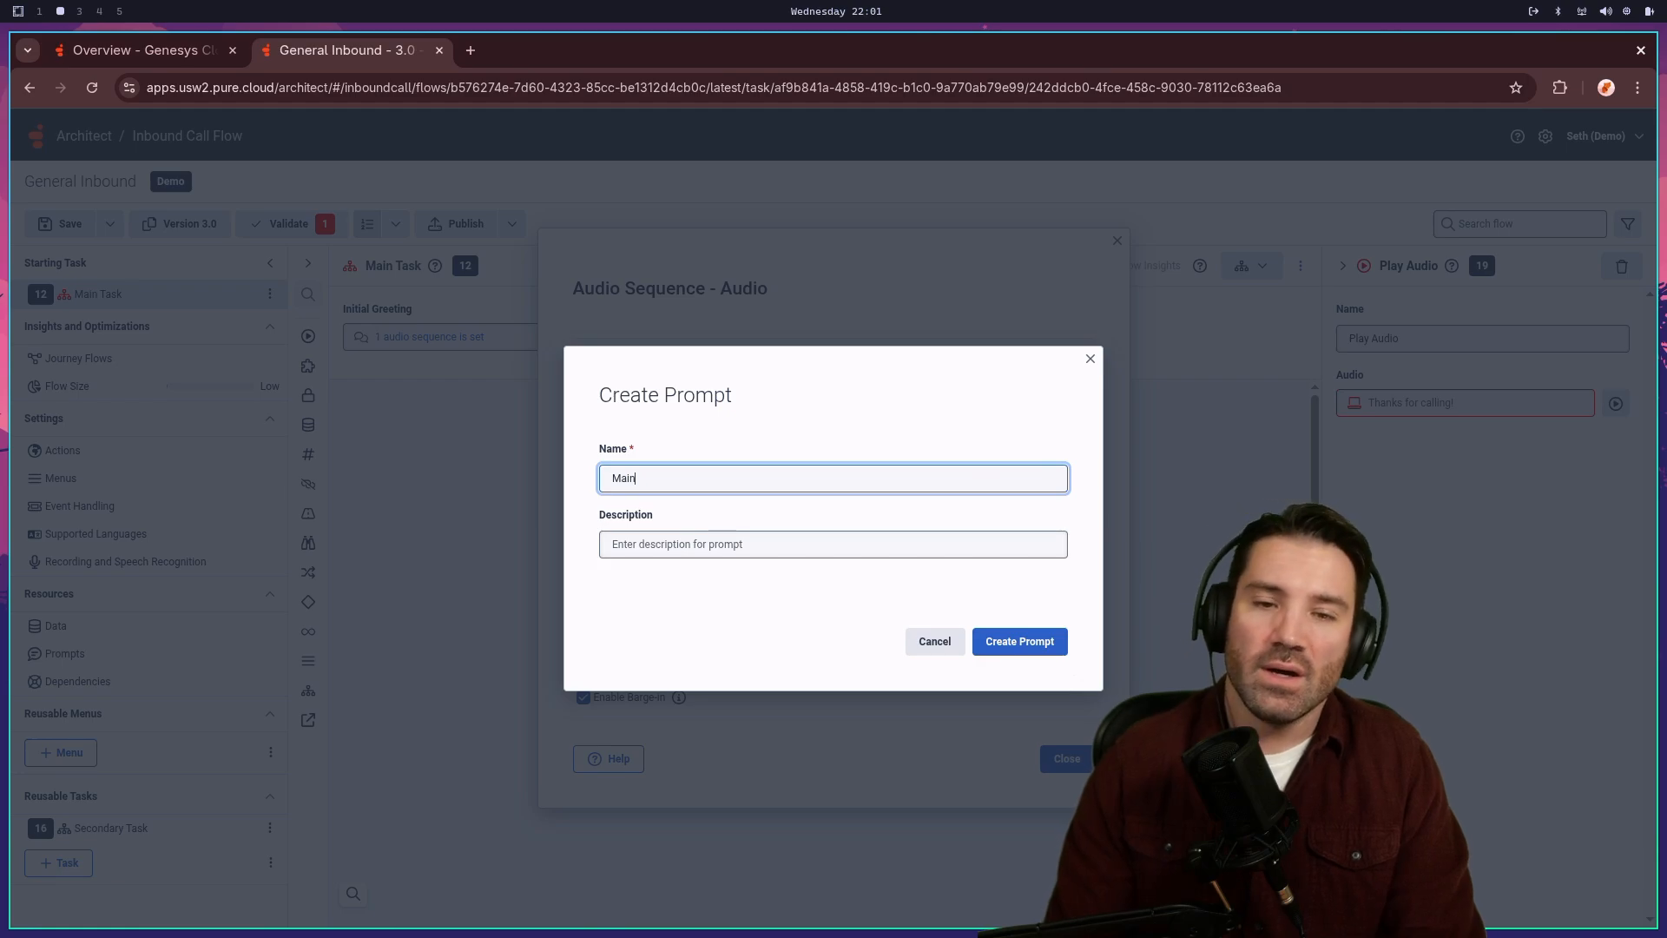
type("_G")
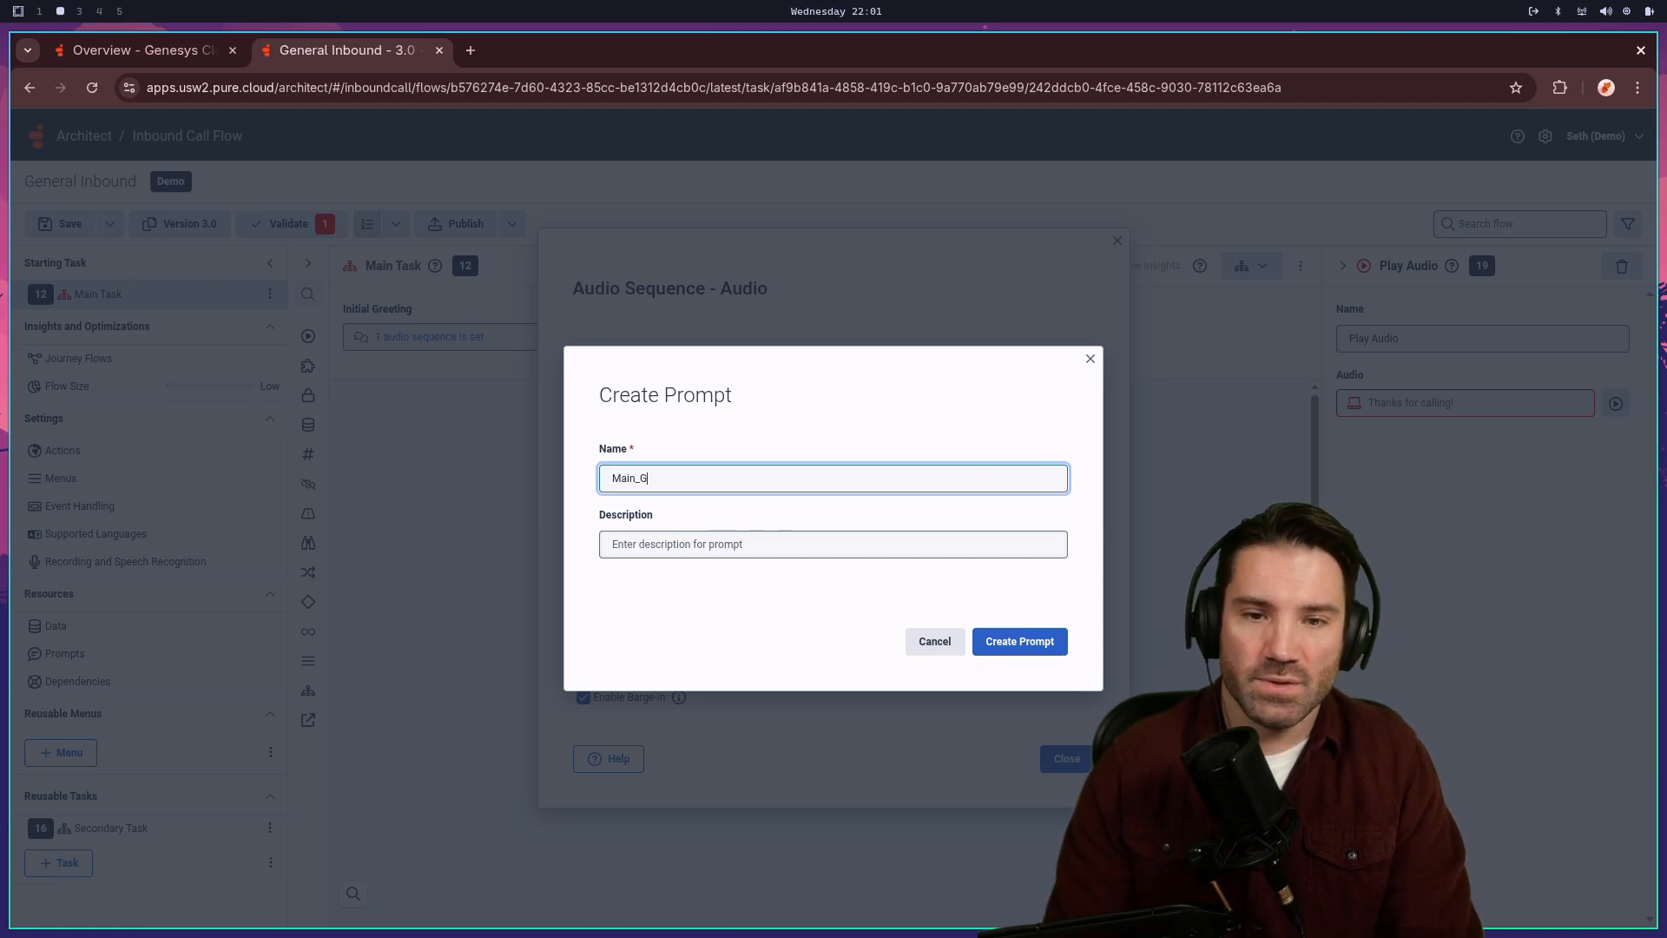
type("reeting")
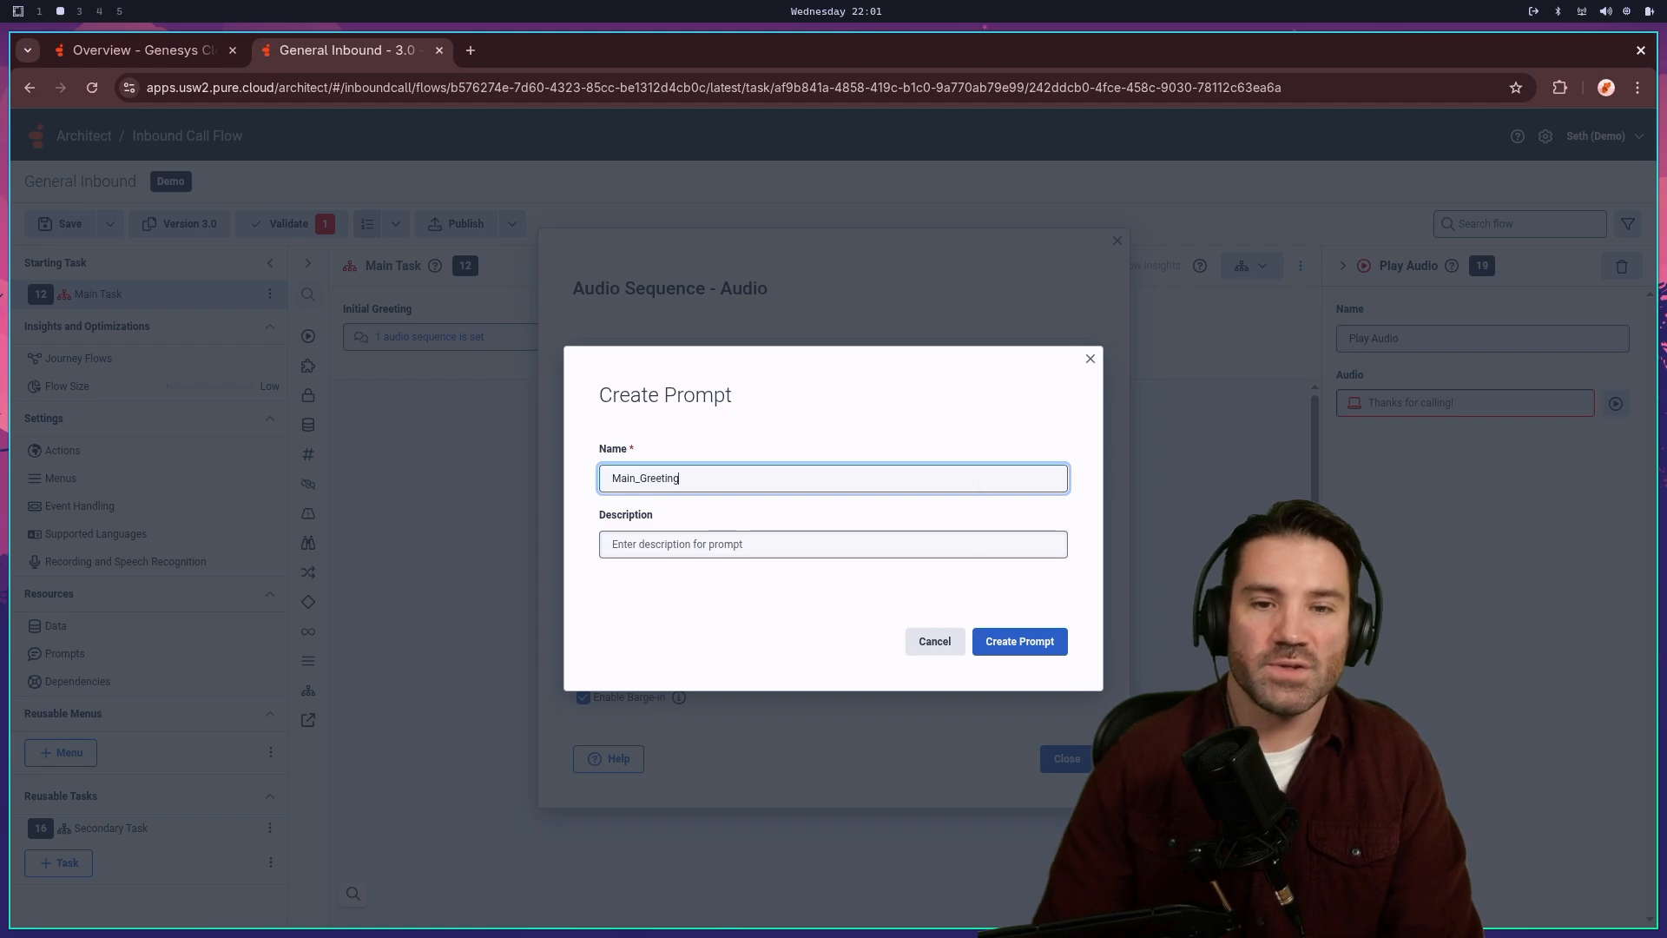
left_click(853, 539)
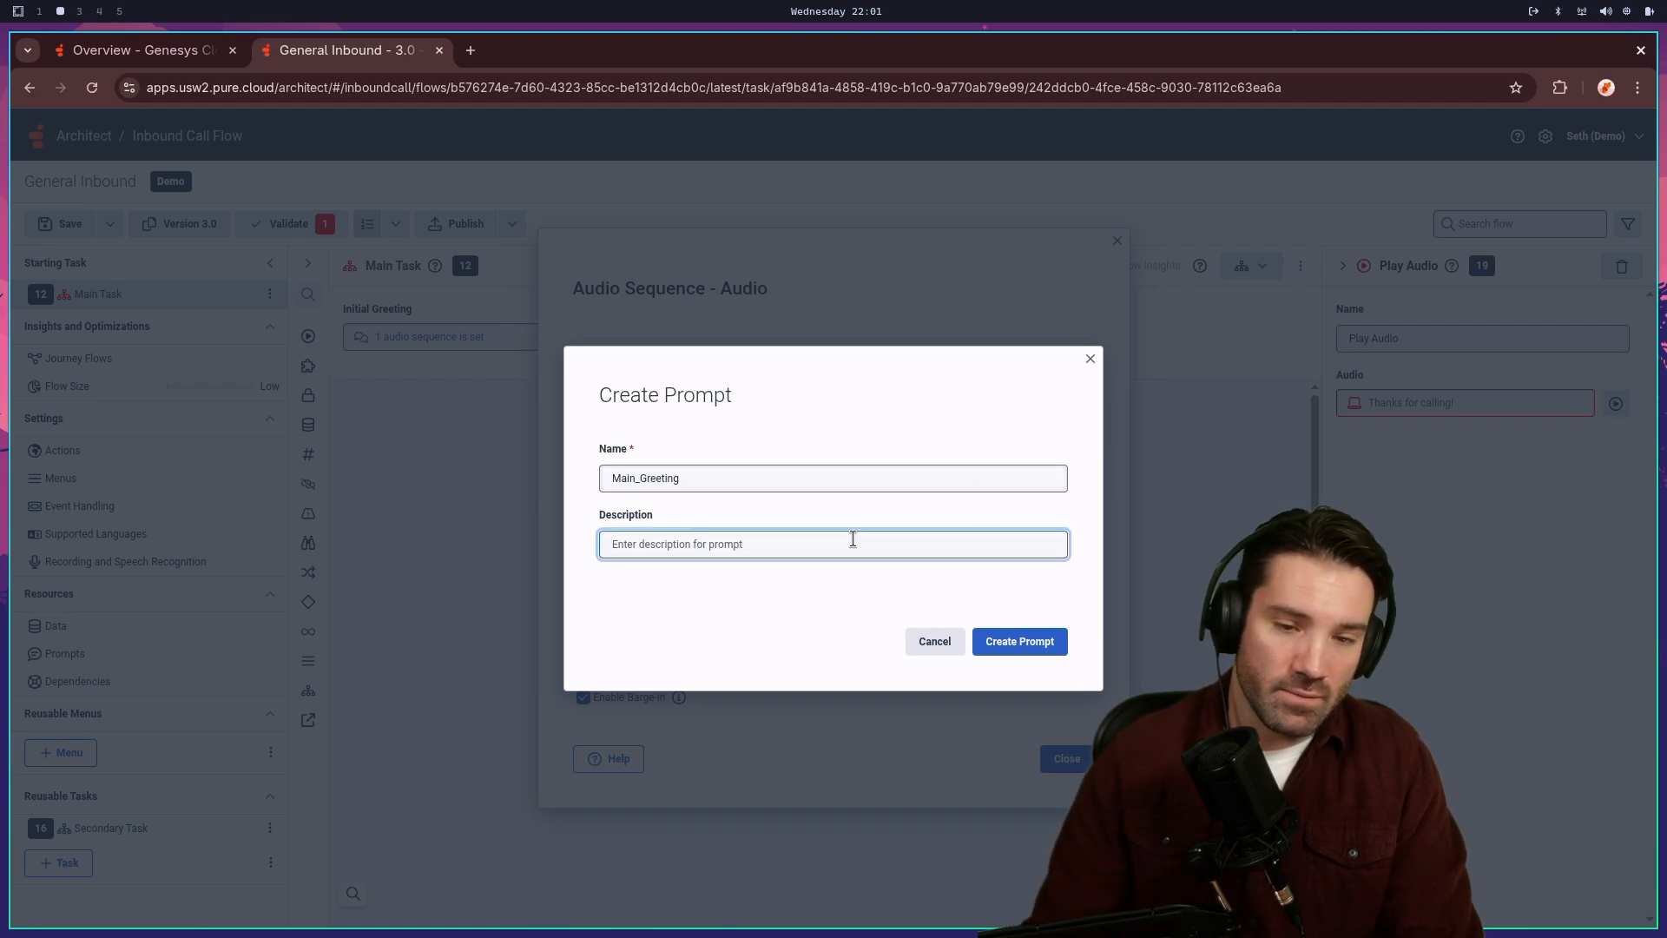
type("This")
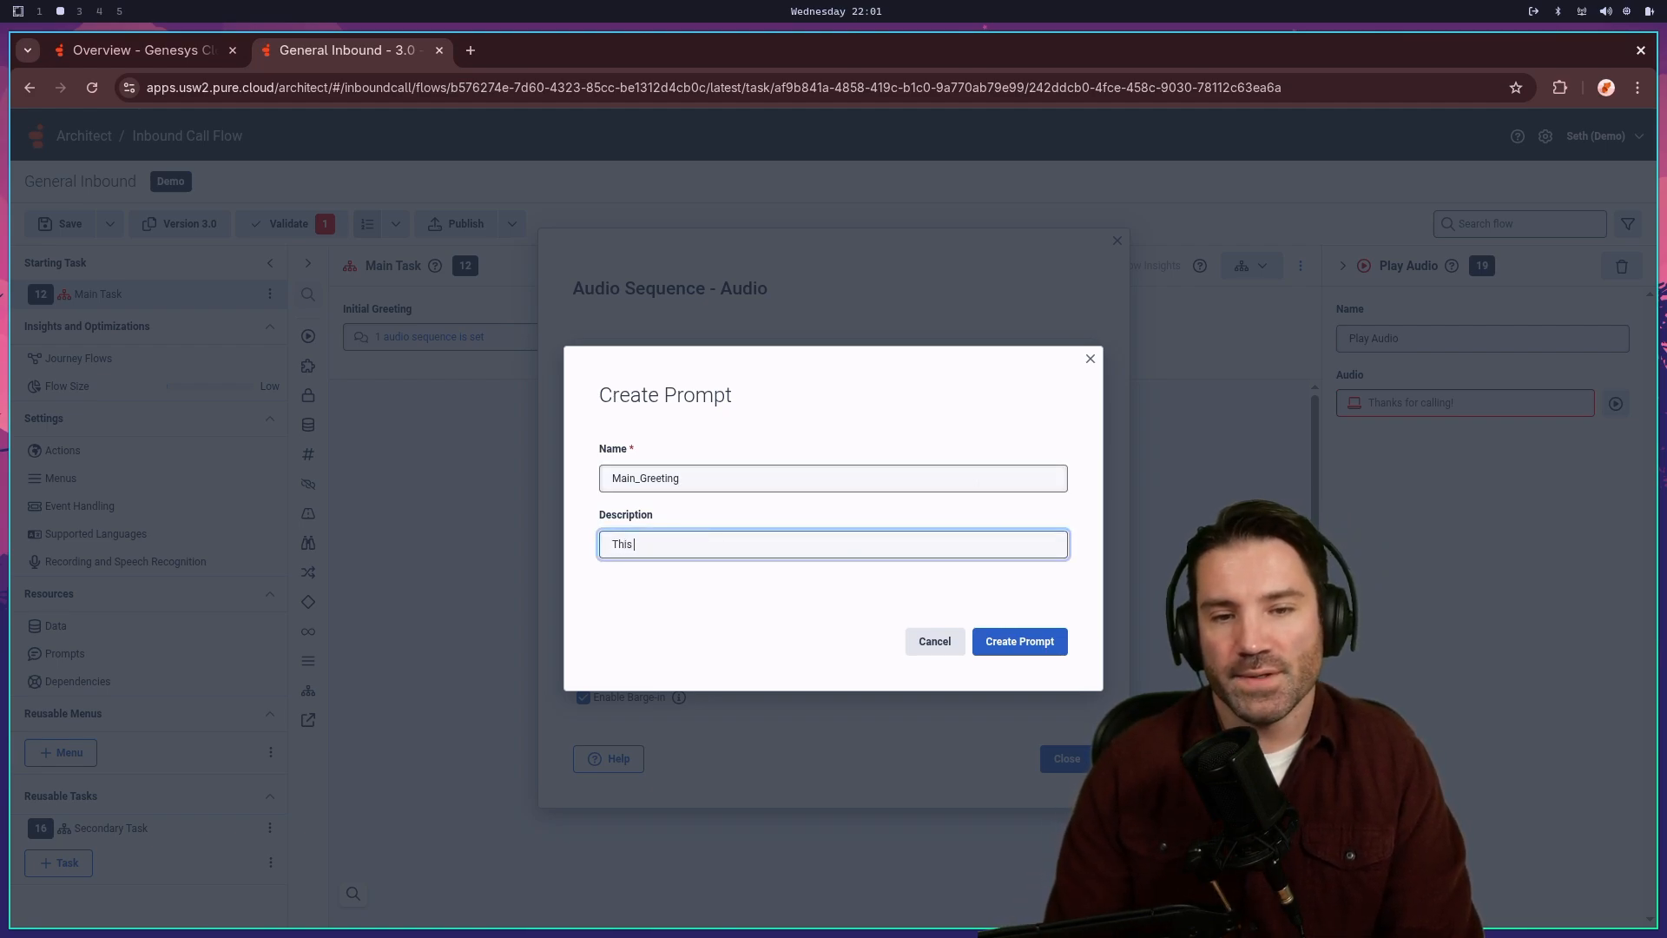
type(" is the main g")
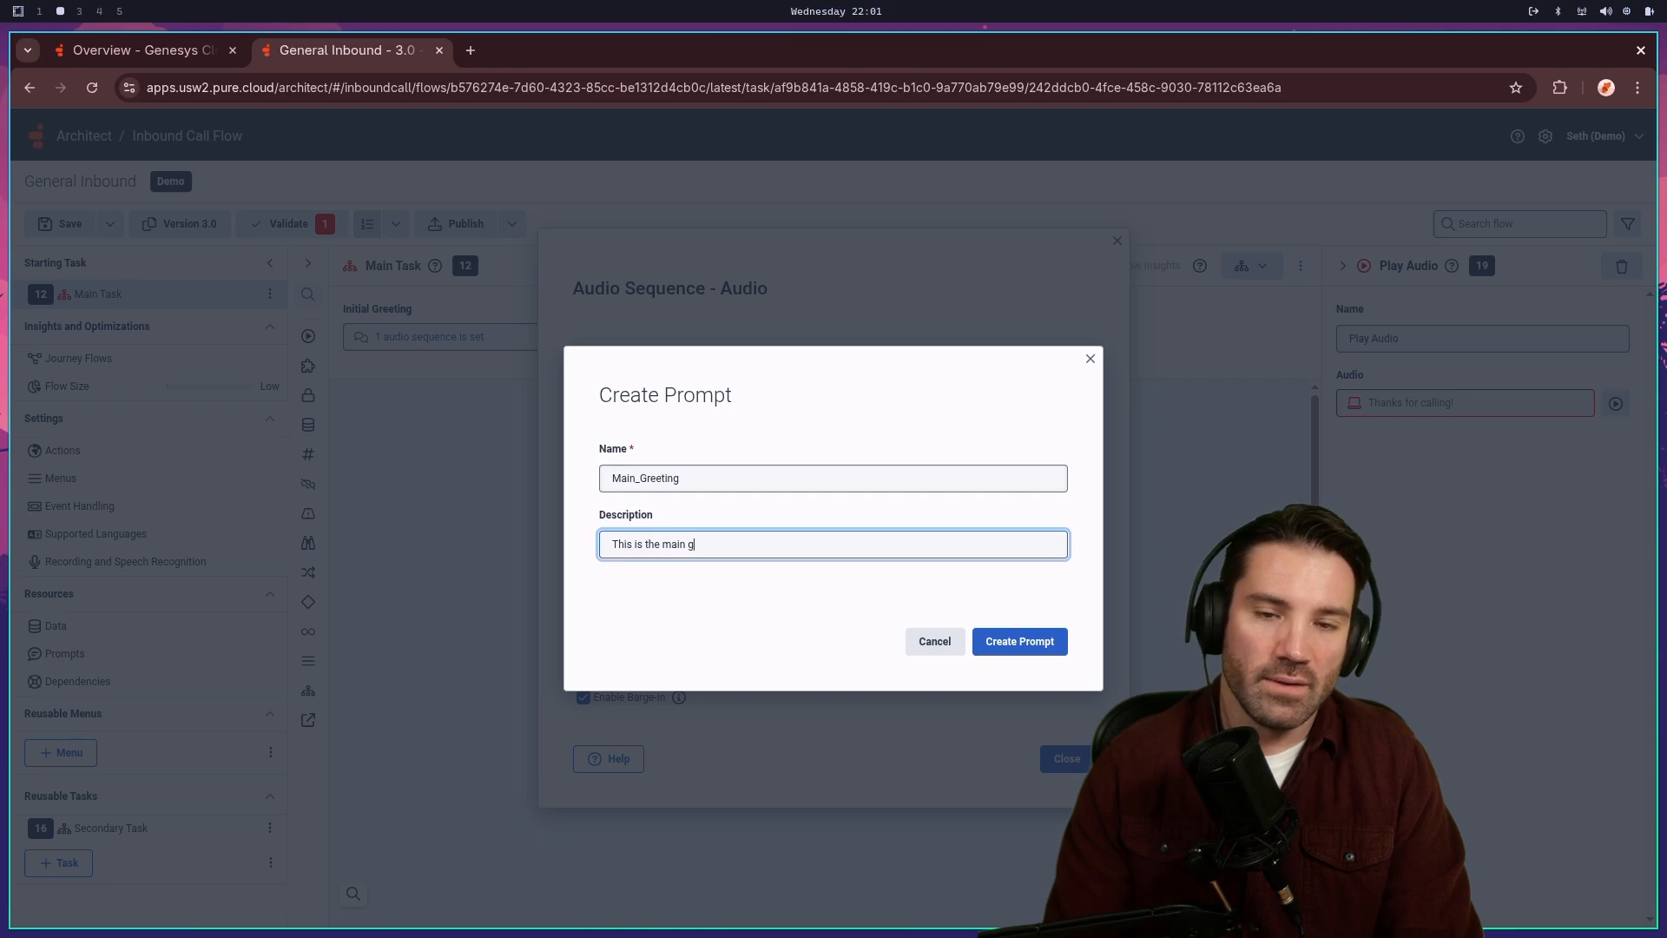
type("re")
key("BackSpace")
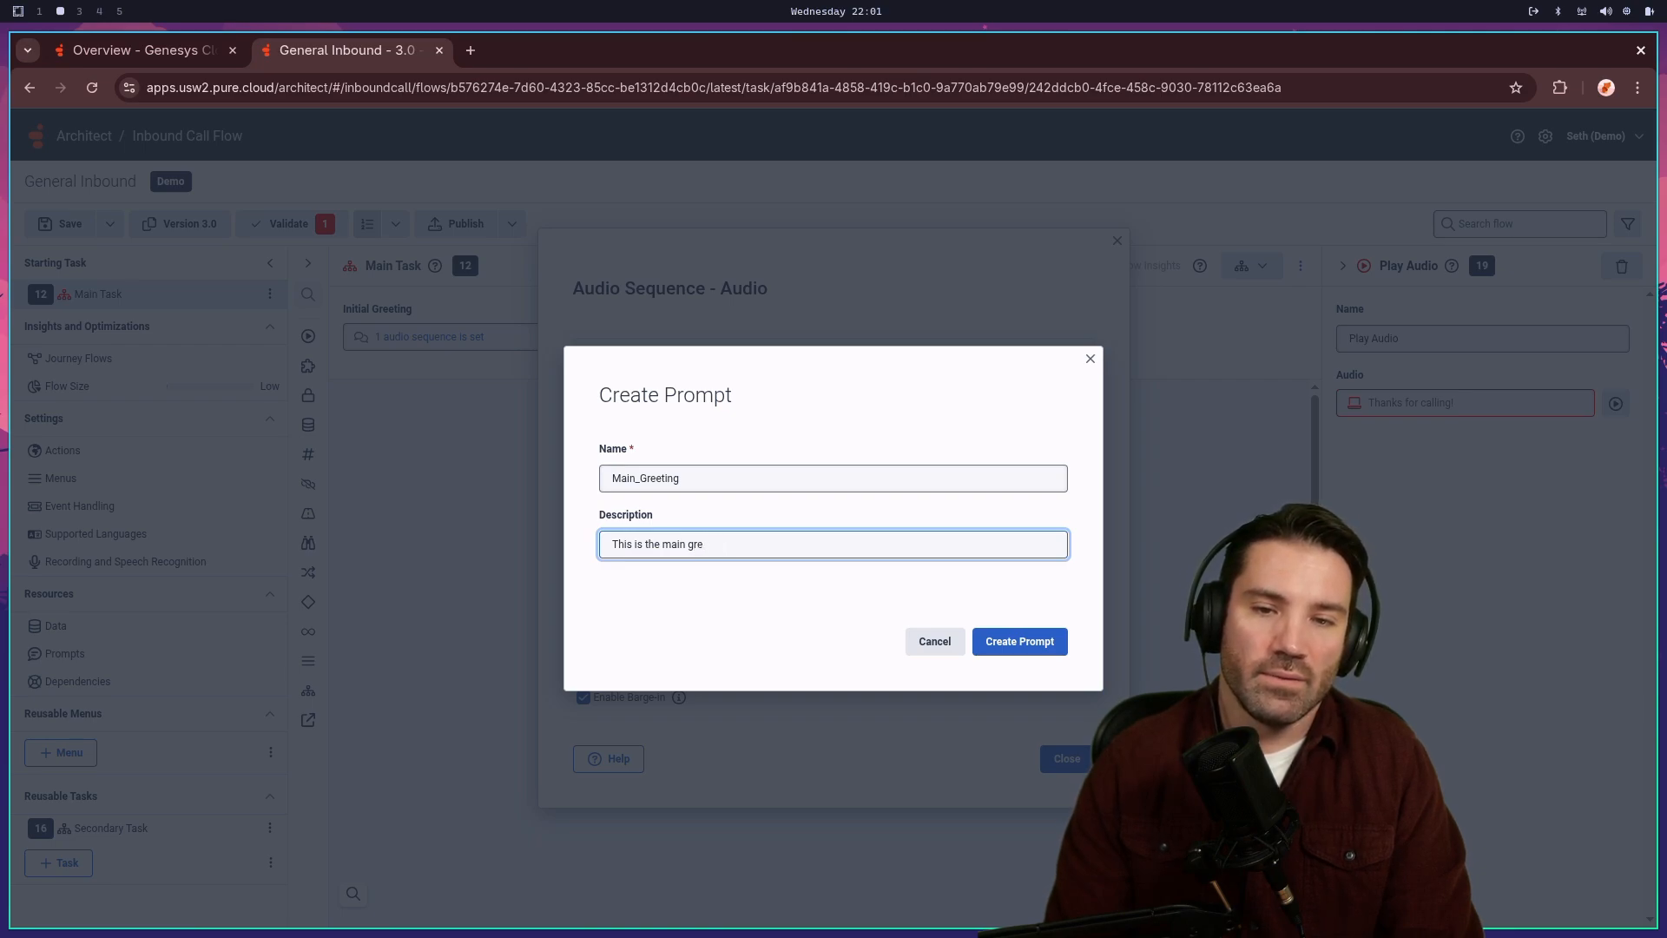
type("eti")
key("BackSpace")
key("BackSpace")
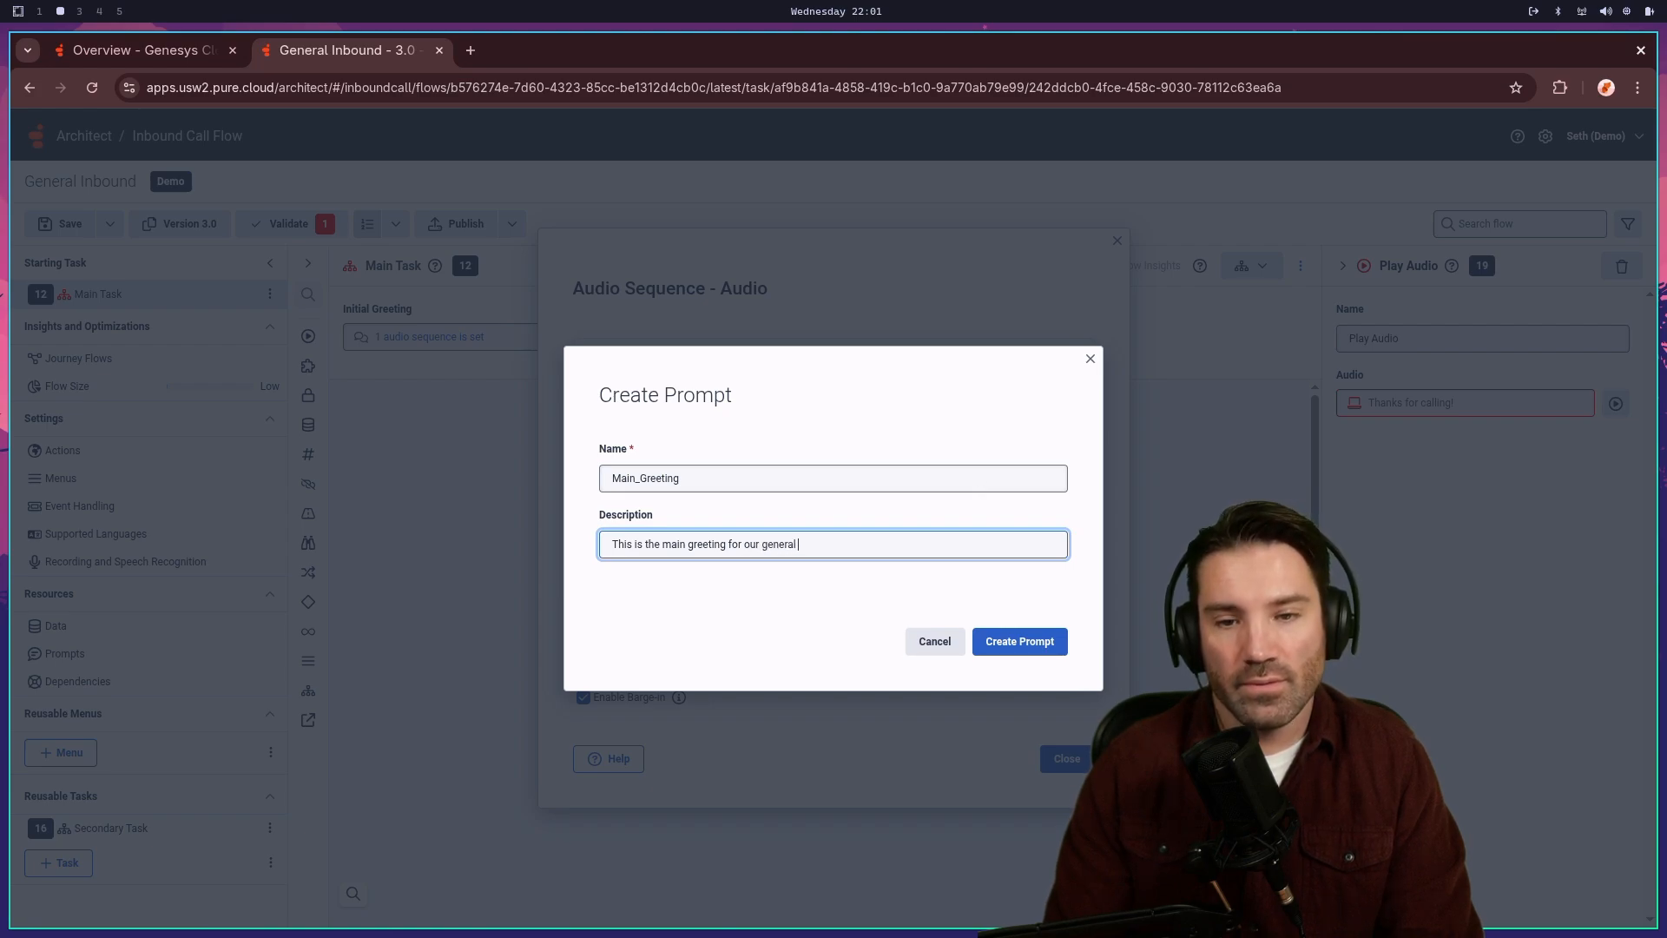
type("w")
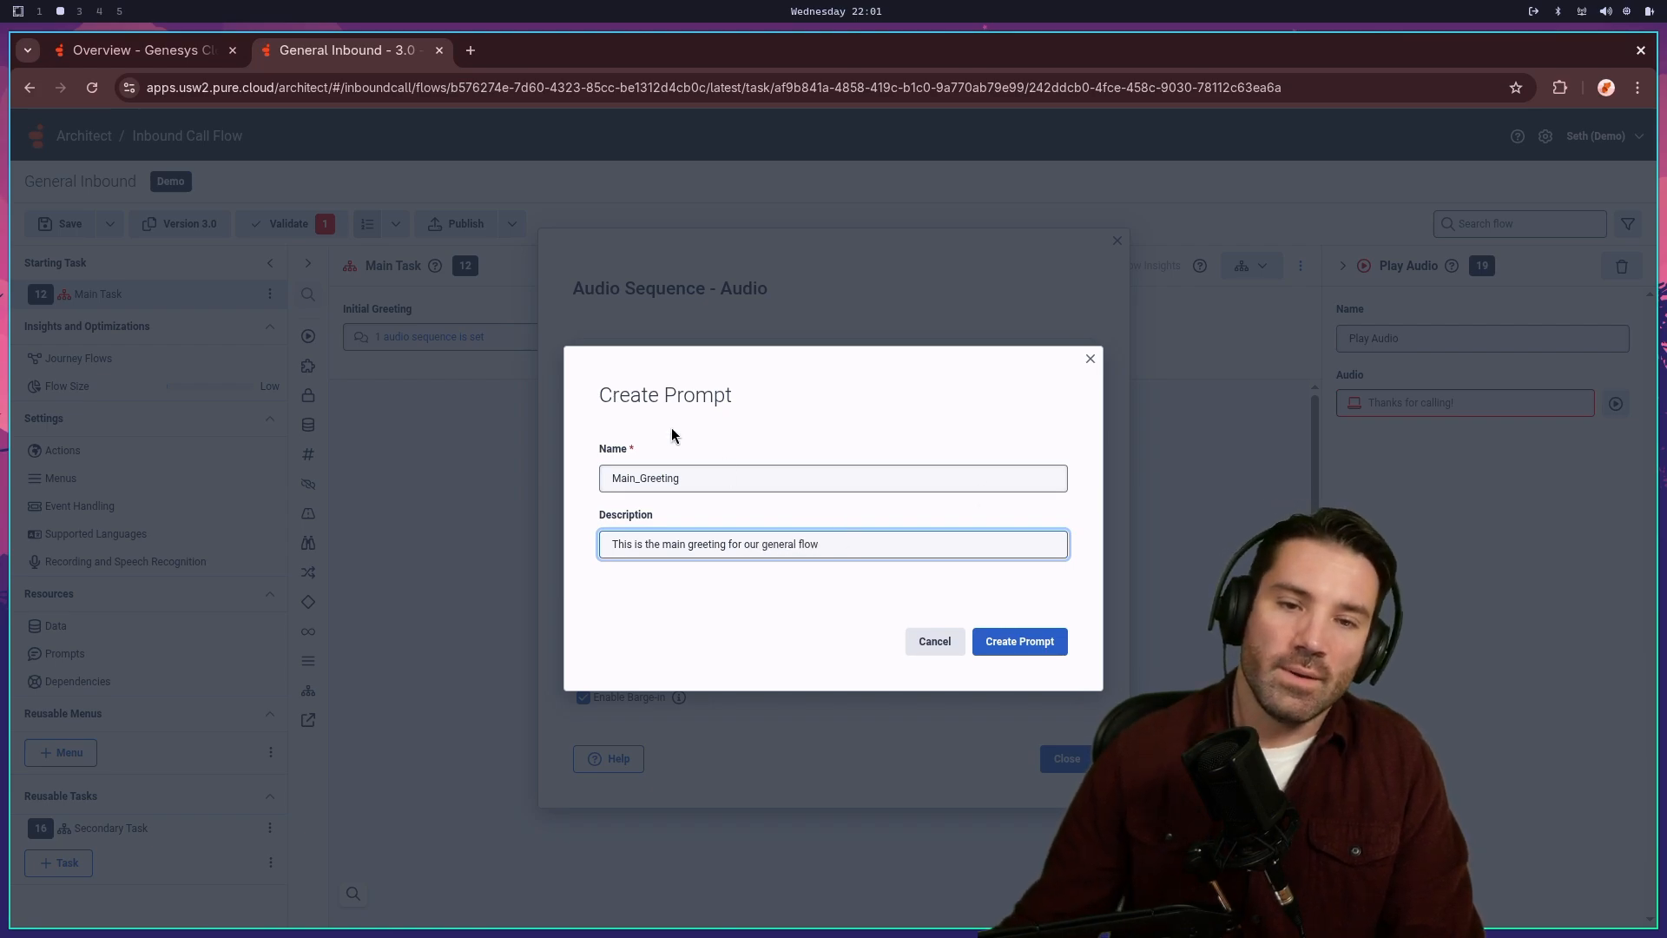
left_click(1052, 648)
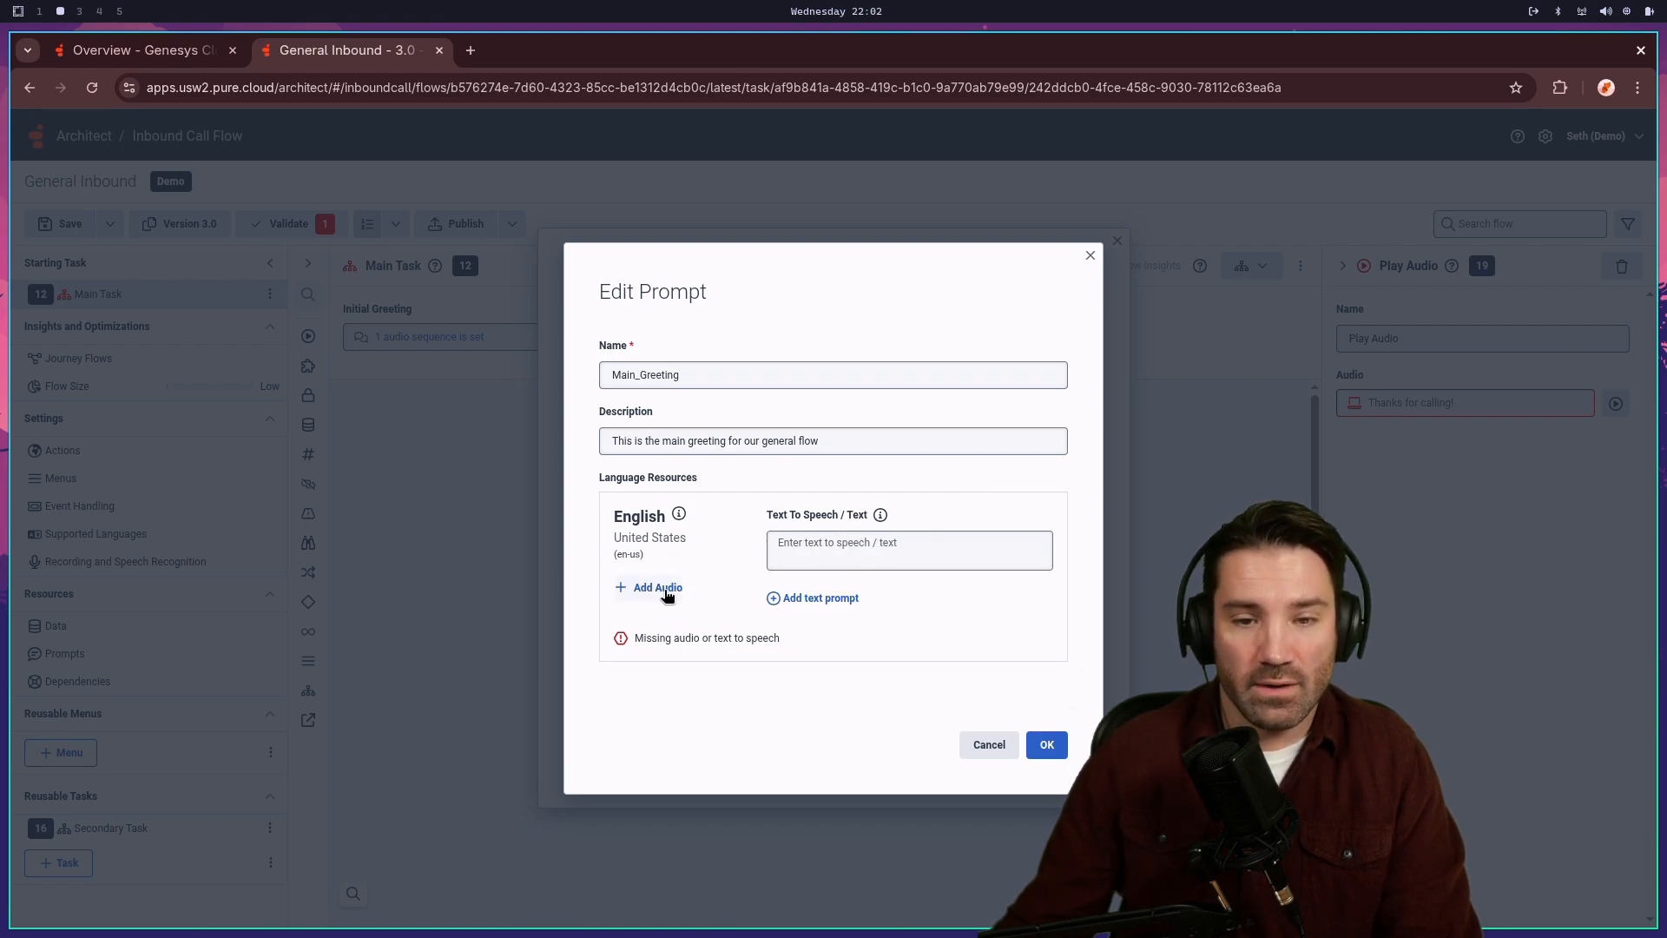
- Enter 'Welcome to our flow' as Main_Greeting's English text-to-speech and bring up Add Audio options
left_click(842, 544)
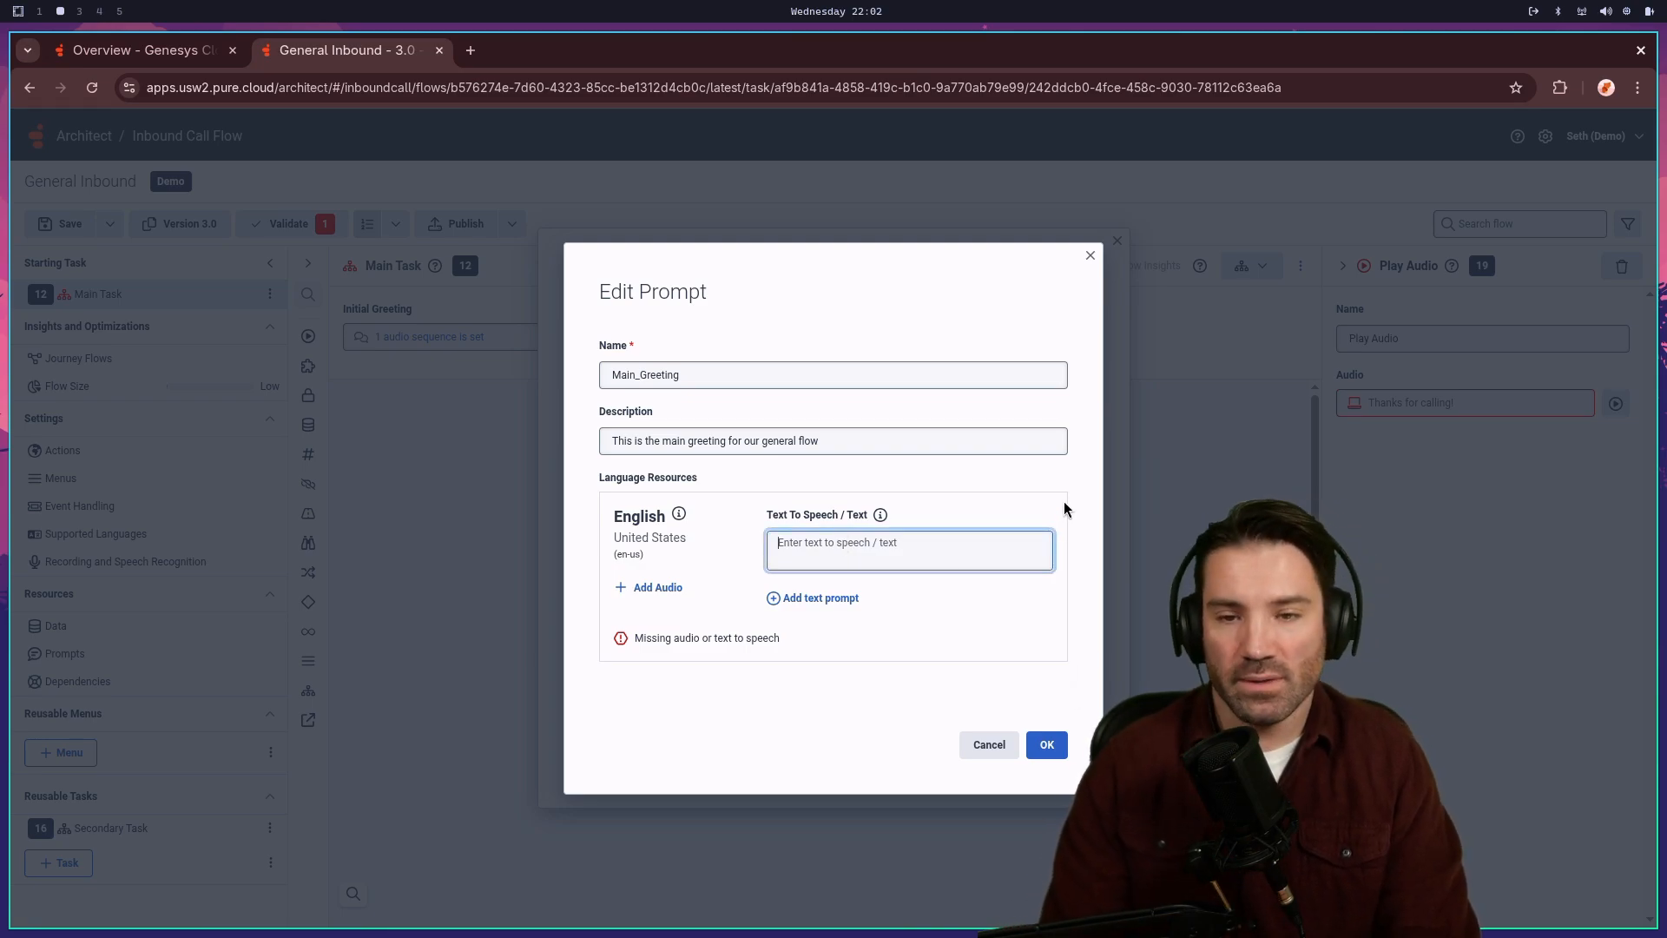
type("Welc")
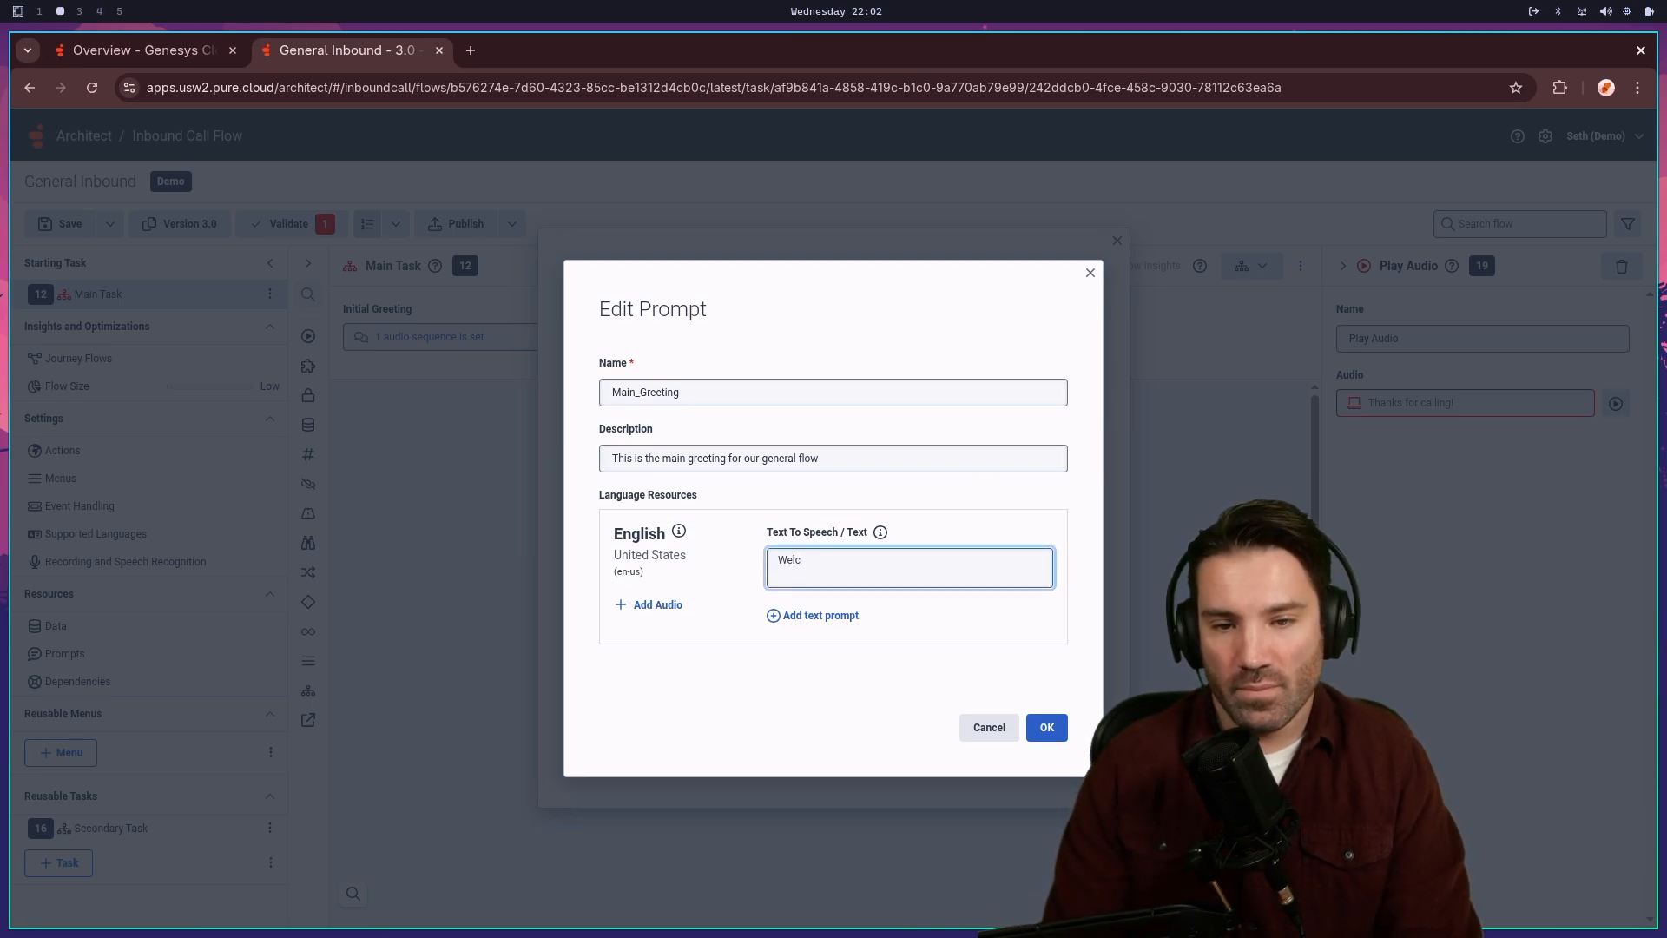
type("ome to our flow")
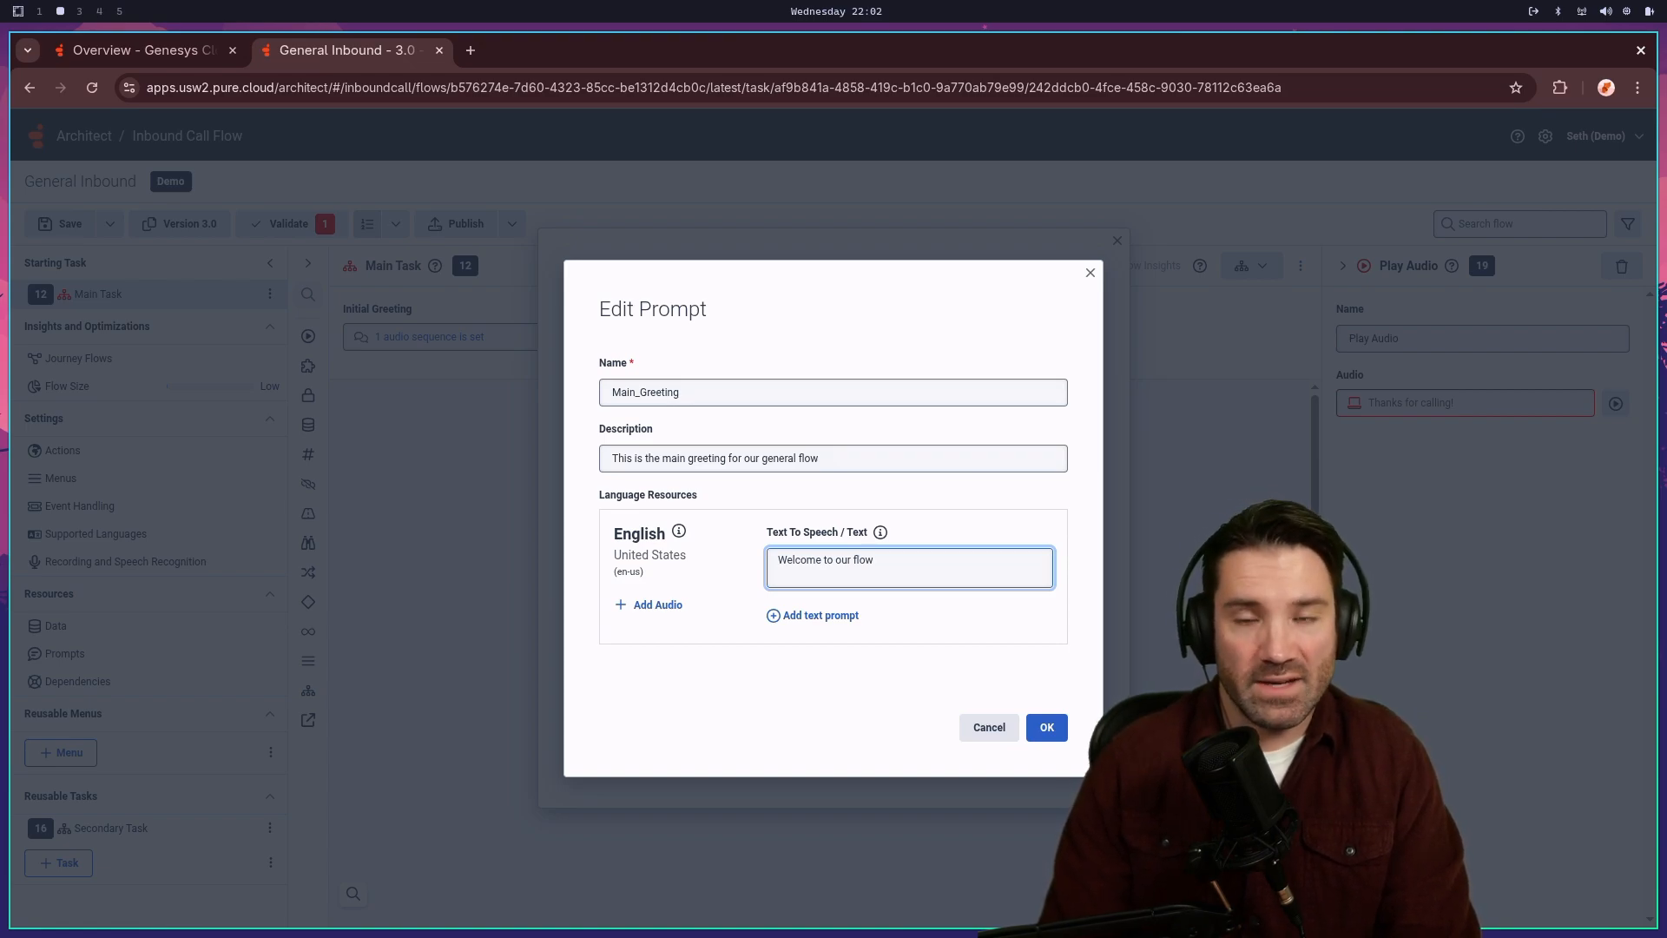
left_click(658, 607)
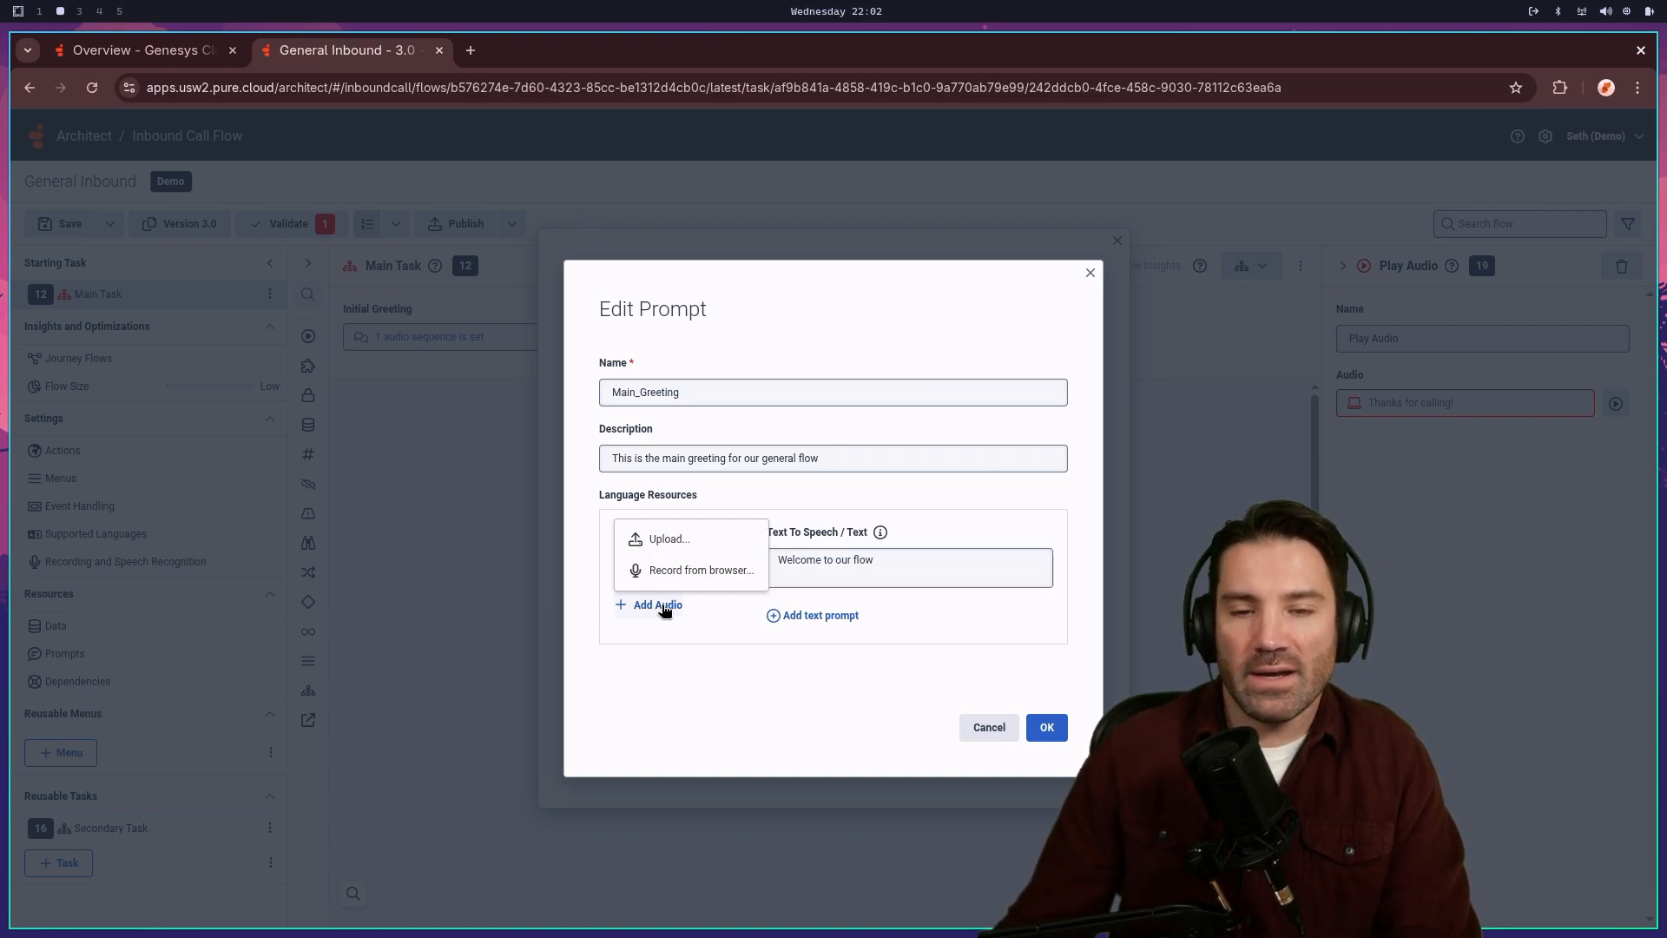
- Record the greeting in the browser and upload it as Main_Greeting's 6.9-second English audio
left_click(701, 571)
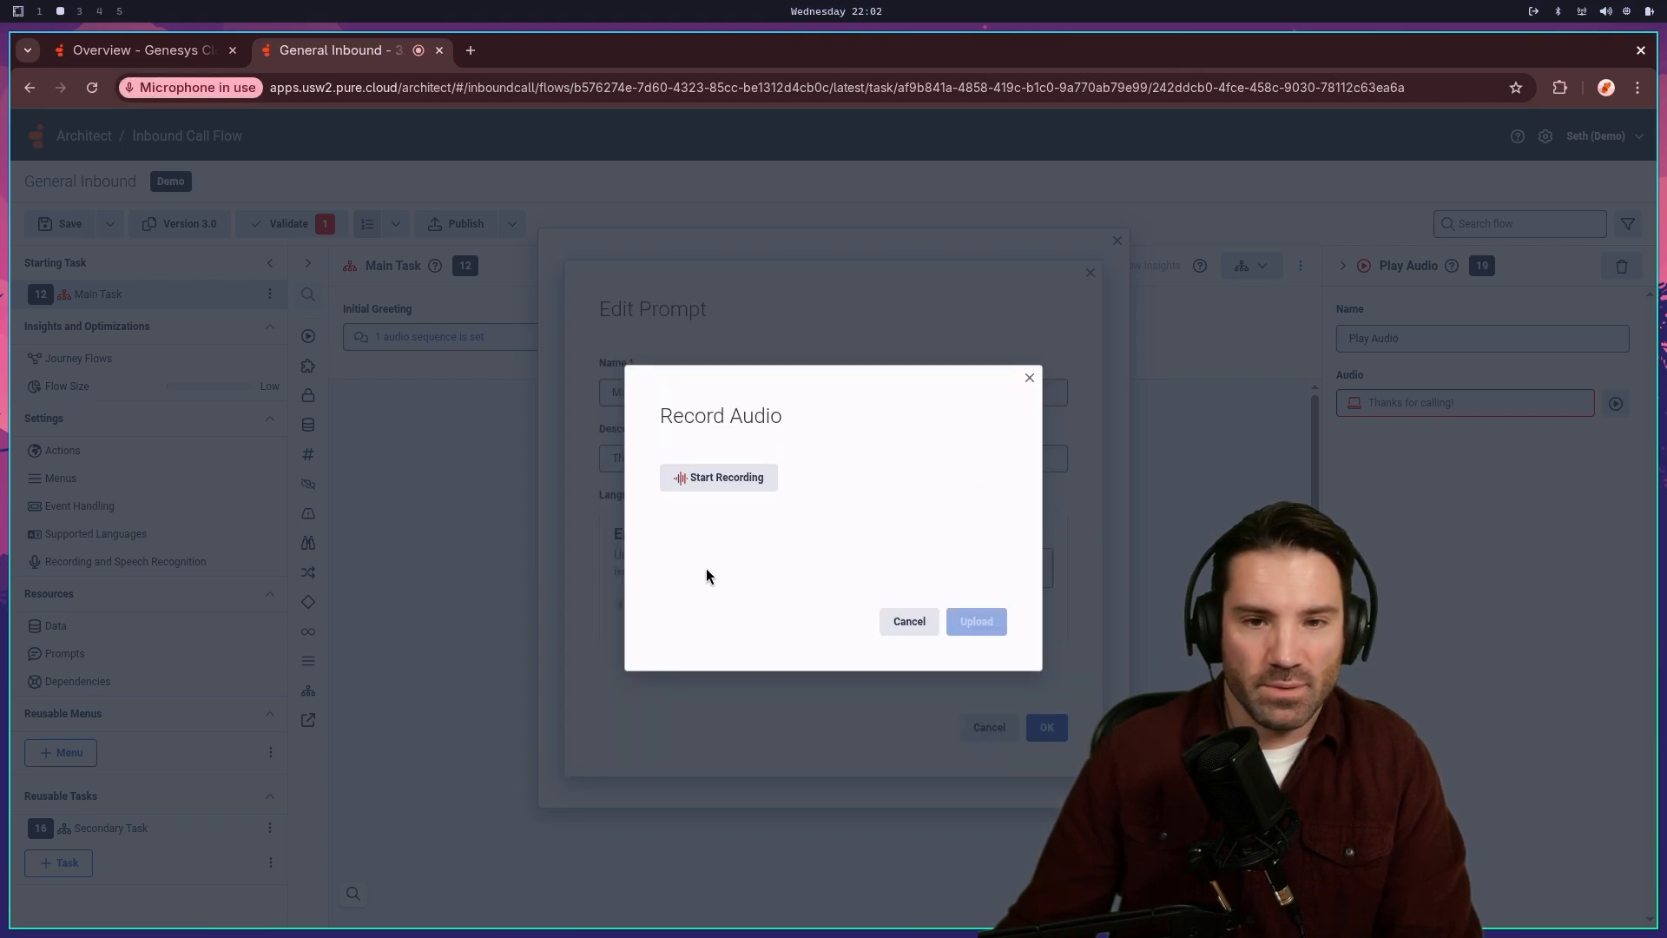
left_click(737, 483)
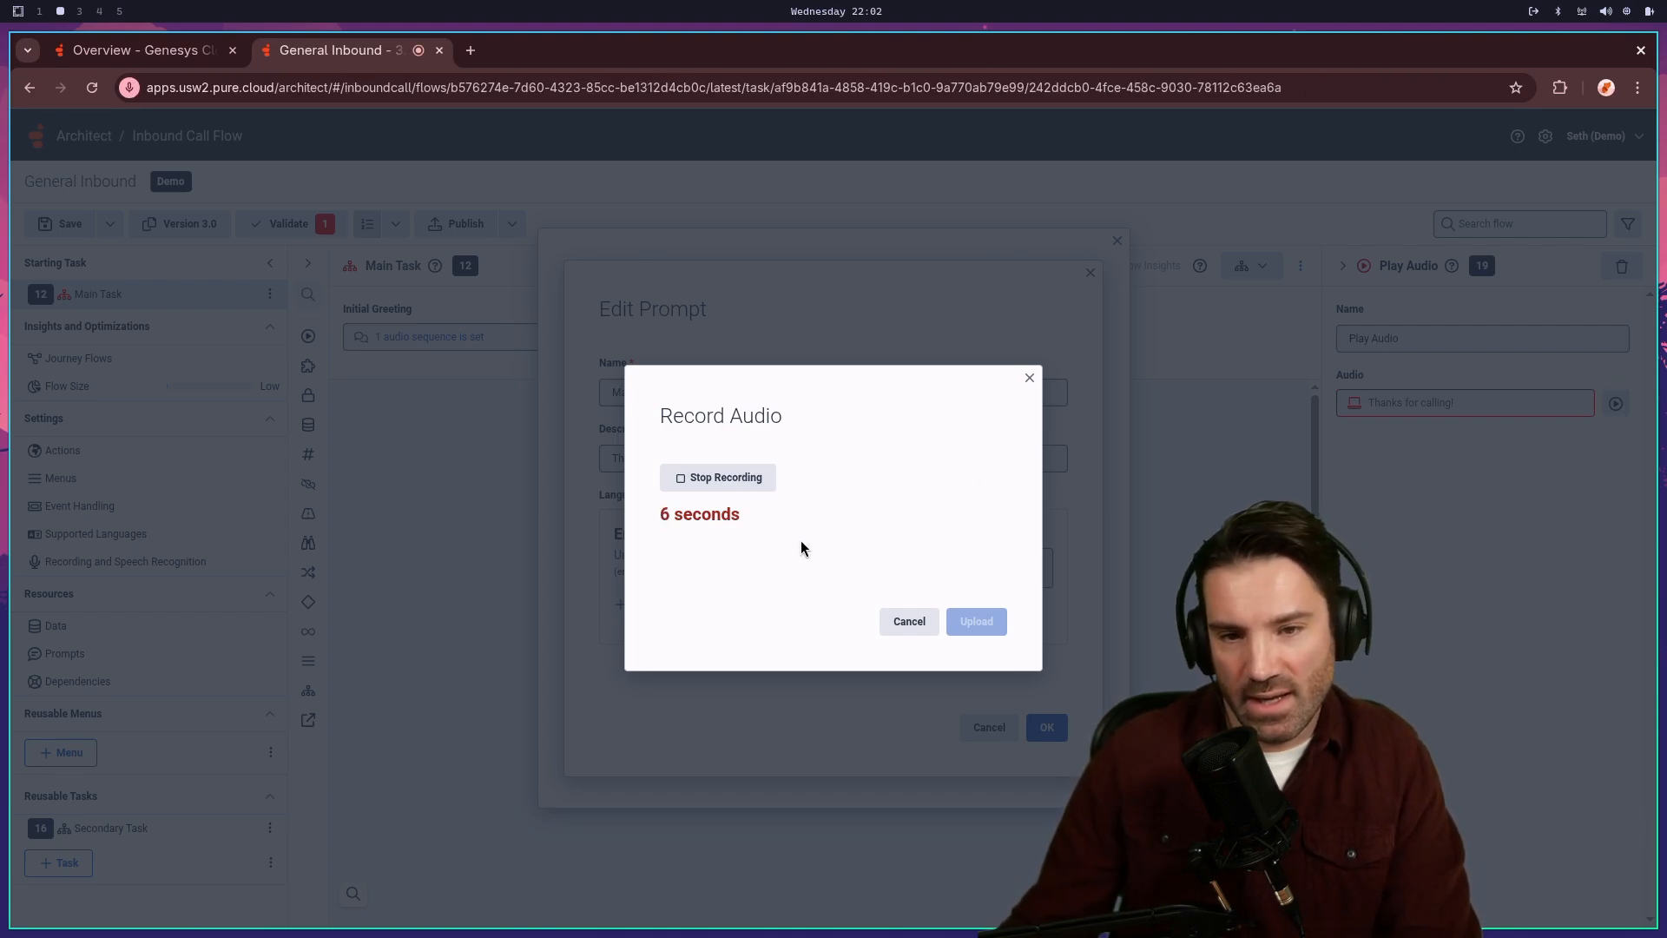
left_click(736, 477)
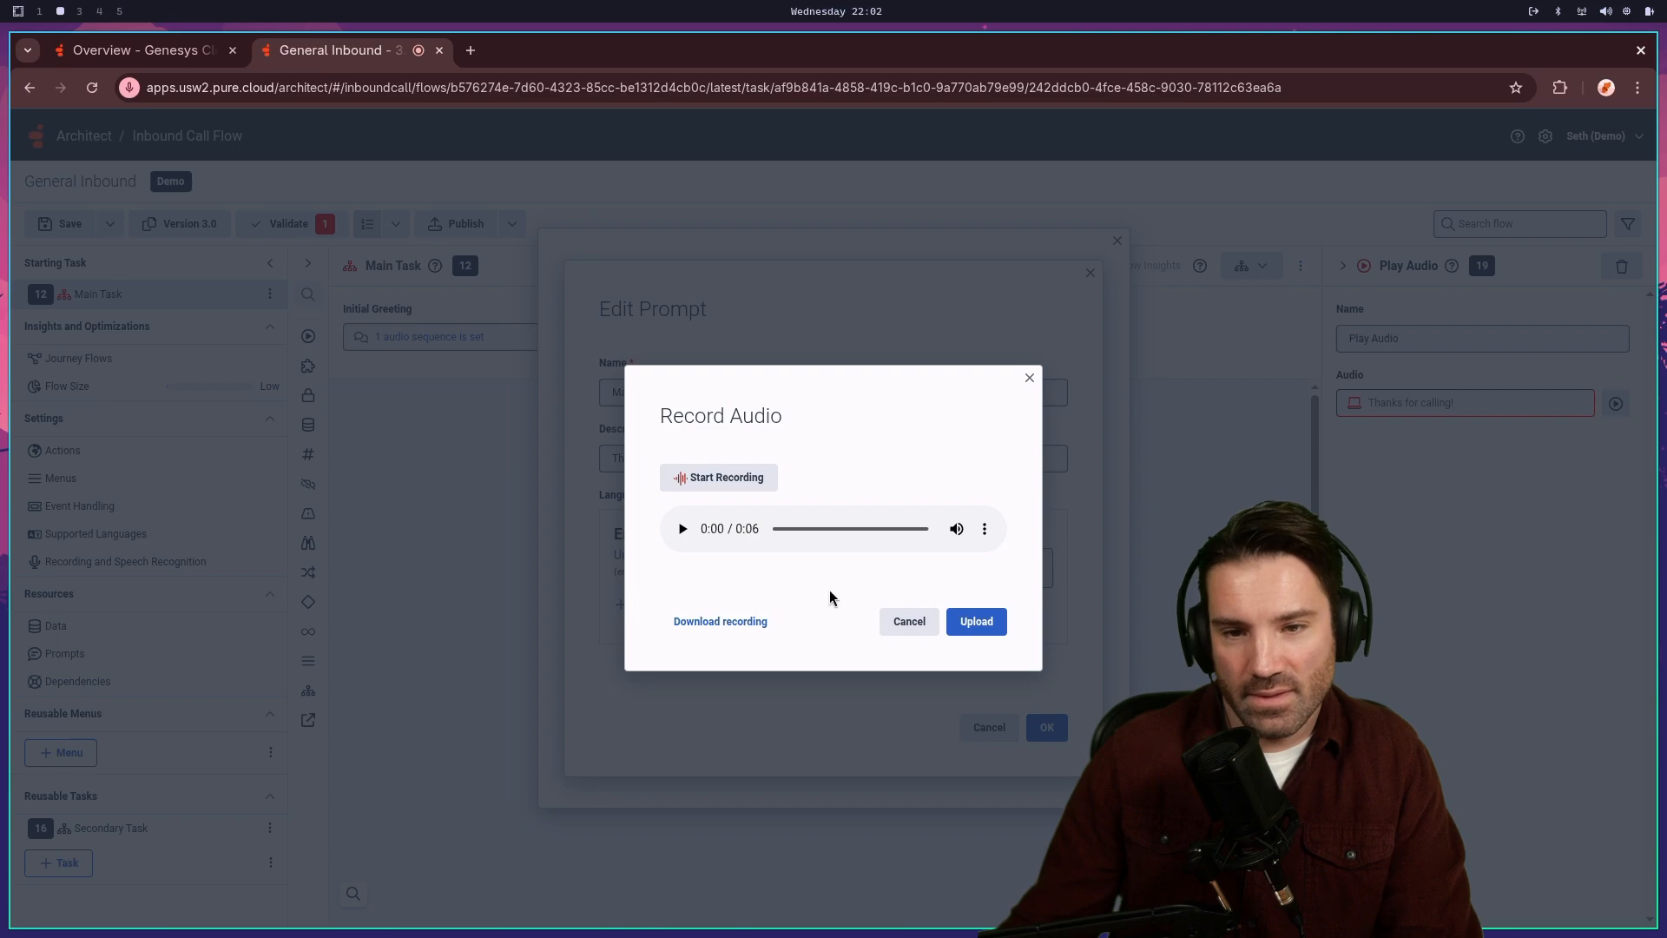
left_click(976, 621)
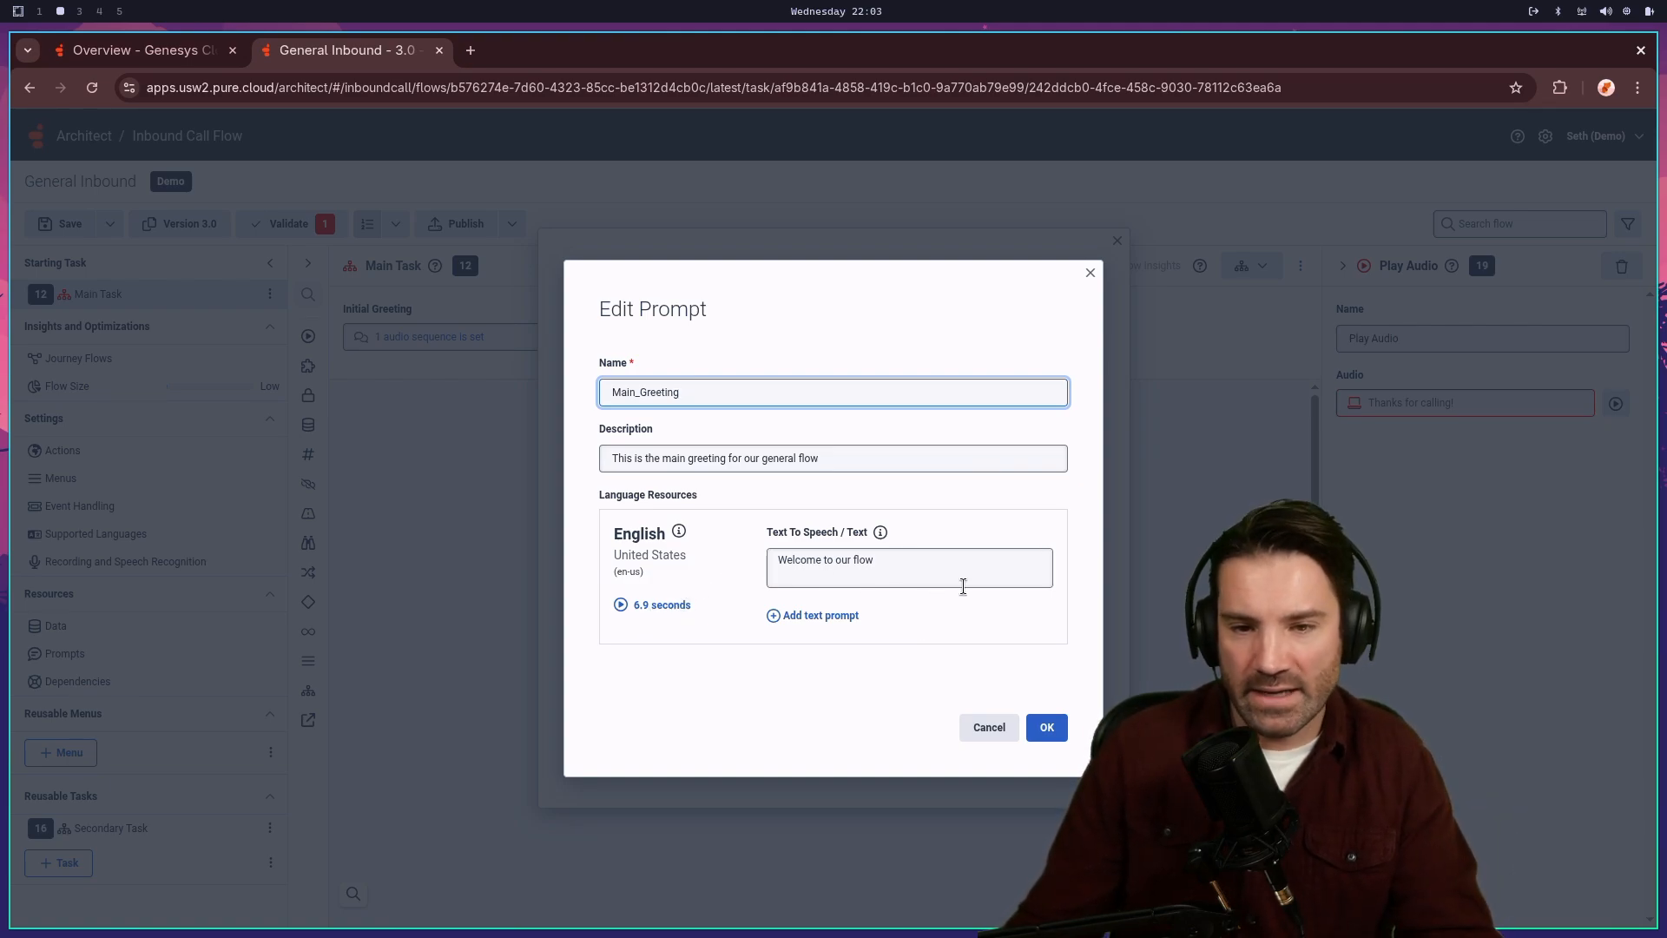
- Save Main_Greeting and apply the audio sequence so Play Audio plays Prompt.Main_Greeting
left_click(970, 552)
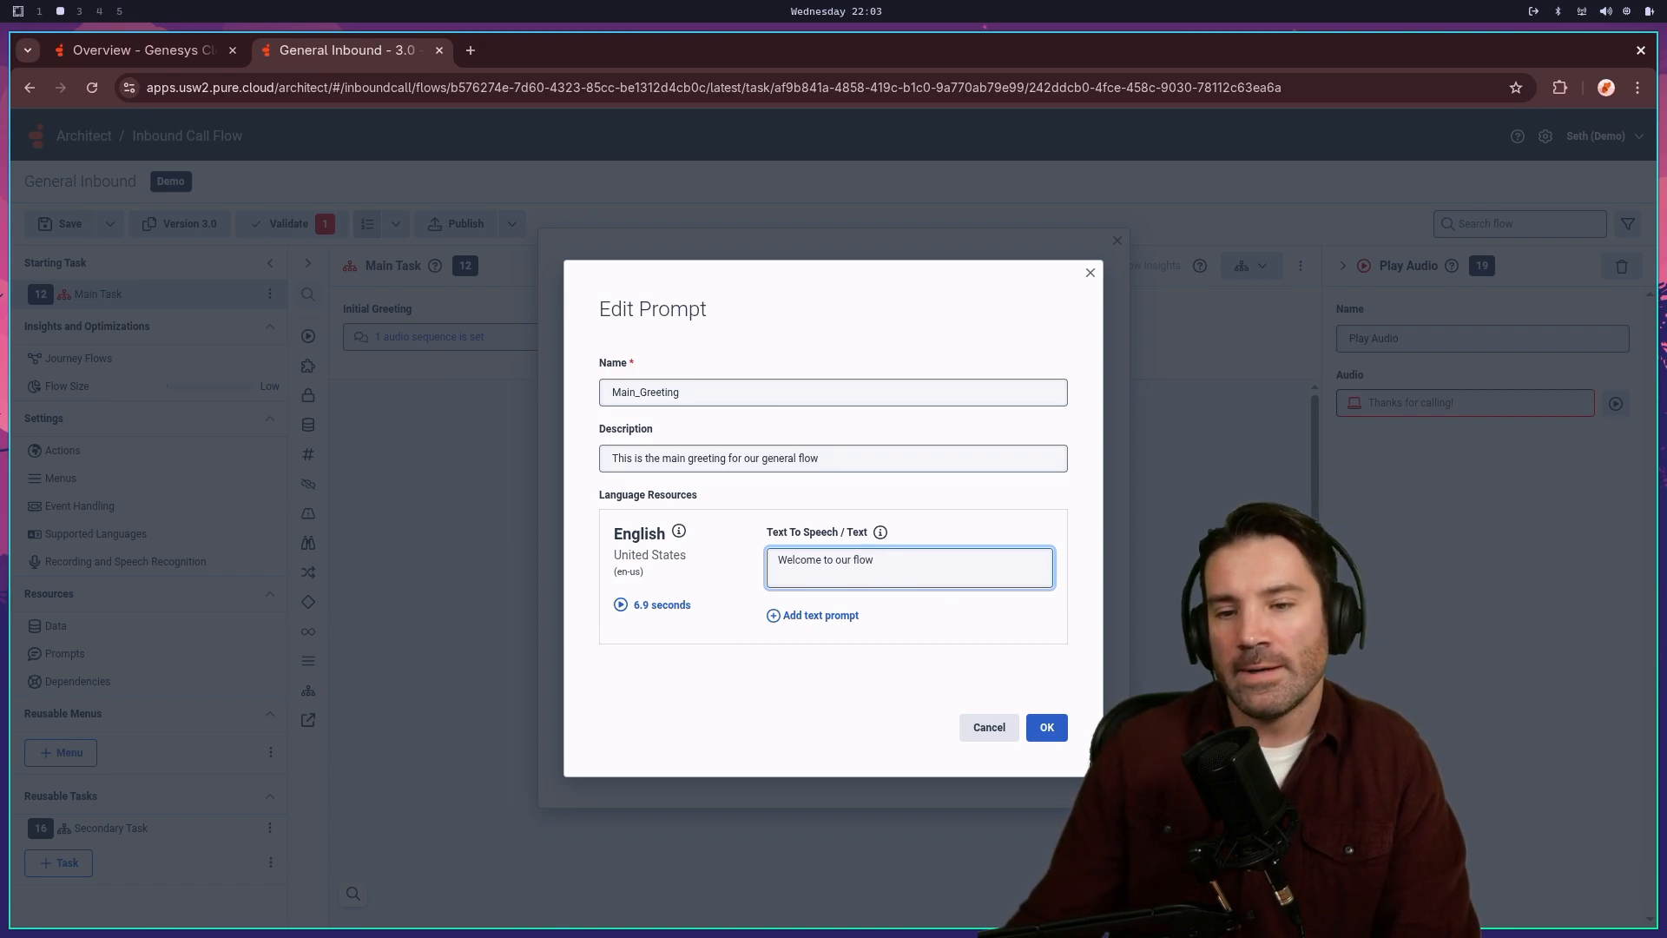
left_click(1062, 732)
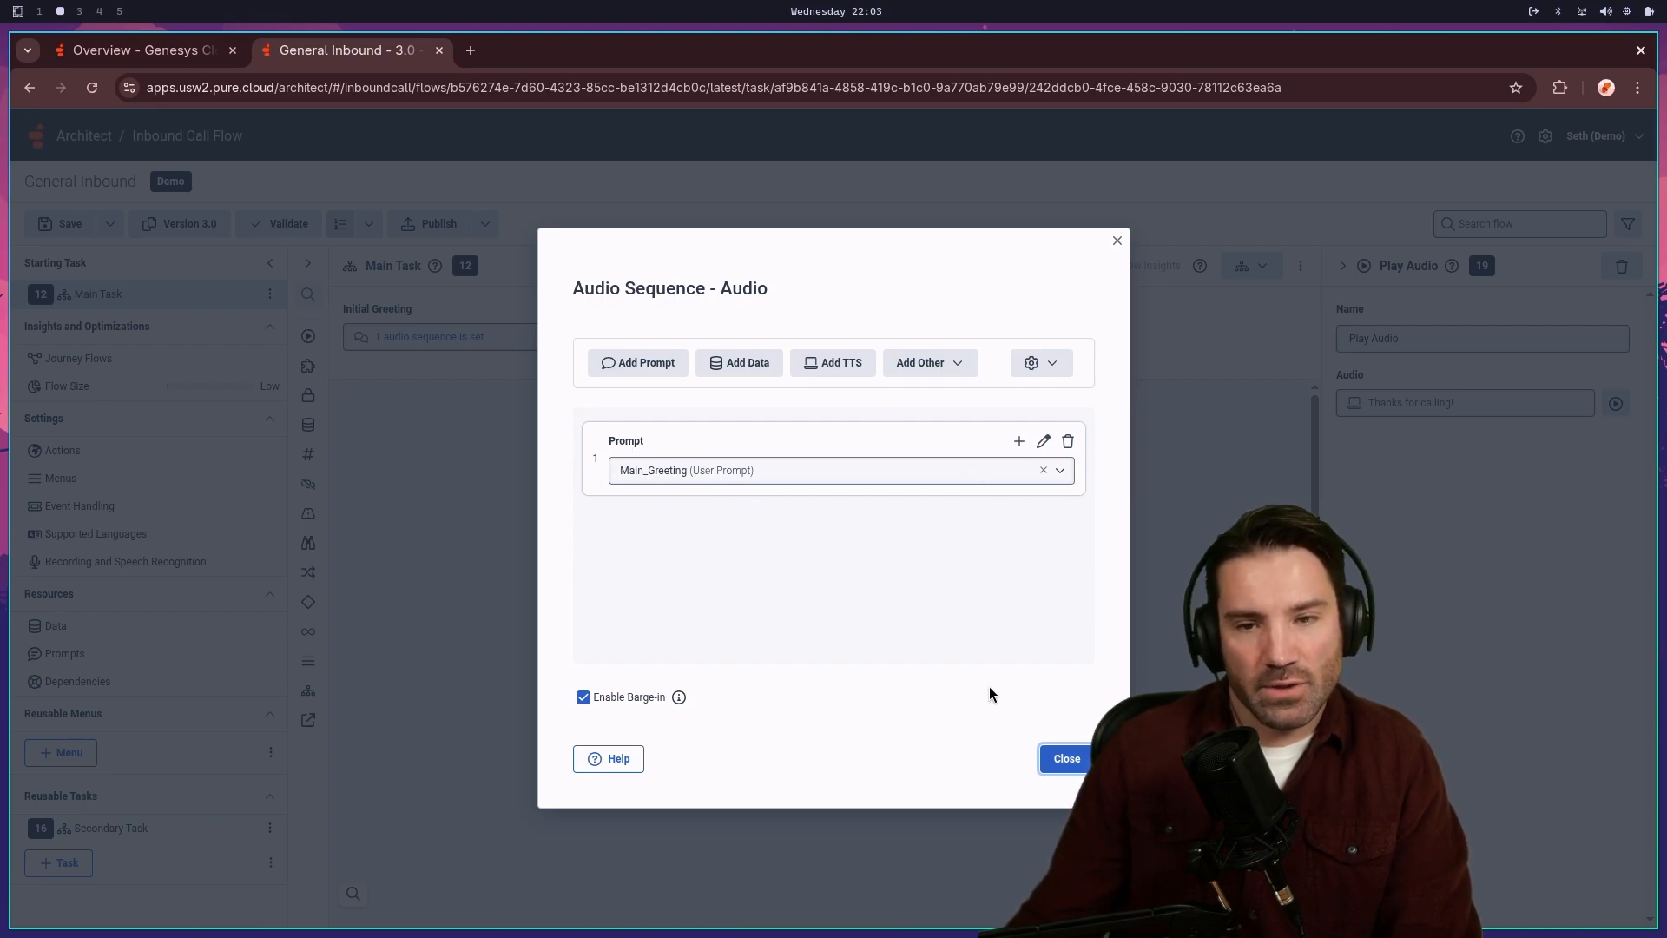
left_click(1066, 758)
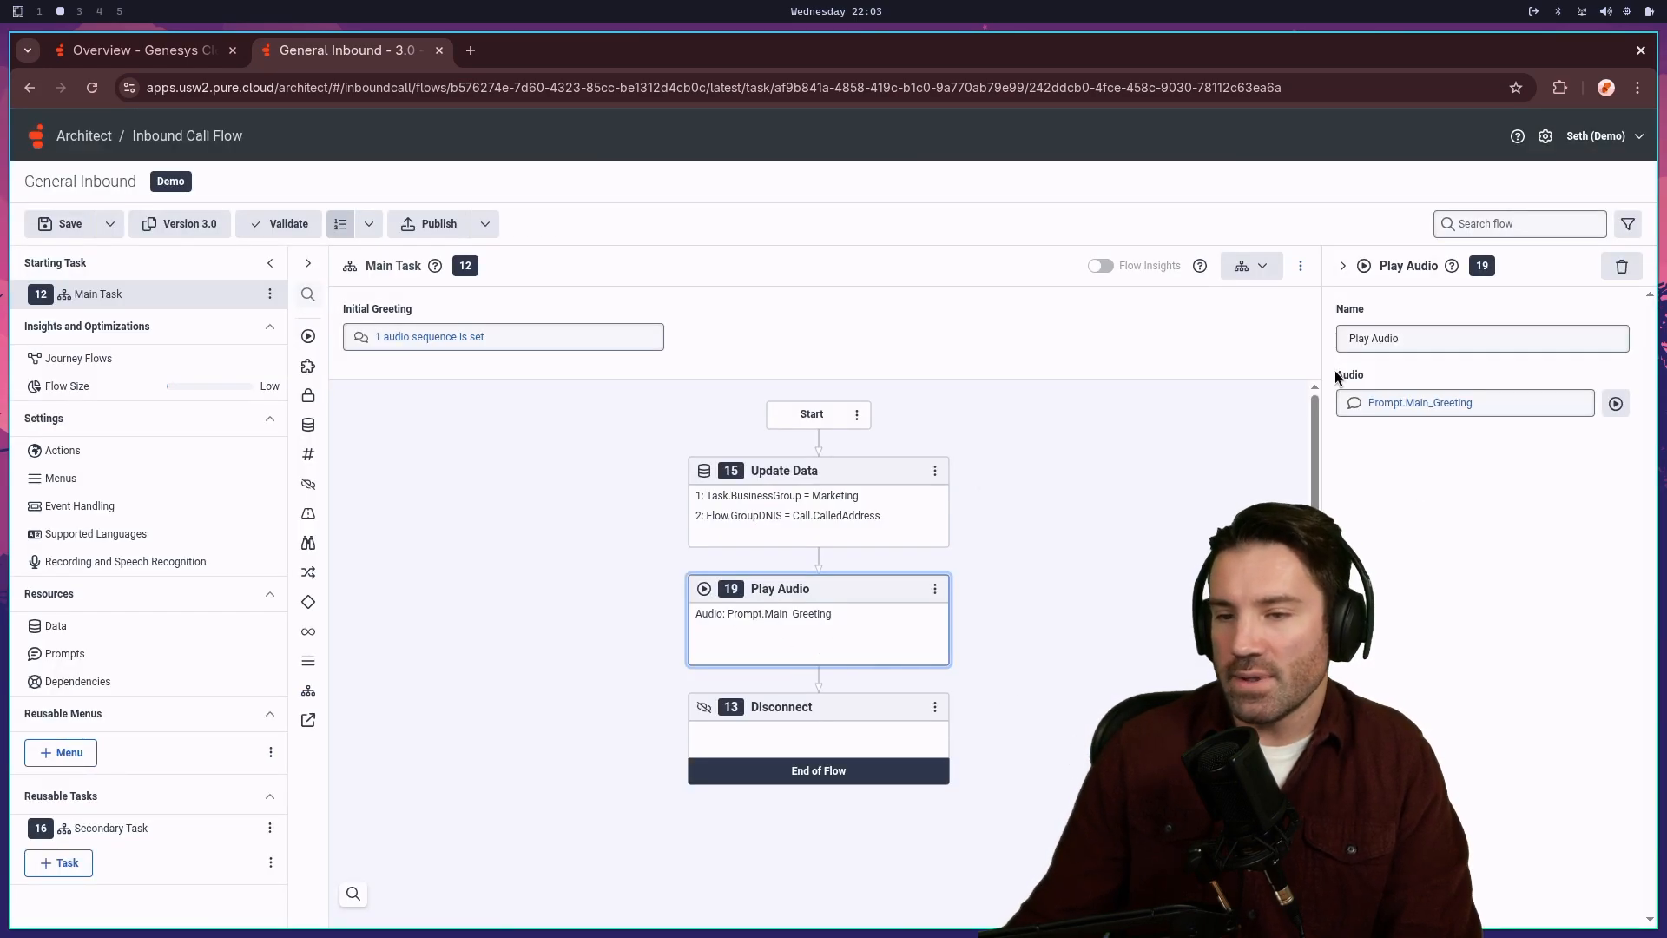
- Review the Prompt.Main_Greeting details, then save the General Inbound flow
left_click(1398, 405)
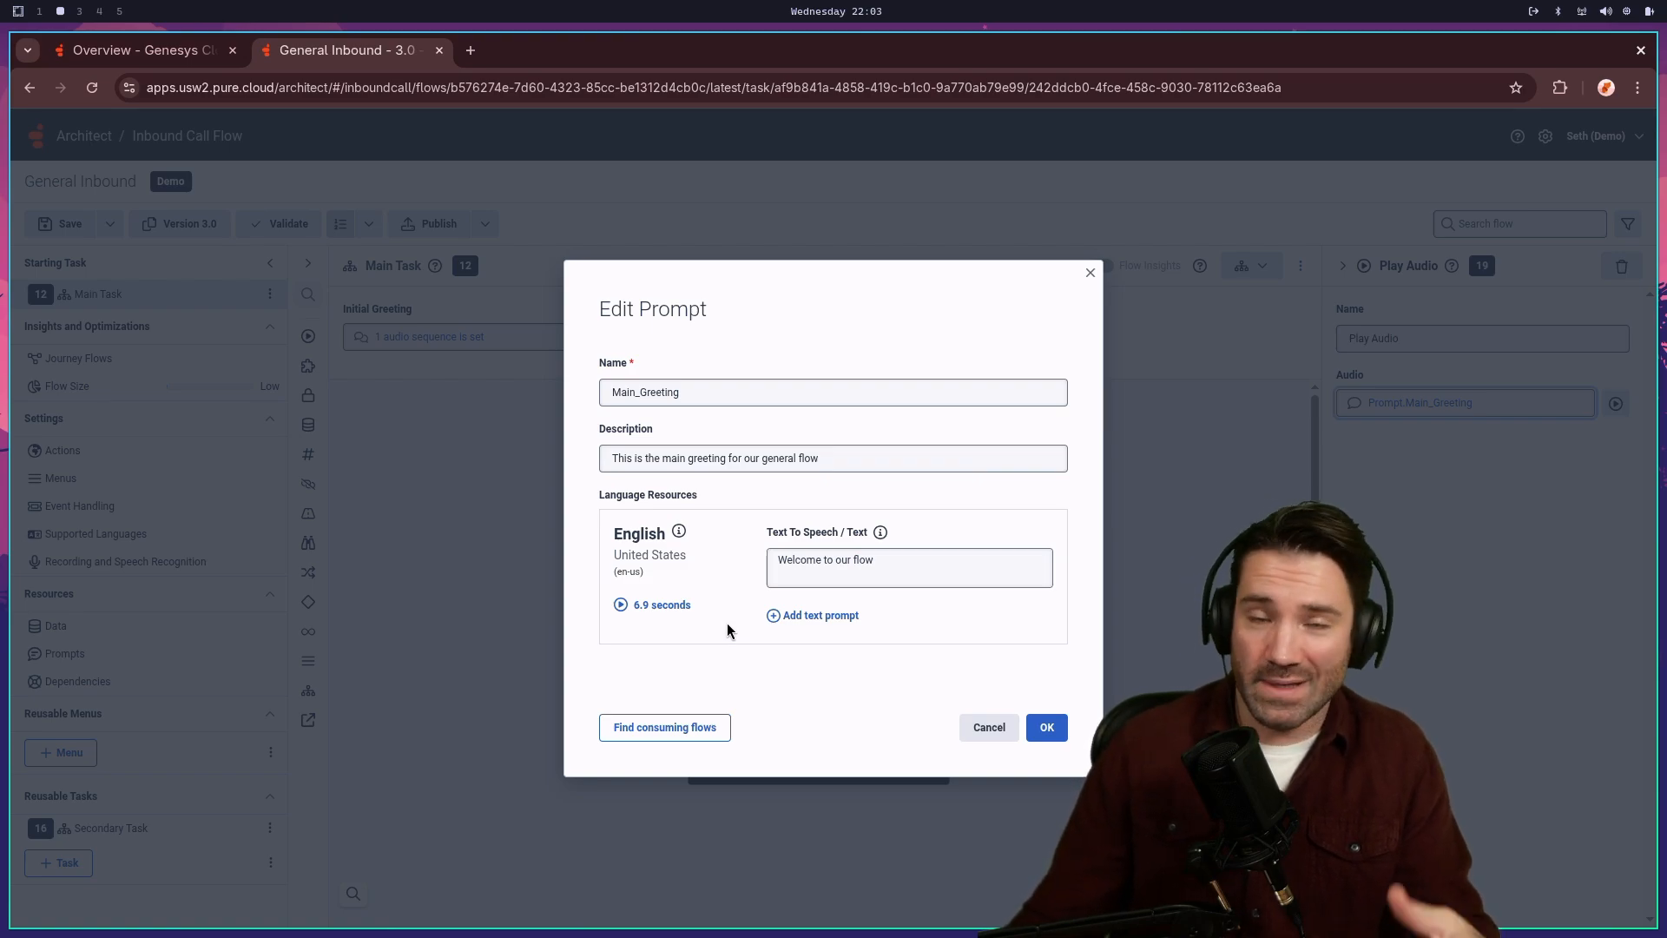
left_click(1047, 728)
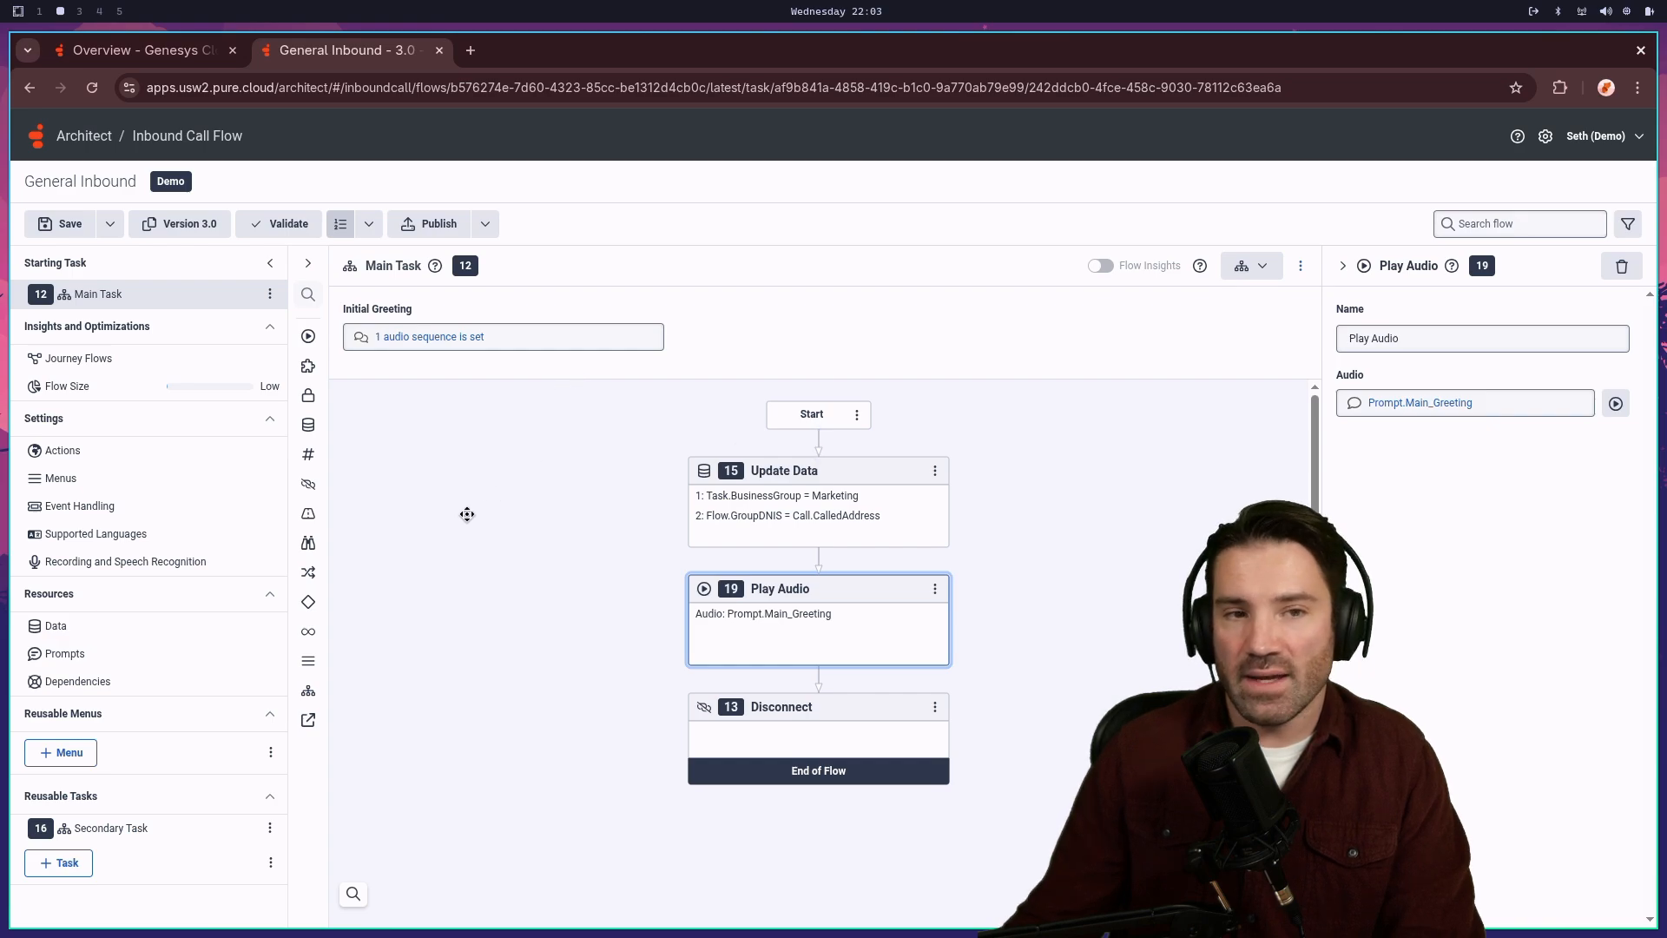
left_click(73, 225)
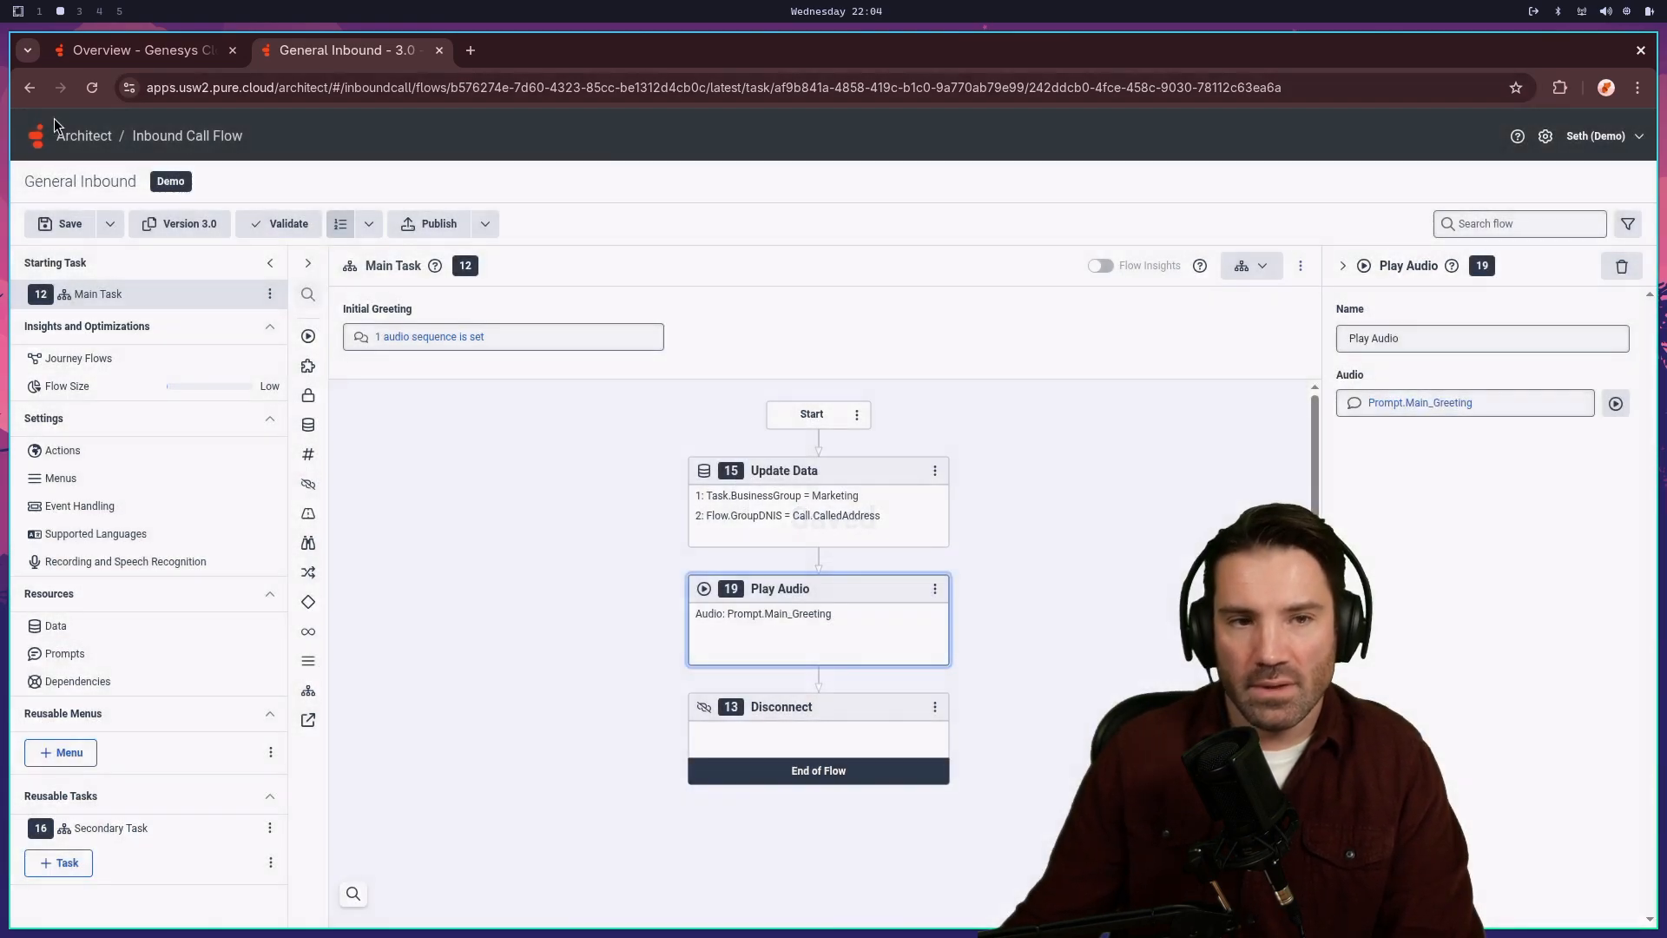
- Leave the flow and view the user prompts list in the Prompts tab
left_click(139, 136)
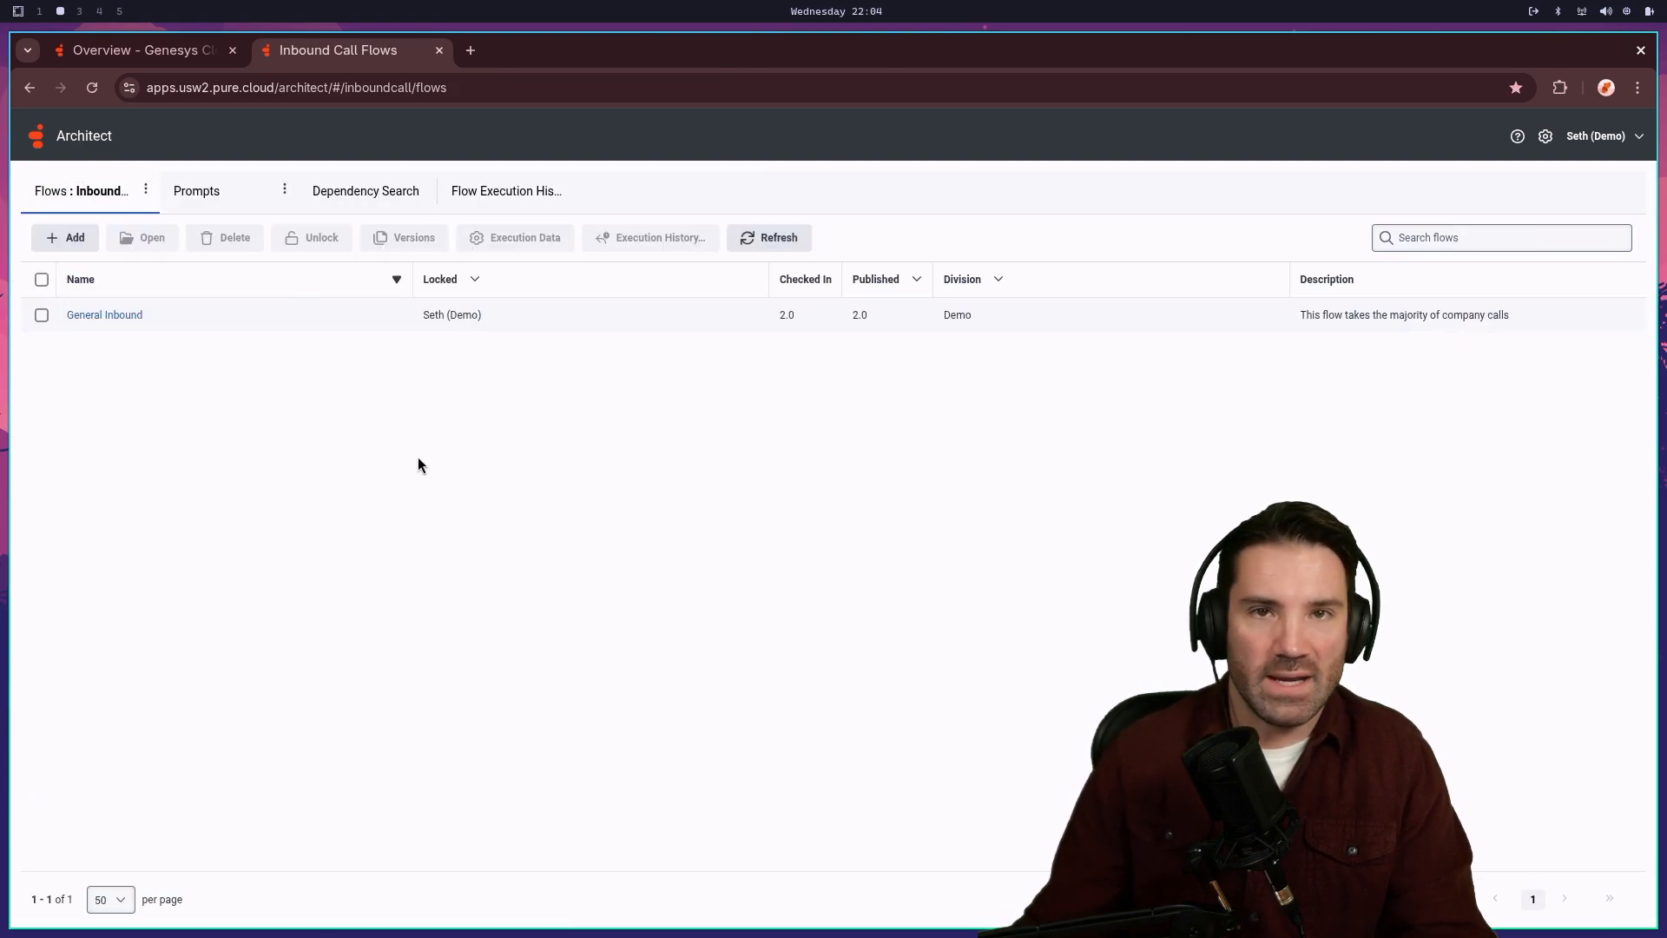
left_click(198, 196)
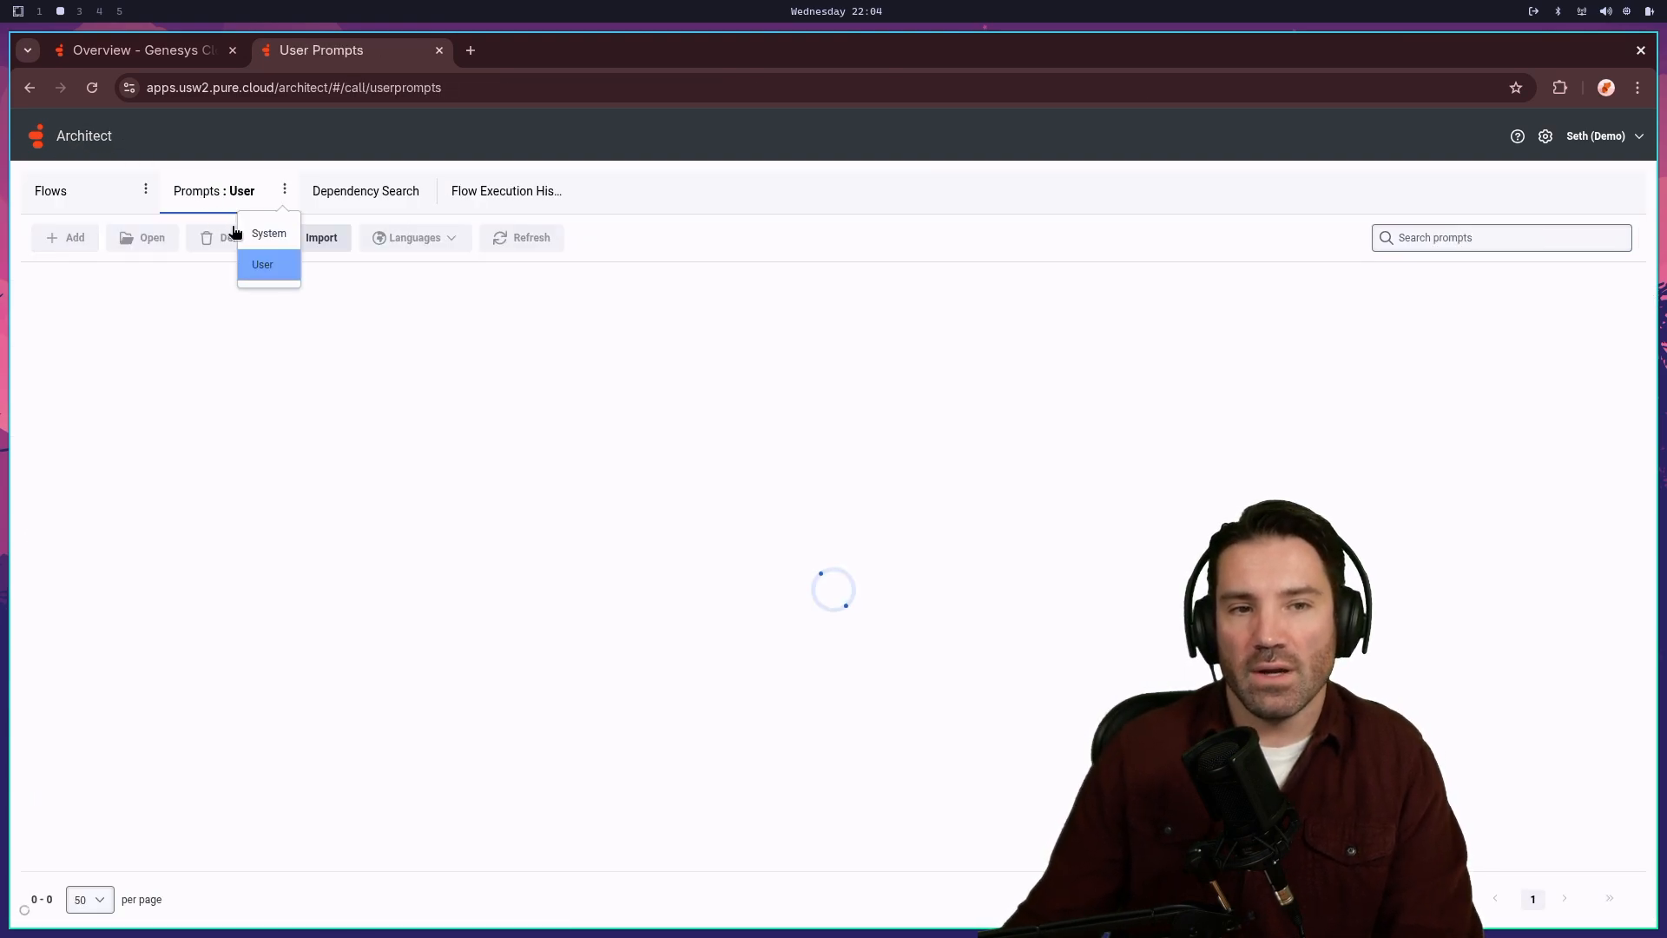
scroll(391, 622, "down", 13)
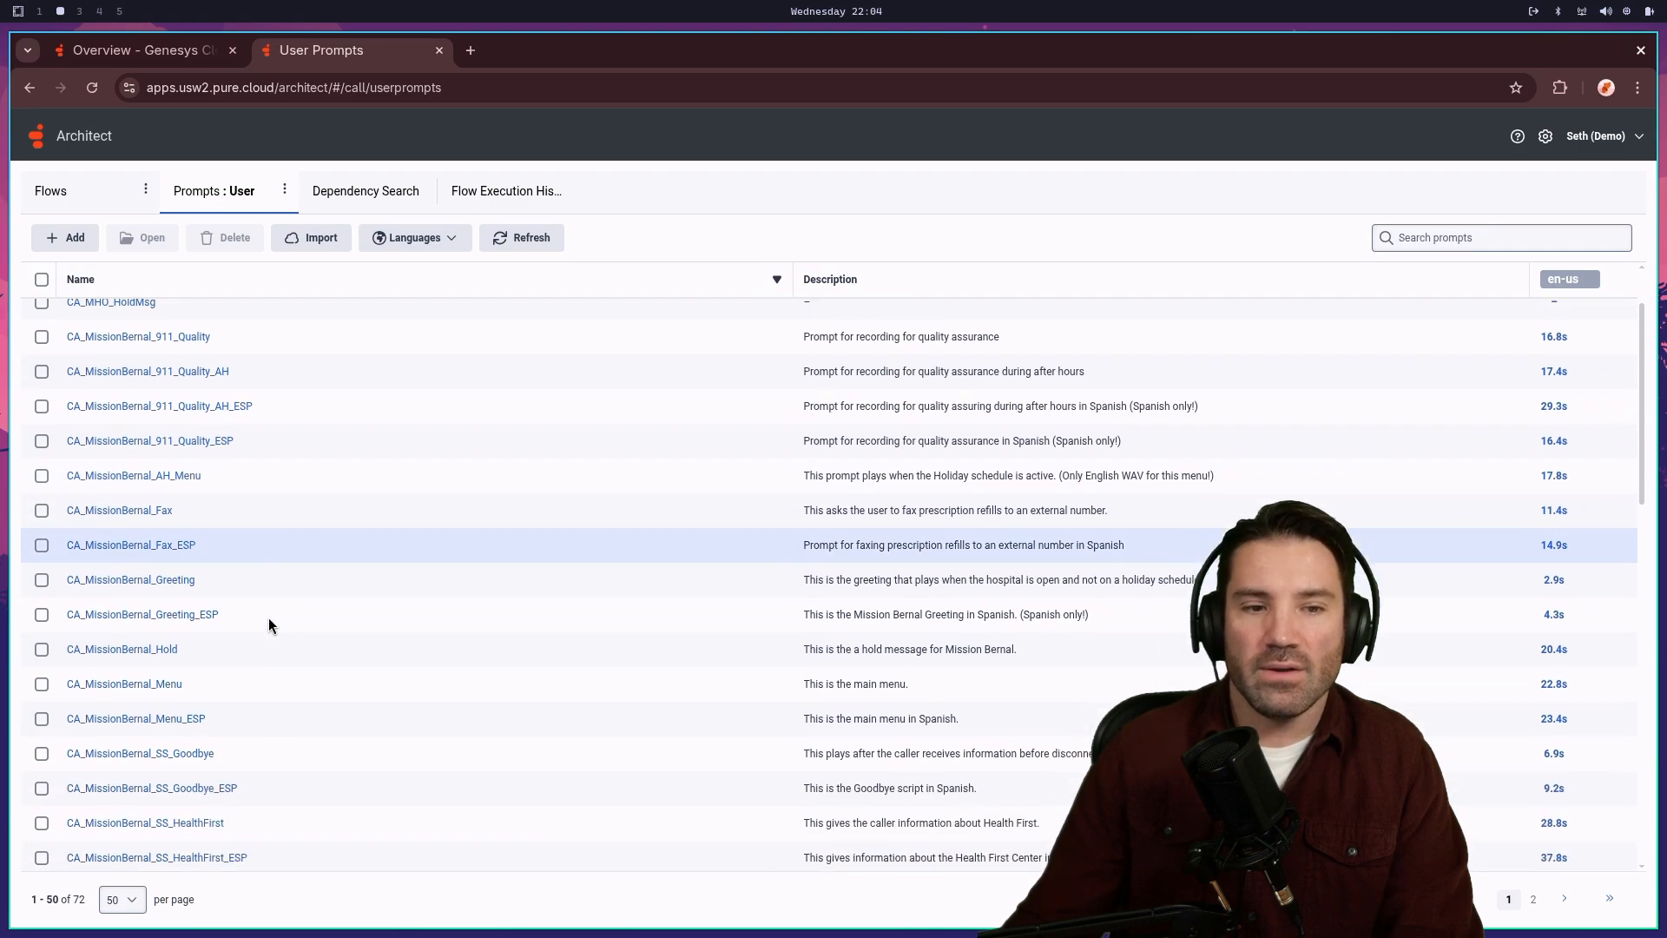
scroll(392, 644, "up", 10)
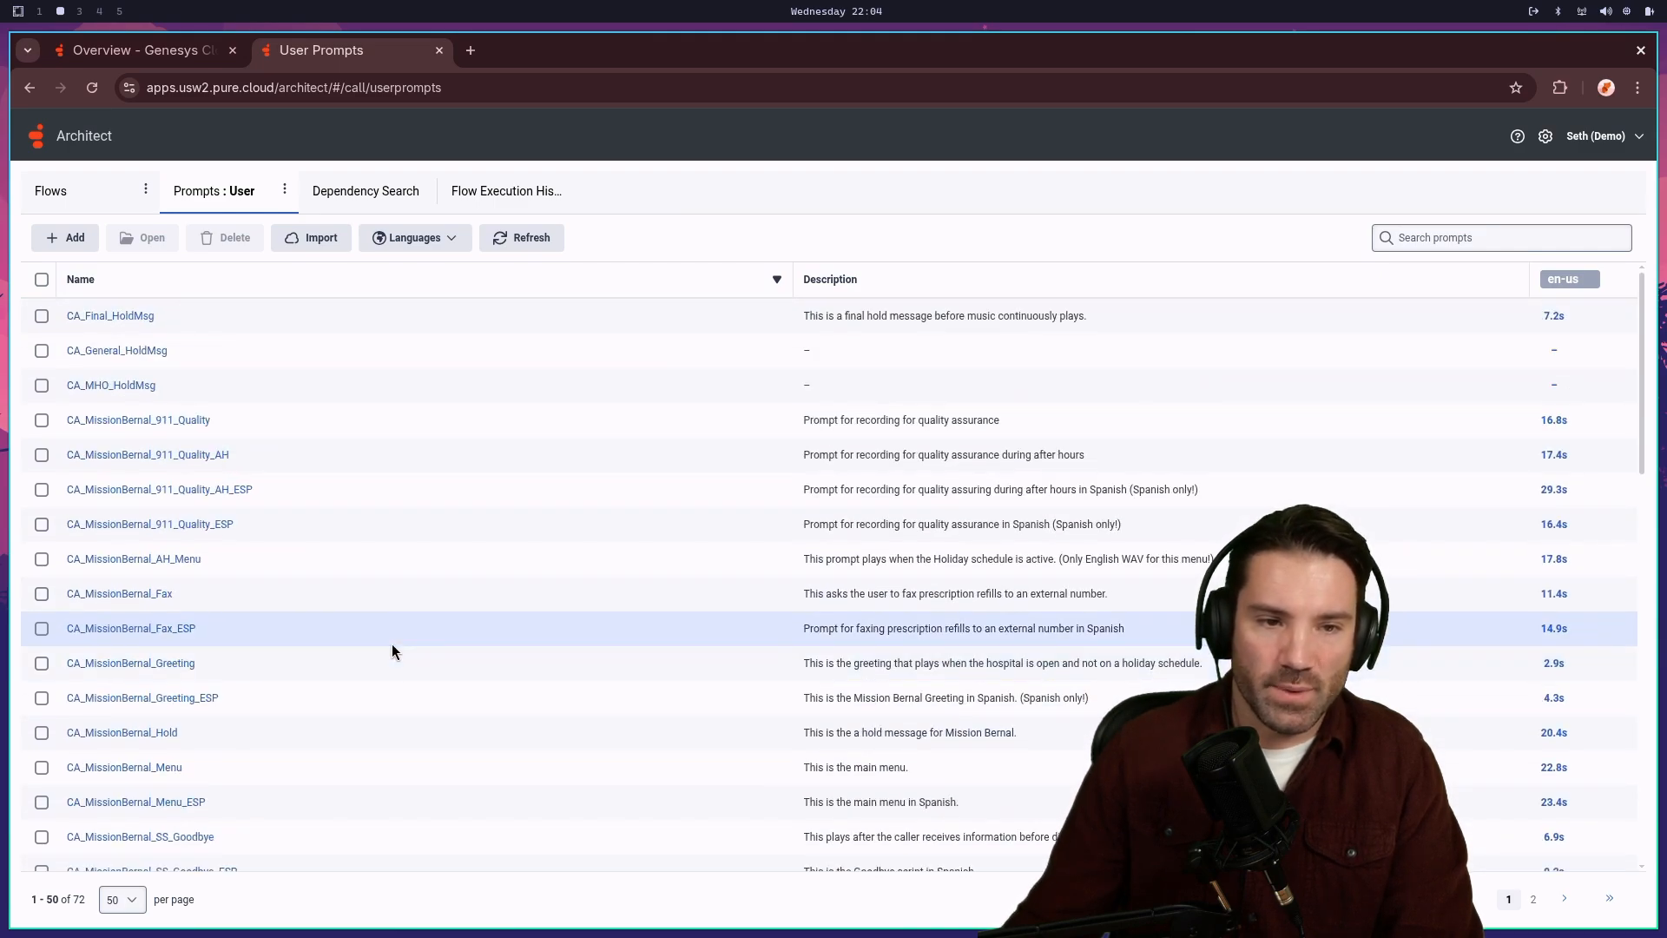
scroll(387, 658, "down", 10)
- Toggle between system and user prompts, find Main_Greeting, and return to Inbound Call Flows
left_click(284, 189)
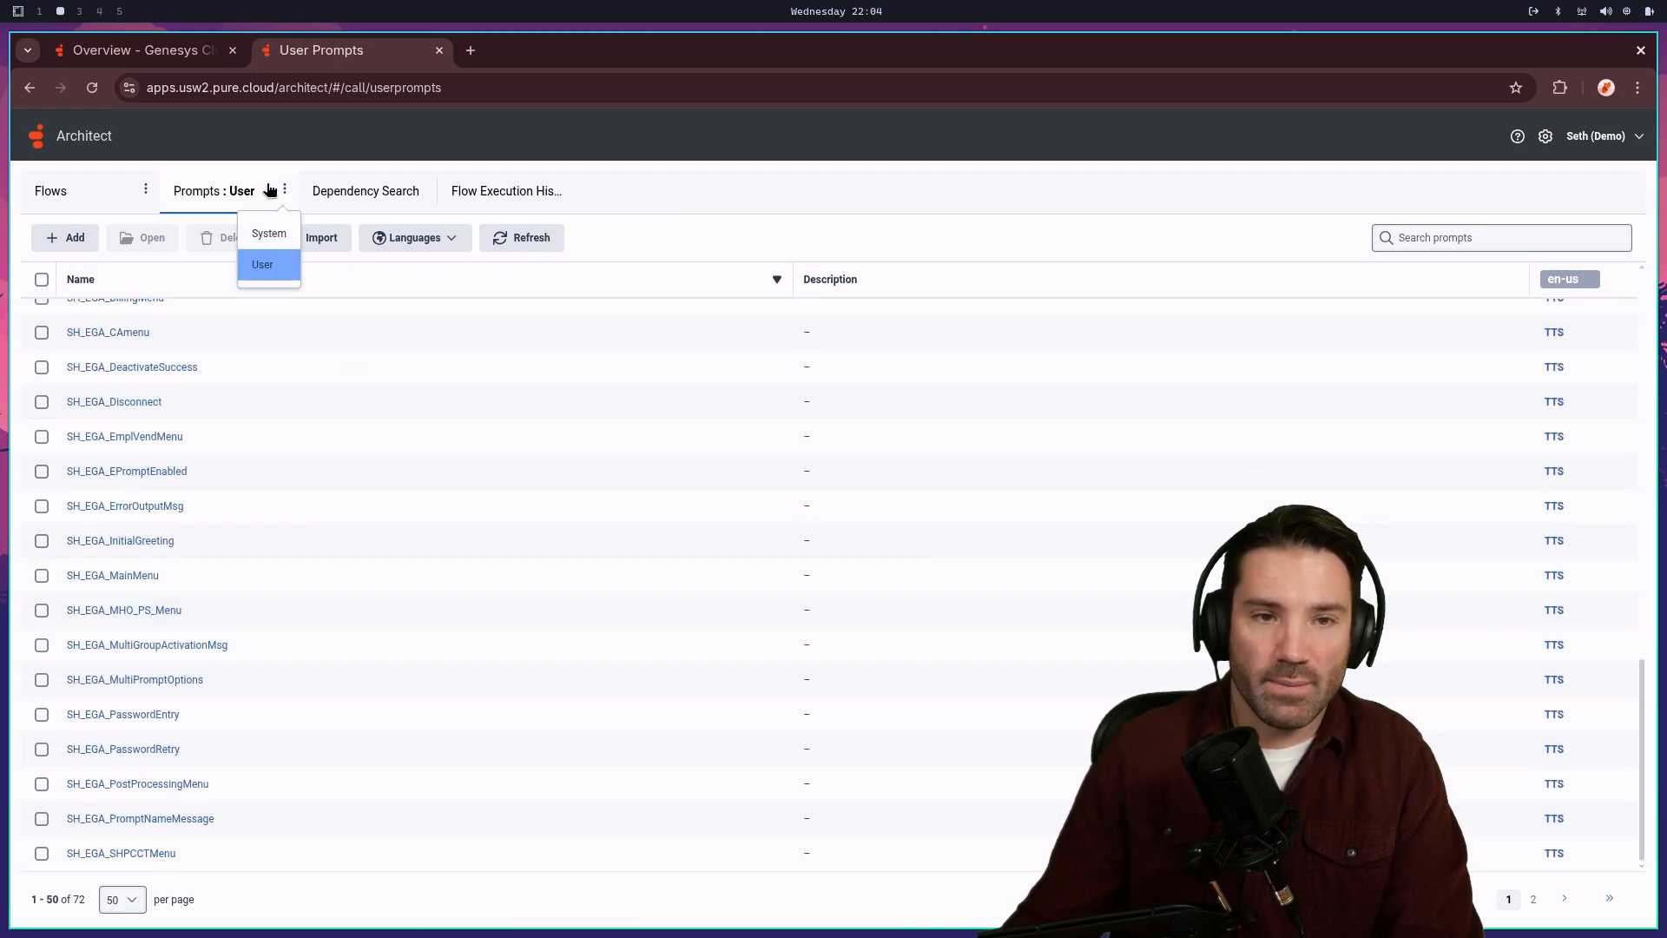
left_click(282, 189)
left_click(281, 191)
left_click(271, 232)
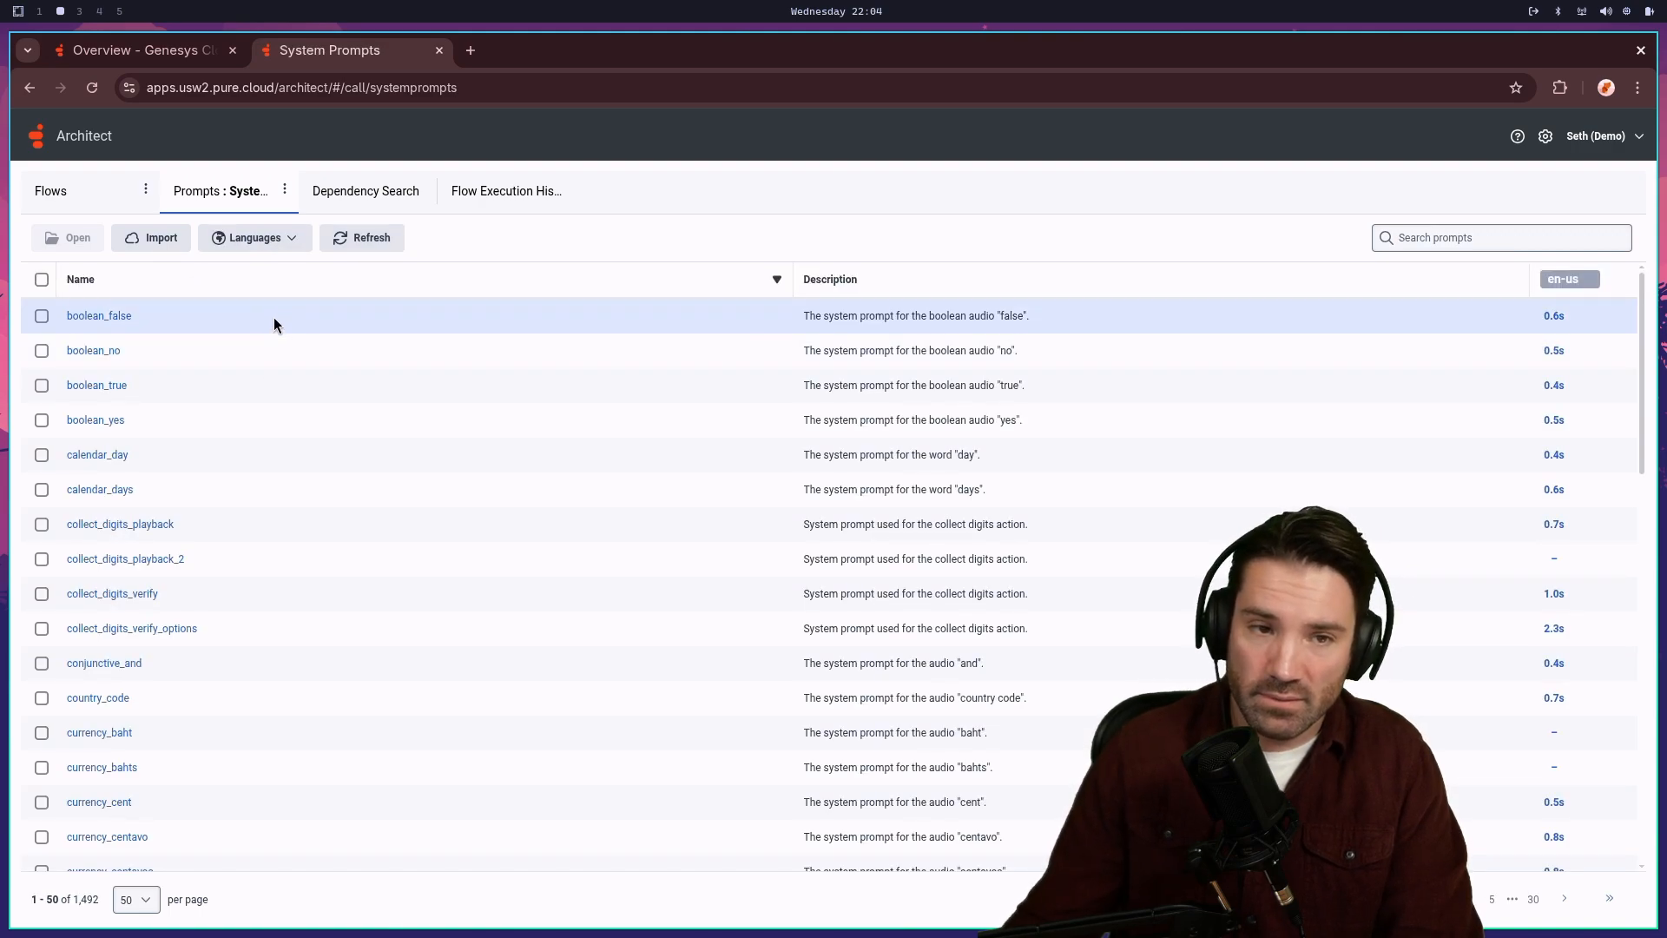
left_click(285, 188)
left_click(285, 192)
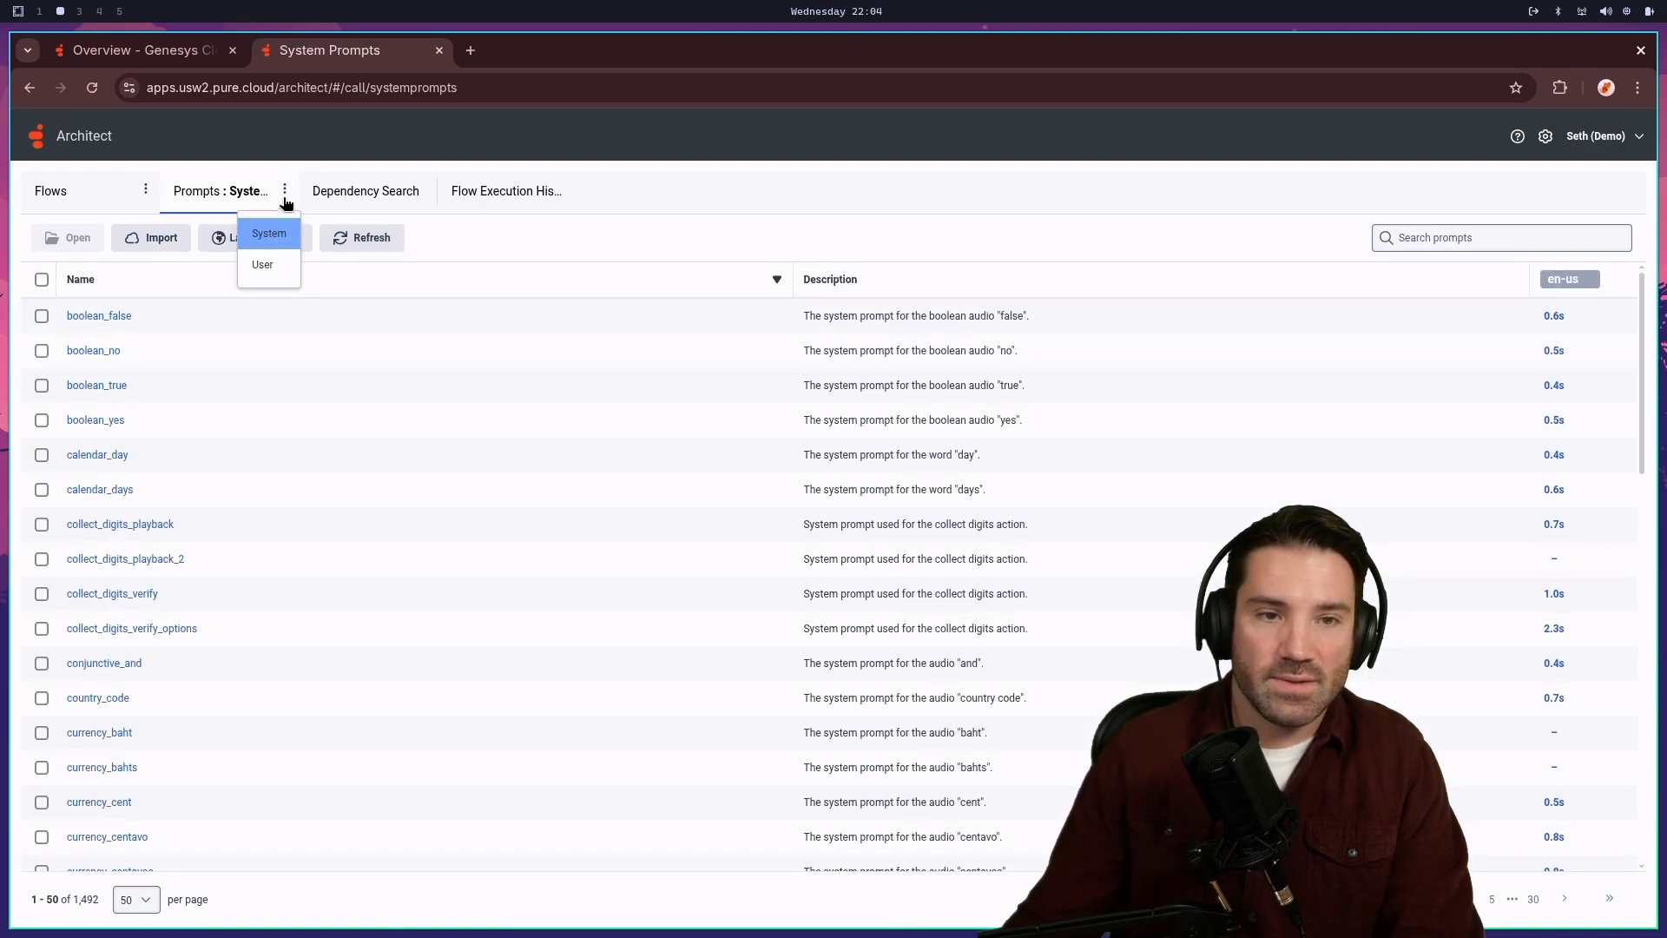
left_click(272, 262)
left_click(1500, 240)
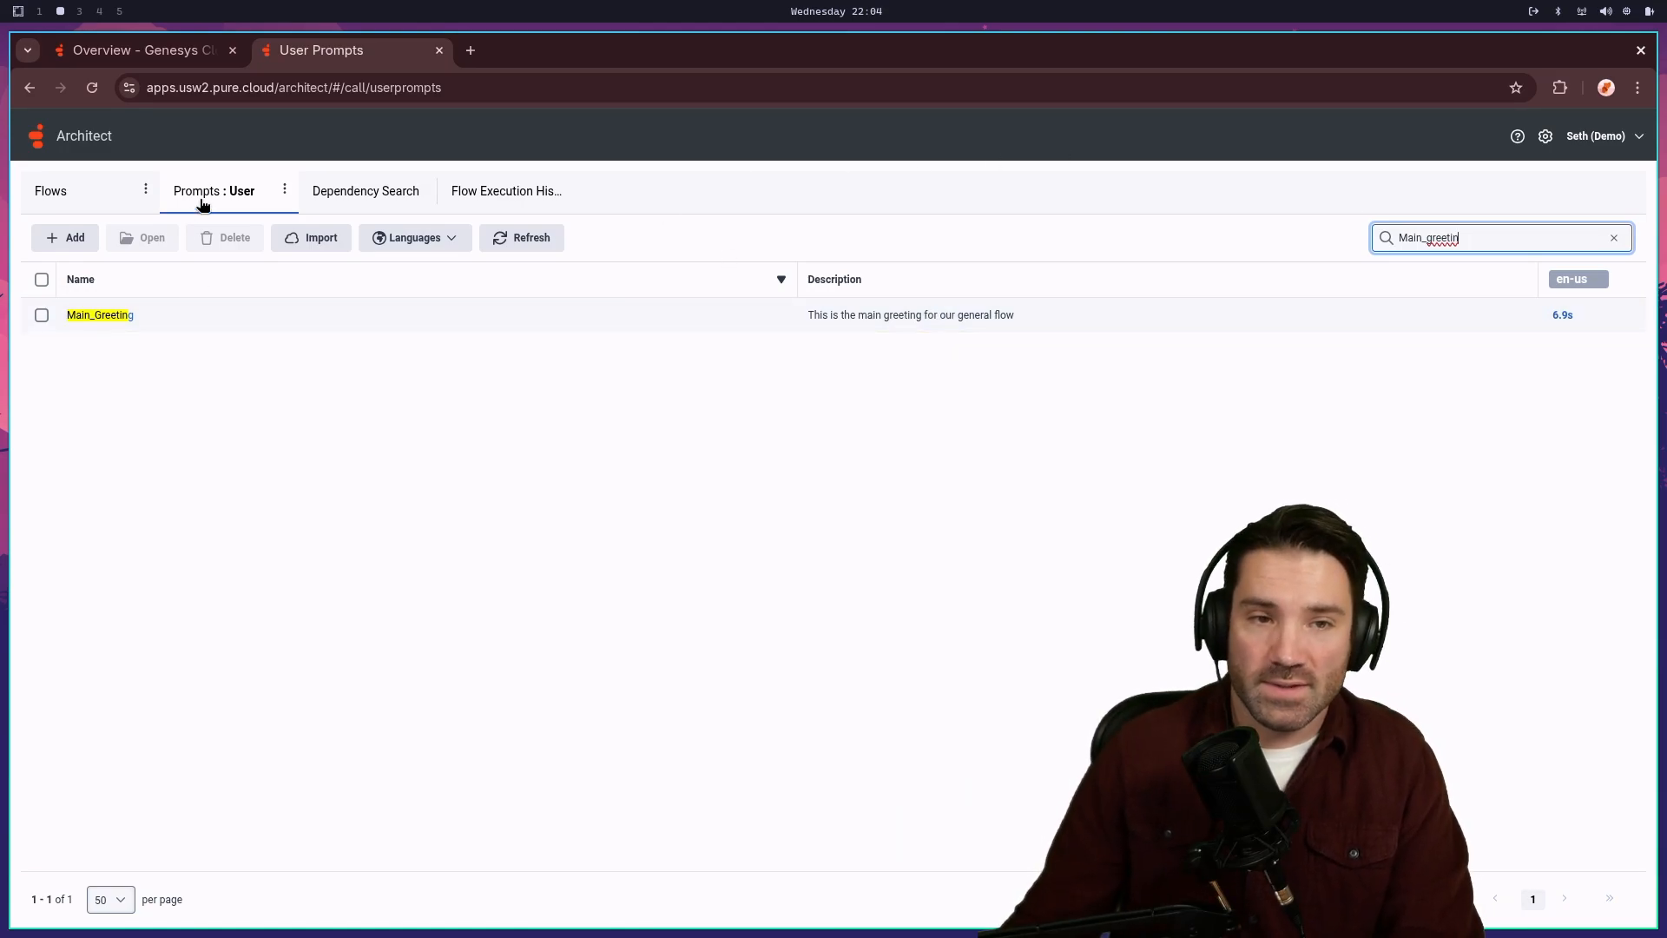
left_click(84, 200)
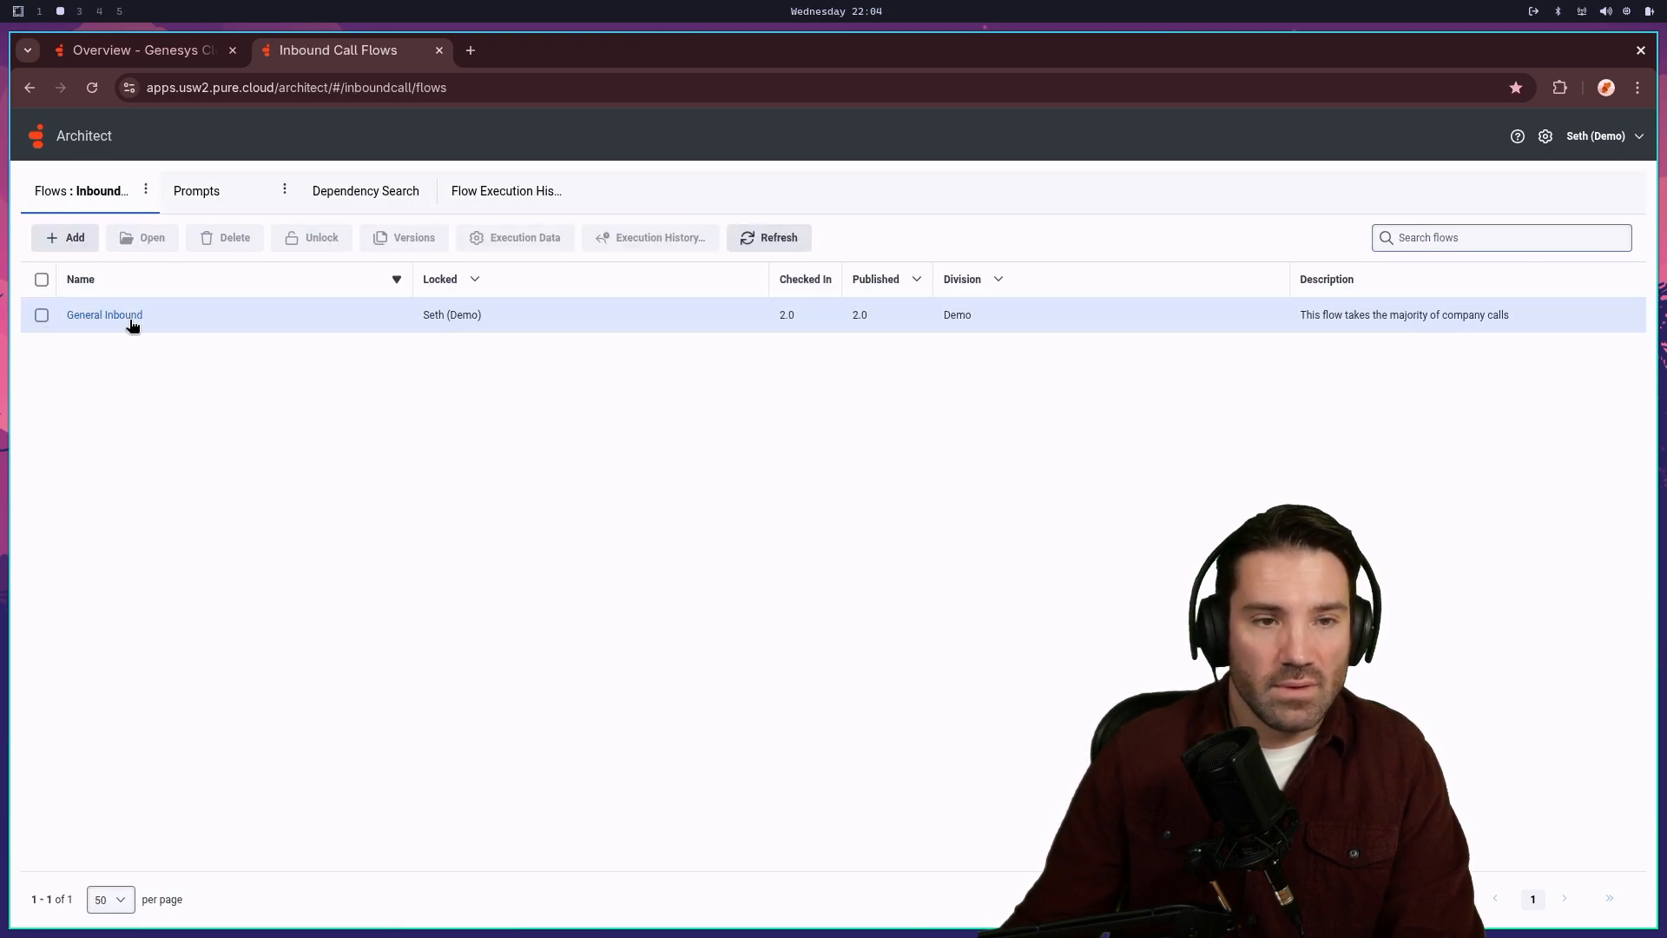
- Reopen General Inbound, review Play Audio's Main_Greeting prompt, and show Supported Languages (English US, Jill)
left_click(133, 319)
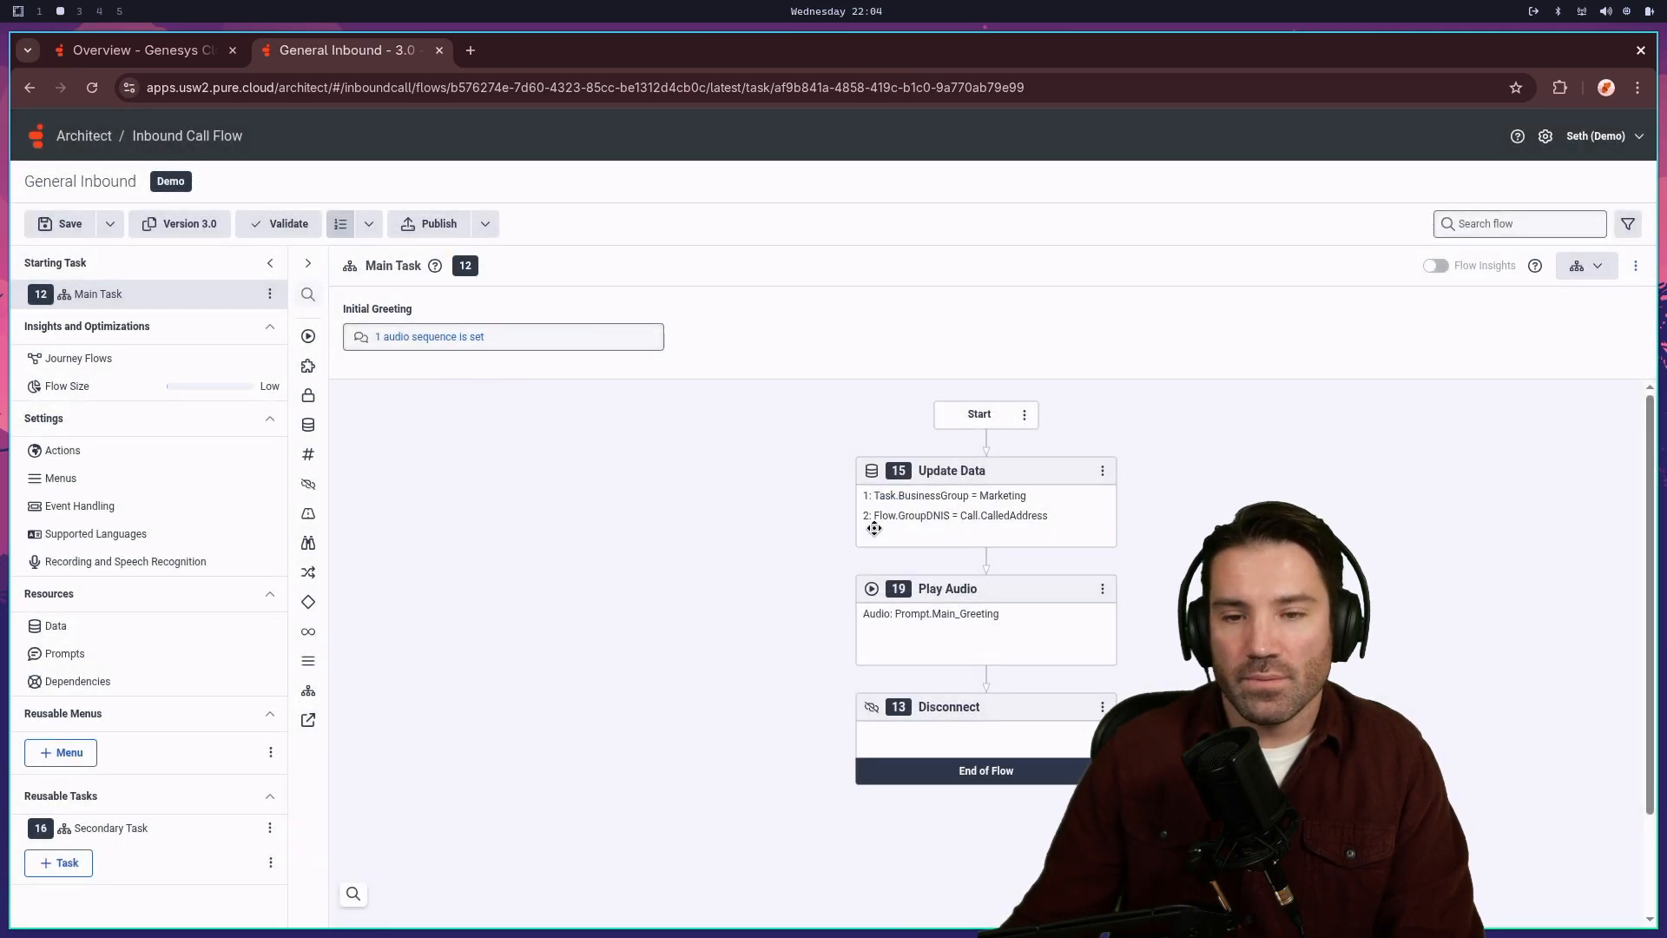
left_click(1017, 630)
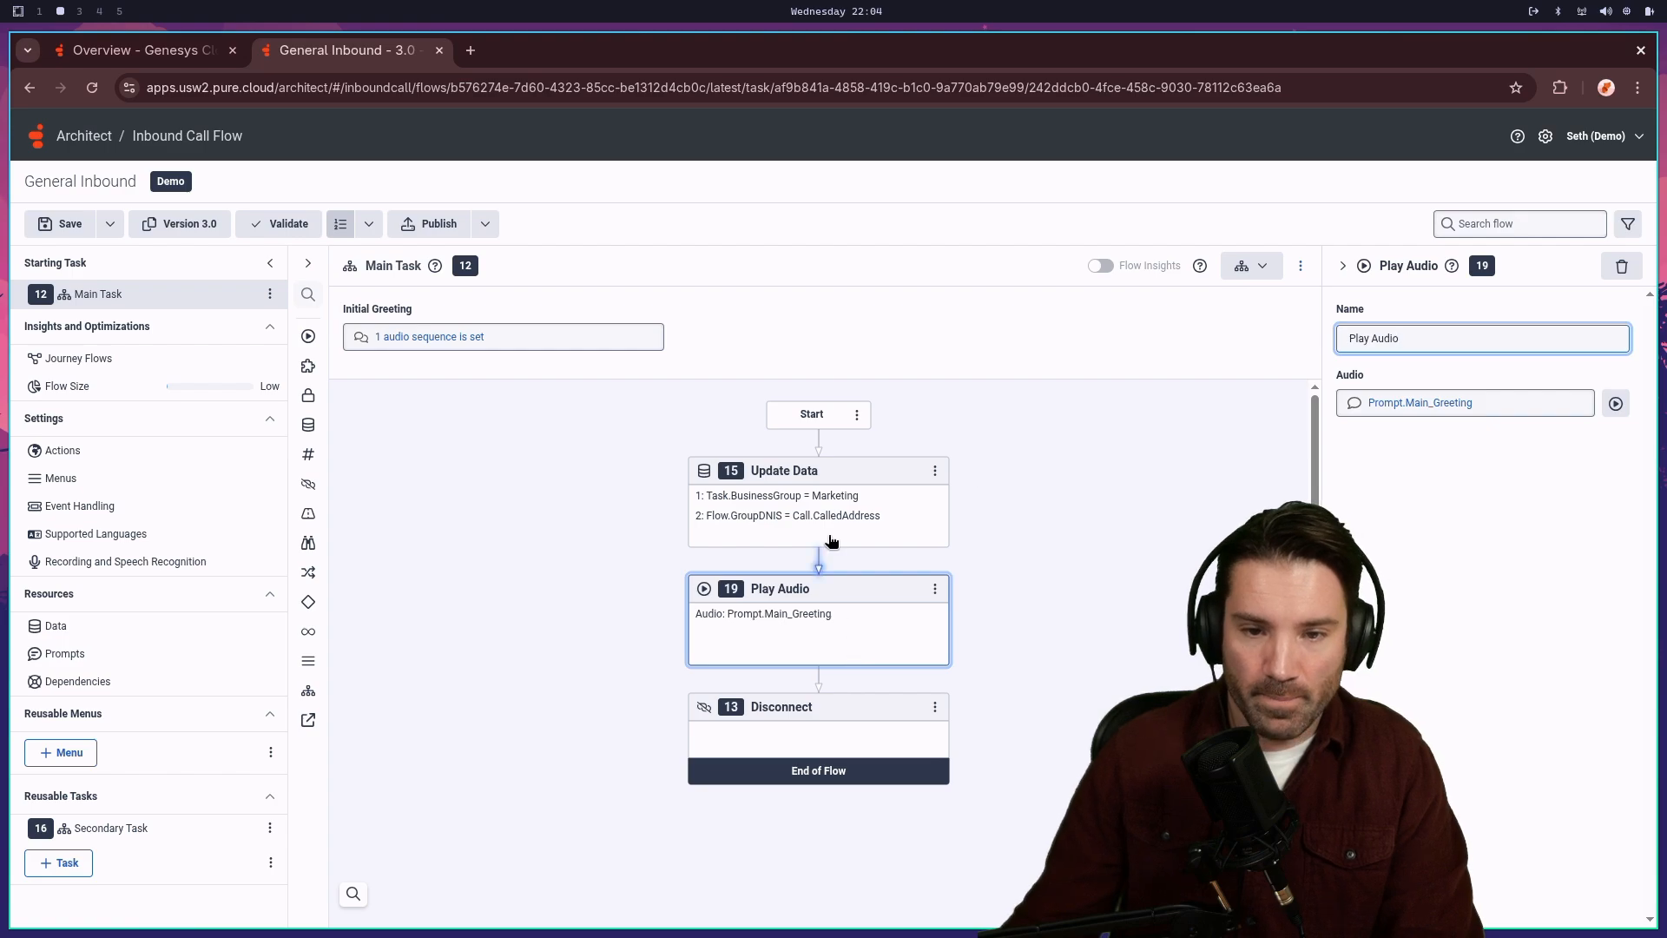
left_click(1448, 402)
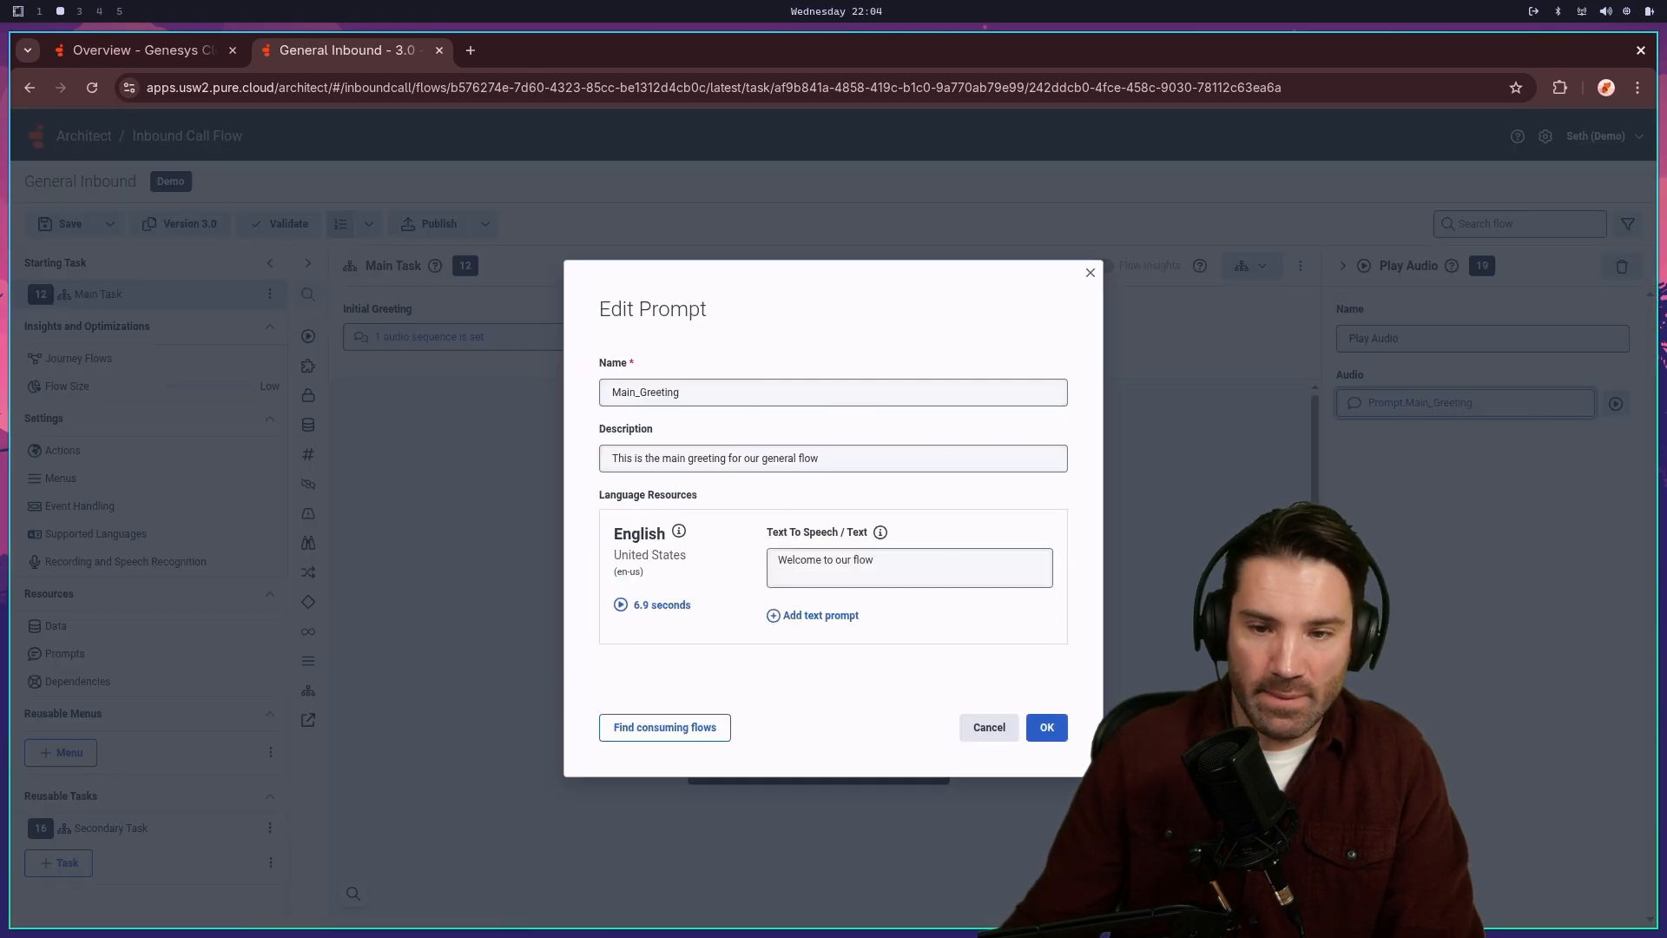
left_click(1050, 729)
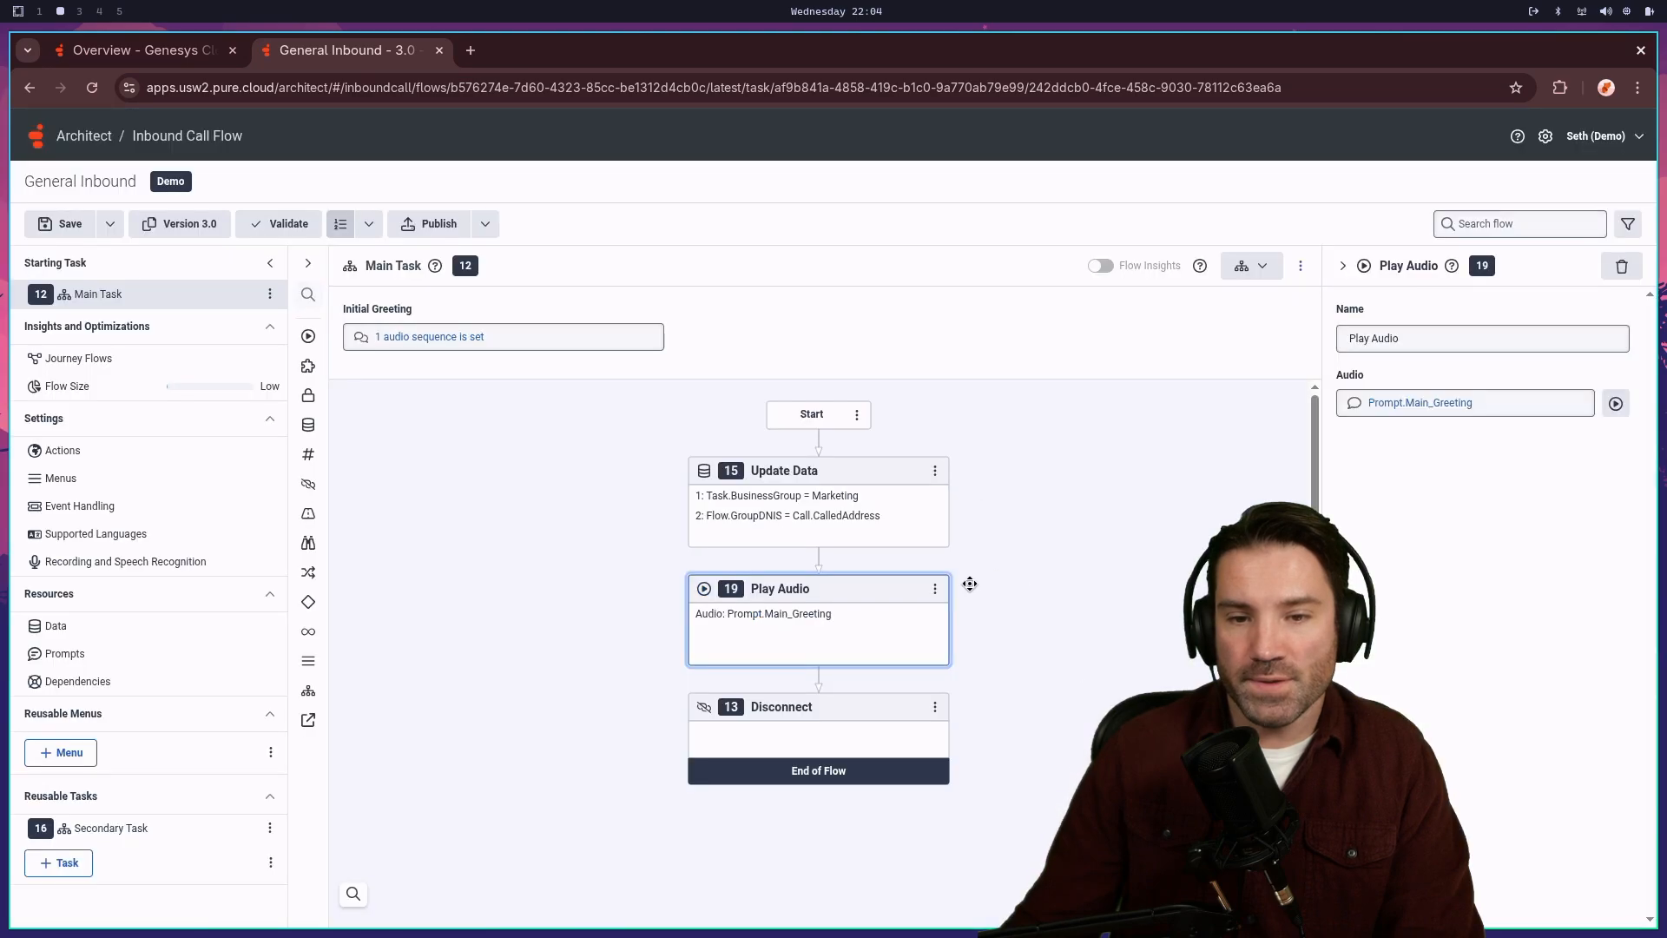
left_click(1446, 403)
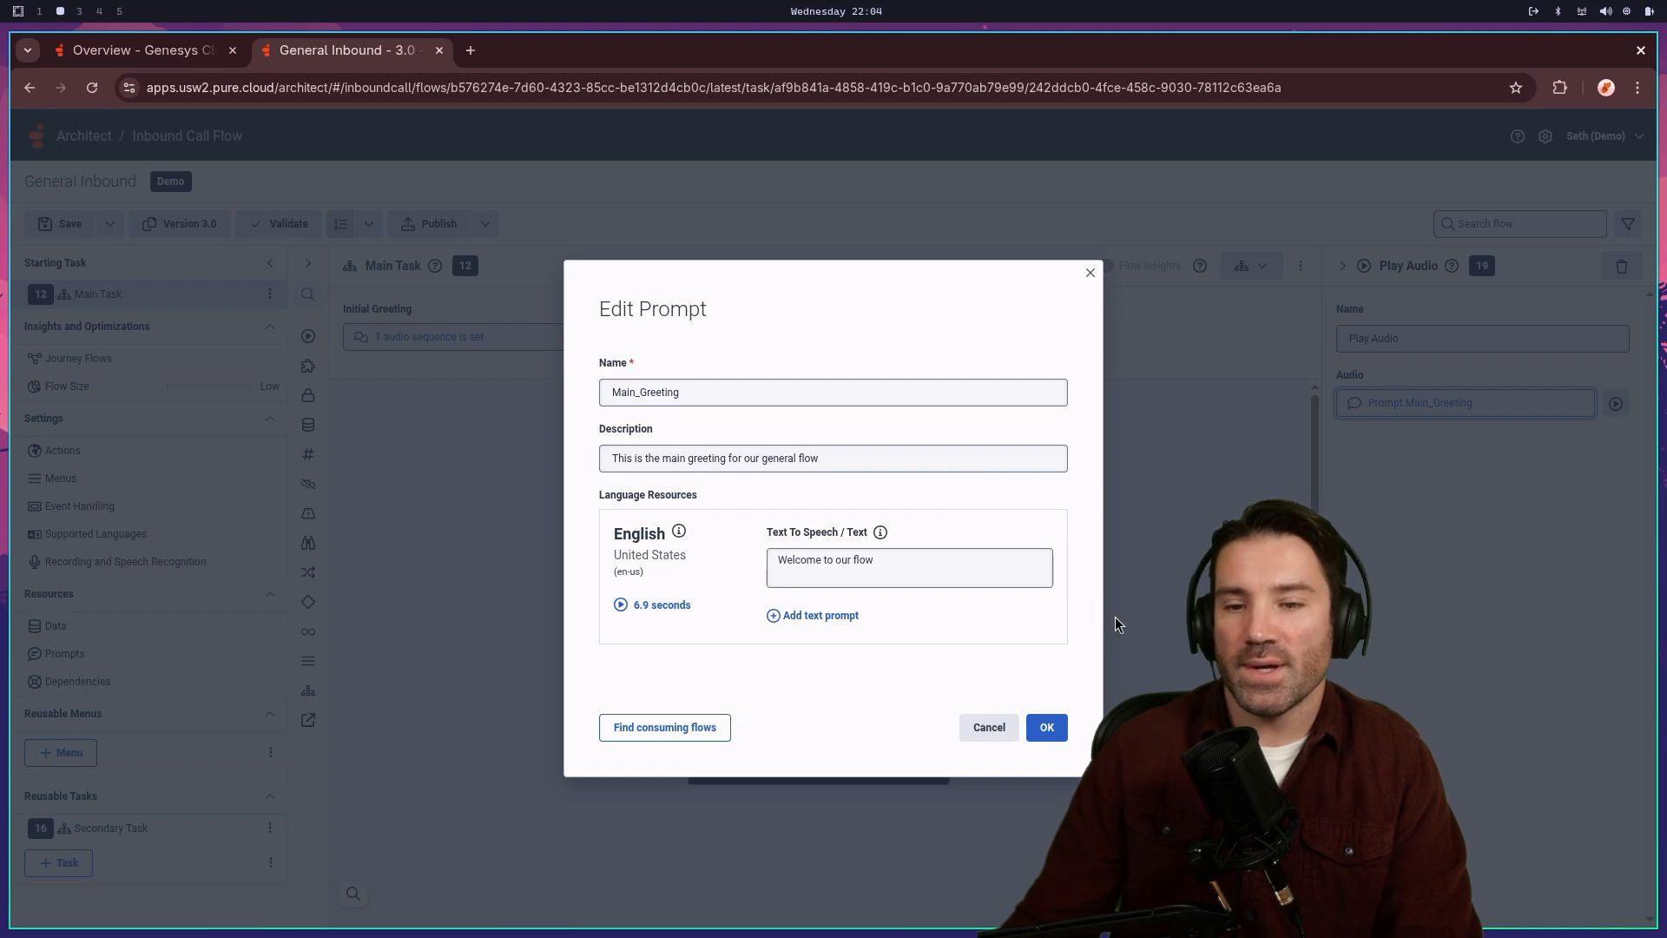
left_click(1047, 727)
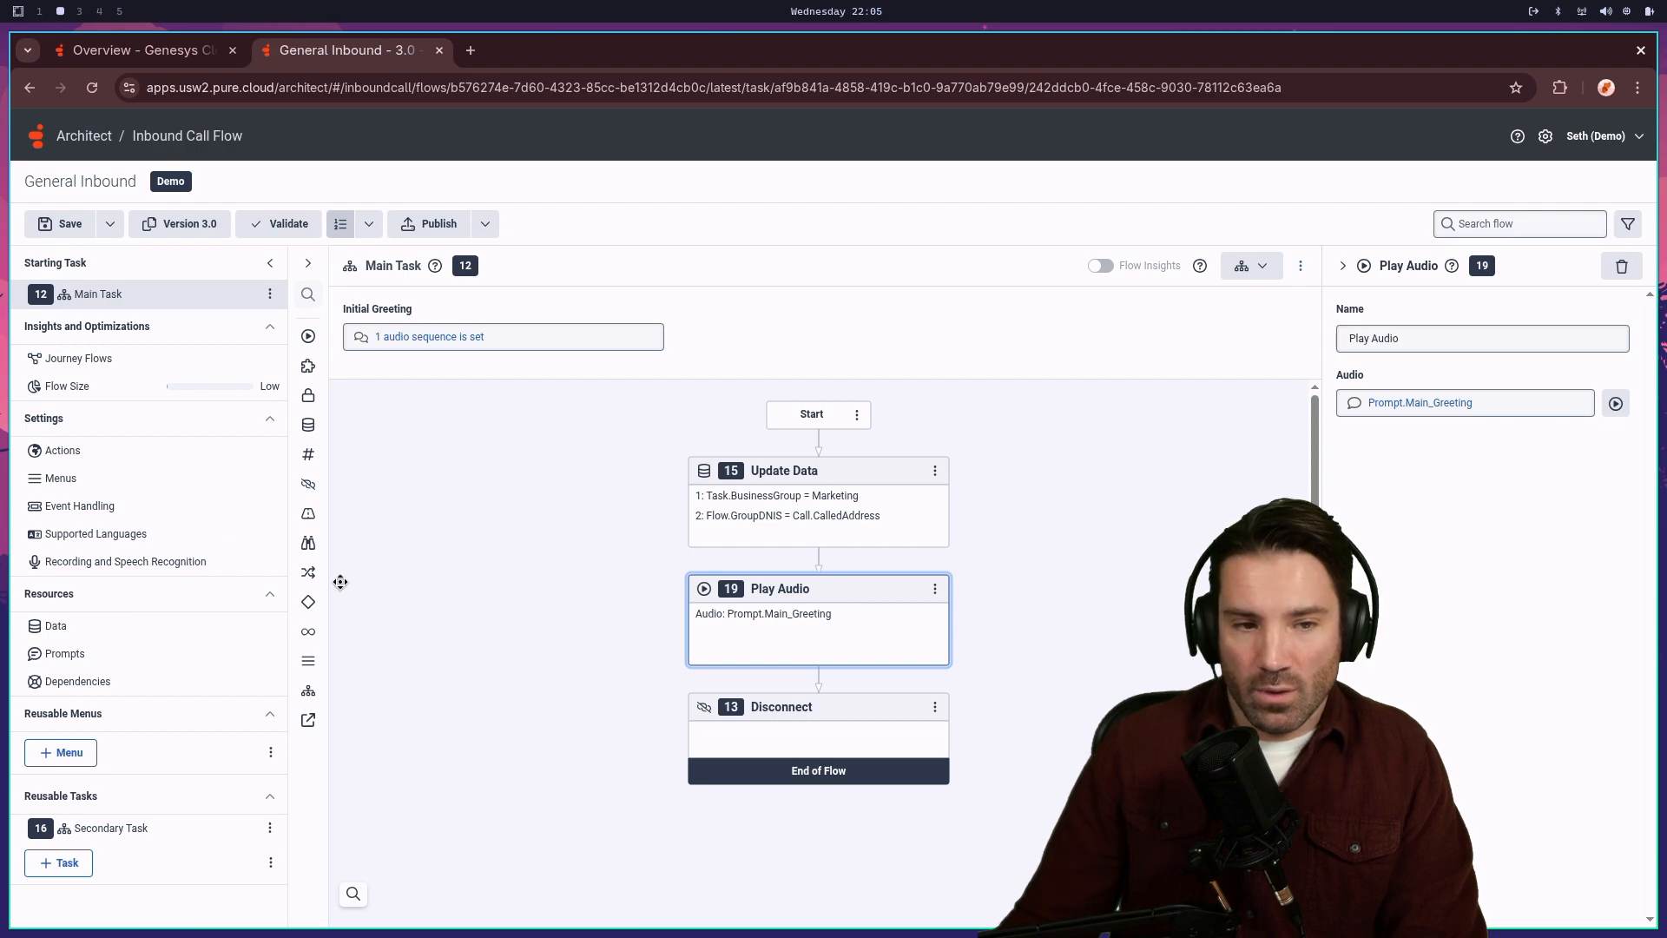
left_click(122, 536)
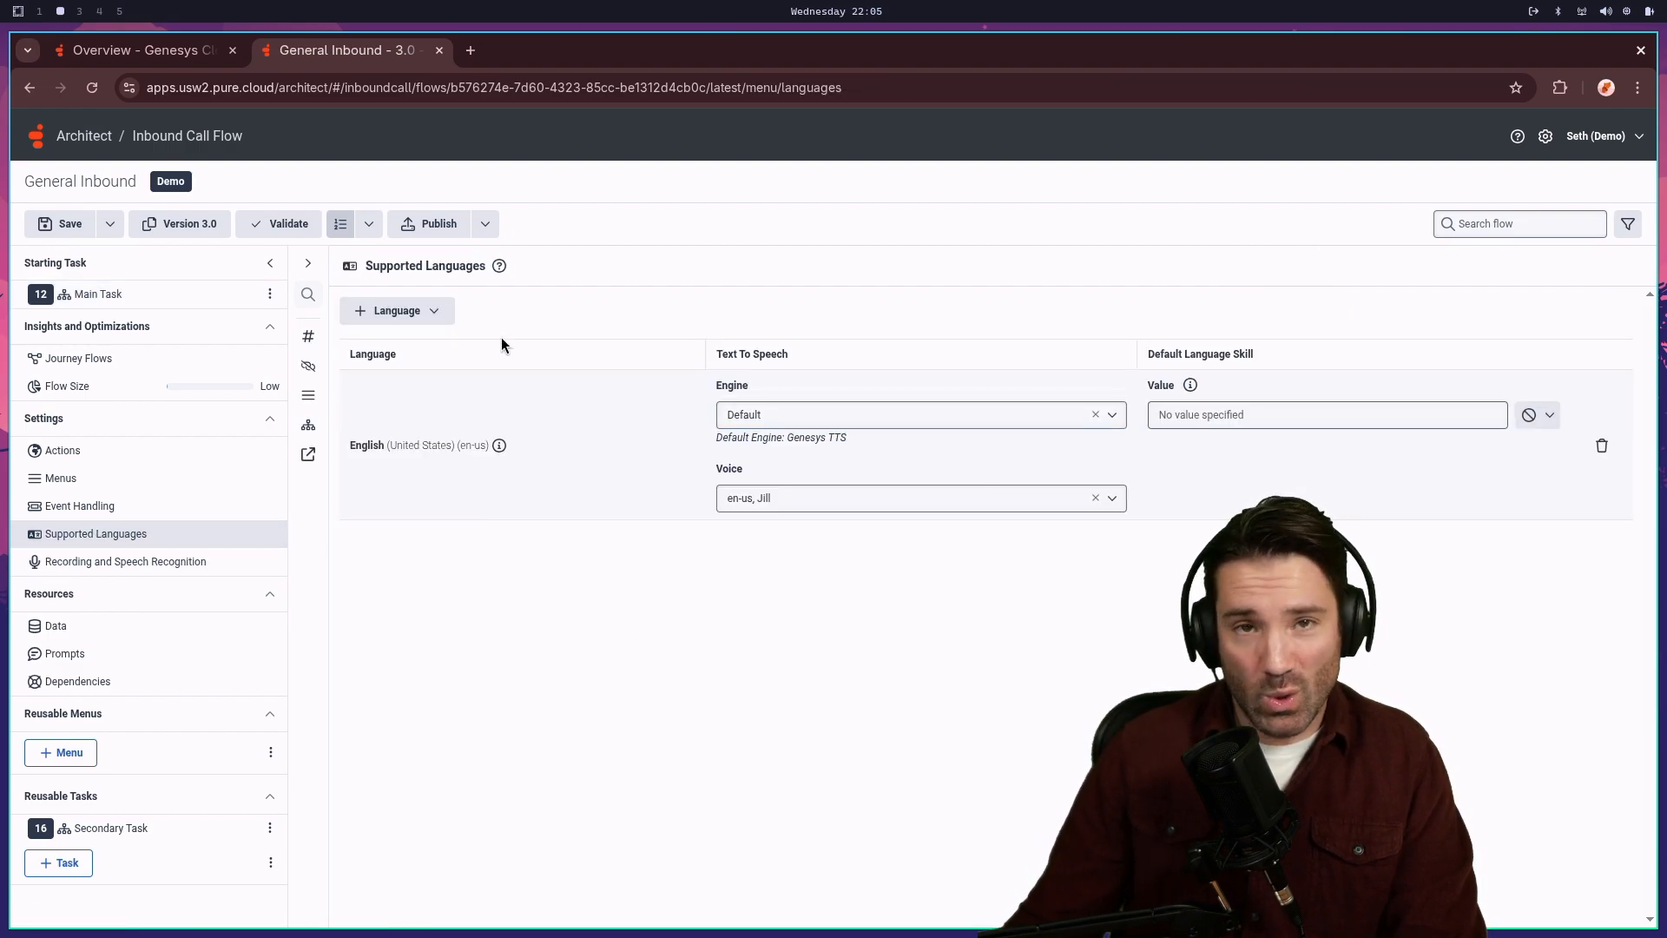
- Add Spanish (United States) as a supported language for the flow
left_click(426, 317)
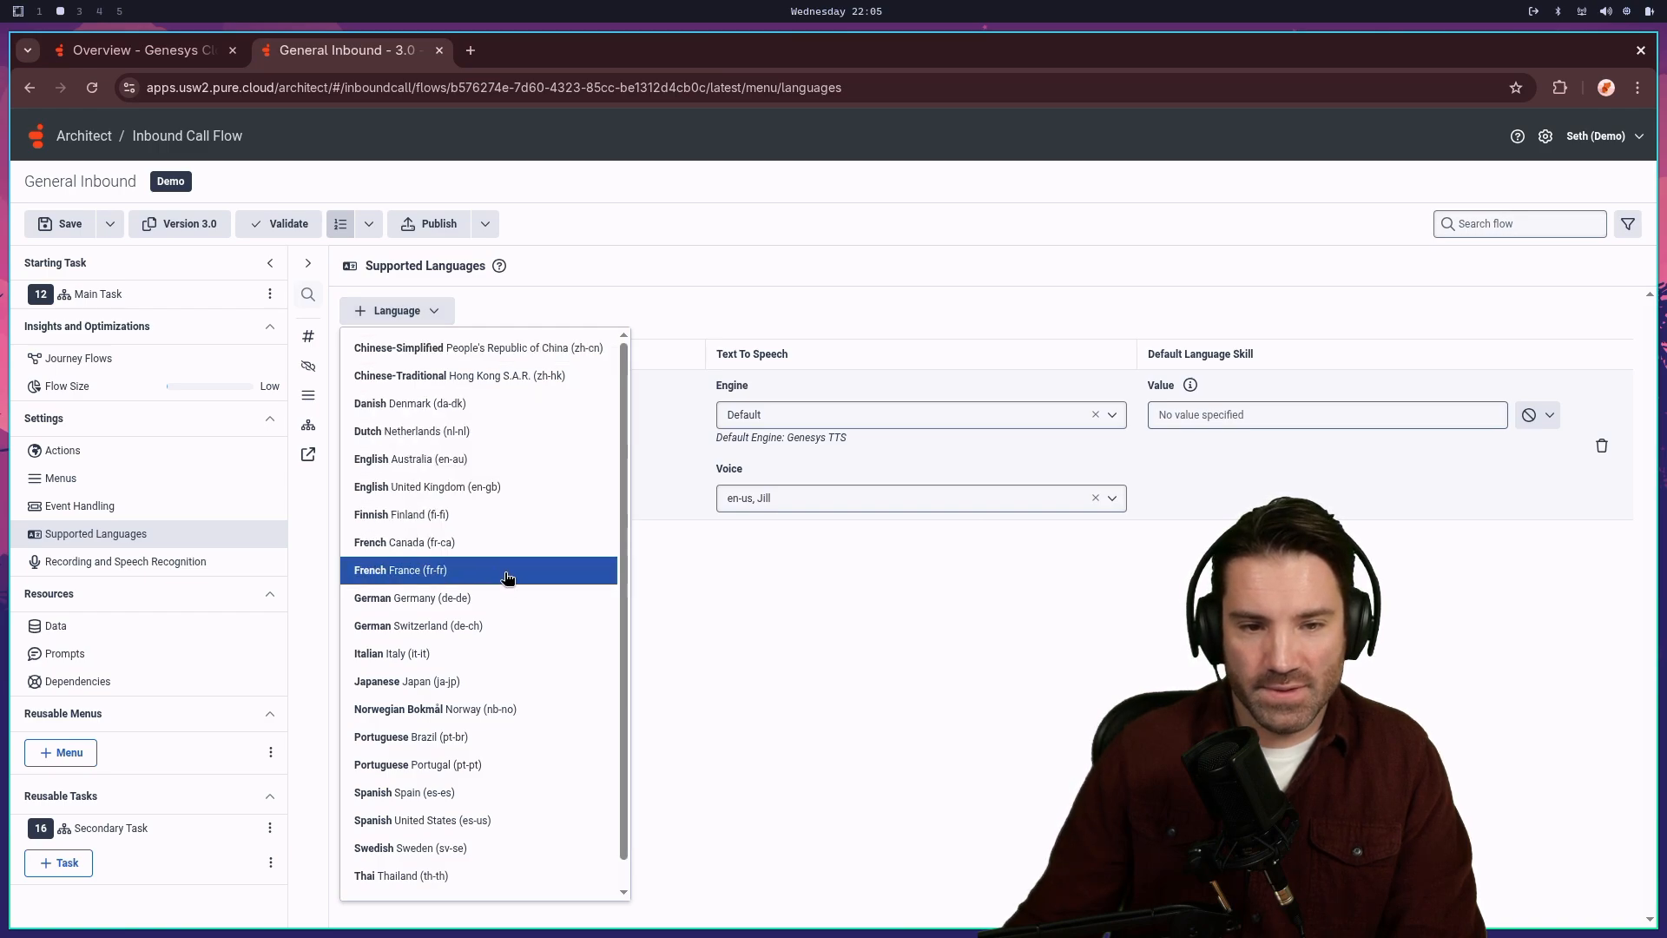
scroll(509, 643, "down", 1)
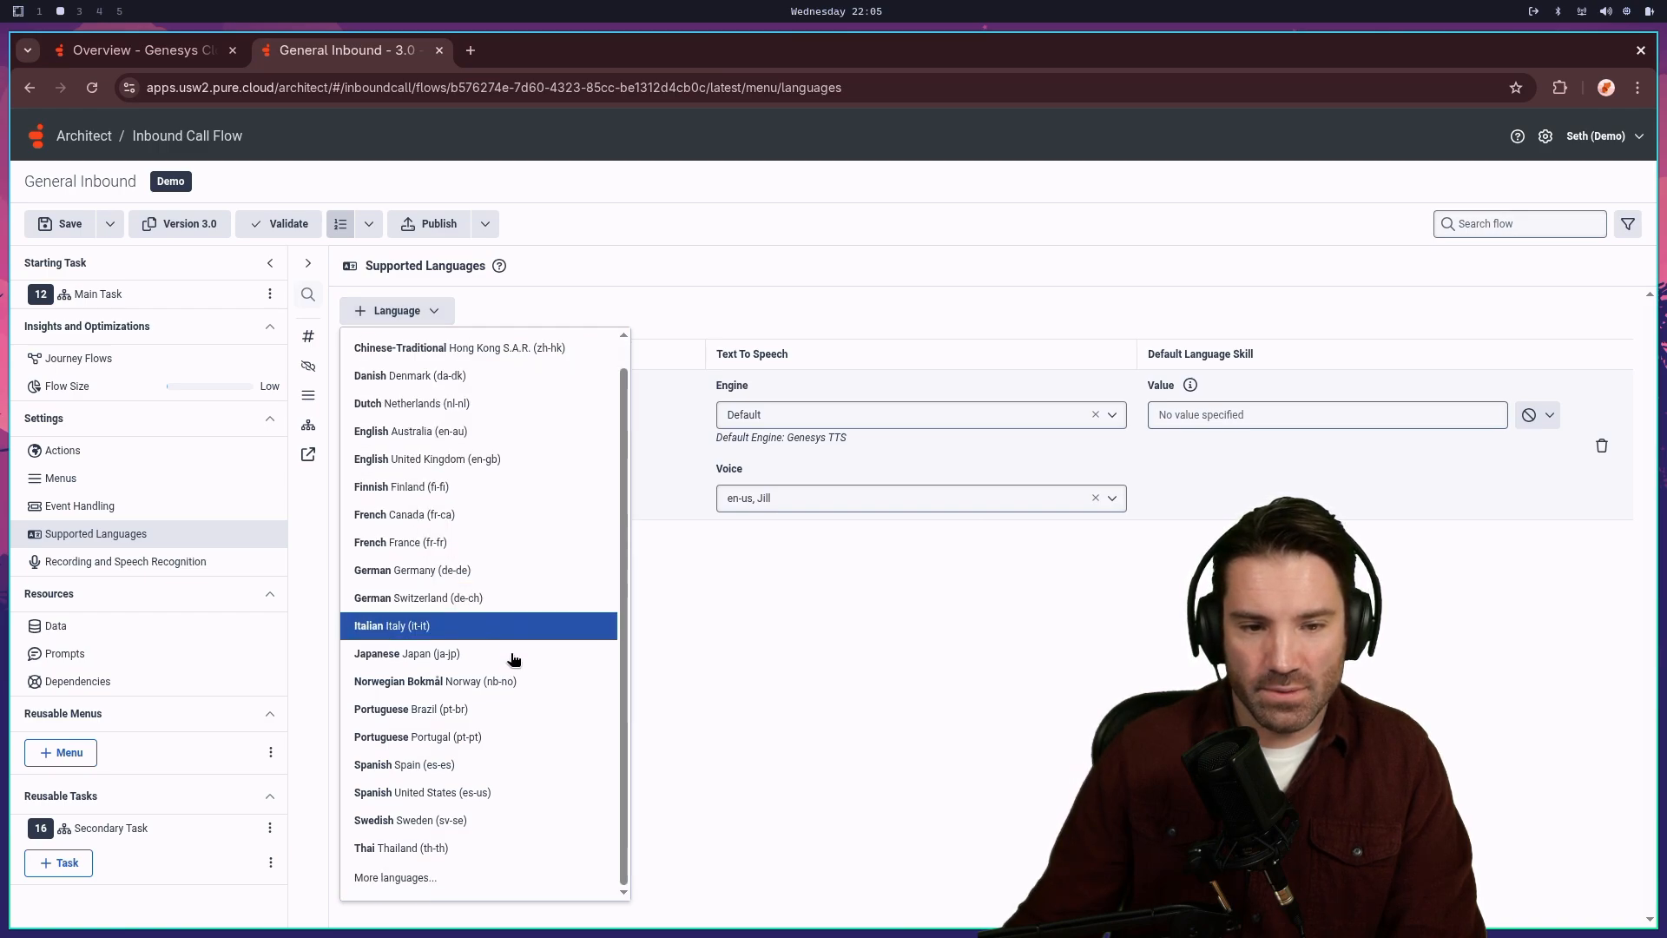
left_click(428, 792)
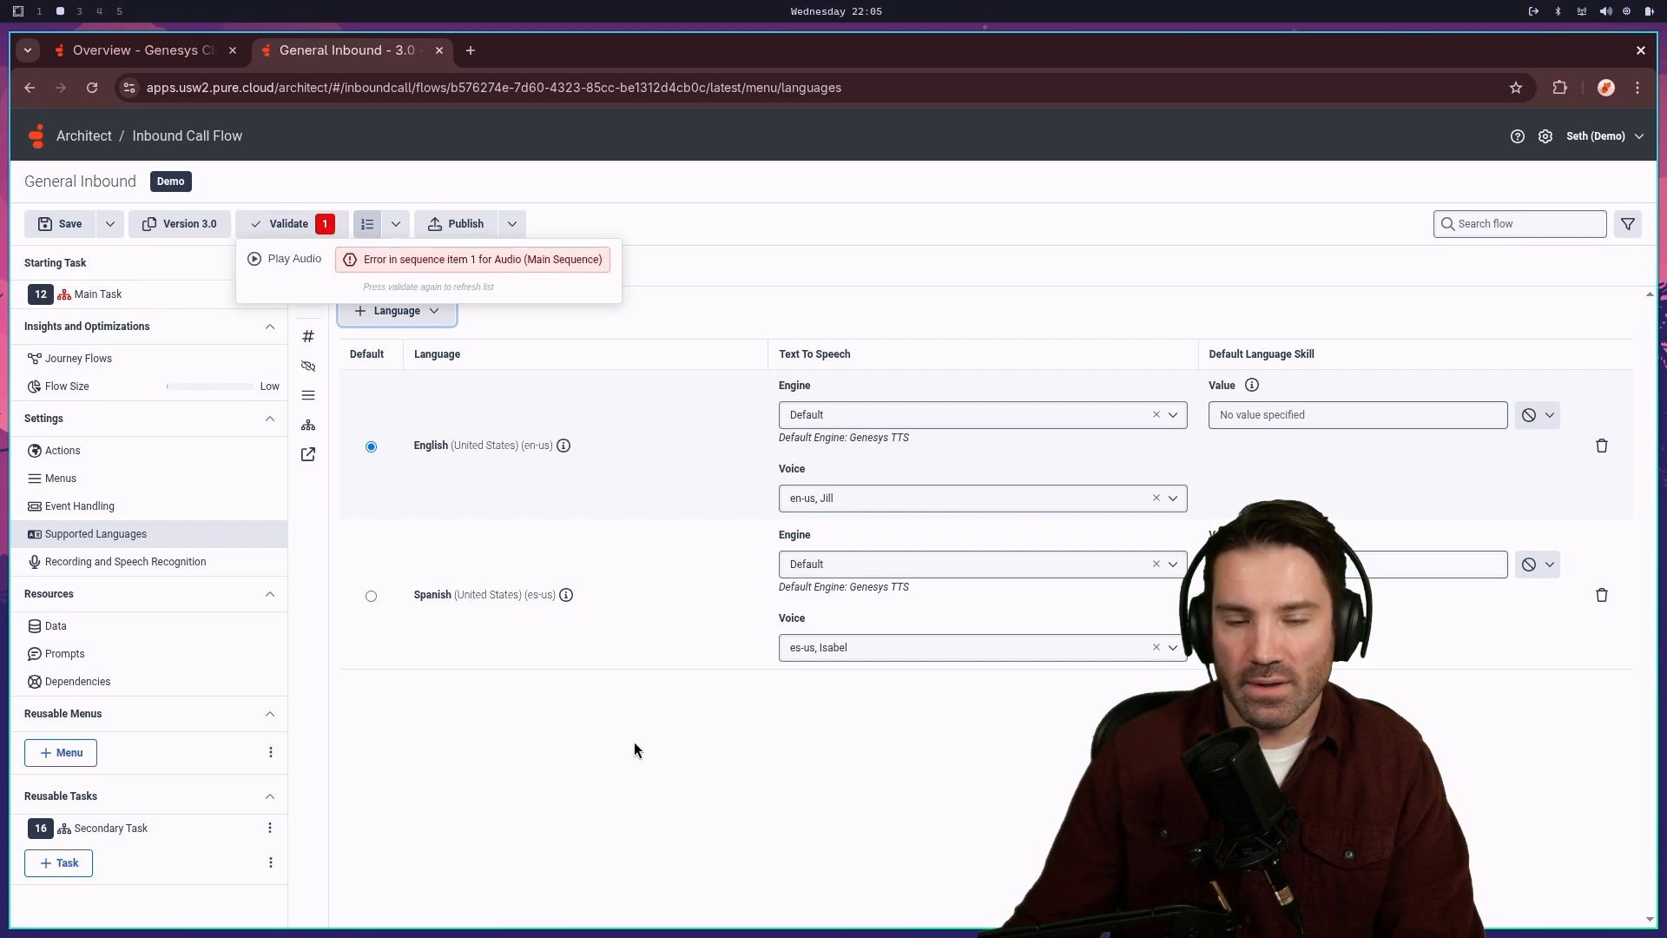
- Open the Main Task flow from the flow navigation list
left_click(270, 263)
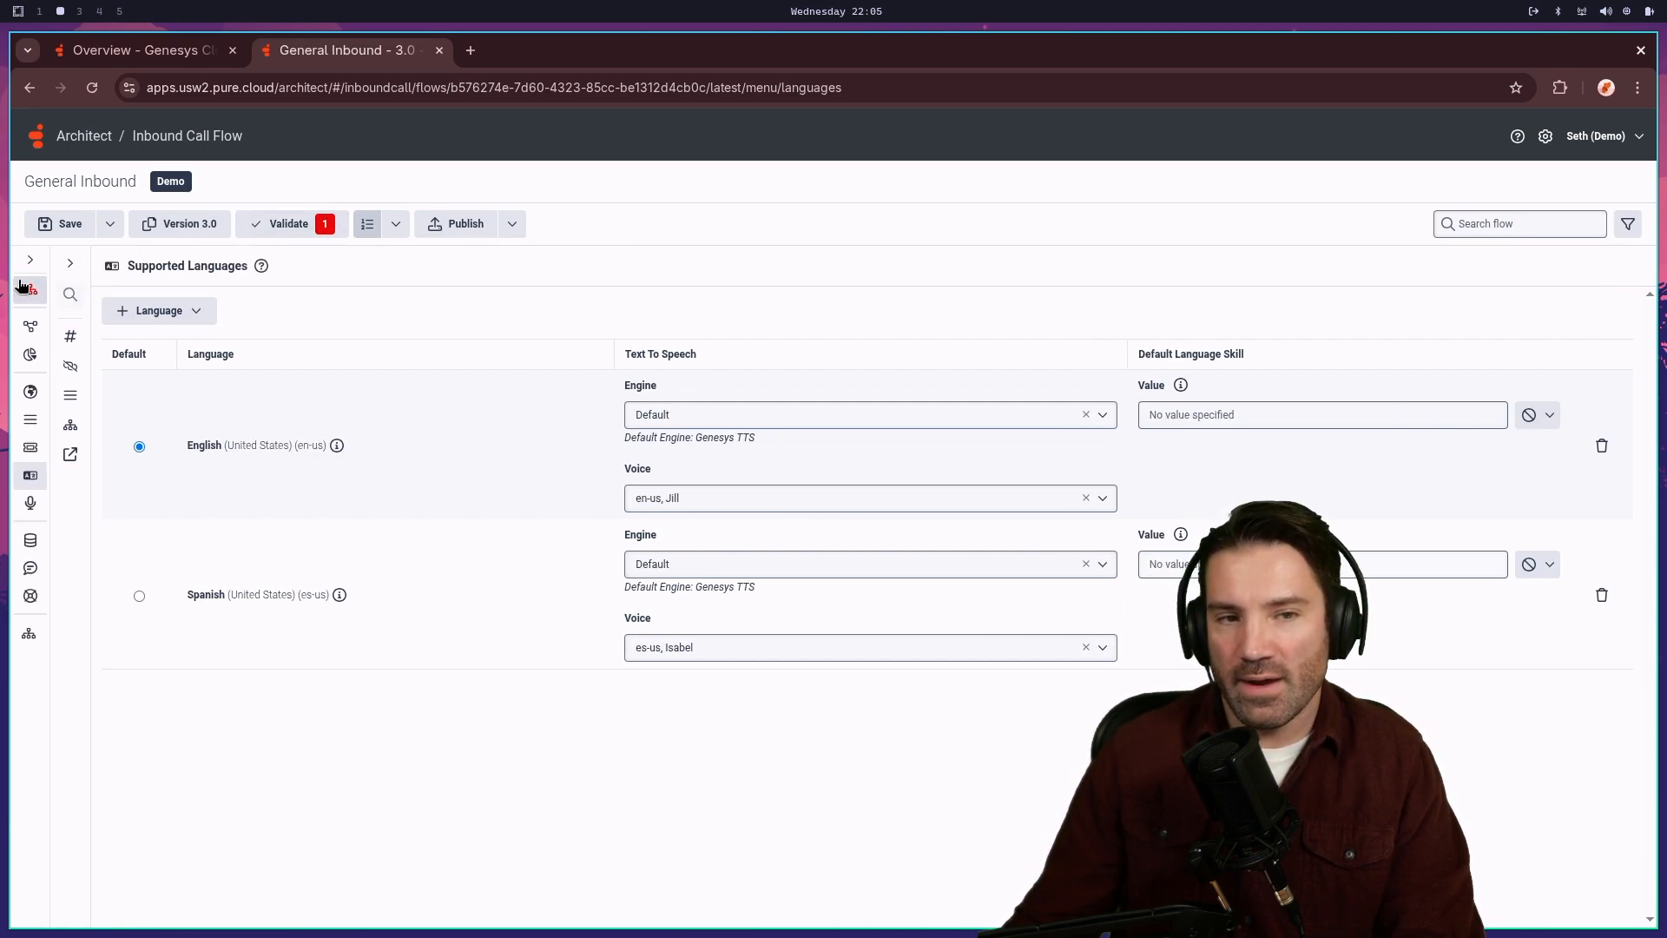
left_click(56, 262)
left_click(30, 260)
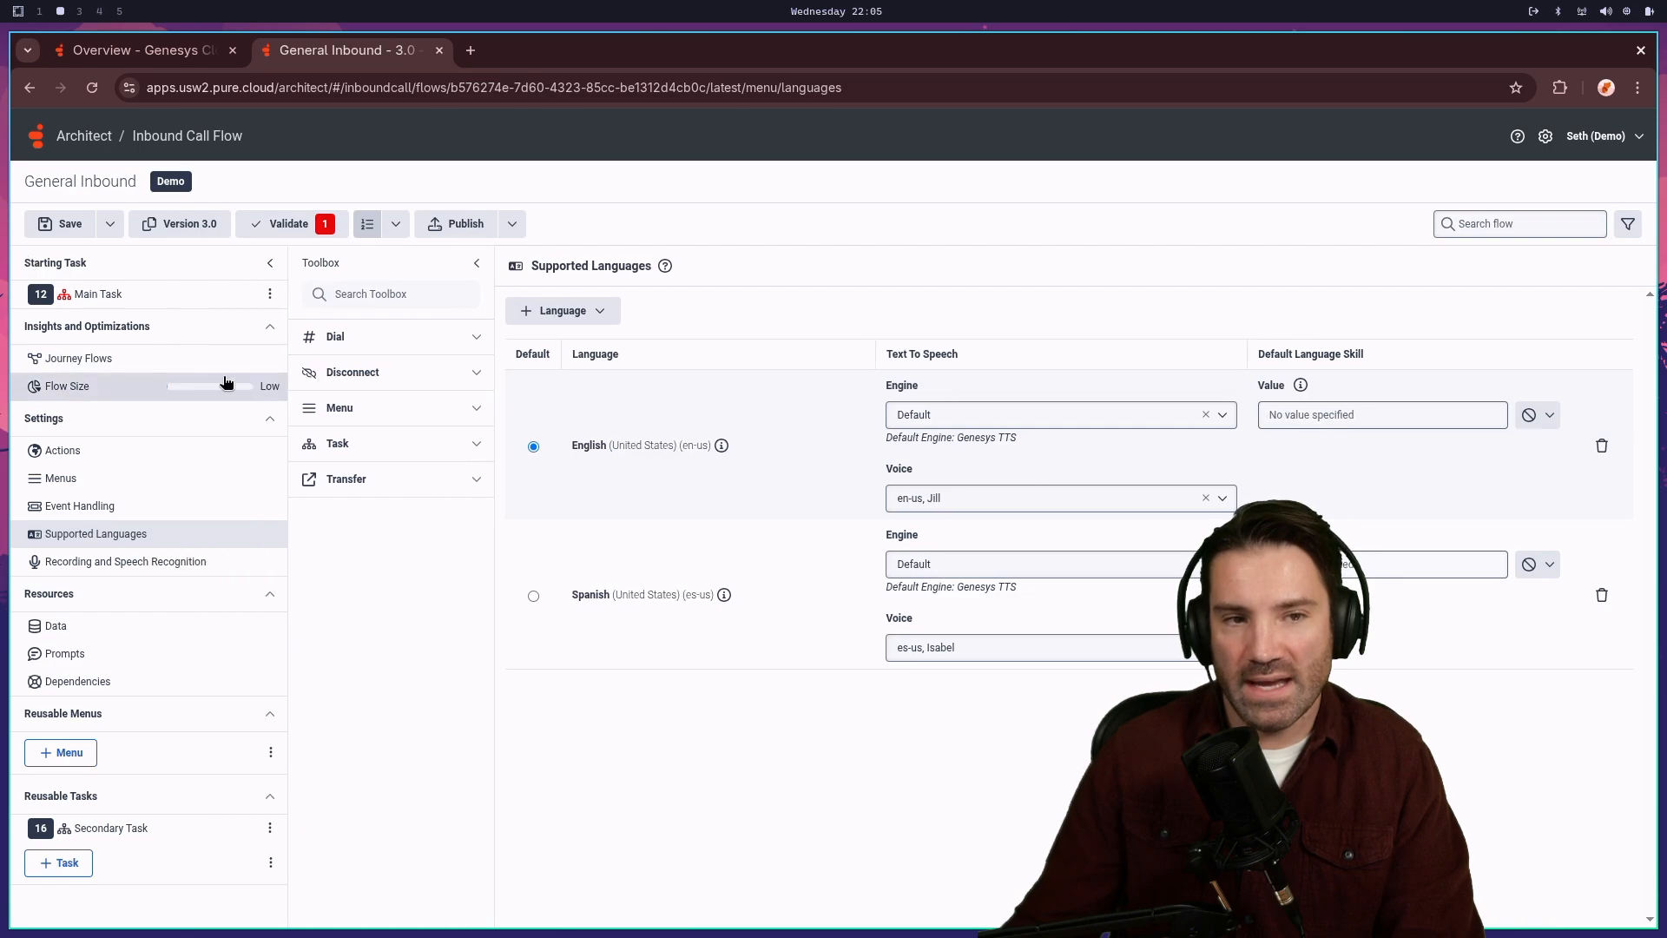
left_click(476, 262)
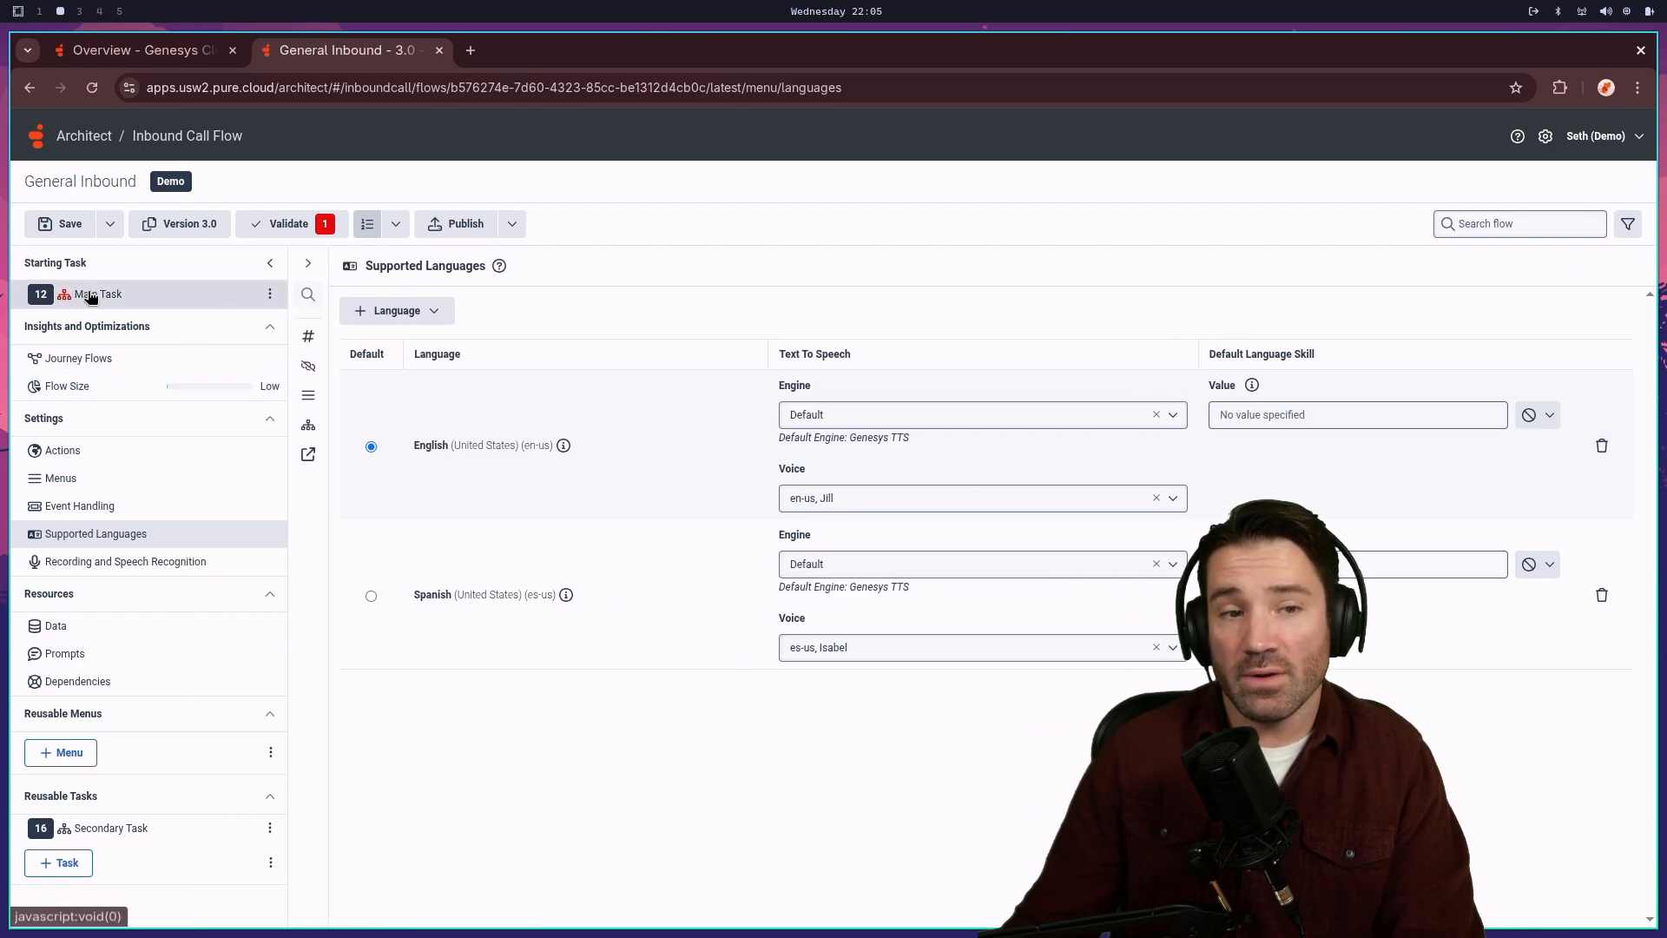
left_click(110, 294)
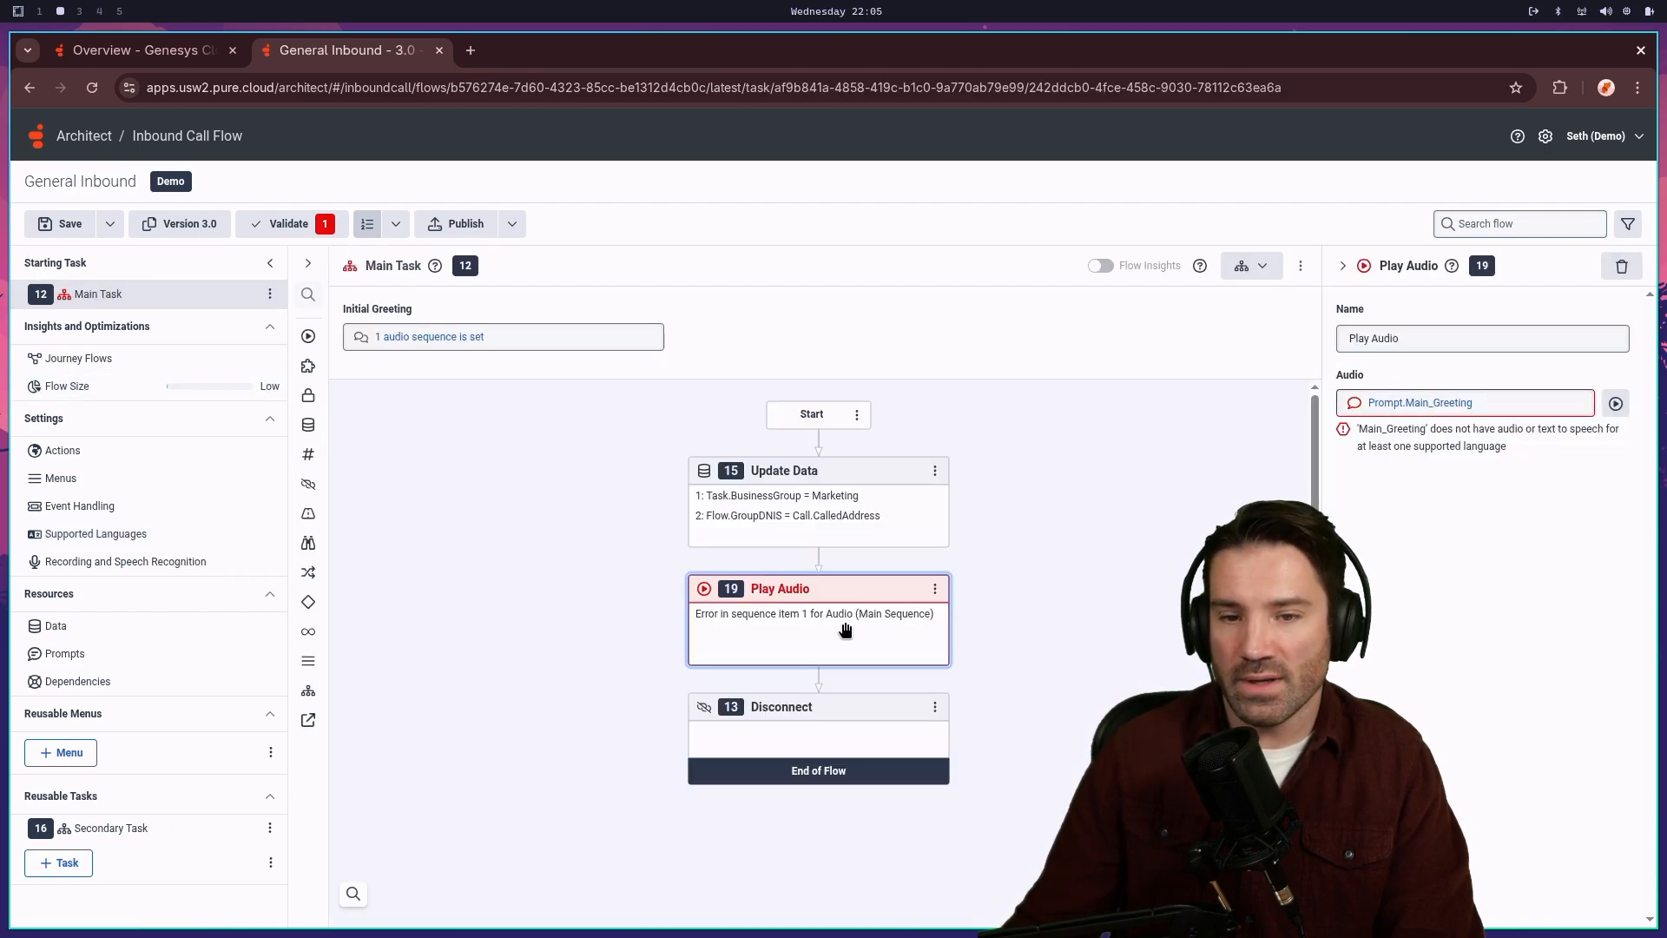
- Open Prompt.Main_Greeting from the Play Audio step to view its English and empty Spanish resources
left_click(1419, 402)
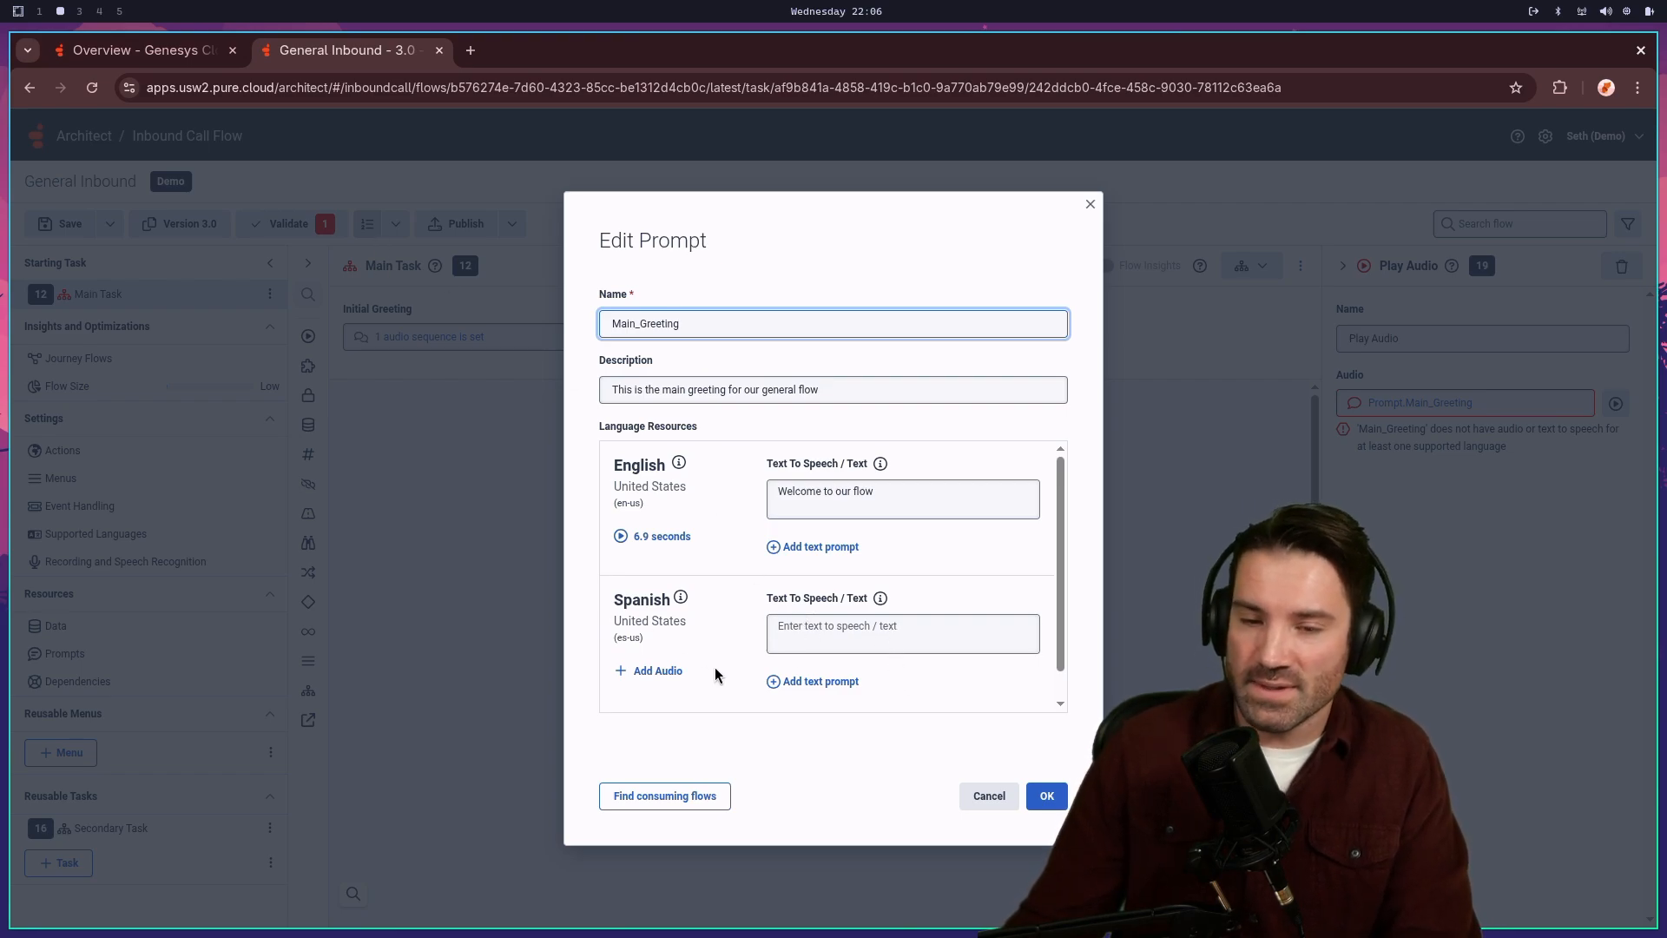
- Set Main_Greeting's Spanish text-to-speech to 'Welcome to our flow', then reopen it to verify
left_click(918, 630)
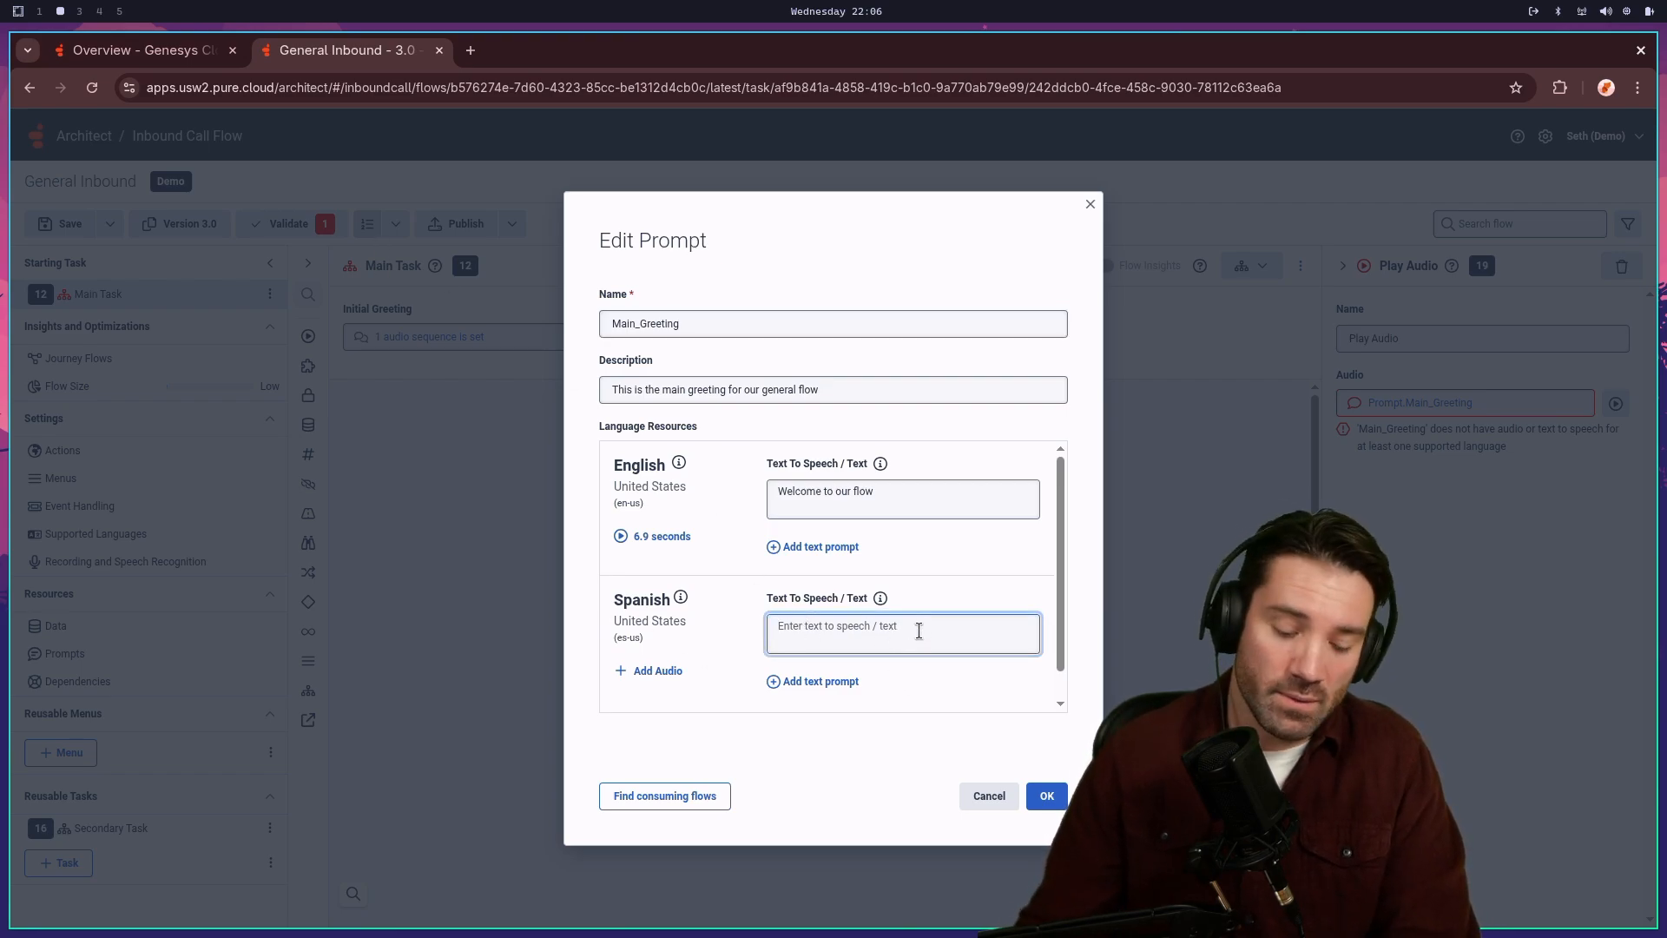
type("Wel")
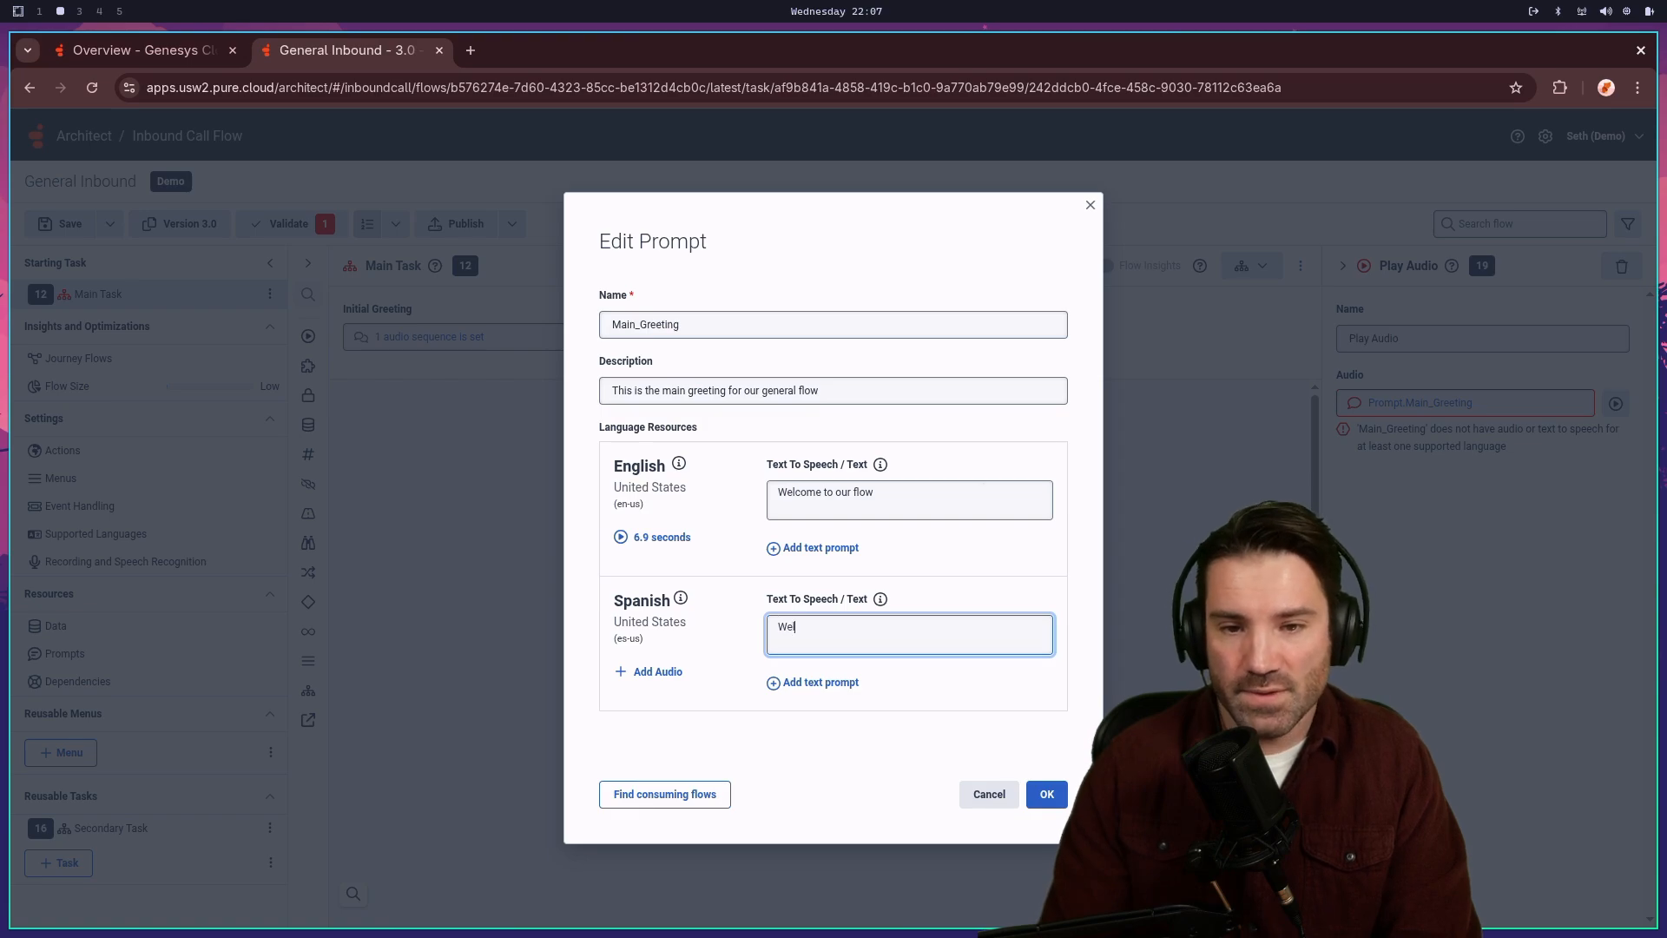
type("come to o")
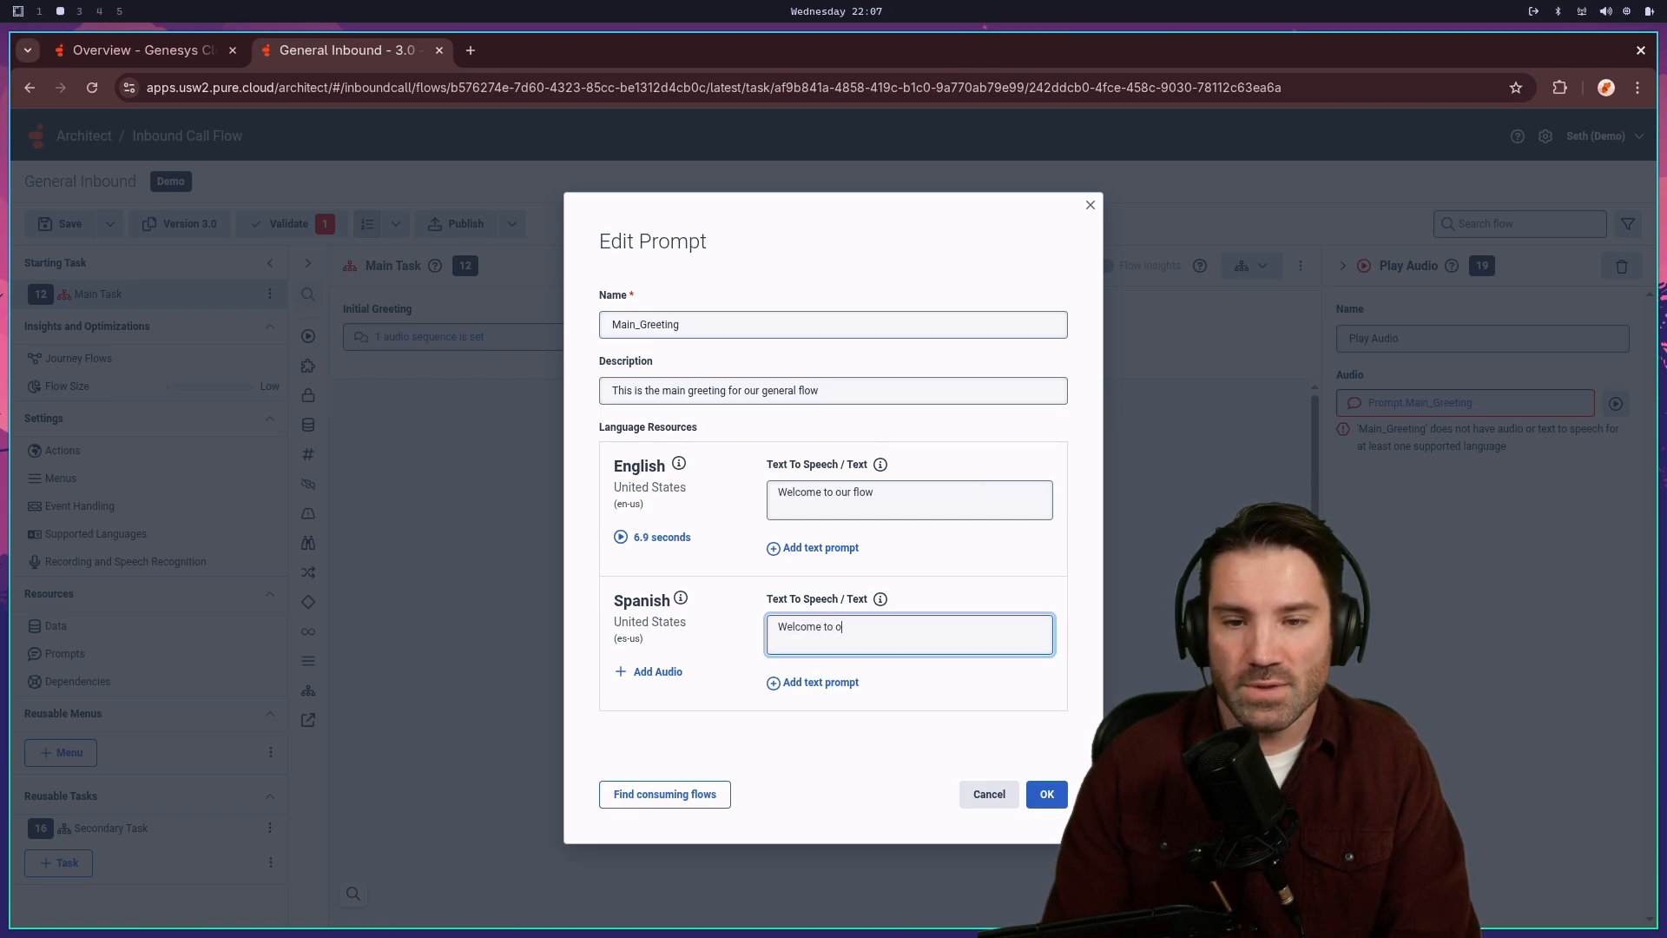
type("ur flow")
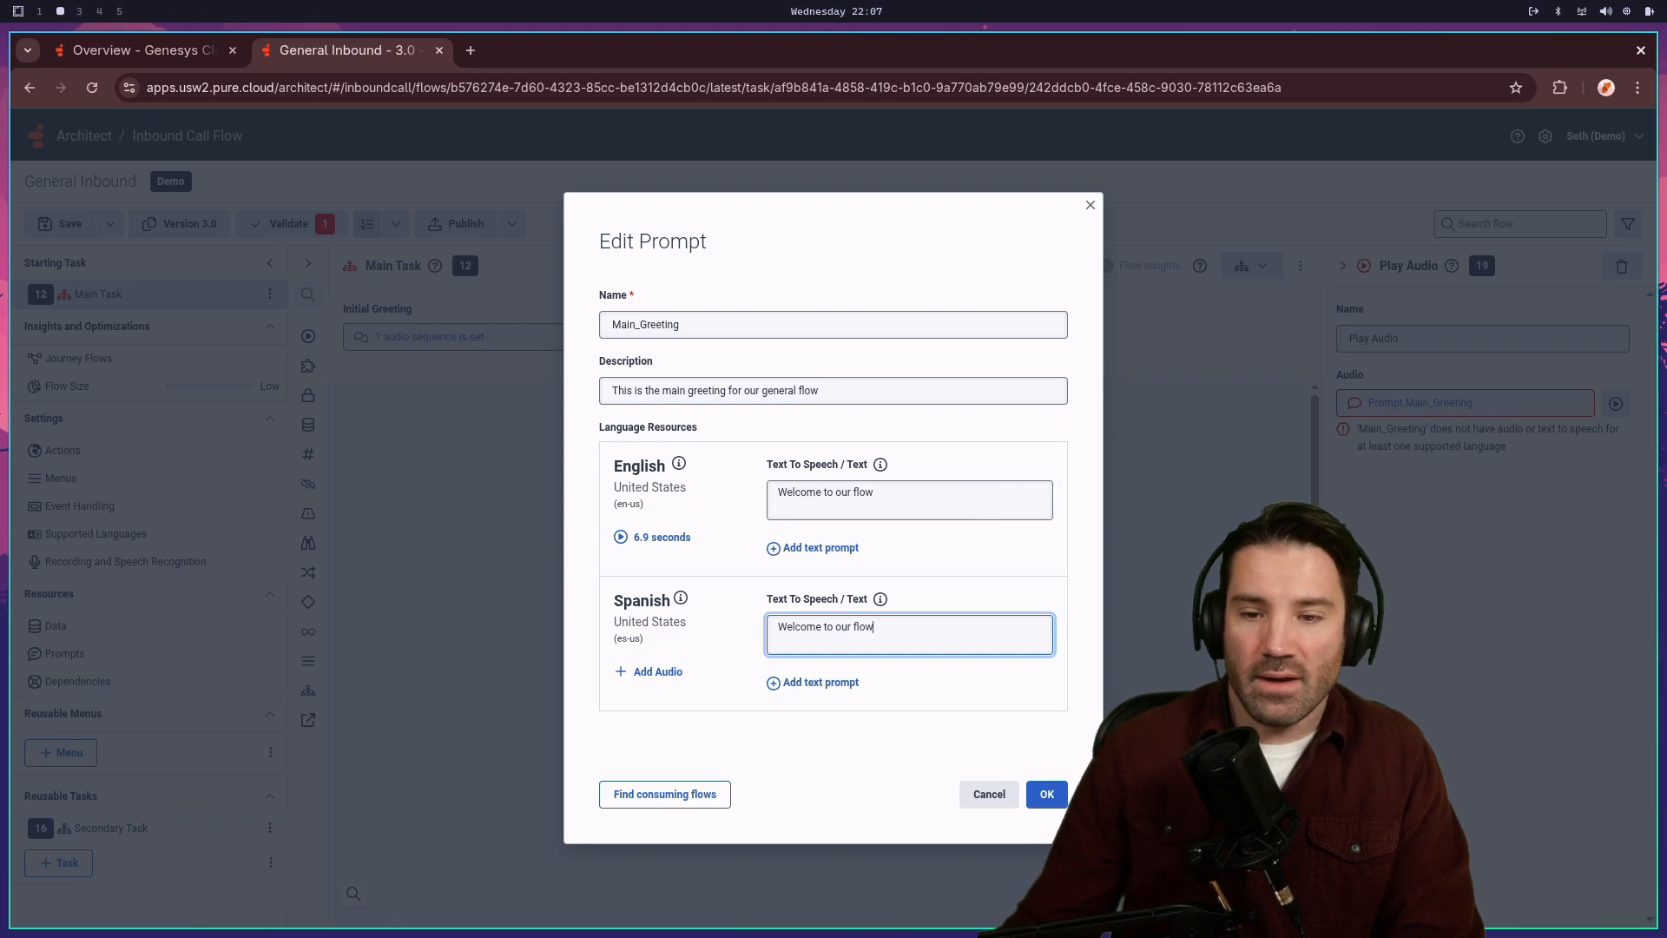
left_click(1047, 795)
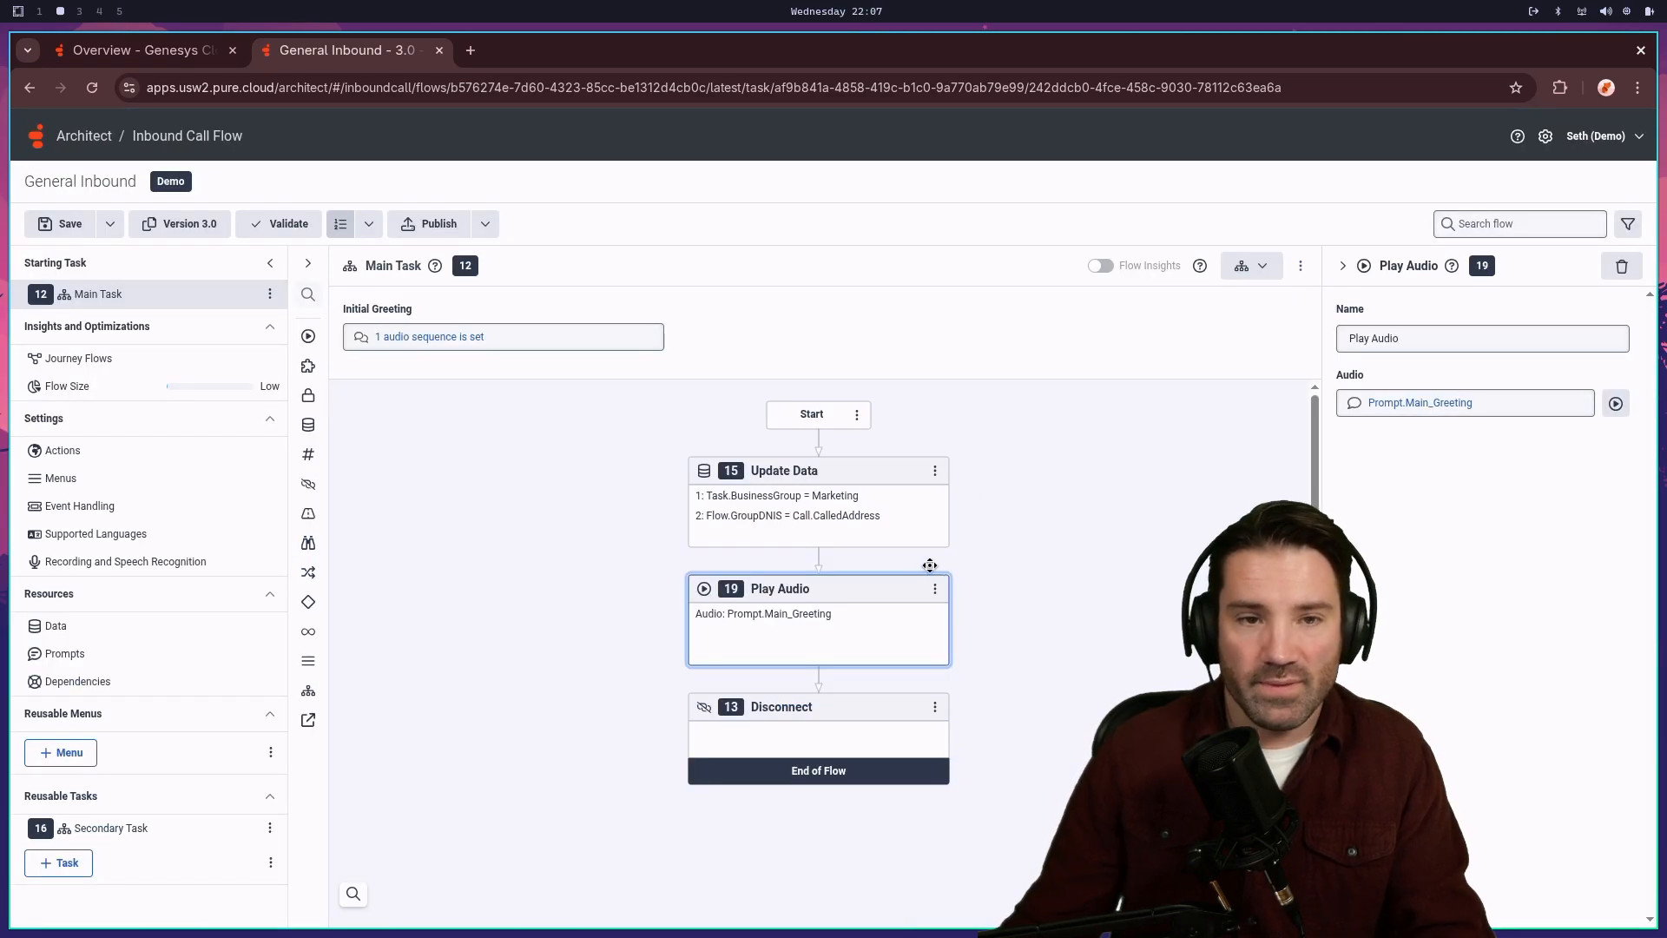
left_click(1429, 407)
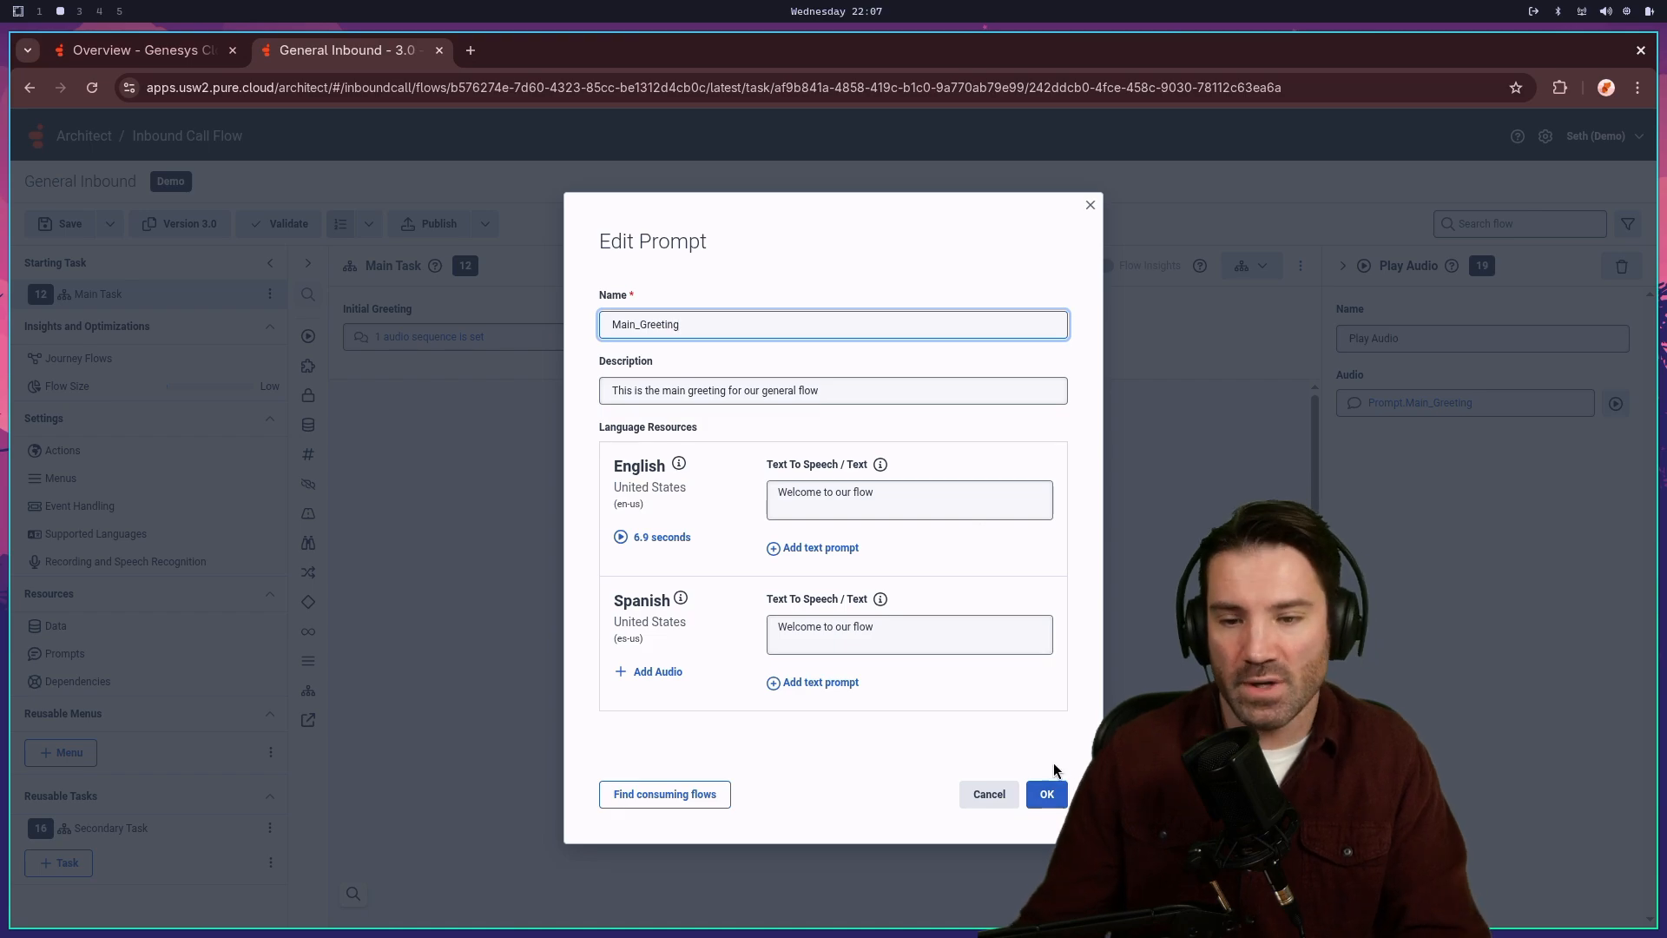
left_click(1059, 793)
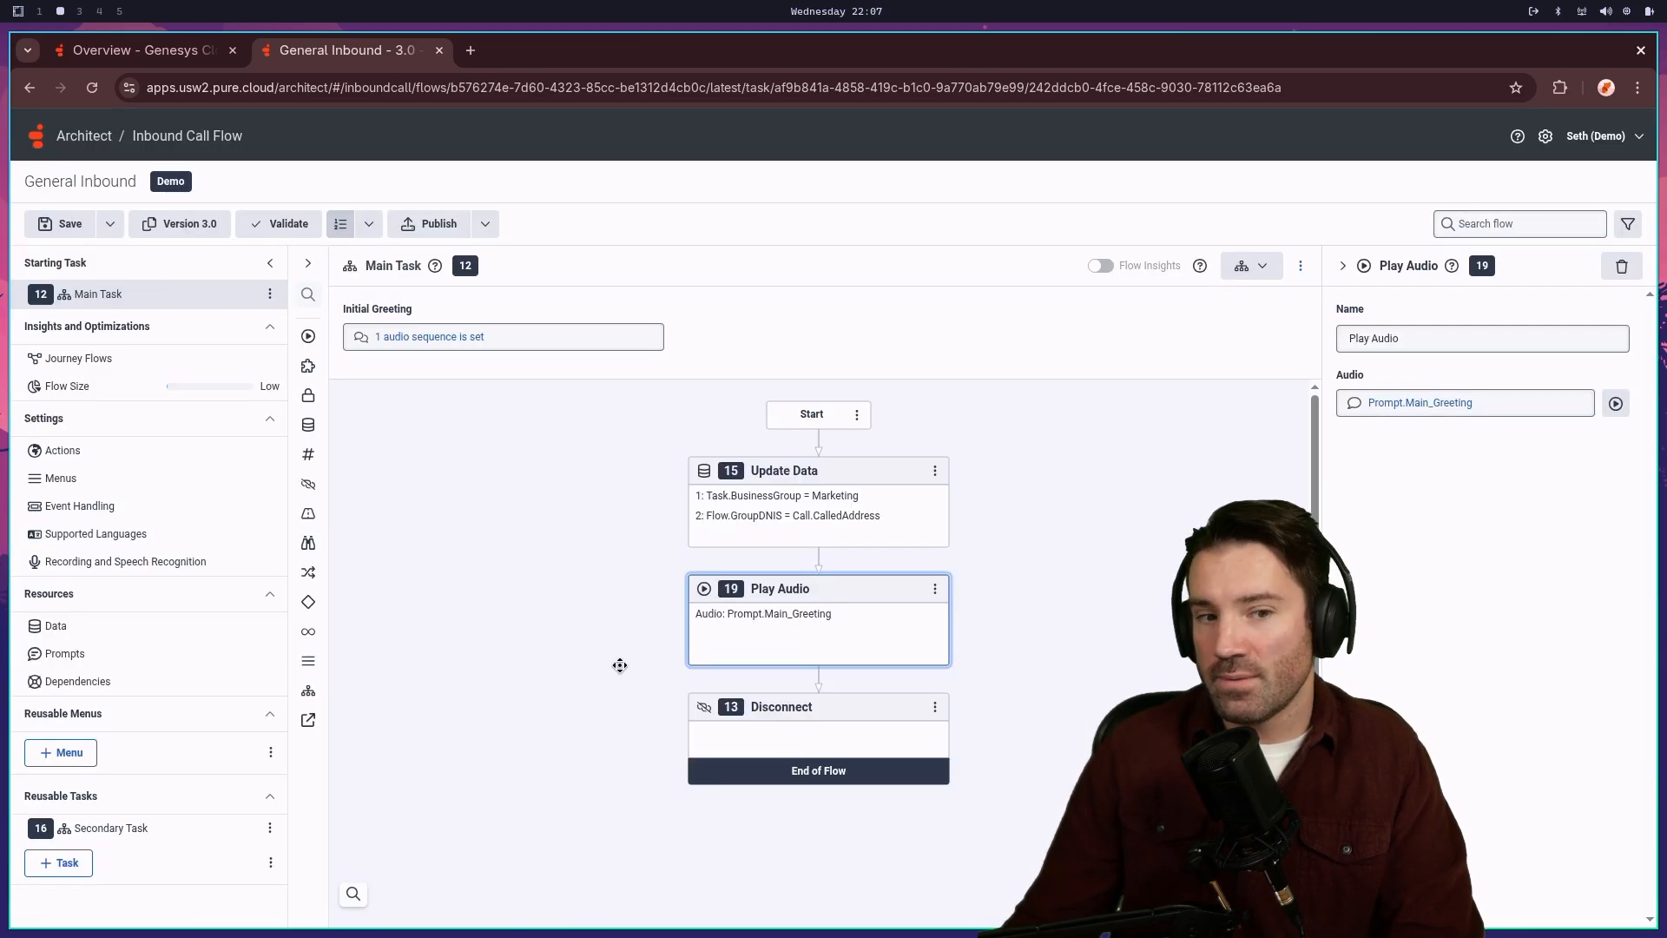
- Create a new reusable menu named 'Language Menu'
left_click(39, 756)
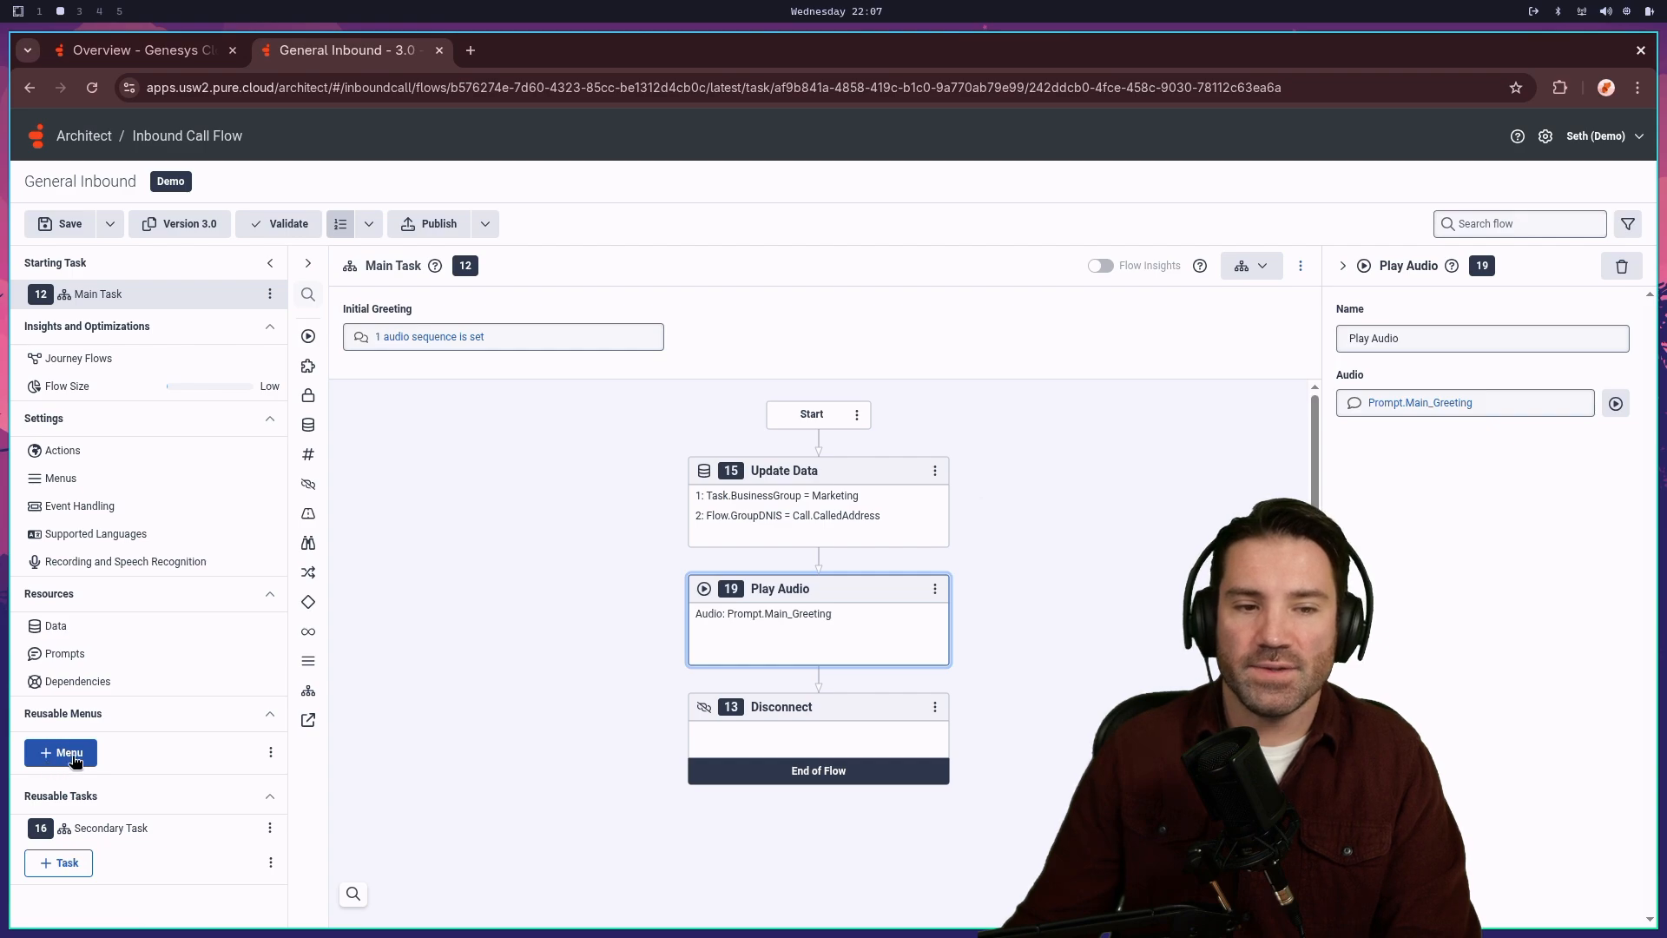
left_click(414, 265)
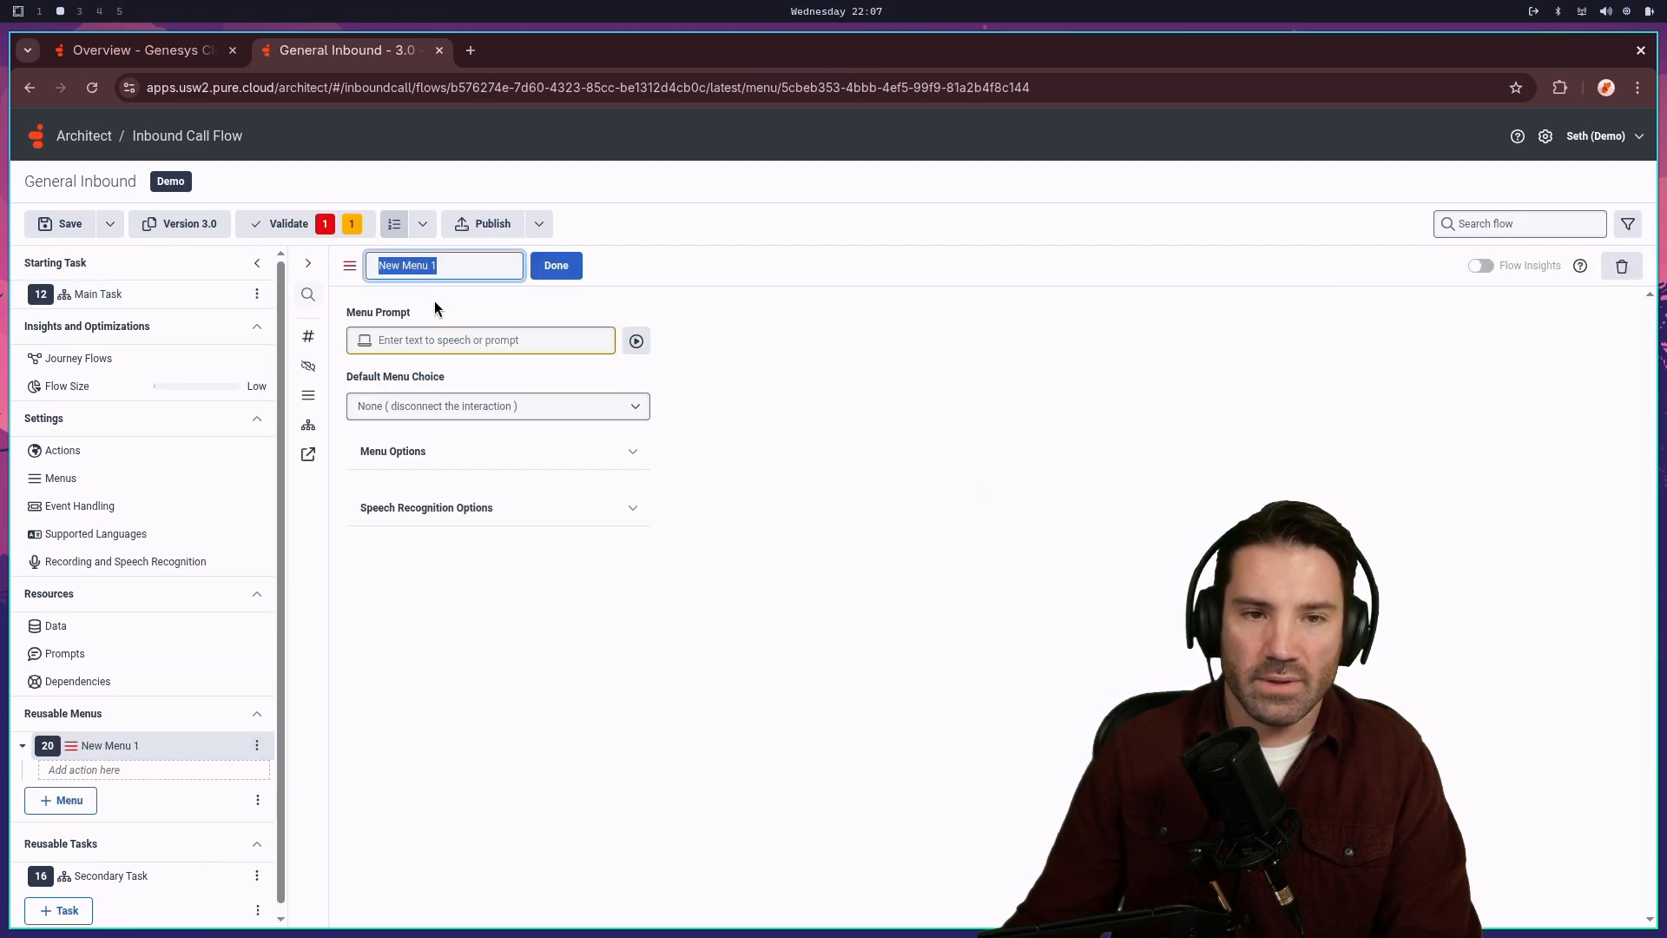
type("La")
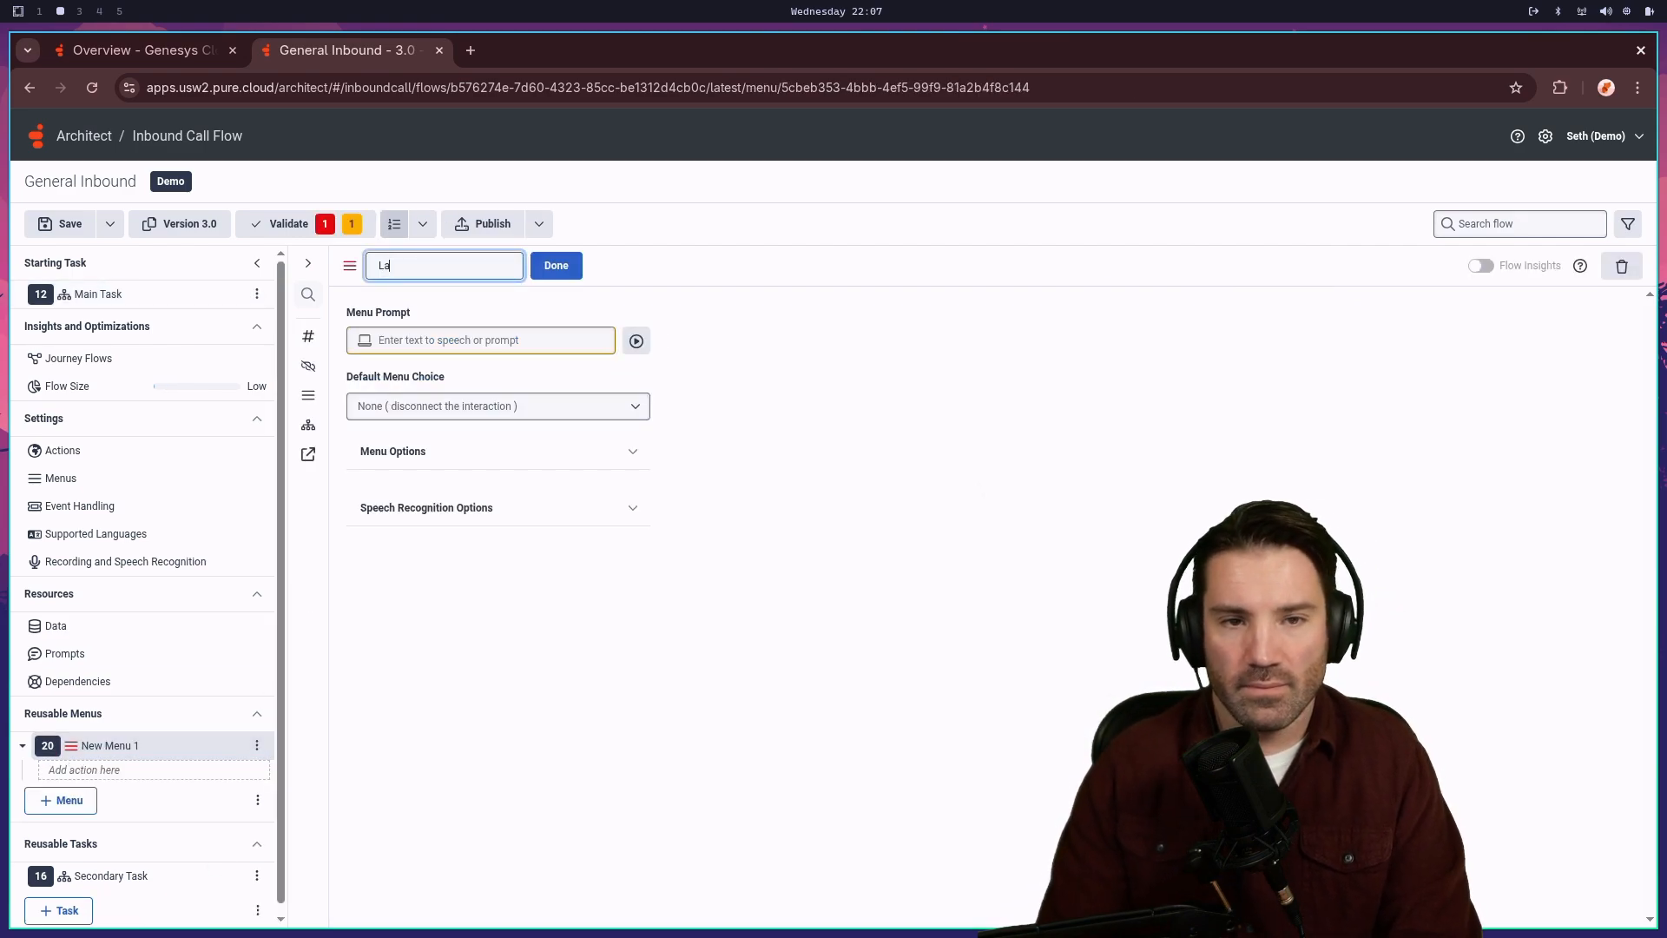
type("nguage ")
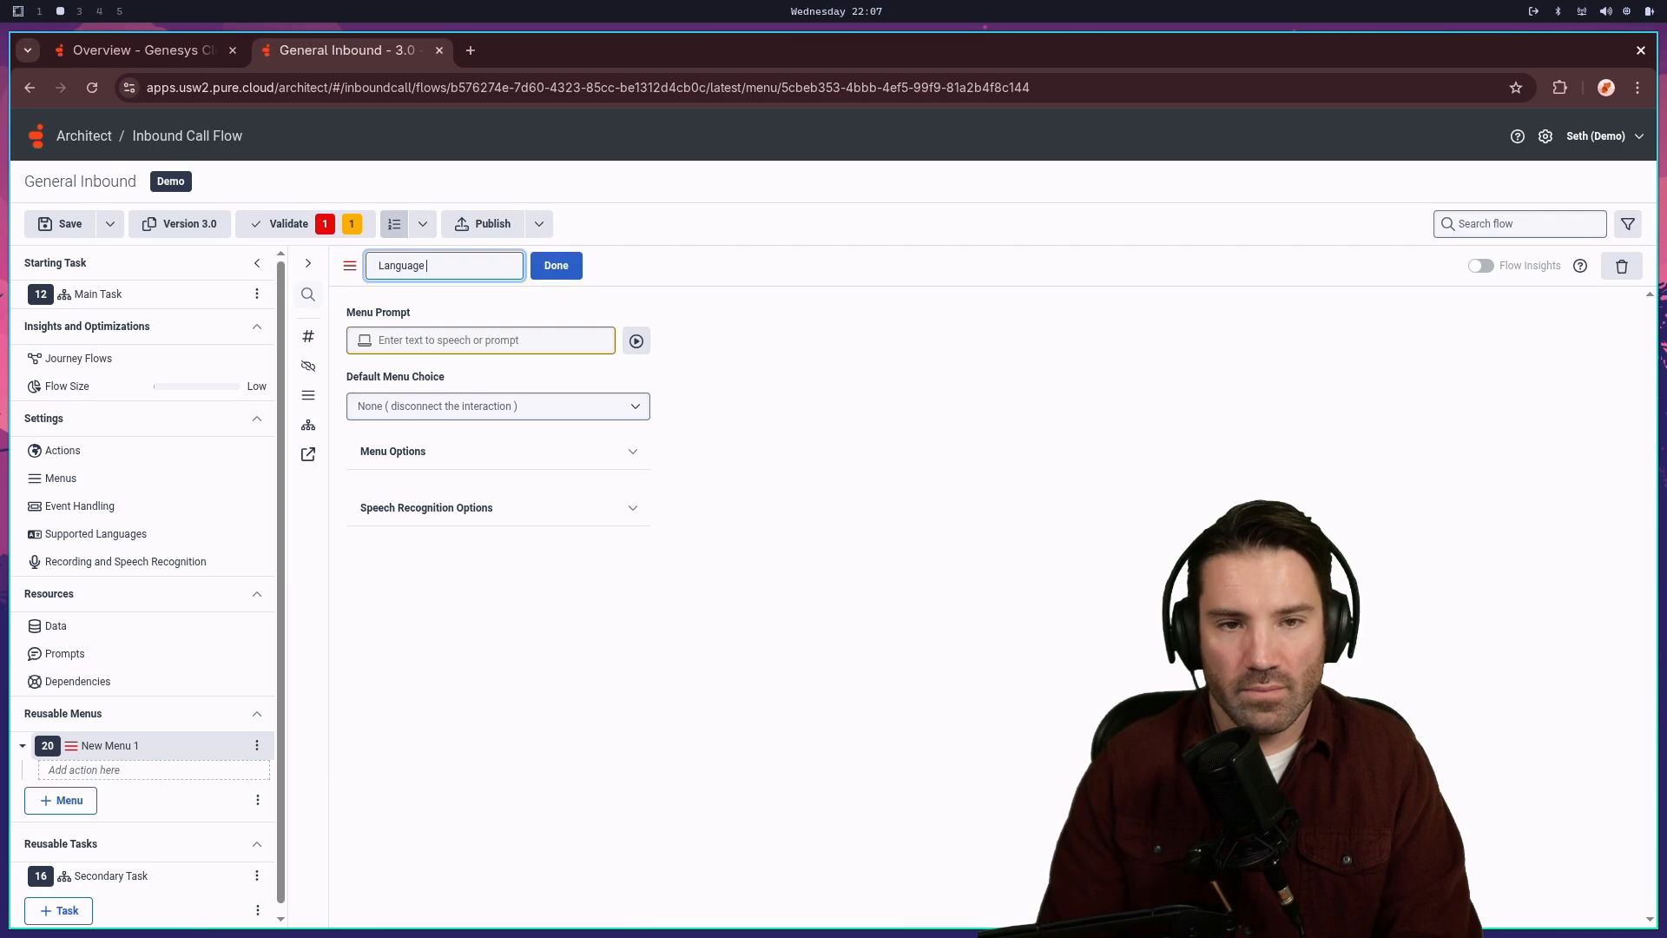
type("Menu")
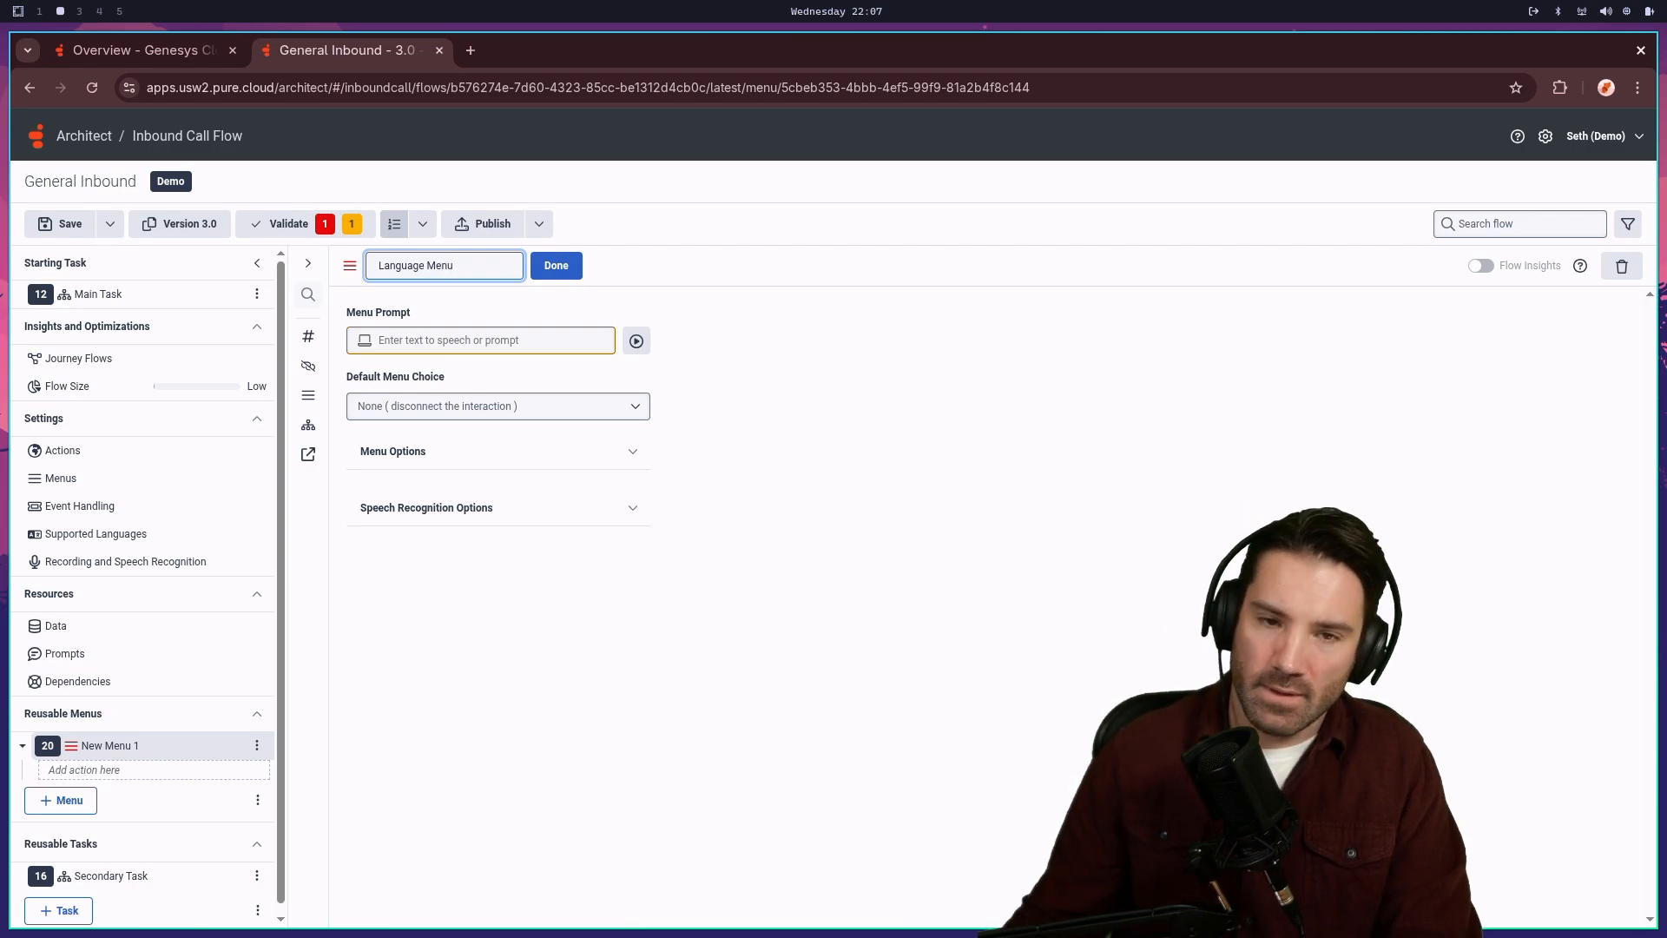
left_click(560, 268)
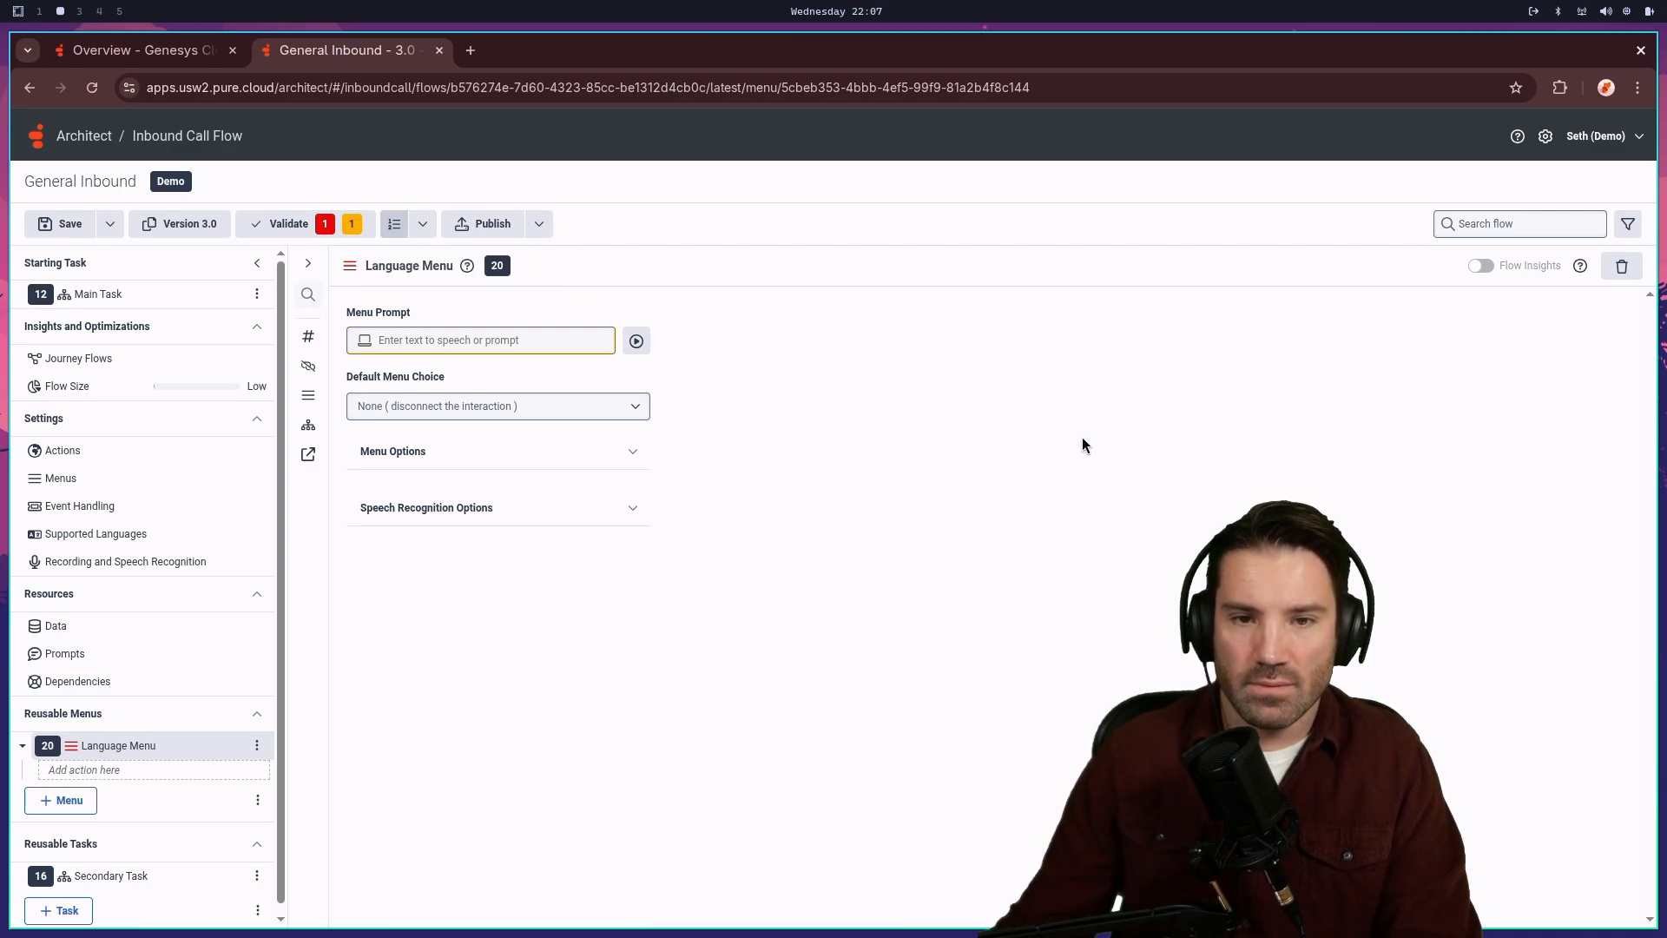
- Replace the menu prompt's default text-to-speech item with an empty prompt item
left_click(637, 340)
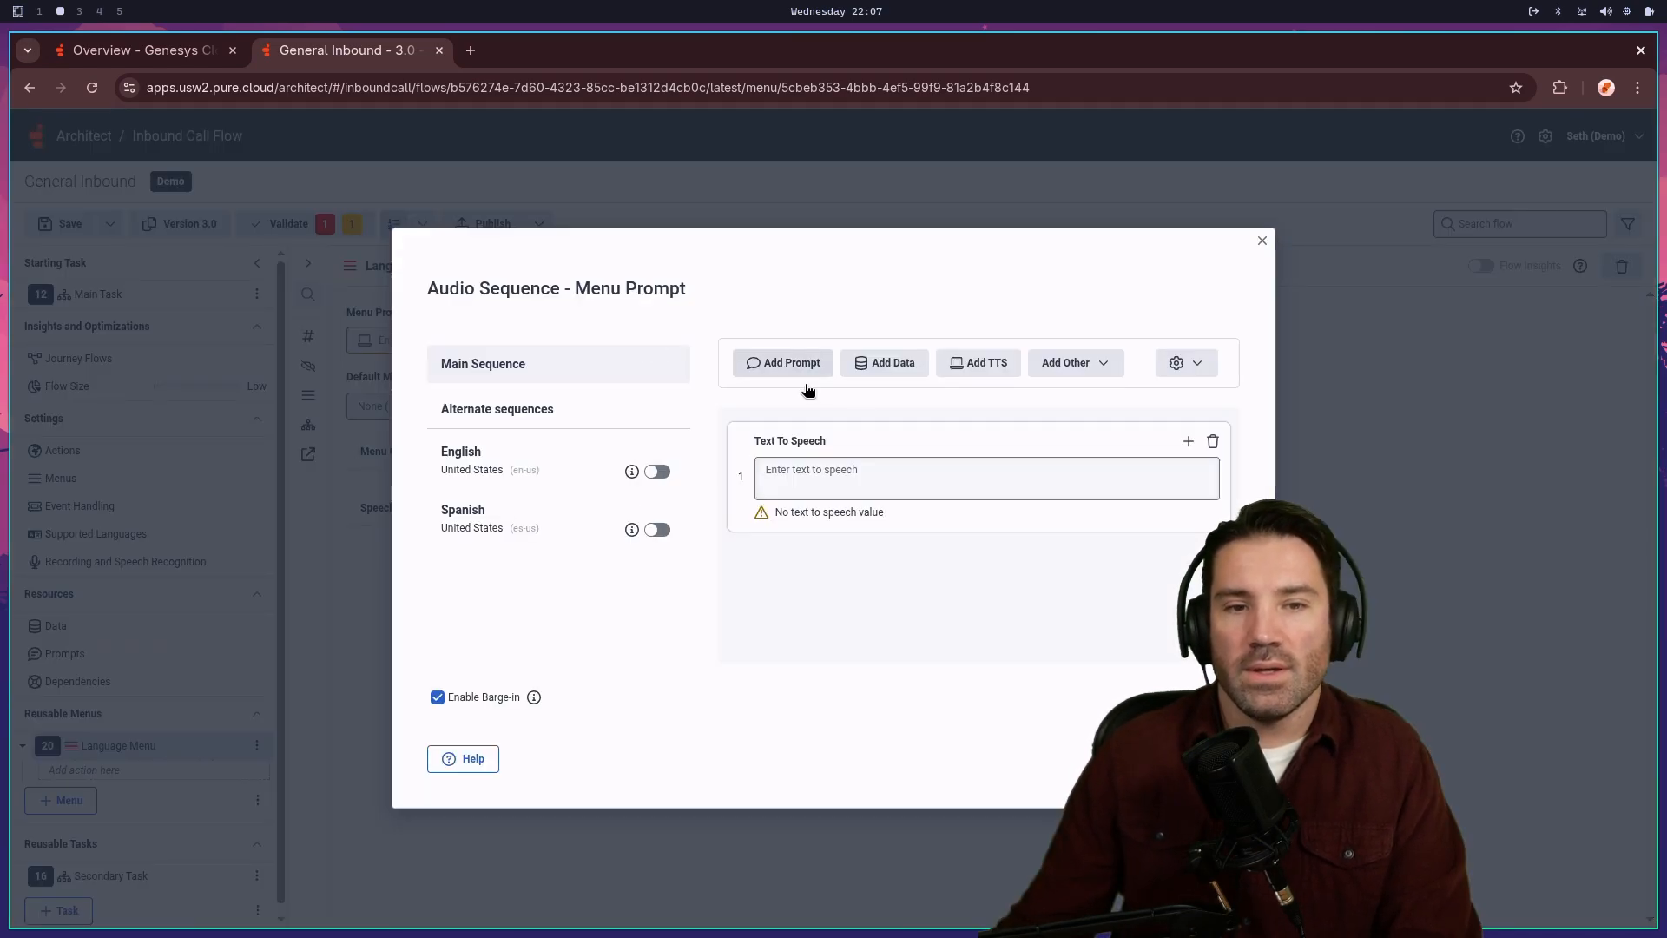
left_click(1214, 441)
left_click(949, 578)
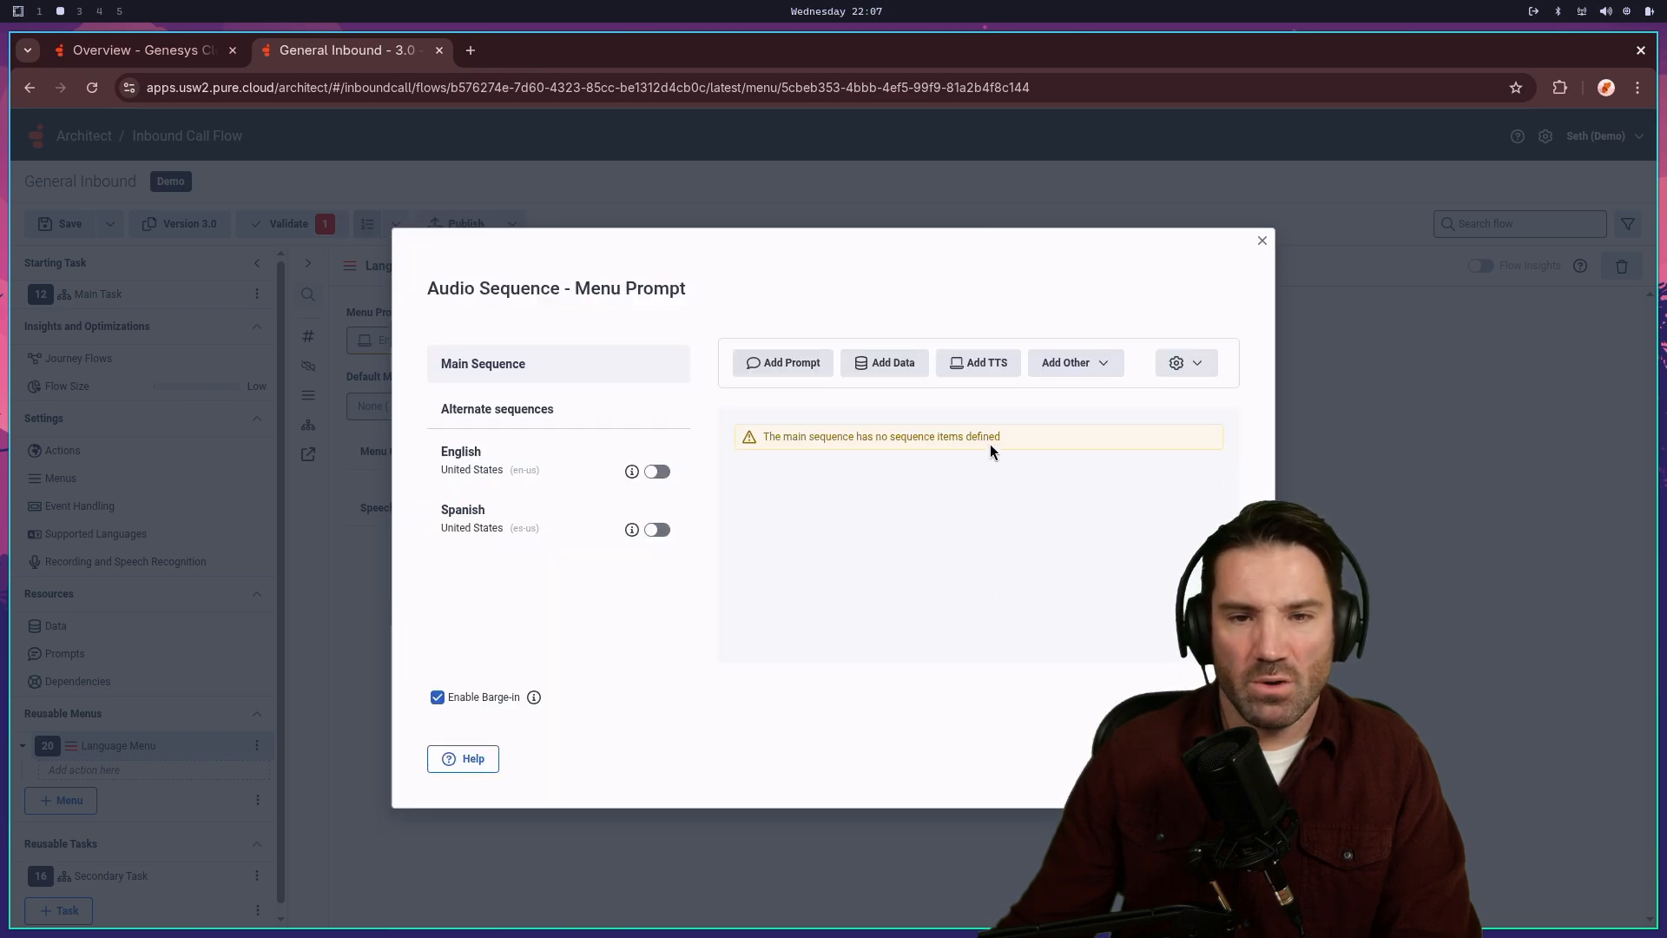
left_click(783, 362)
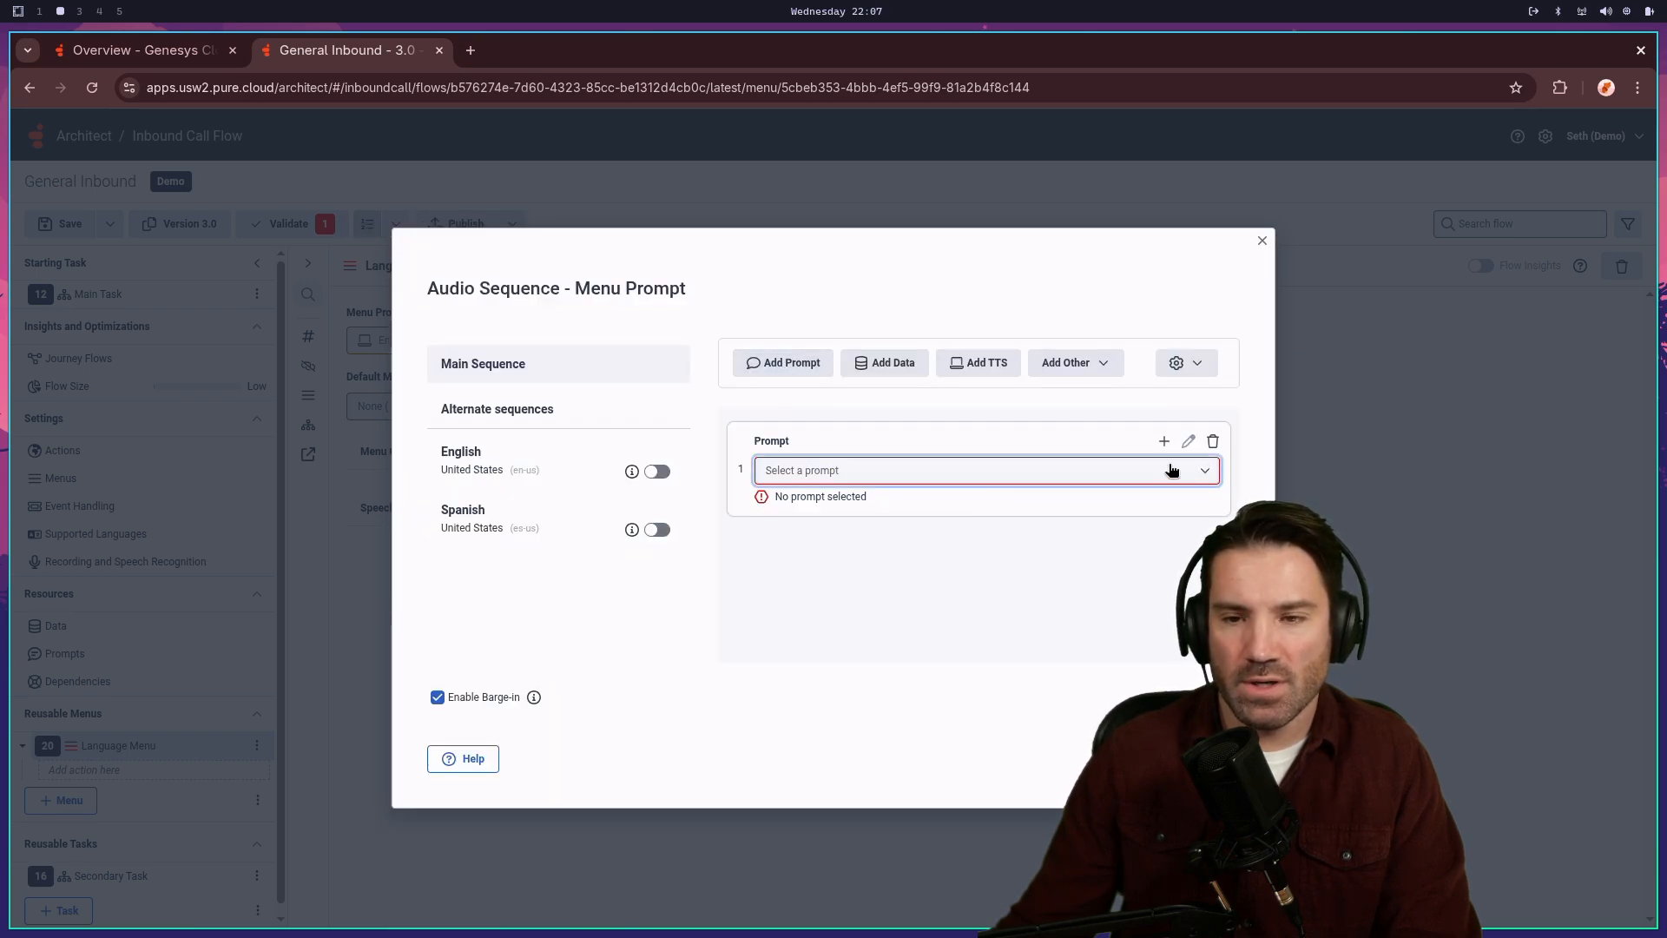
- Create a new prompt named LanguageSelectionMenu for the menu
left_click(1172, 443)
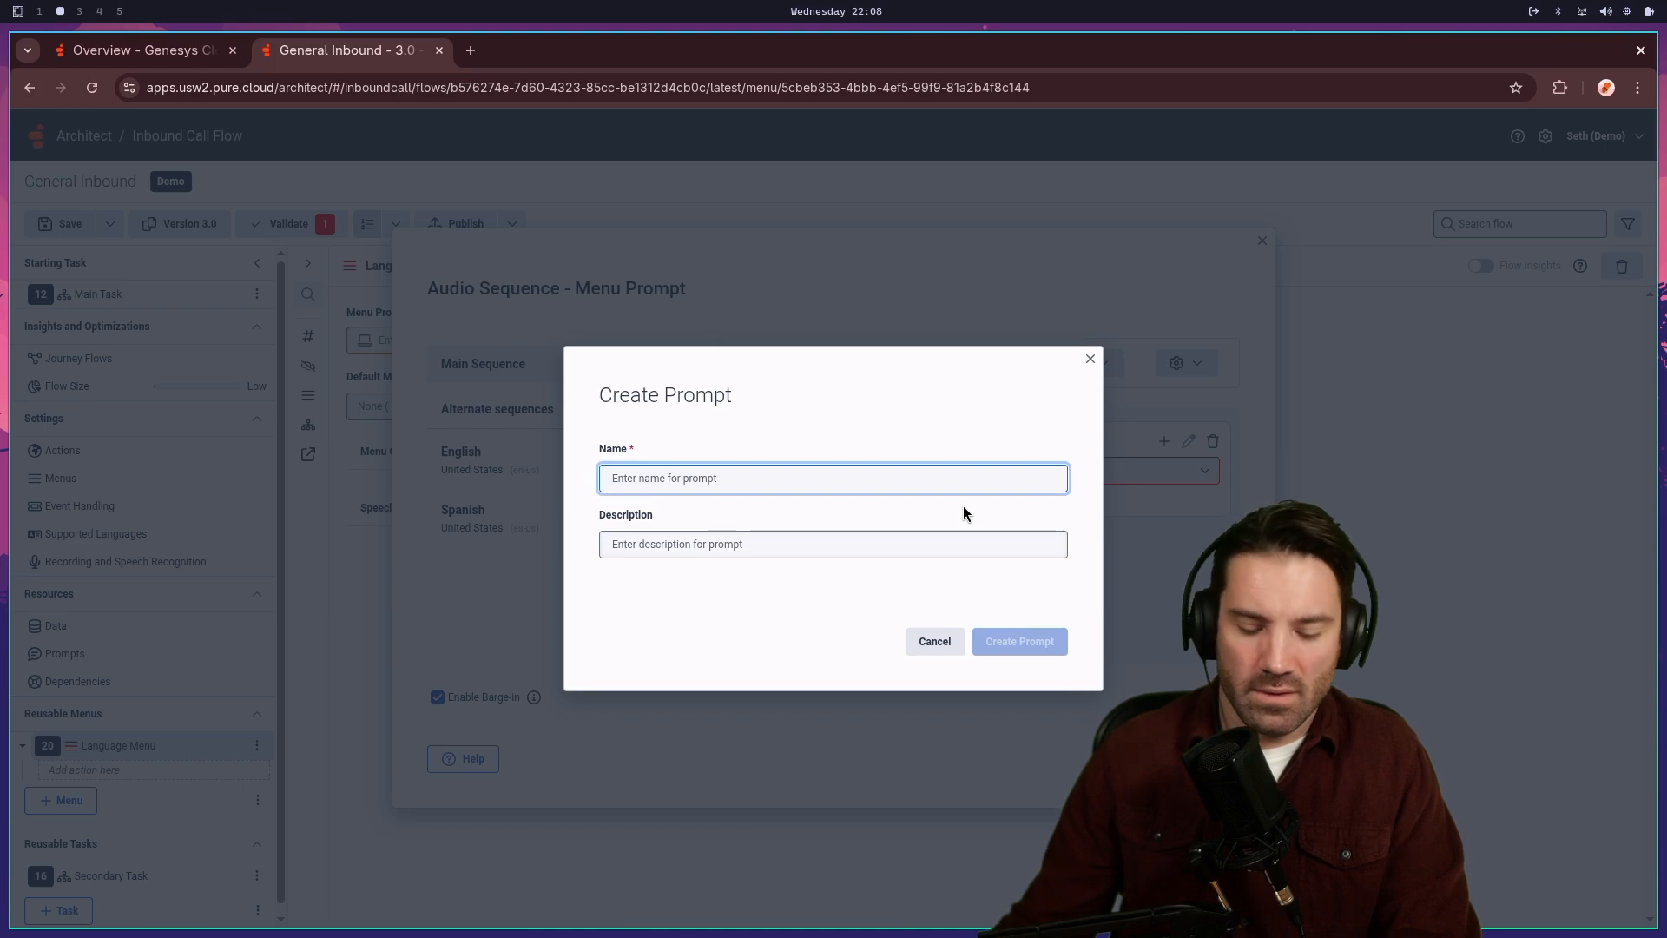
type("Lan")
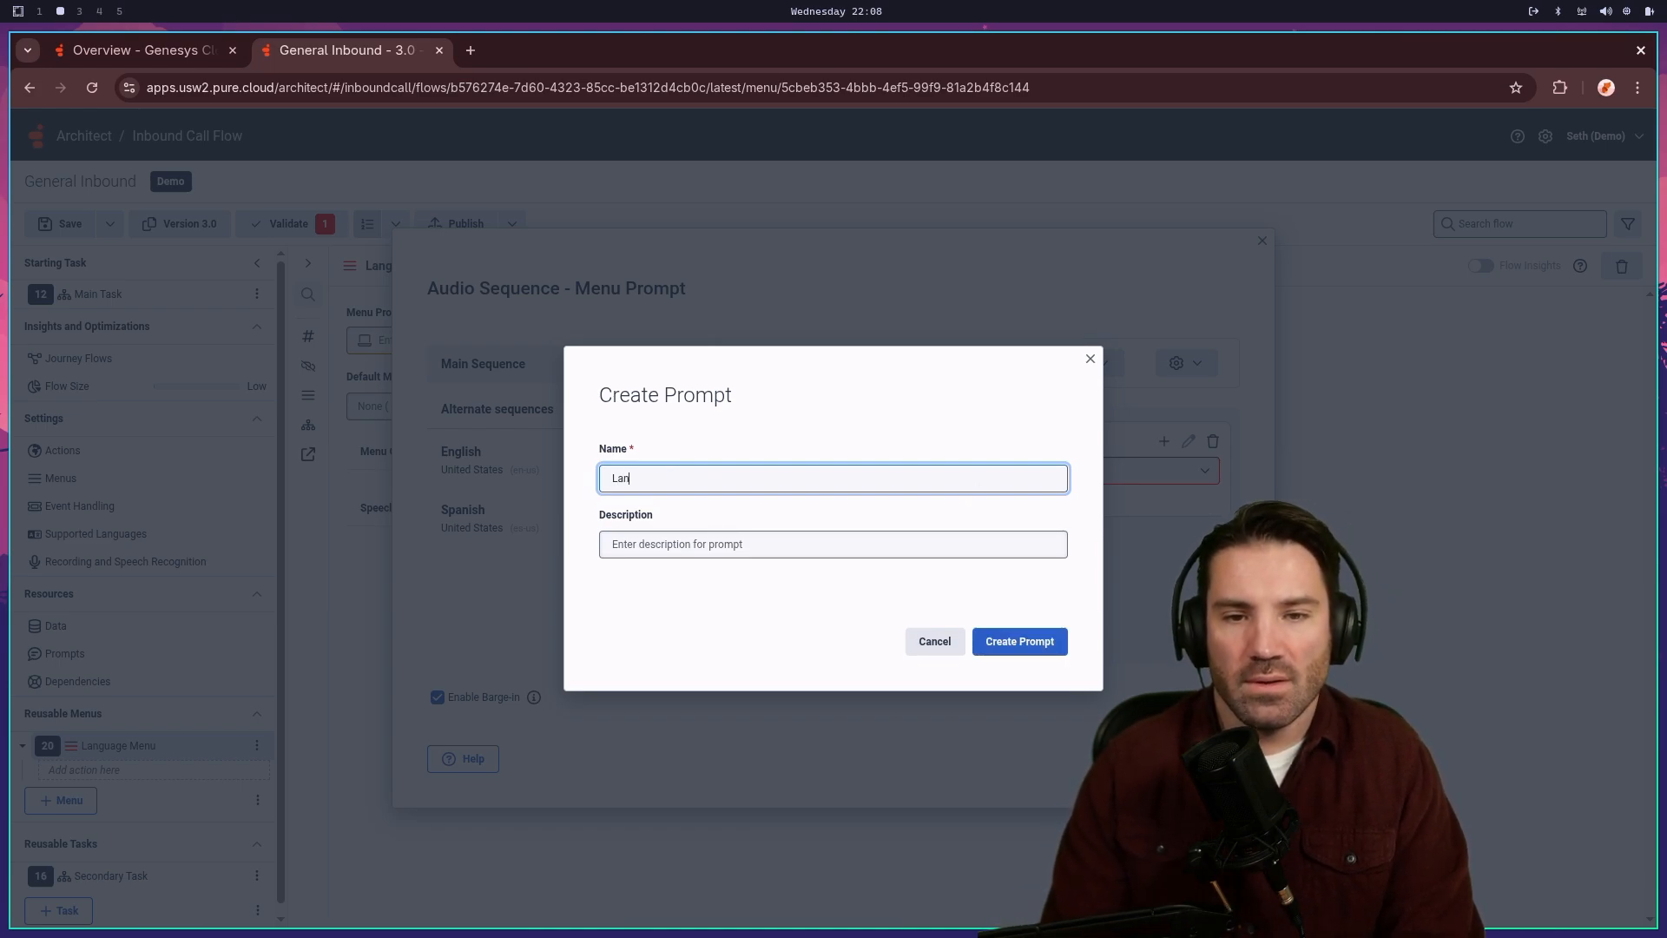
type("guageS")
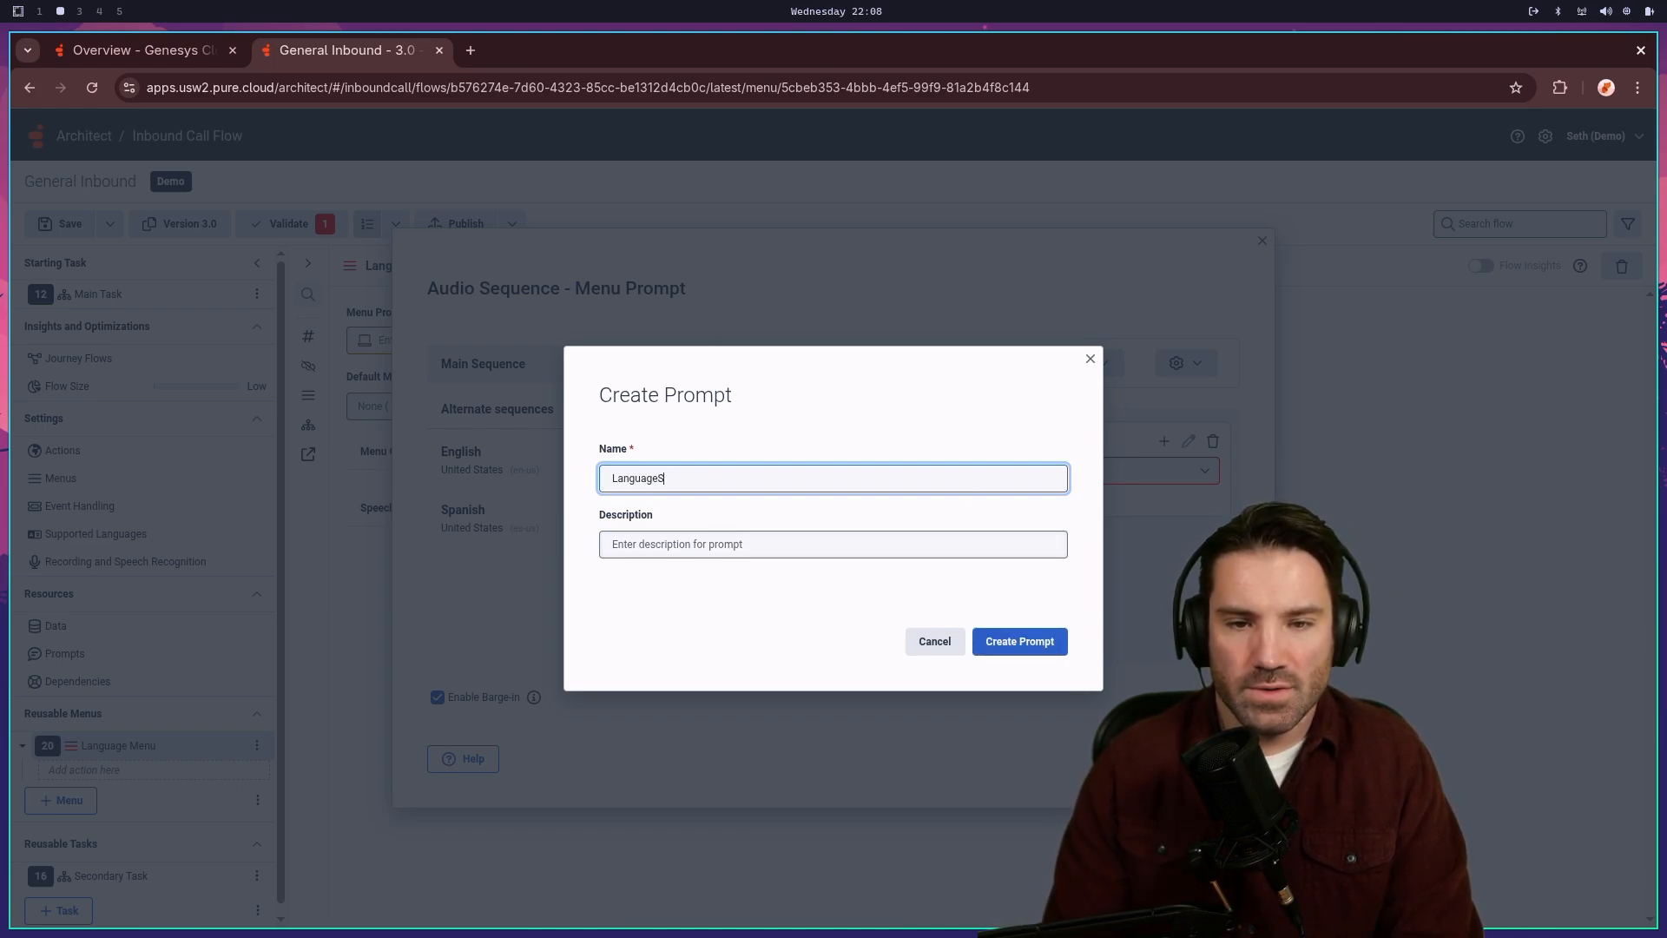
type("electionMenu")
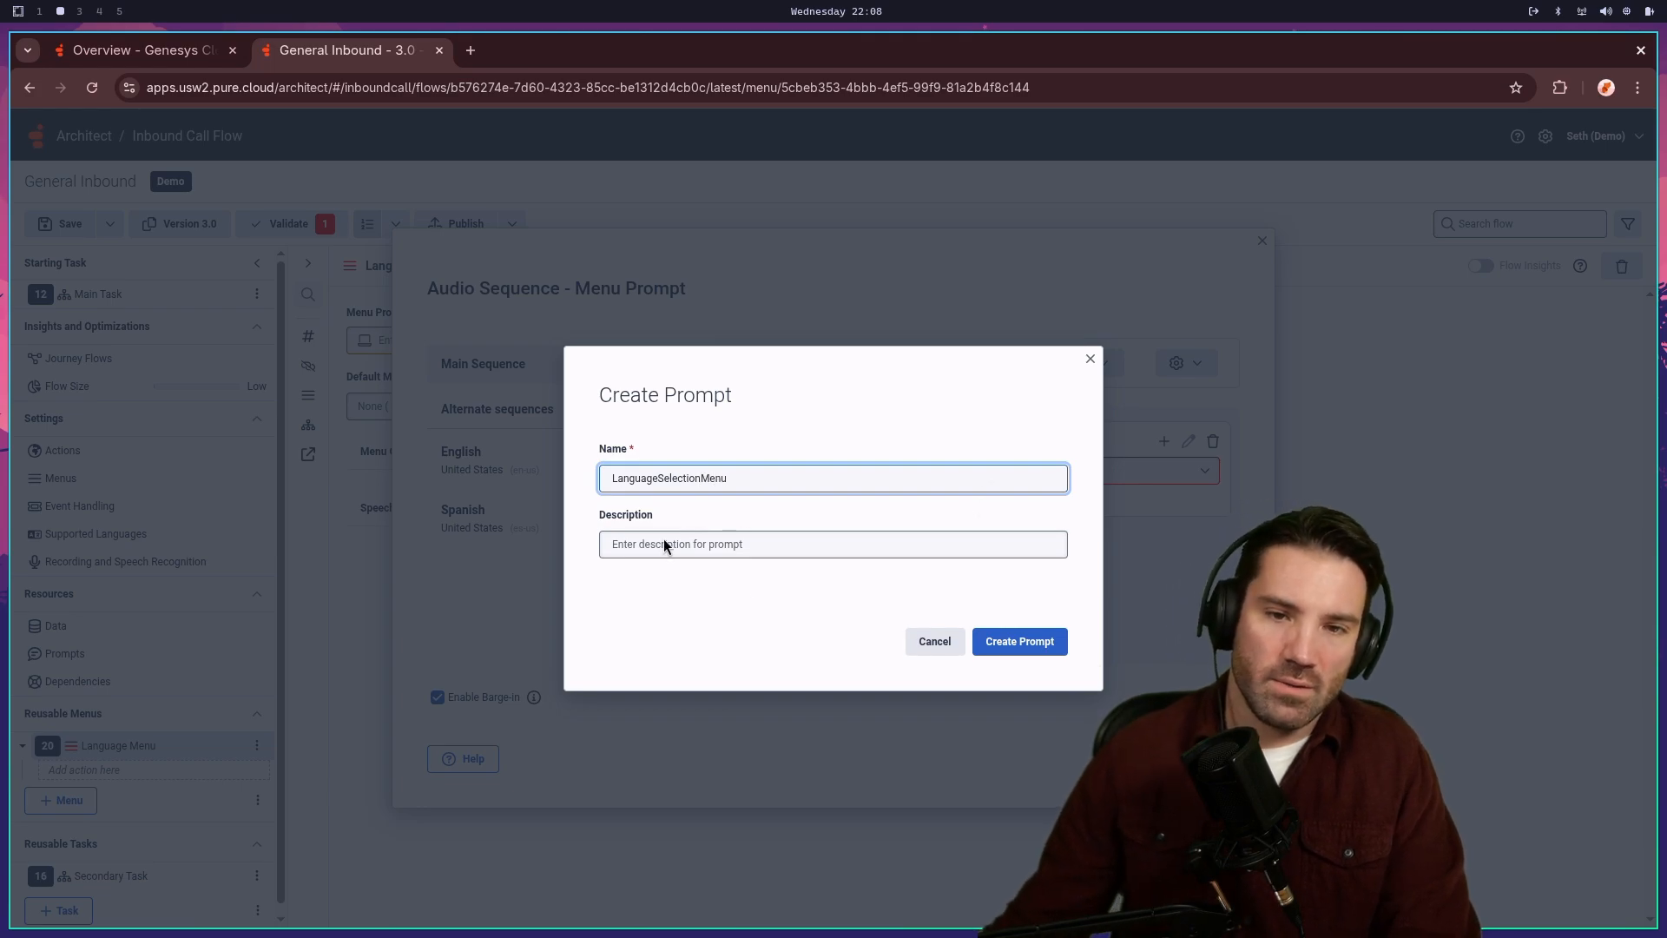
left_click(1032, 647)
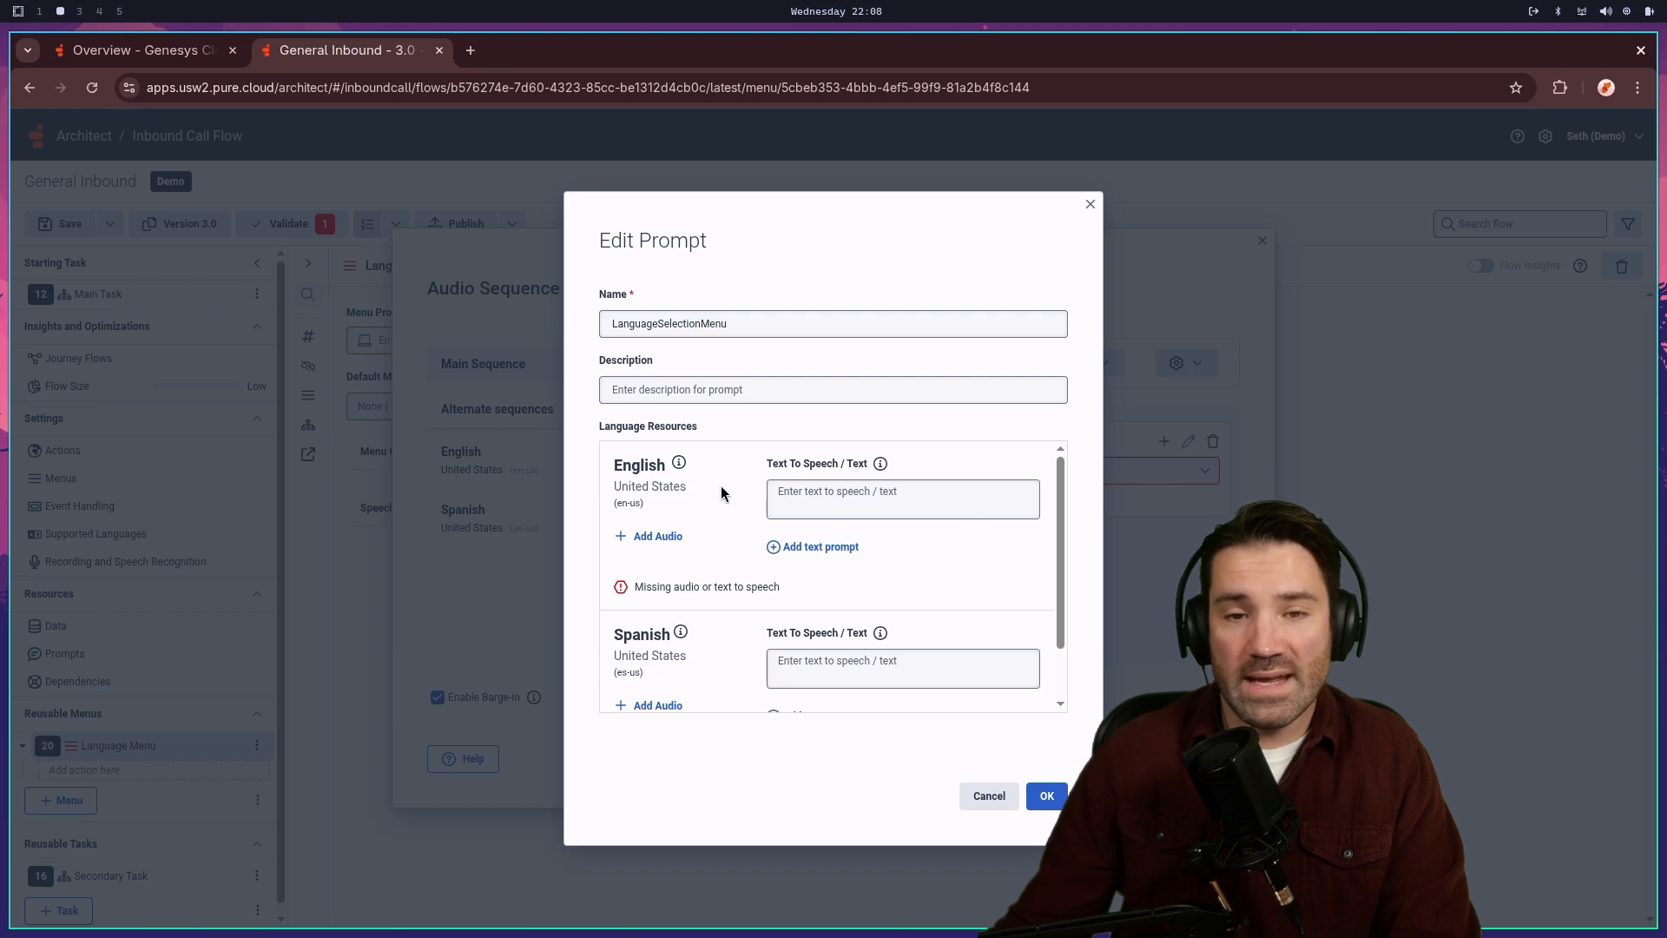
- Enter 'For Spanish please press 8 now' as the English and Spanish text-to-speech
left_click(840, 499)
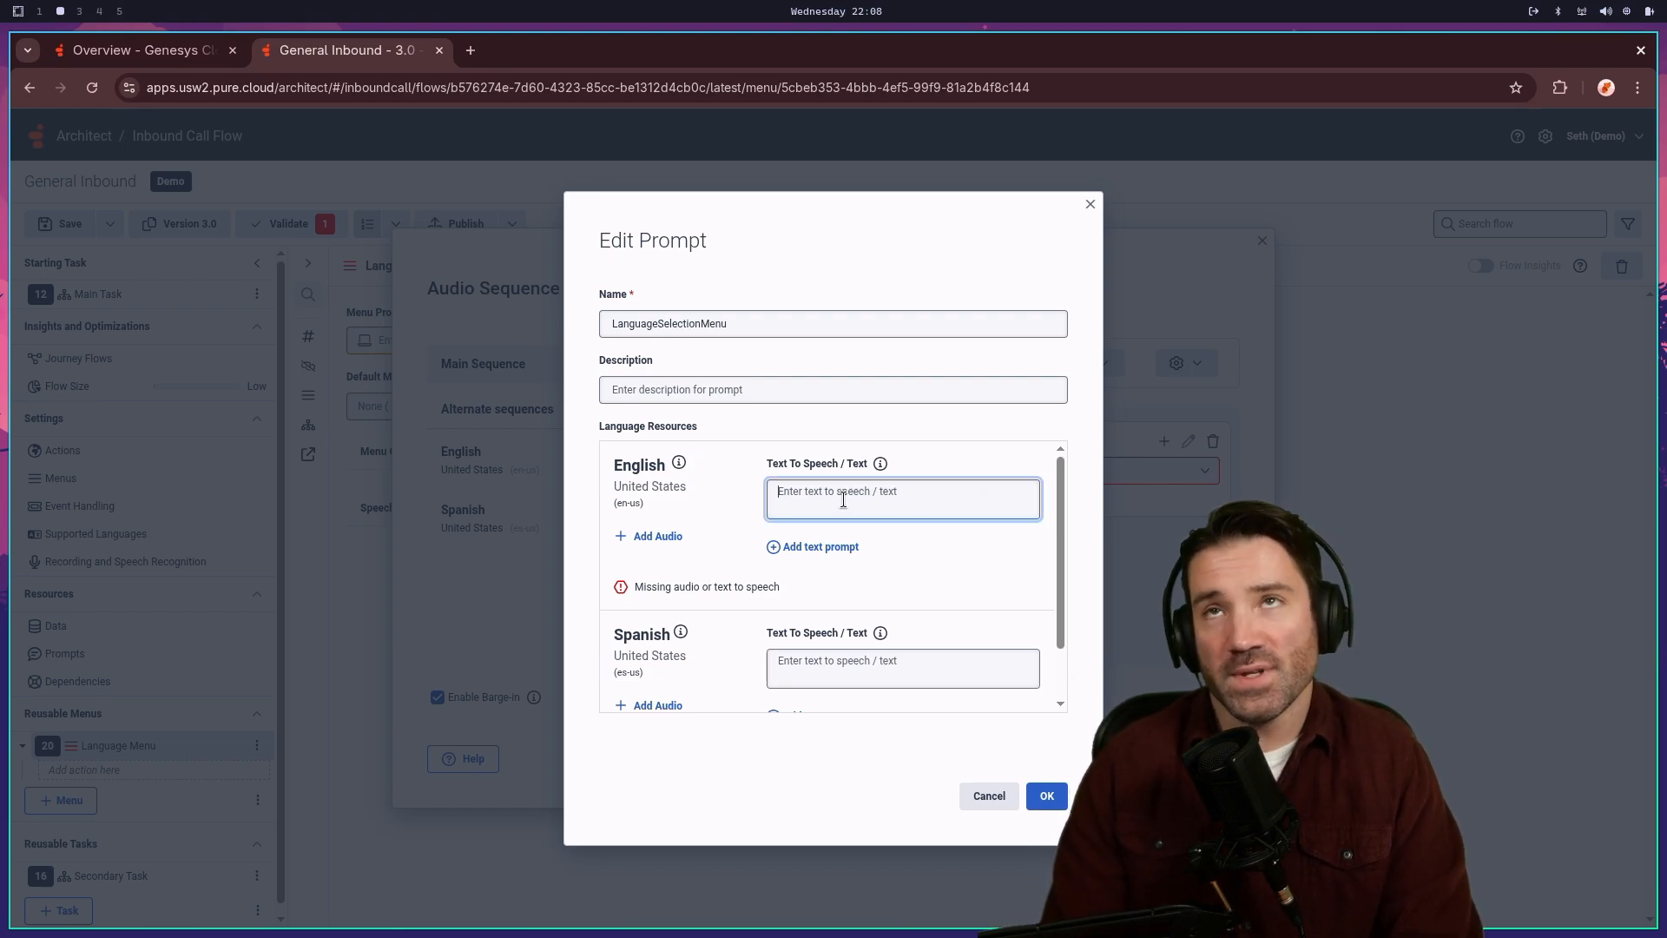
type("For Spanish please press")
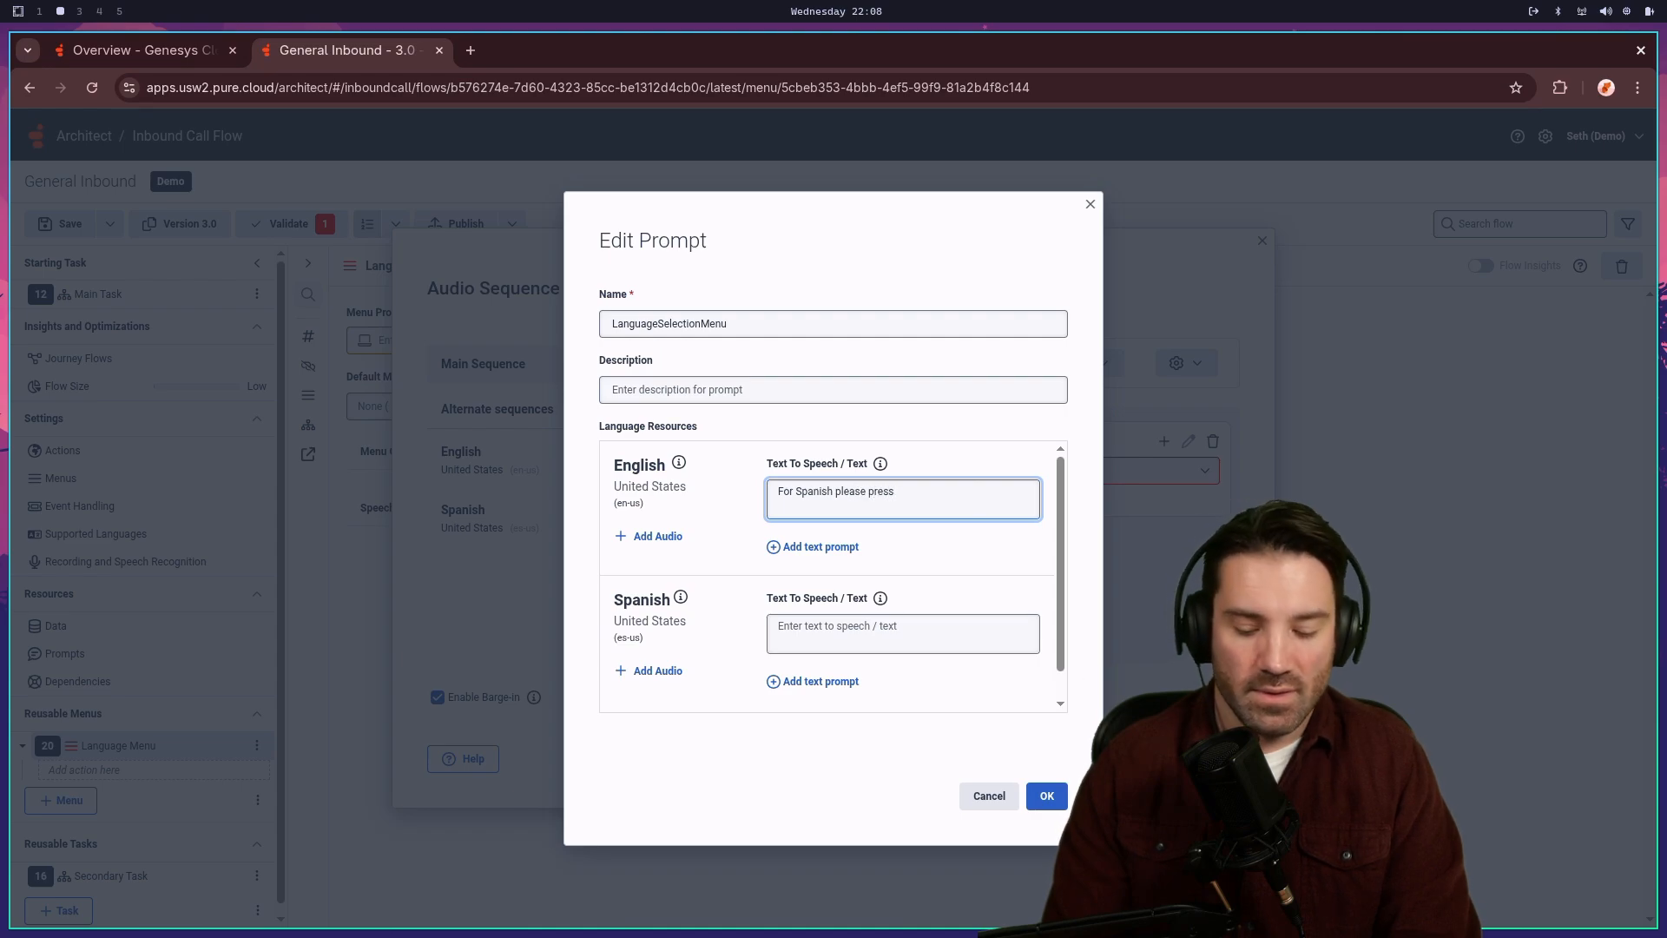
type("now")
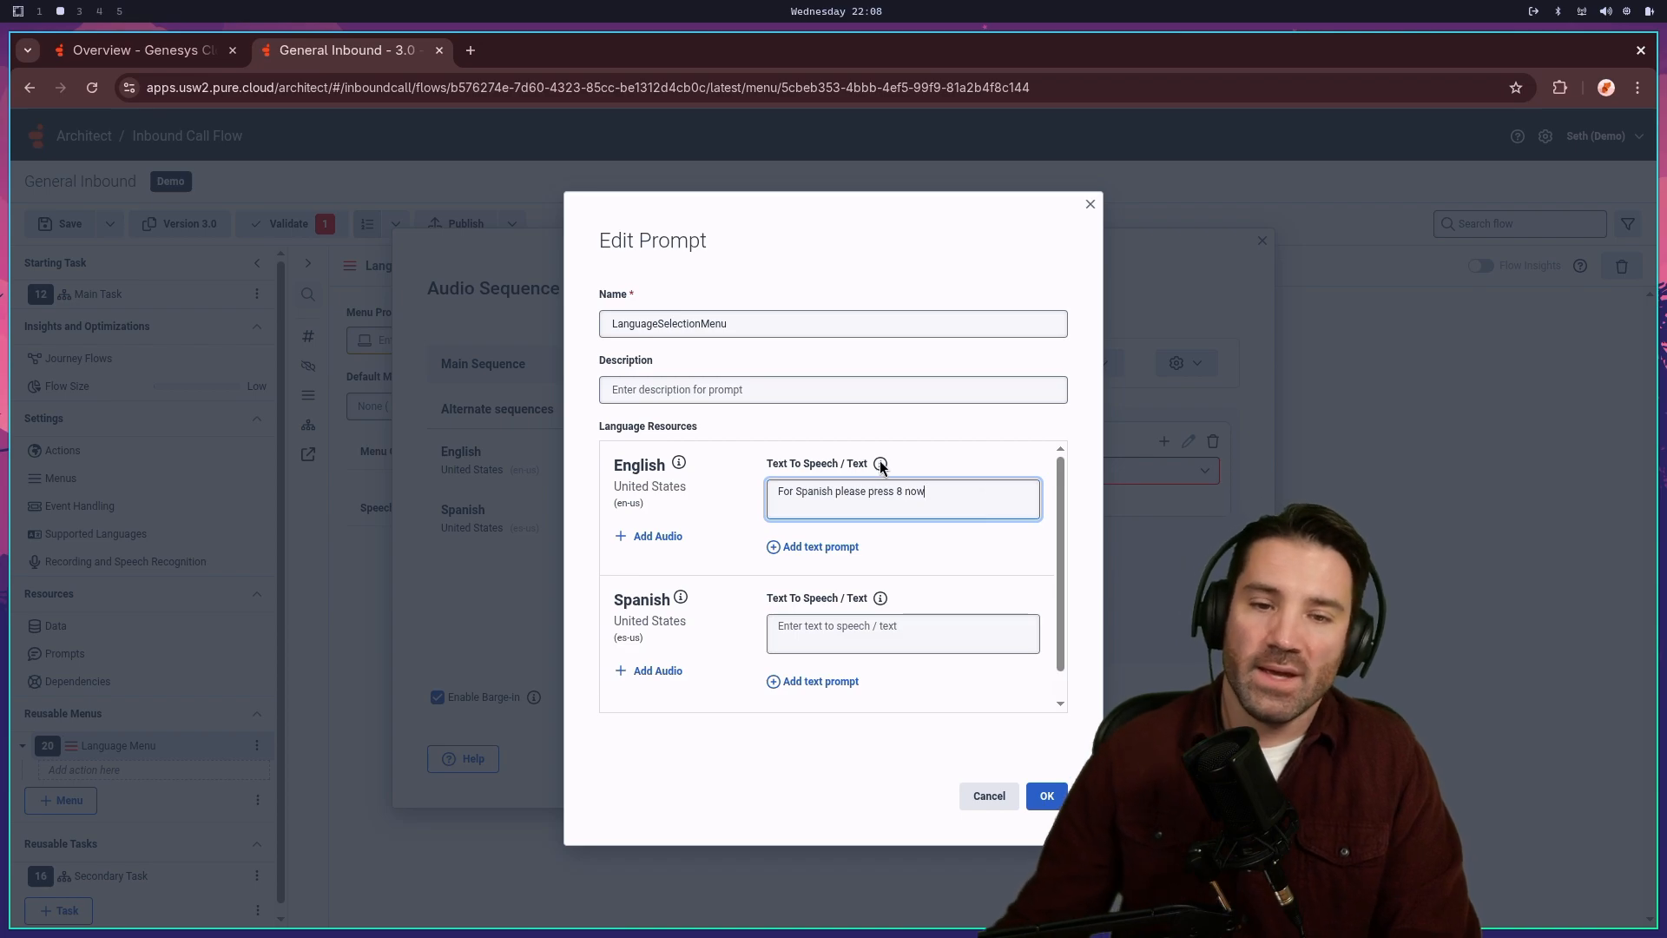
left_click_drag(970, 505, 661, 472)
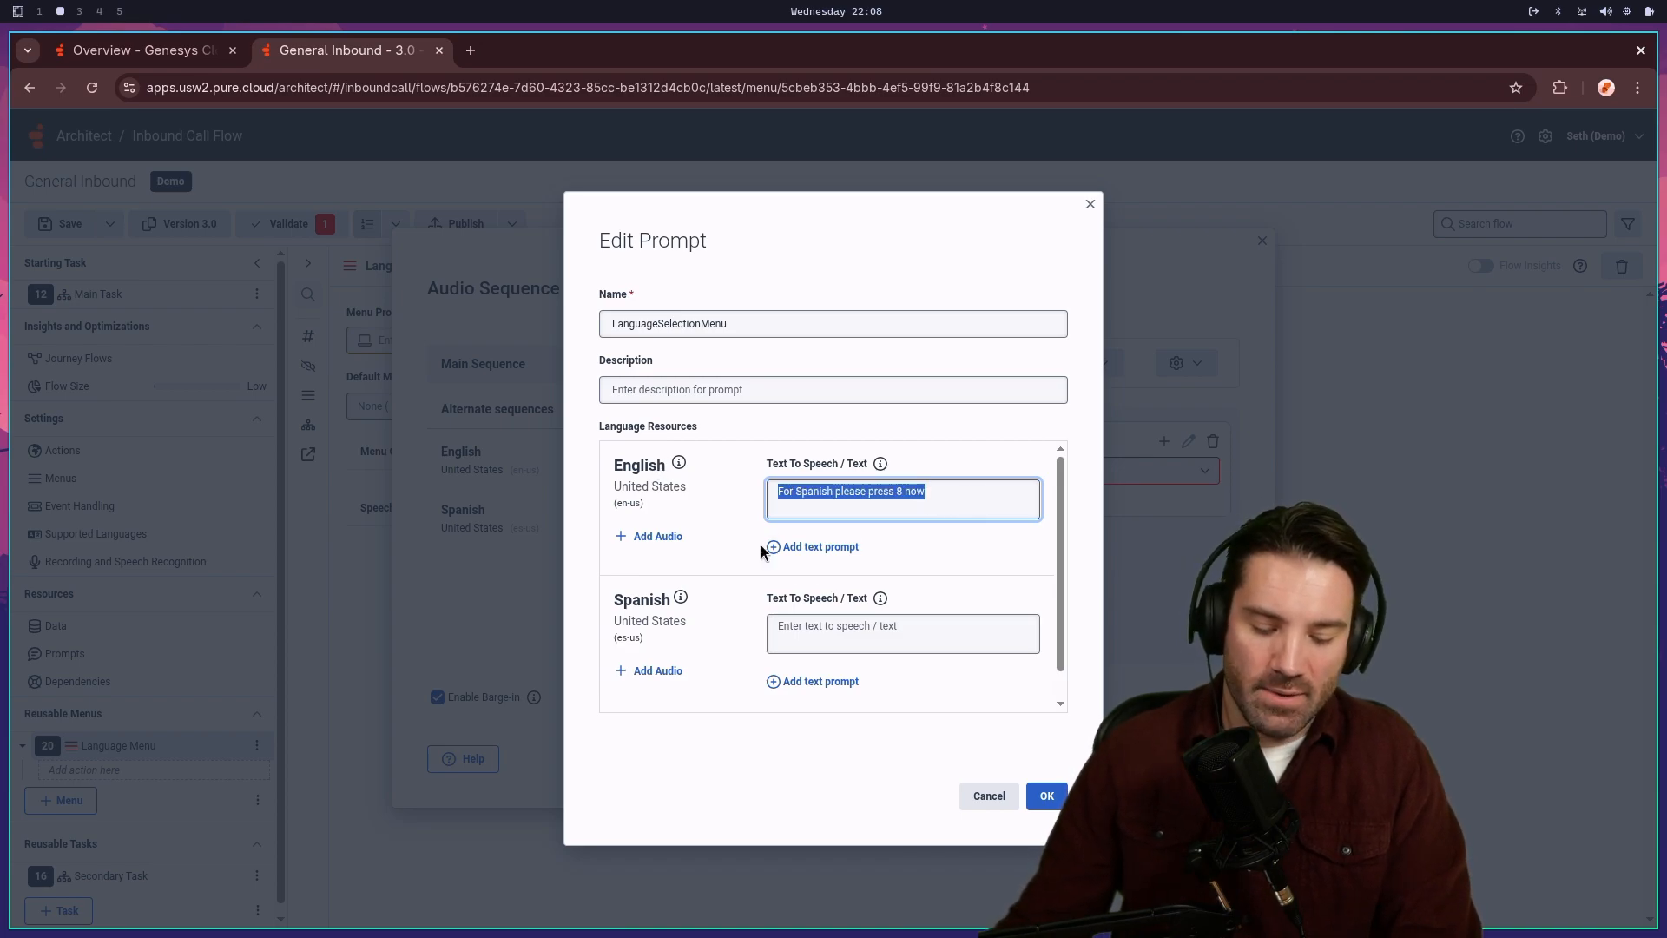
key("ctrl+c")
left_click(837, 627)
key("ctrl+v")
left_click(977, 497)
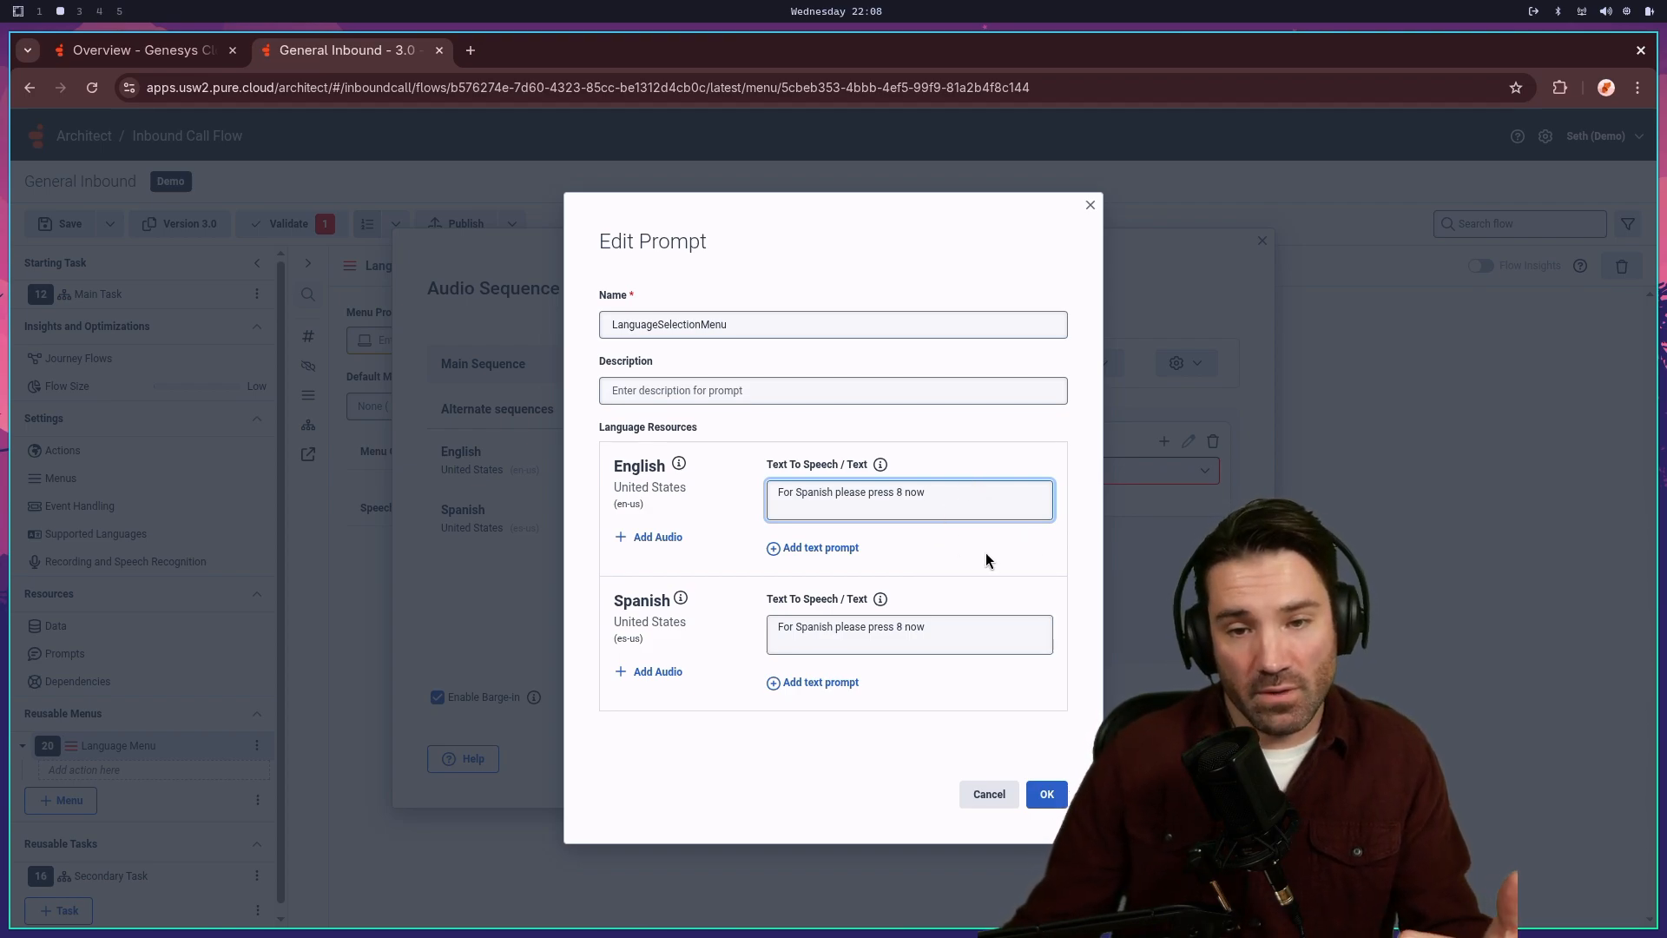
left_click(1049, 794)
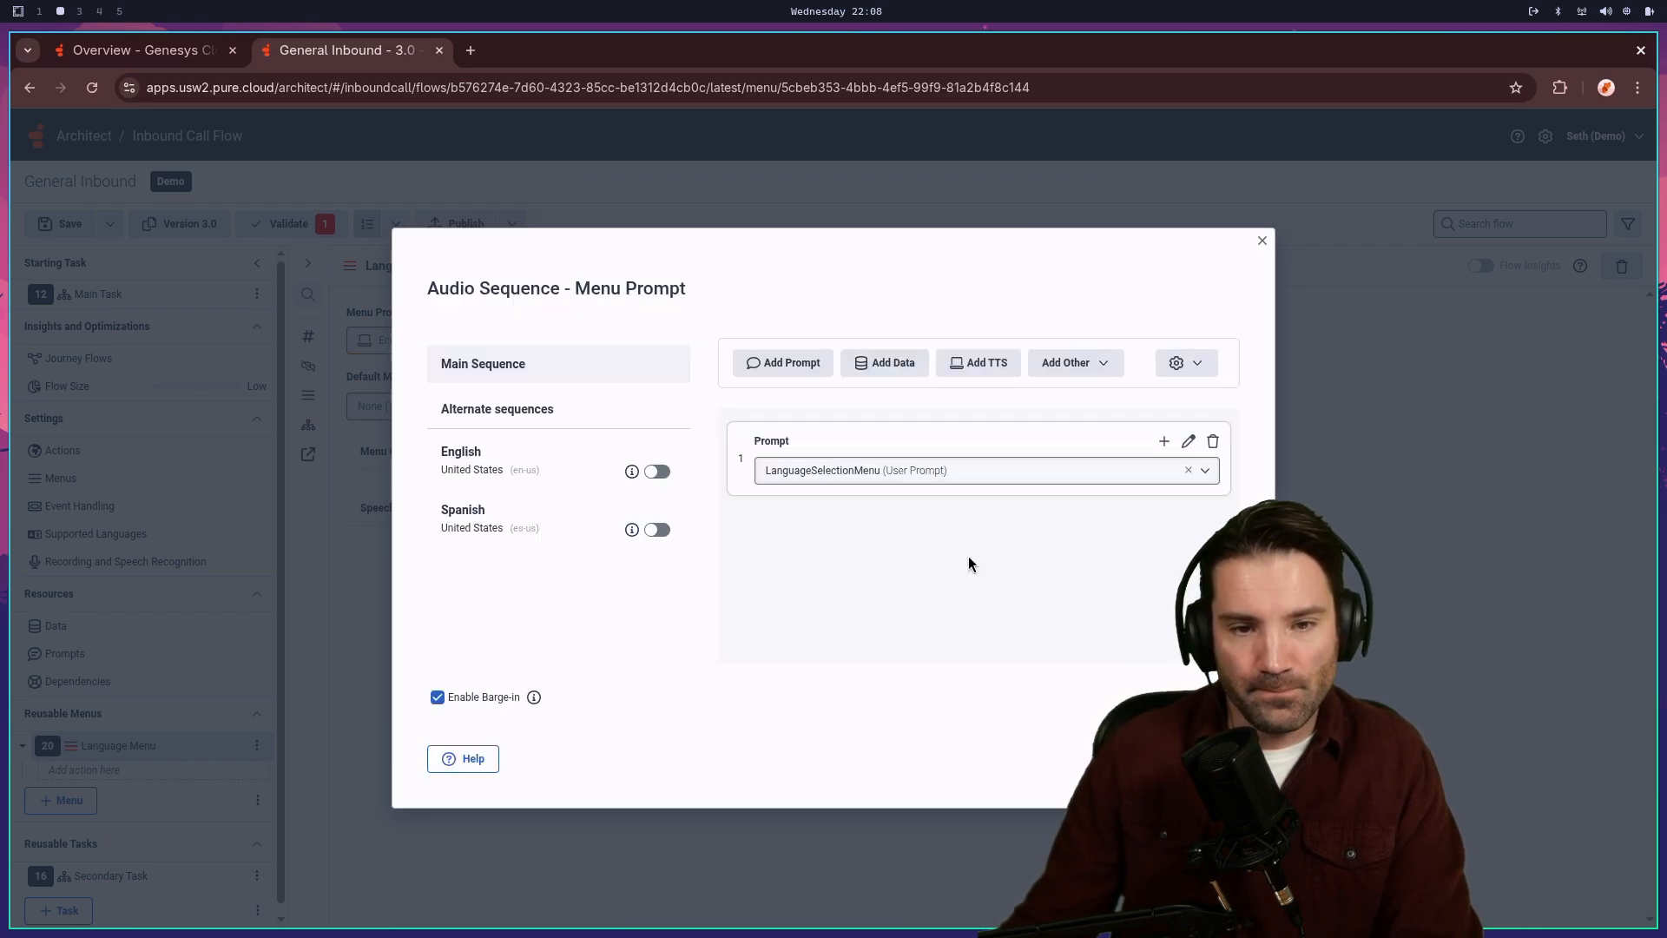
- Close the menu prompt sequence and add a first task choice, New Task 1, to Language Menu
left_click(1147, 759)
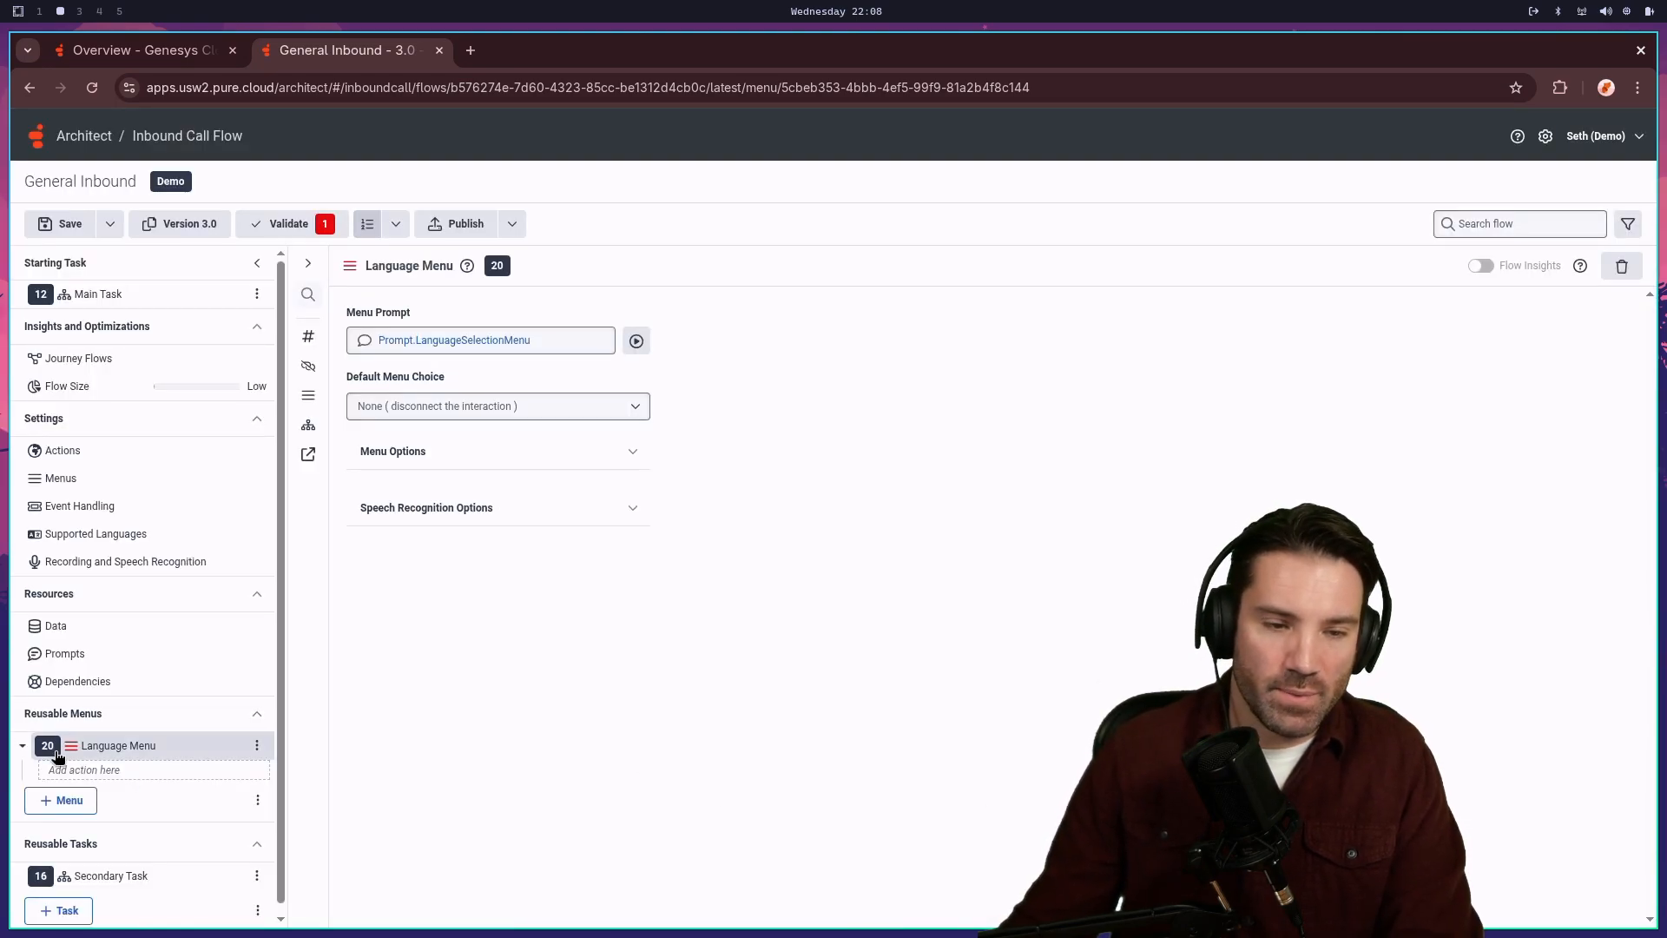
left_click(104, 772)
mouse_move(101, 796)
mouse_move(327, 763)
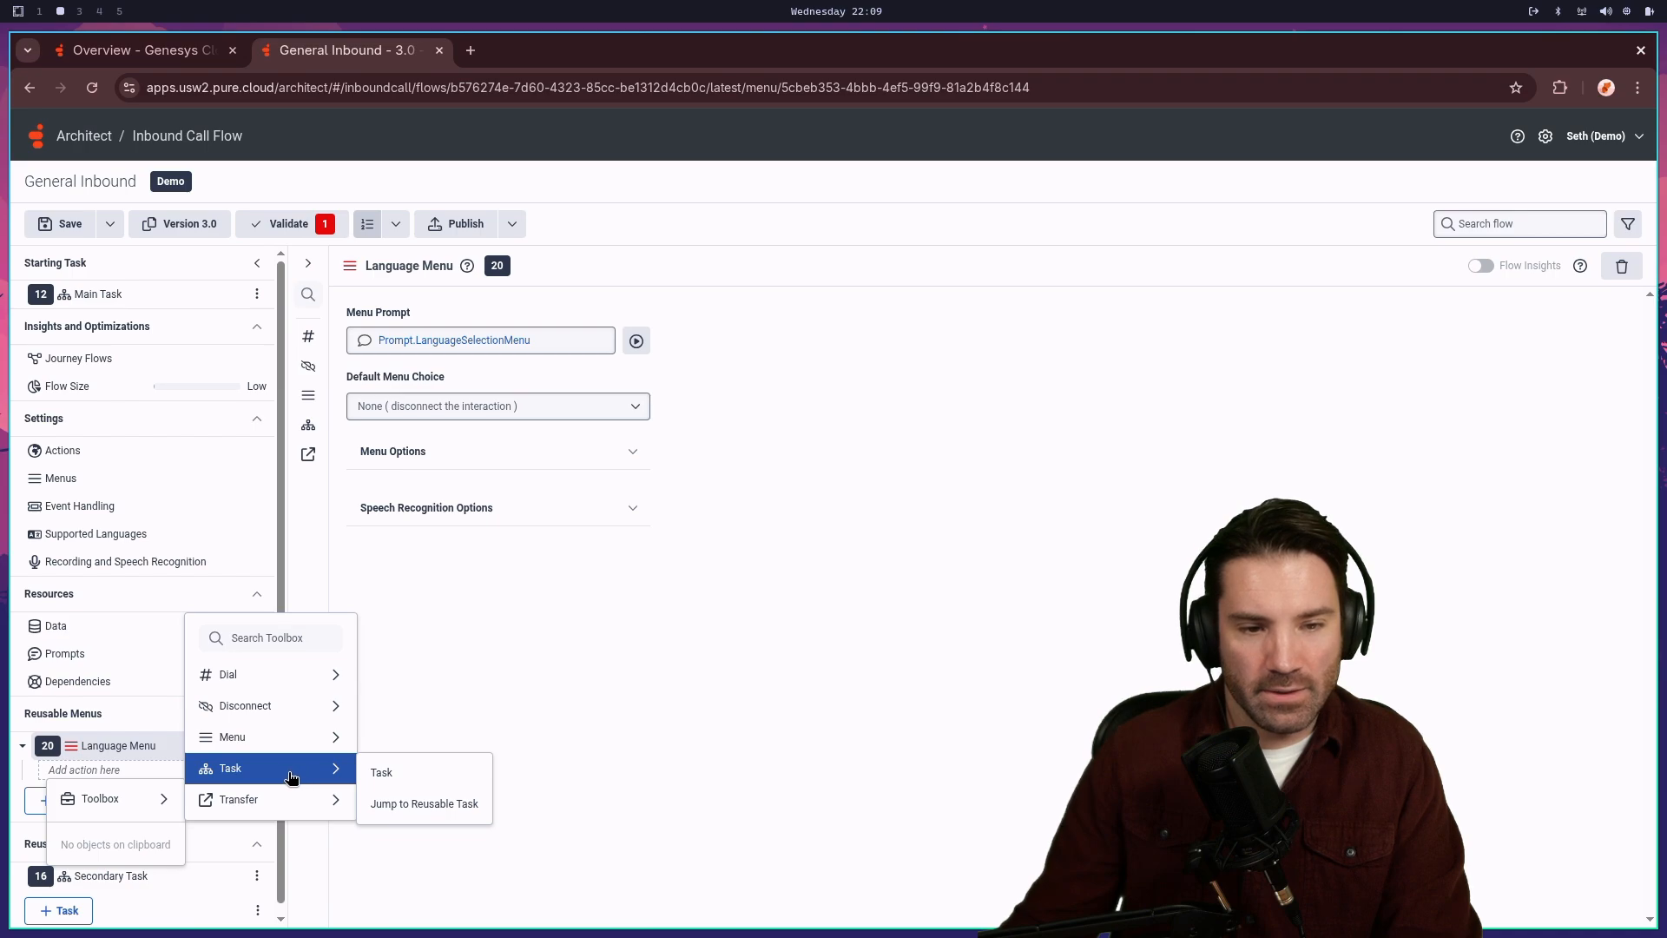
left_click(382, 772)
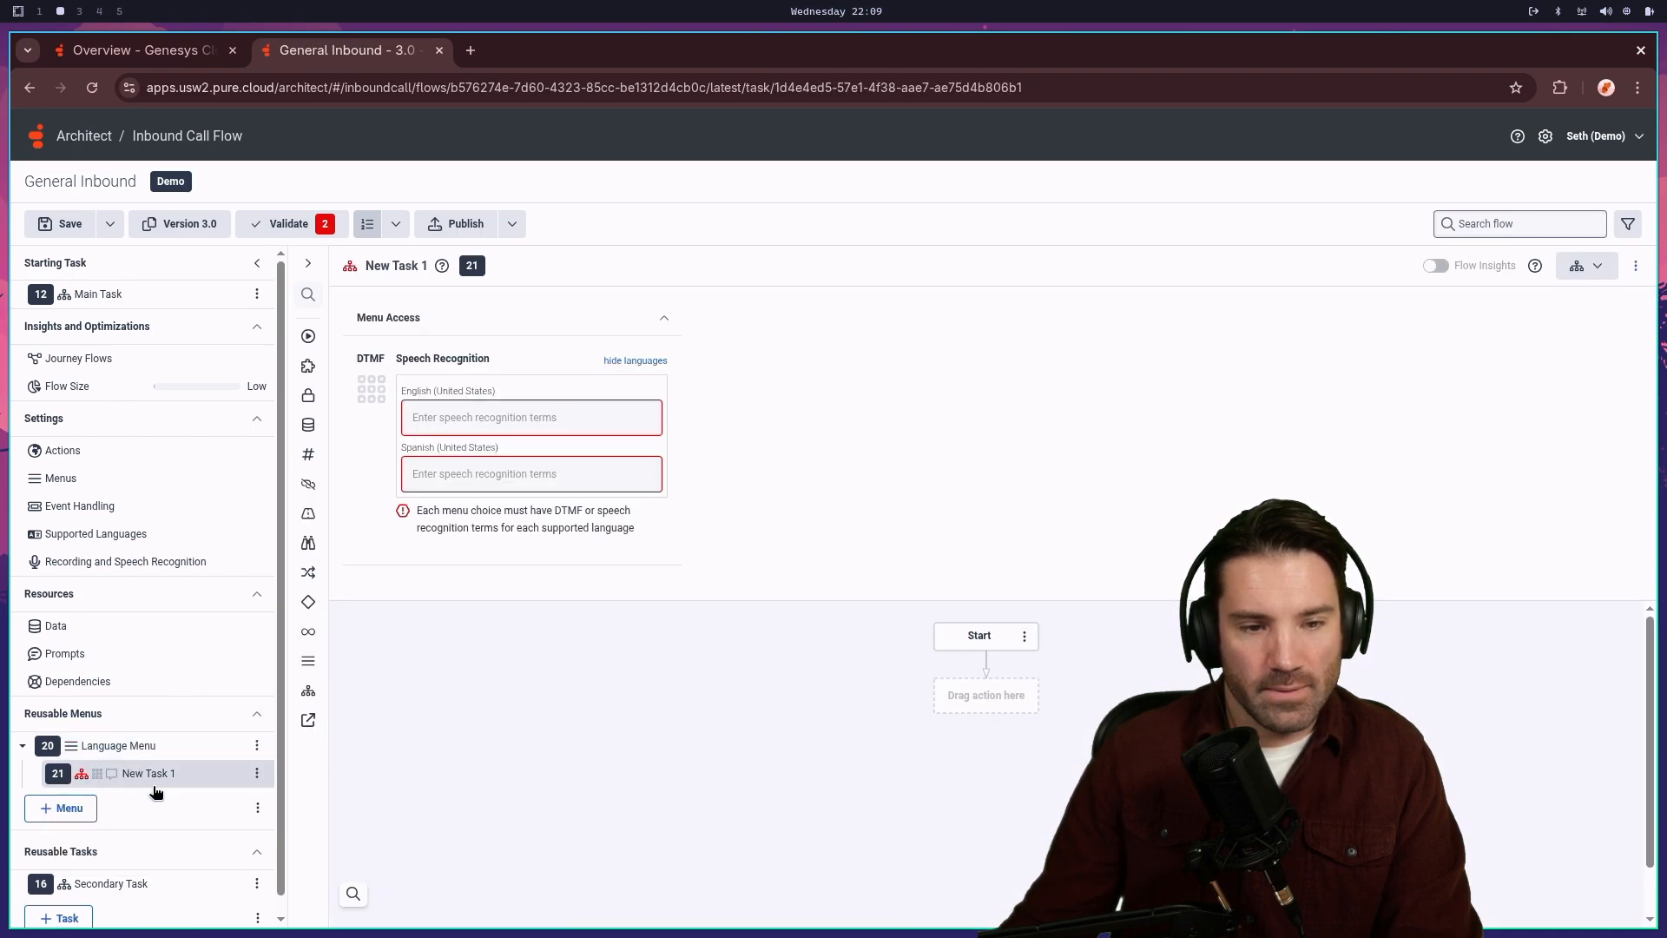
- Add a second task choice, New Task 2, to Language Menu
left_click(257, 745)
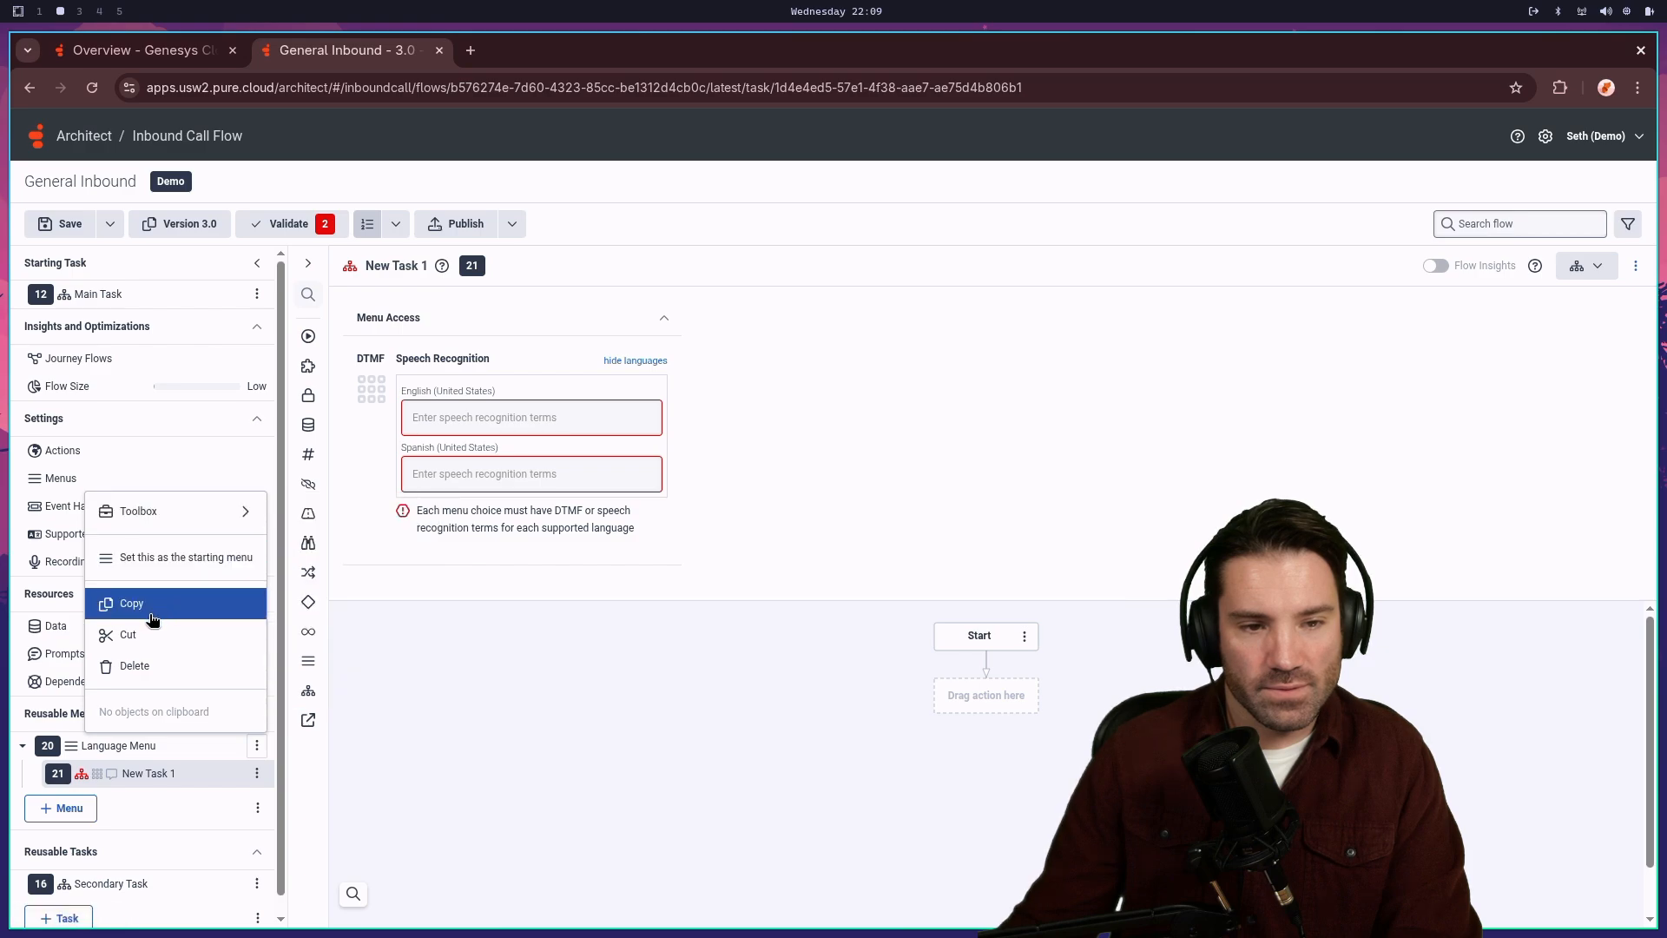
mouse_move(174, 504)
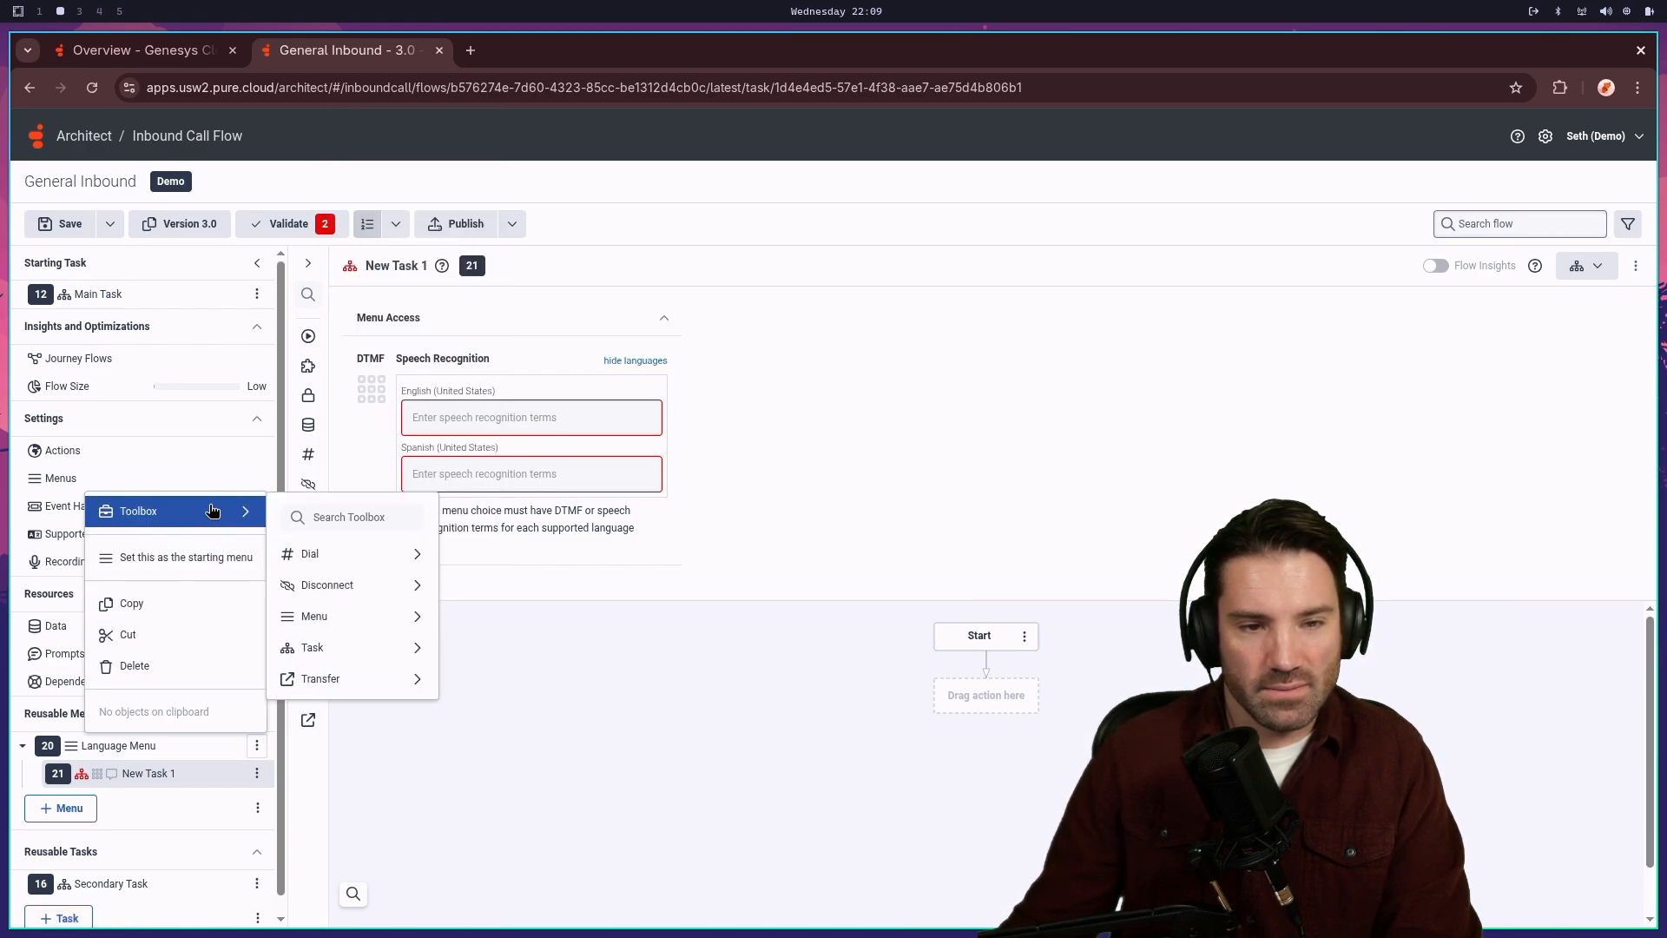
mouse_move(364, 647)
left_click(464, 653)
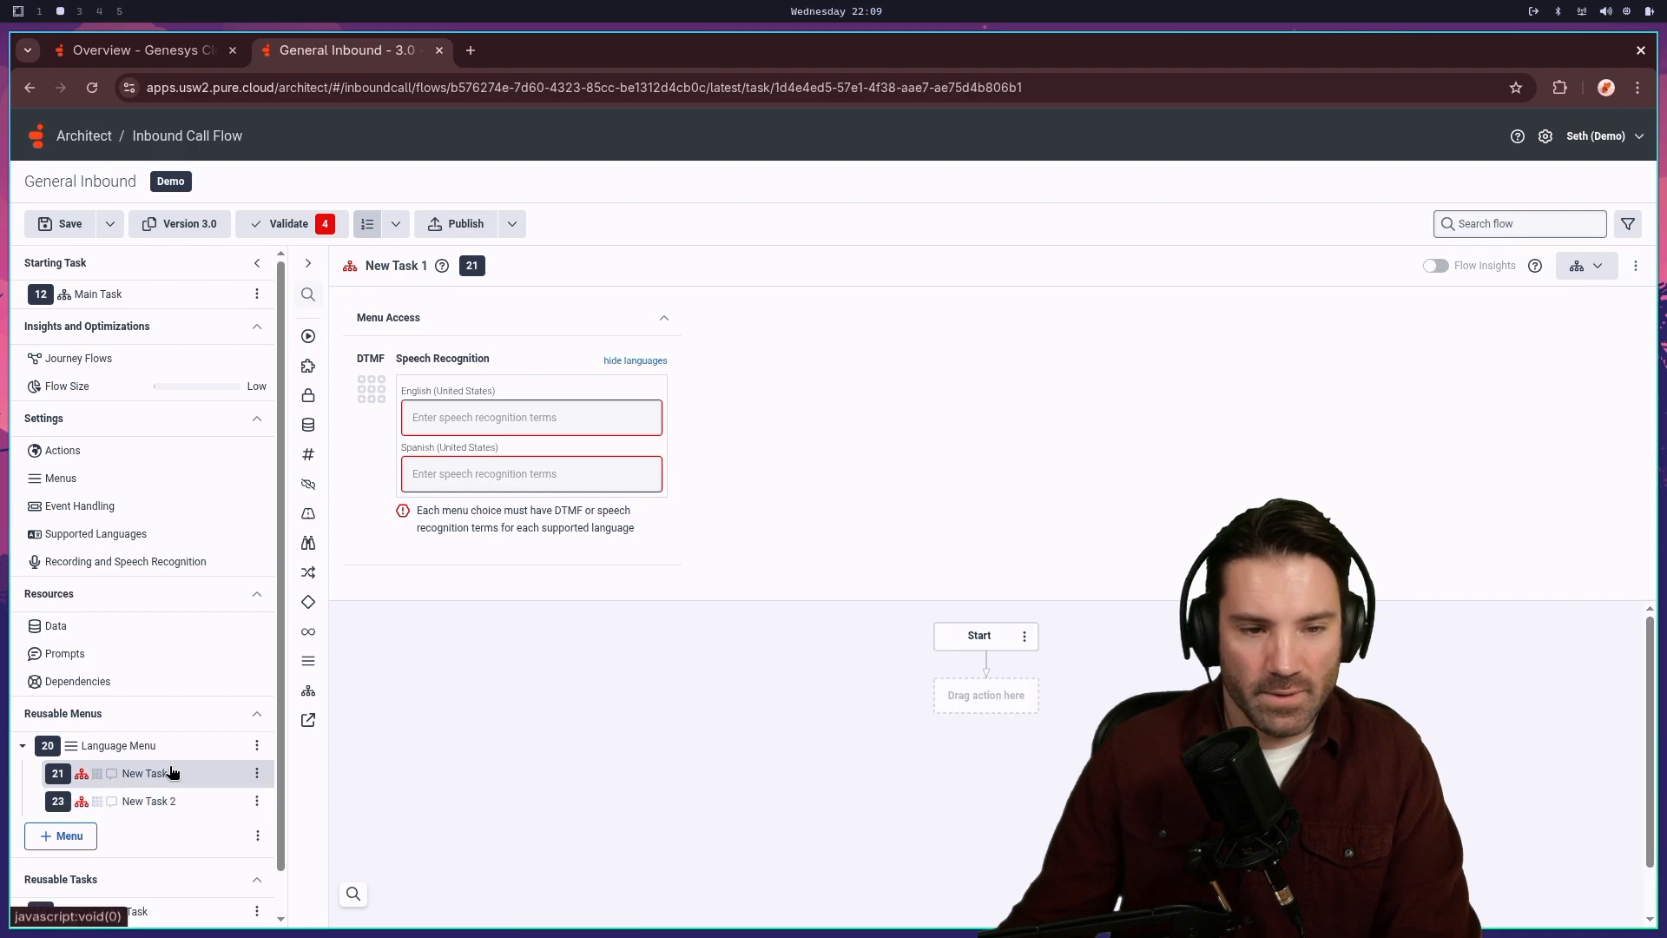
left_click(374, 390)
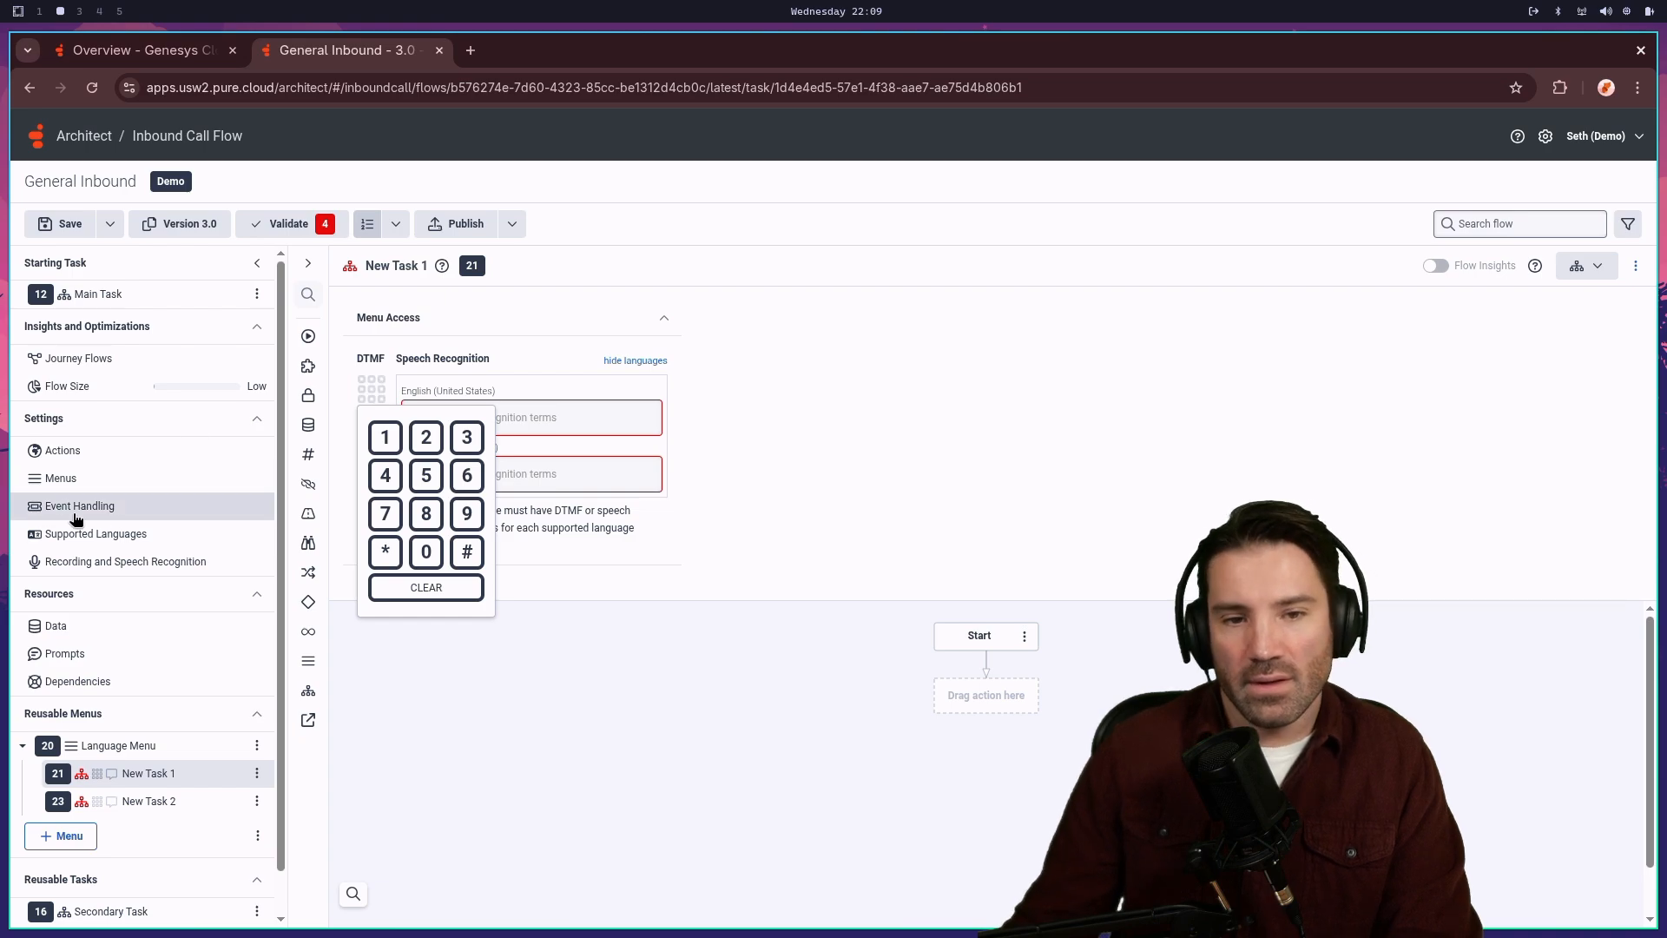
- Assign DTMF key # to New Task 1 after first trying 9
left_click(467, 513)
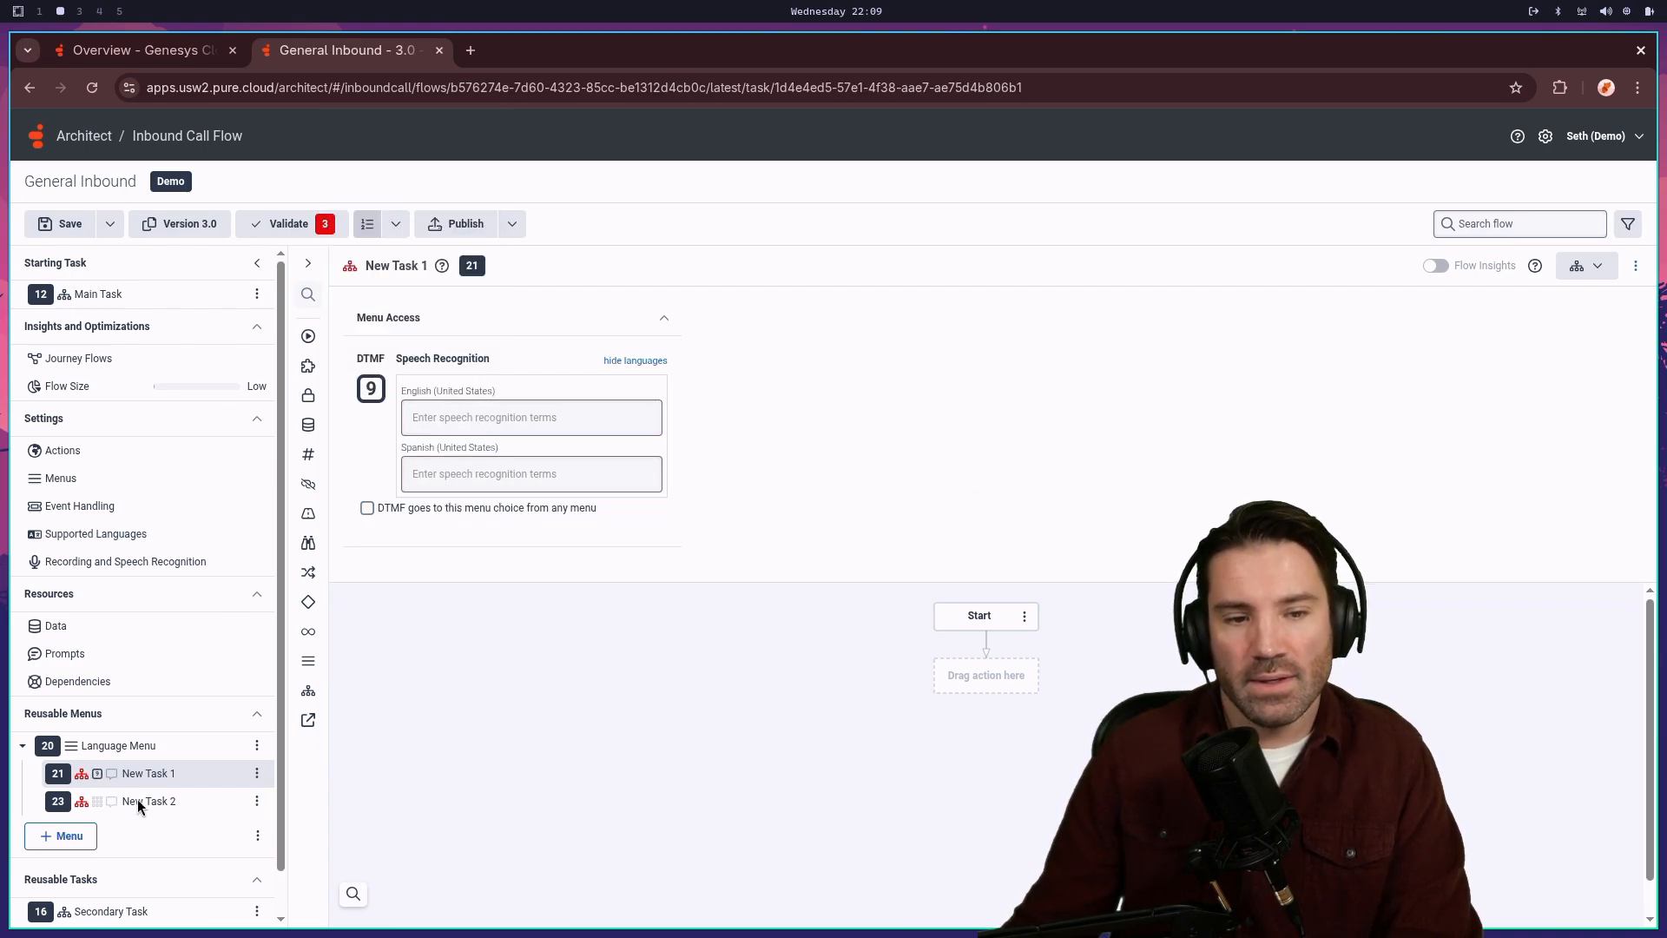
left_click(400, 269)
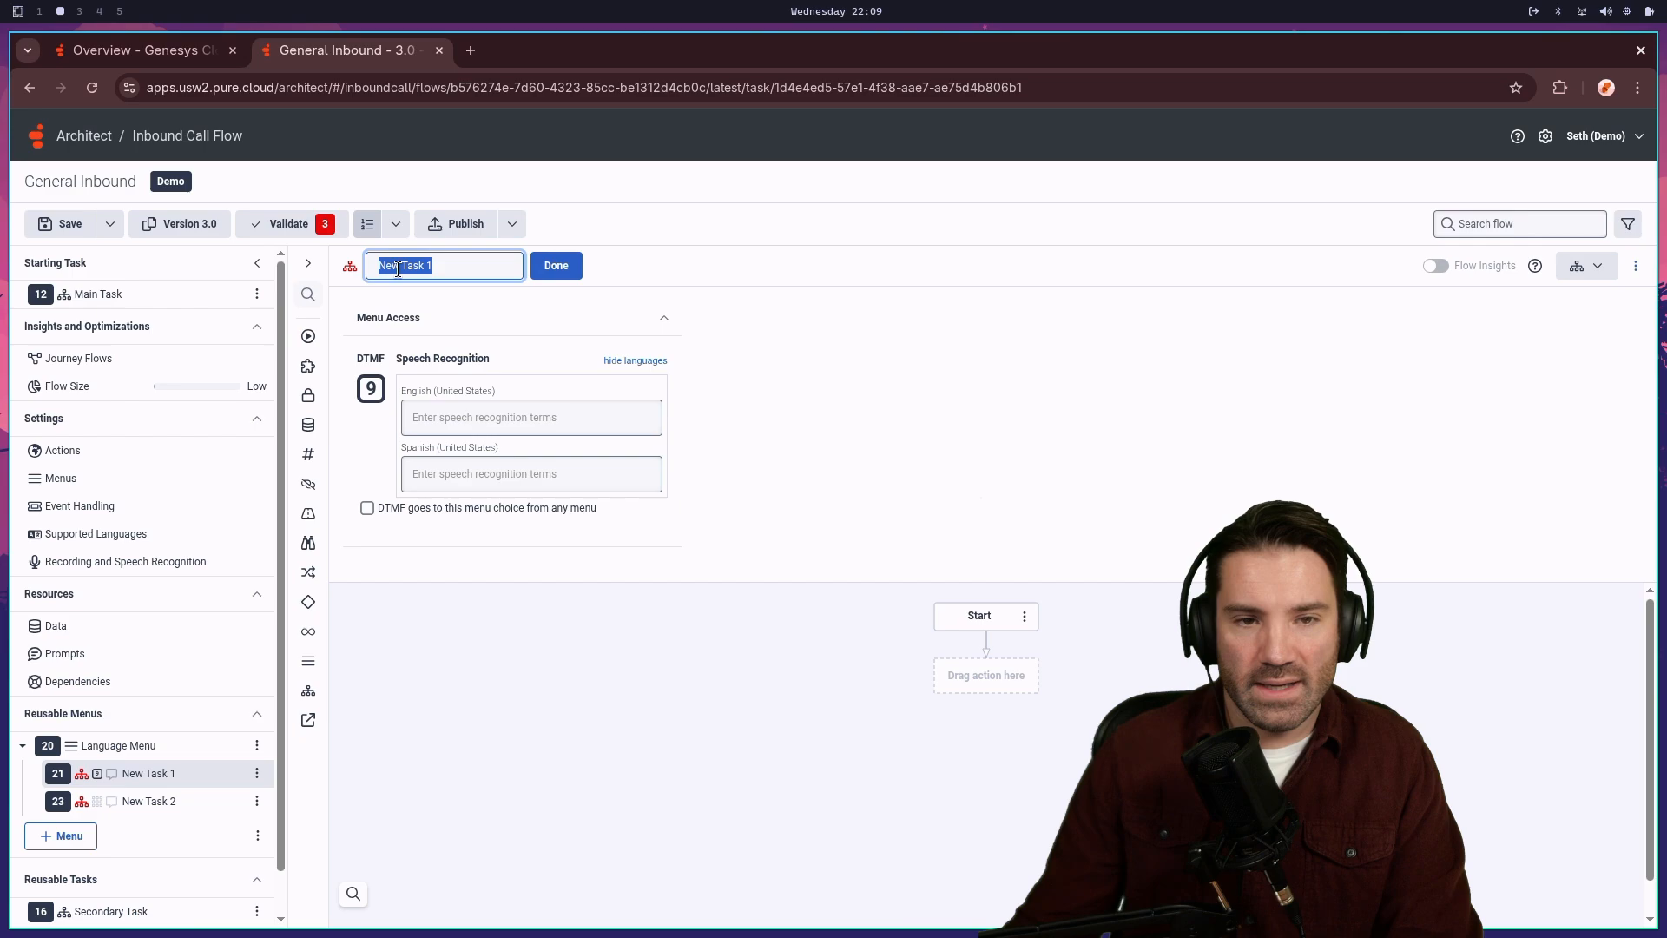
left_click(468, 271)
left_click(363, 388)
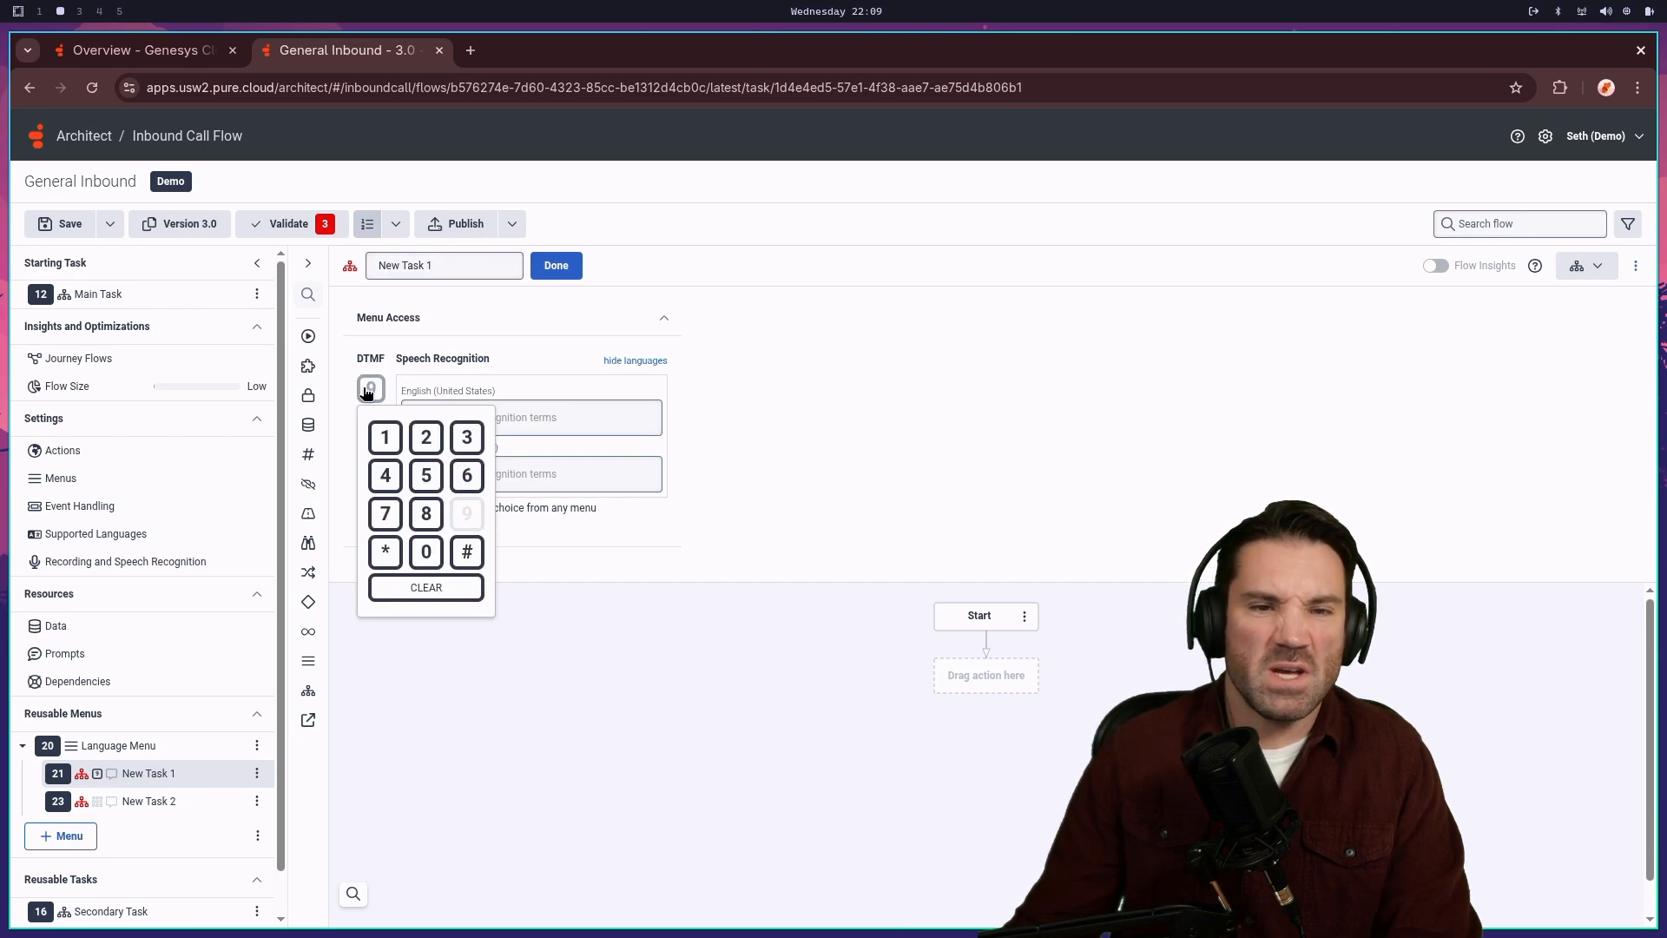
left_click(467, 553)
- Rename New Task 1 to 'English'
left_click(414, 264)
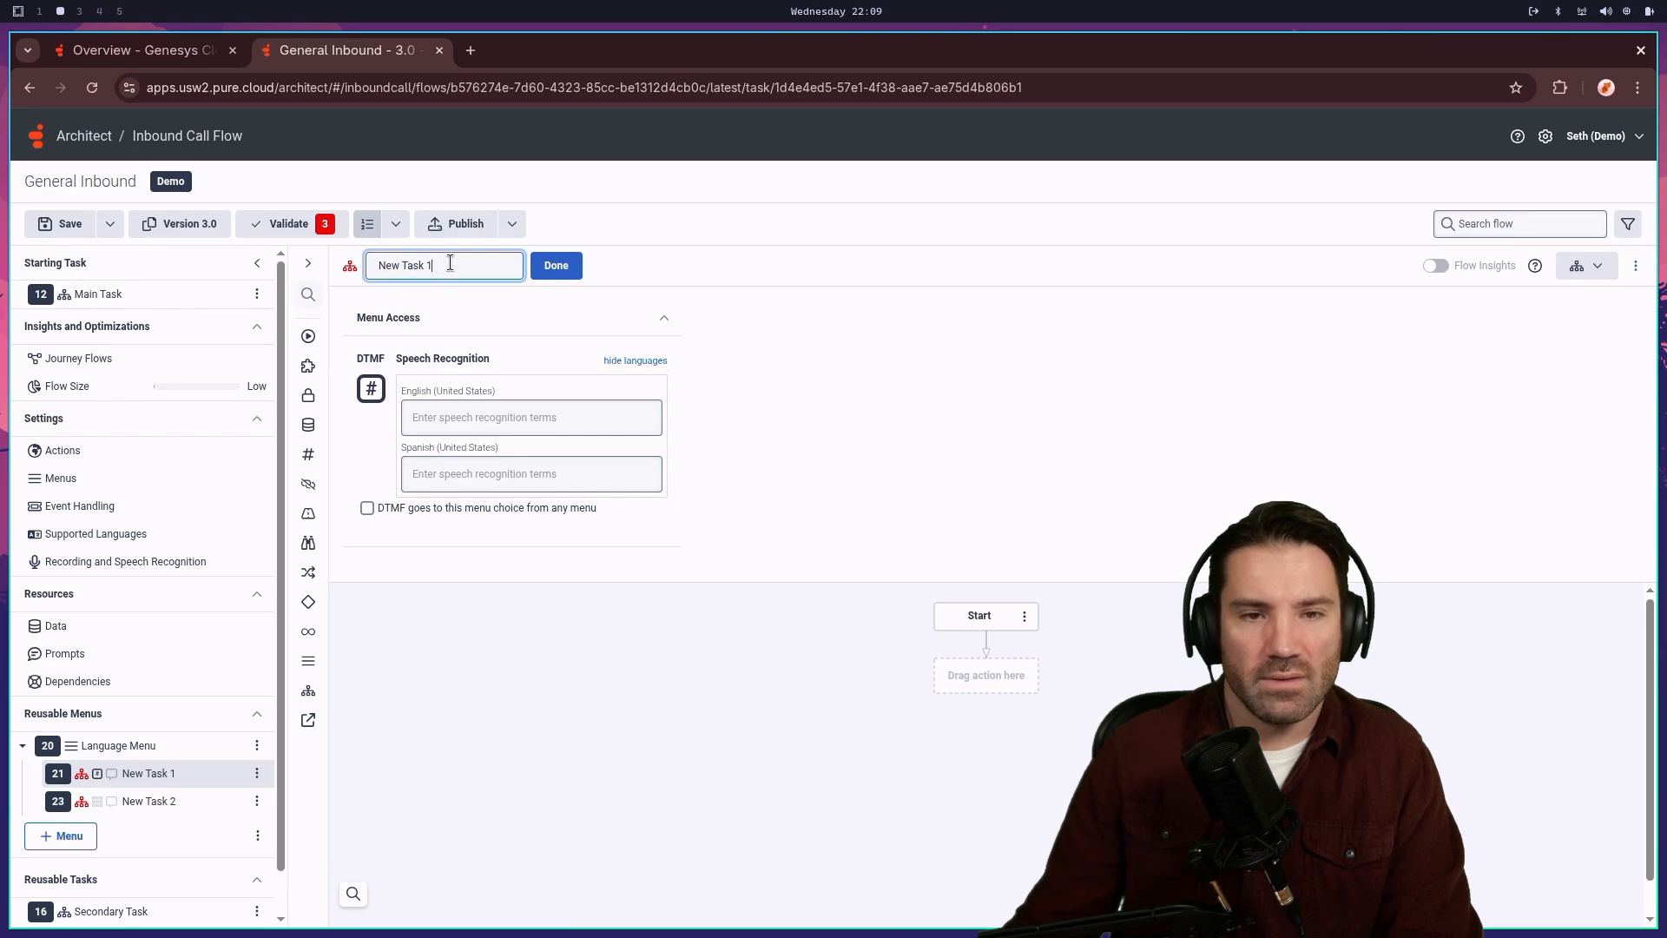
left_click_drag(449, 264, 351, 270)
mouse_move(352, 271)
type("English")
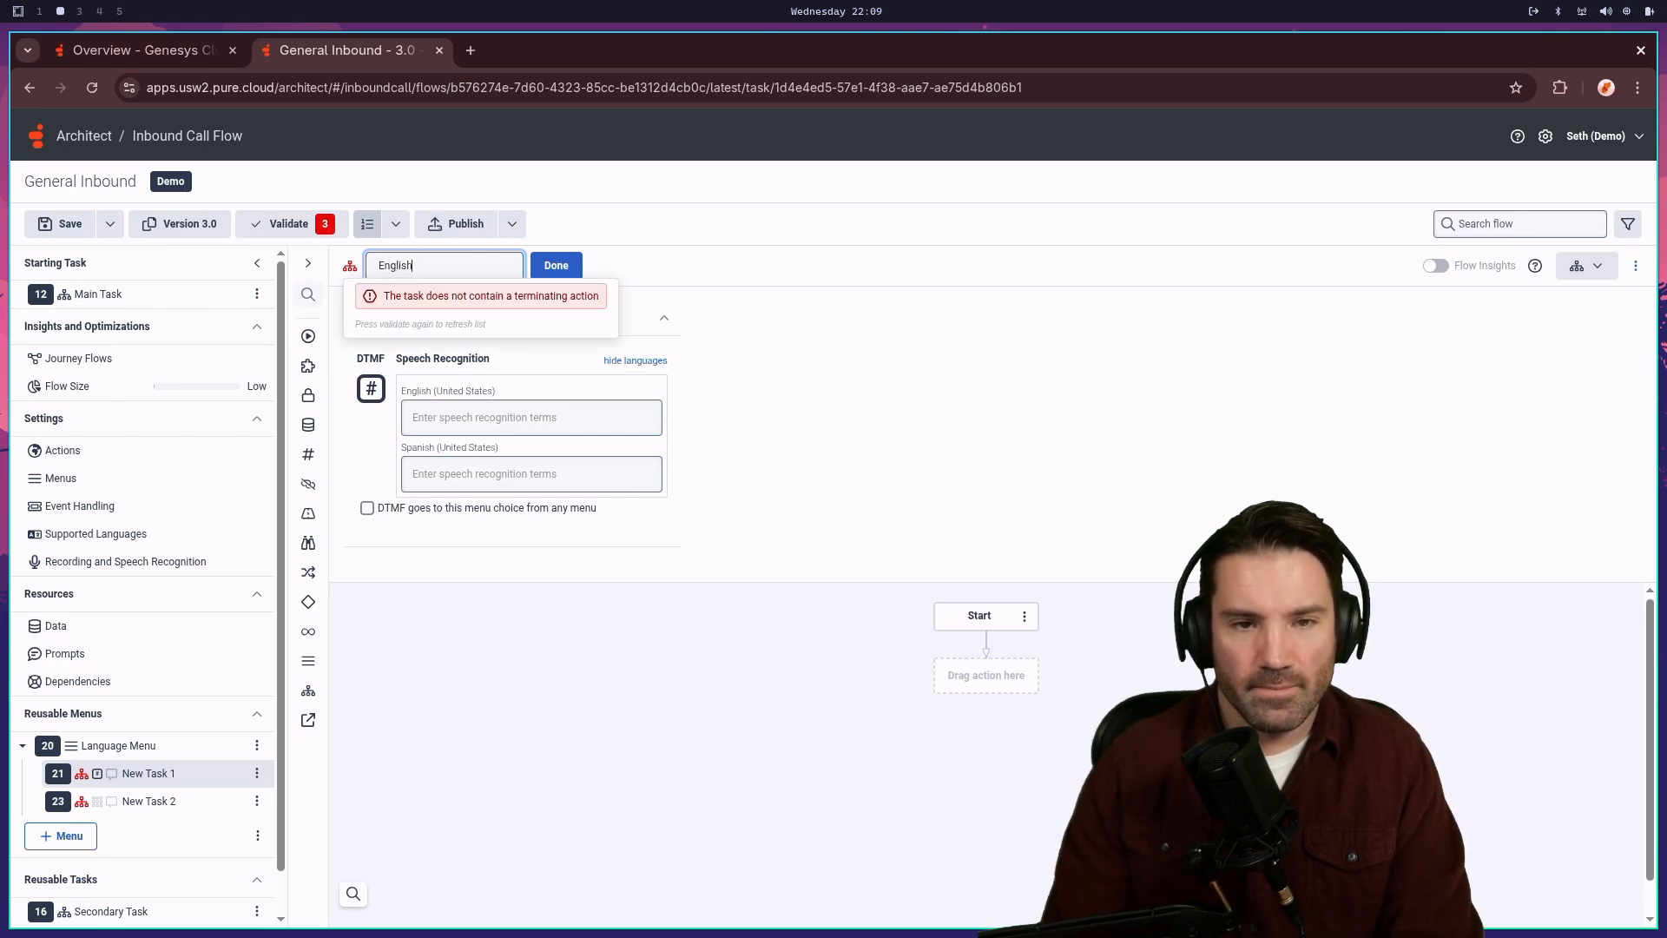
left_click(557, 268)
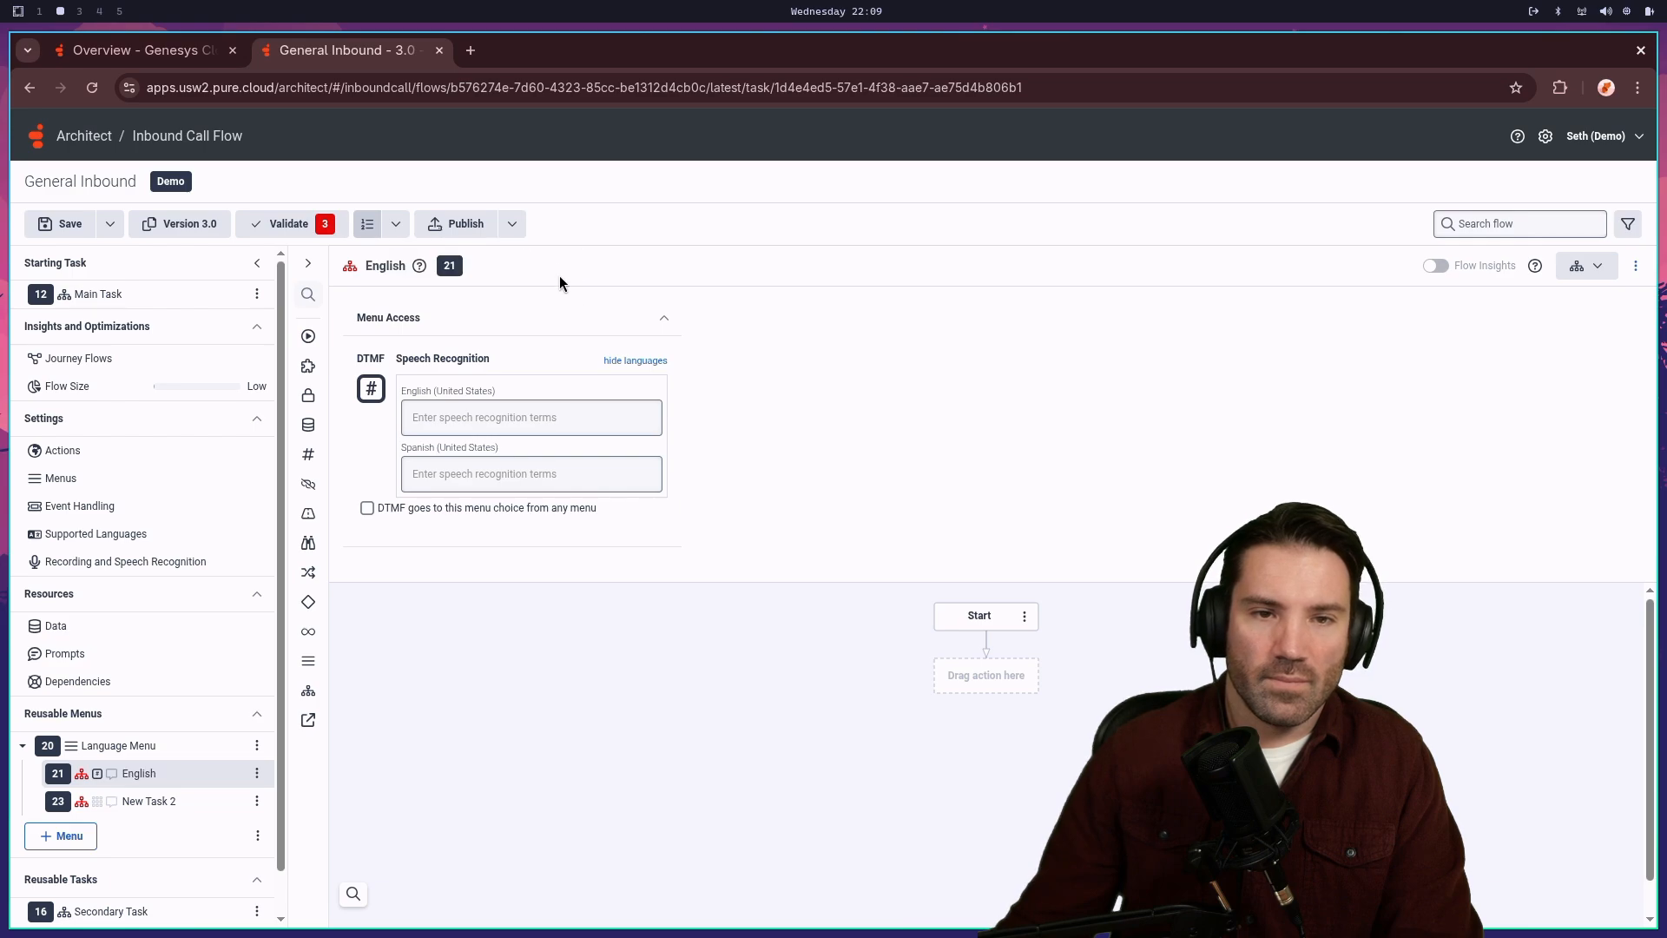
right_click(984, 684)
mouse_move(945, 698)
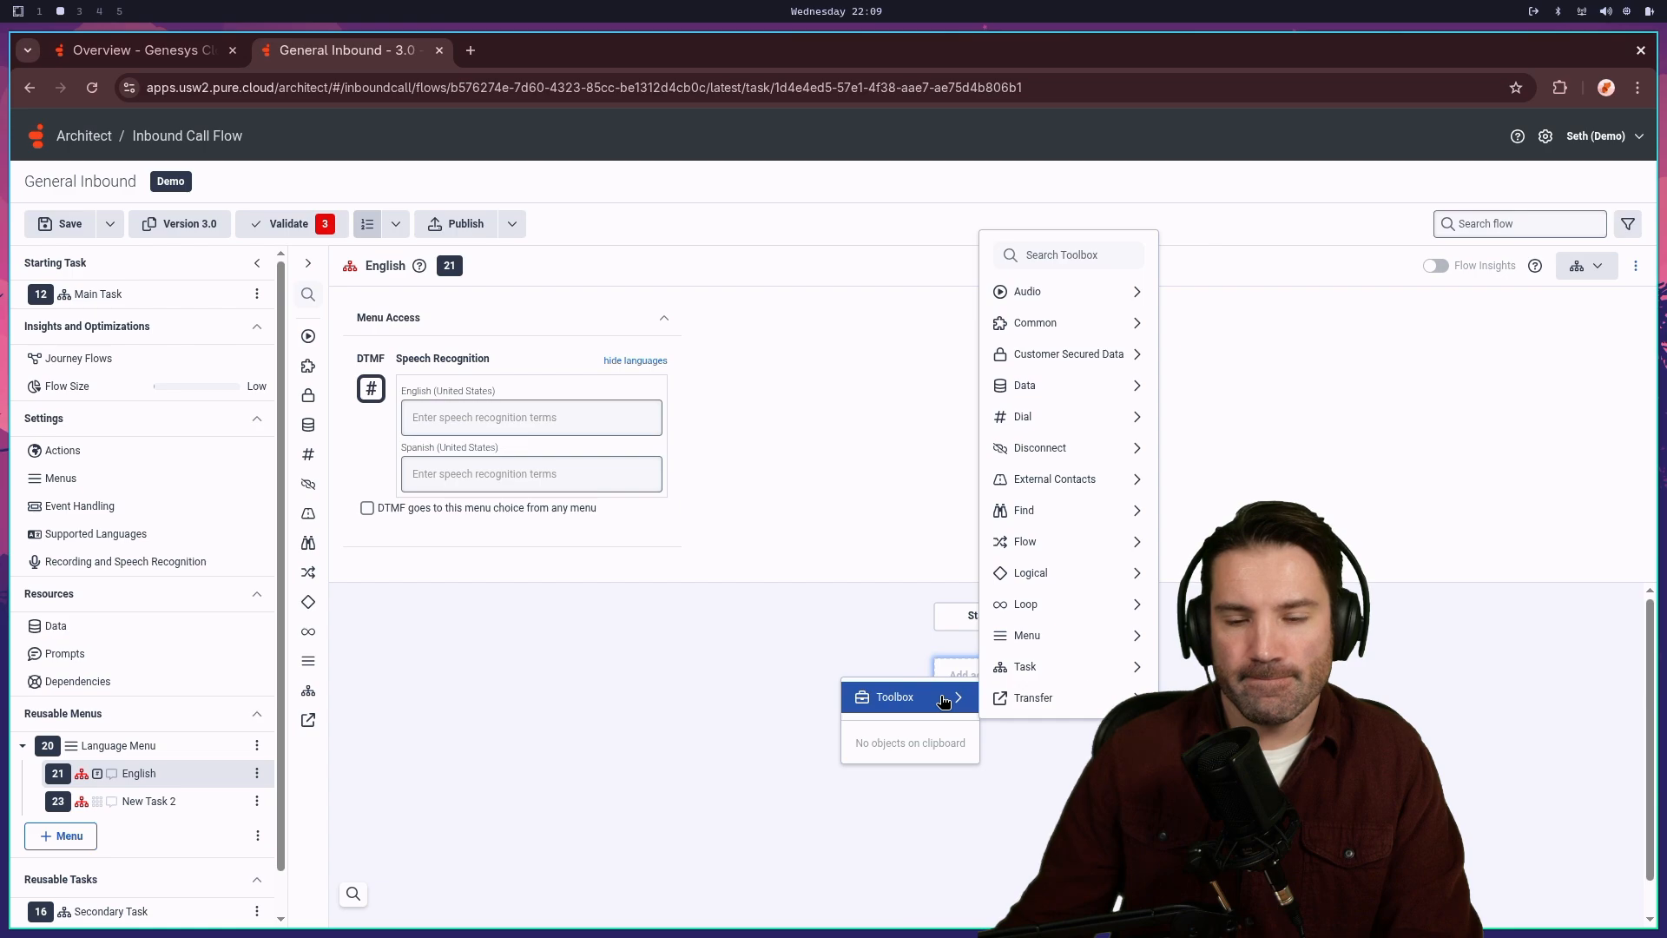
- In Secondary Task, delete Update Data and insert a Play Audio action above Disconnect
left_click(134, 910)
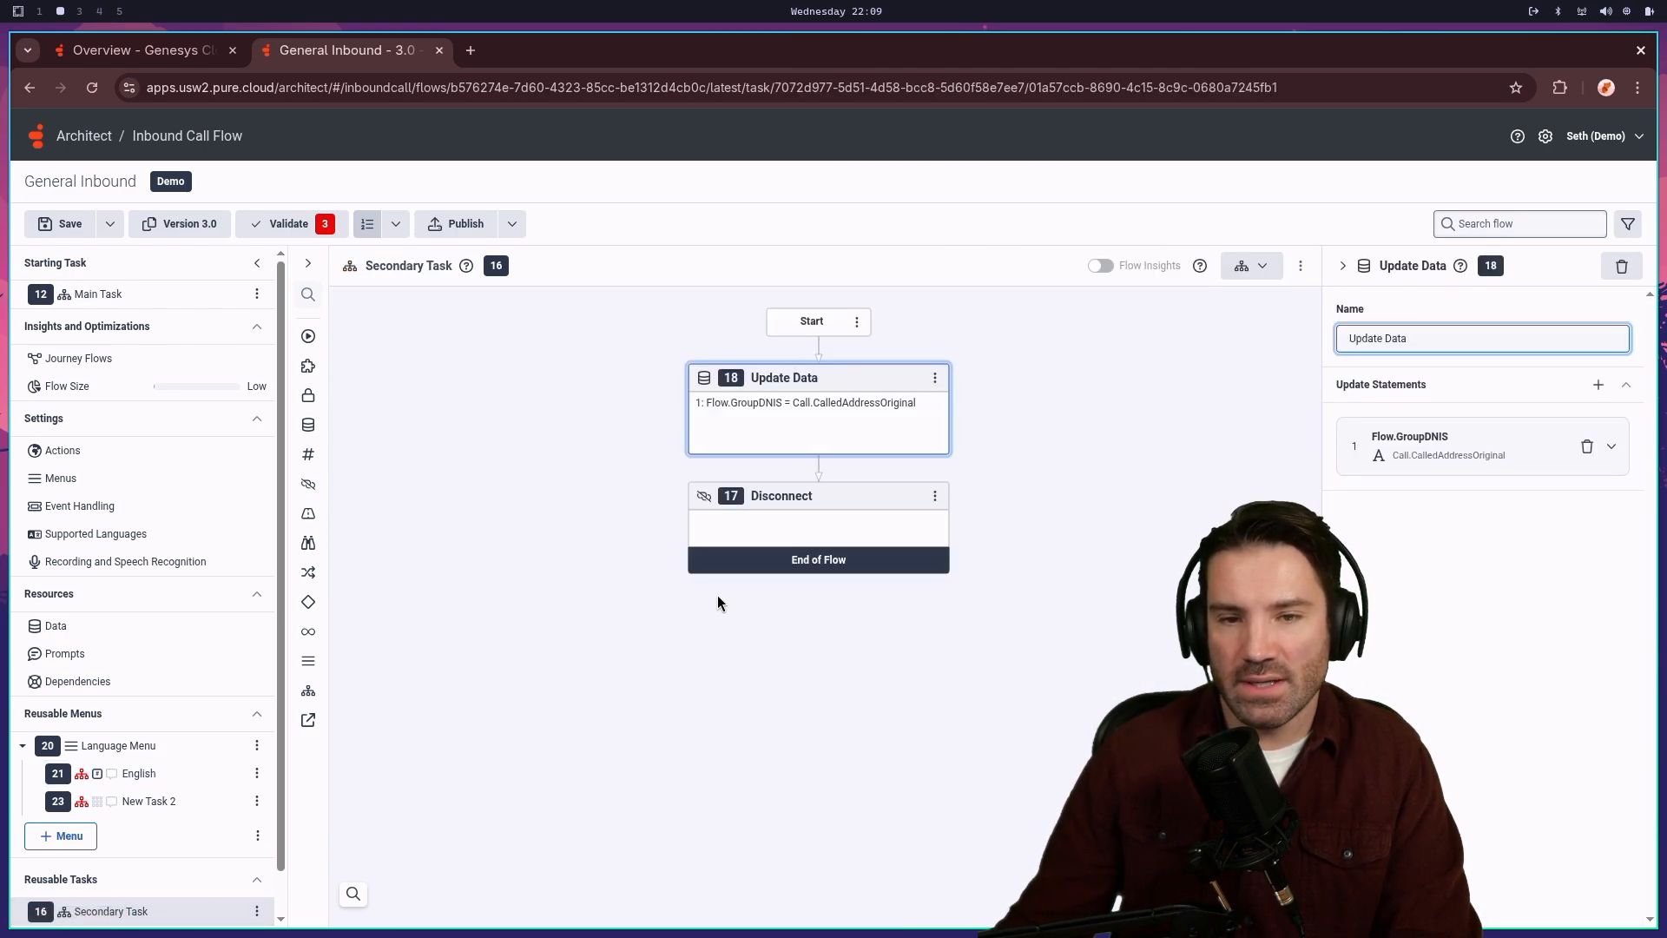
left_click(936, 377)
left_click(870, 571)
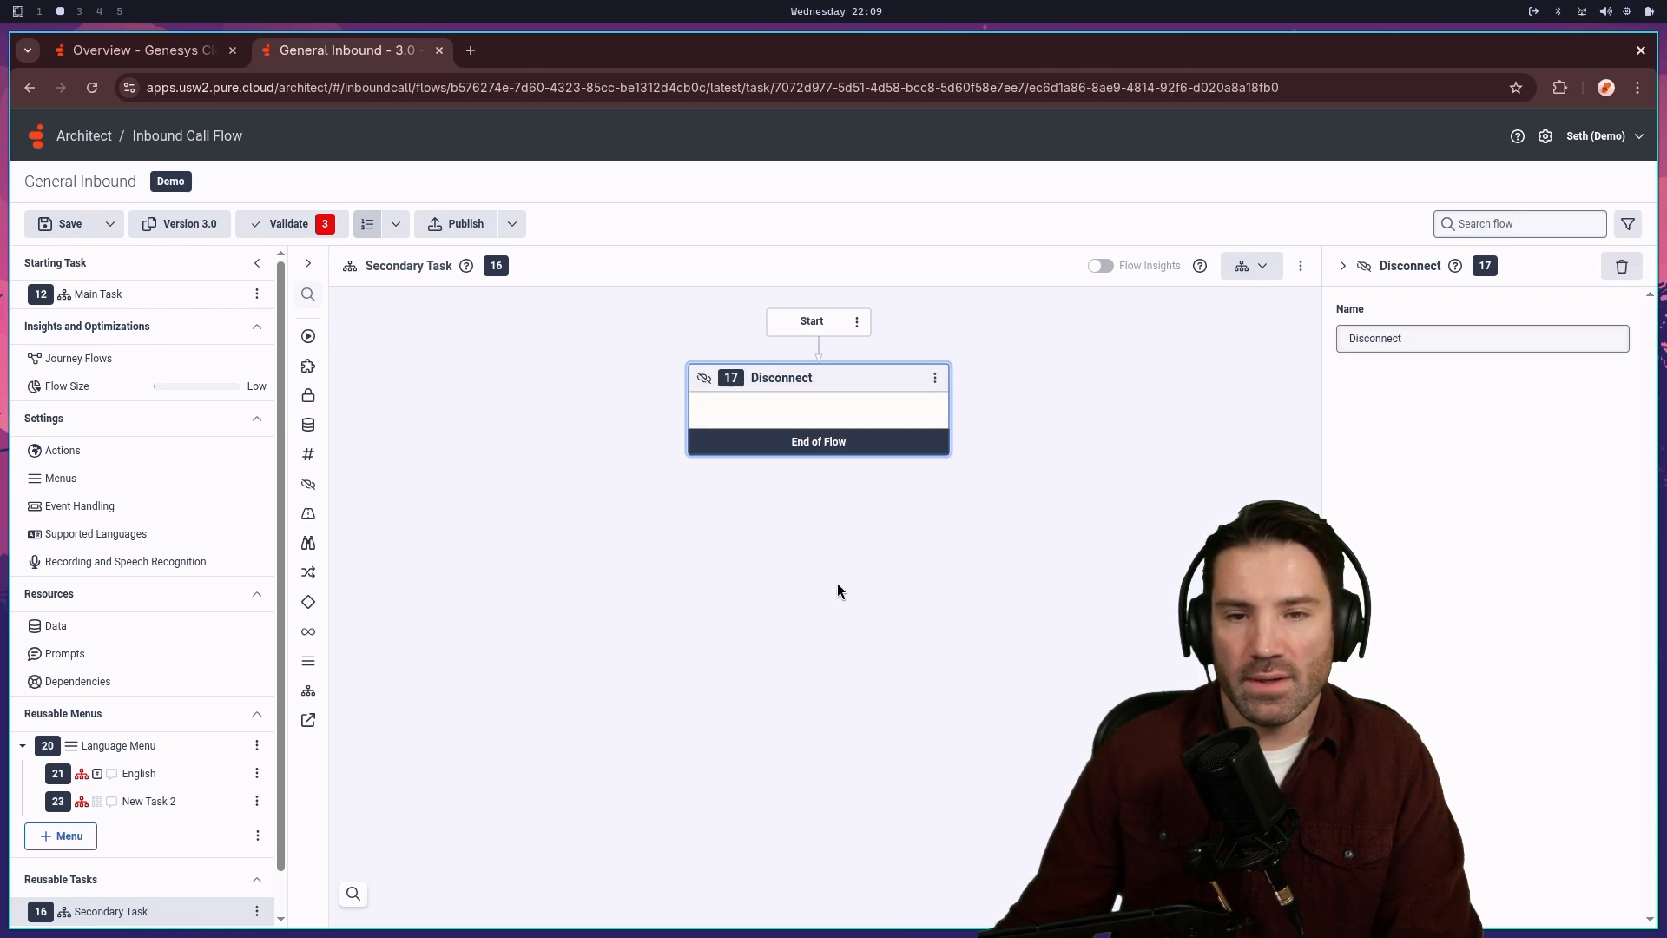
left_click(818, 347)
mouse_move(745, 382)
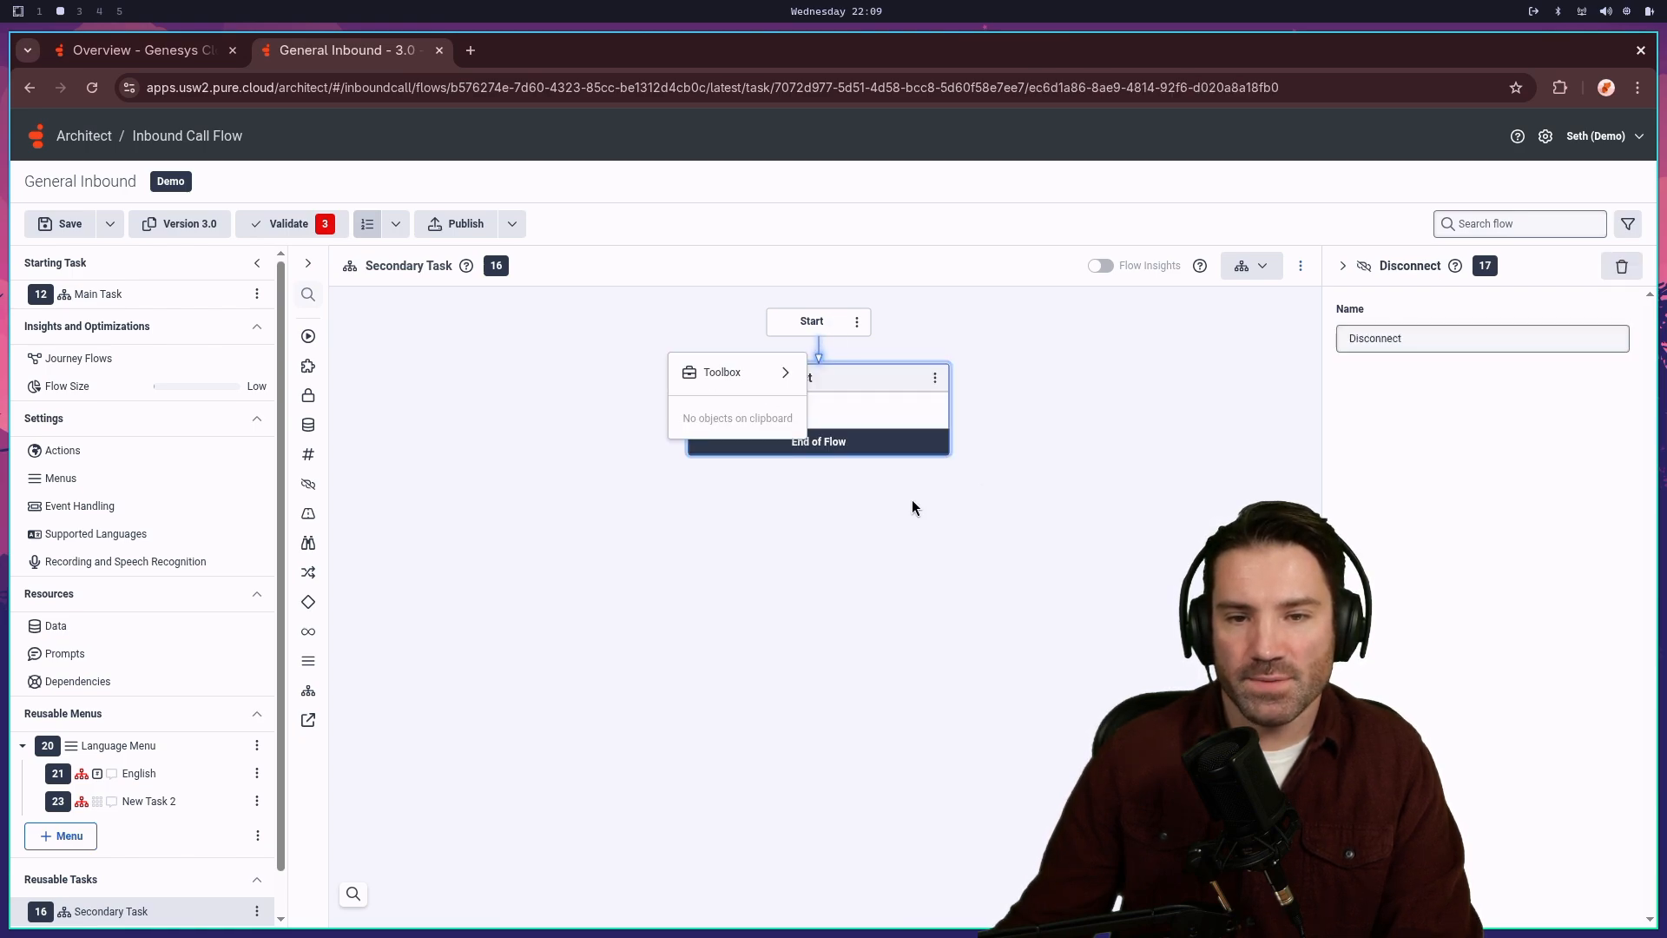
mouse_move(859, 415)
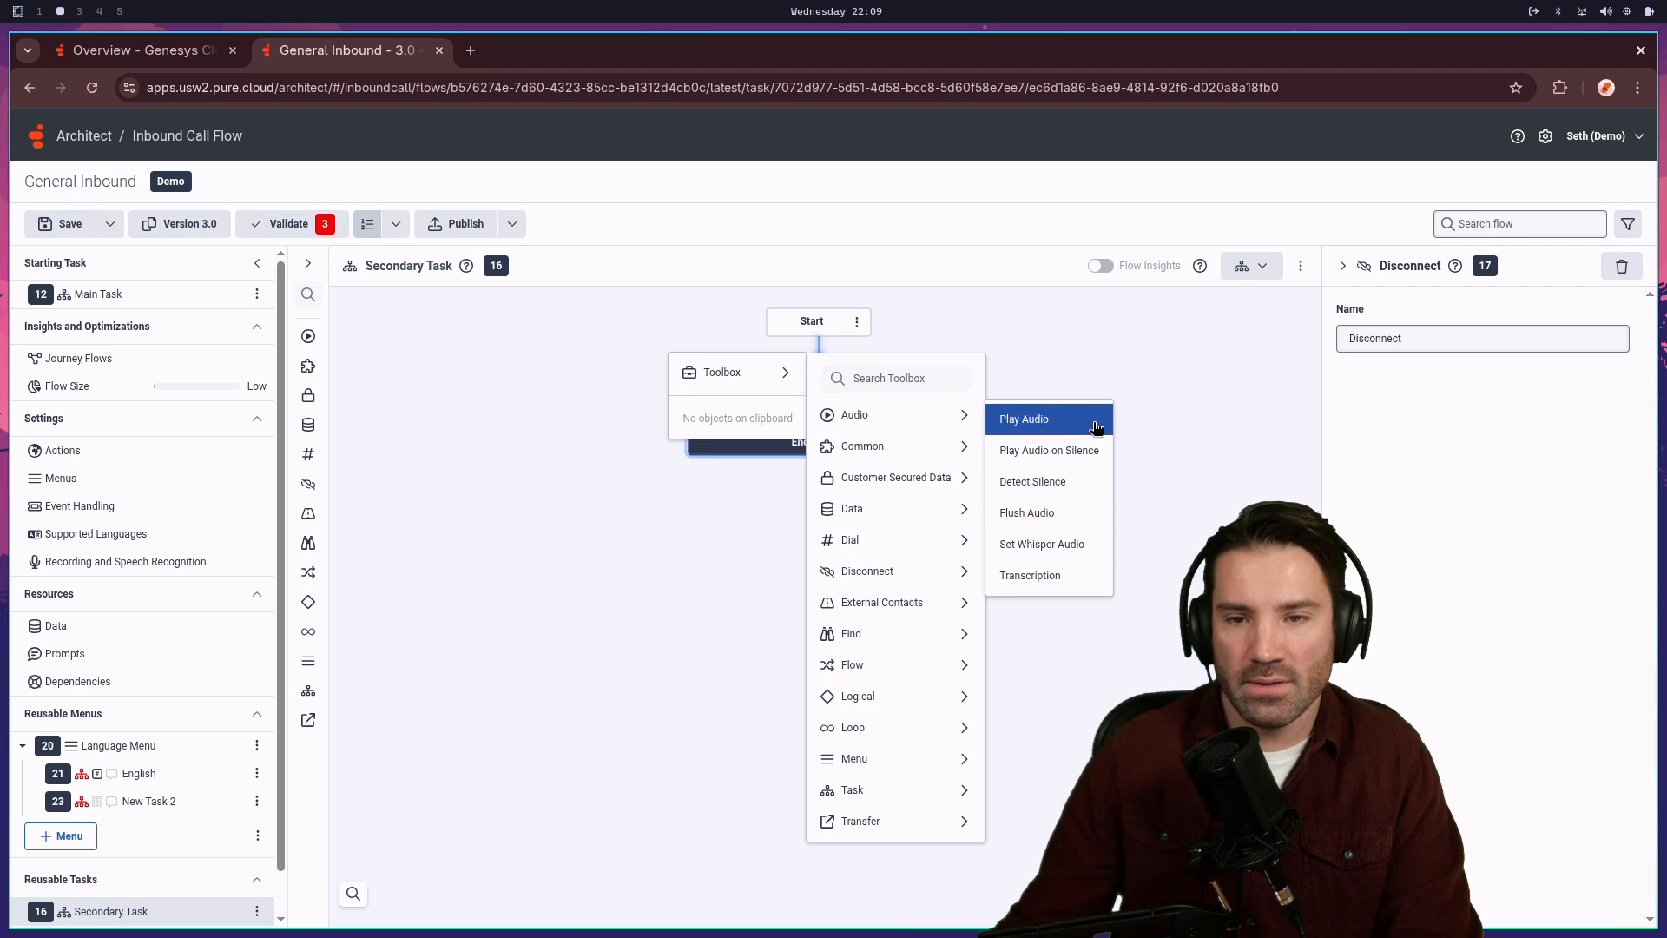
left_click(1096, 428)
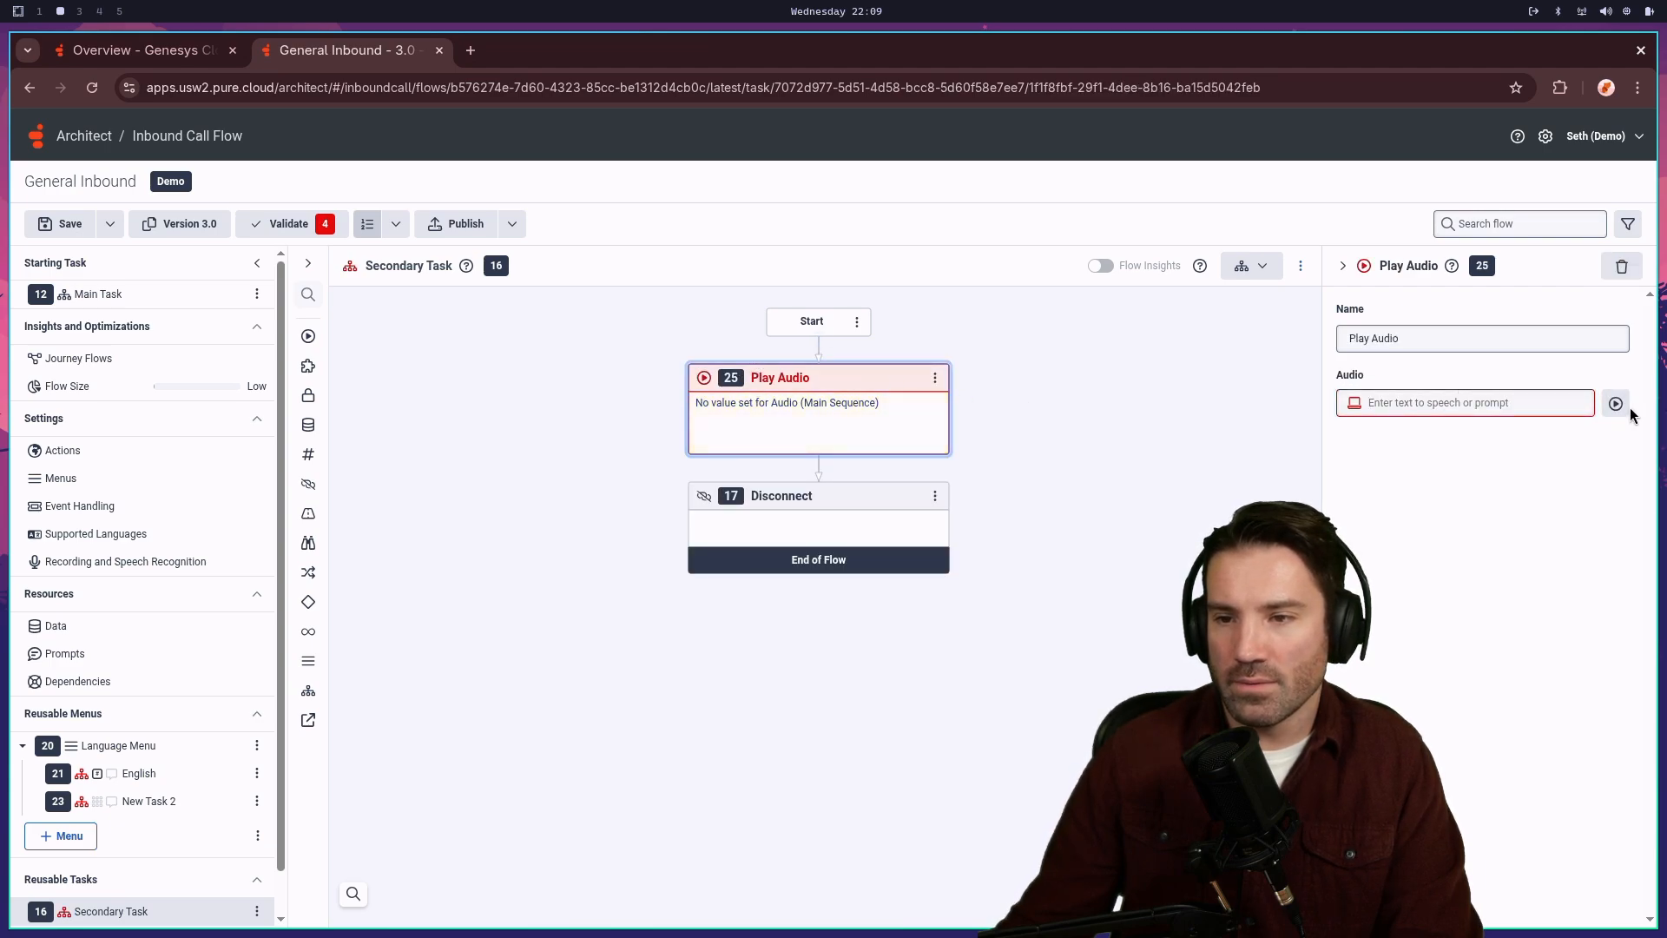
- Replace Play Audio's text-to-speech with the Main_Greeting prompt, then open New Task 2
left_click(1615, 403)
left_click(1212, 441)
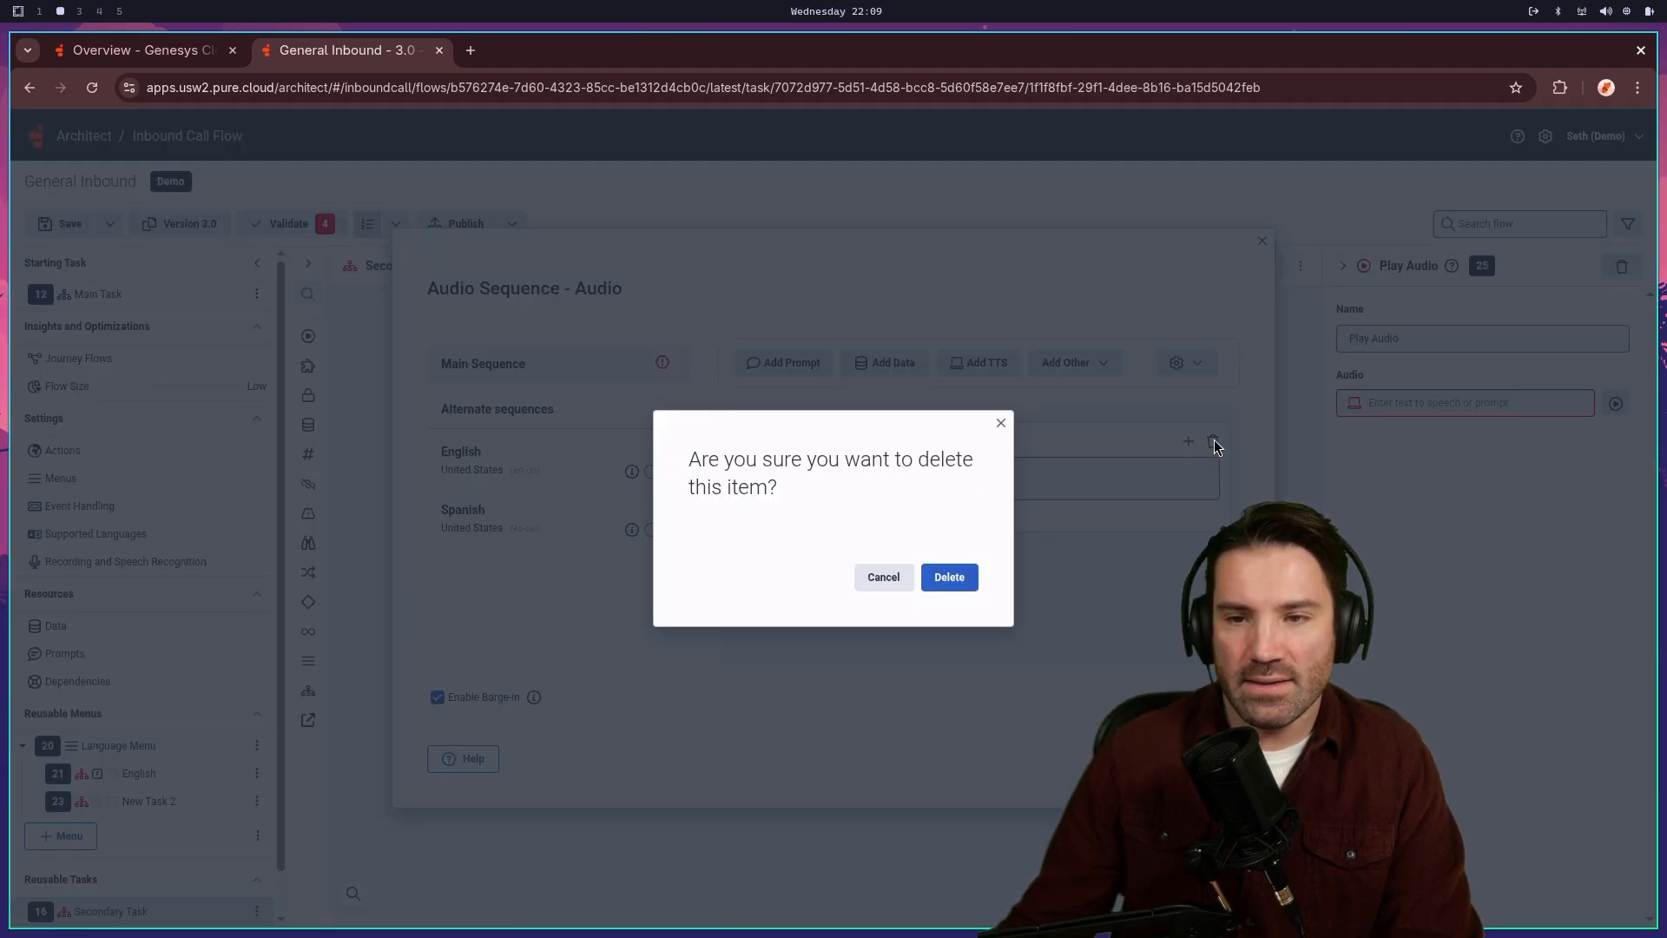
left_click(949, 576)
left_click(771, 370)
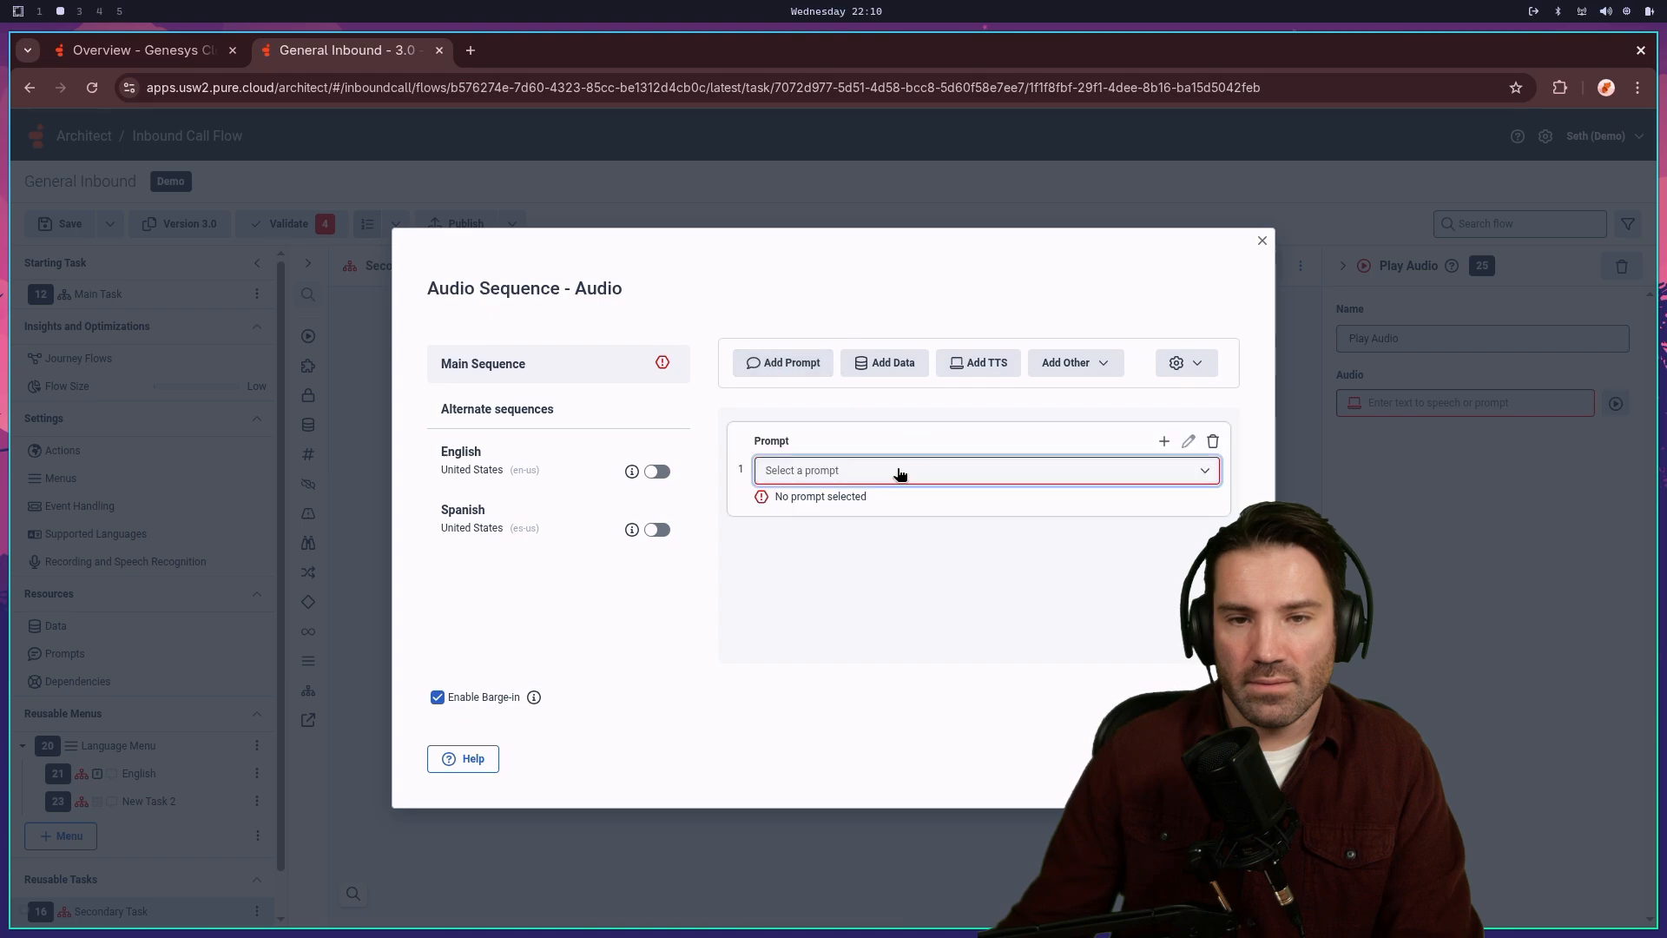
left_click(892, 476)
type("Main")
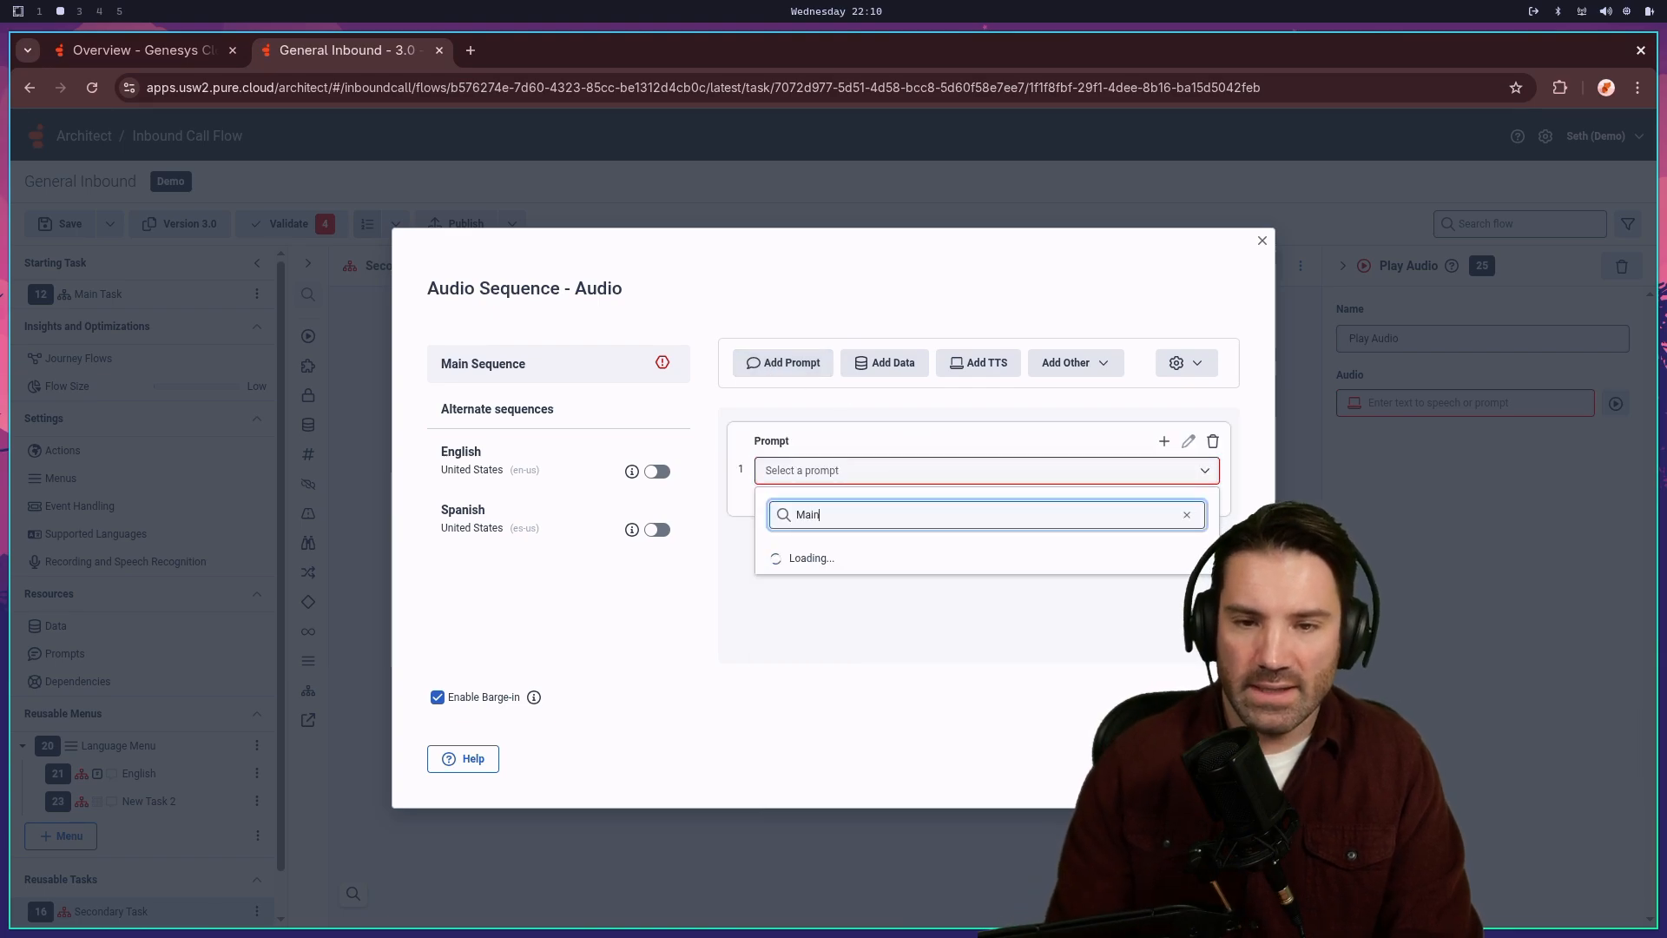
type("_gre")
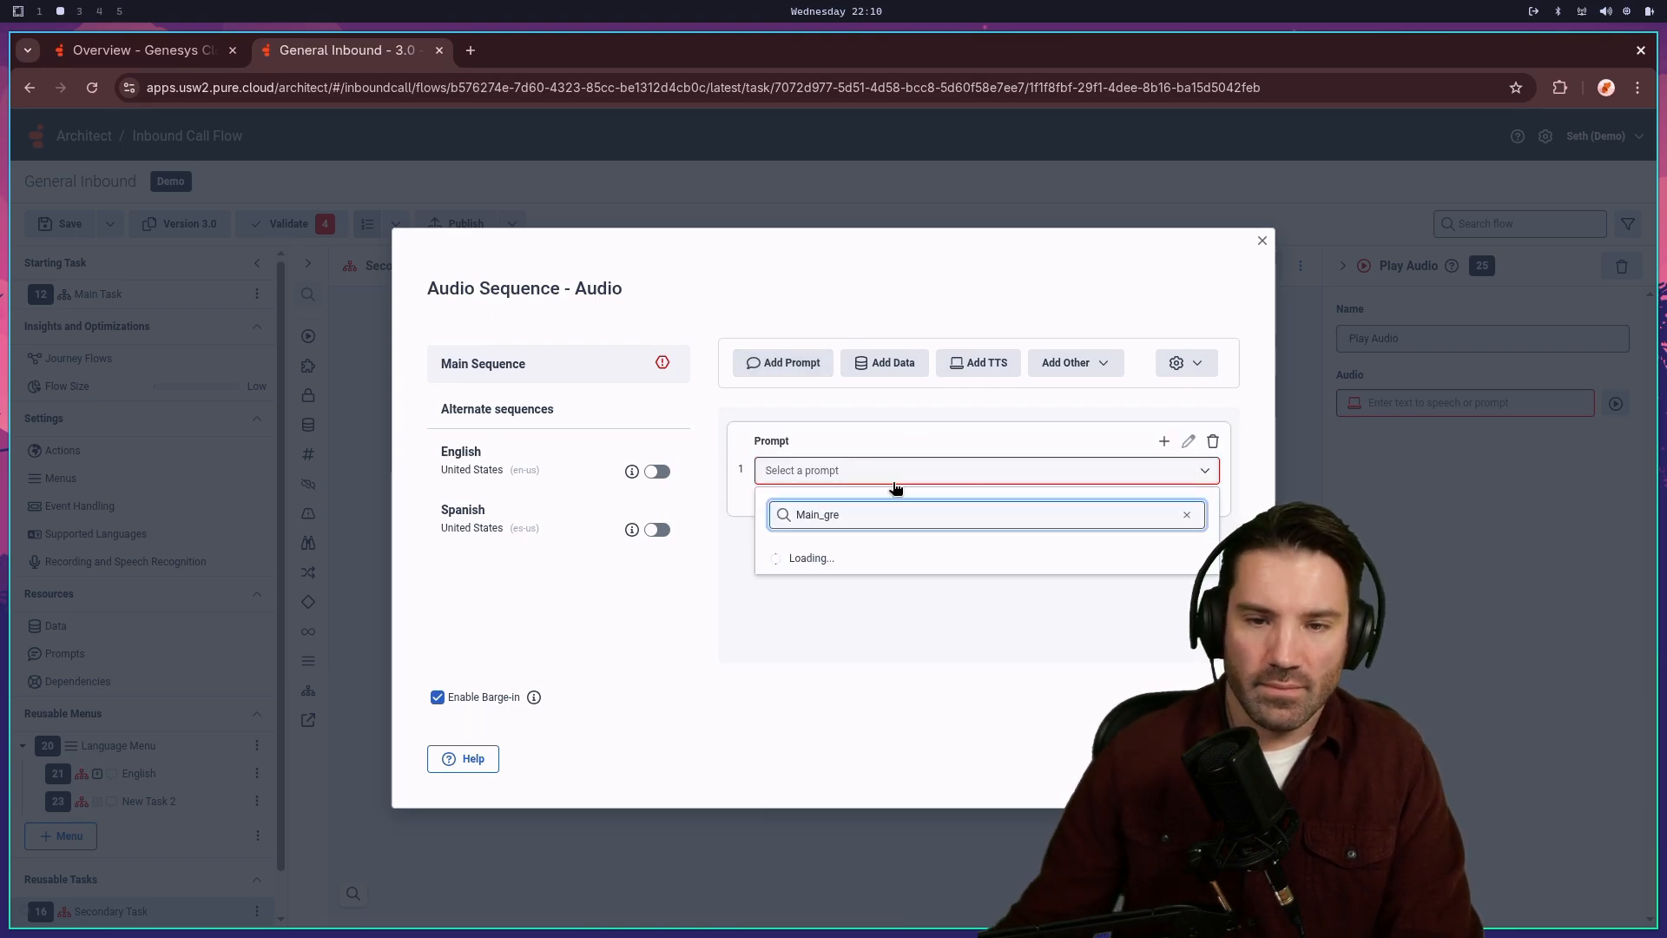
left_click(839, 599)
left_click(1212, 758)
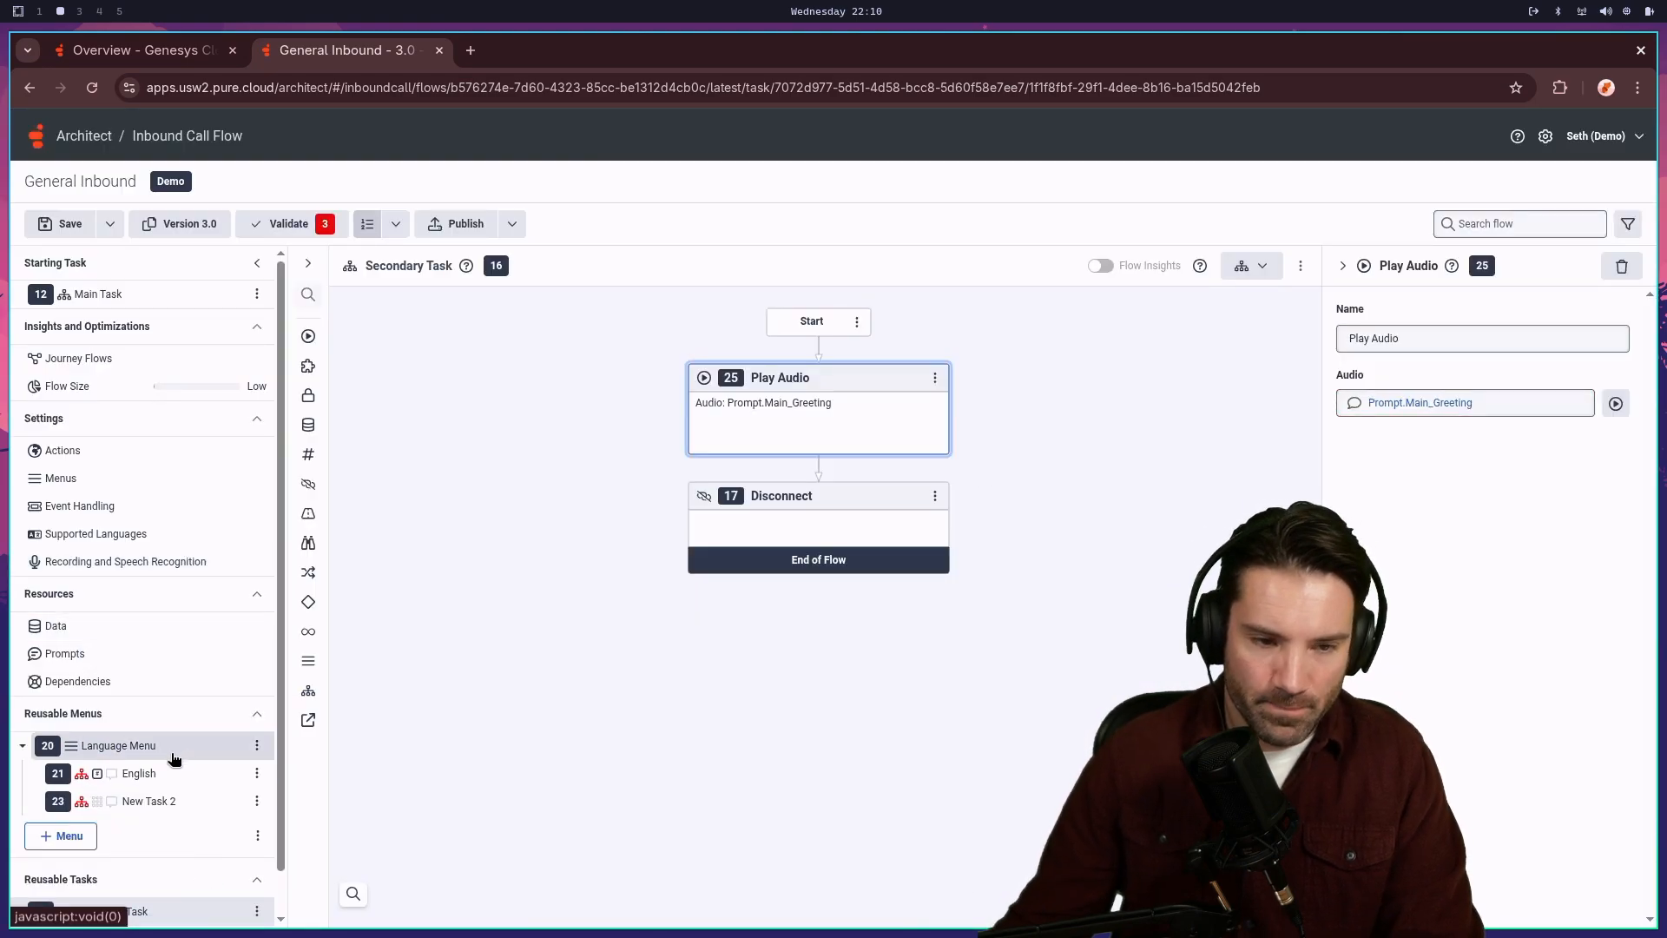
left_click(161, 817)
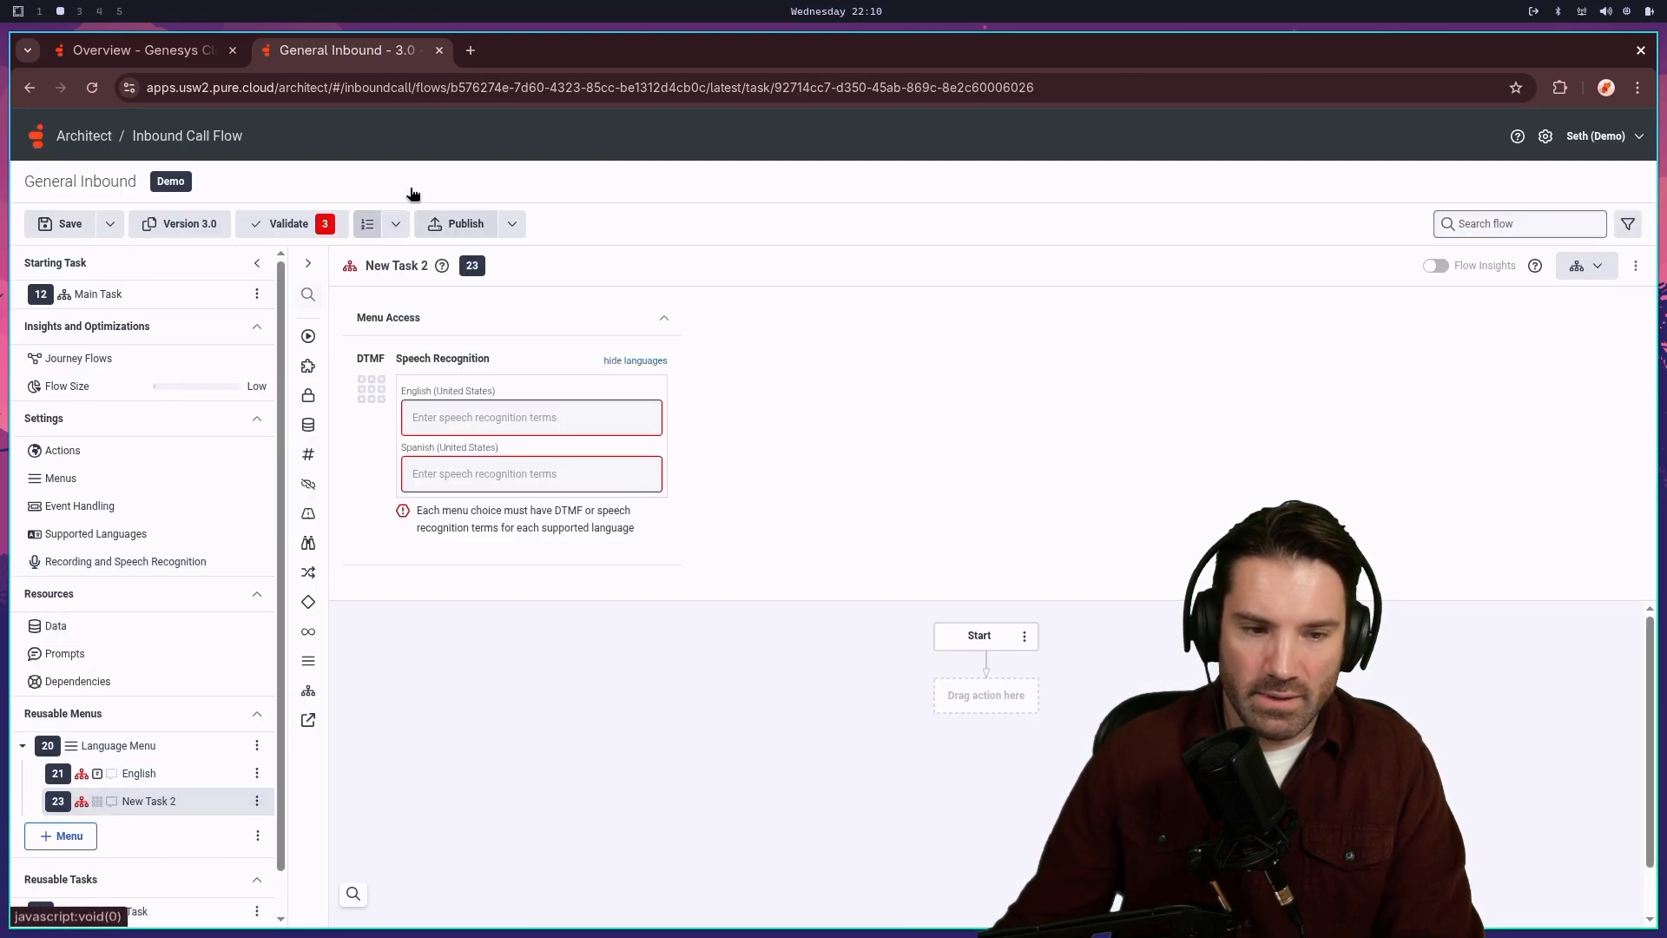
left_click(417, 268)
type("Spanish")
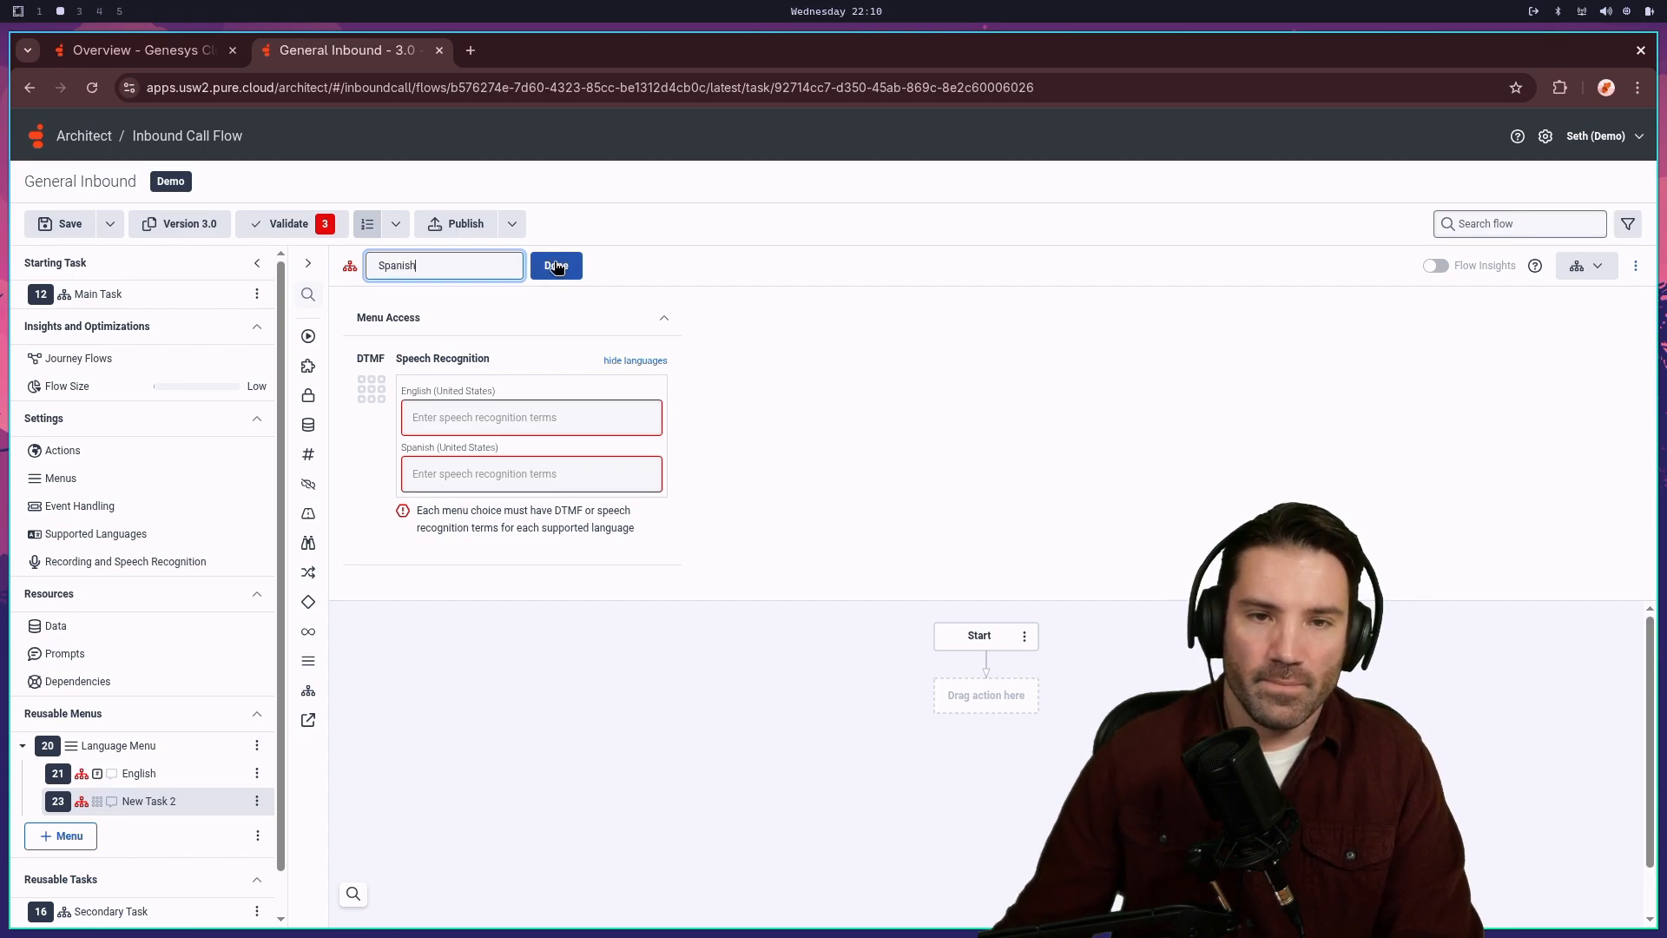
left_click(557, 267)
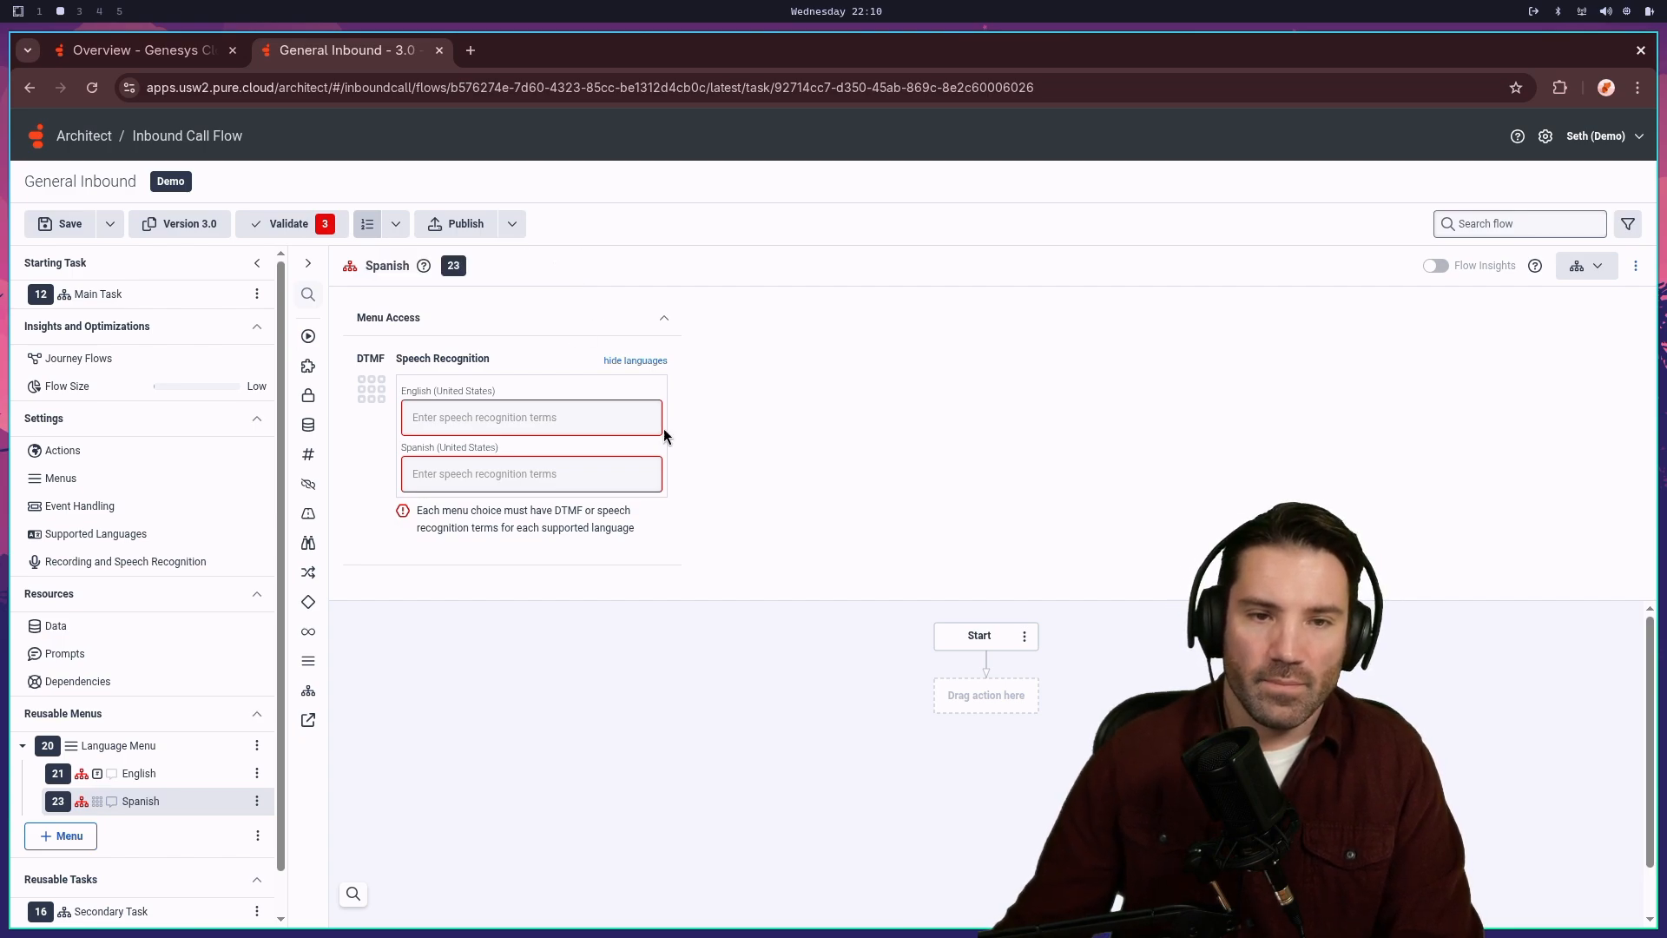
left_click(139, 773)
left_click(140, 801)
left_click(370, 388)
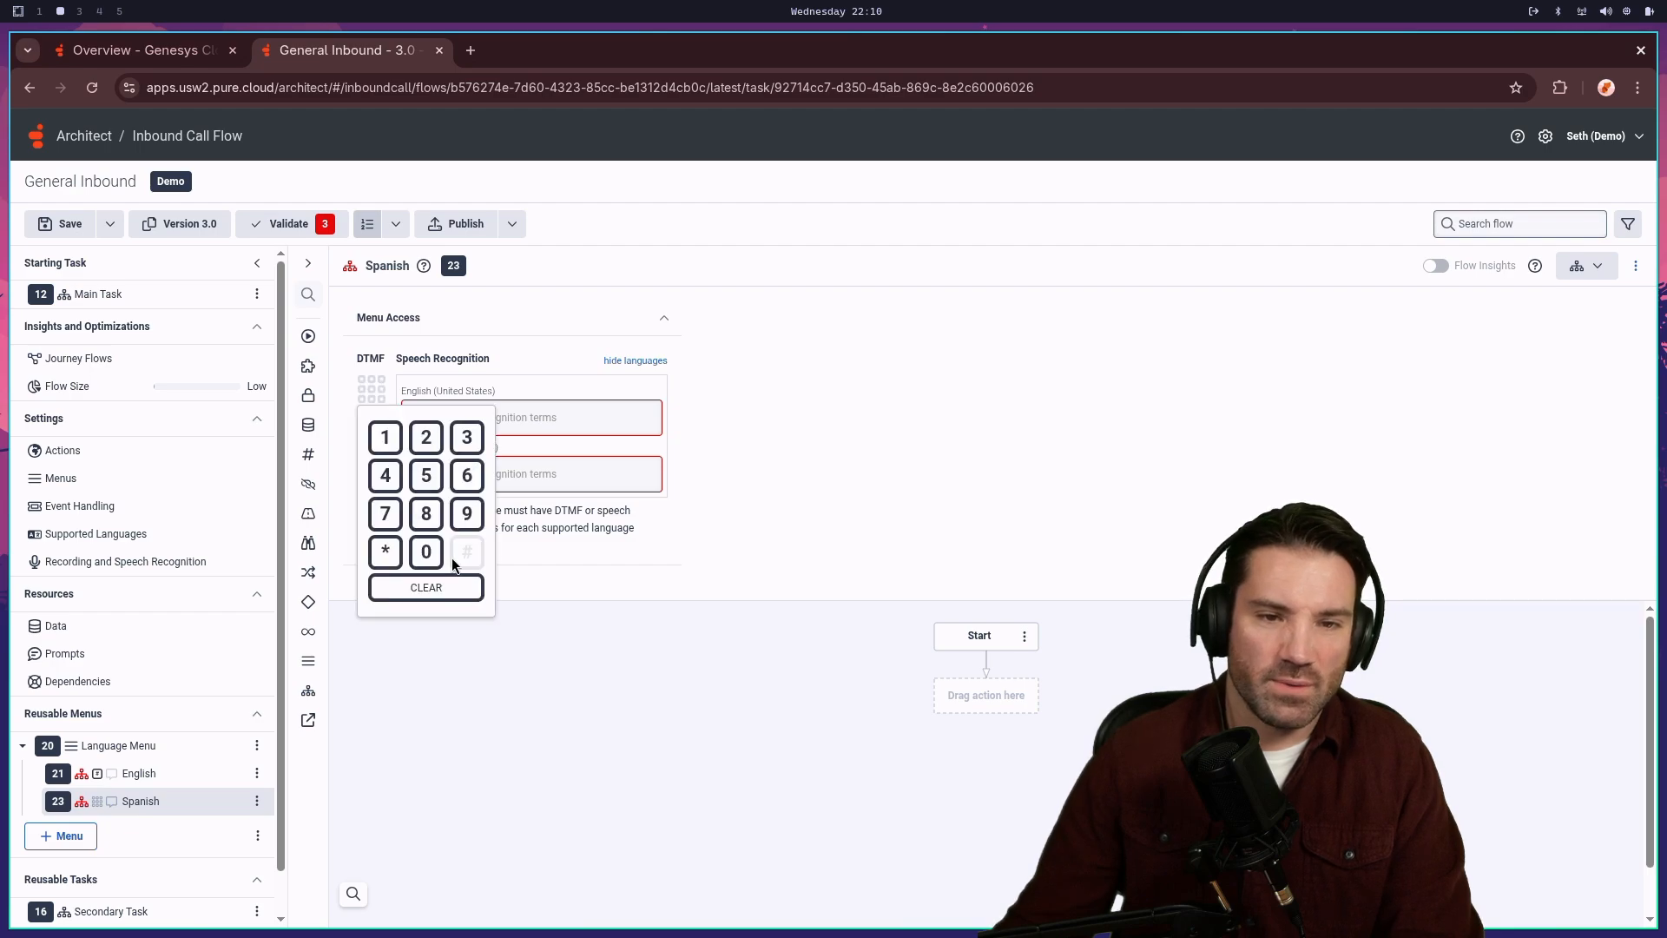
left_click(426, 513)
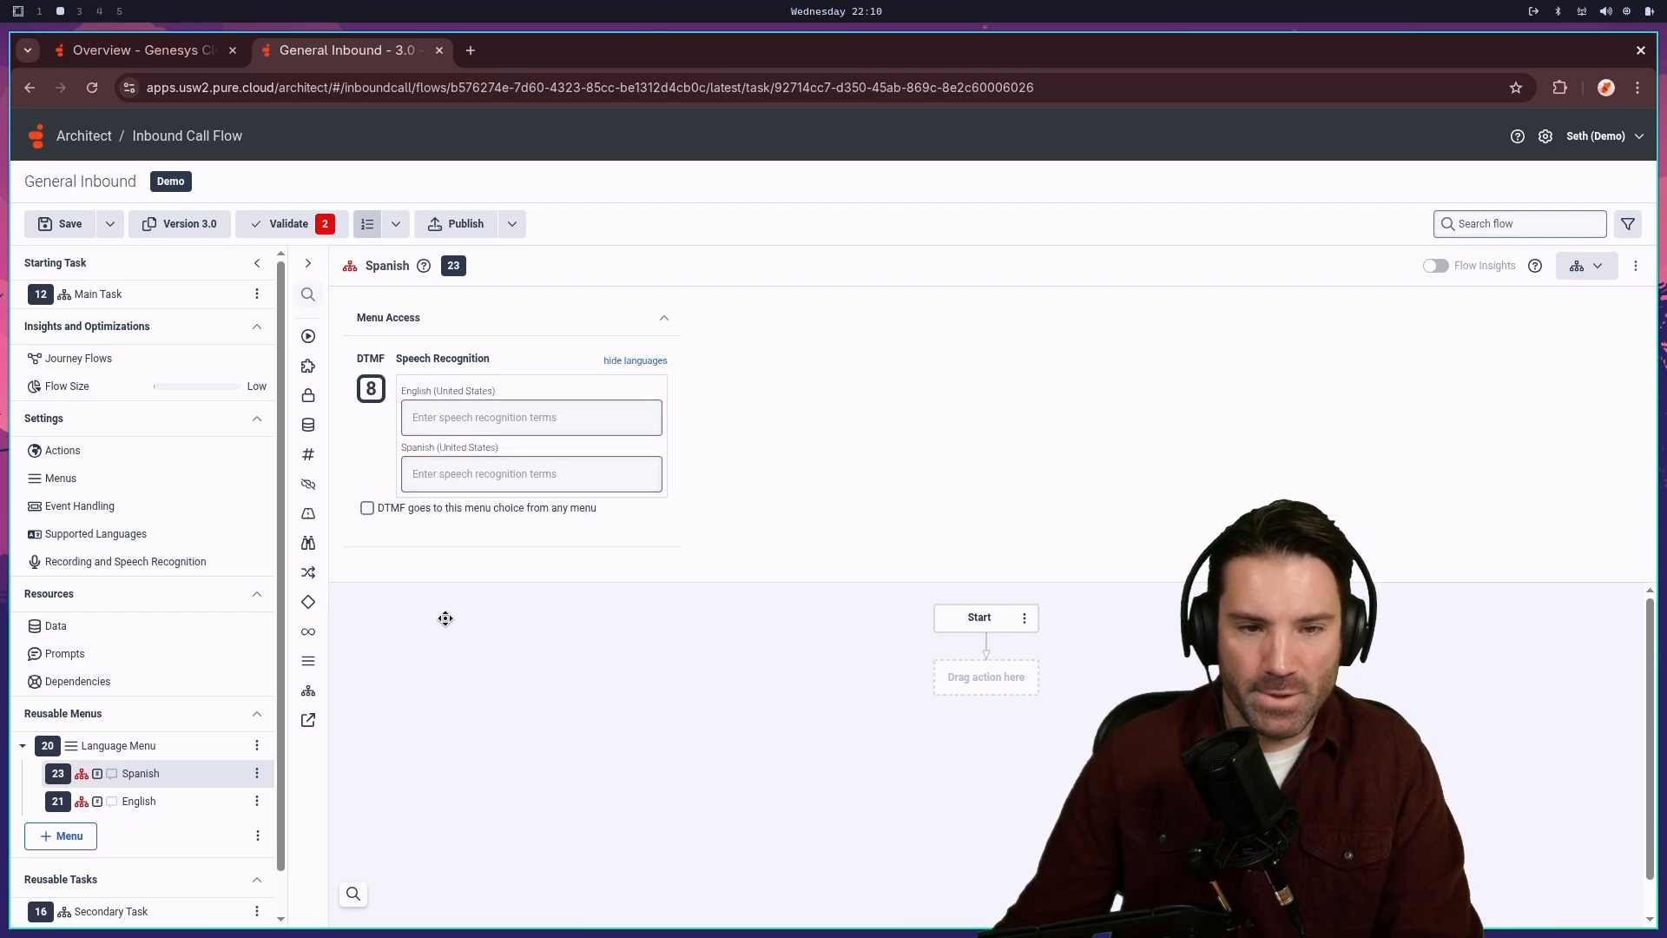
left_click(139, 800)
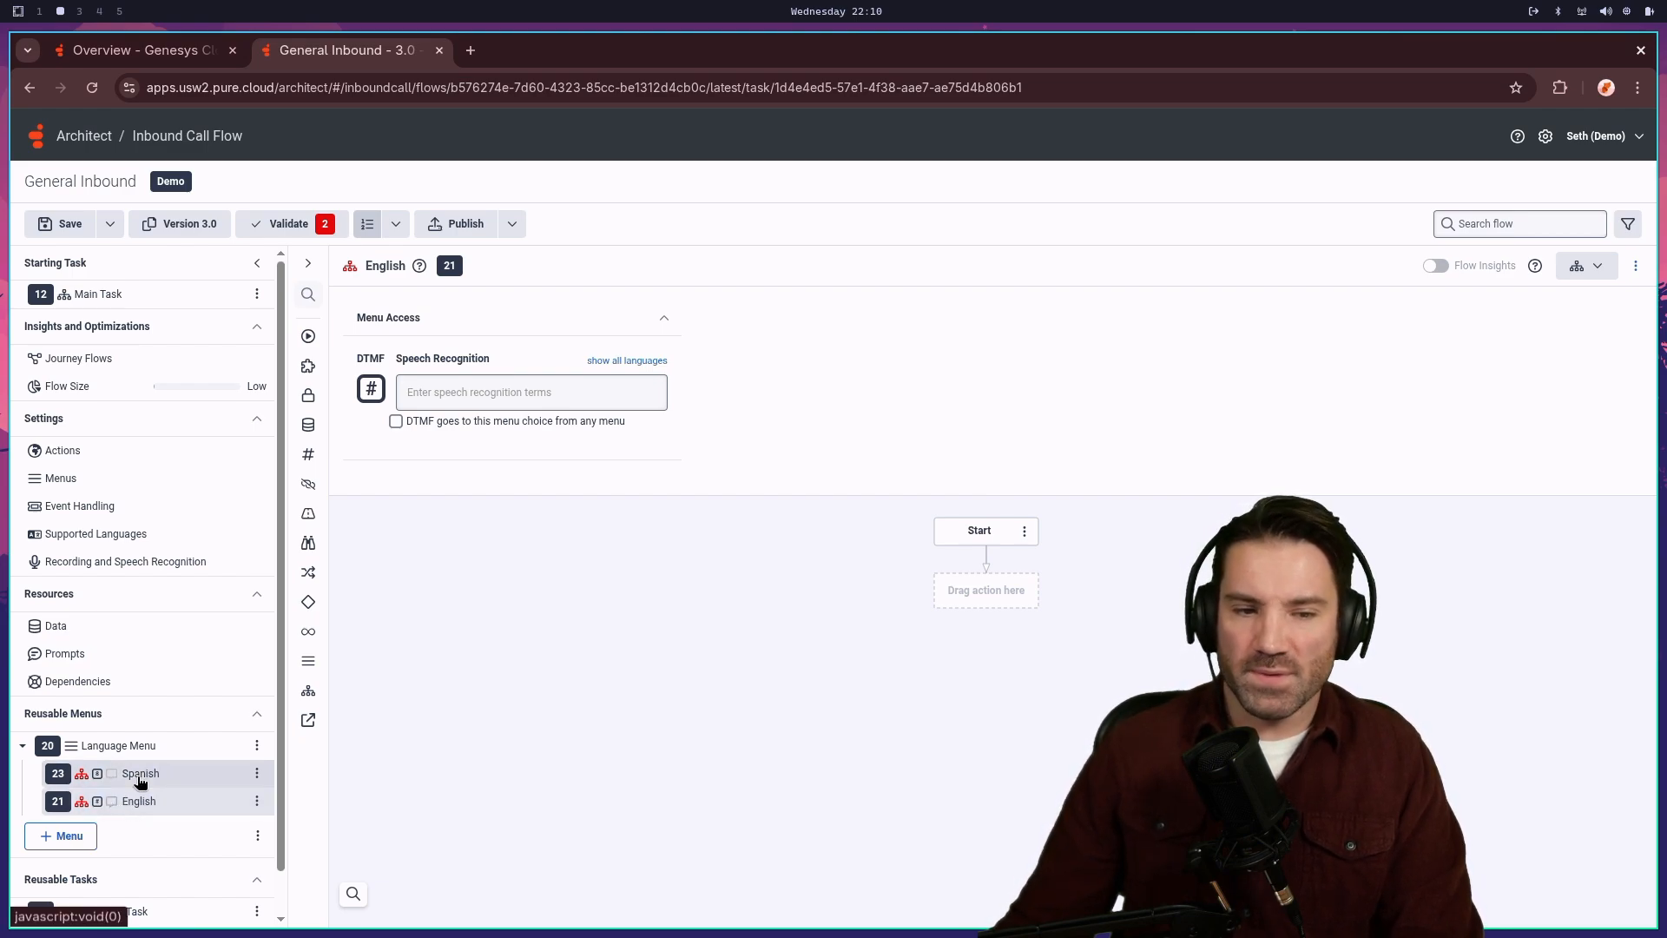
left_click(140, 779)
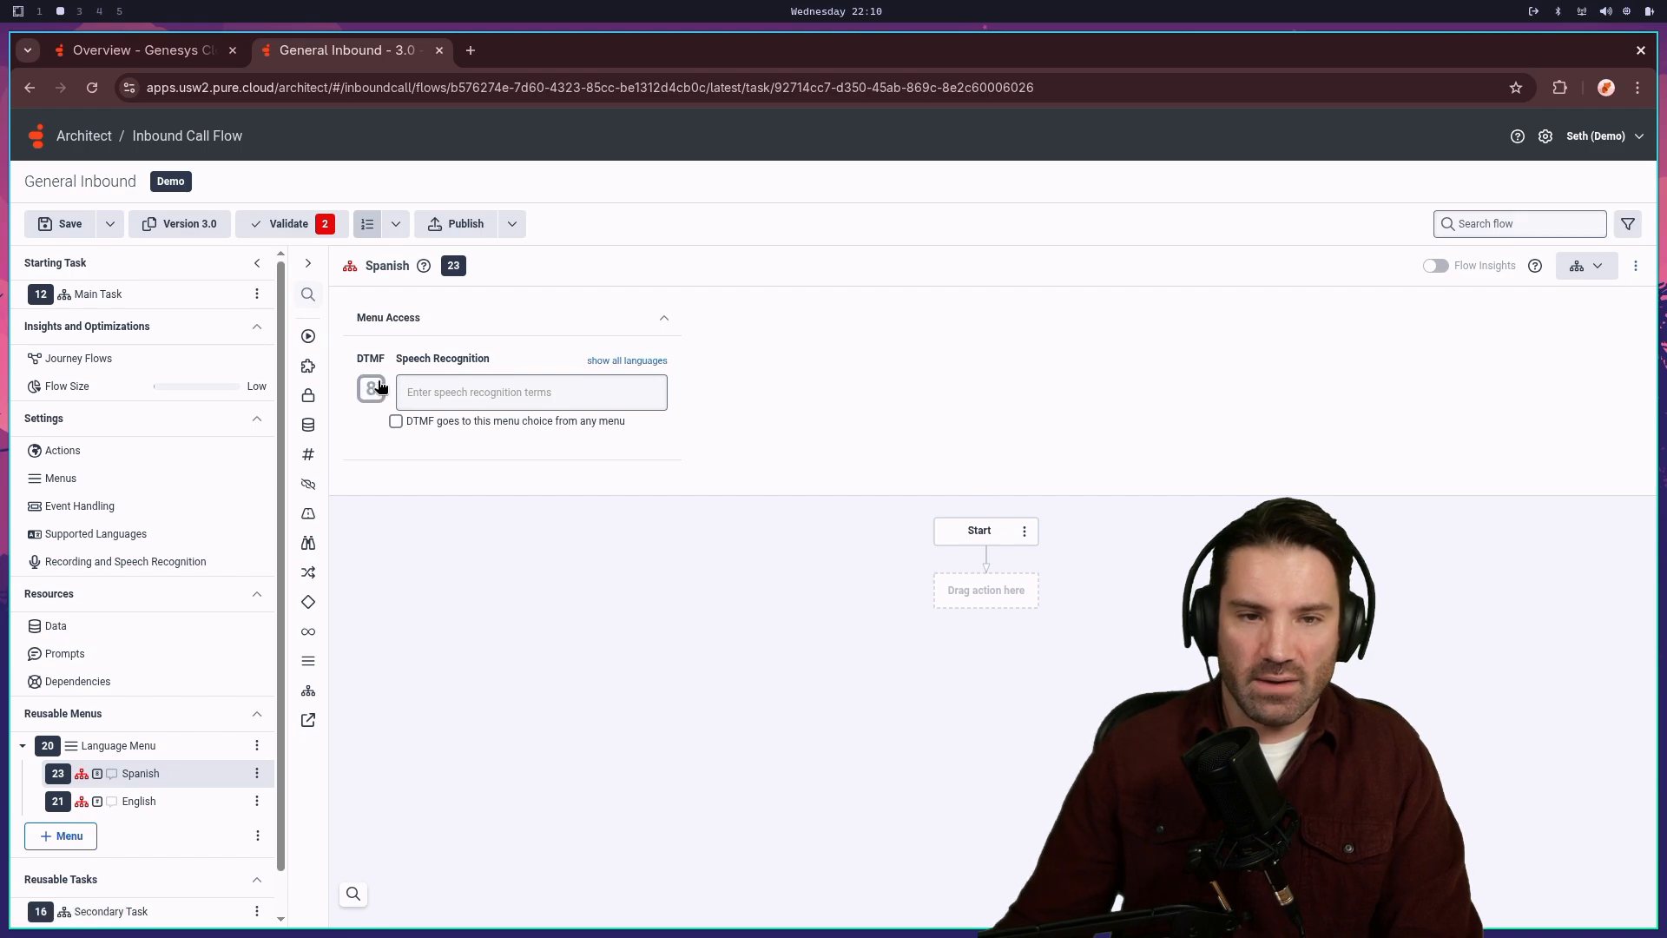
- Set English as the Language Menu's default menu choice
left_click(126, 746)
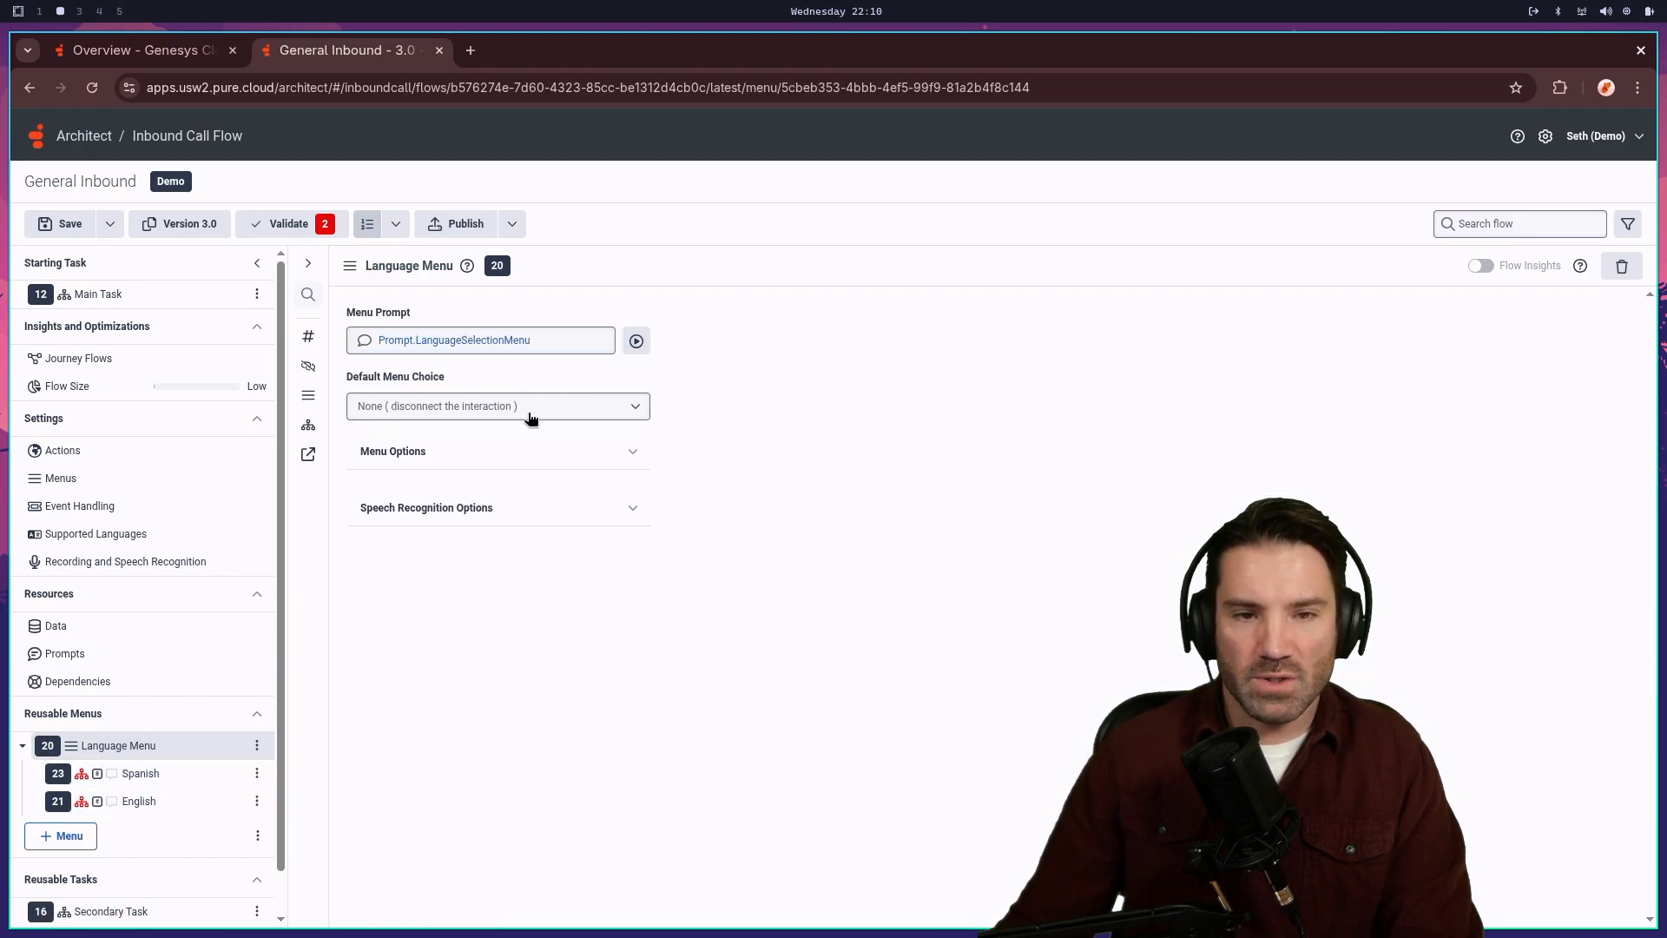
left_click(527, 408)
left_click(382, 442)
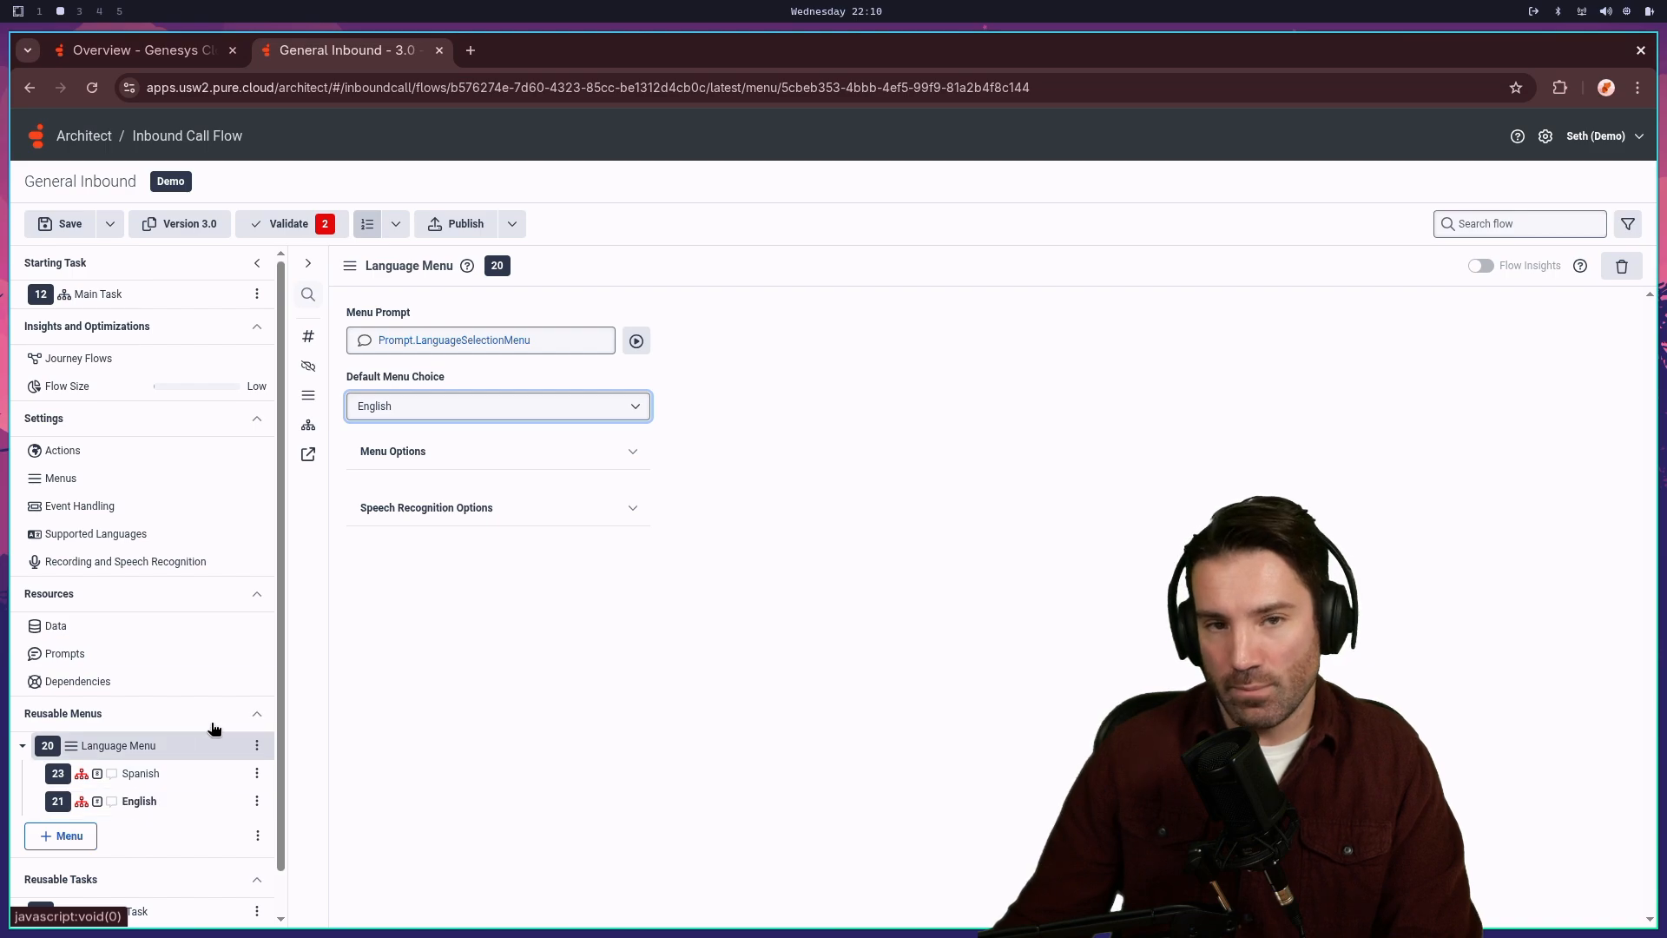
- Switch between the Spanish and English choices and Language Menu settings, ending on English
left_click(512, 712)
left_click(147, 782)
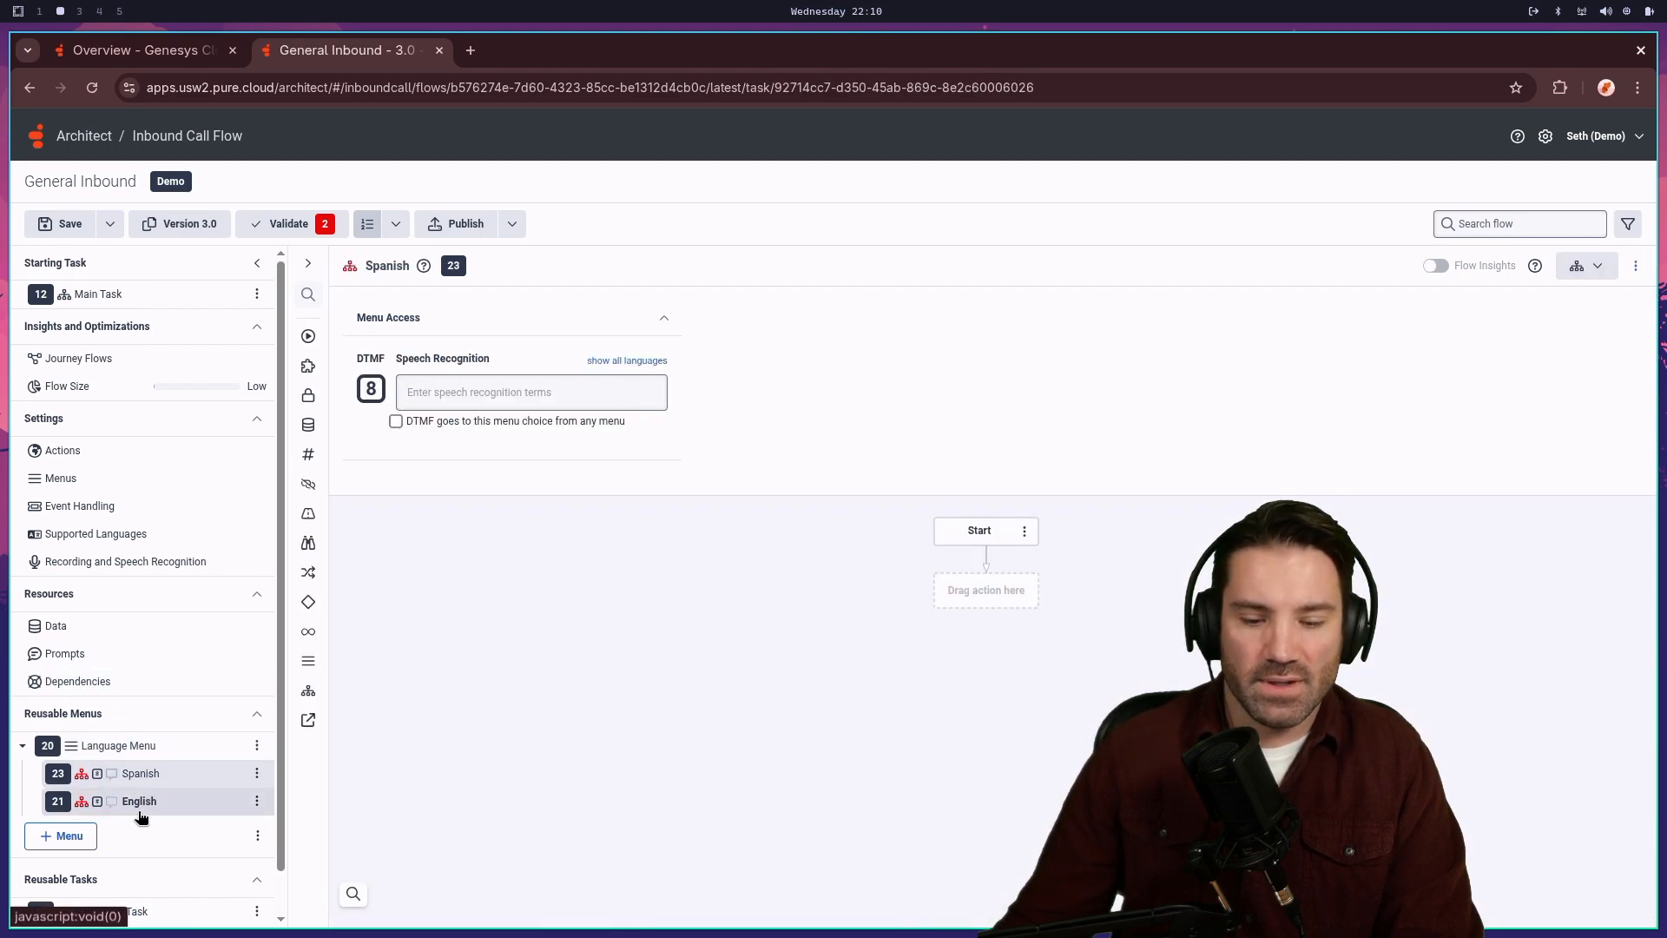
left_click(141, 800)
left_click(135, 749)
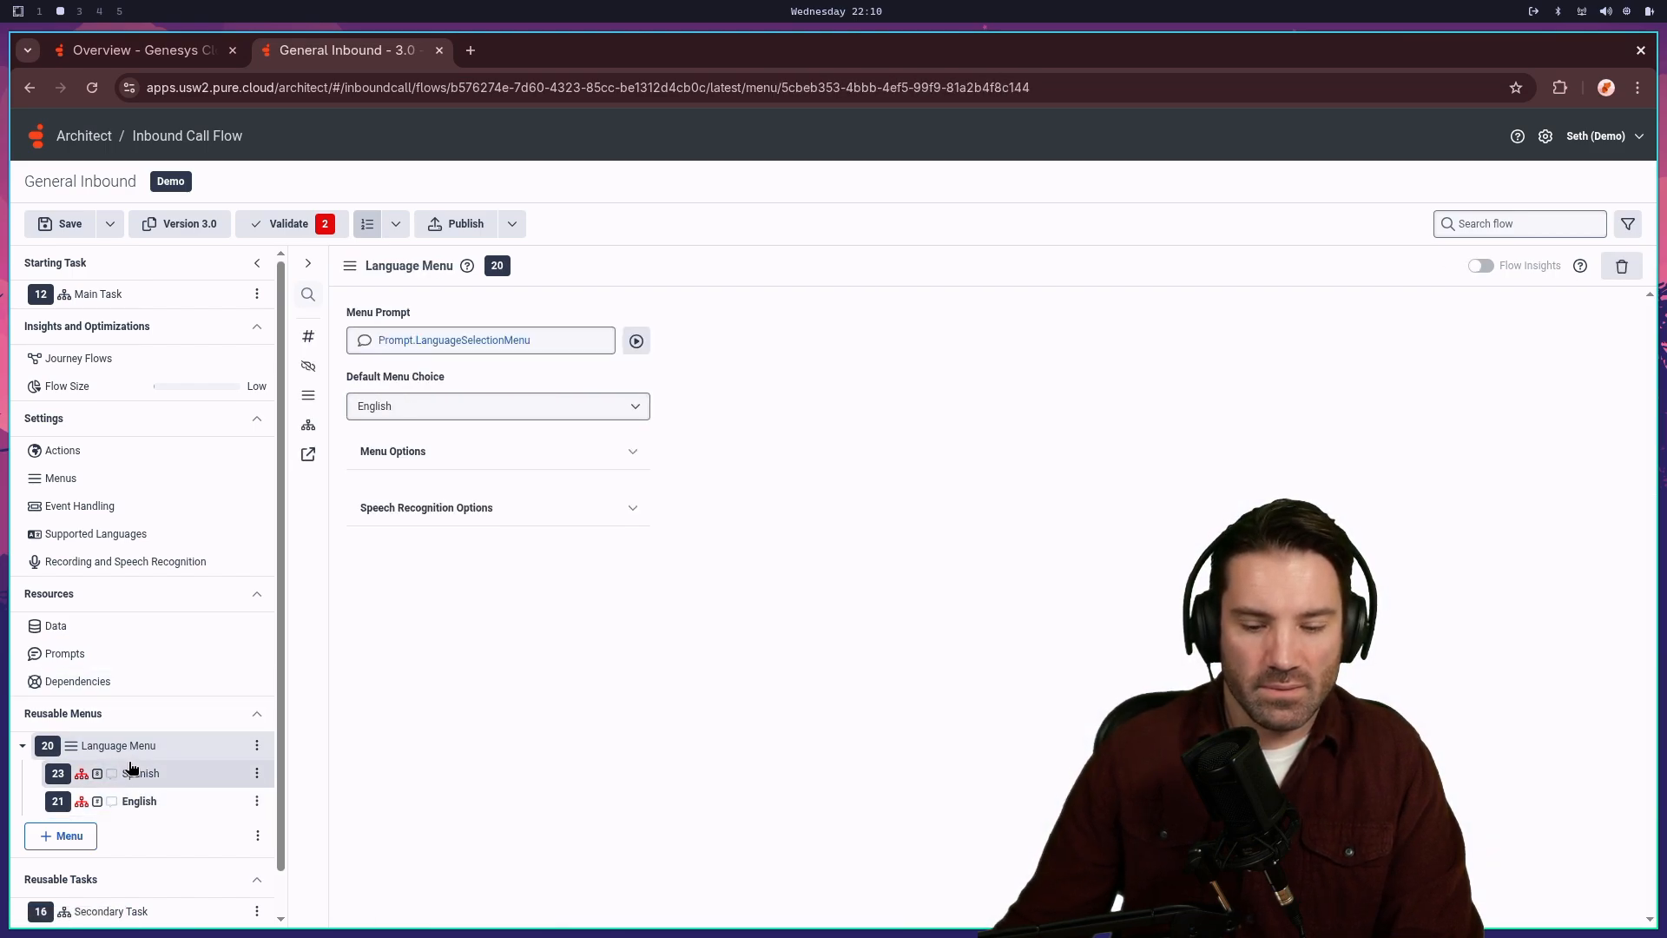
left_click(137, 797)
left_click(148, 781)
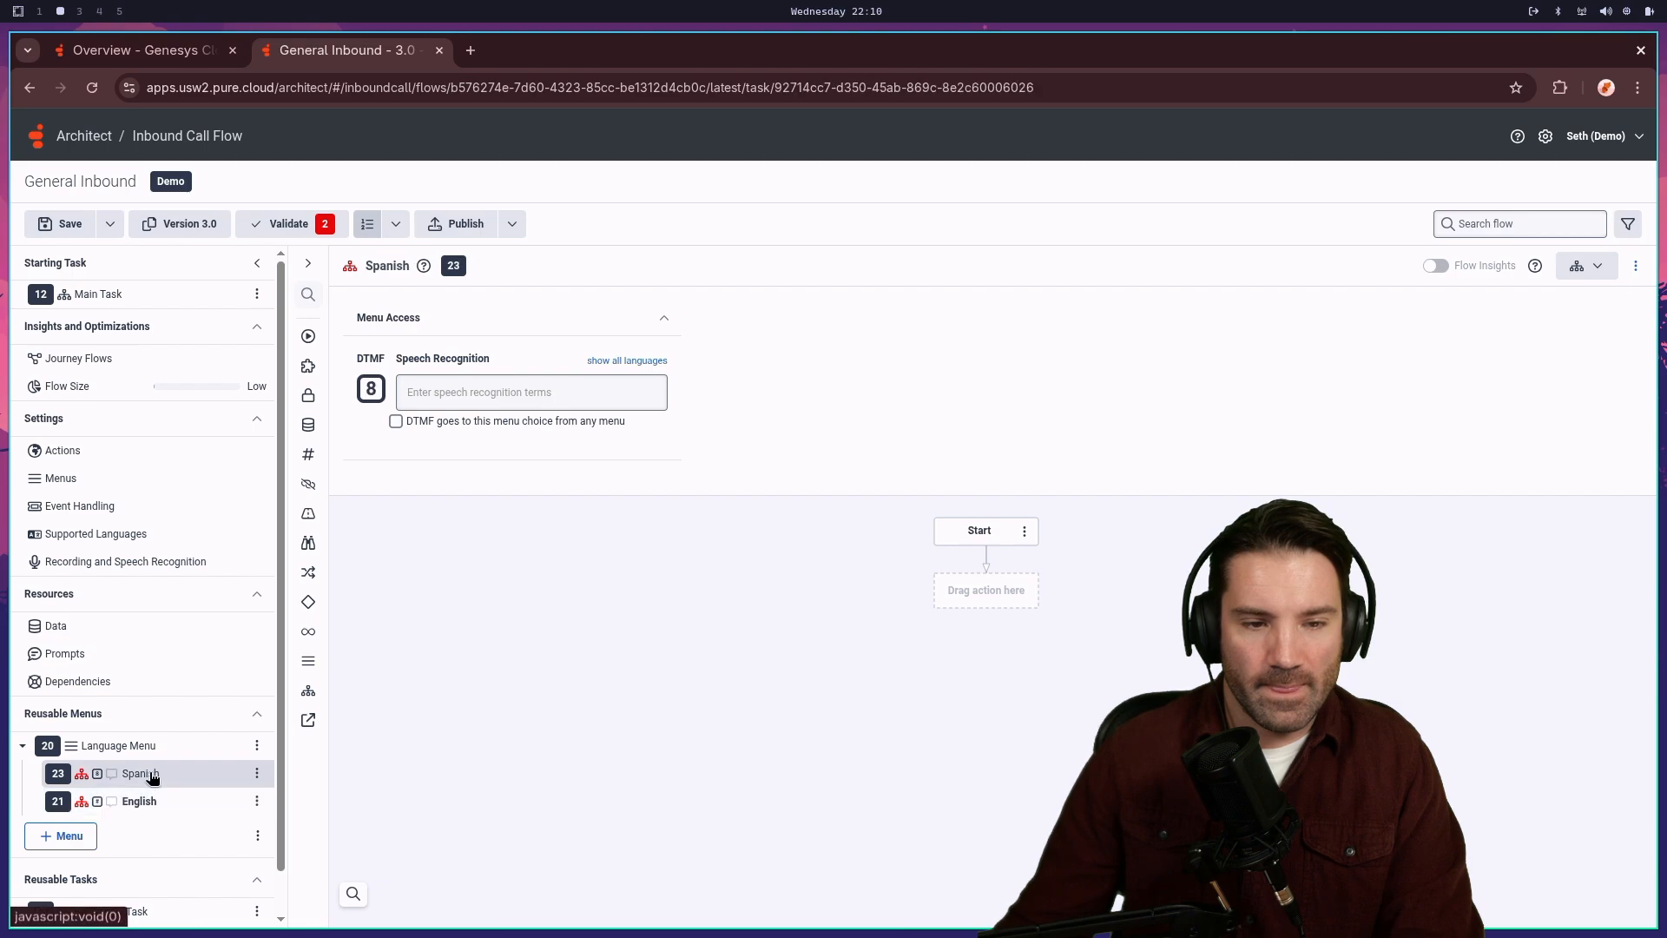
left_click(137, 750)
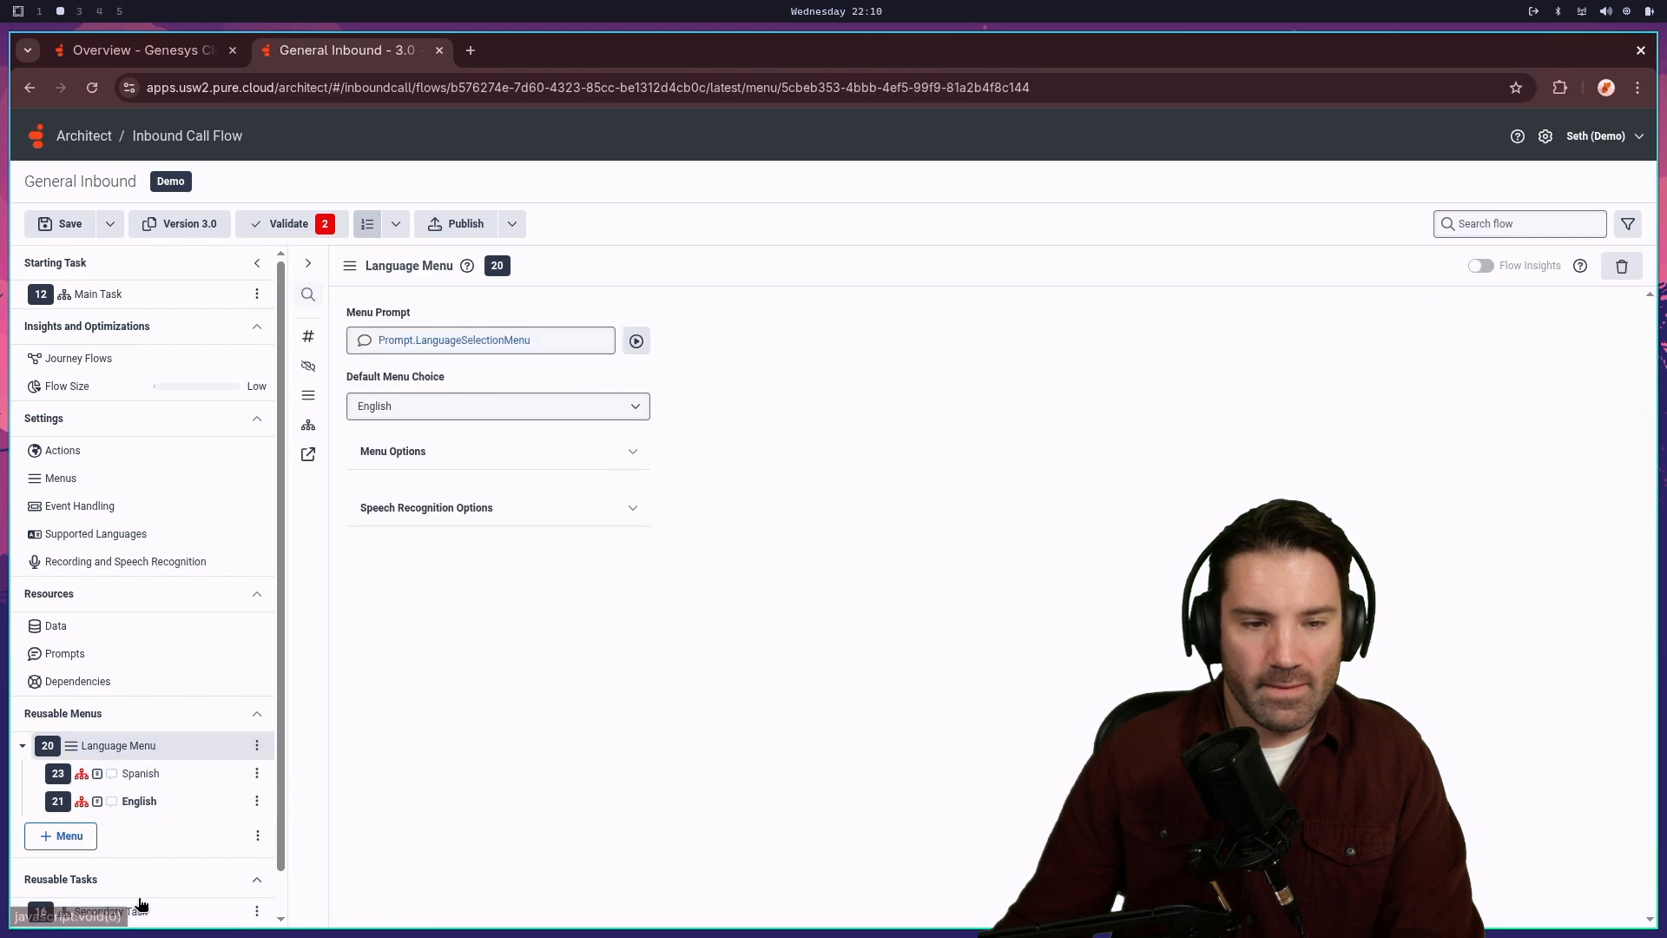
left_click(142, 800)
left_click(149, 777)
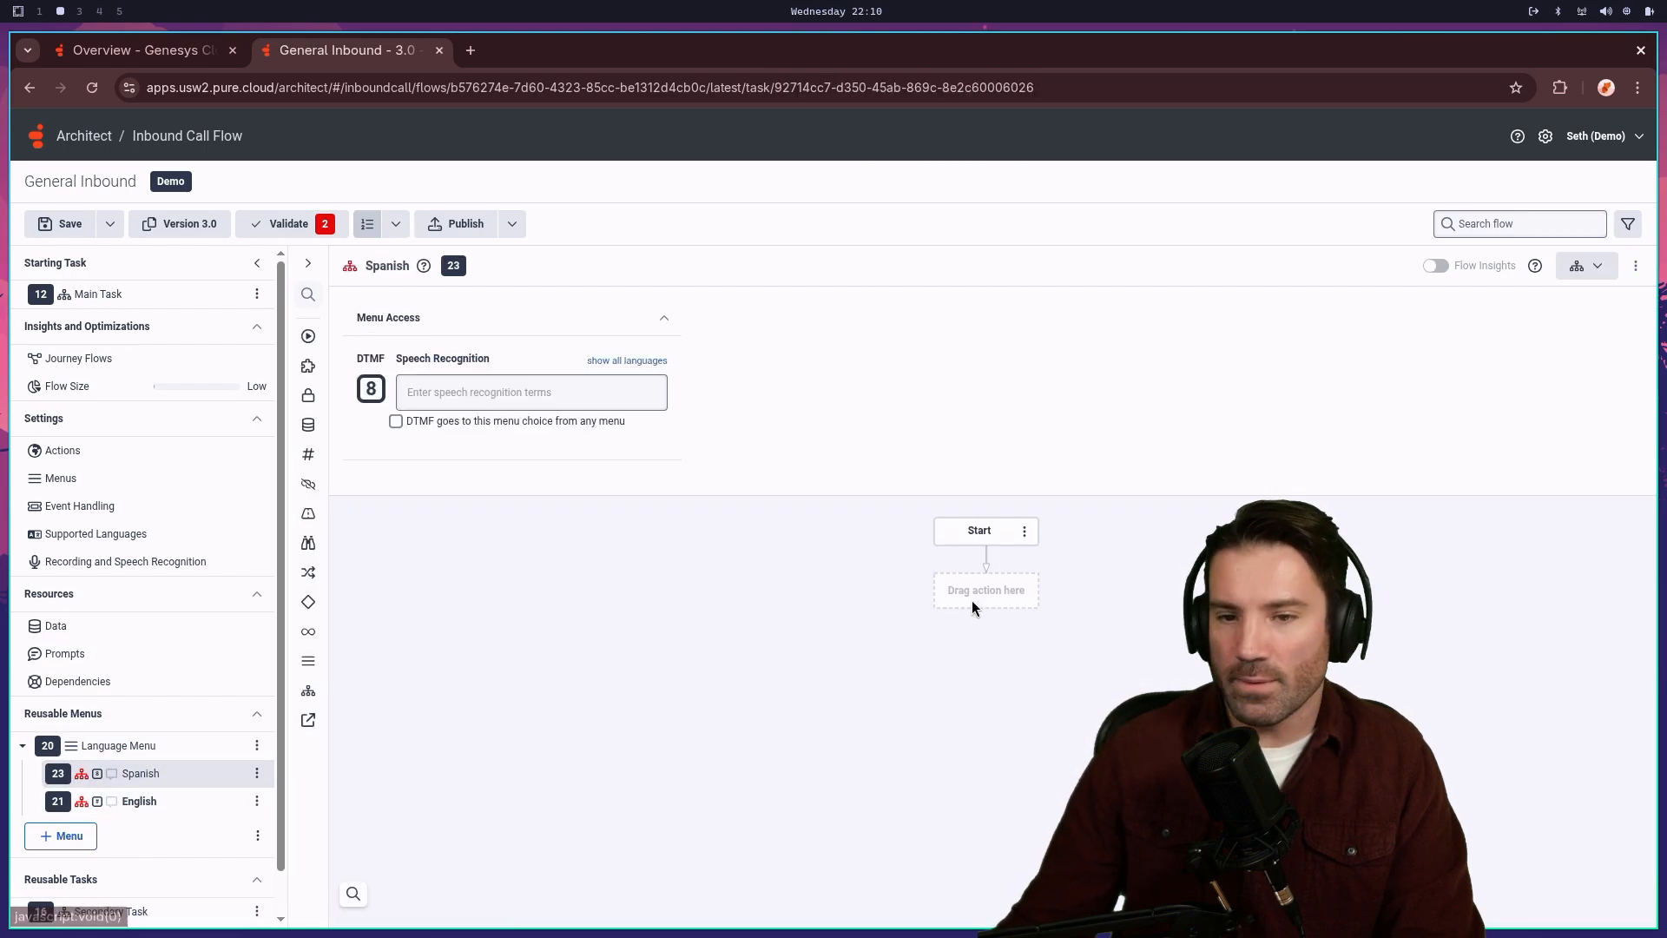
right_click(988, 583)
left_click(137, 801)
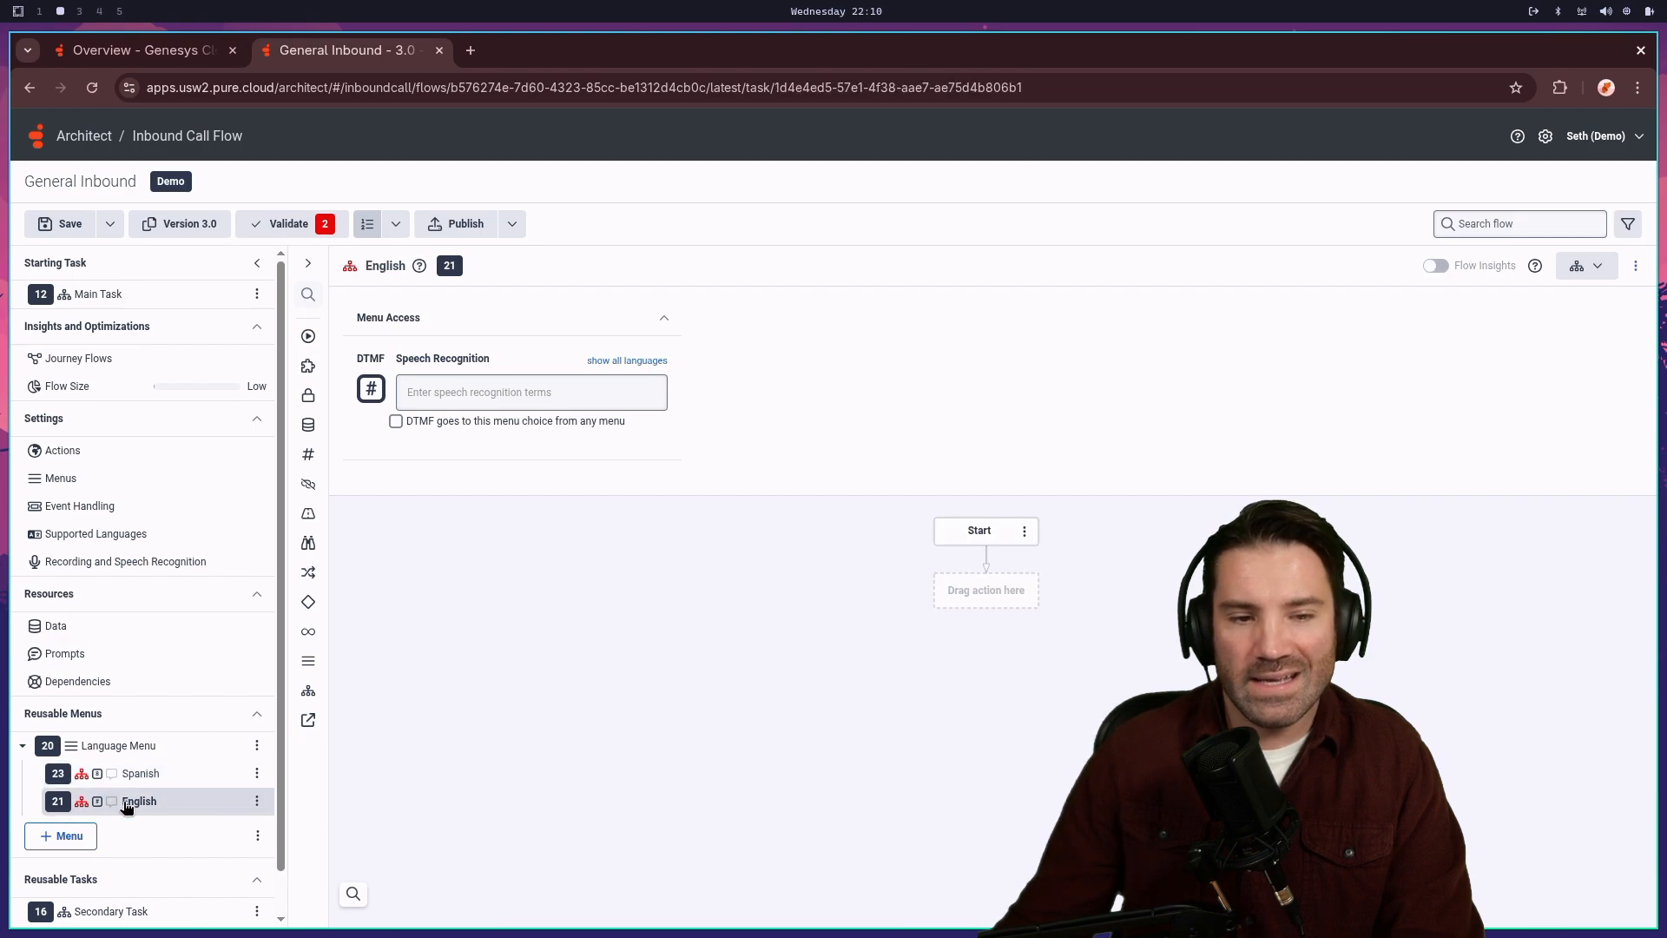
- Add a Jump to Reusable Task step targeting Secondary Task under the English choice's Start
right_click(991, 590)
mouse_move(1001, 594)
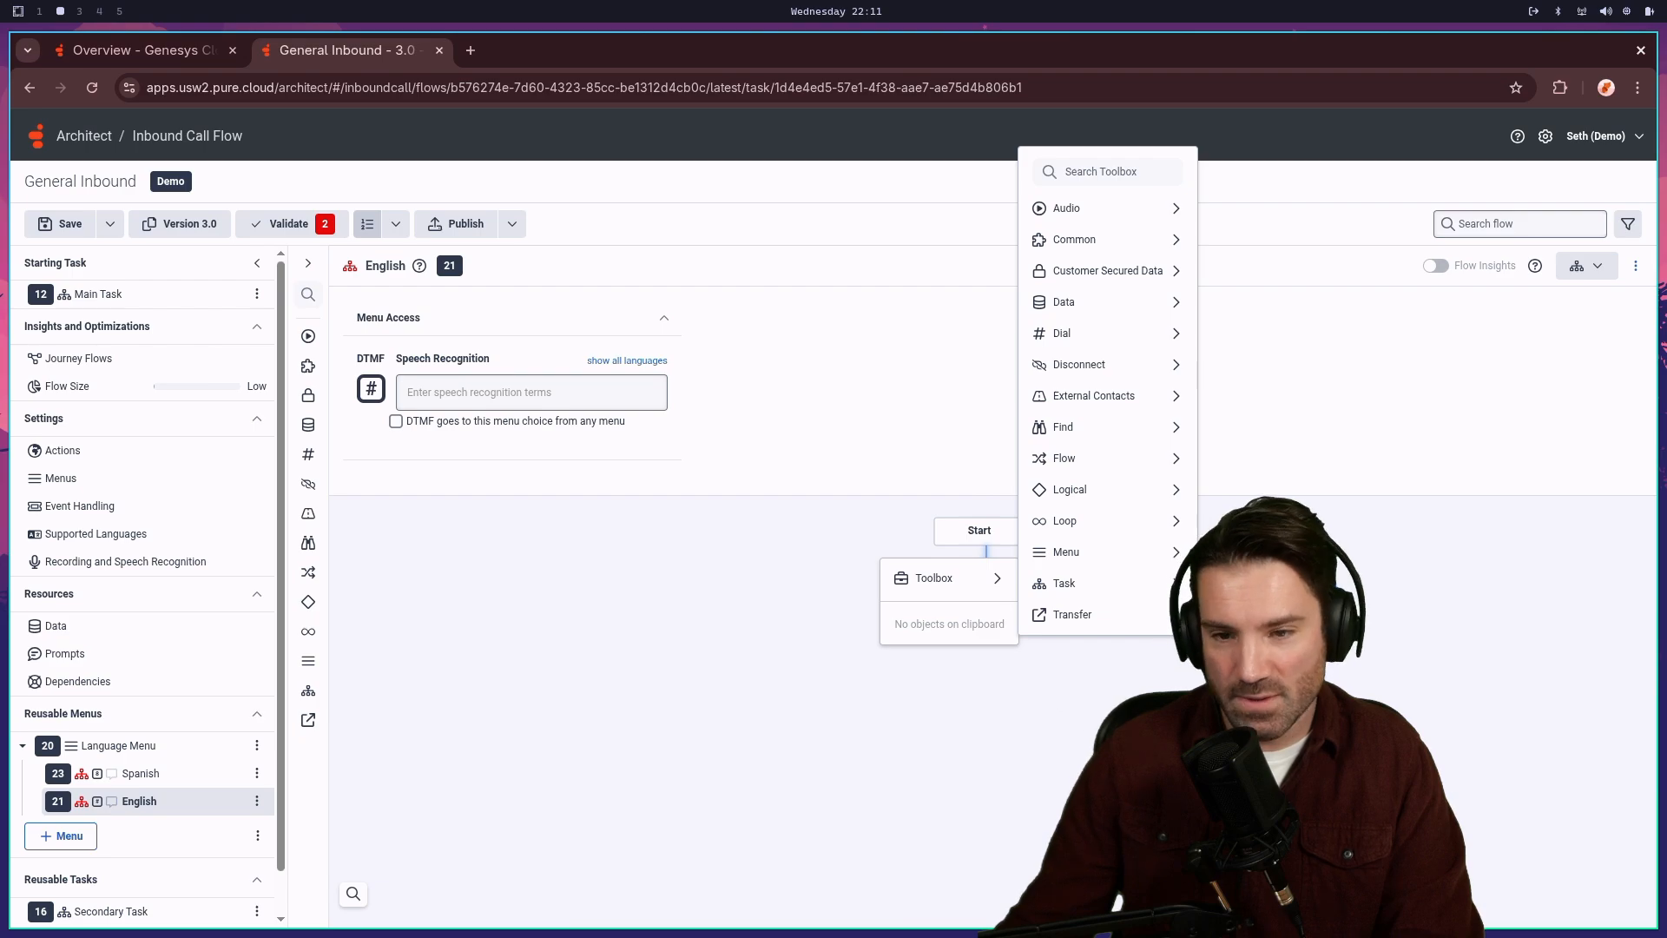
left_click(1263, 612)
left_click(1438, 401)
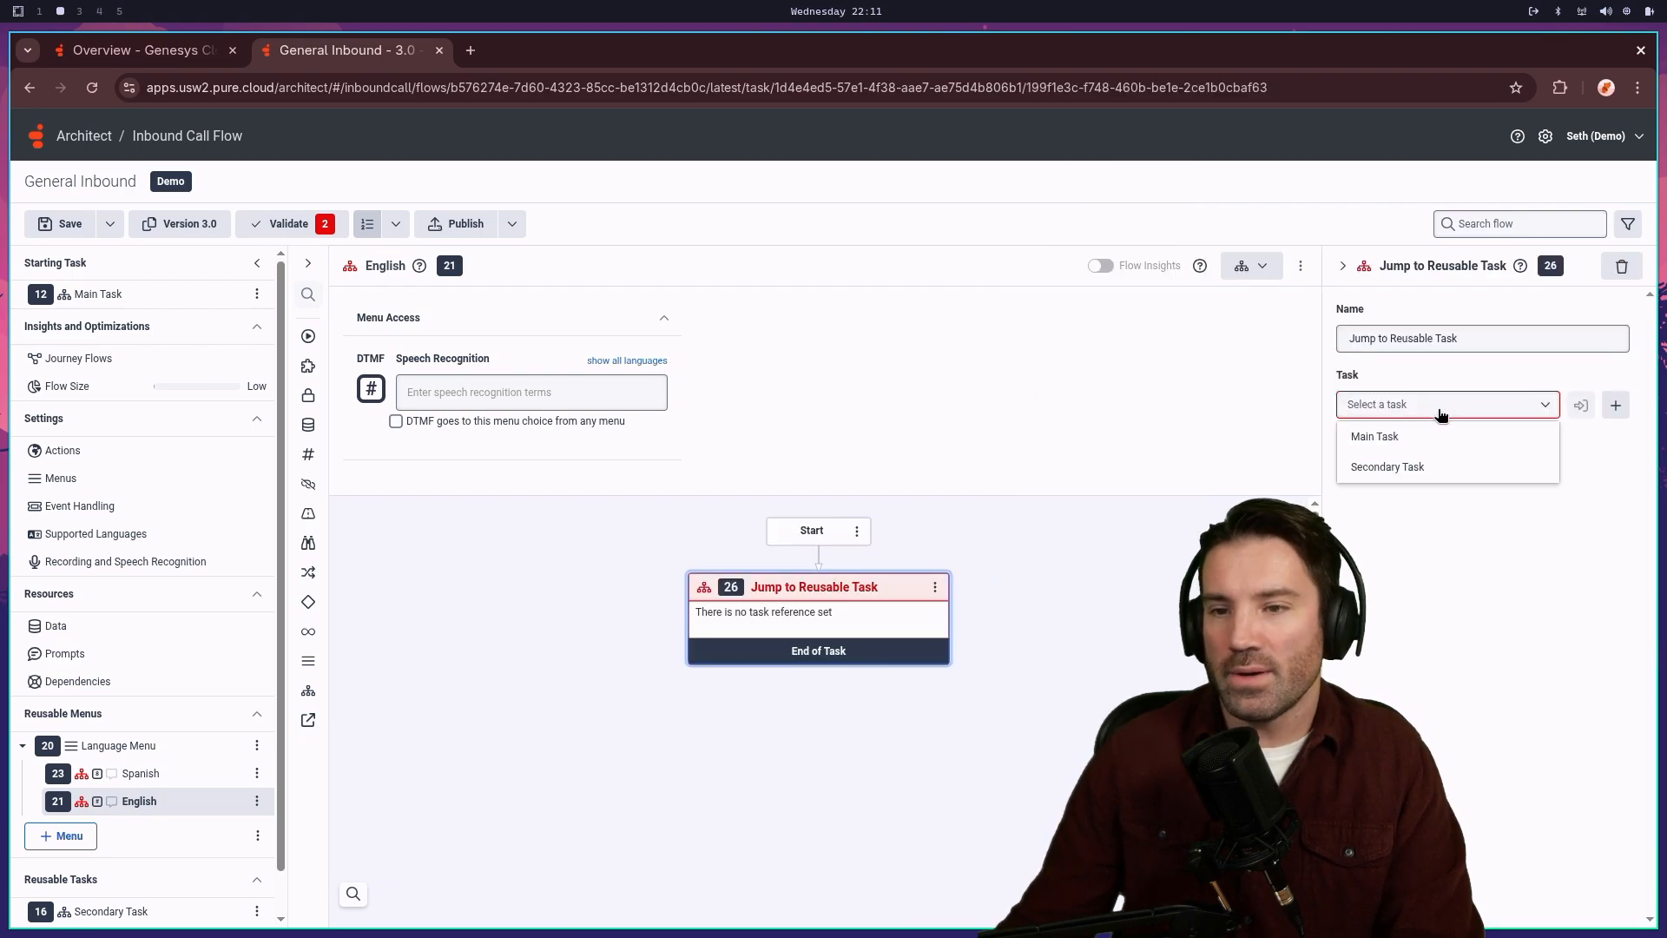
left_click(1445, 476)
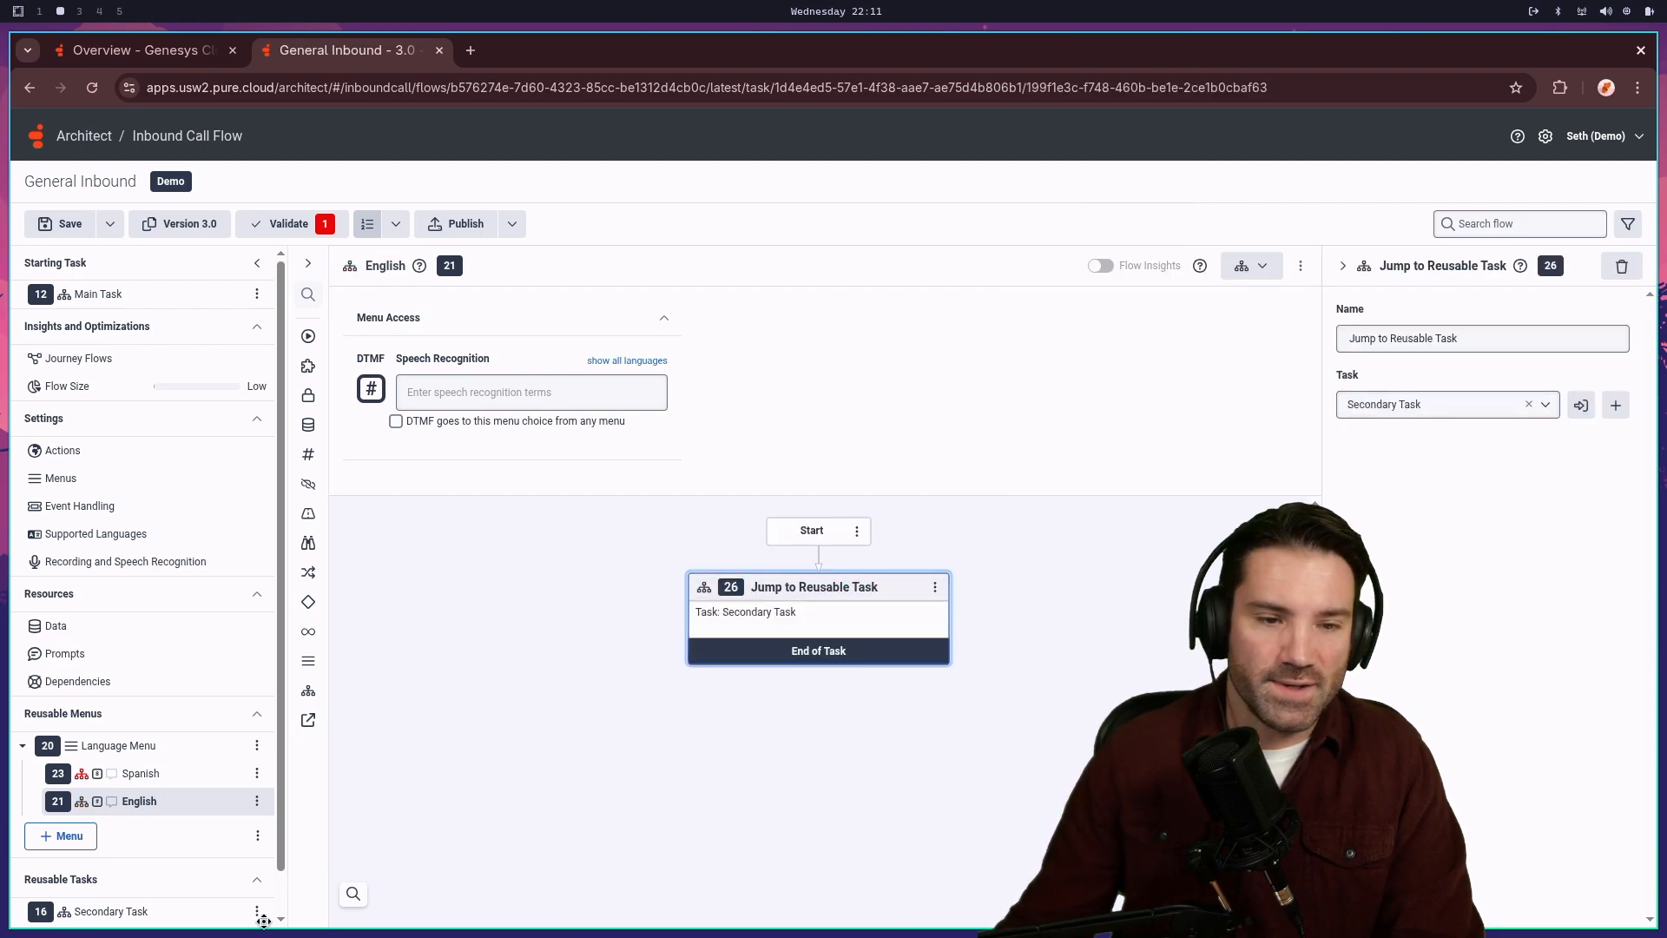
- Open the Spanish menu choice and bring up the actions to add under Start
left_click(167, 778)
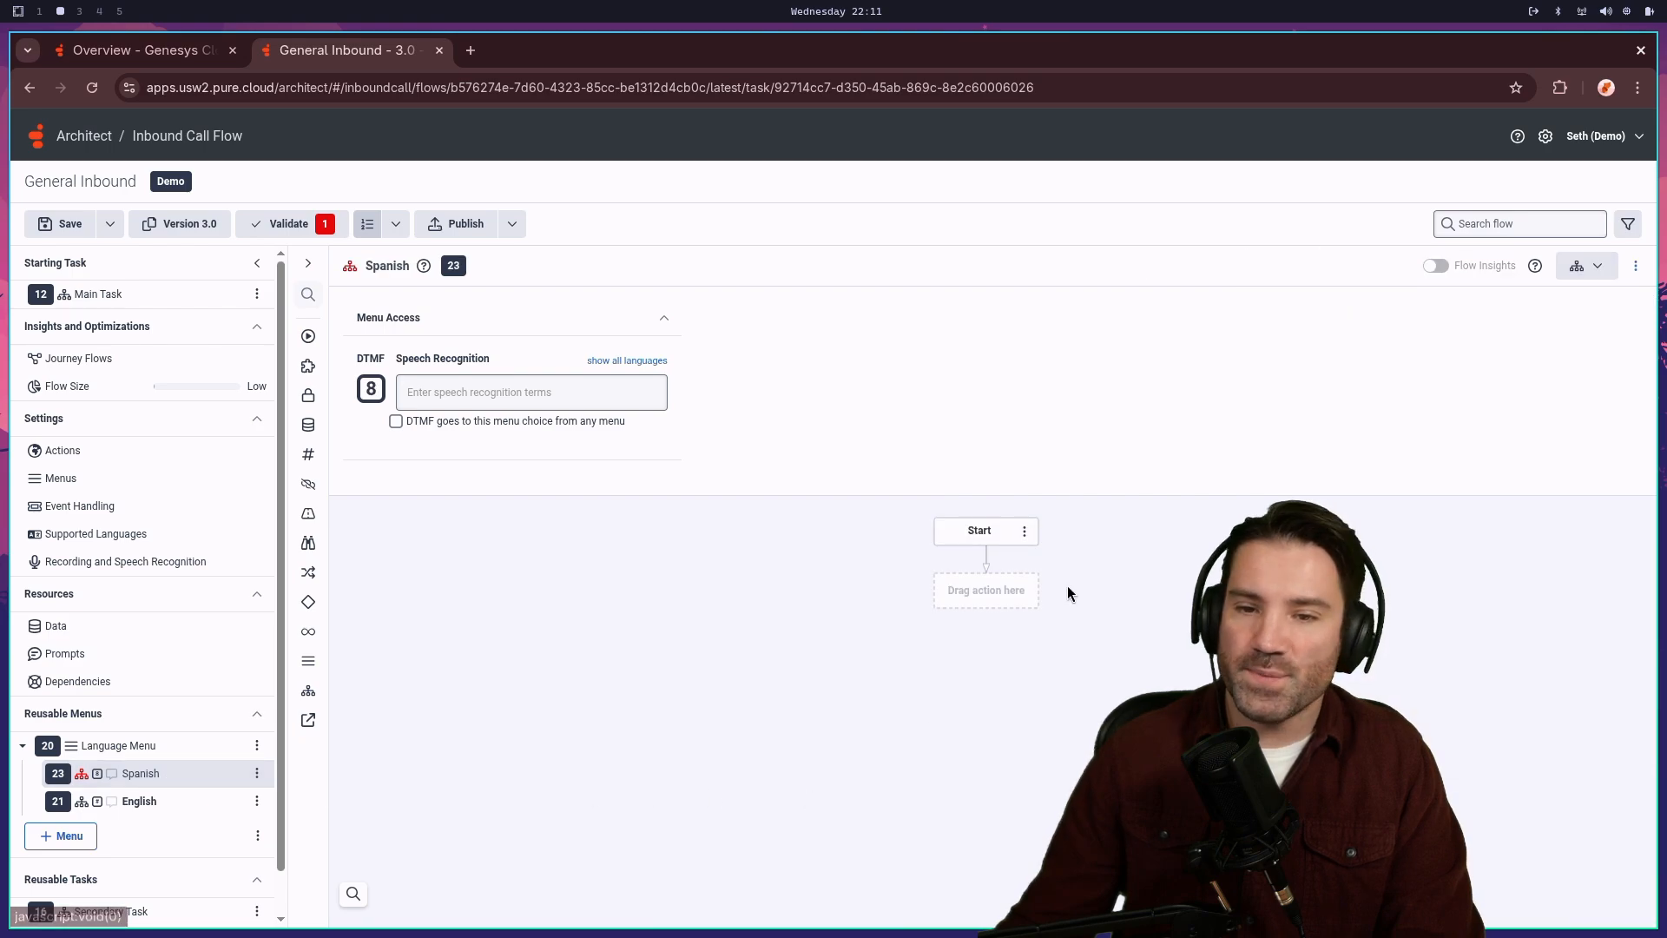
left_click(983, 591)
mouse_move(1099, 625)
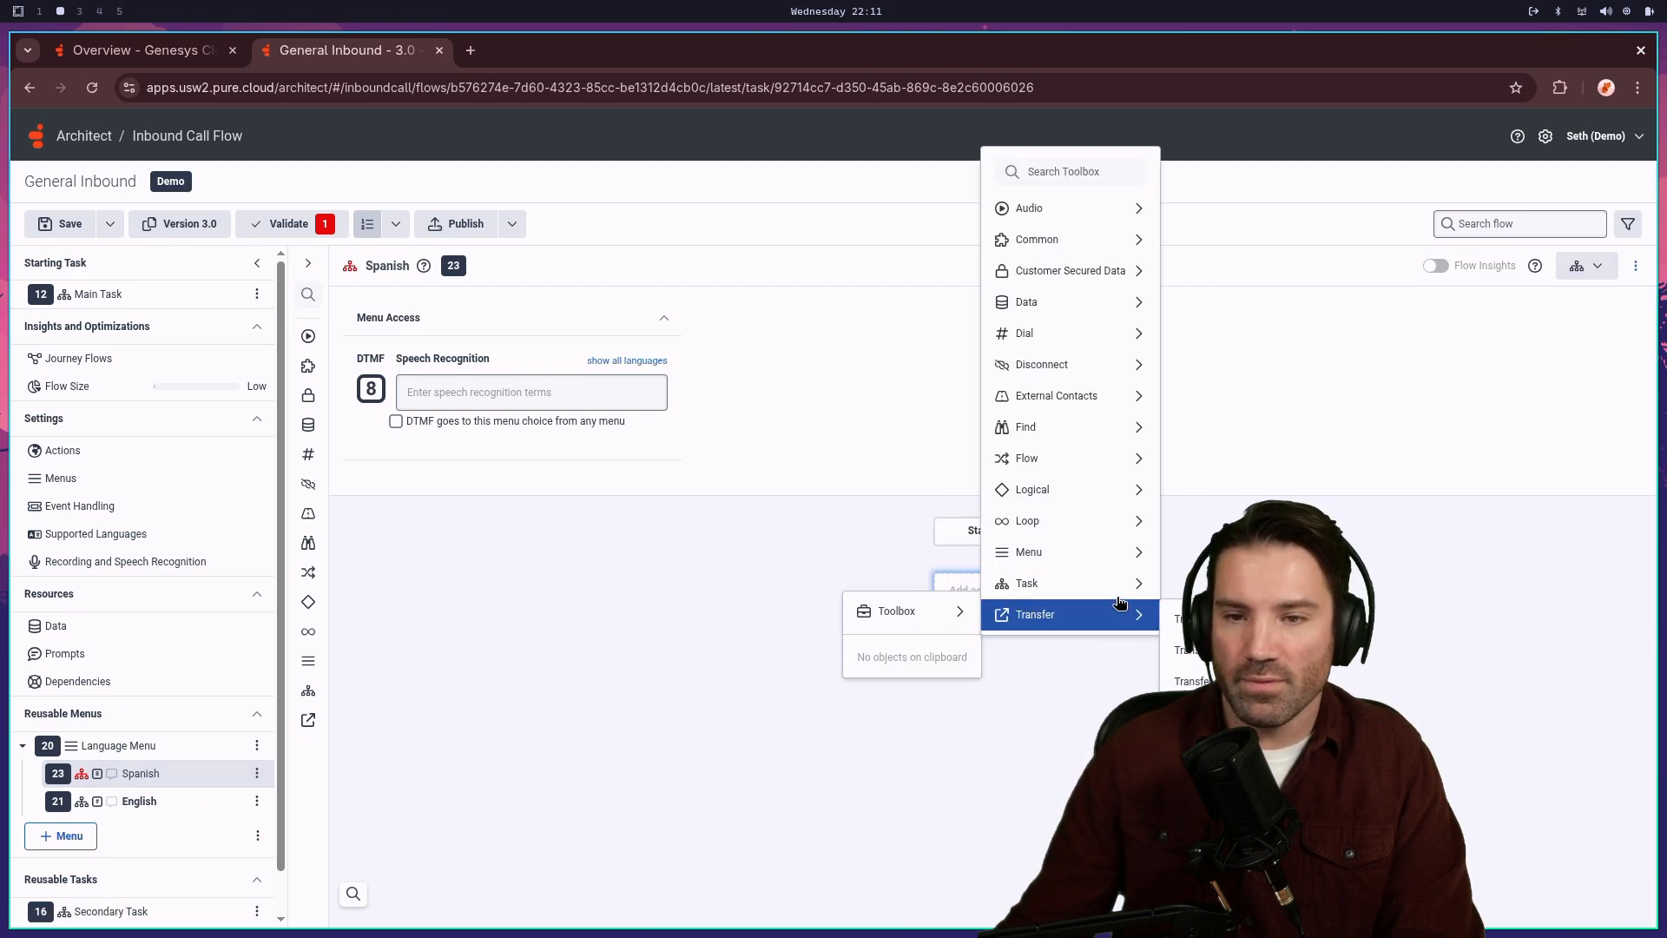
mouse_move(1115, 547)
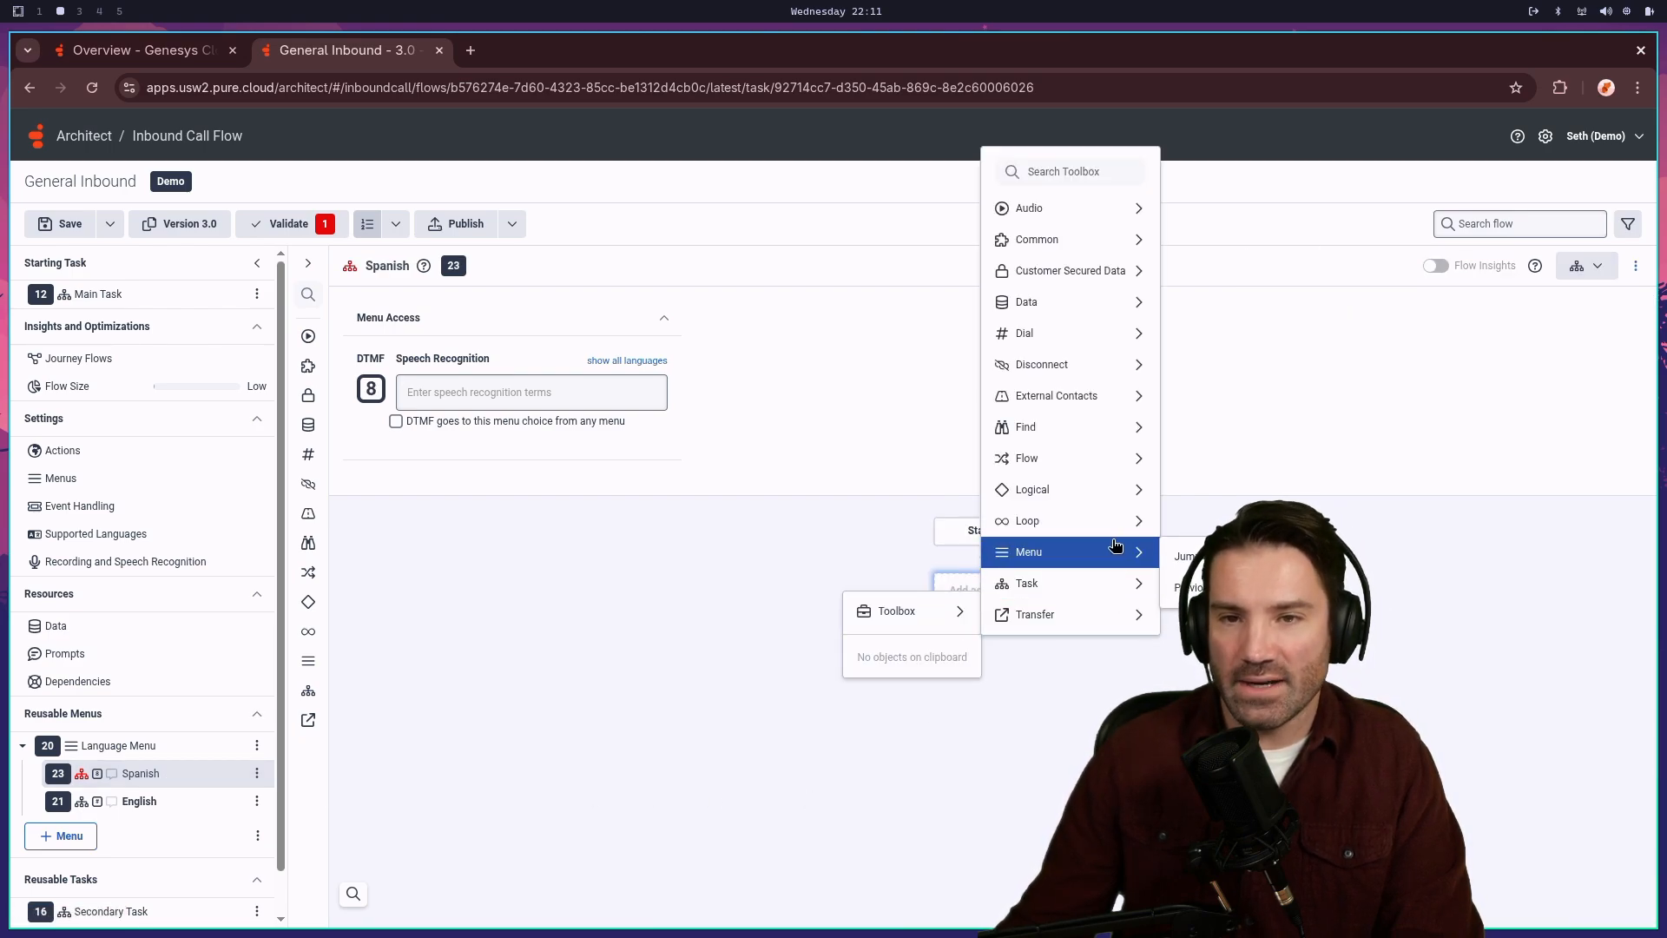
- Add a Set Language step to the Spanish choice, set to Spanish (United States) (es-us)
mouse_move(1118, 460)
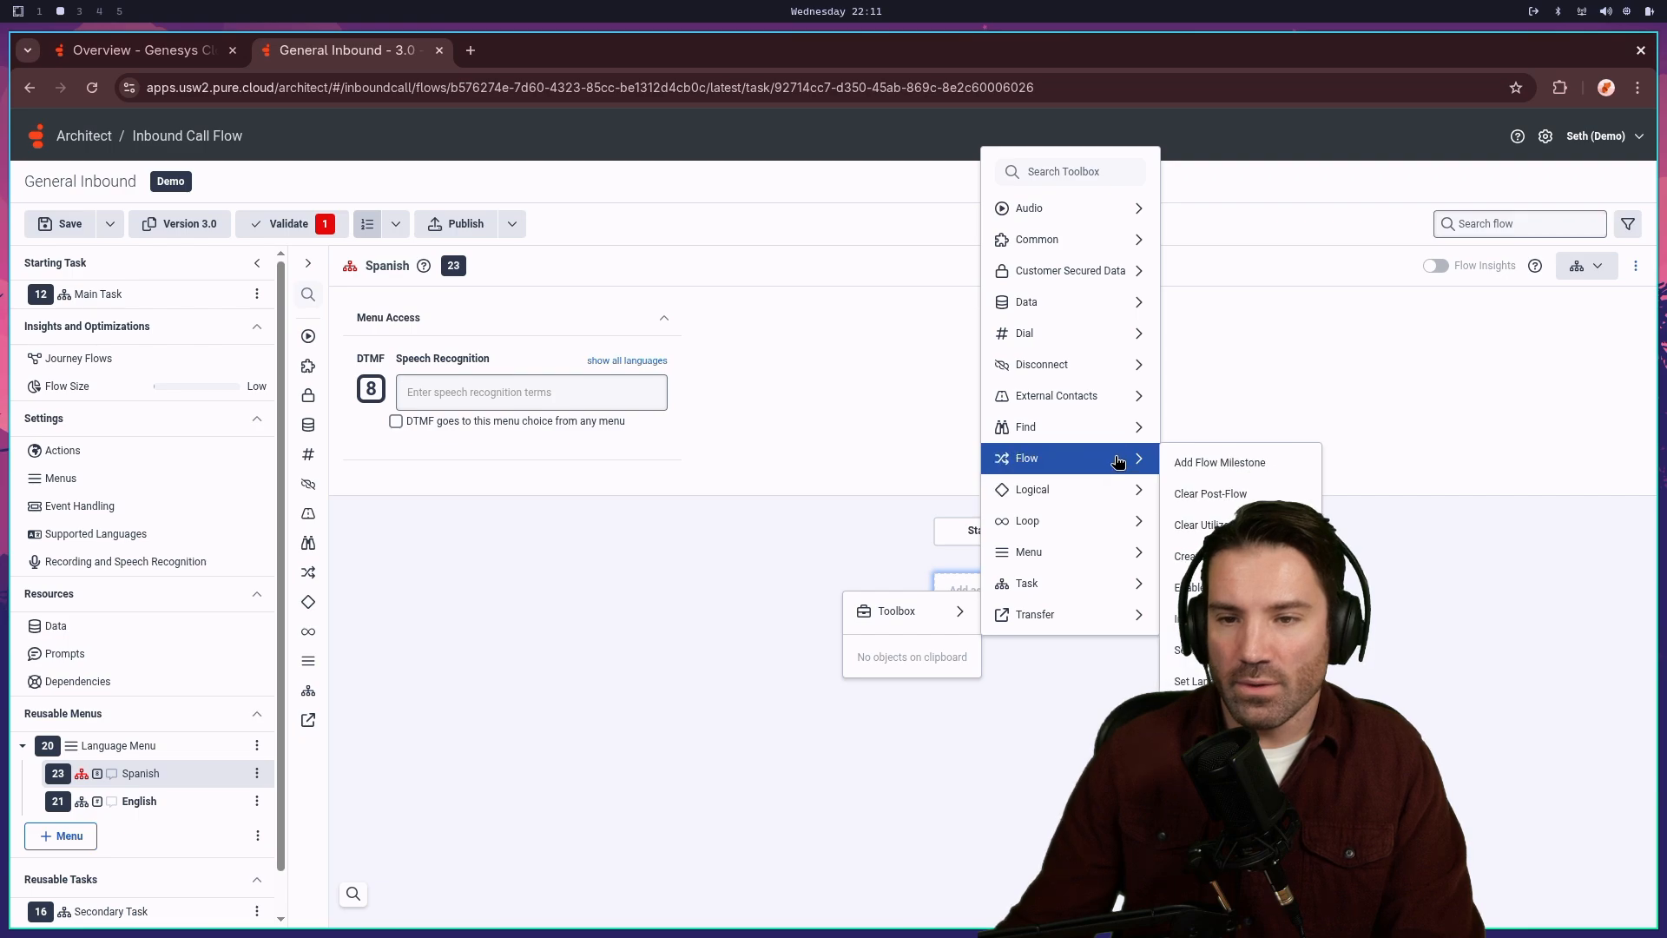
left_click(1194, 681)
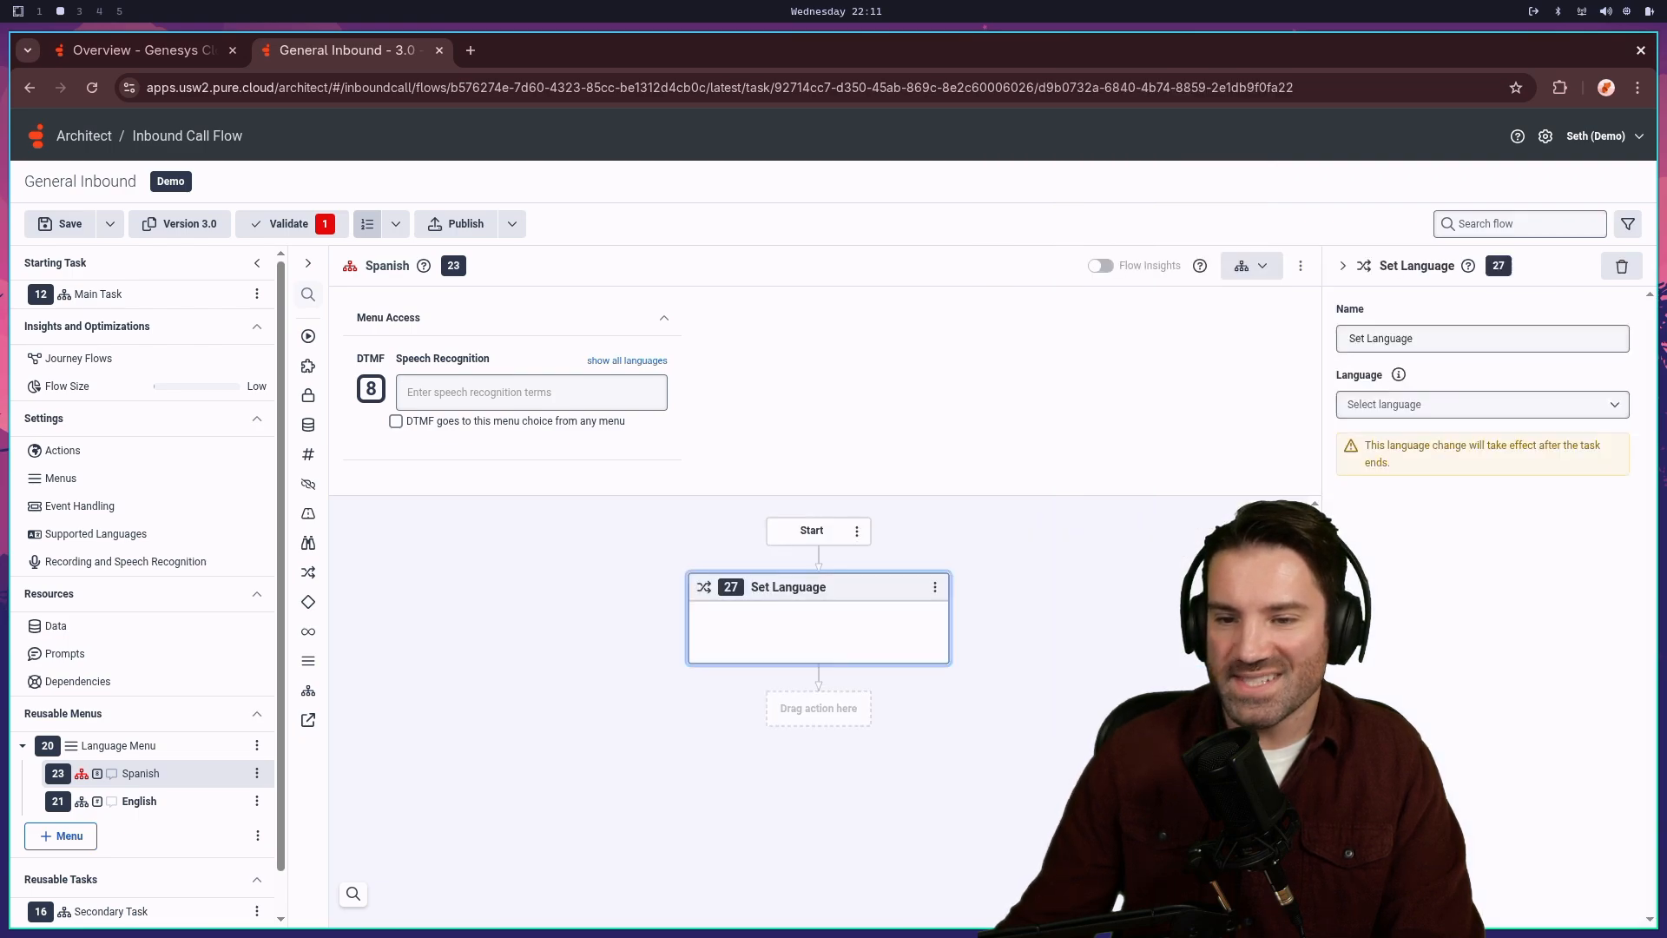
left_click(1457, 408)
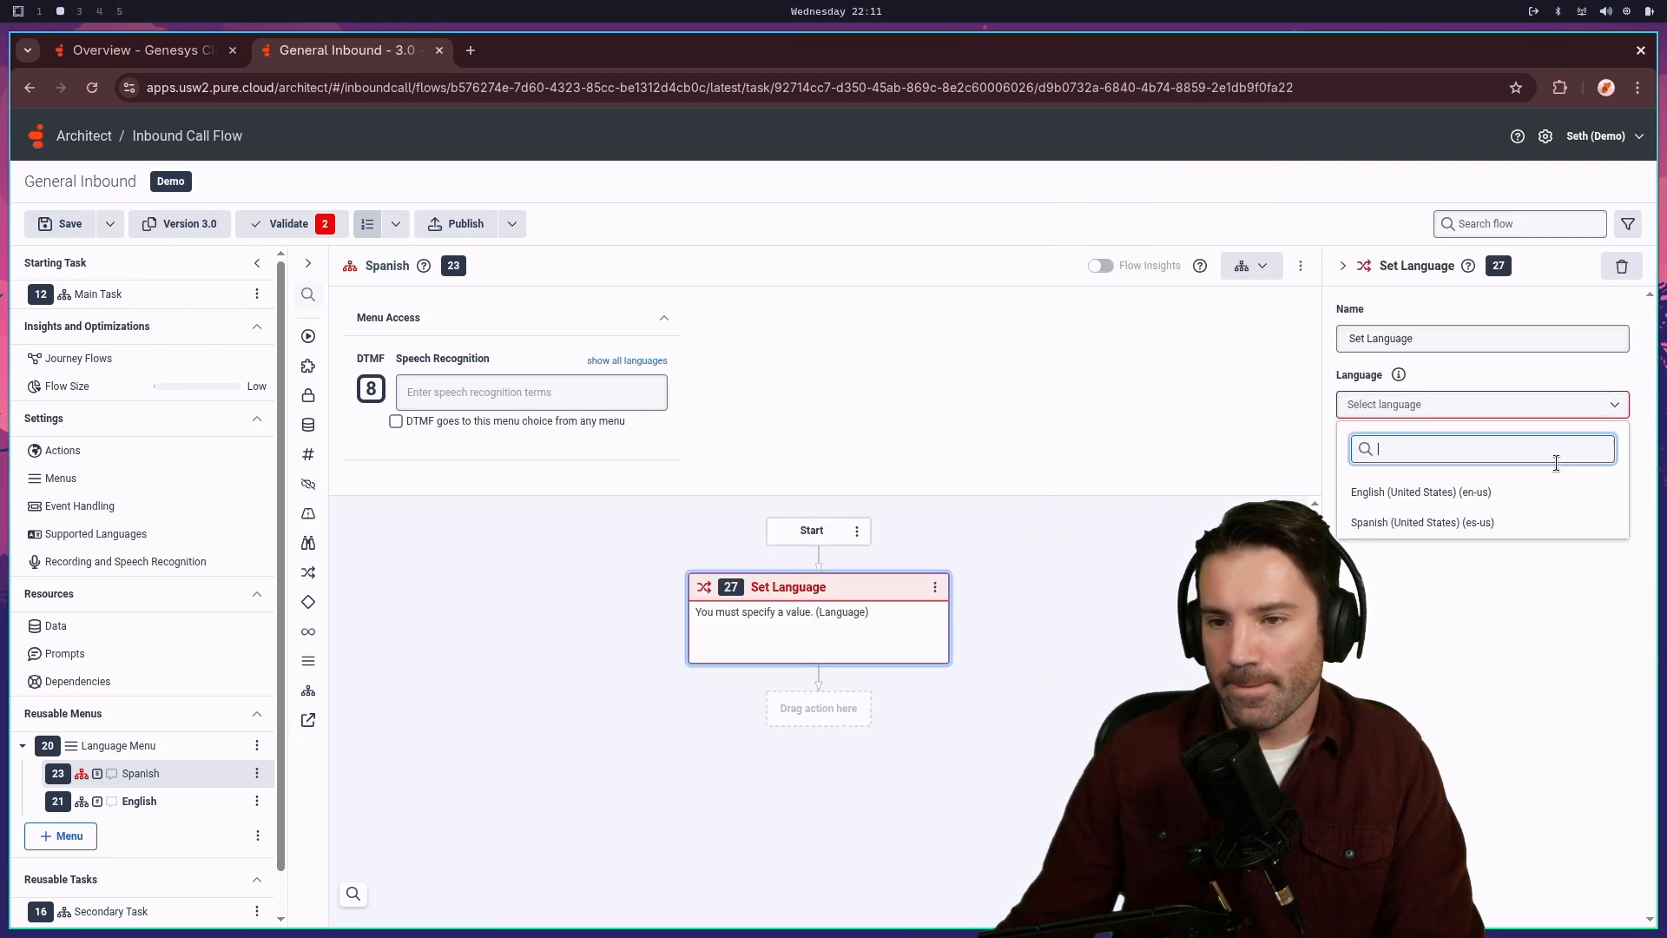
left_click(1415, 525)
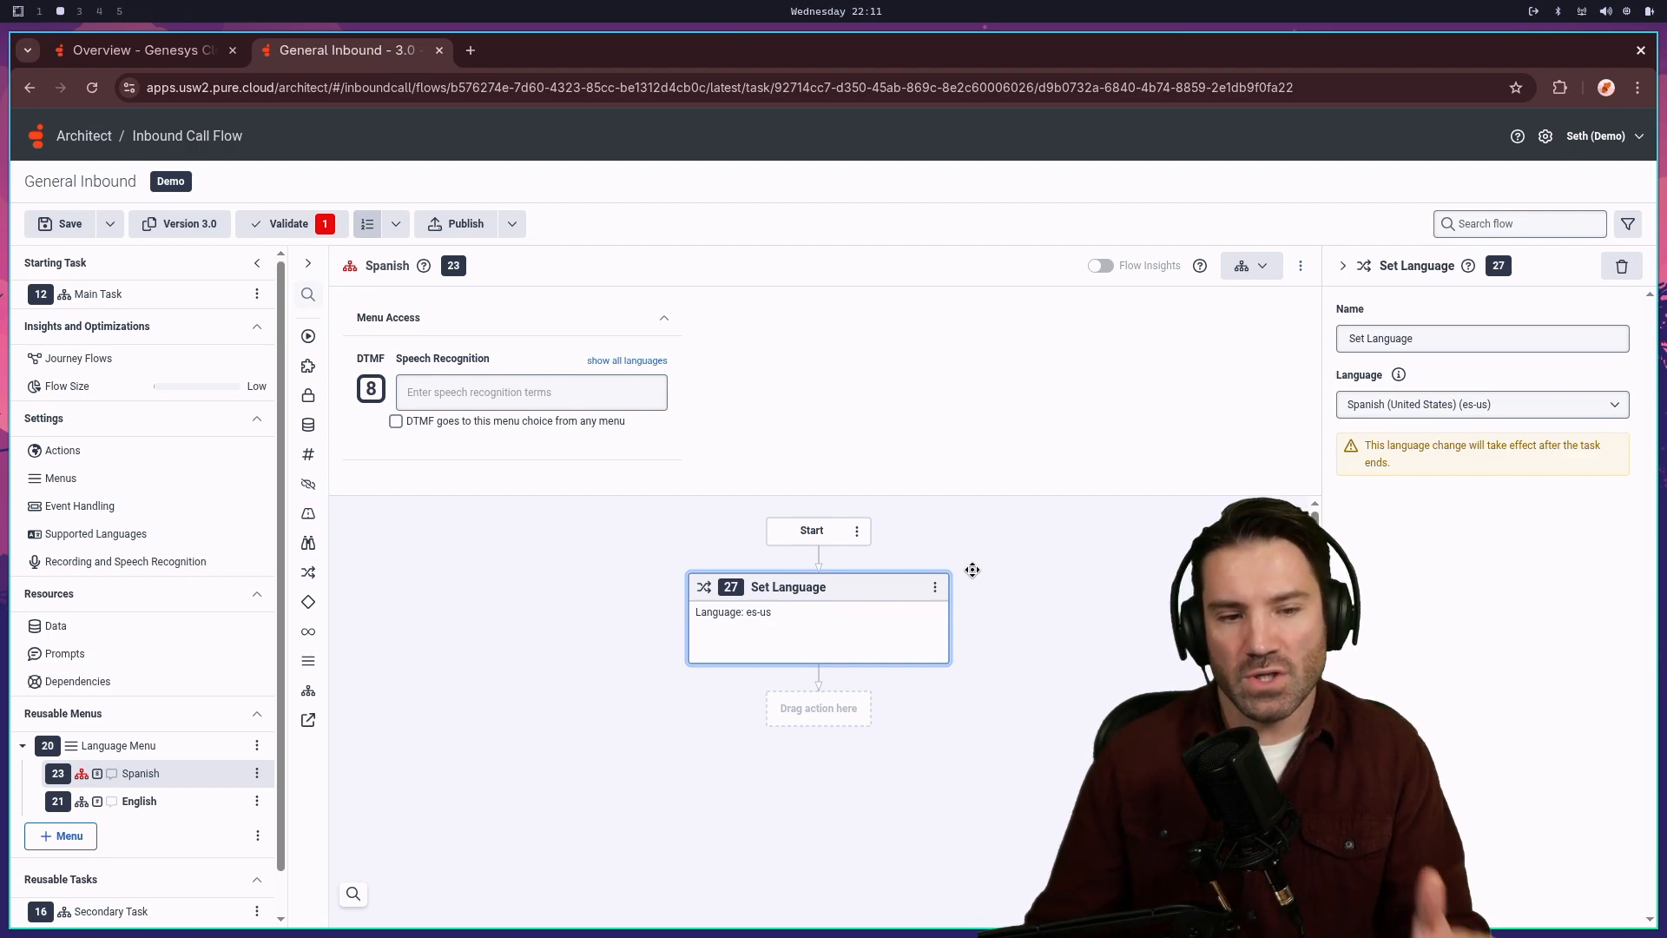
- Add a Jump to Reusable Task step targeting Secondary Task after Set Language
right_click(817, 710)
mouse_move(761, 736)
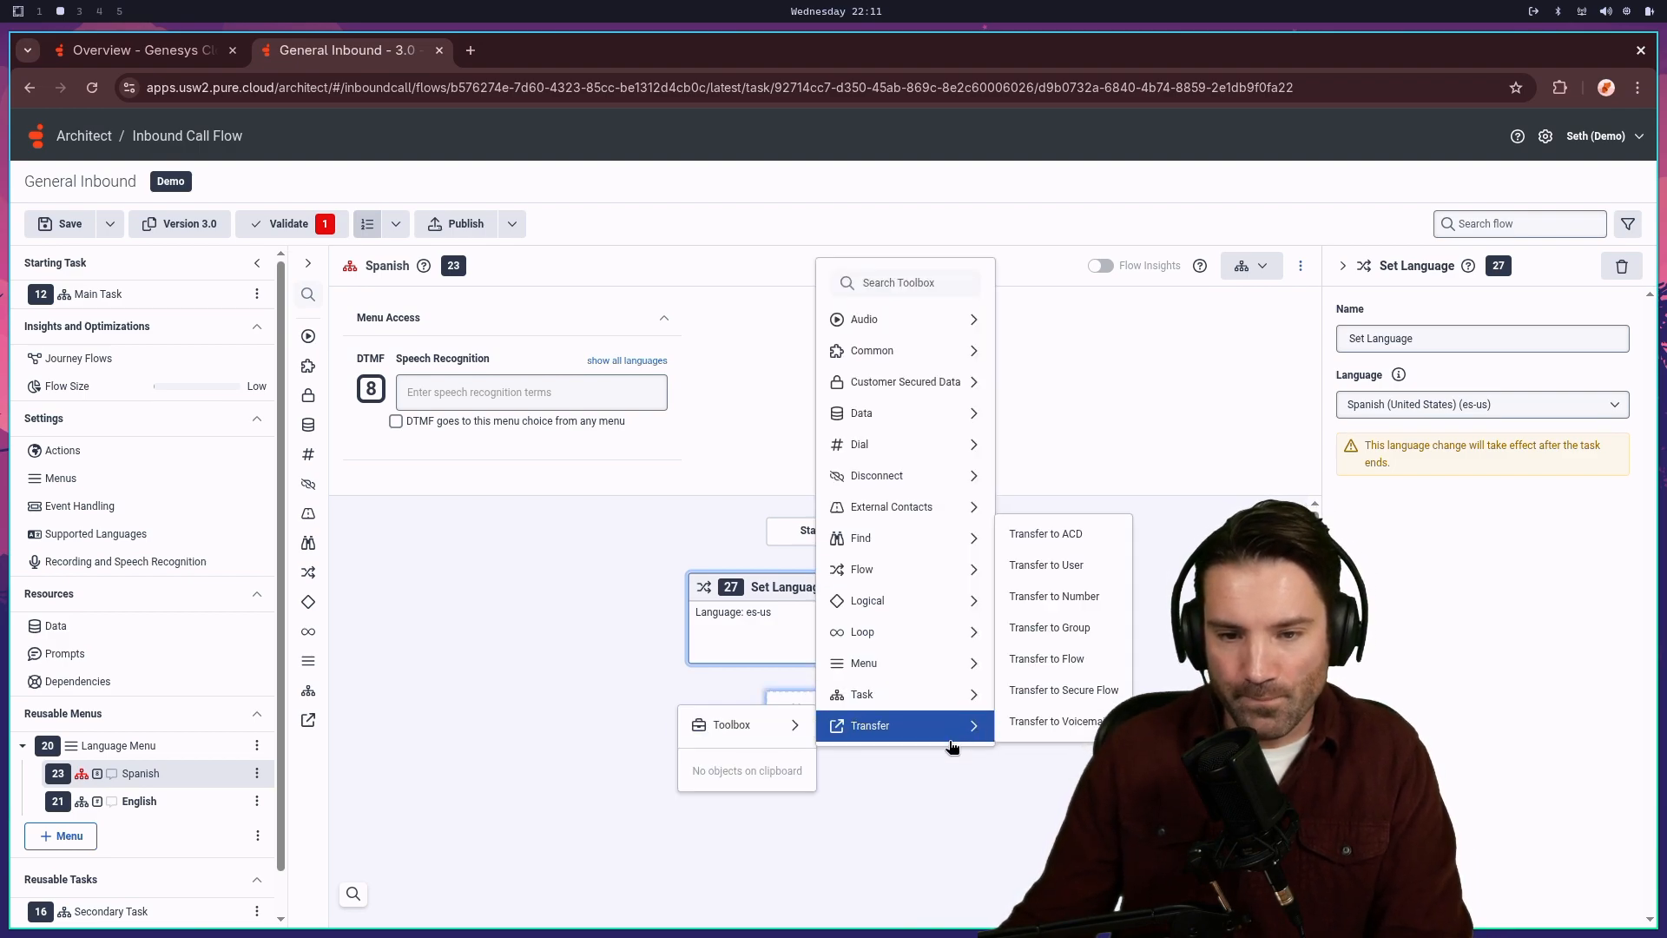
mouse_move(955, 694)
left_click(1119, 699)
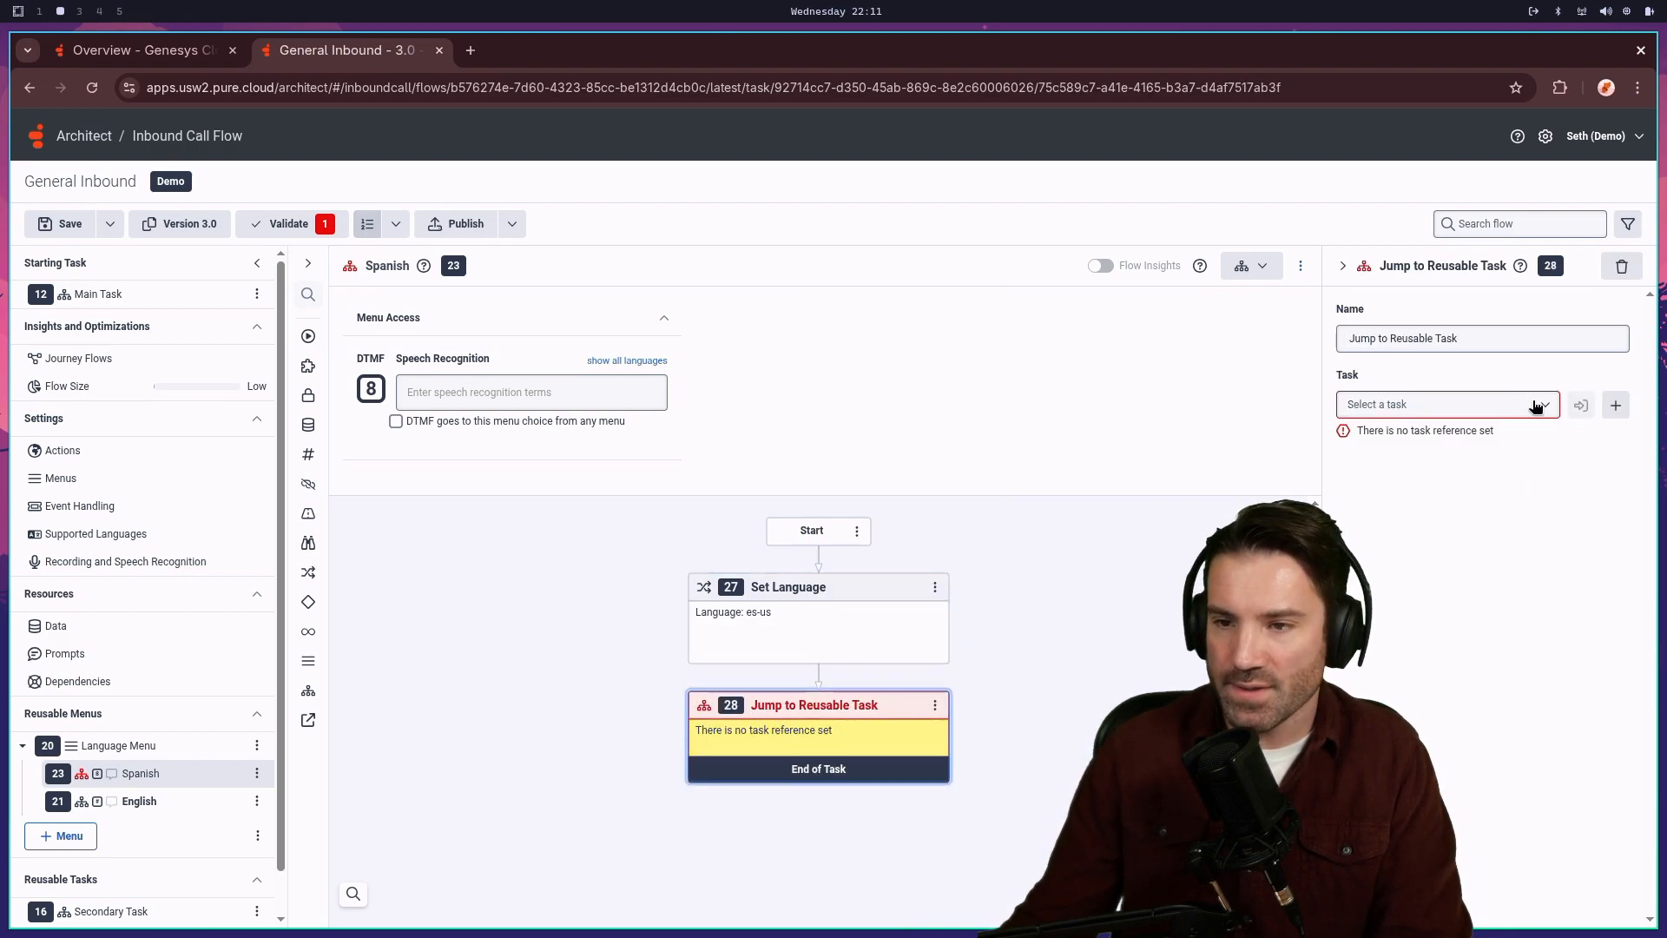
left_click(1528, 405)
left_click(1431, 468)
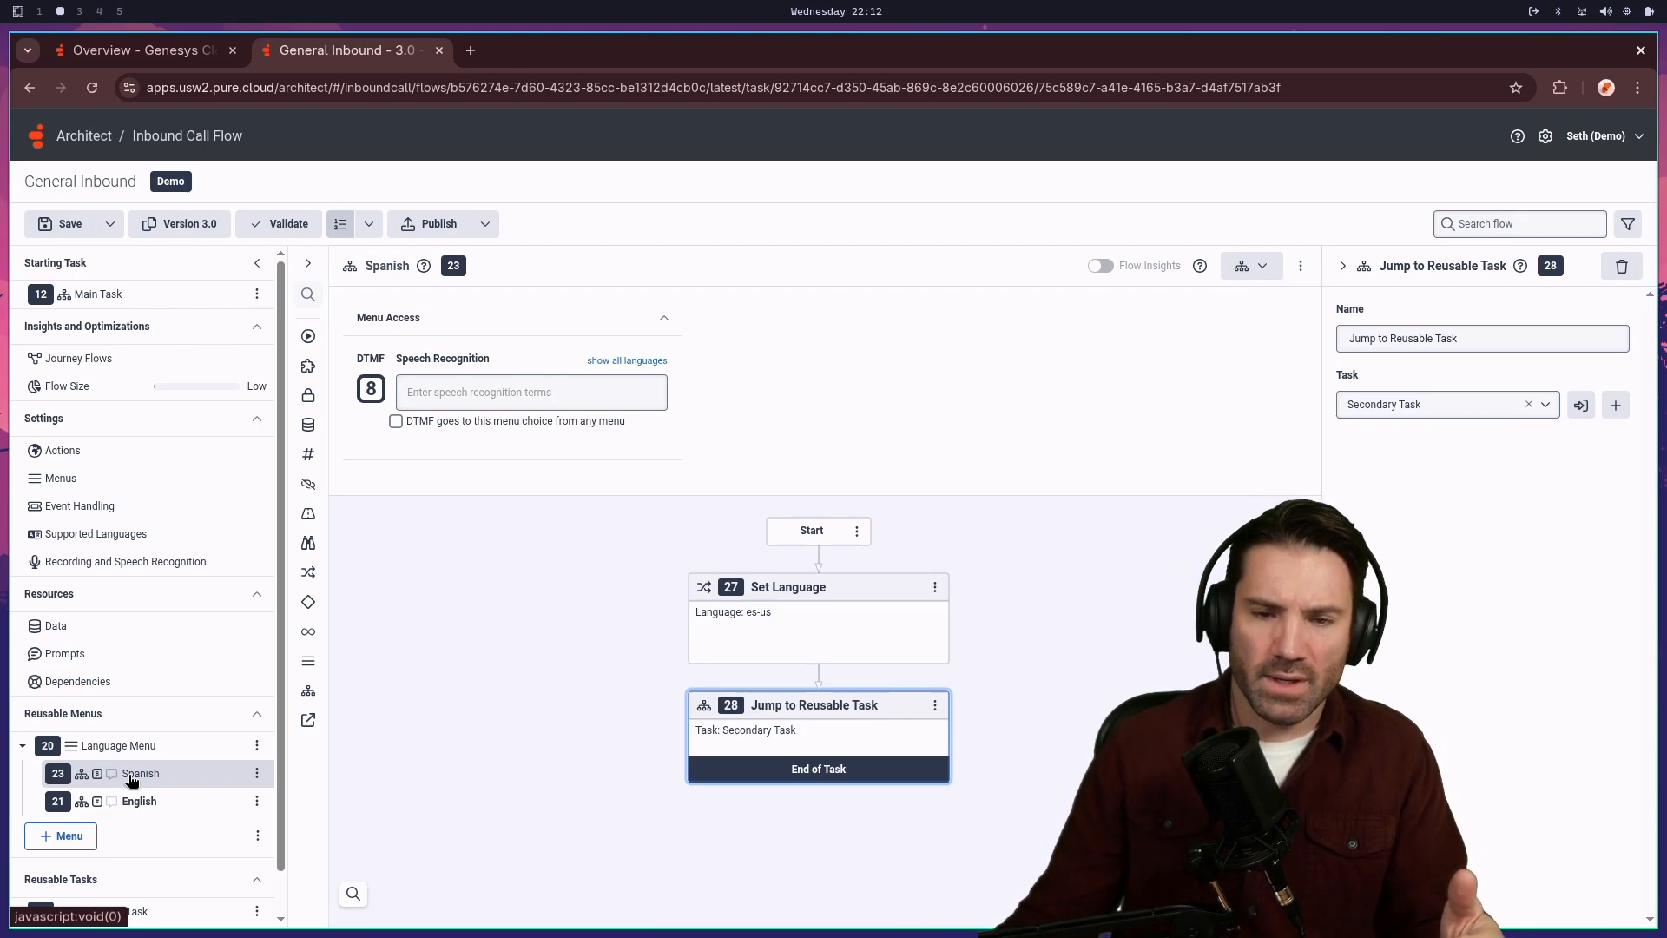
left_click(139, 801)
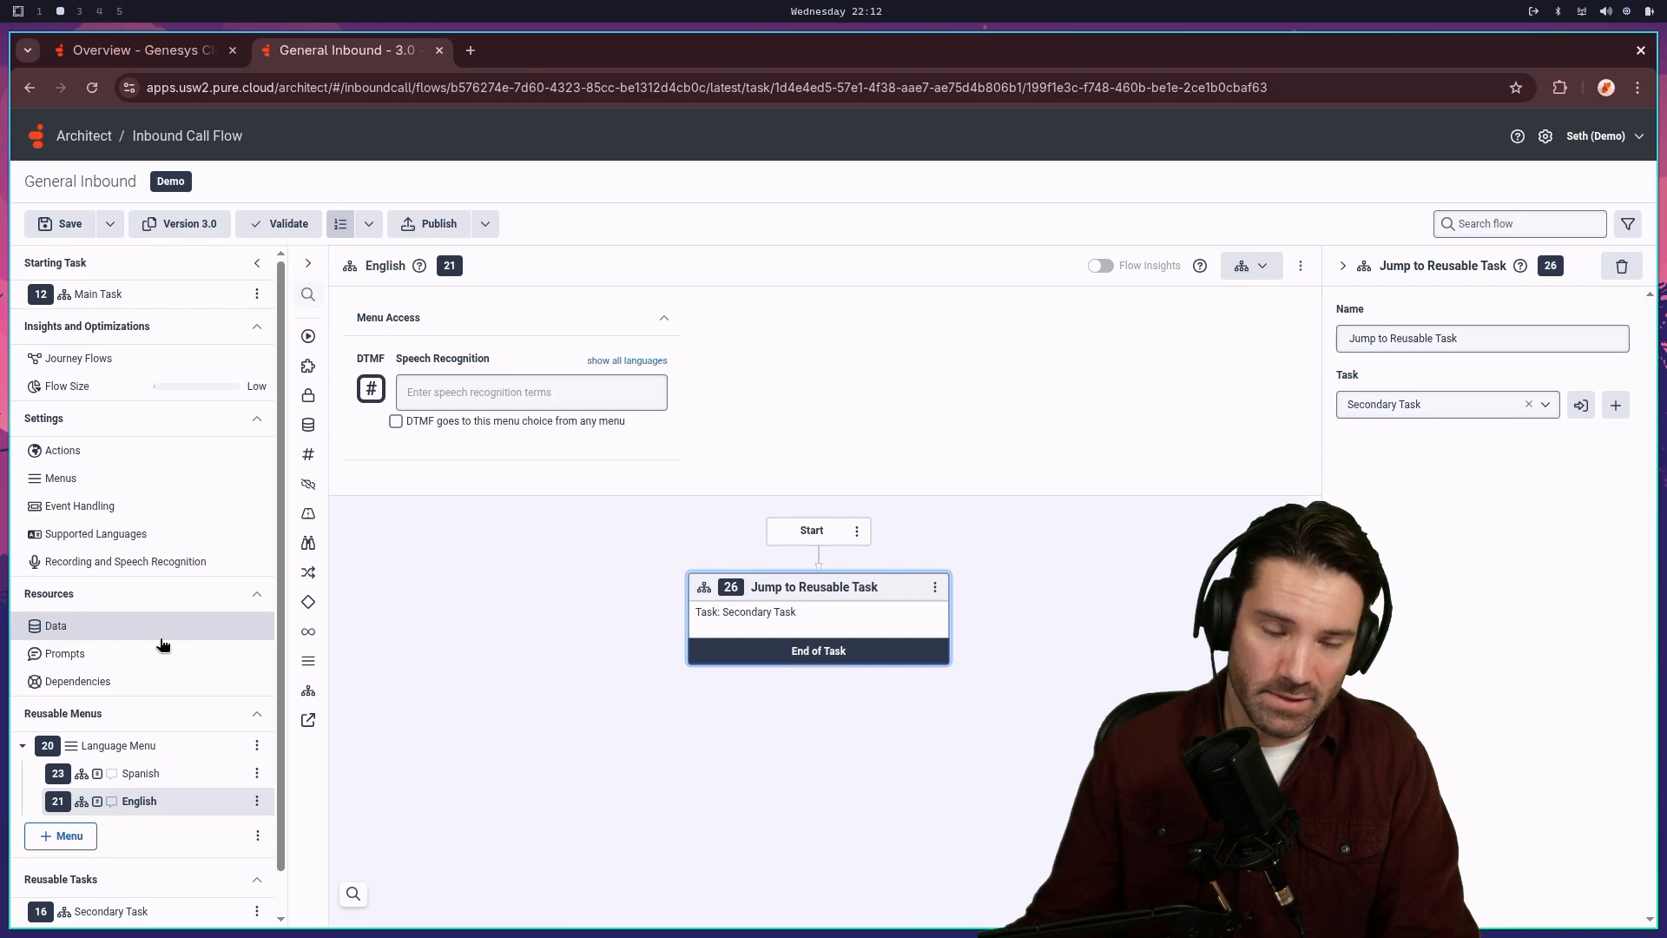
- In the Main Task, delete the Play Audio and Disconnect actions after Update Data
left_click(98, 294)
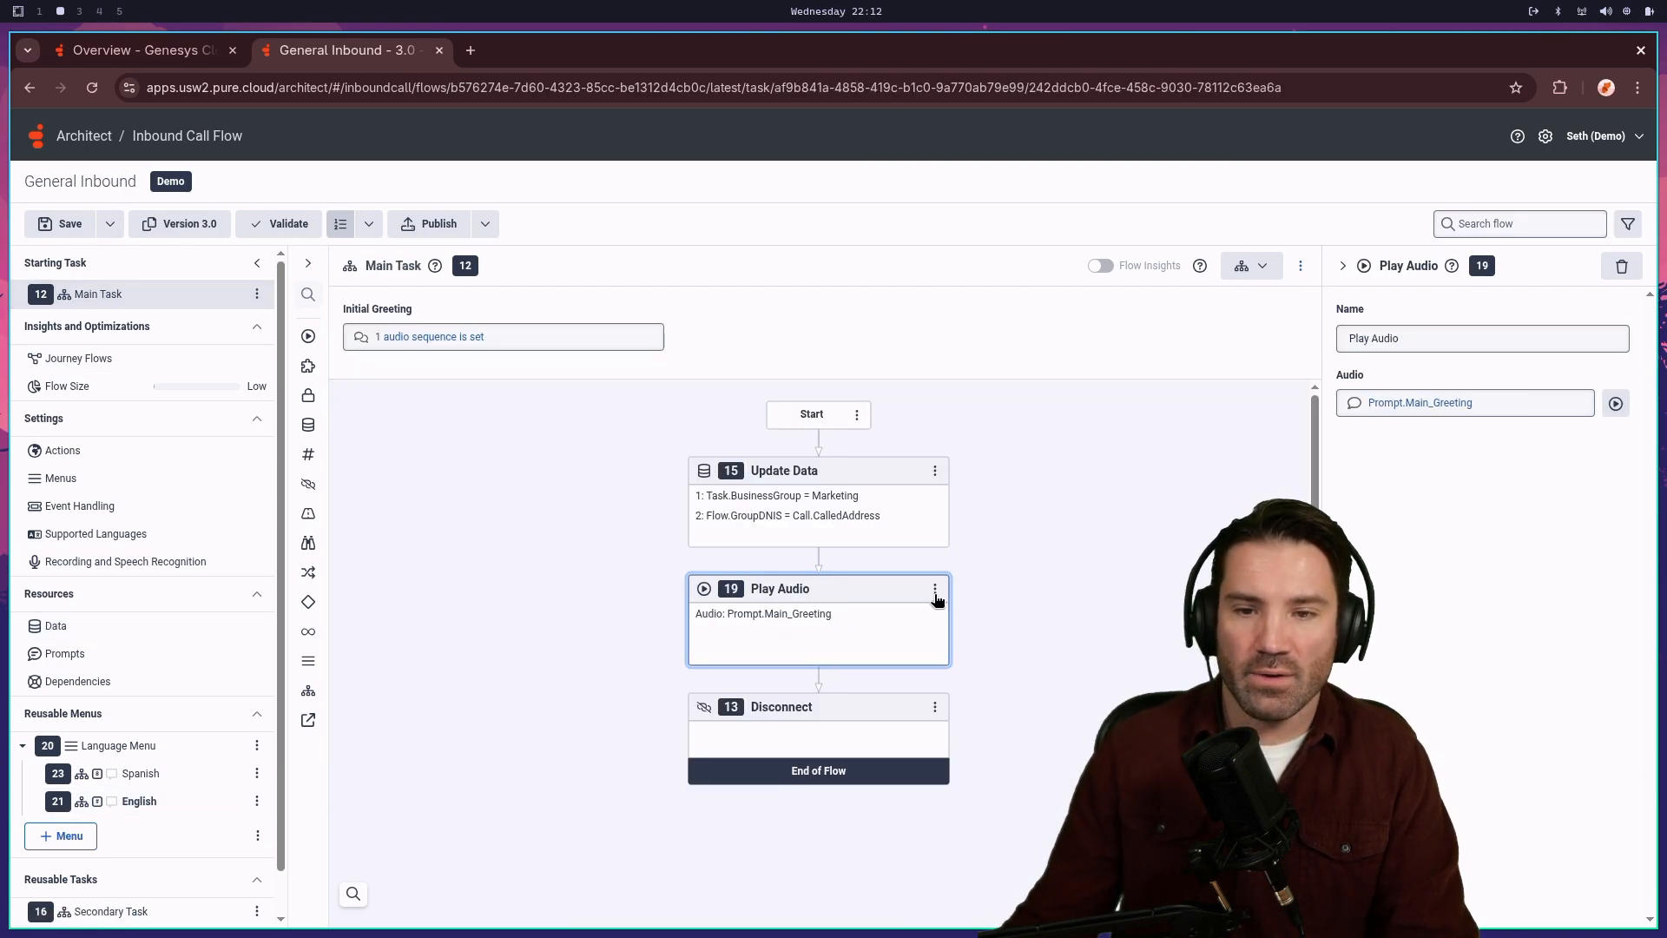
left_click(935, 589)
left_click(886, 775)
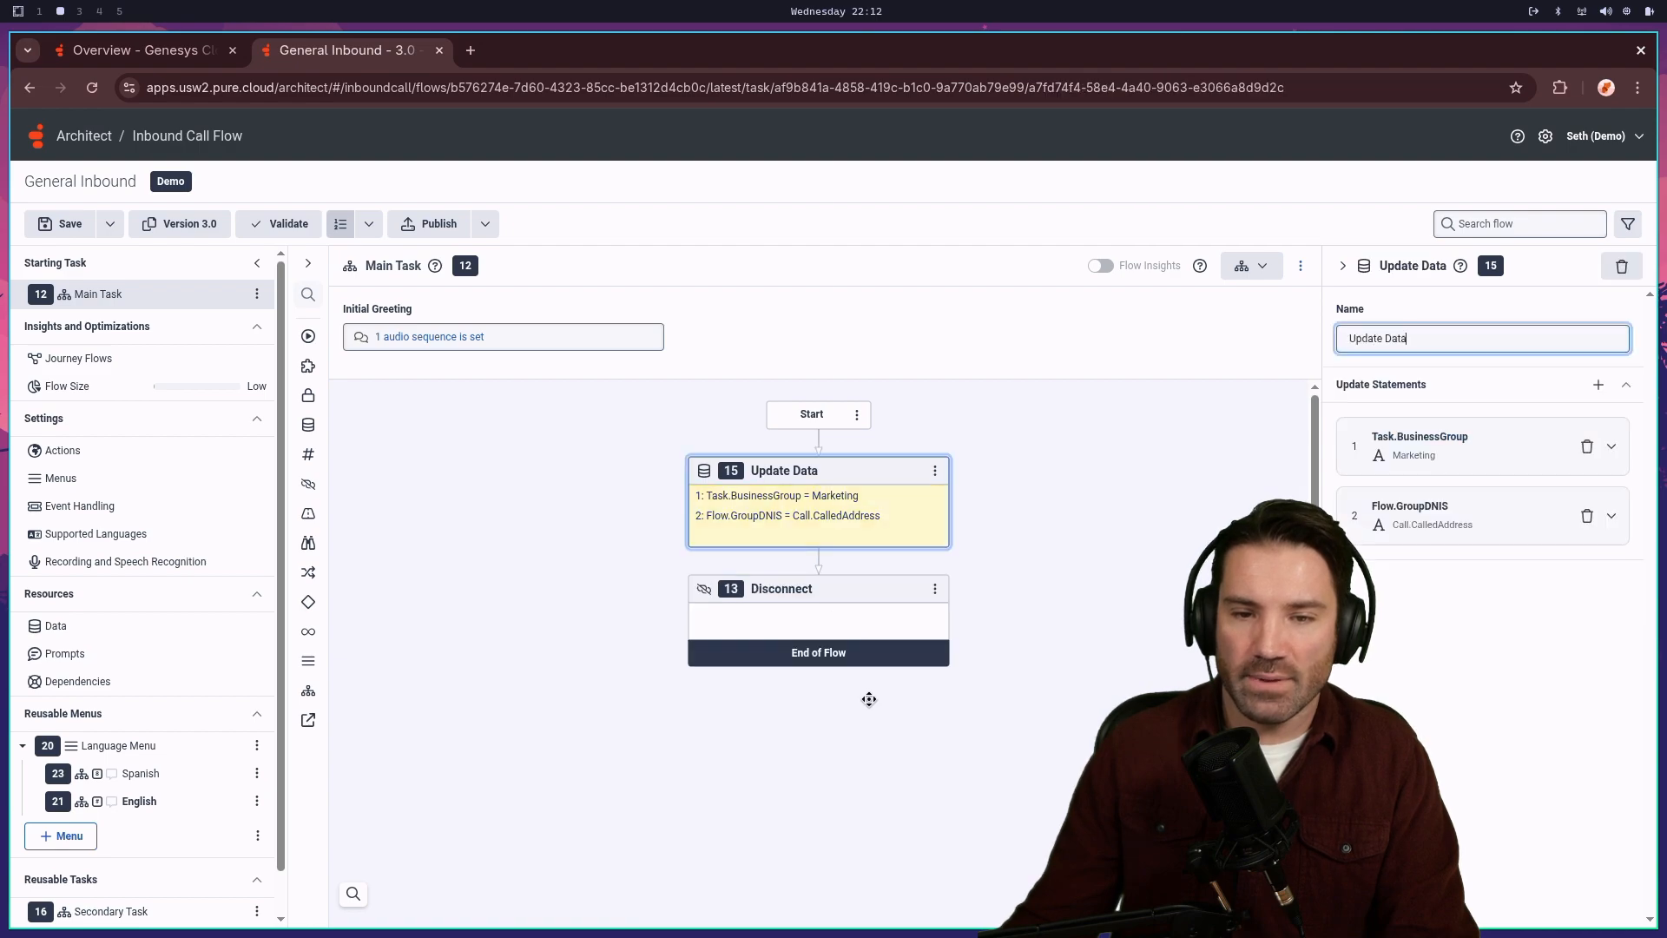
left_click(811, 625)
left_click(935, 589)
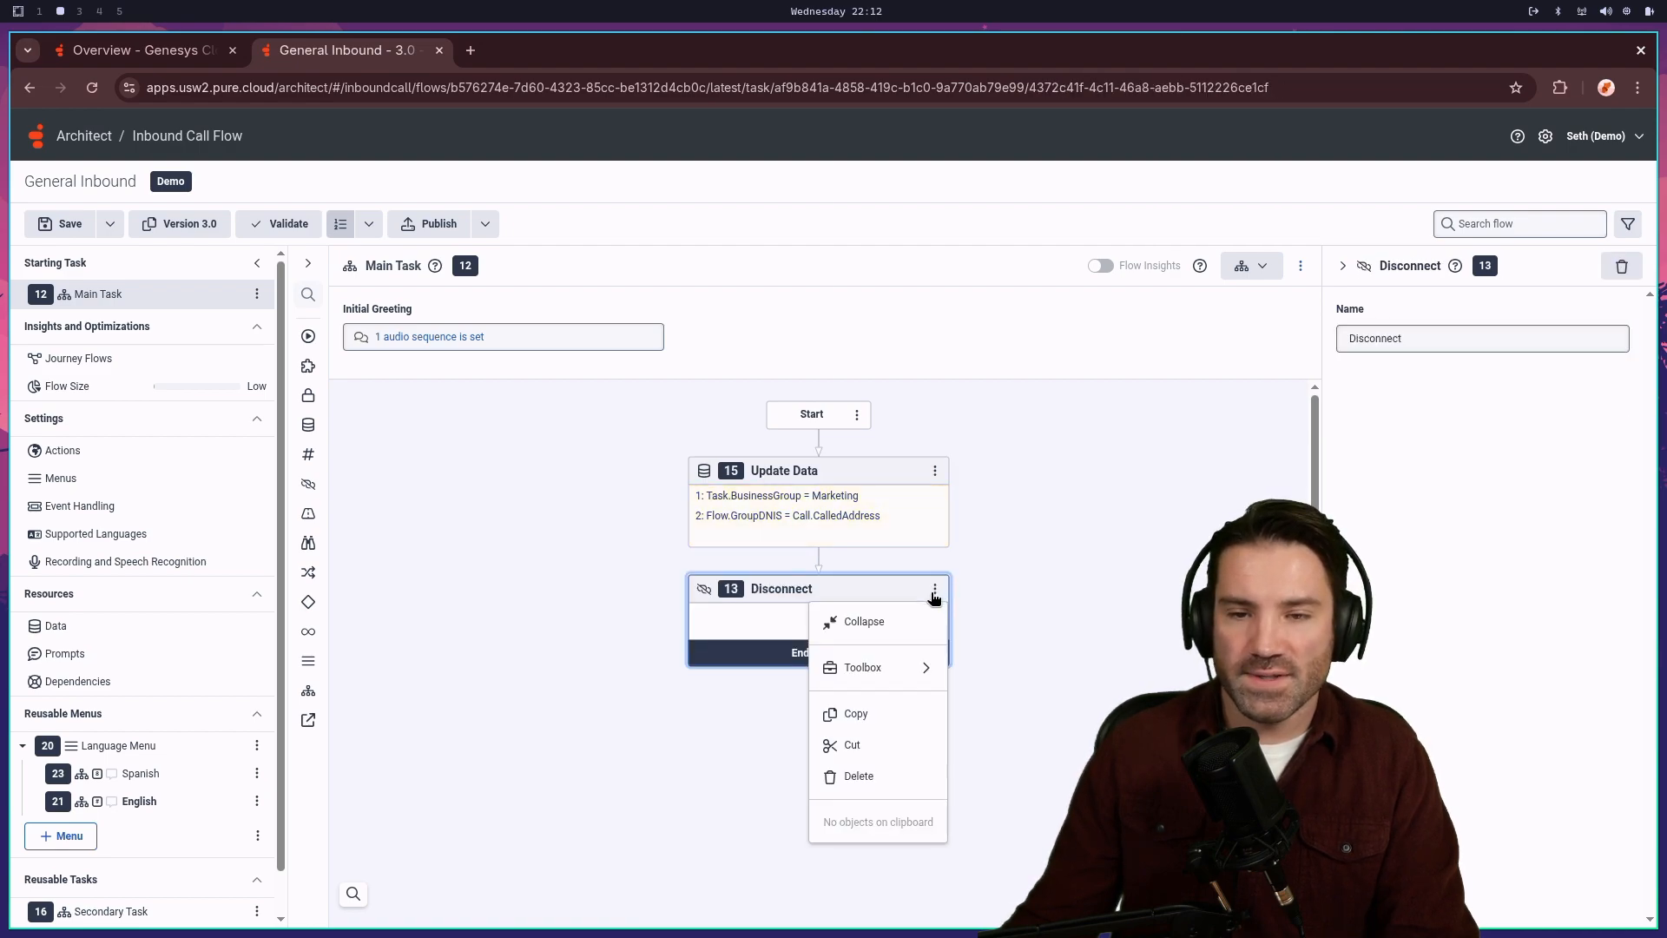
left_click(871, 785)
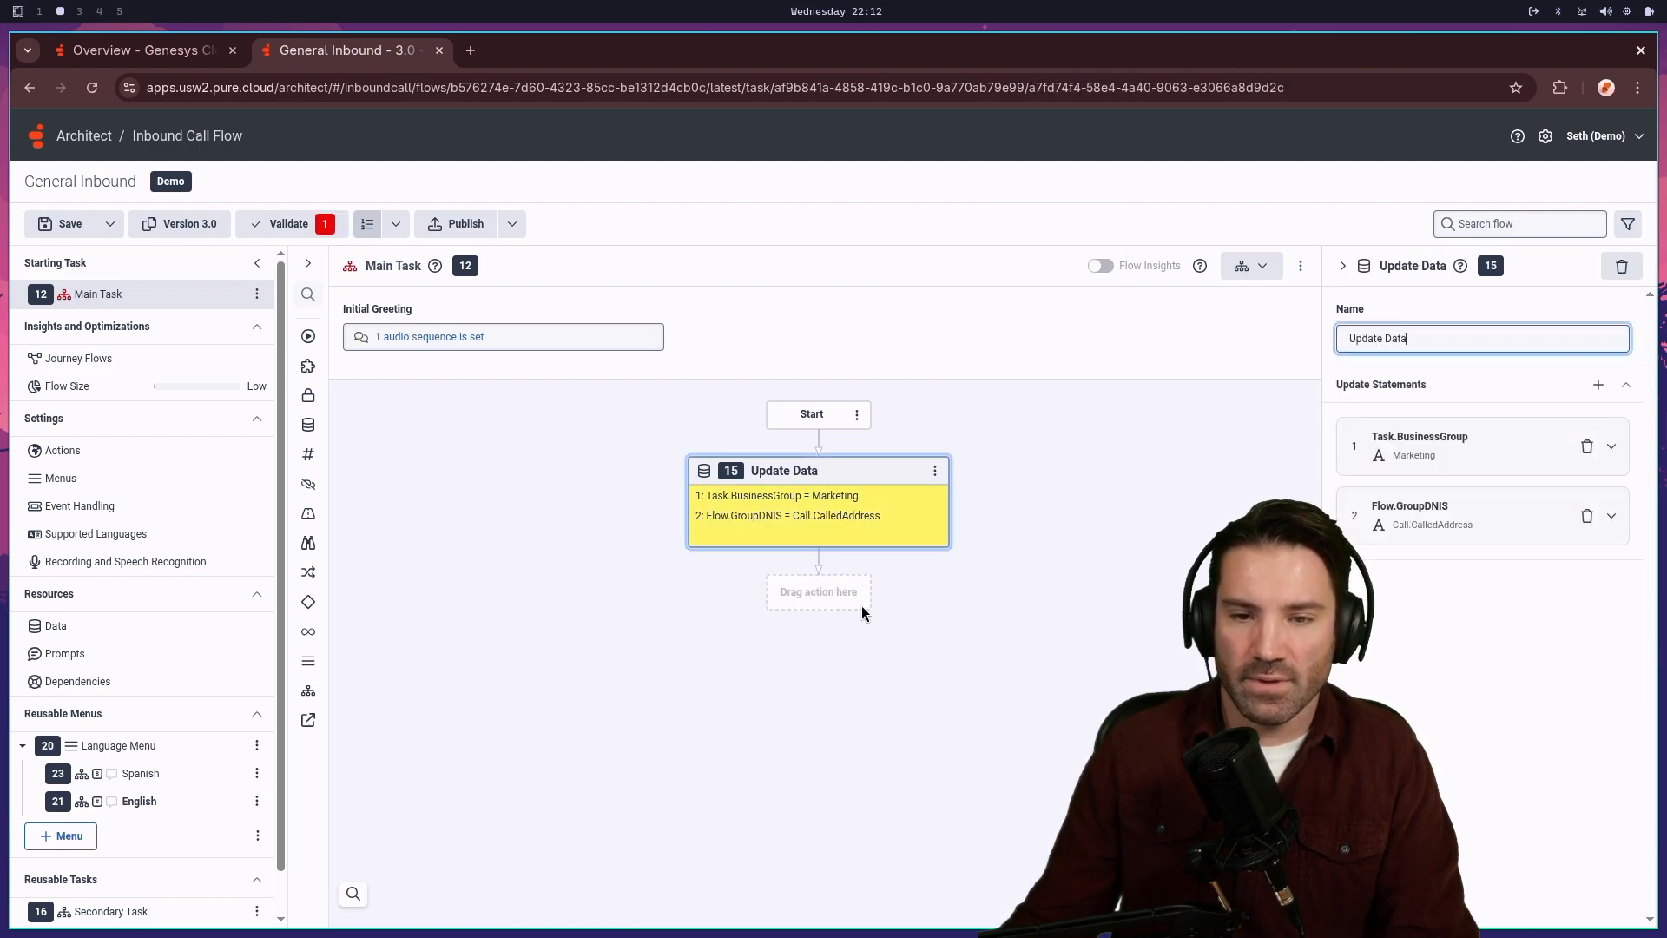
- Add a Jump to Menu step after Update Data targeting Language Menu
left_click(820, 595)
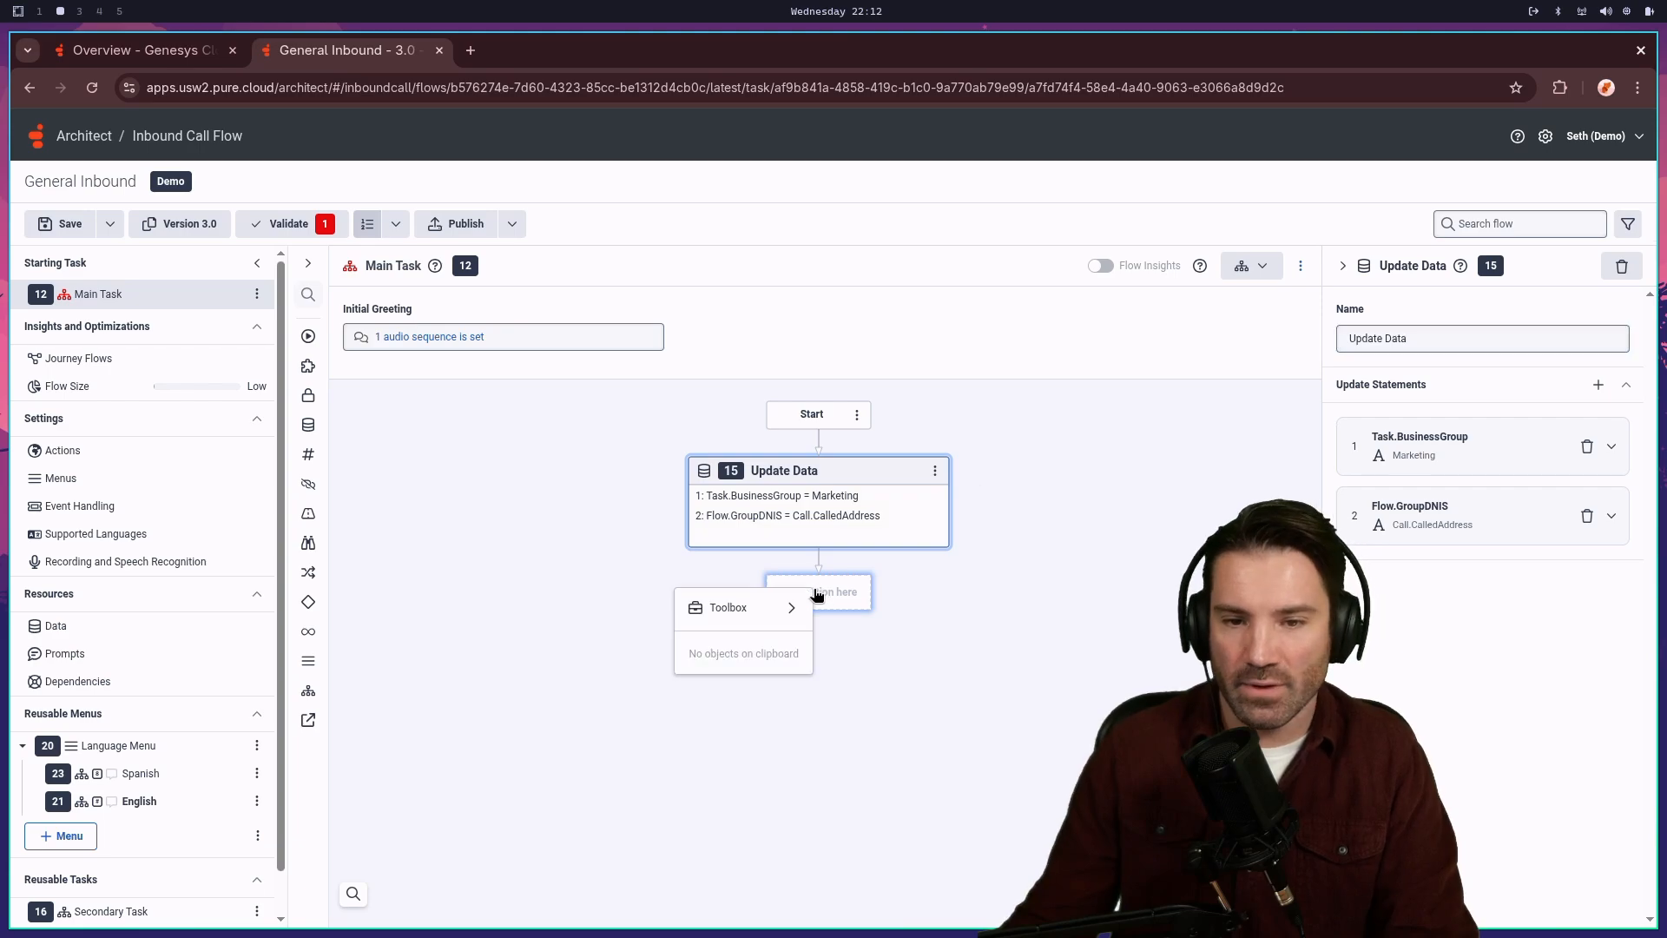
mouse_move(738, 608)
mouse_move(911, 586)
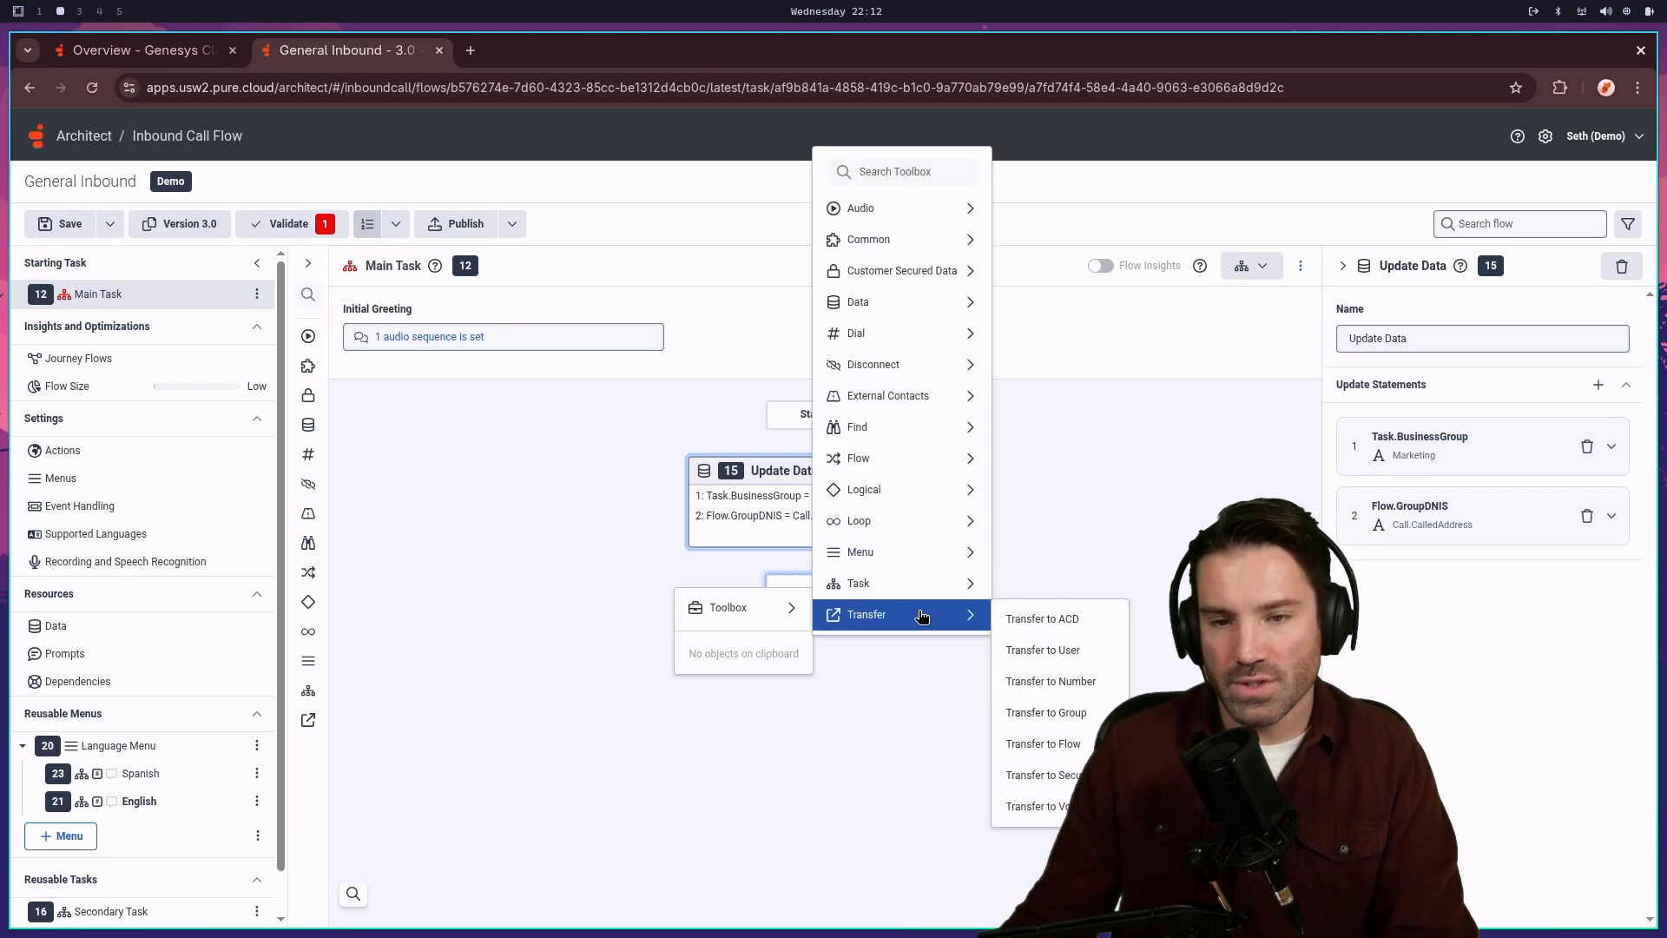
mouse_move(923, 556)
left_click(1068, 570)
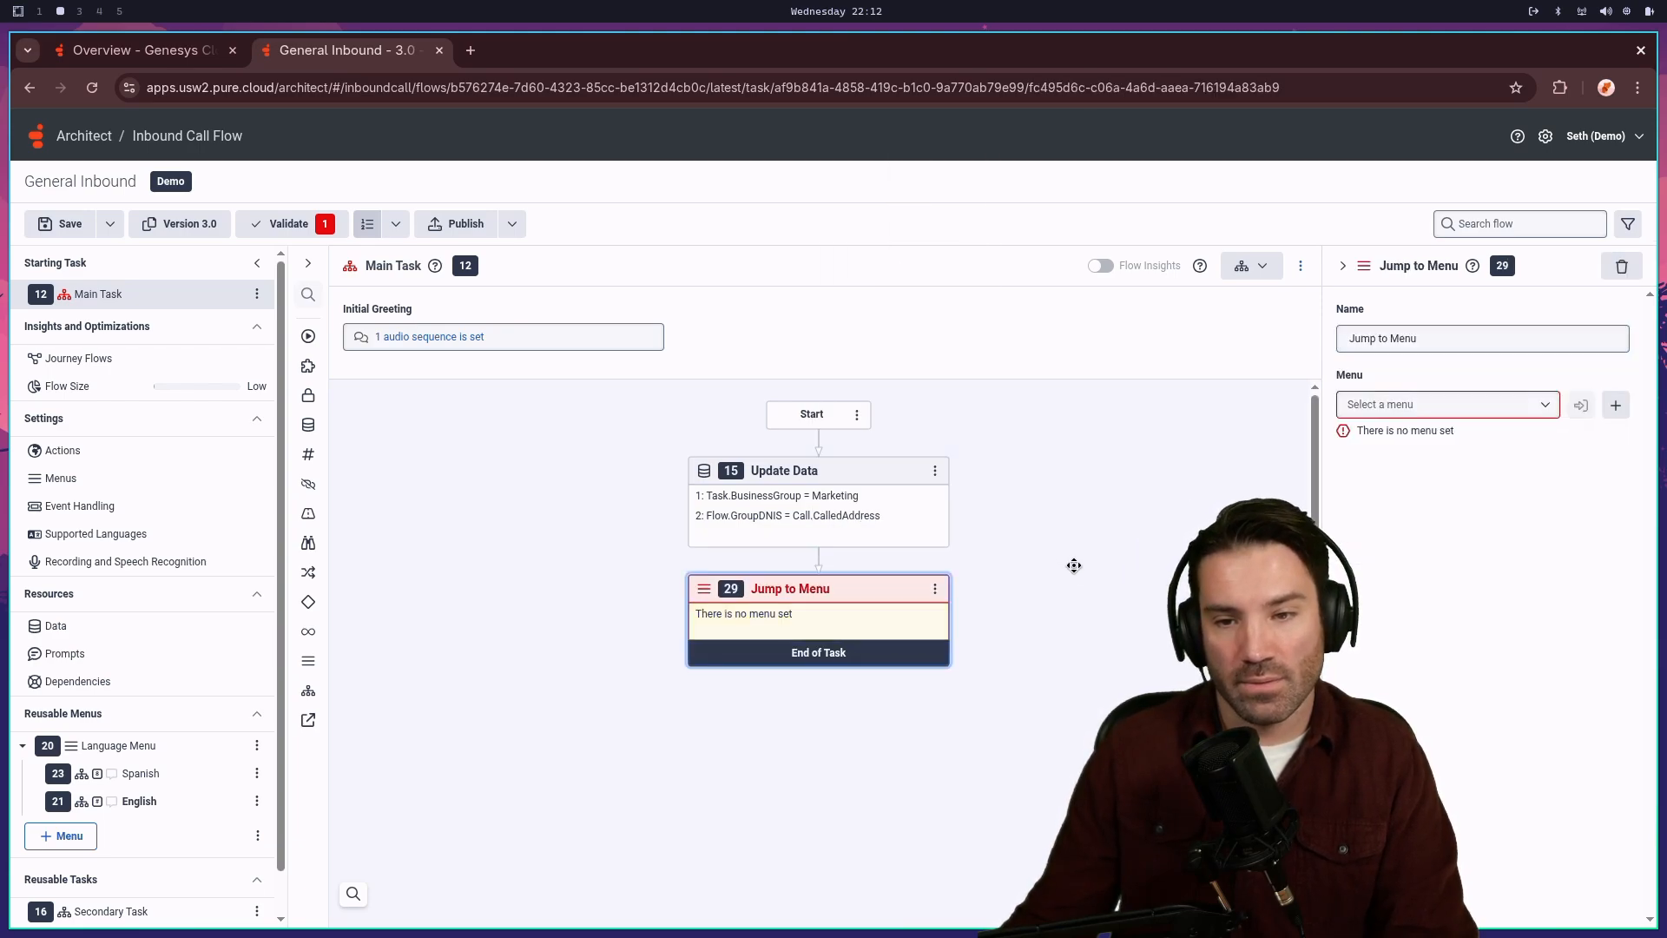
left_click(1541, 408)
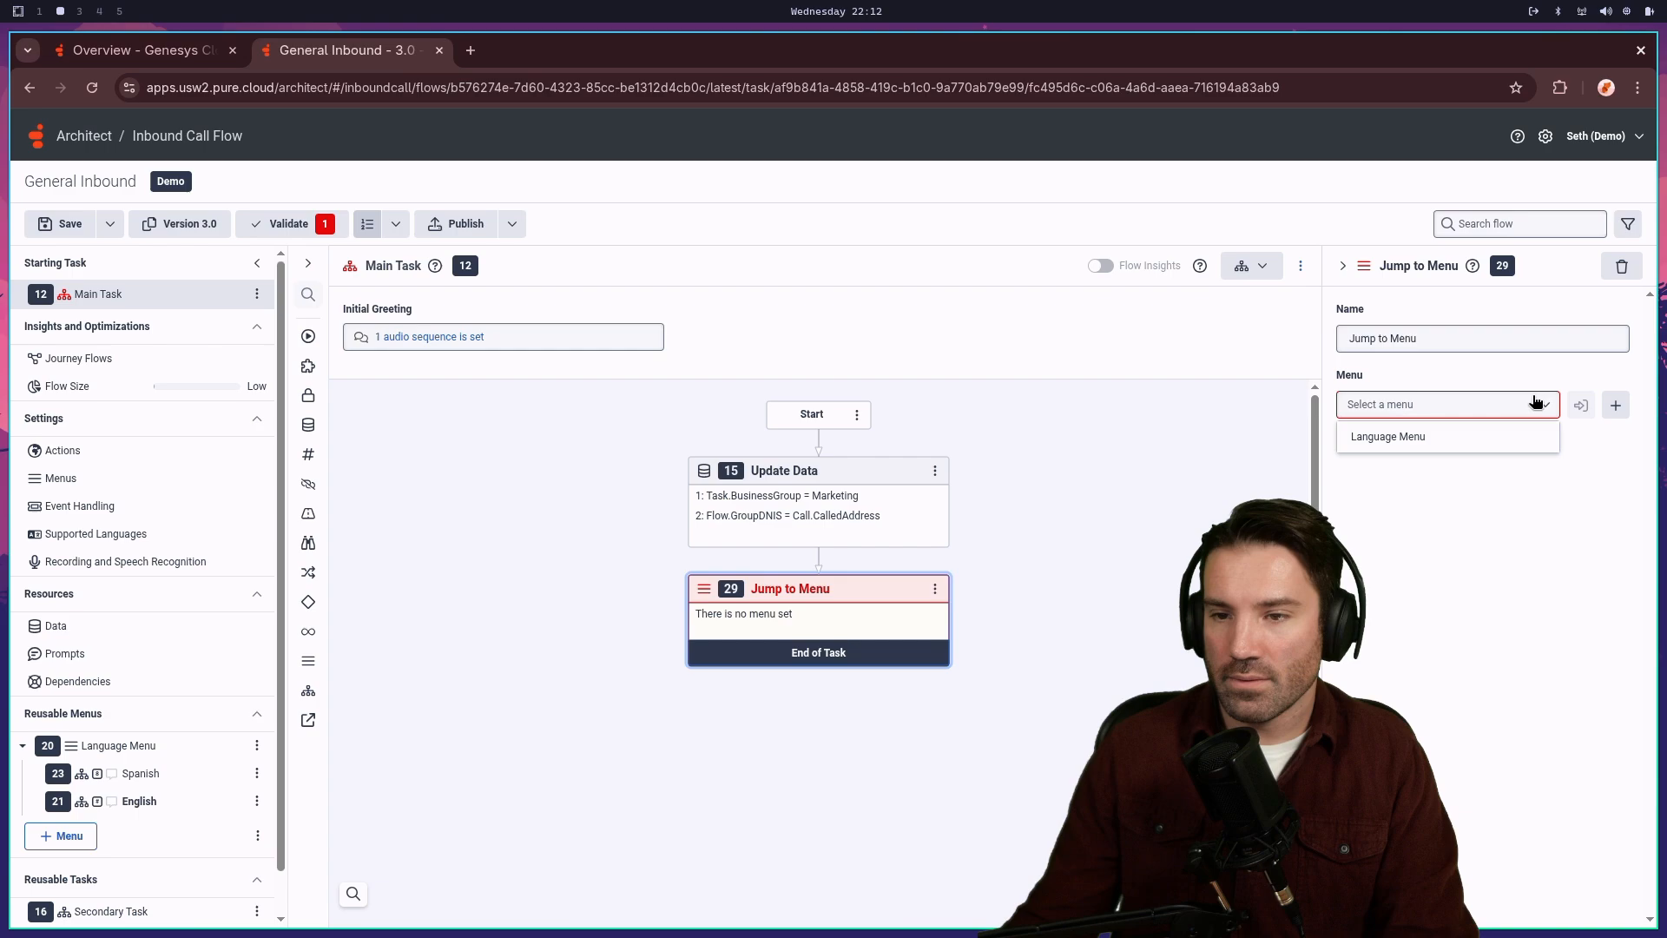
left_click(1448, 437)
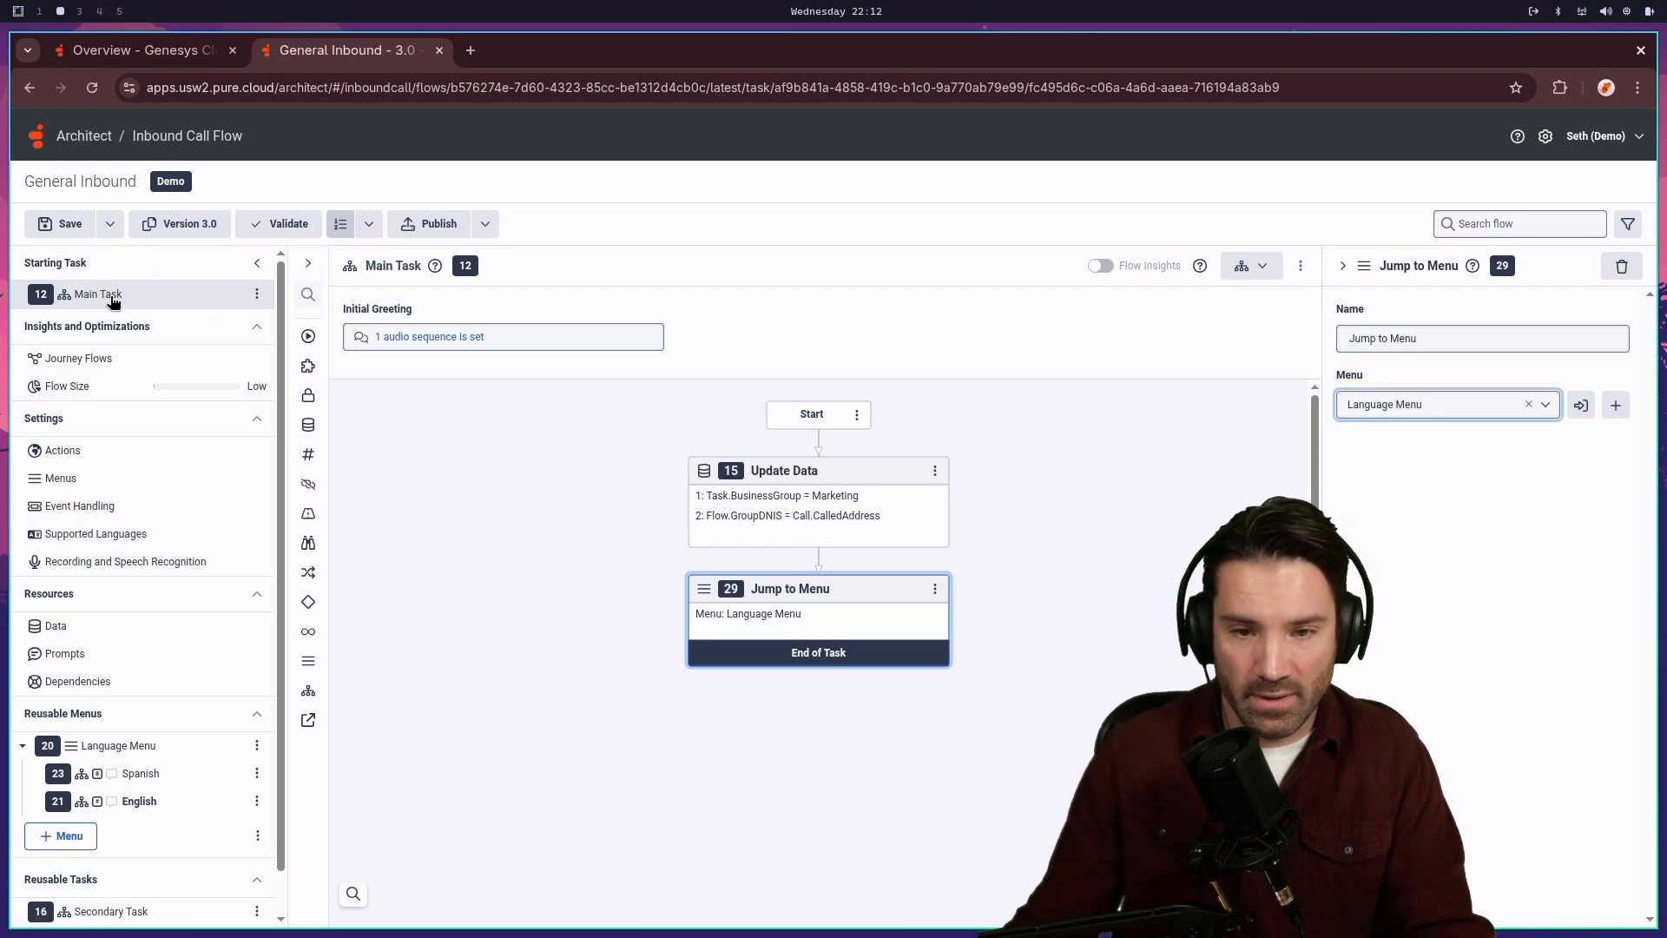
left_click(800, 505)
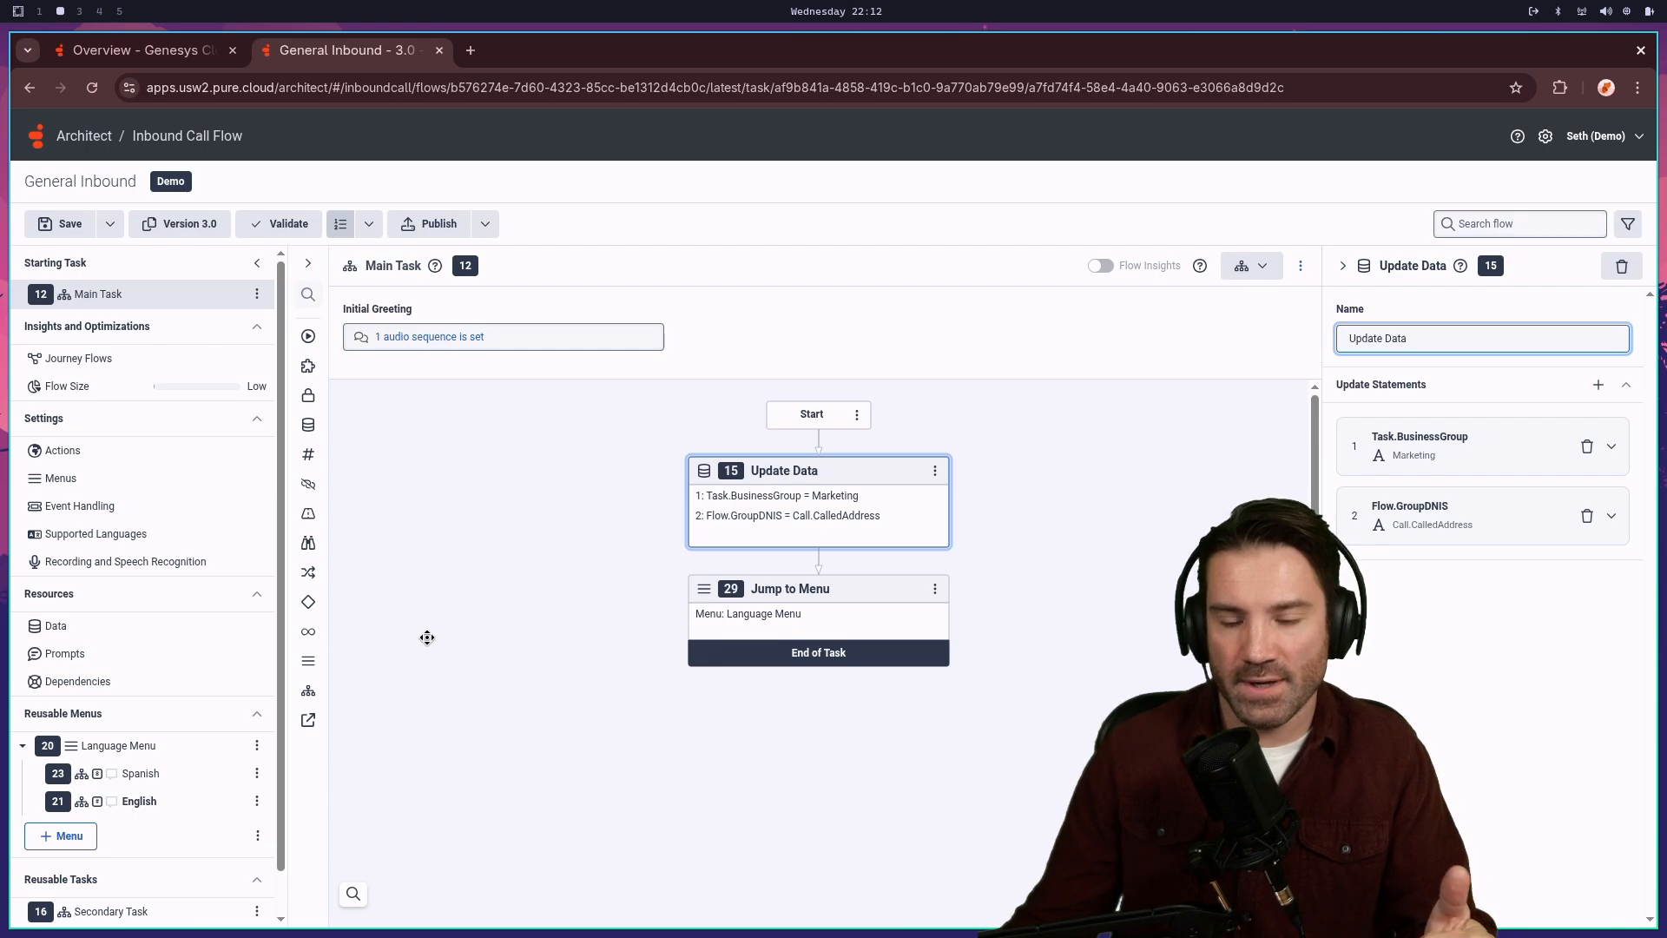
left_click(793, 620)
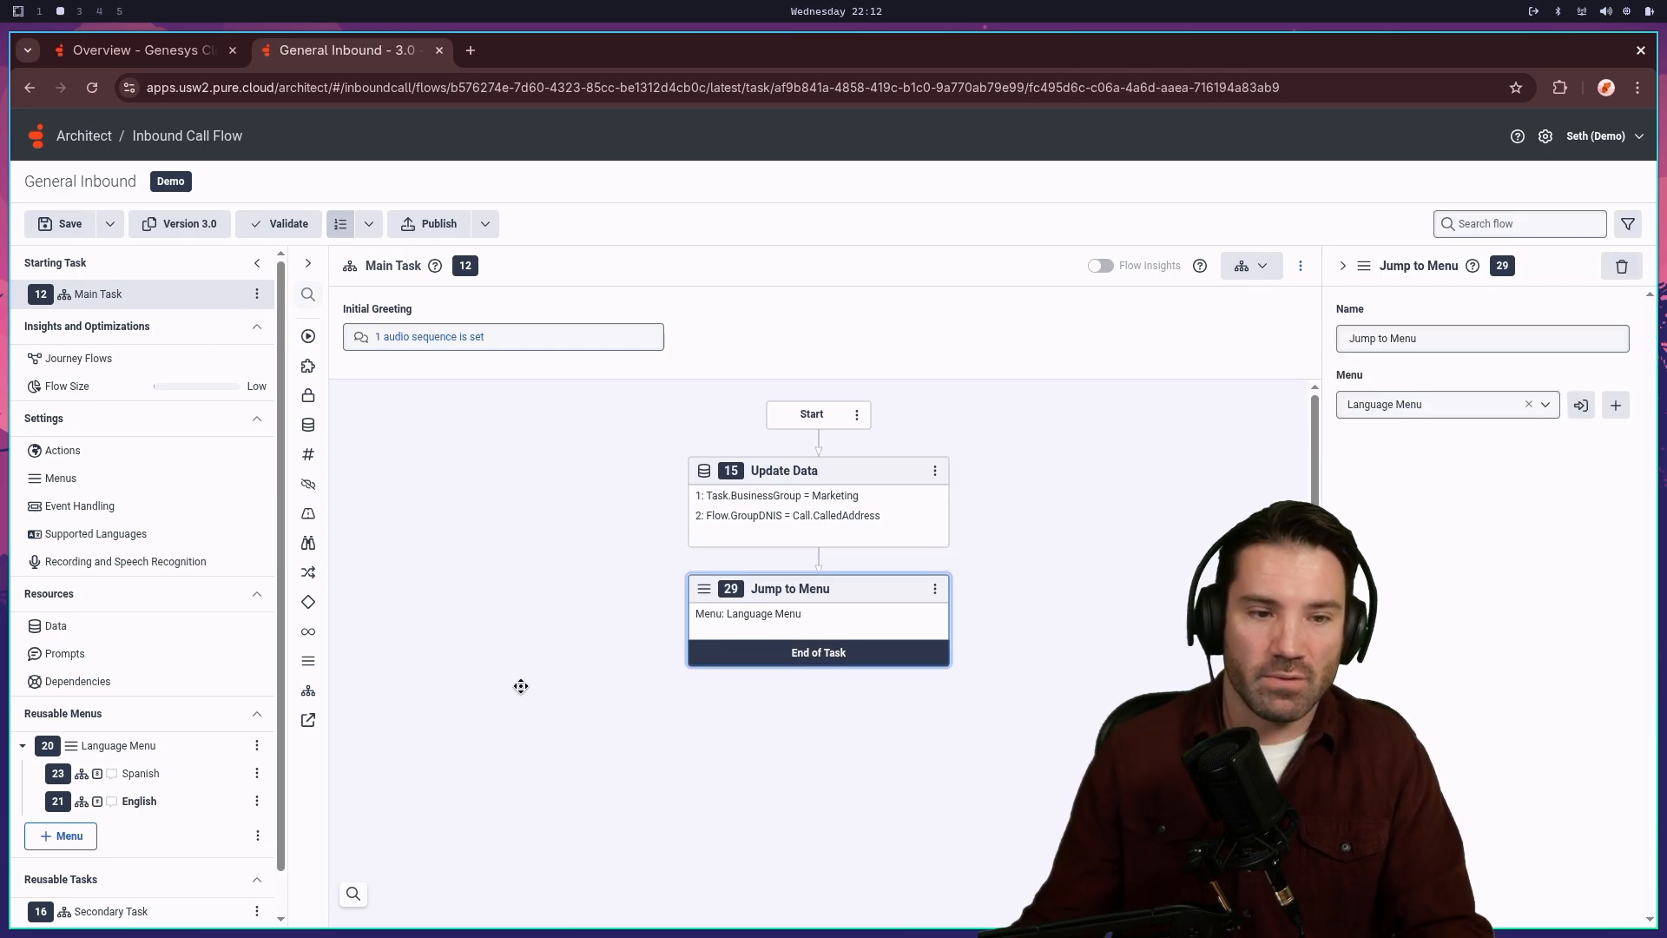
- Review the Language Menu's Prompt.LanguageSelectionMenu prompt and its Menu Options
left_click(104, 747)
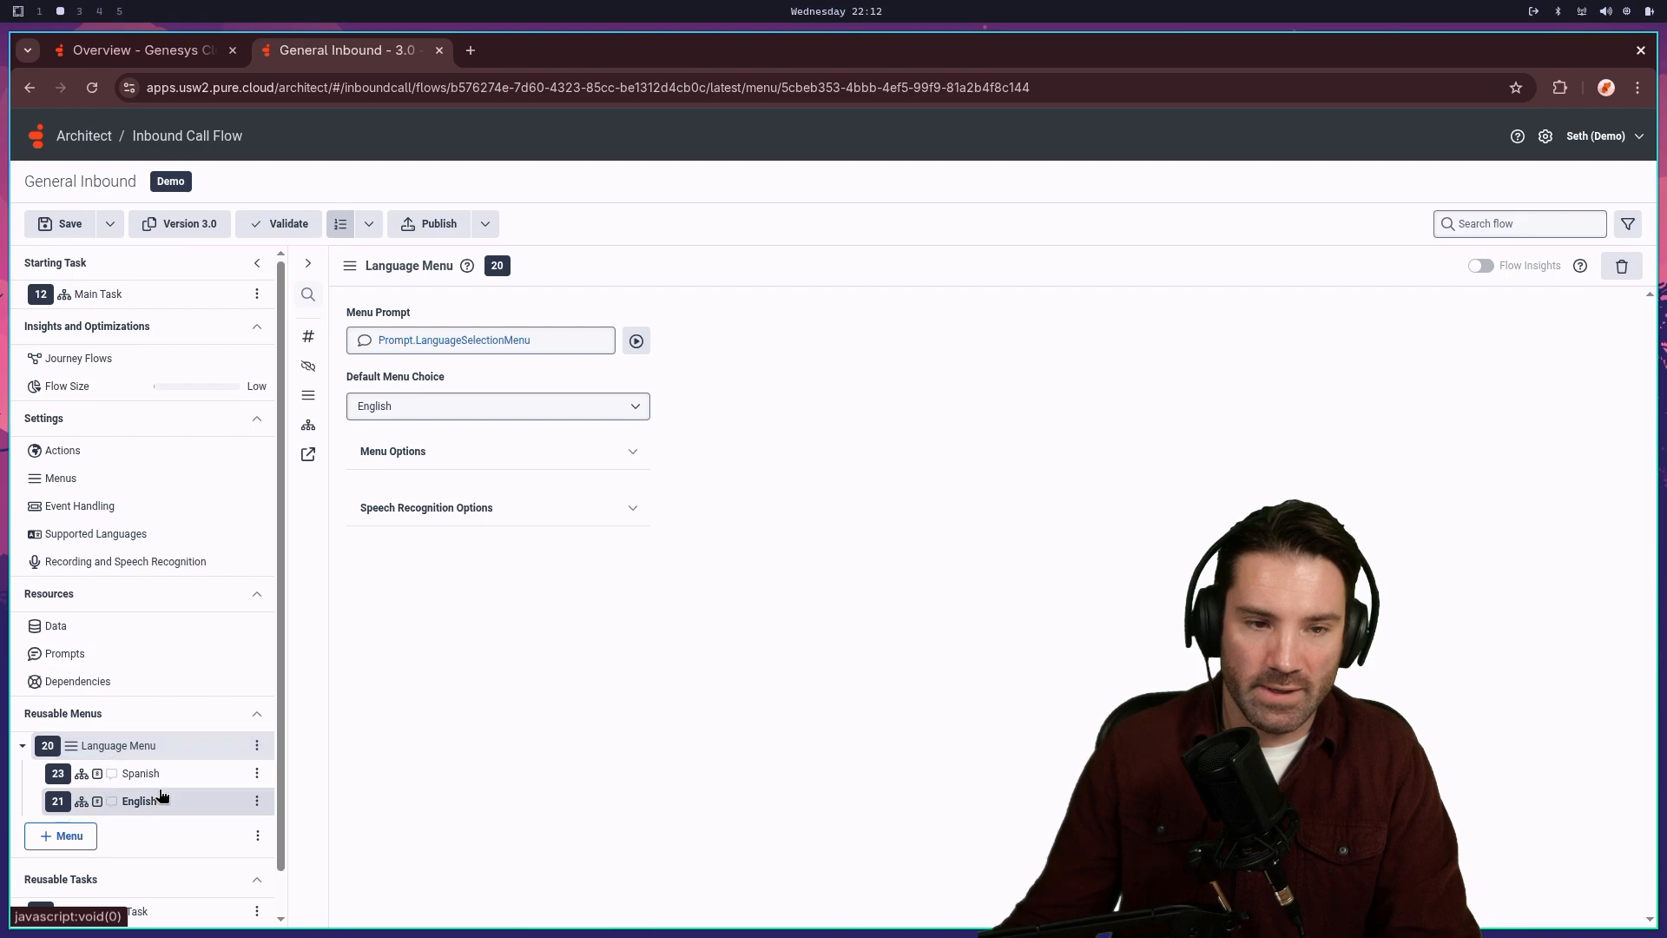
left_click(474, 340)
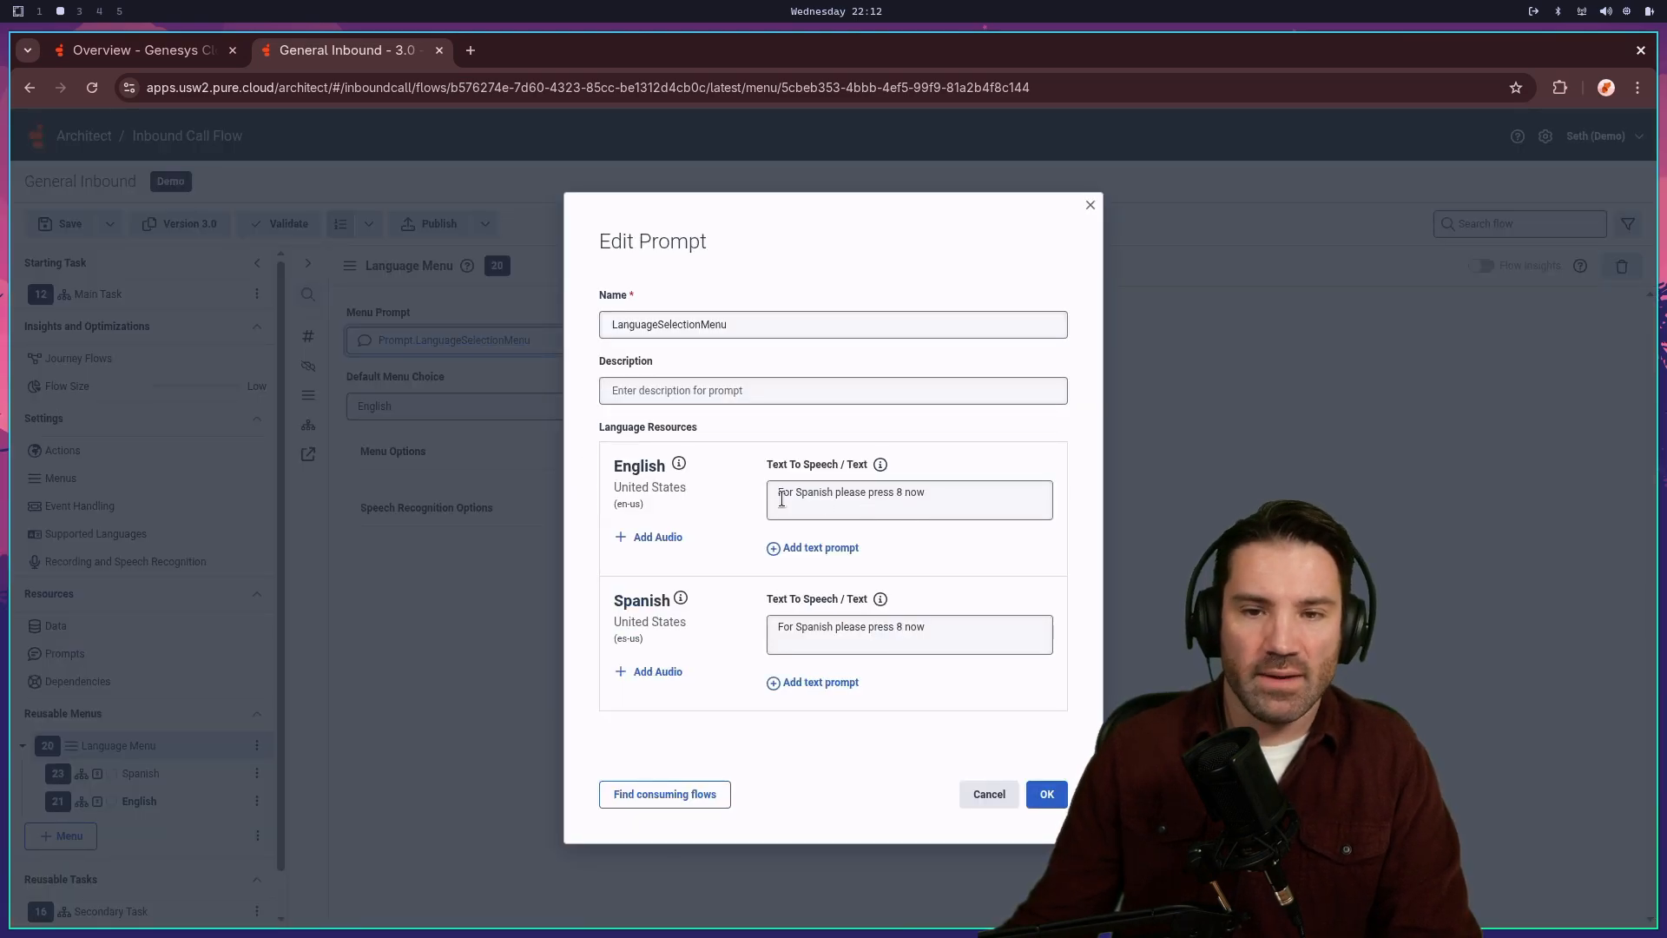
left_click(1090, 207)
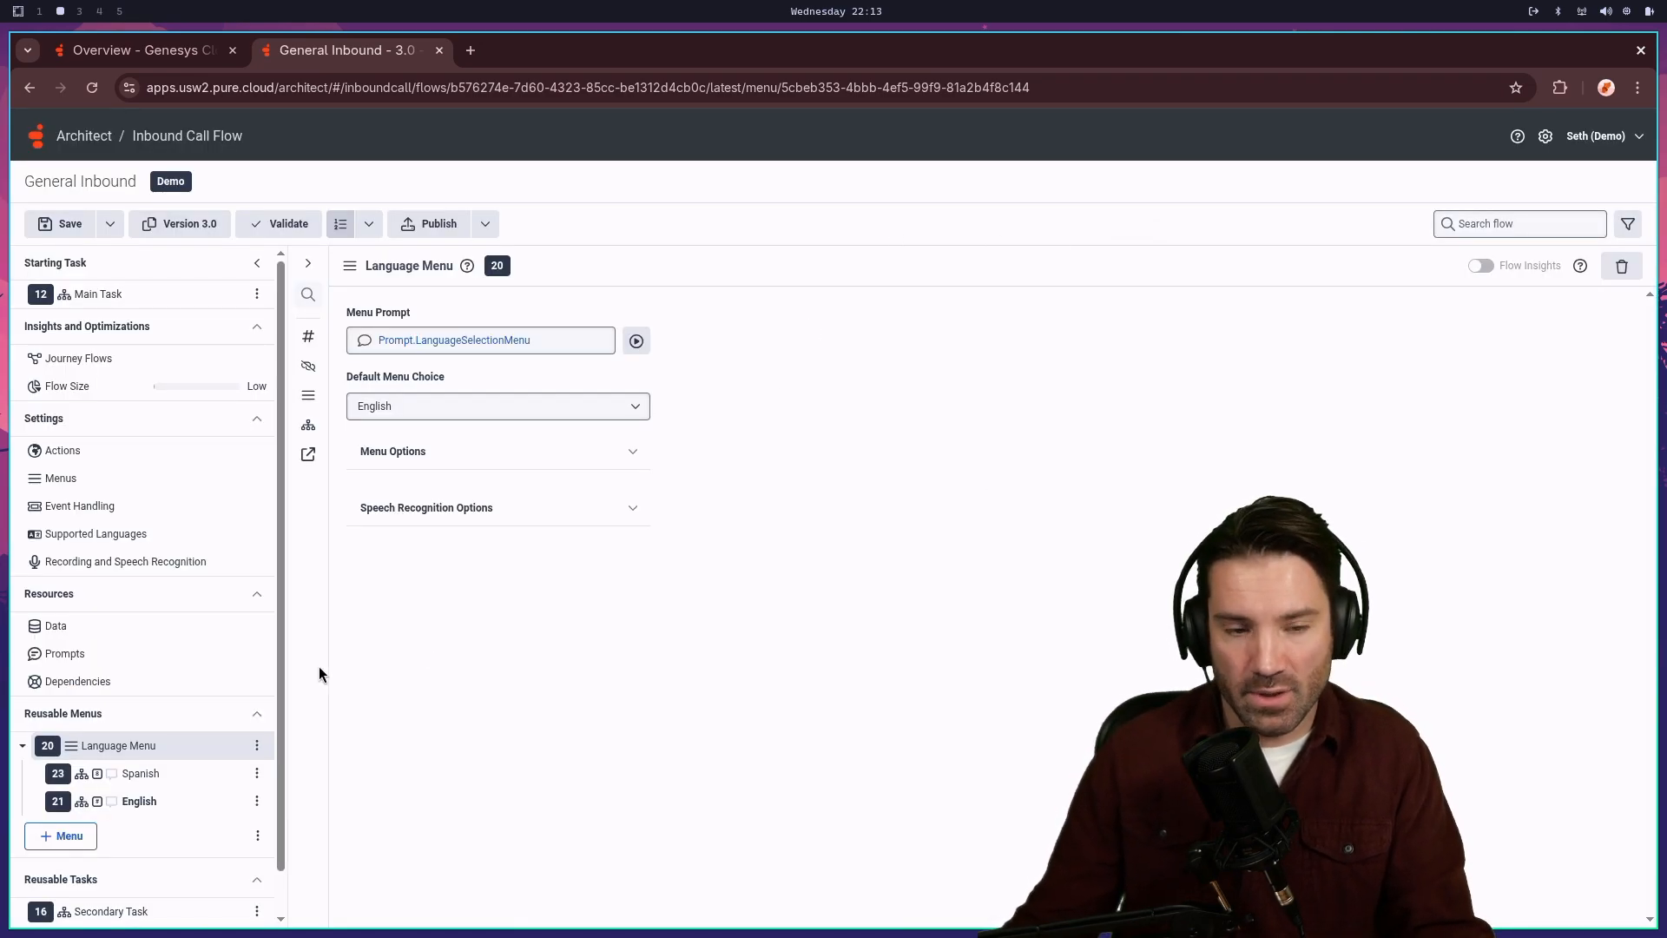
left_click(404, 458)
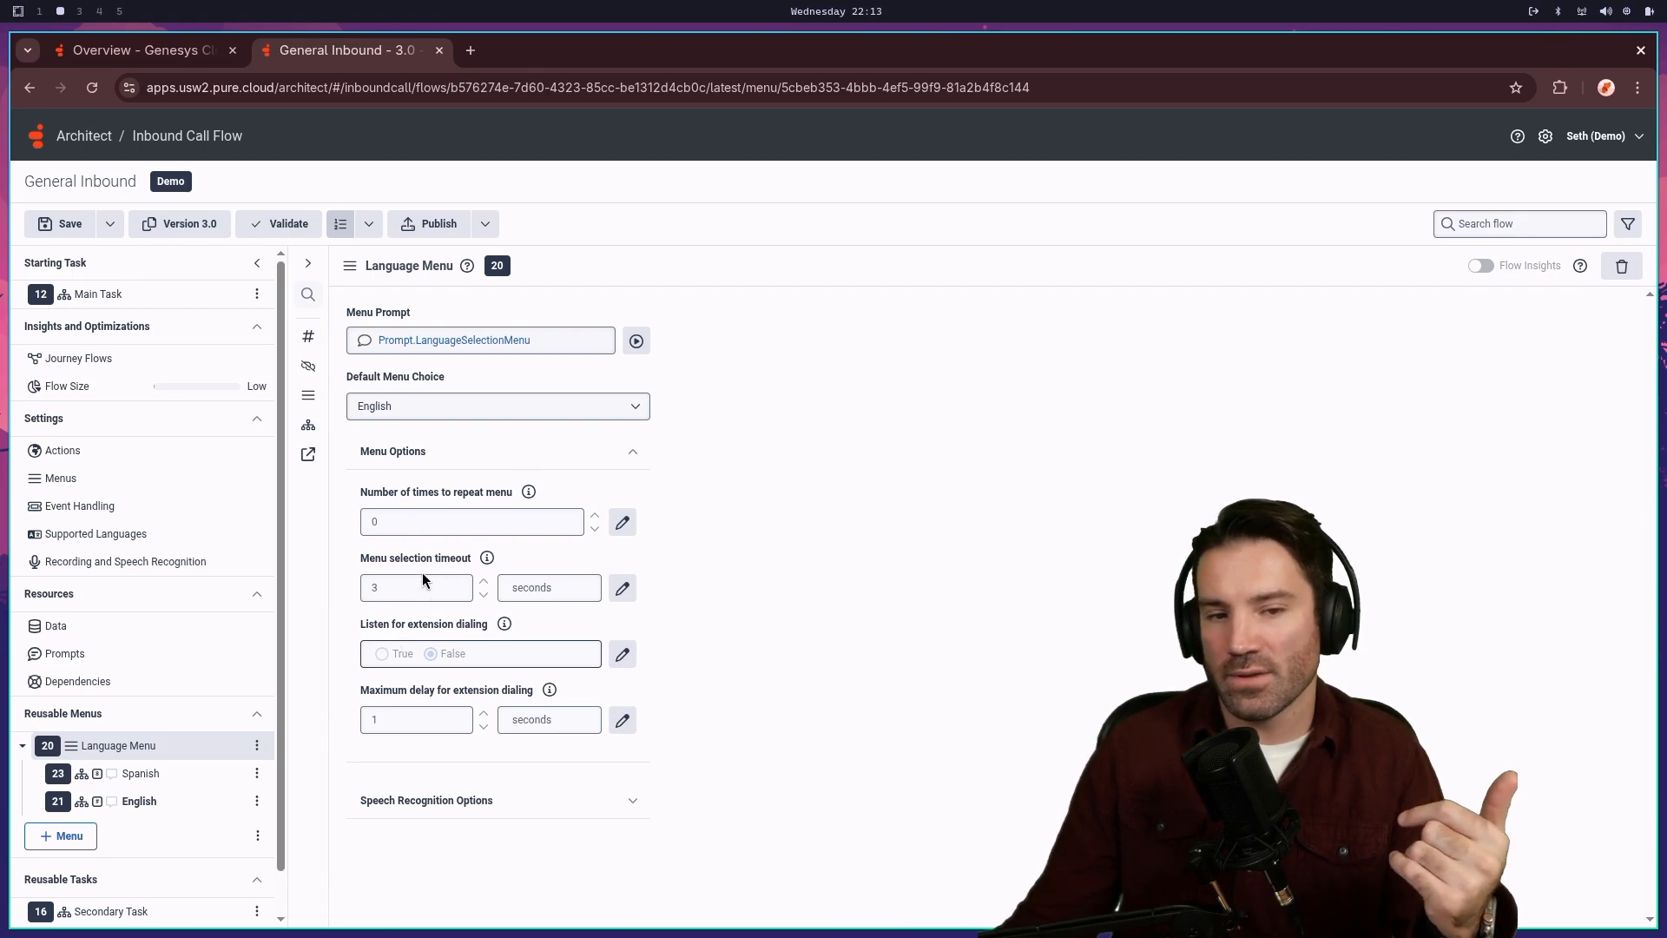
left_click(457, 451)
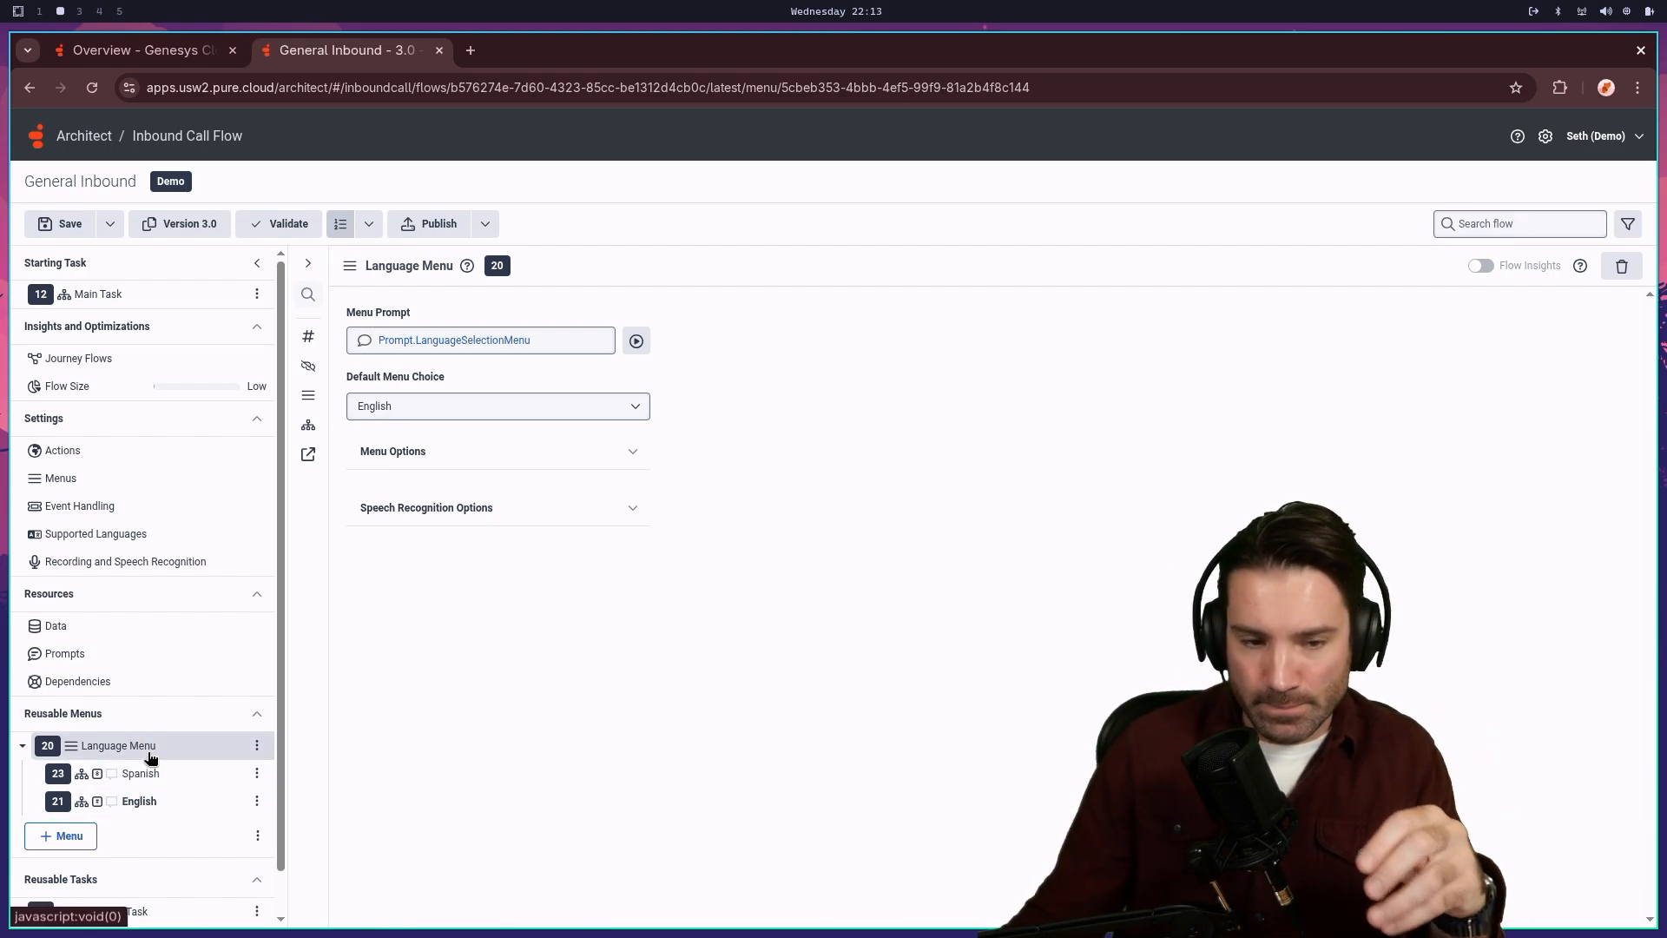
- Open Secondary Task and review its Prompt.Main_Greeting prompt in the Edit Prompt dialog
scroll(174, 779, "down", 1)
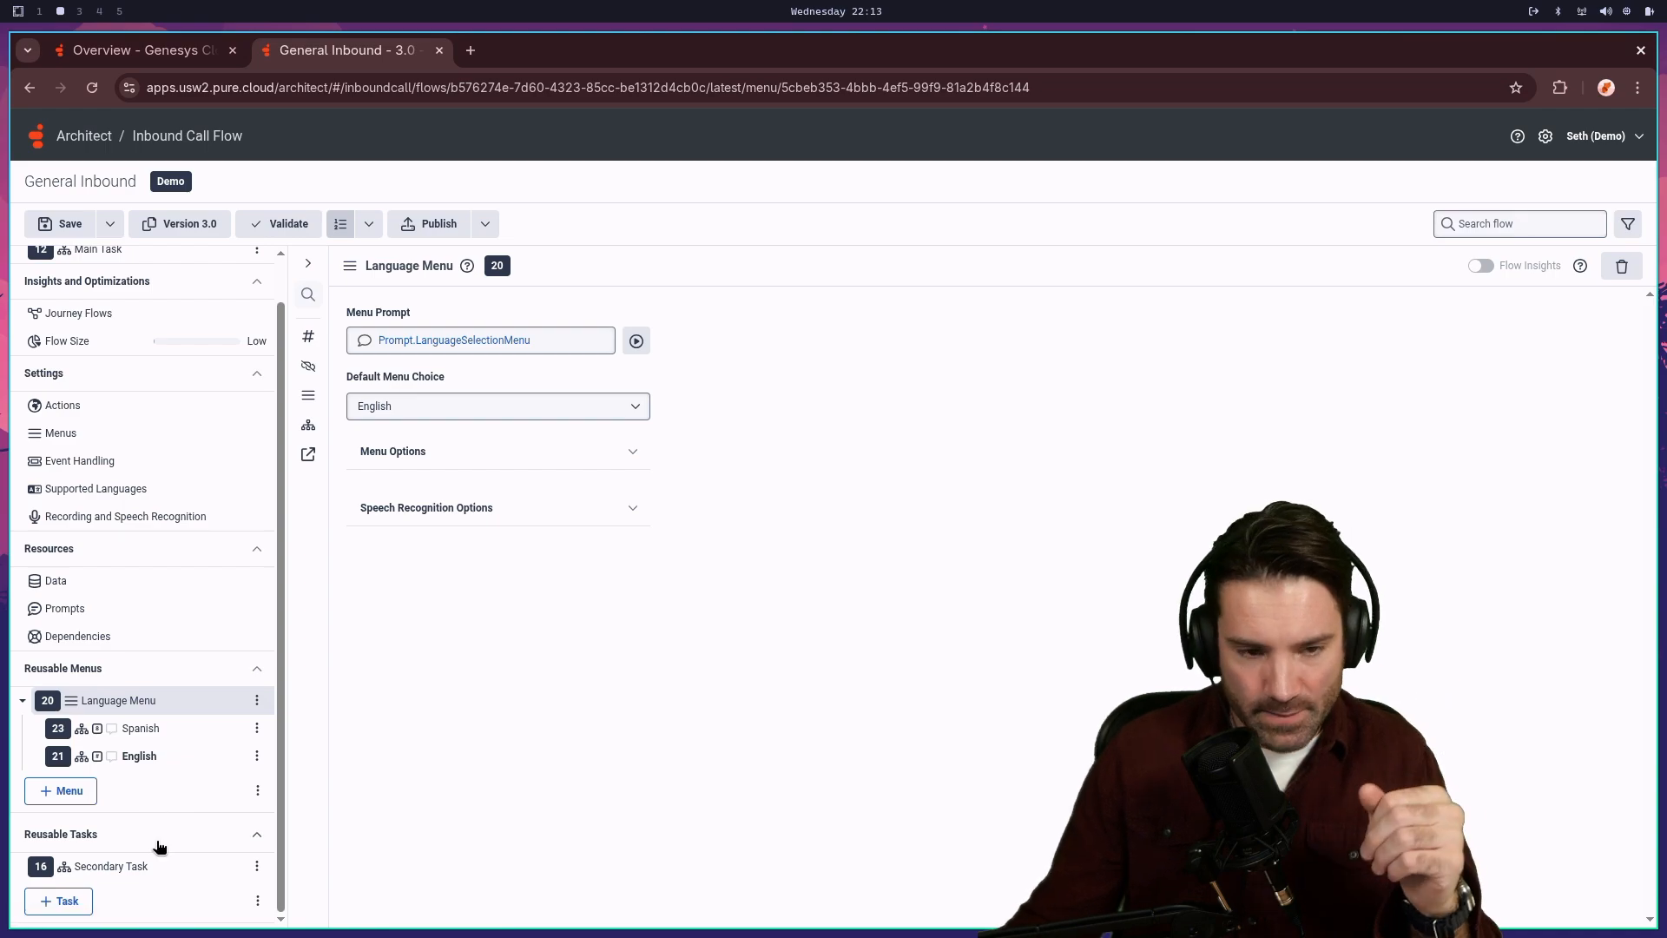
left_click(108, 866)
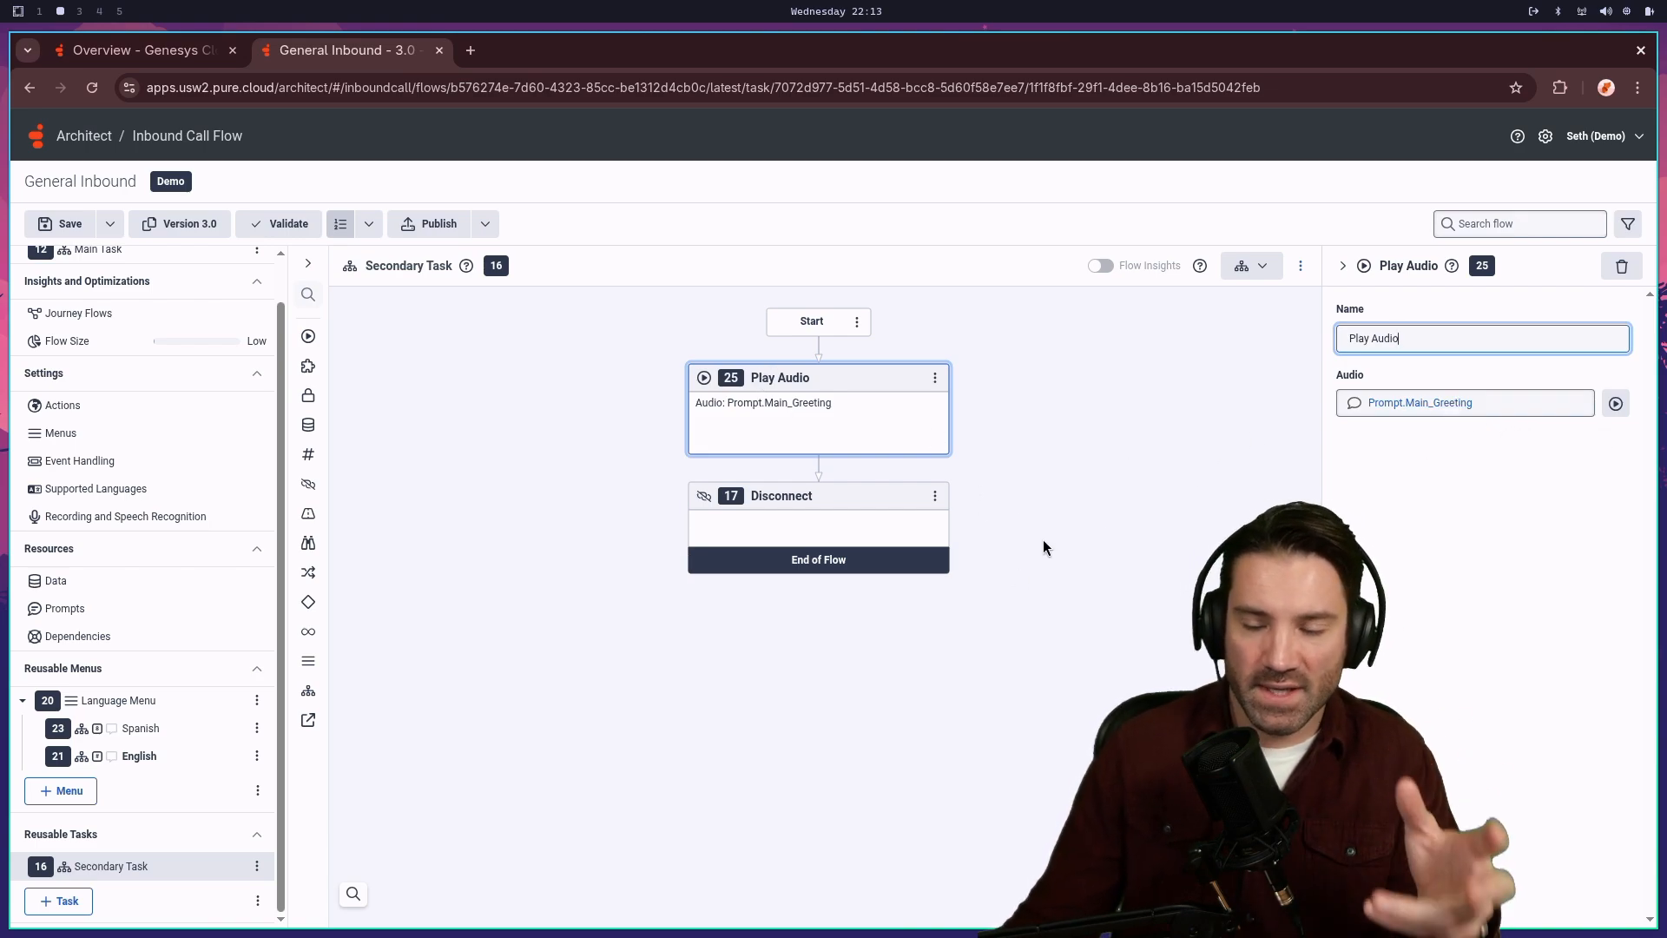
left_click(1446, 404)
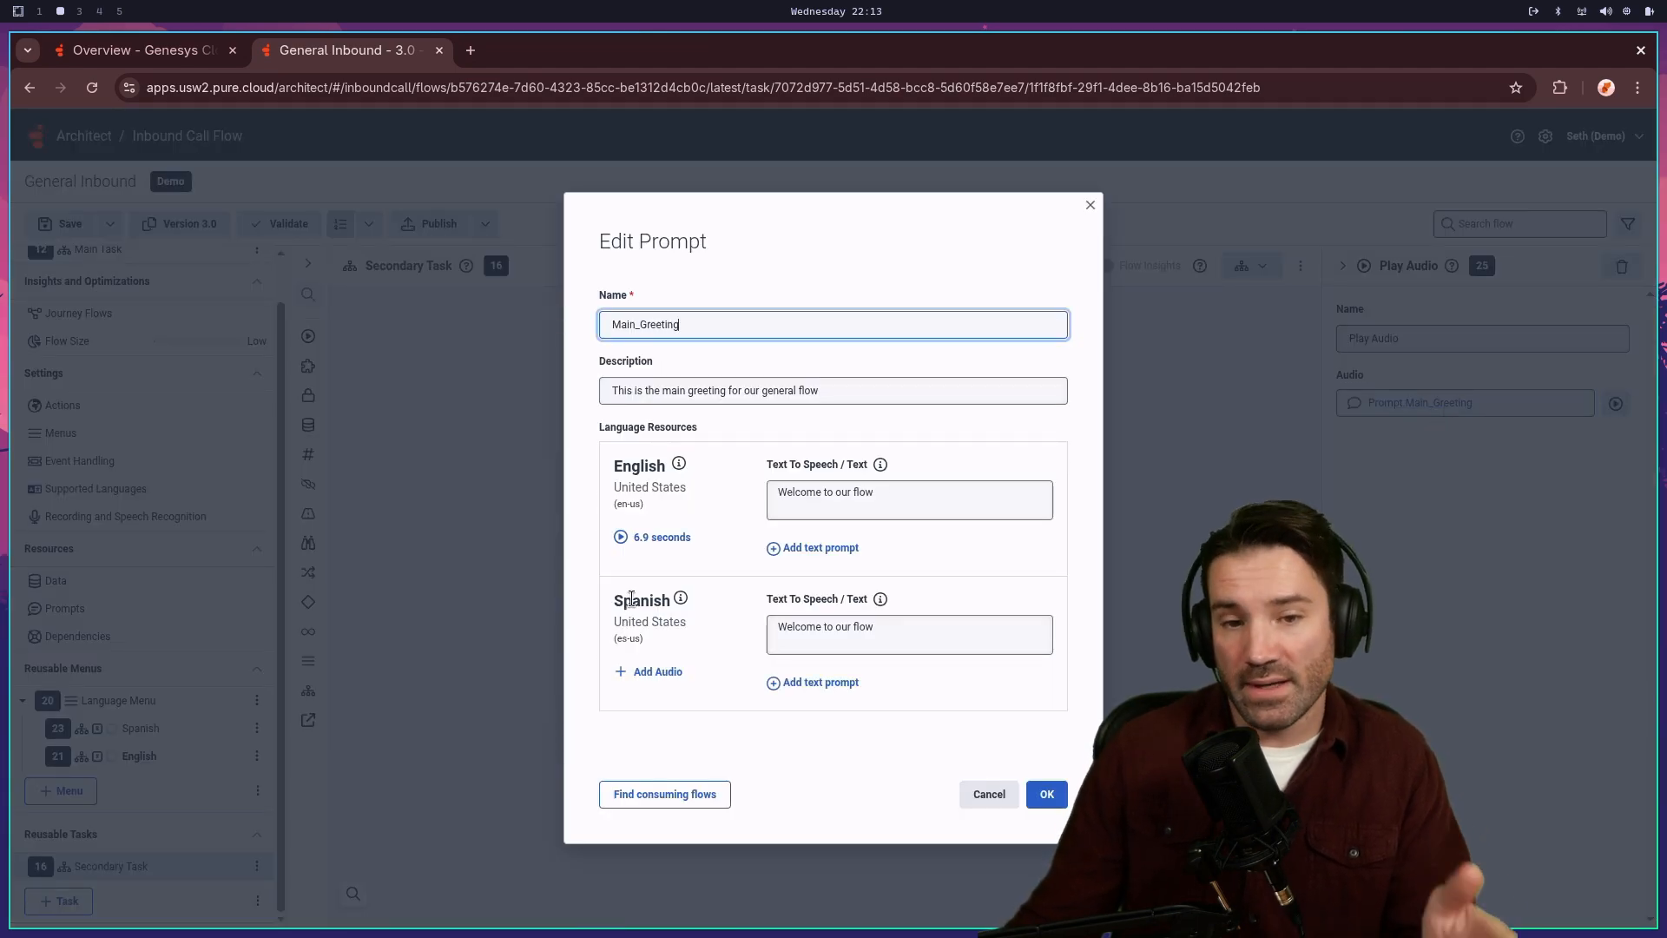
left_click_drag(632, 601, 702, 602)
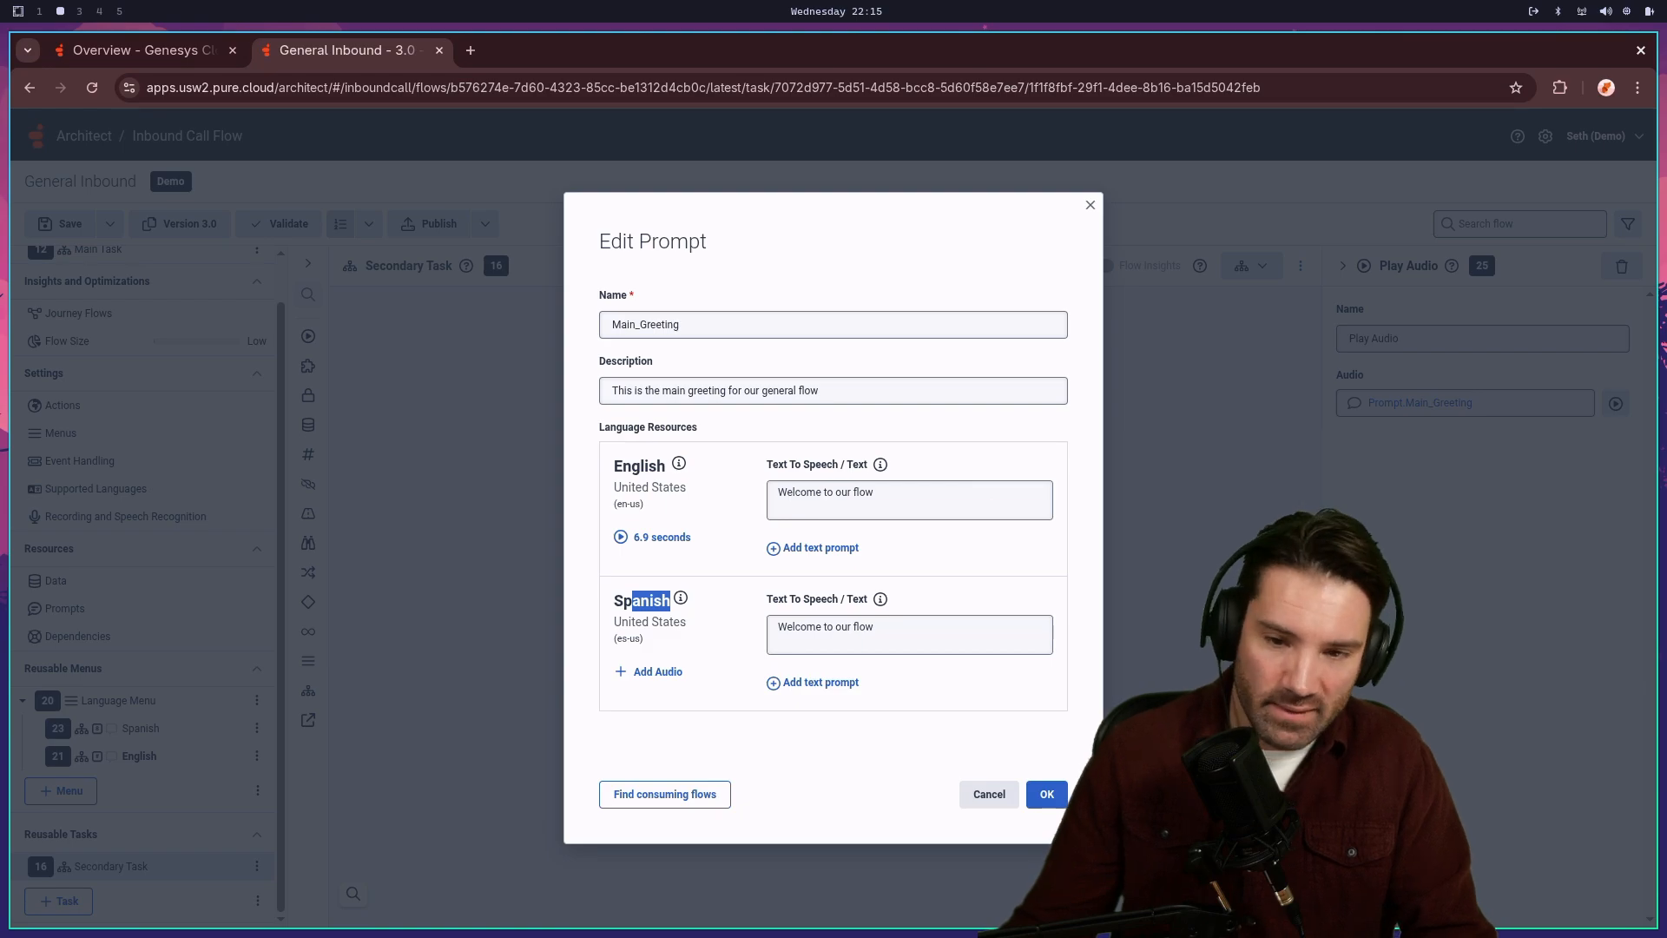
left_click(1053, 799)
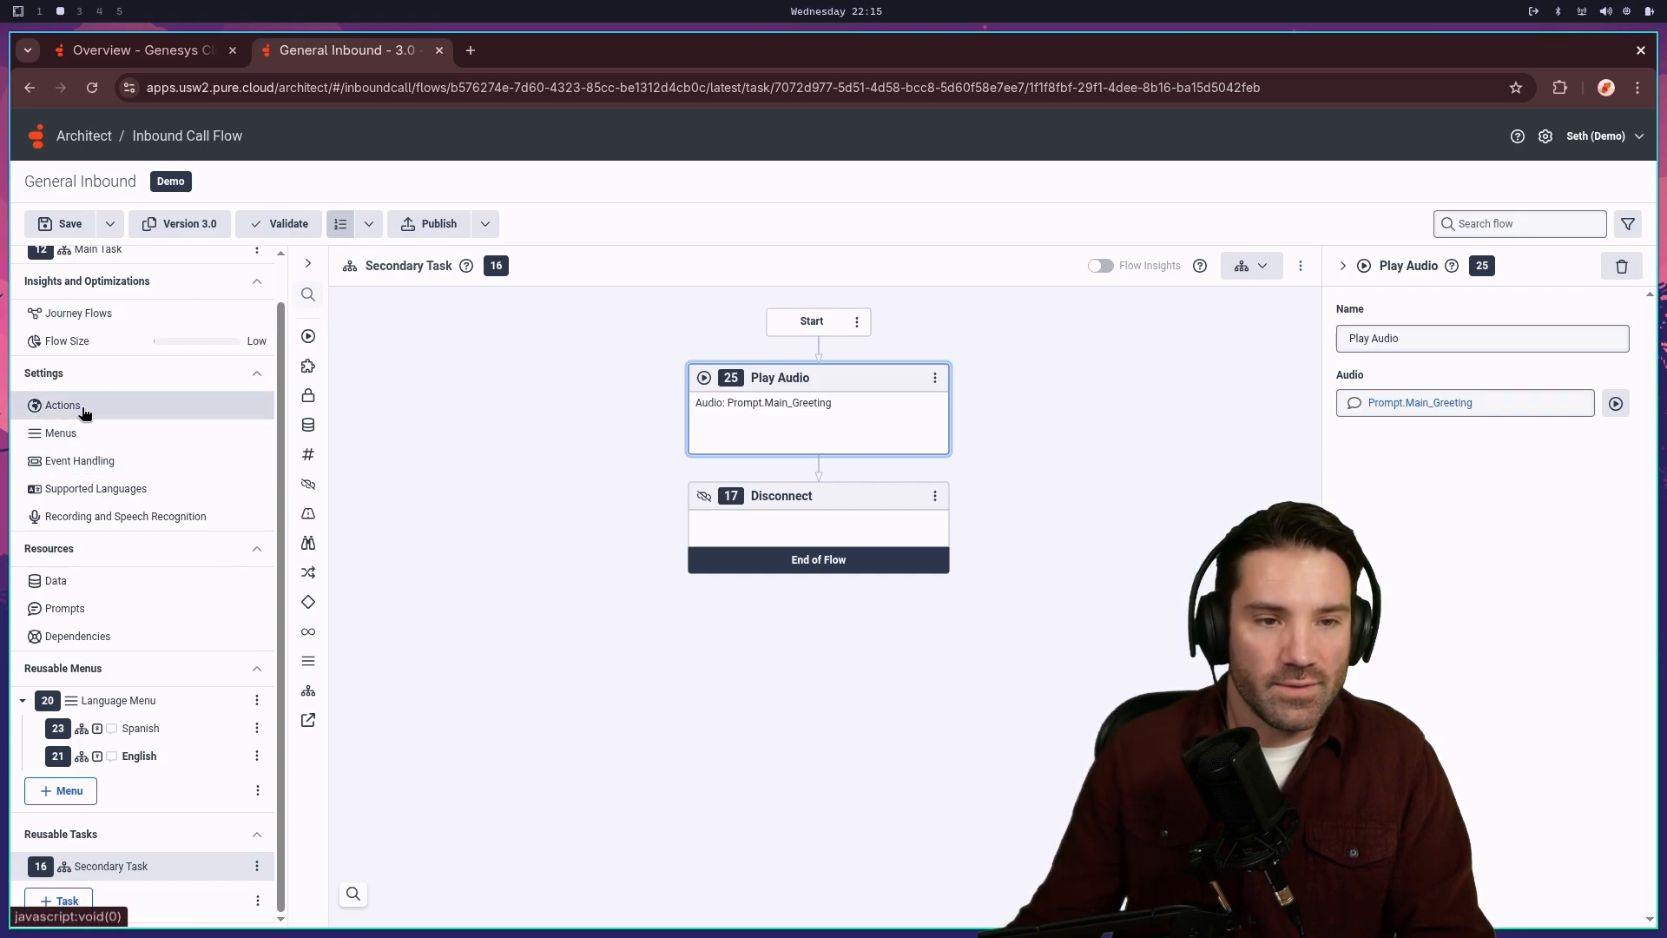
left_click(77, 590)
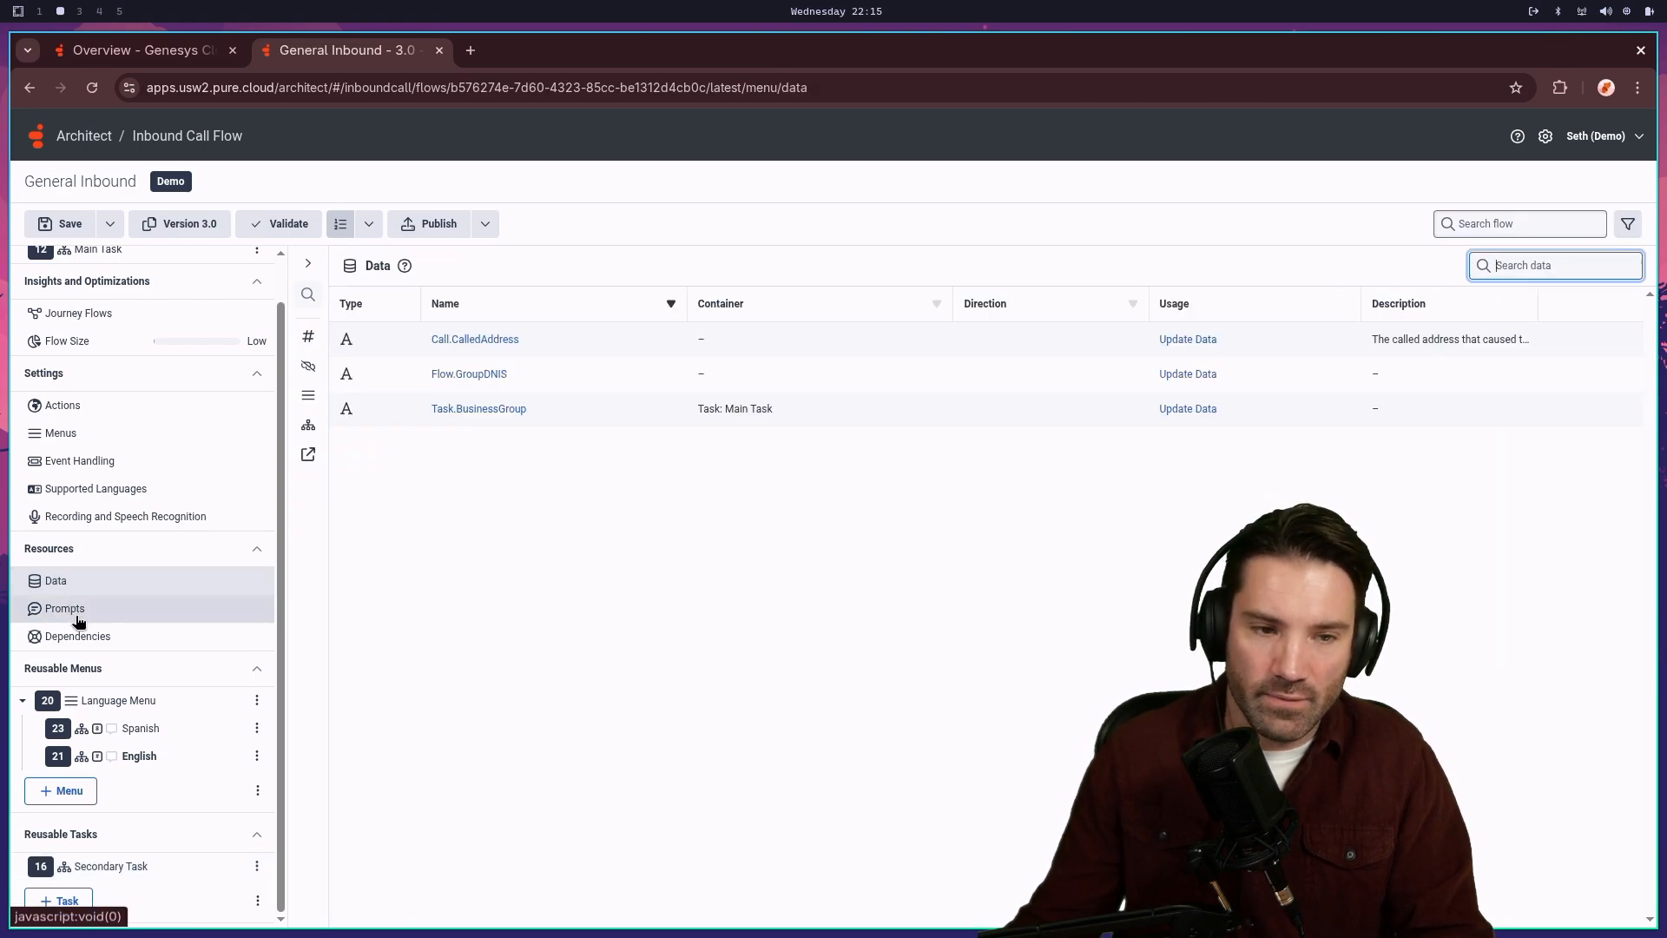
left_click(78, 615)
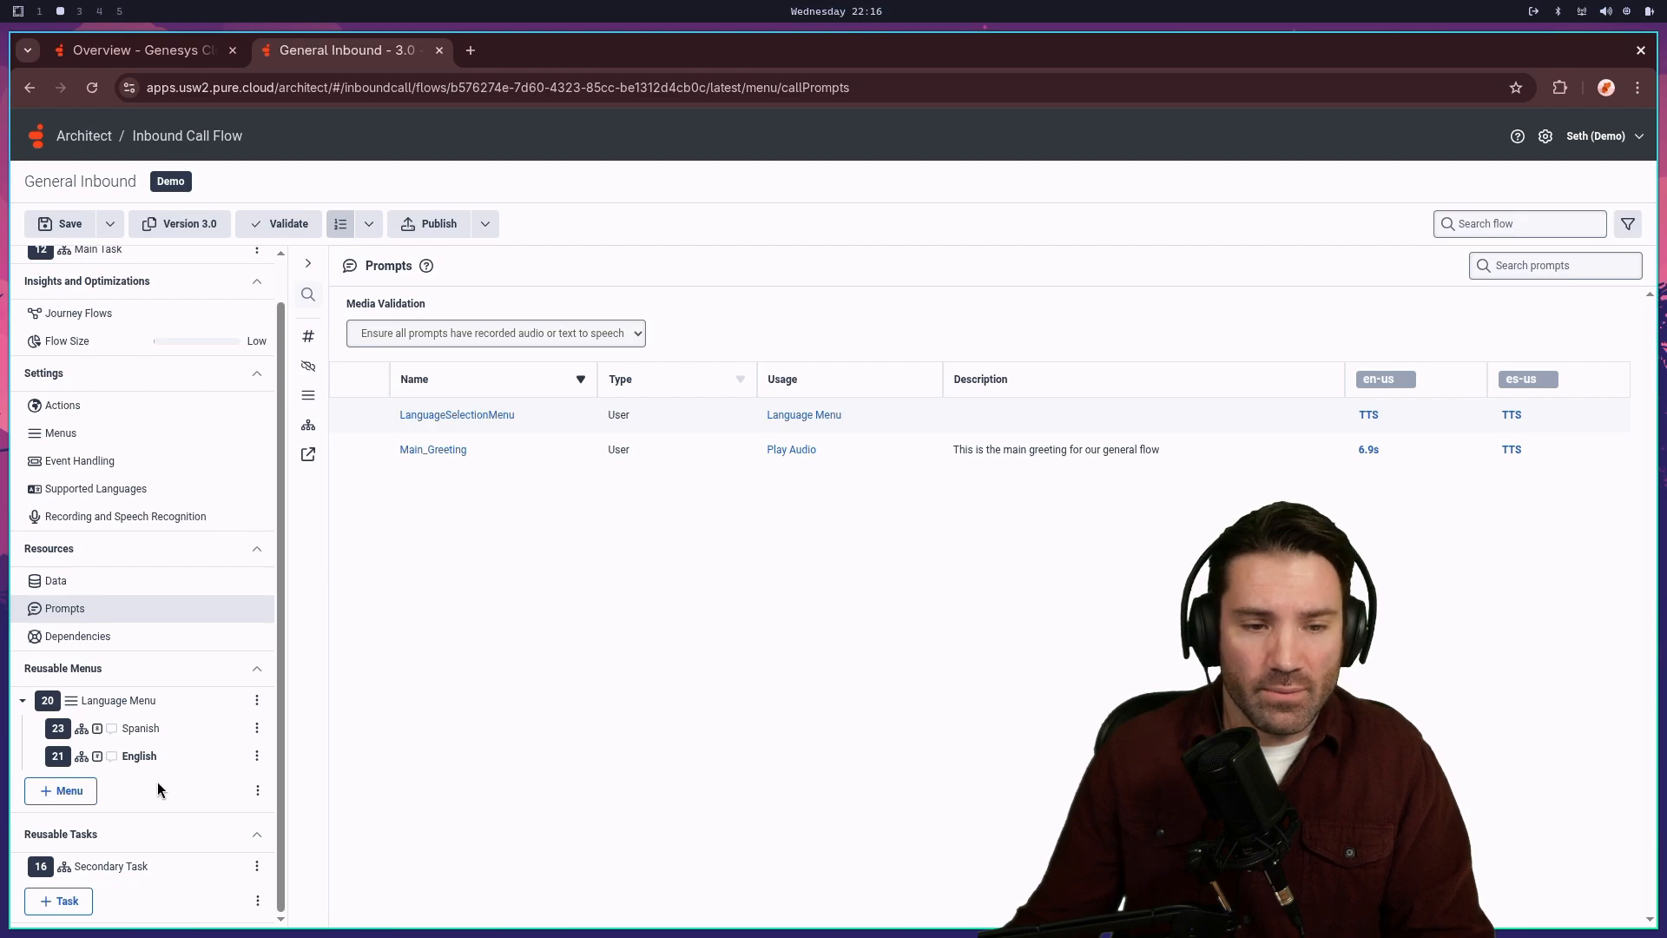
left_click(117, 636)
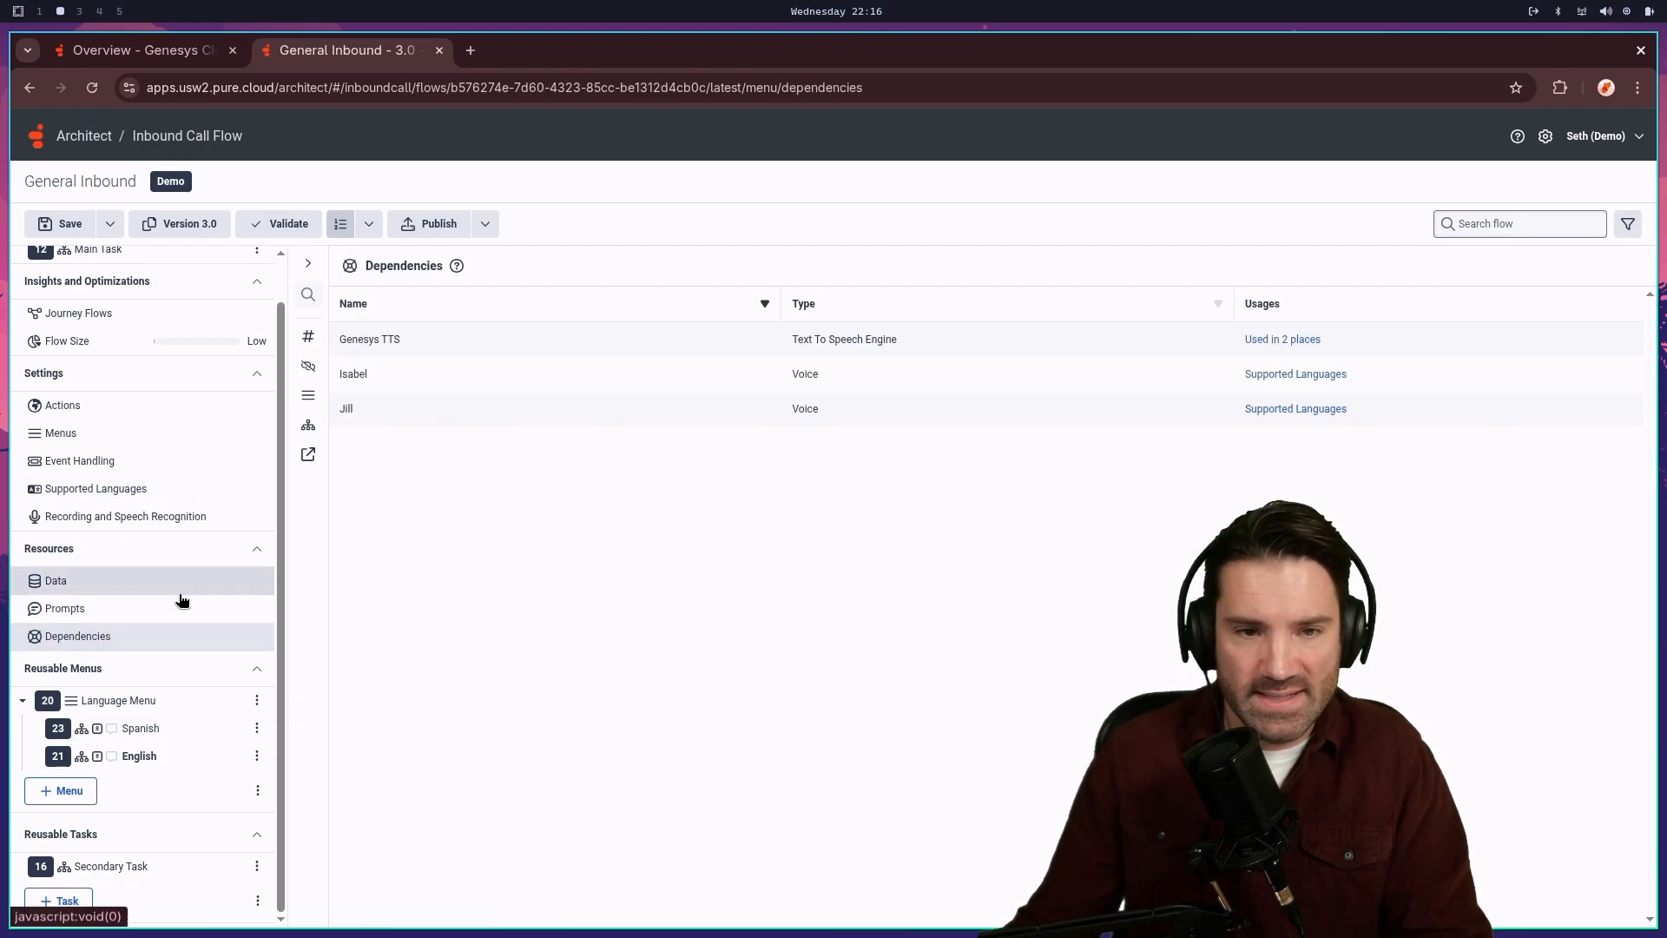
left_click(65, 611)
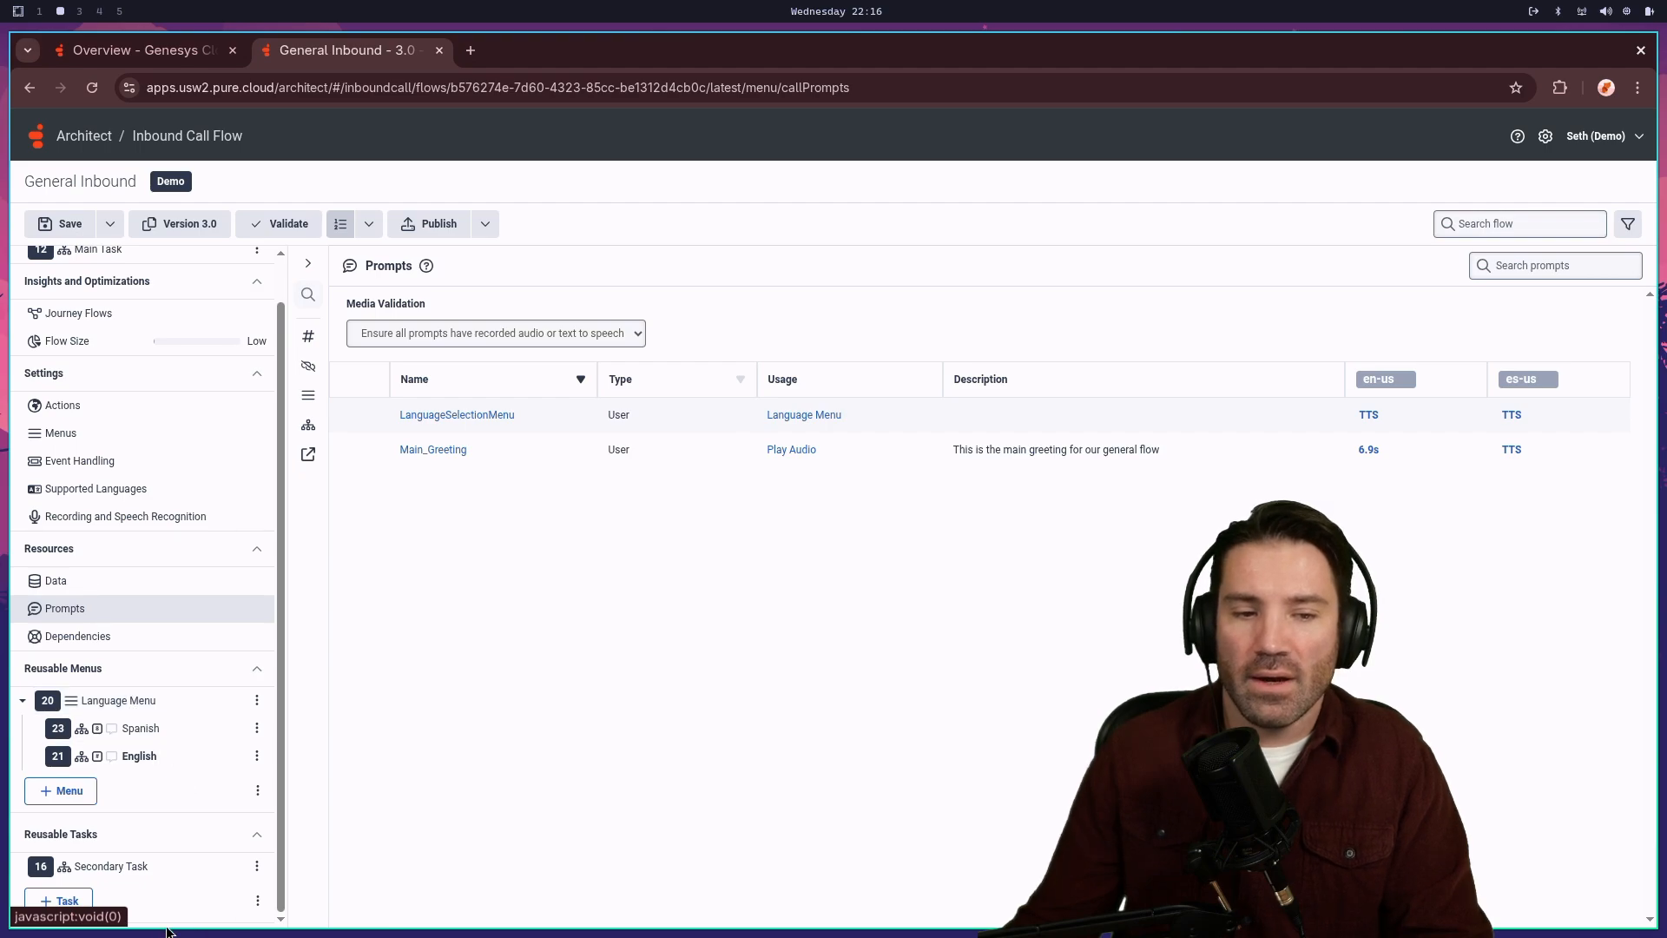
left_click(111, 866)
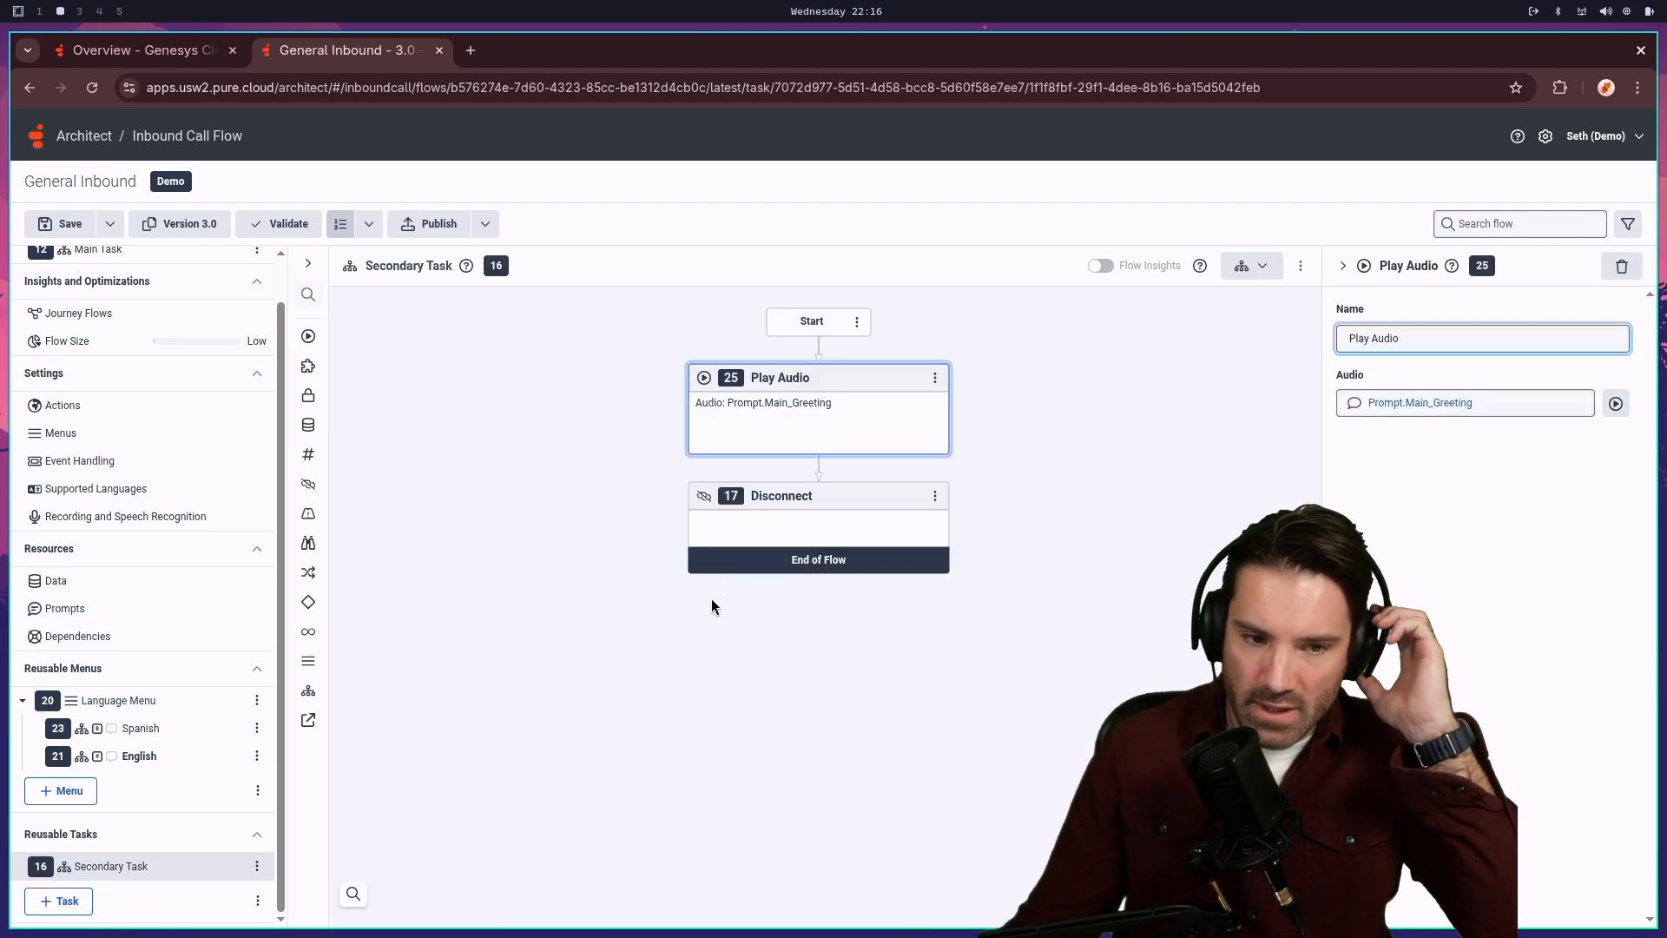
- Insert a Transfer to Number action after Play Audio and enter the destination phone number
scroll(131, 629, "up", 1)
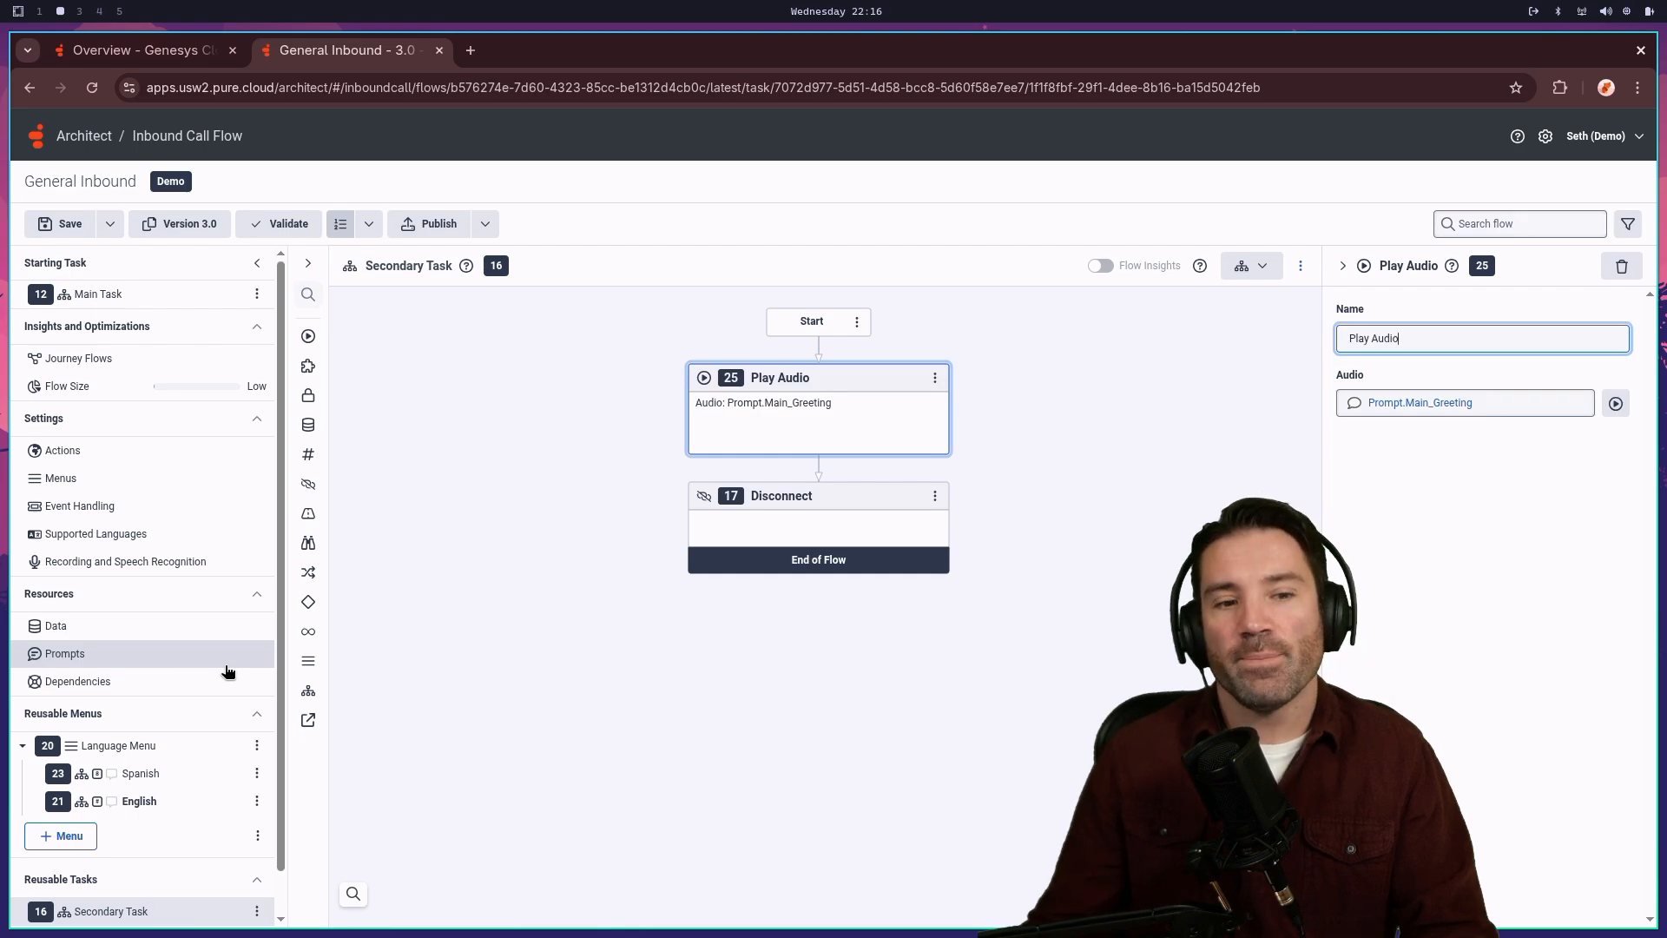
scroll(171, 825, "down", 1)
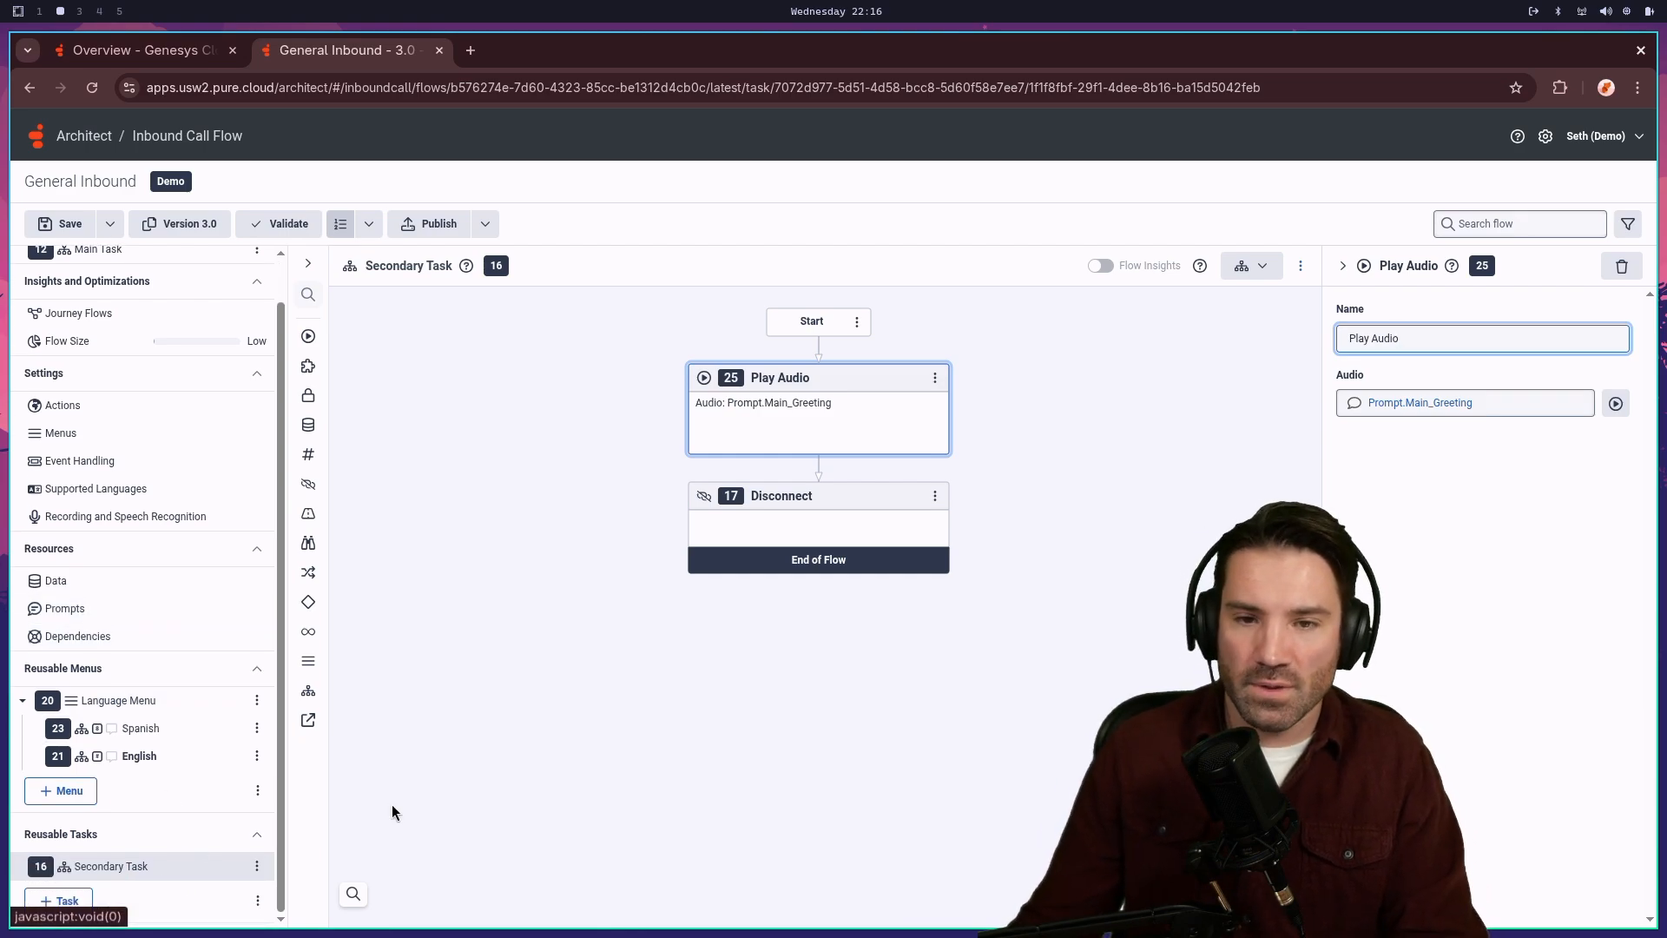
left_click(818, 473)
mouse_move(742, 495)
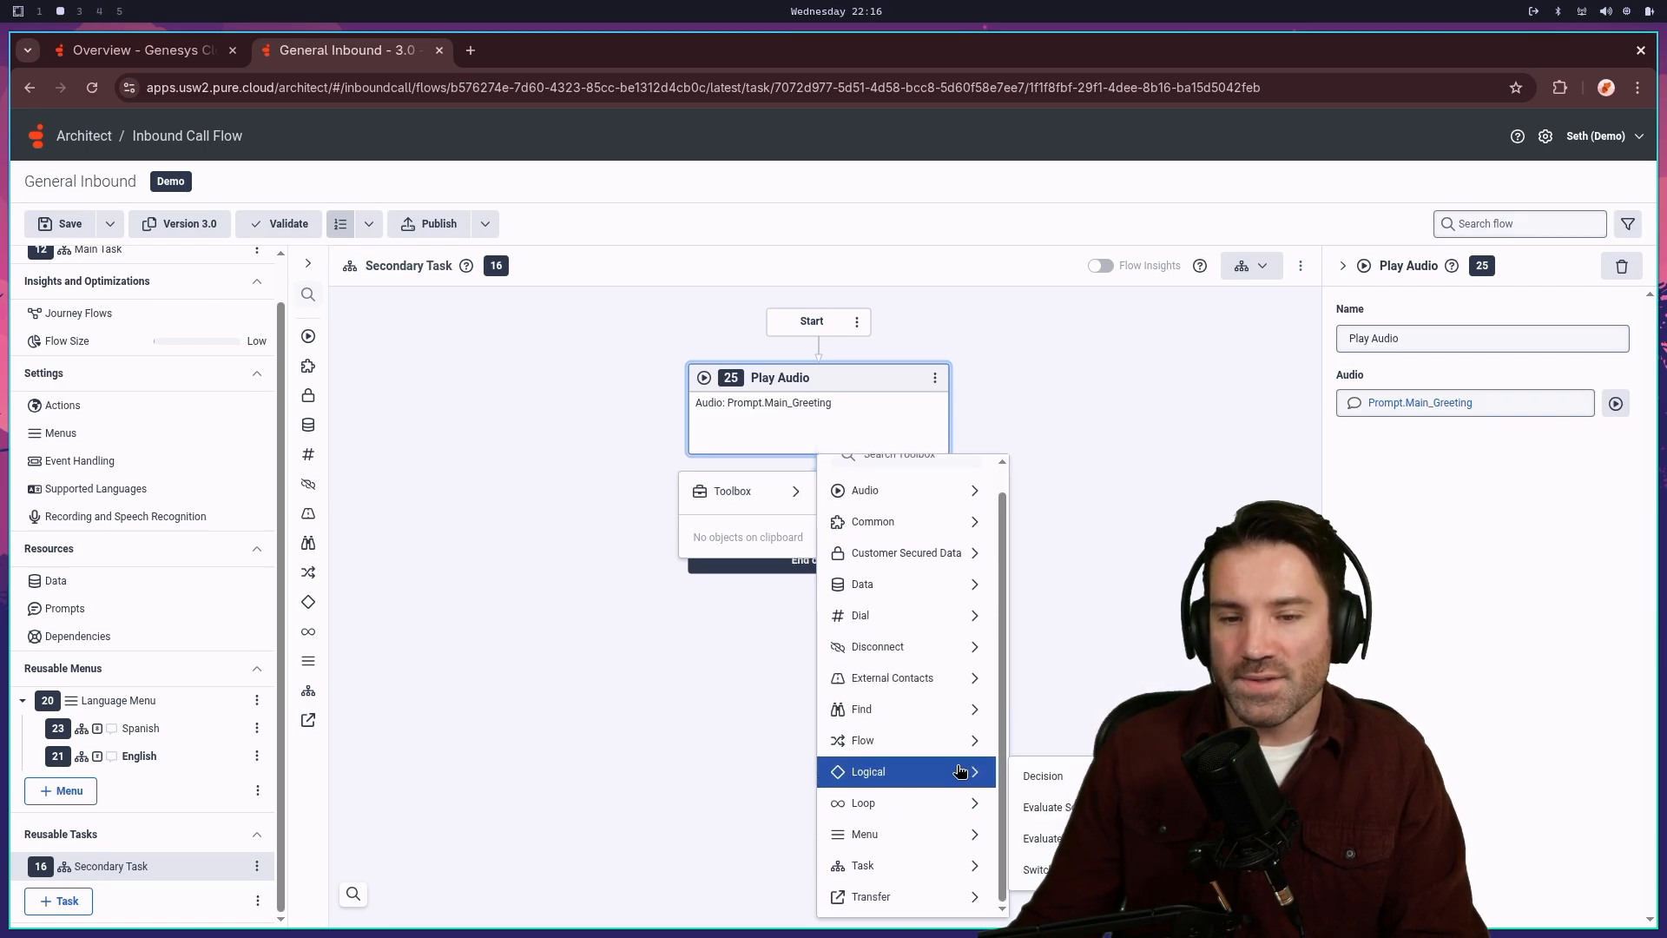
mouse_move(938, 907)
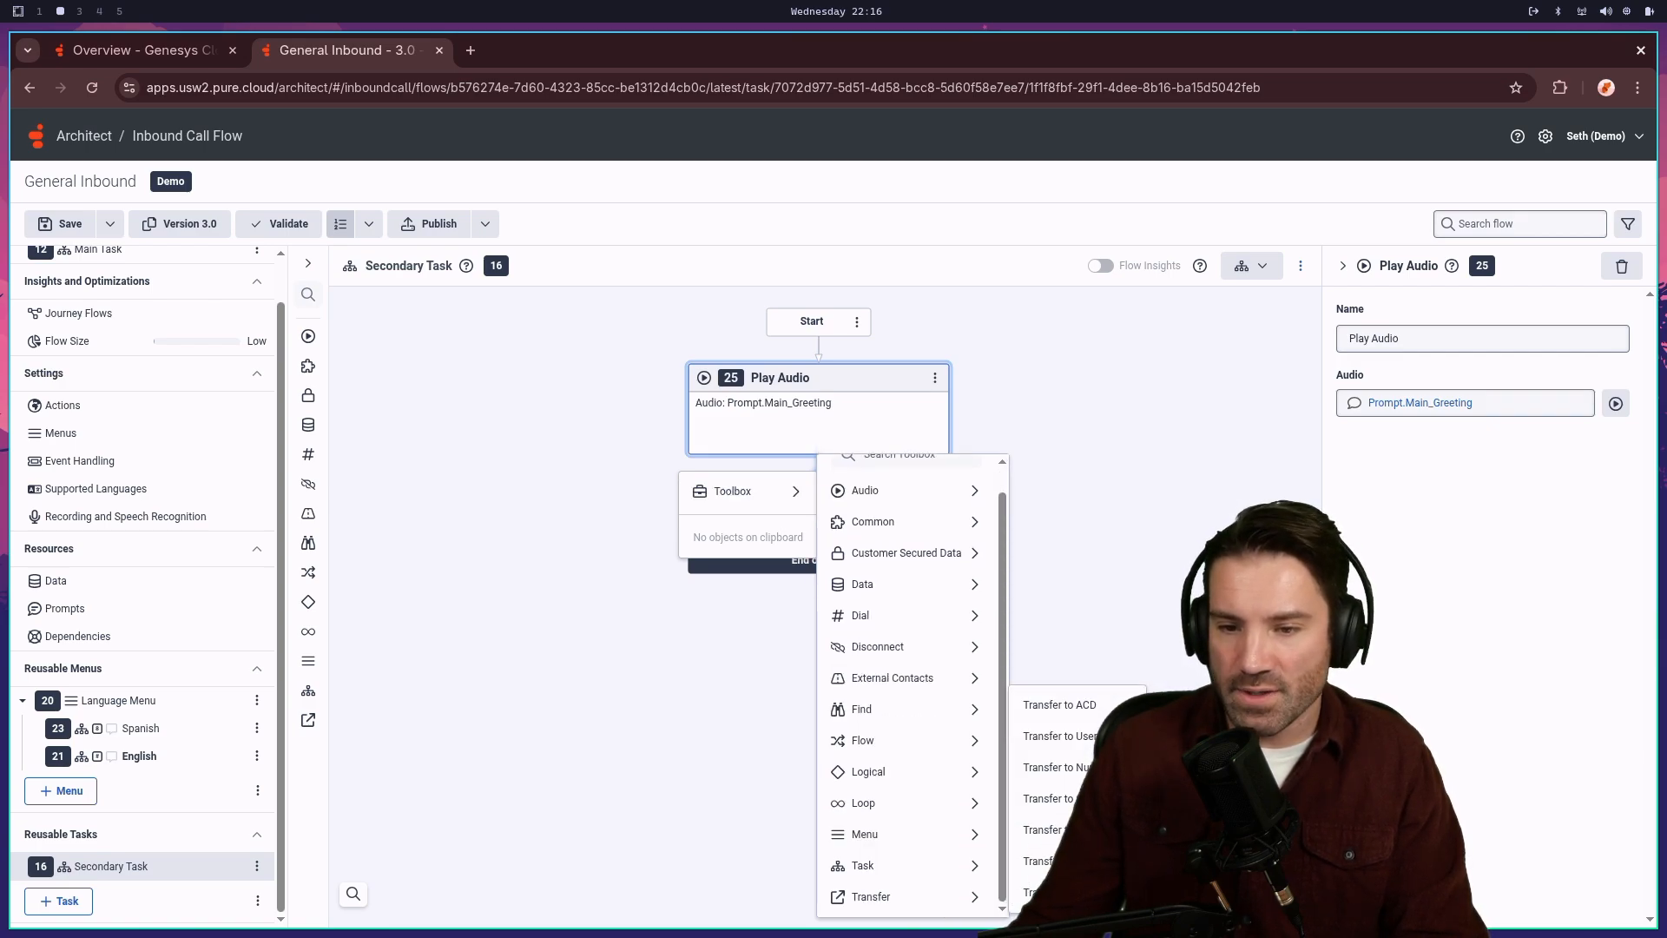
left_click(1055, 767)
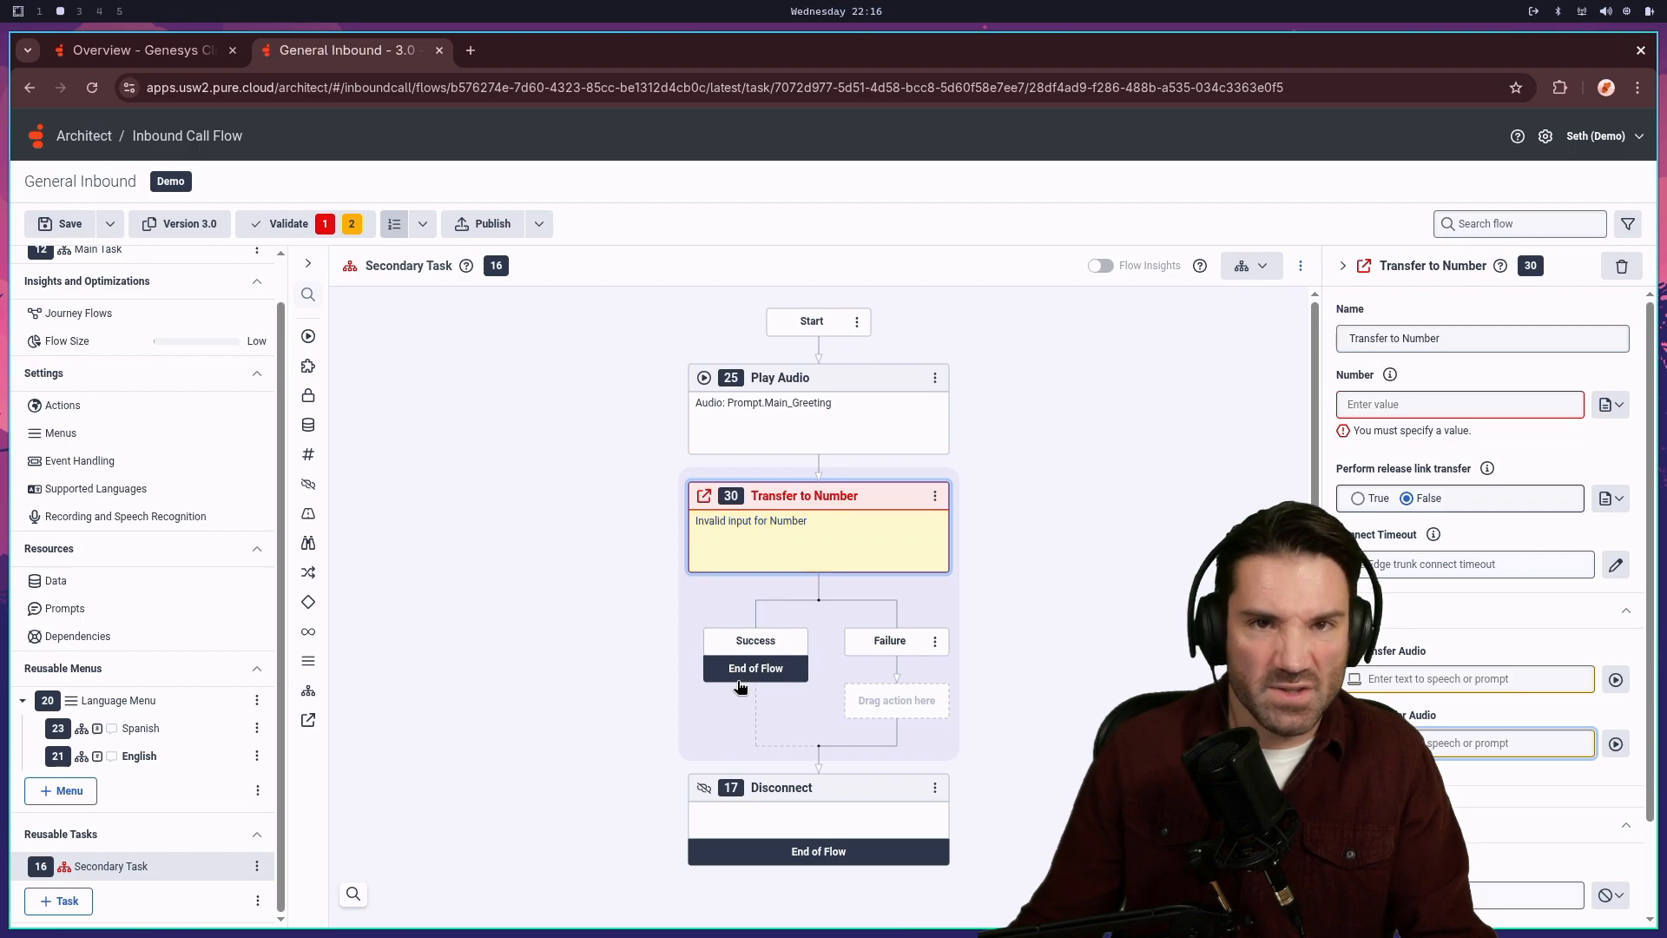
left_click(1433, 412)
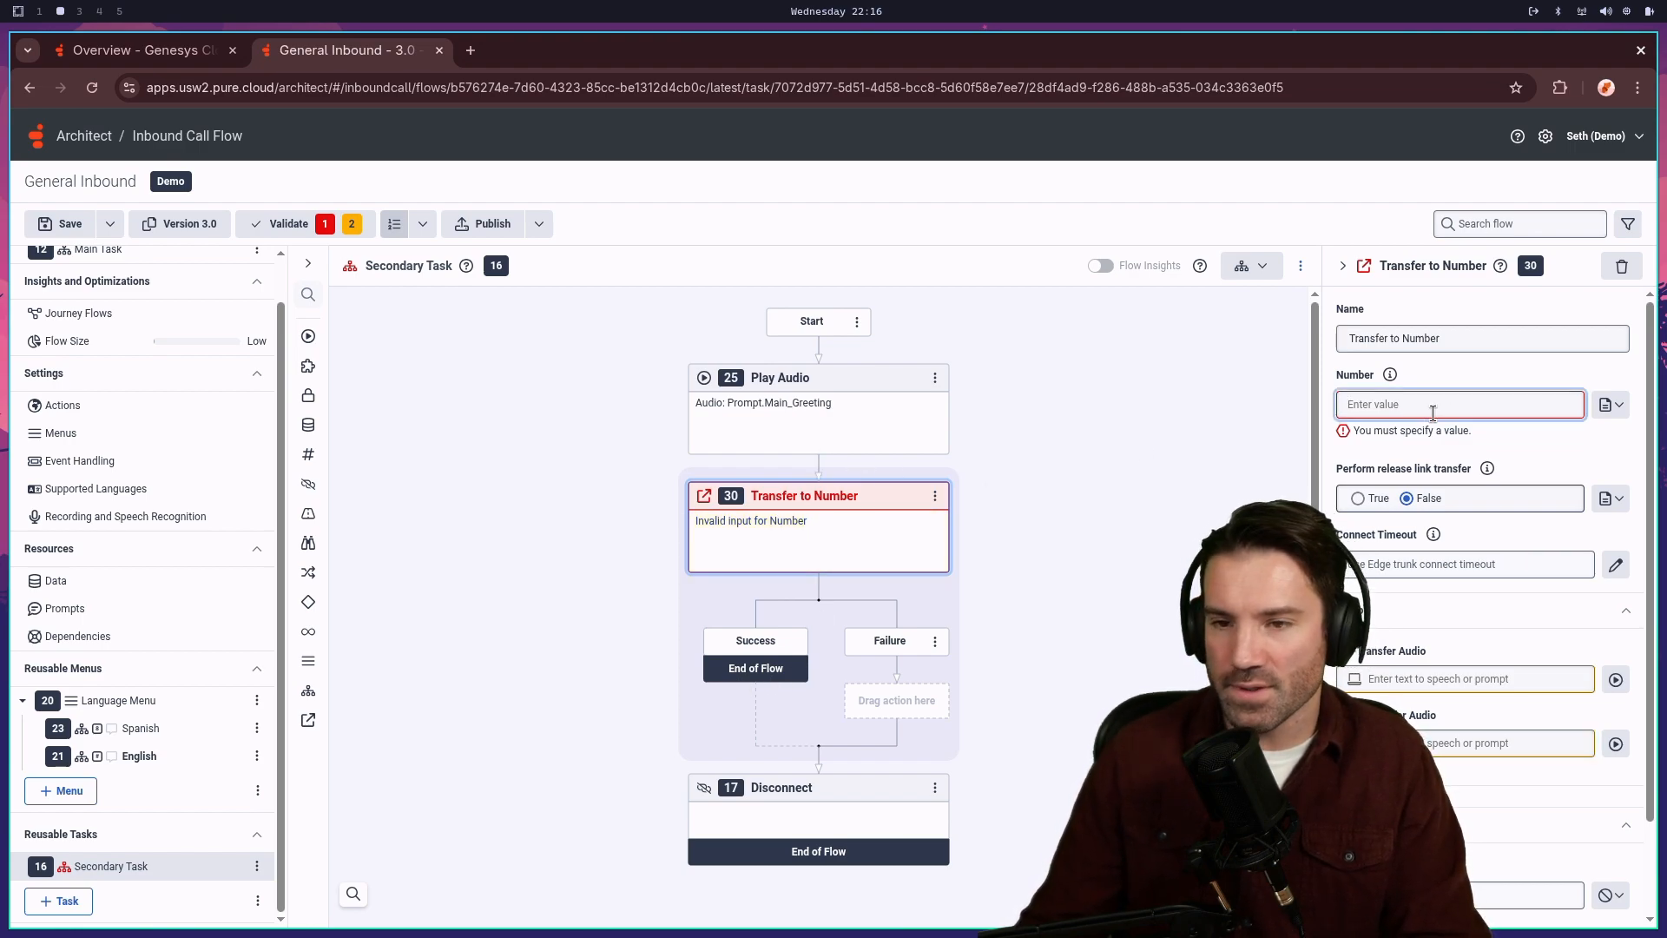
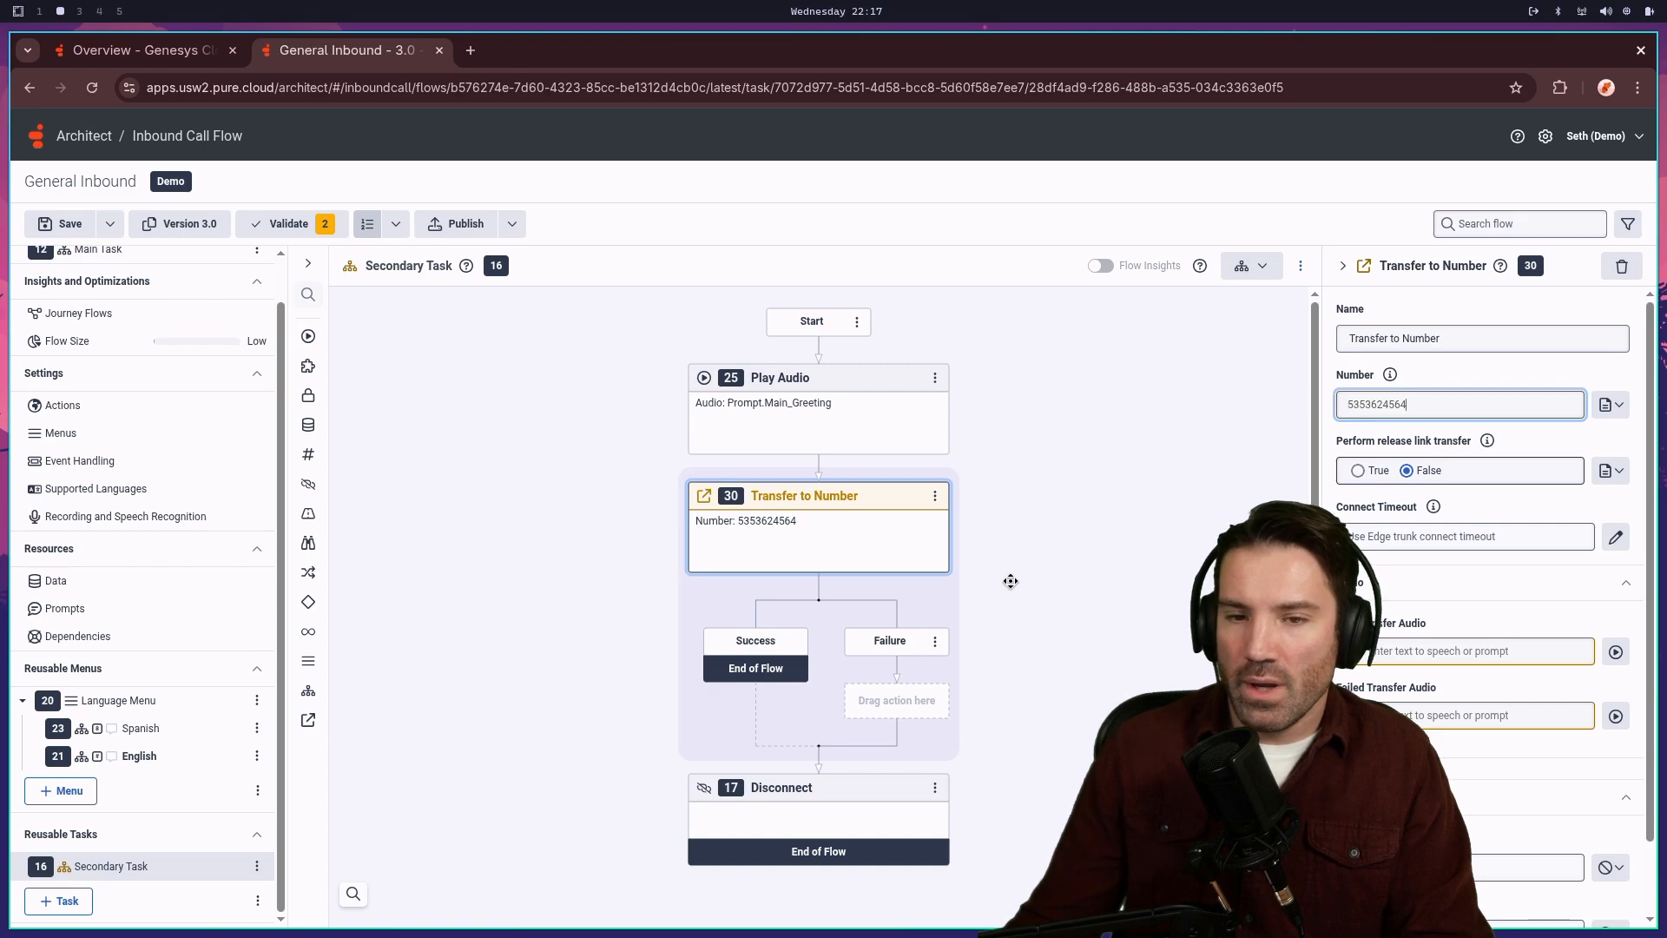
left_click(712, 430)
left_click(826, 559)
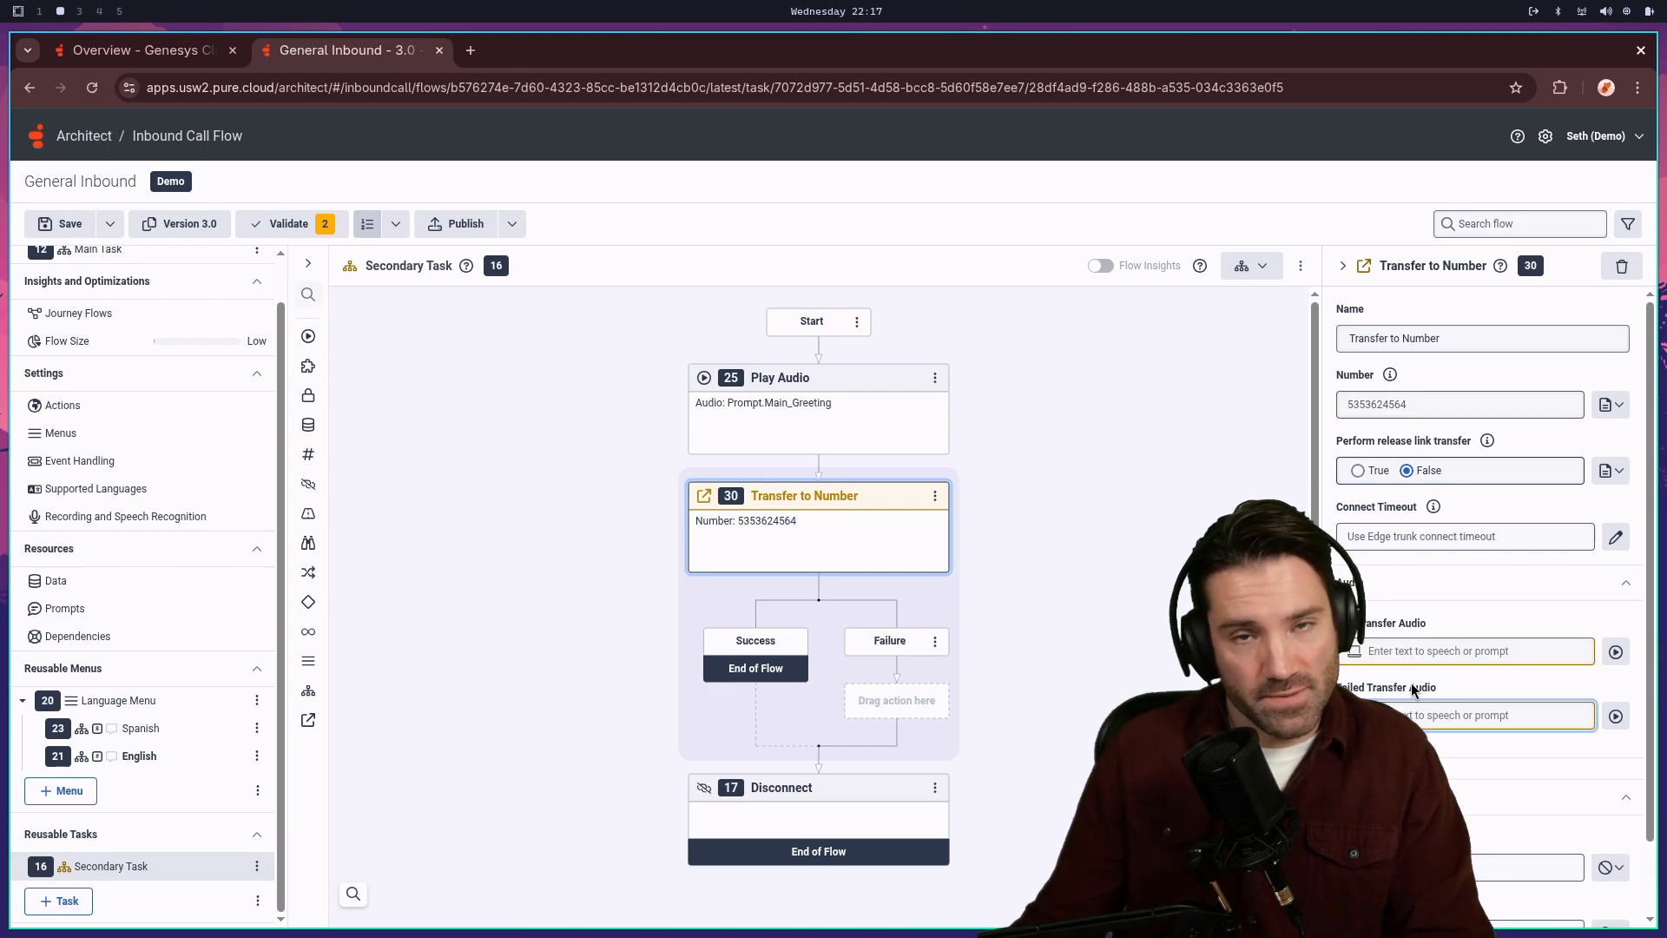
- Enter 'You are being transfered' as the Transfer to Number pre-transfer audio
left_click(1550, 651)
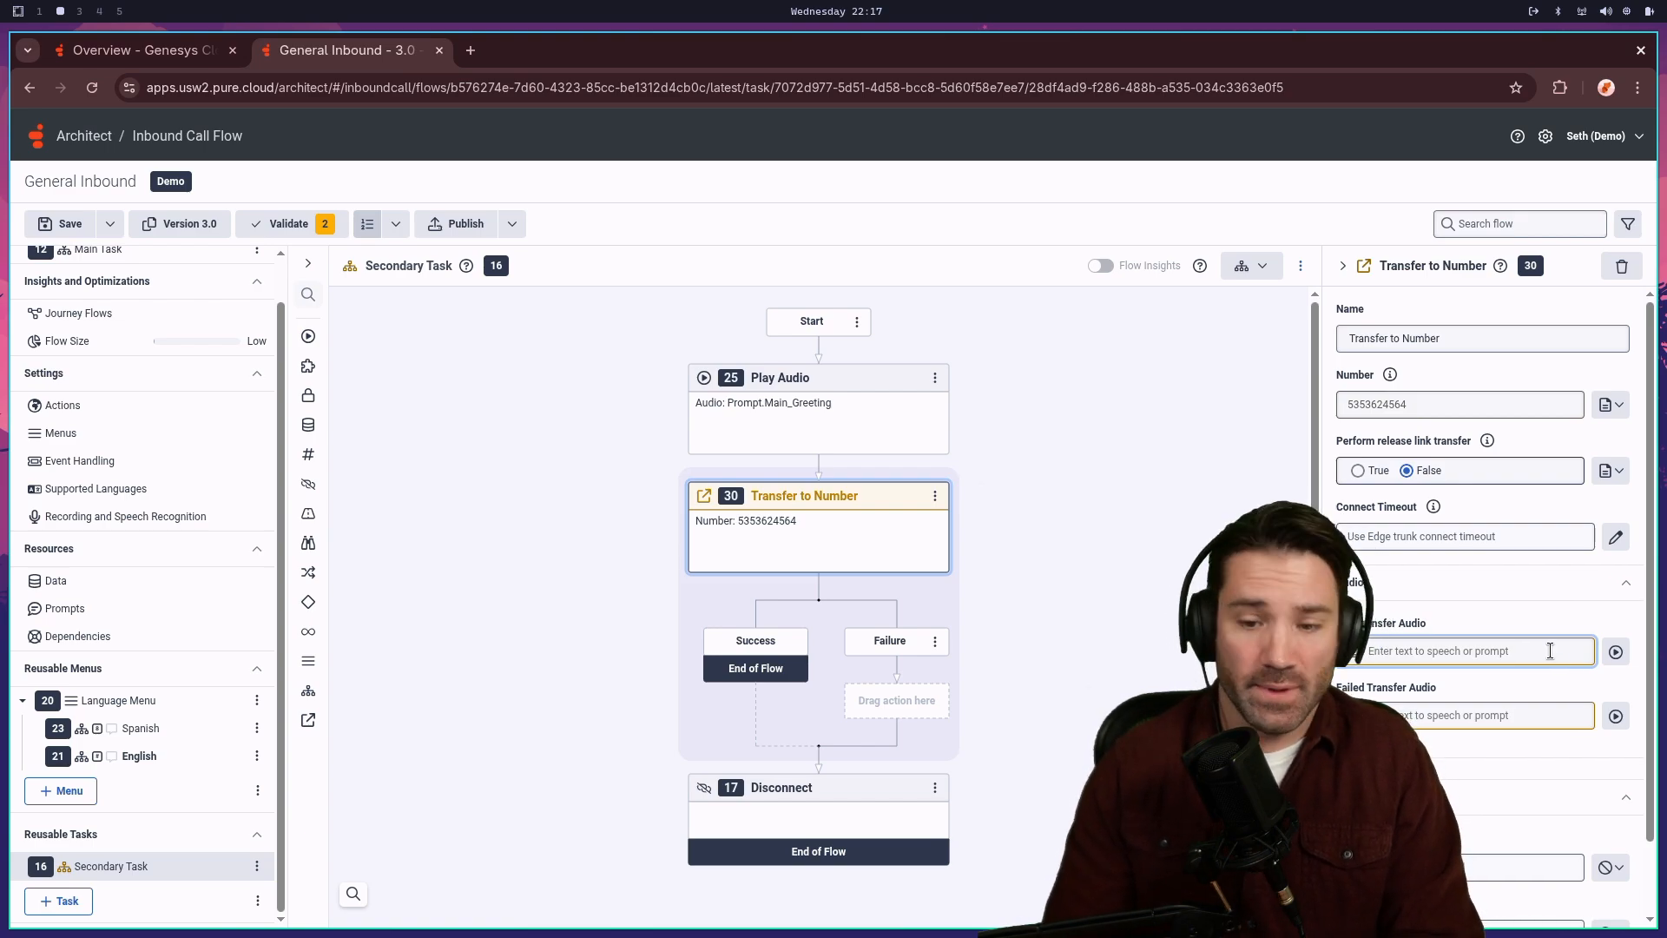
type("You are bei")
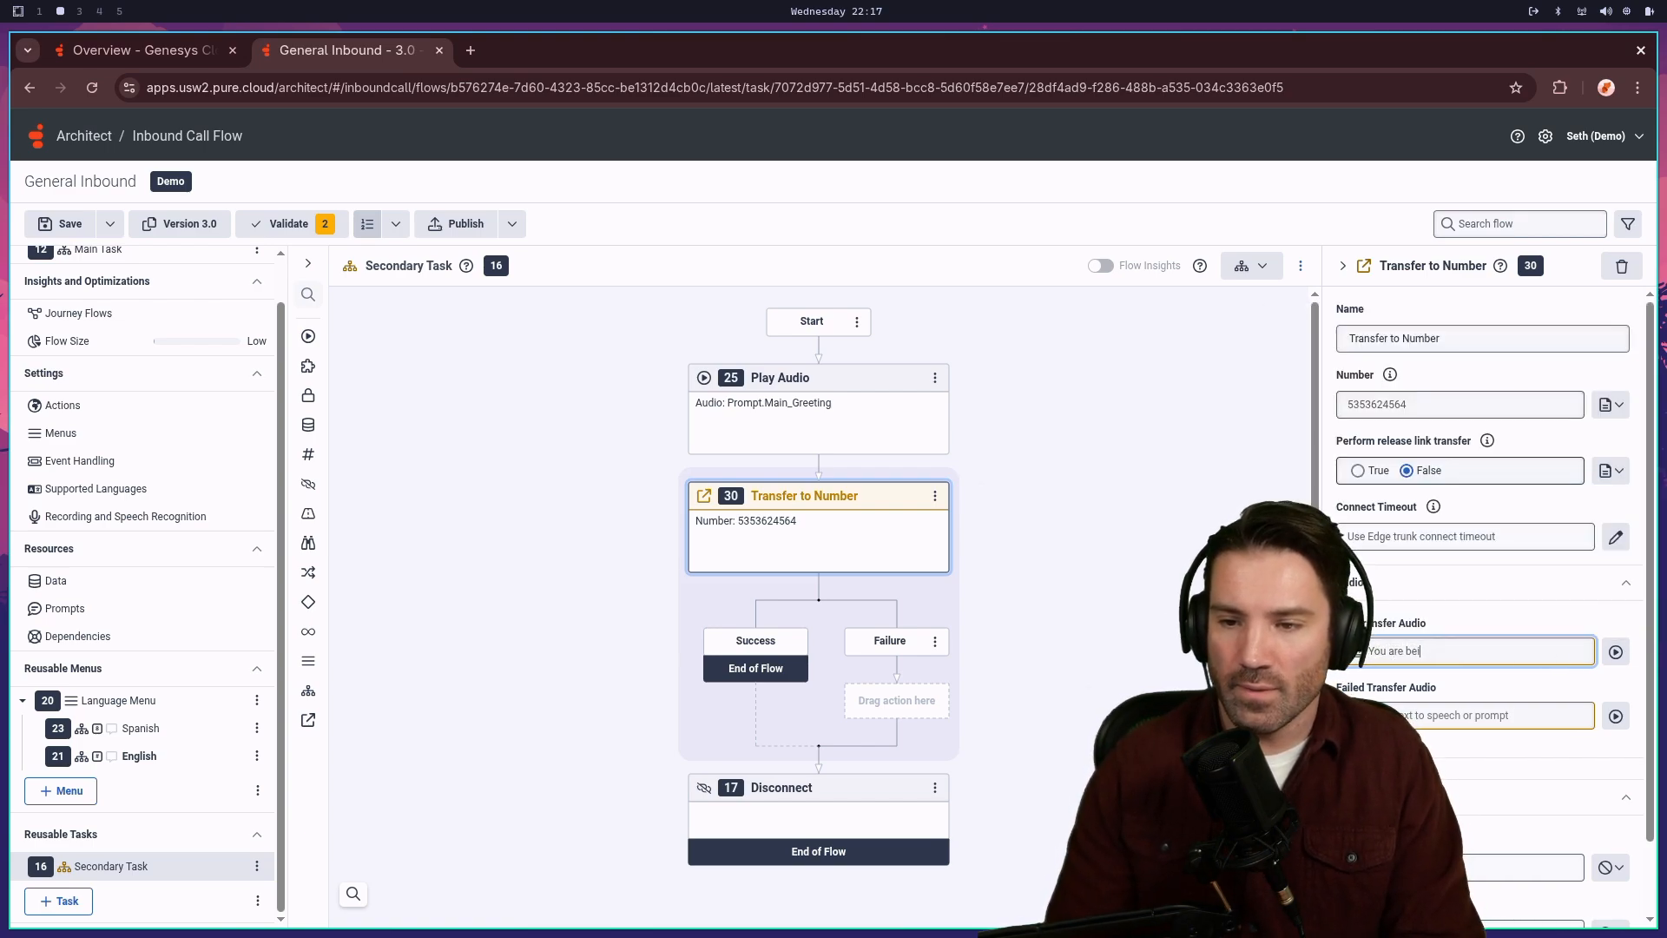
type("ng tra")
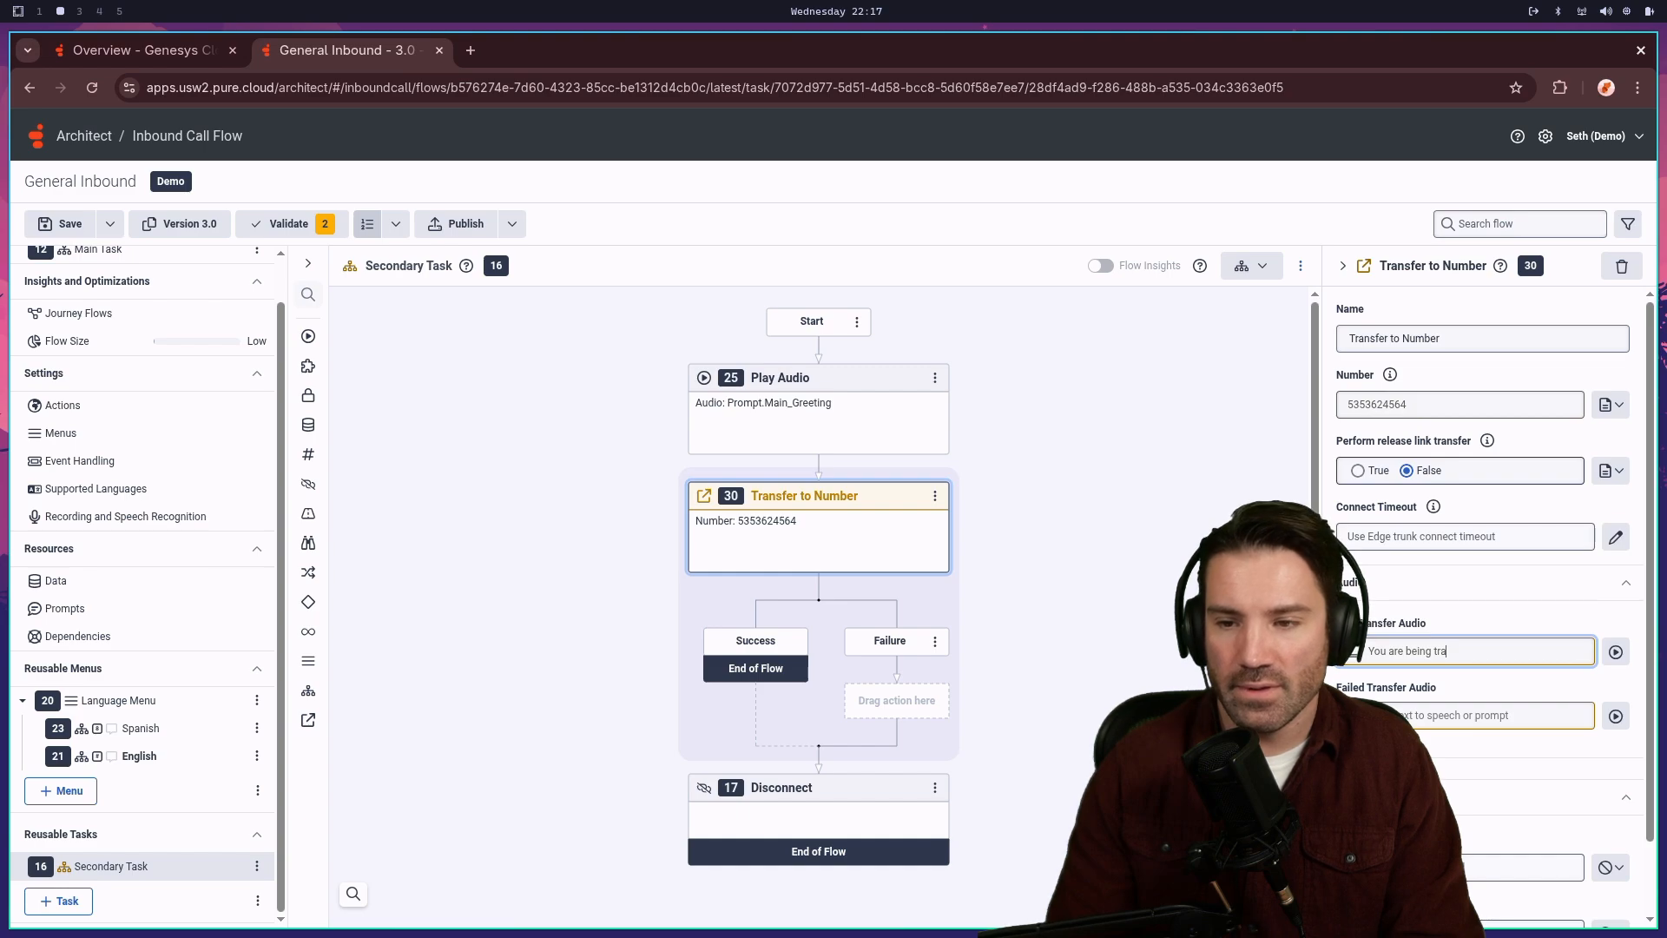
type("nsfered")
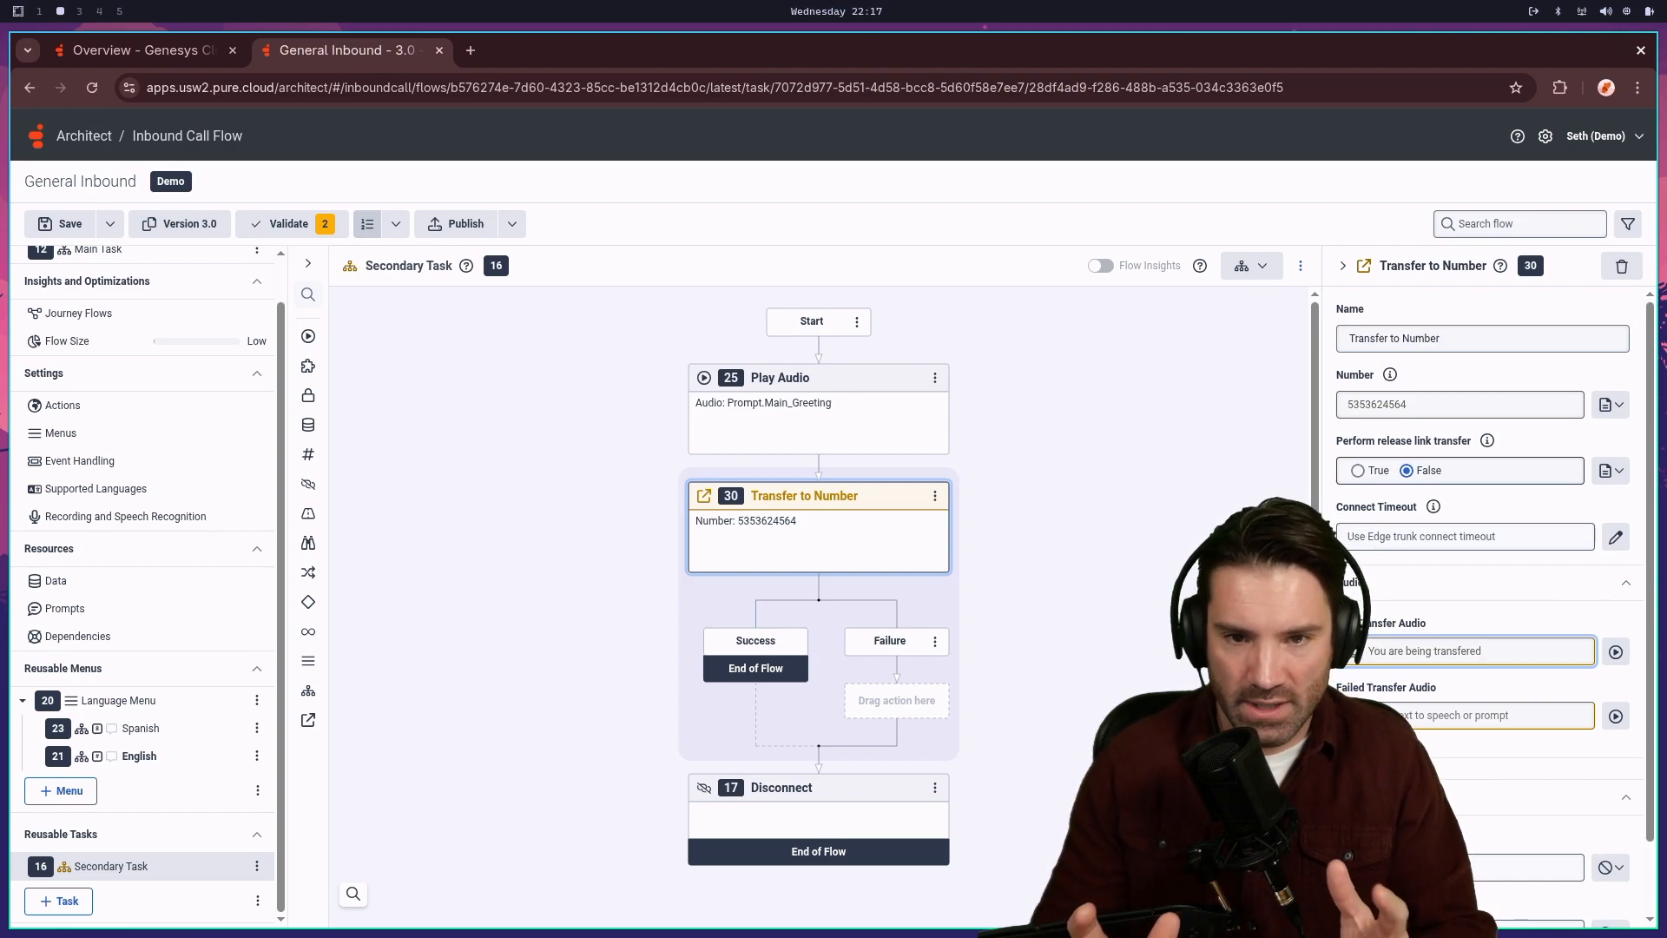
left_click(762, 418)
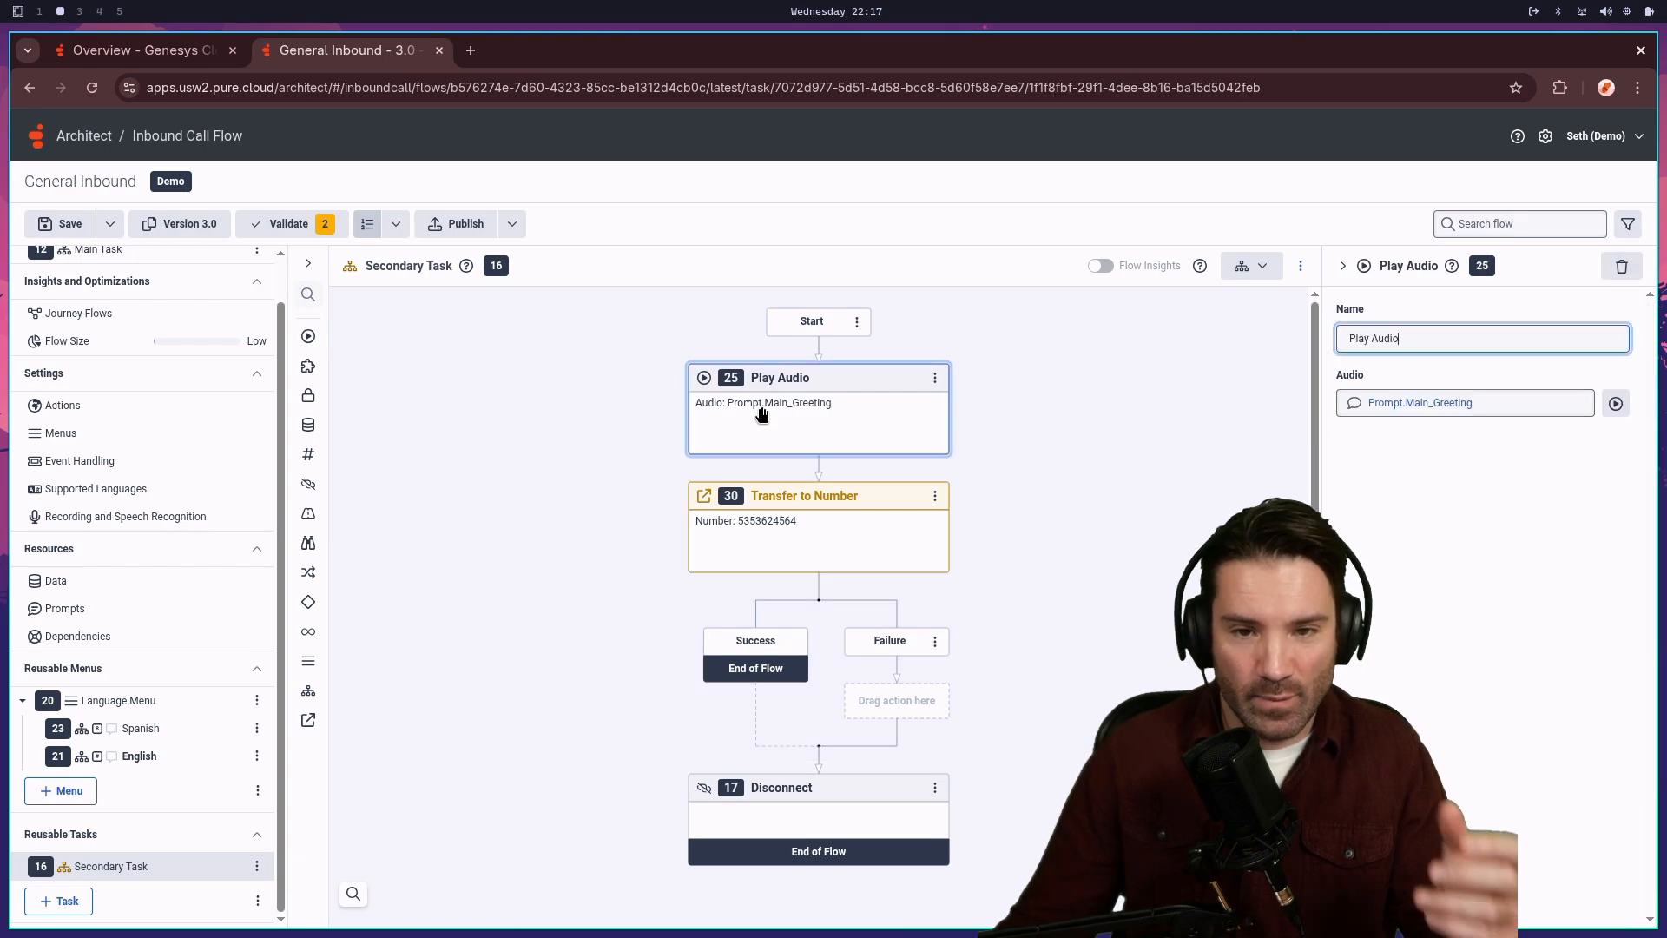
left_click(826, 553)
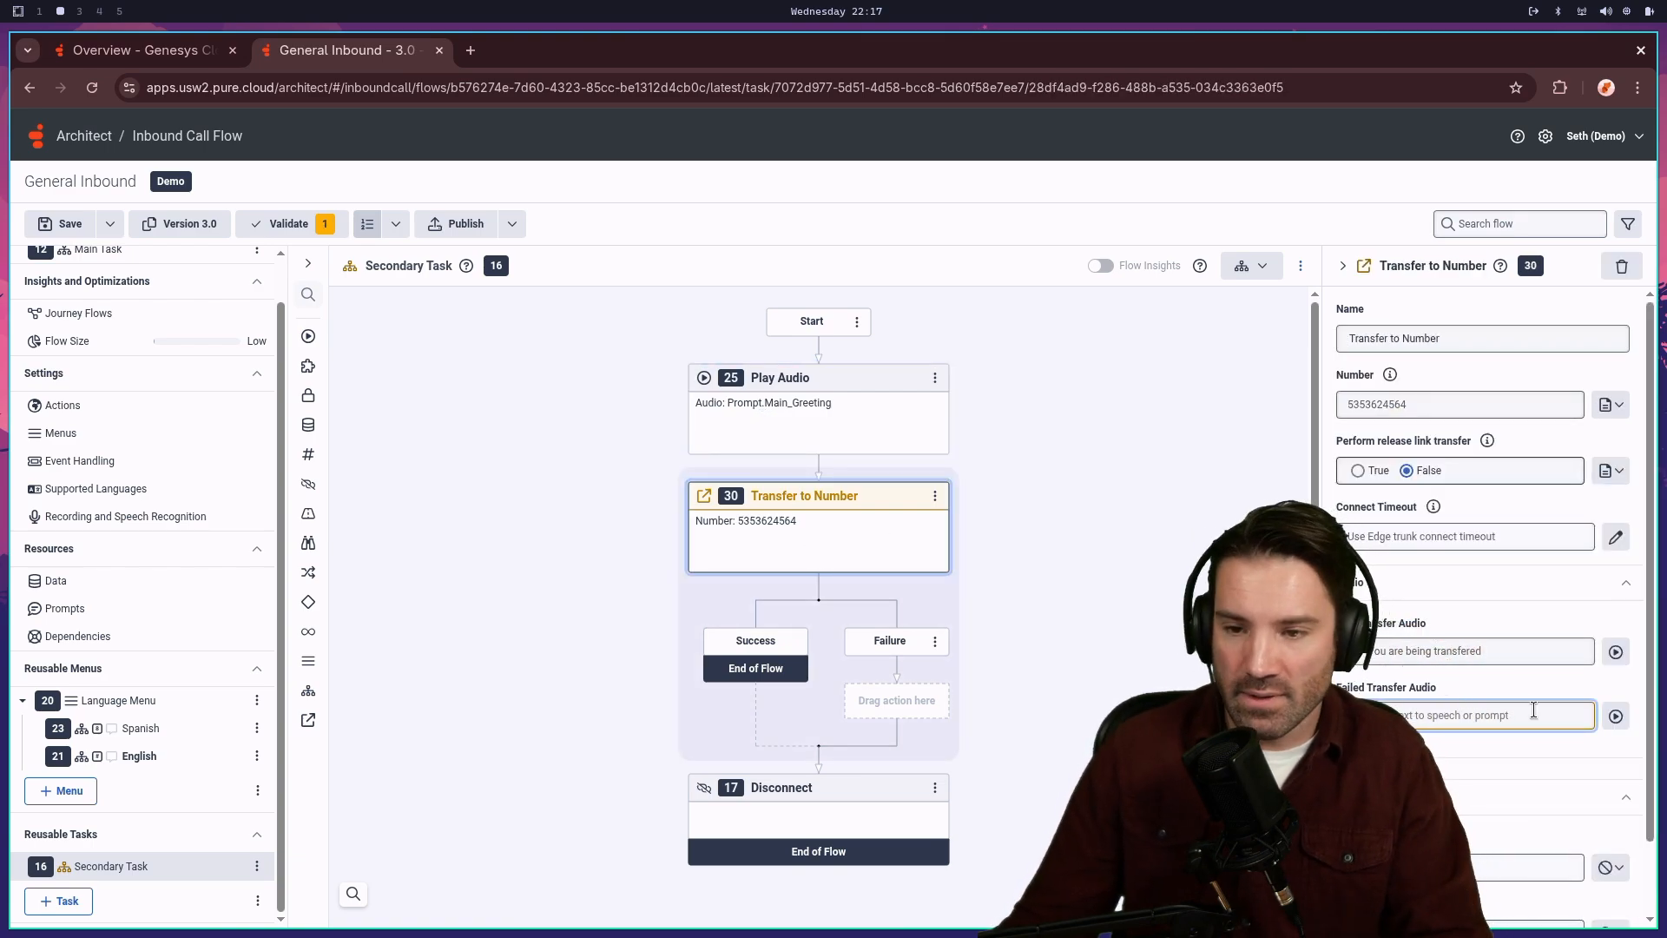
- Delete the pre-transfer audio text, leaving the field empty
left_click_drag(1508, 649, 1326, 675)
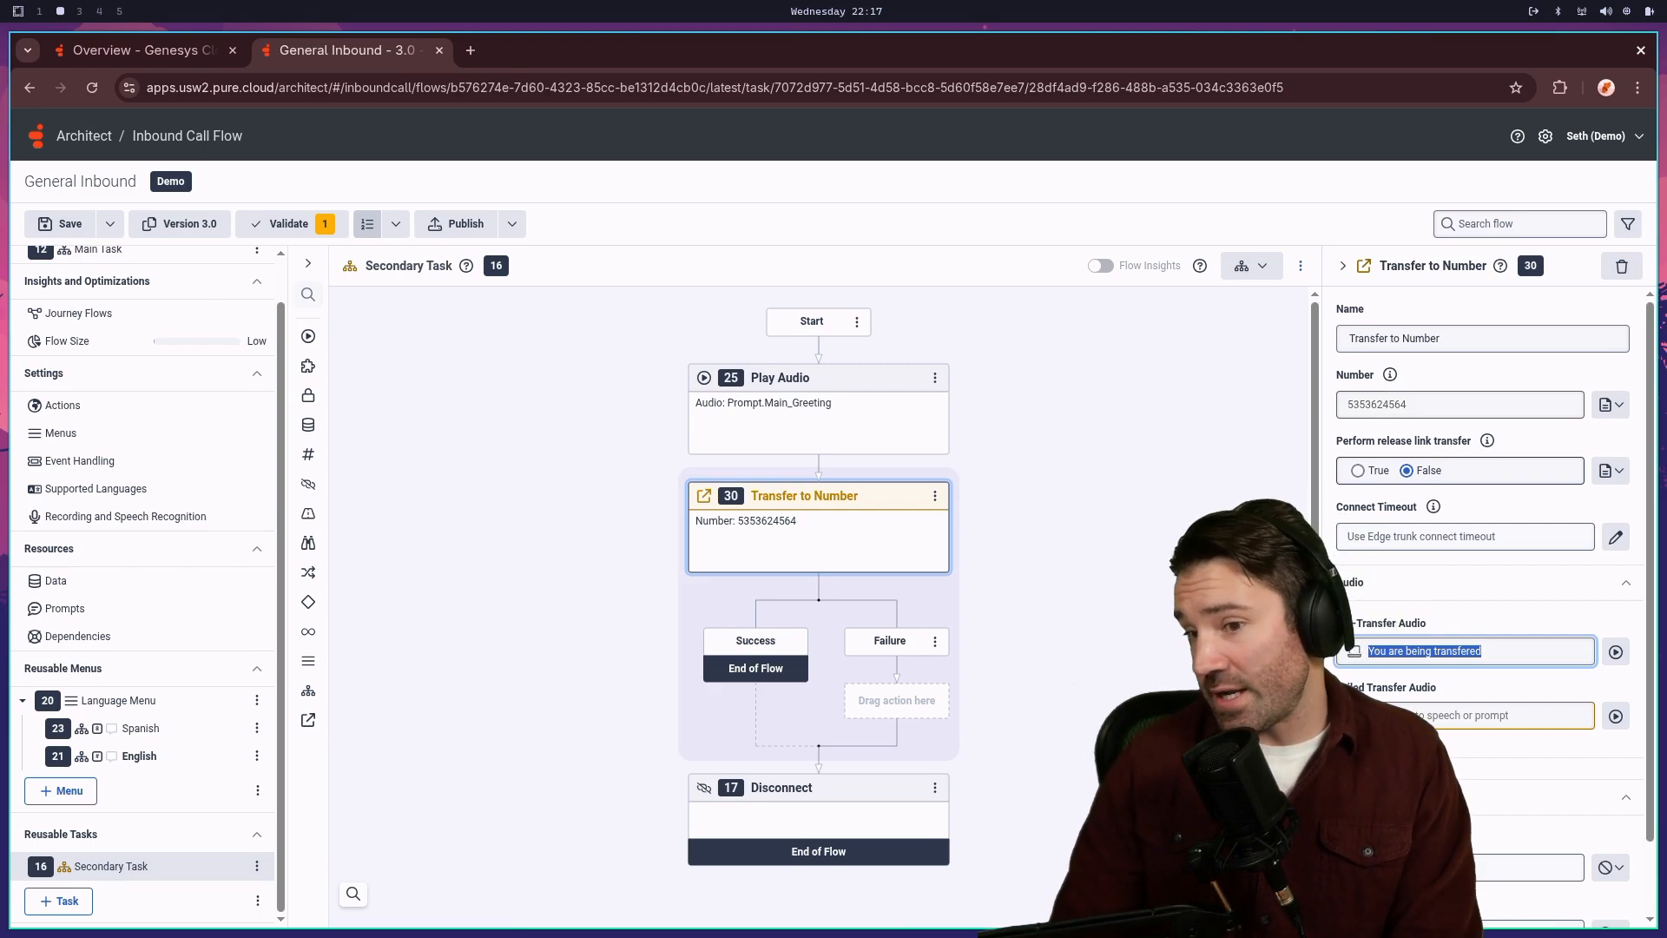
key("BackSpace")
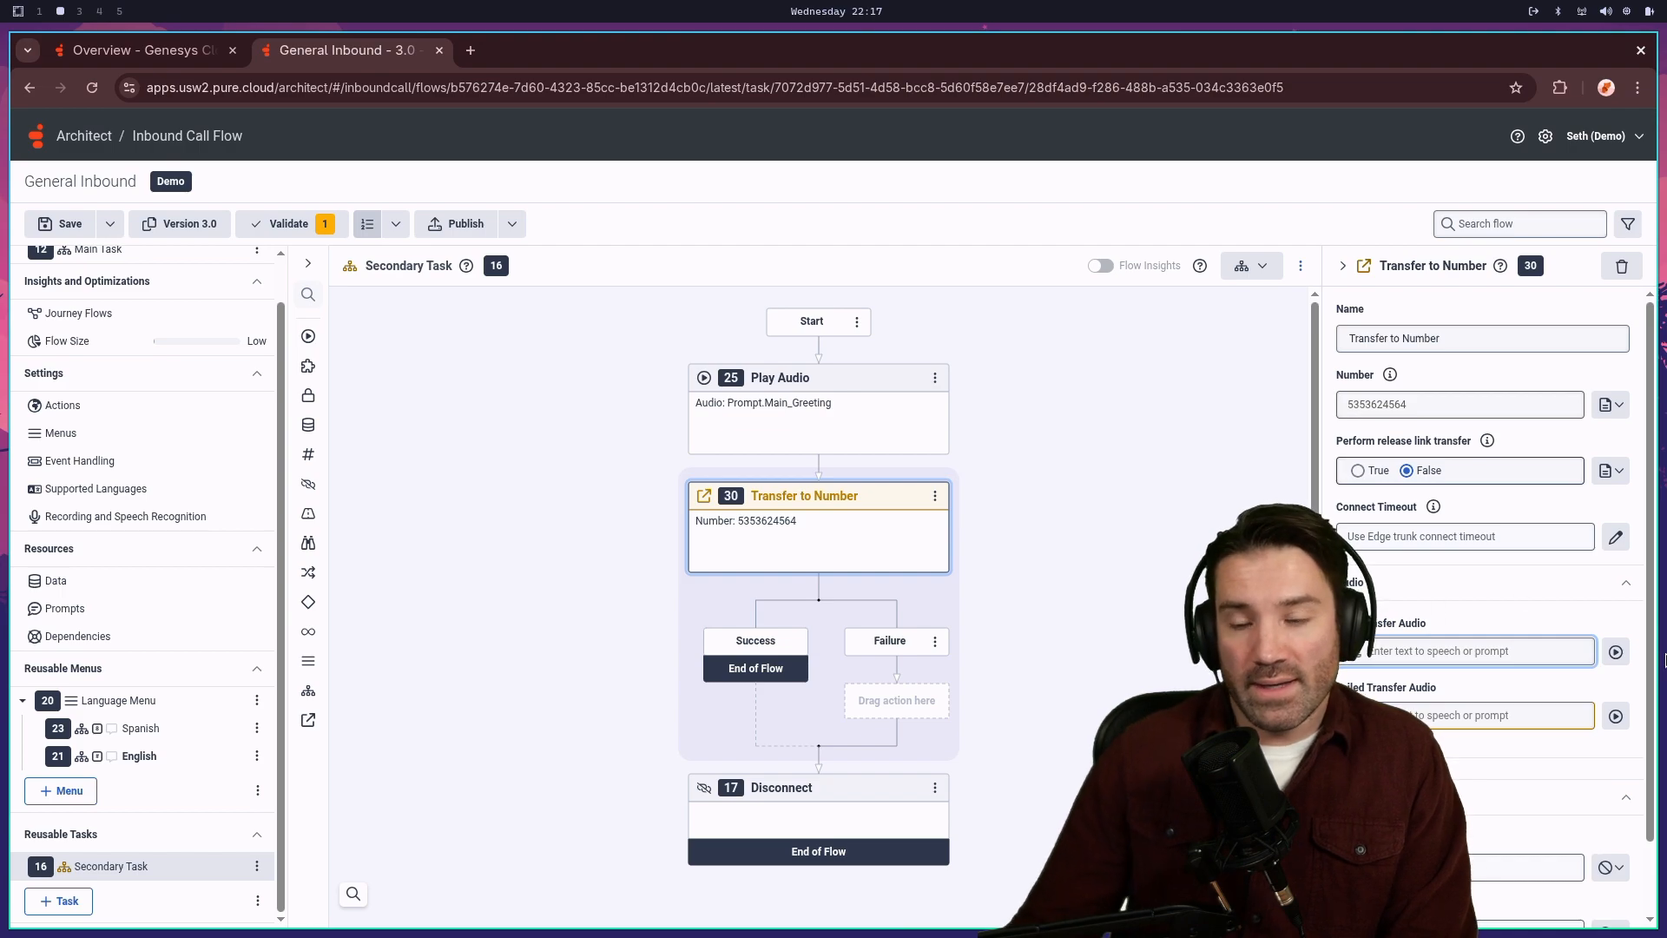
left_click(1500, 687)
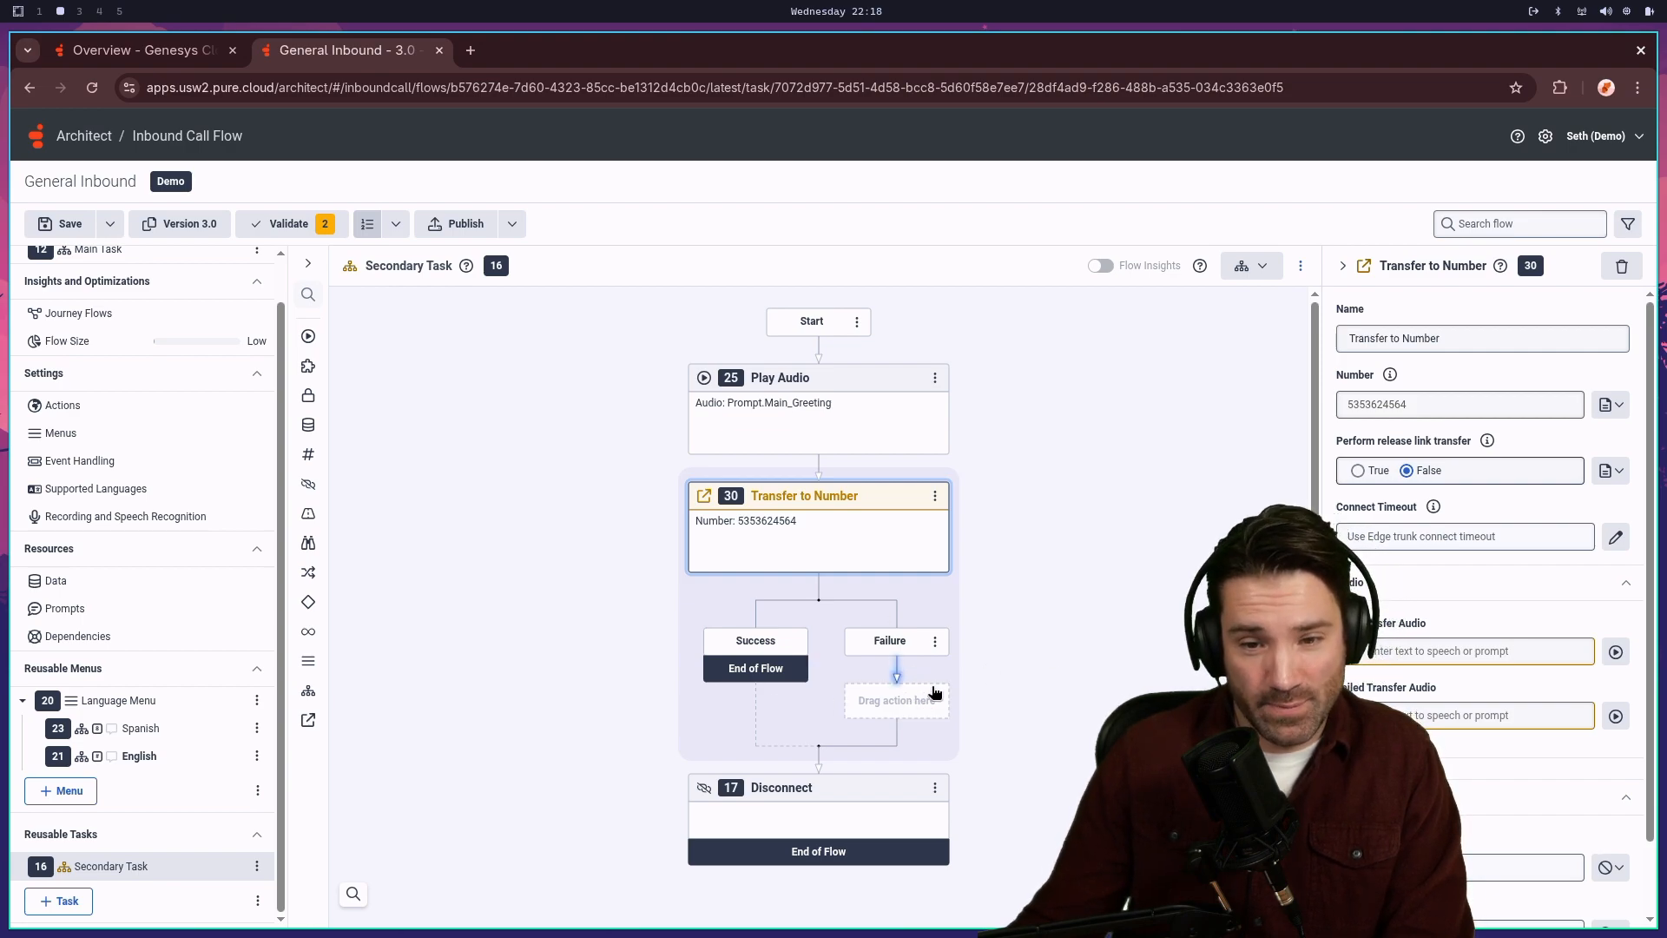
- Replace the pre-transfer audio's text-to-speech item with 100 ms of blank audio
left_click(1615, 651)
left_click(1212, 441)
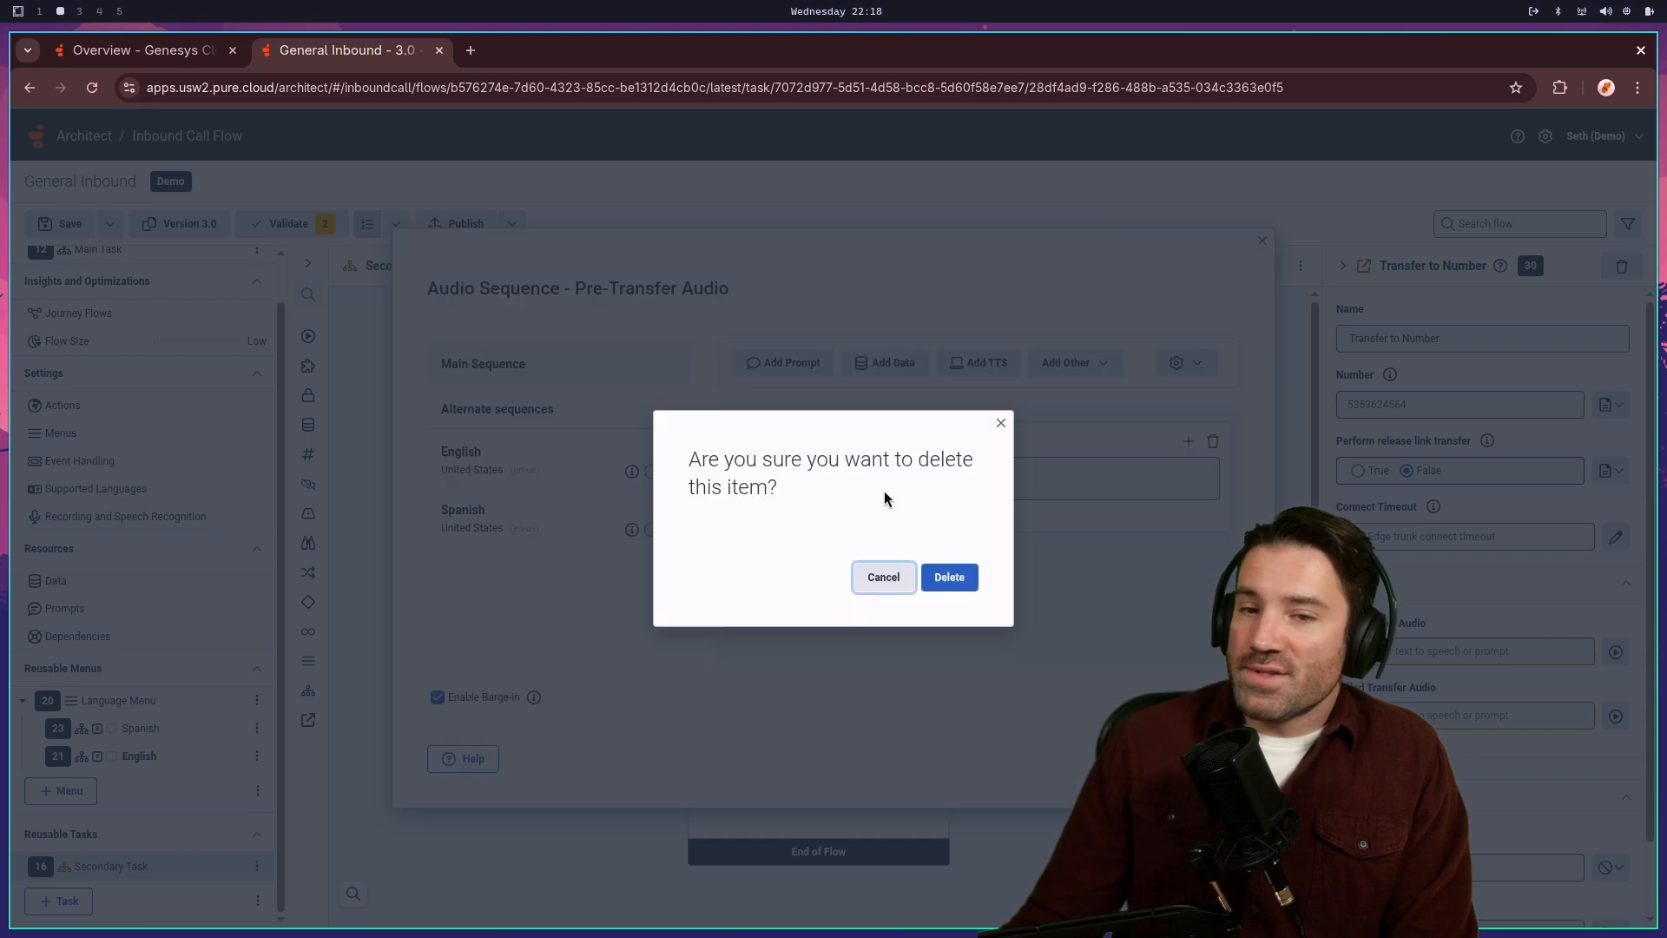
left_click(948, 577)
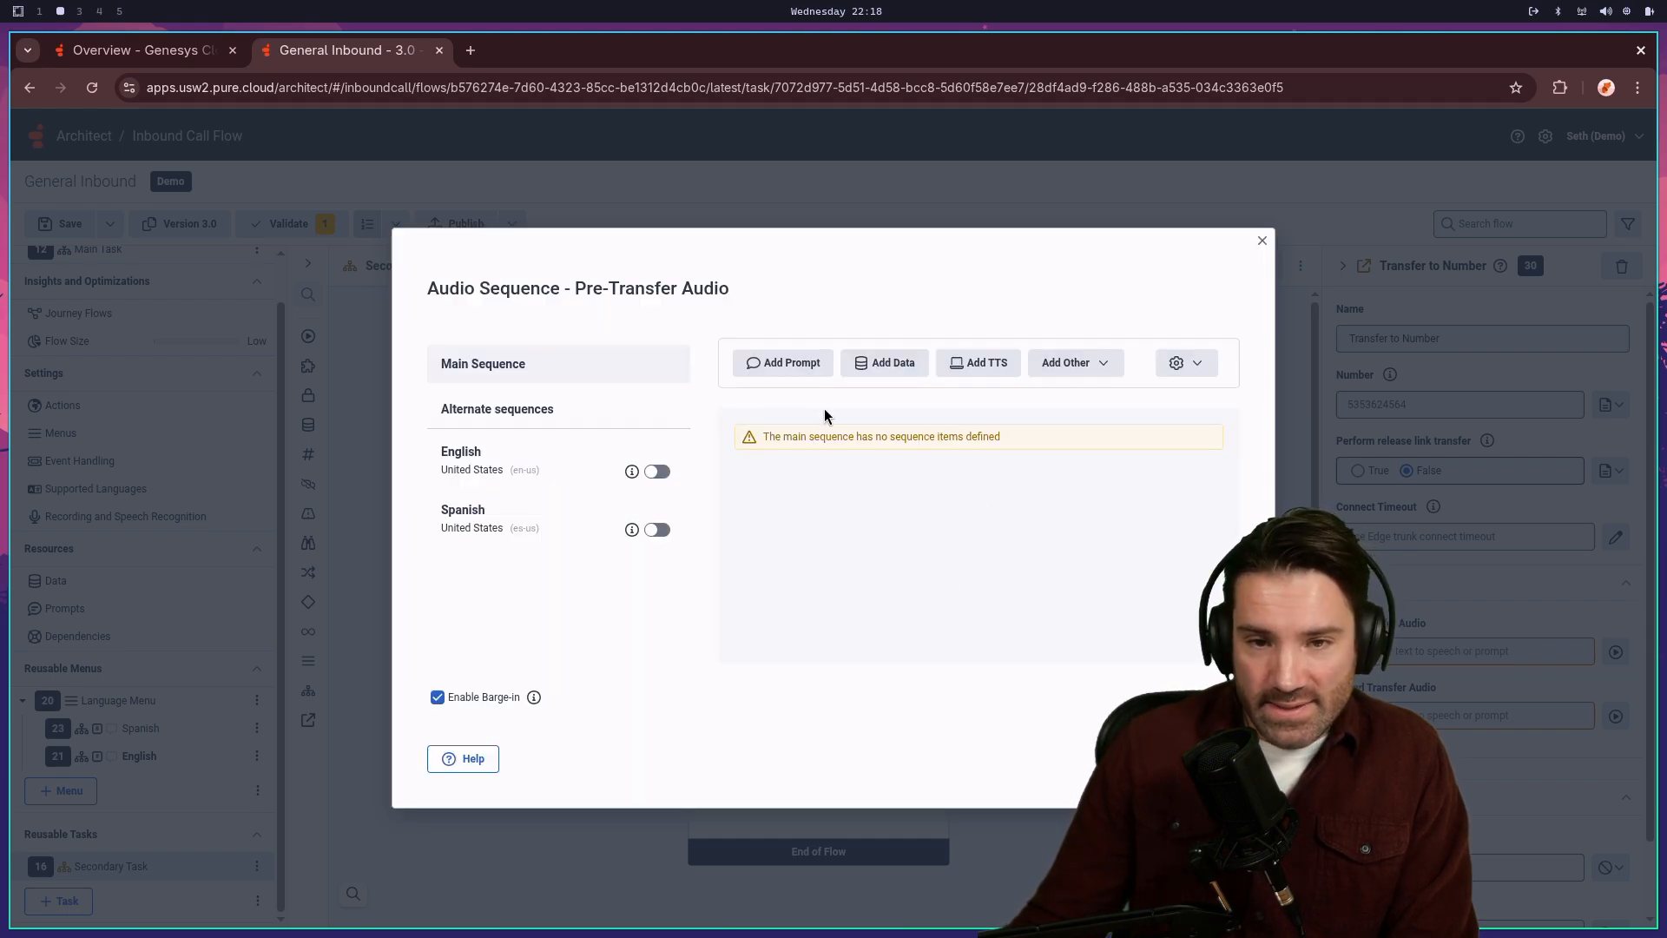
left_click(1074, 364)
left_click(1128, 434)
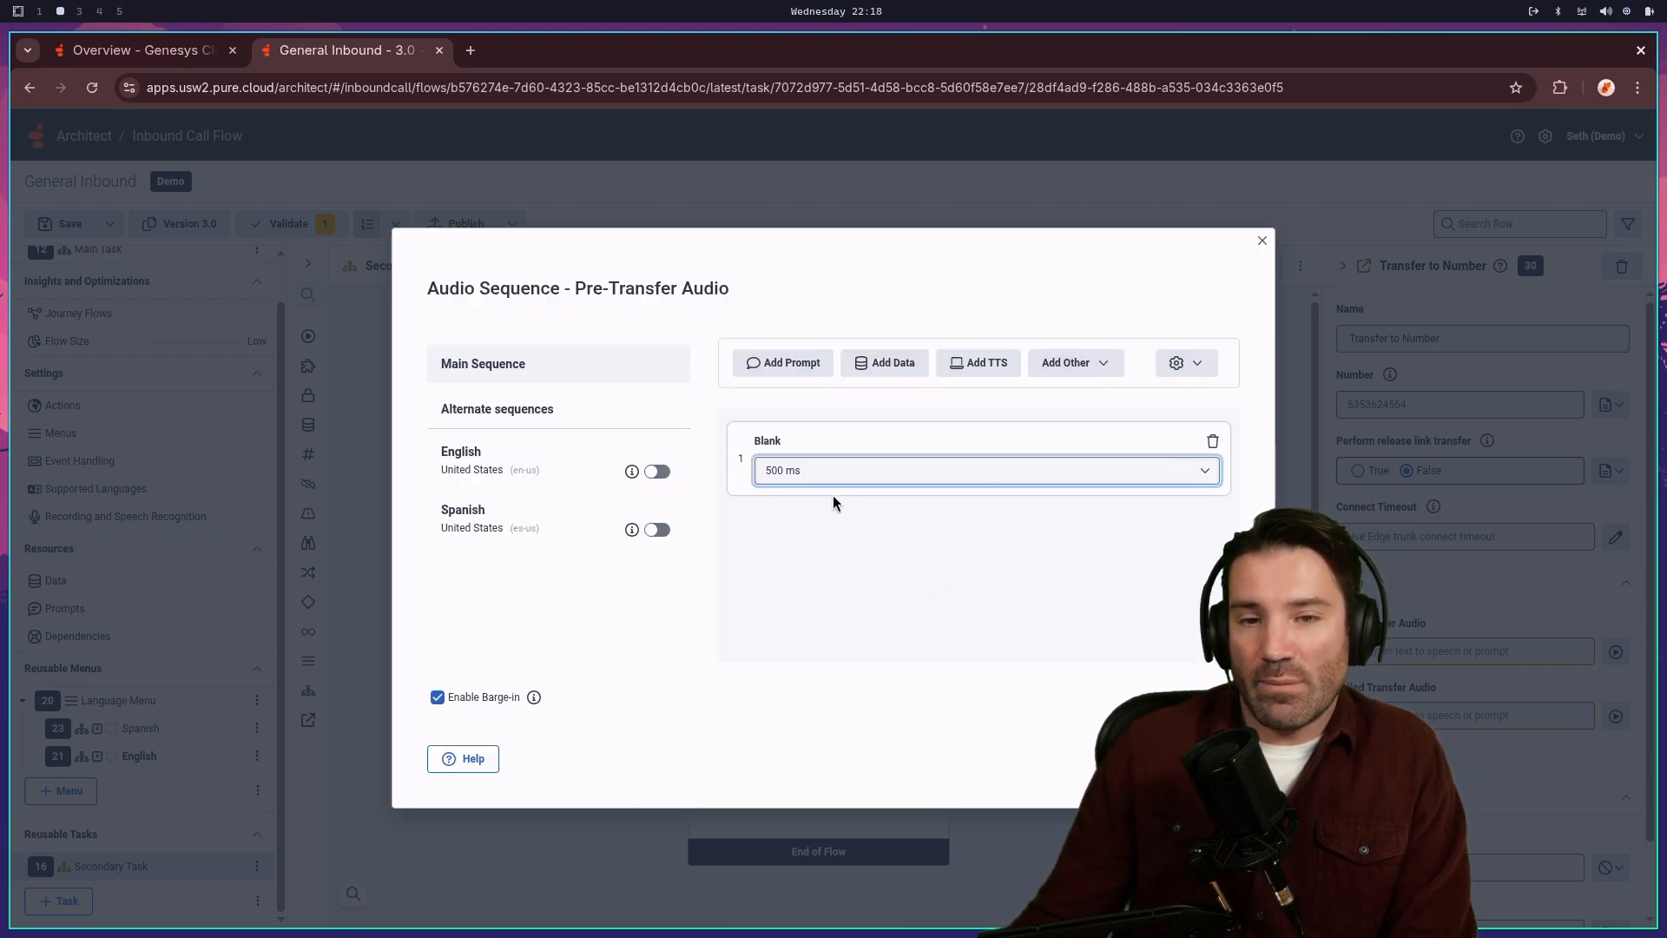
left_click(857, 480)
left_click(792, 500)
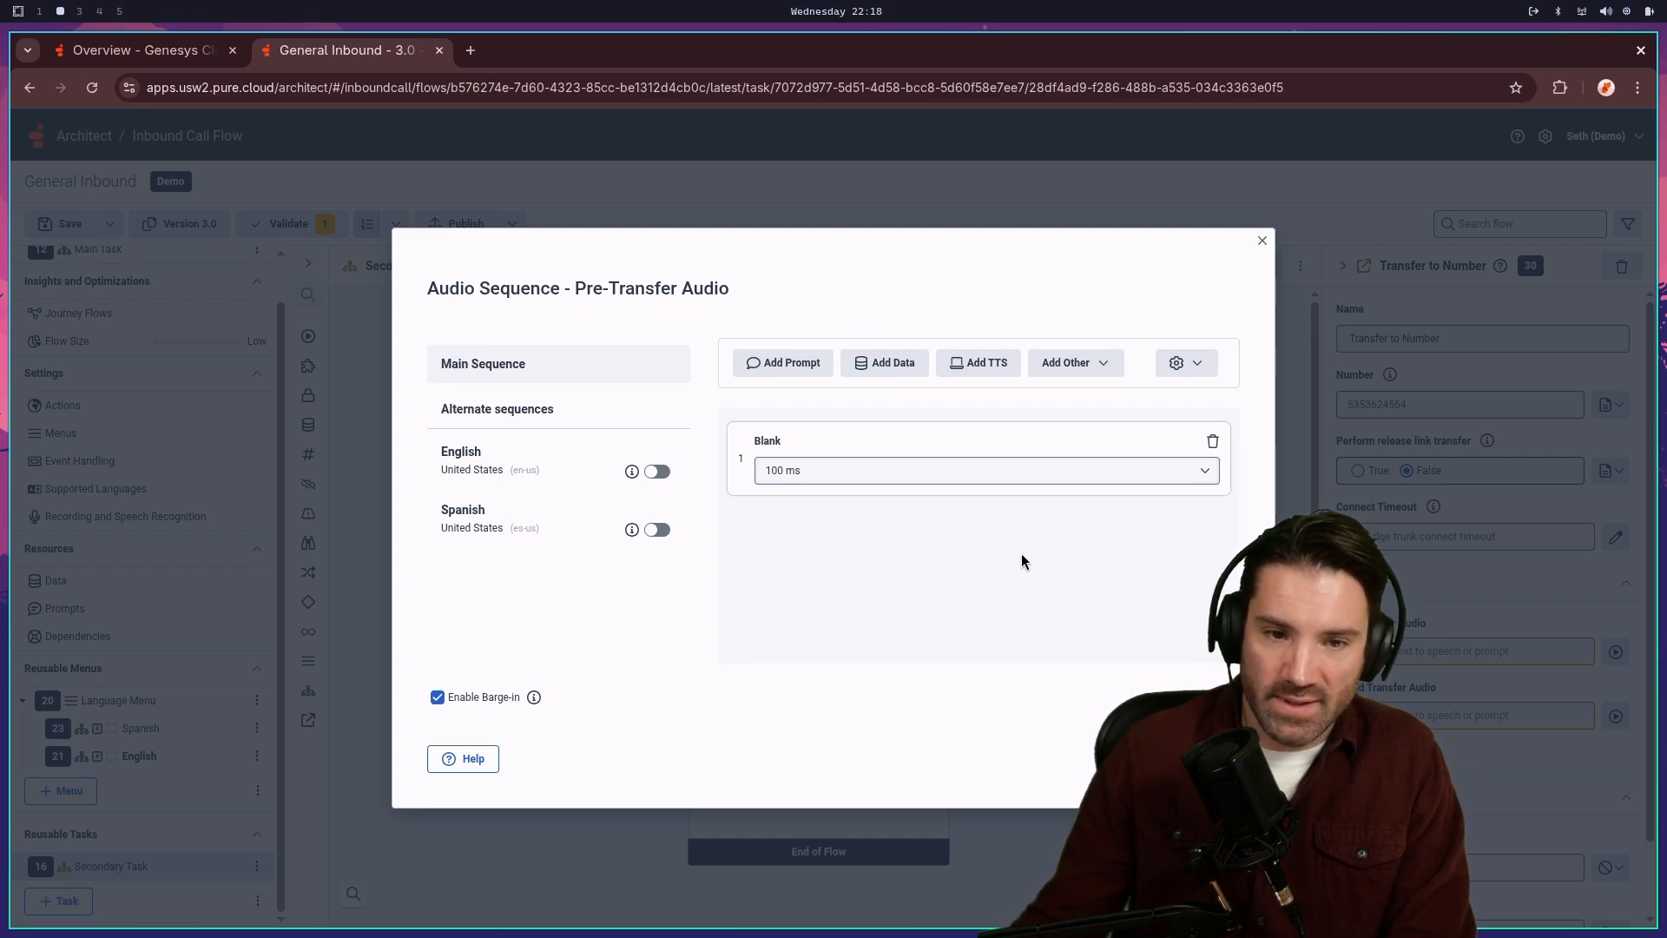
left_click(1213, 759)
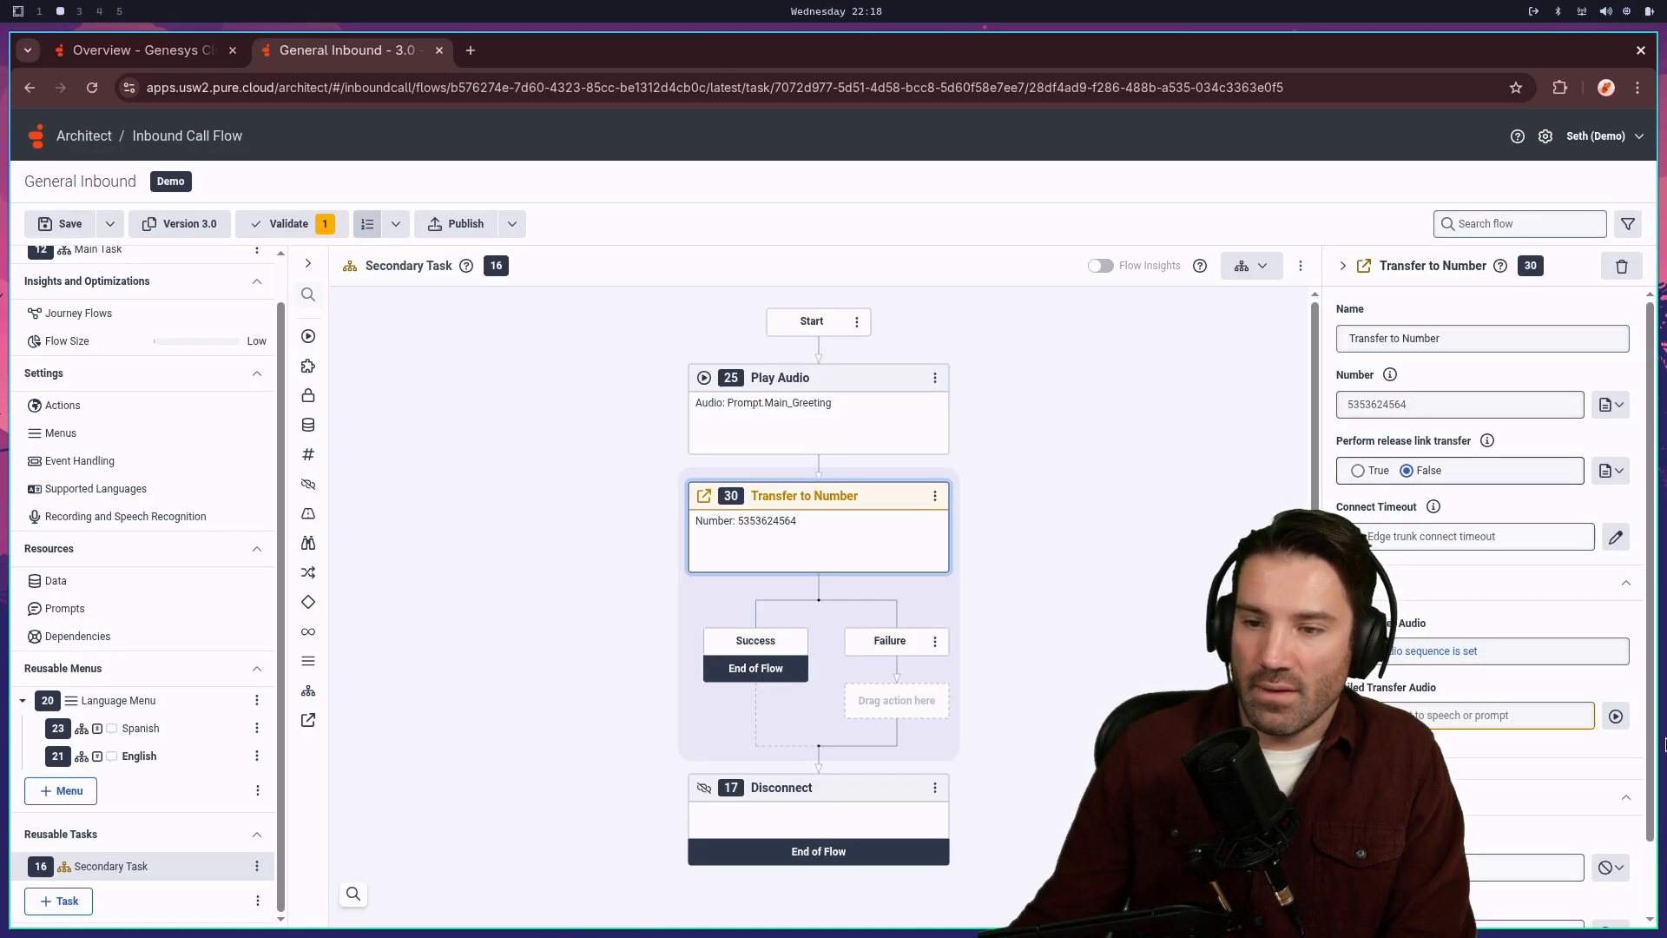
- Replace the failed-transfer audio's text-to-speech item with 100 ms of blank audio
left_click(1616, 715)
left_click(1213, 443)
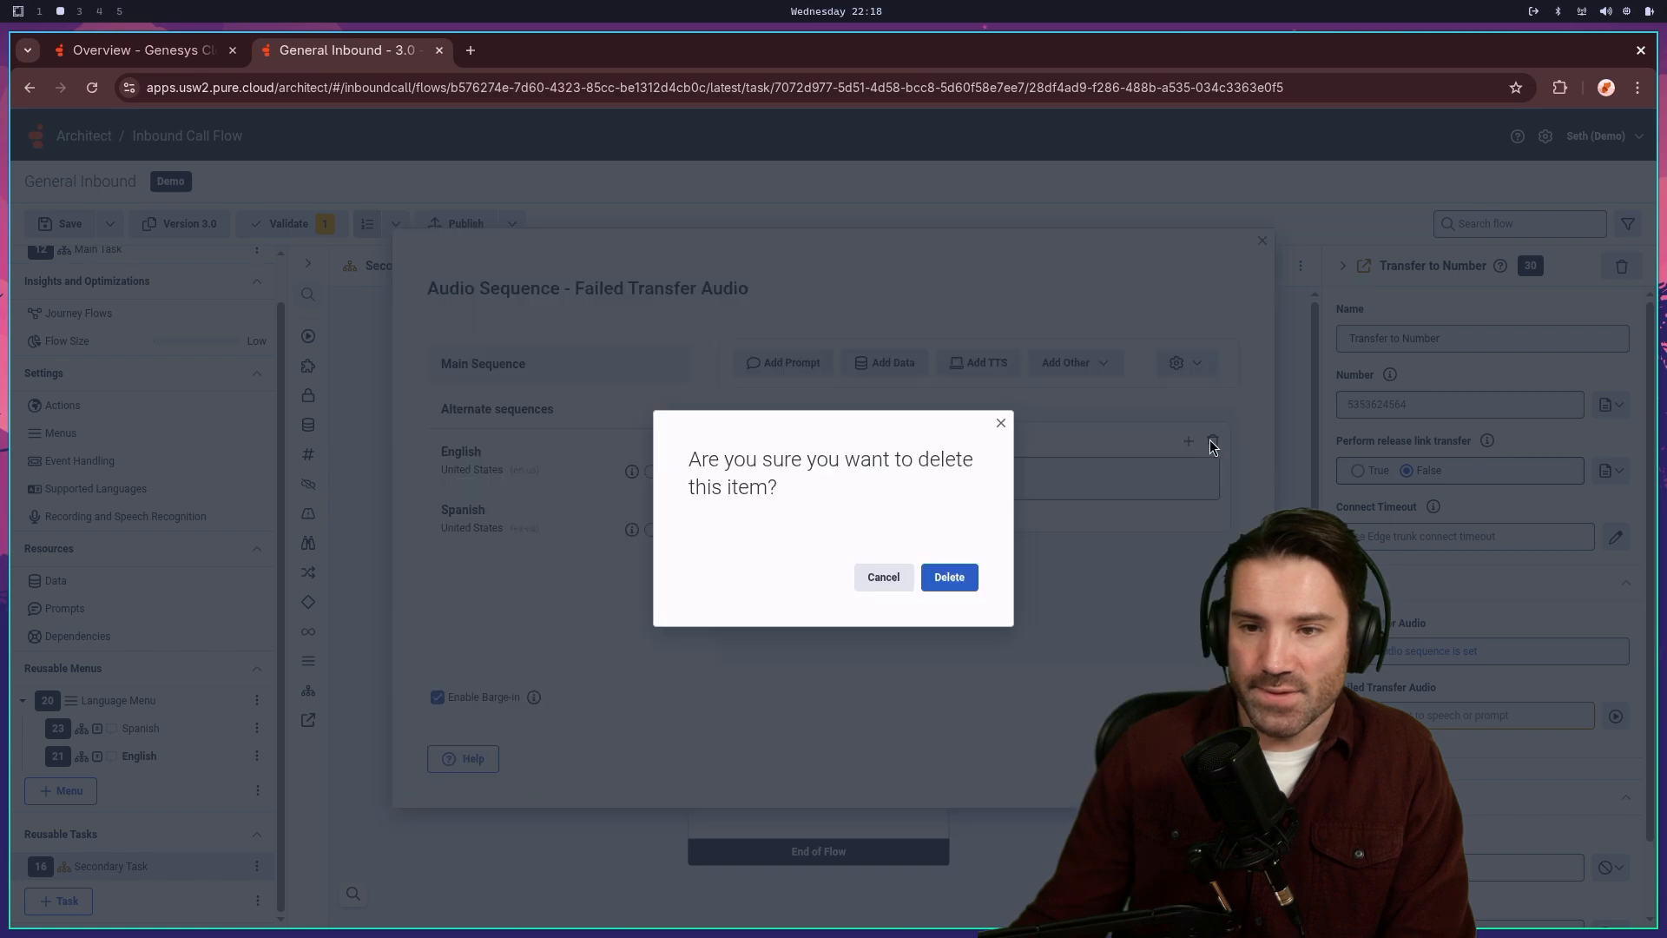
left_click(954, 573)
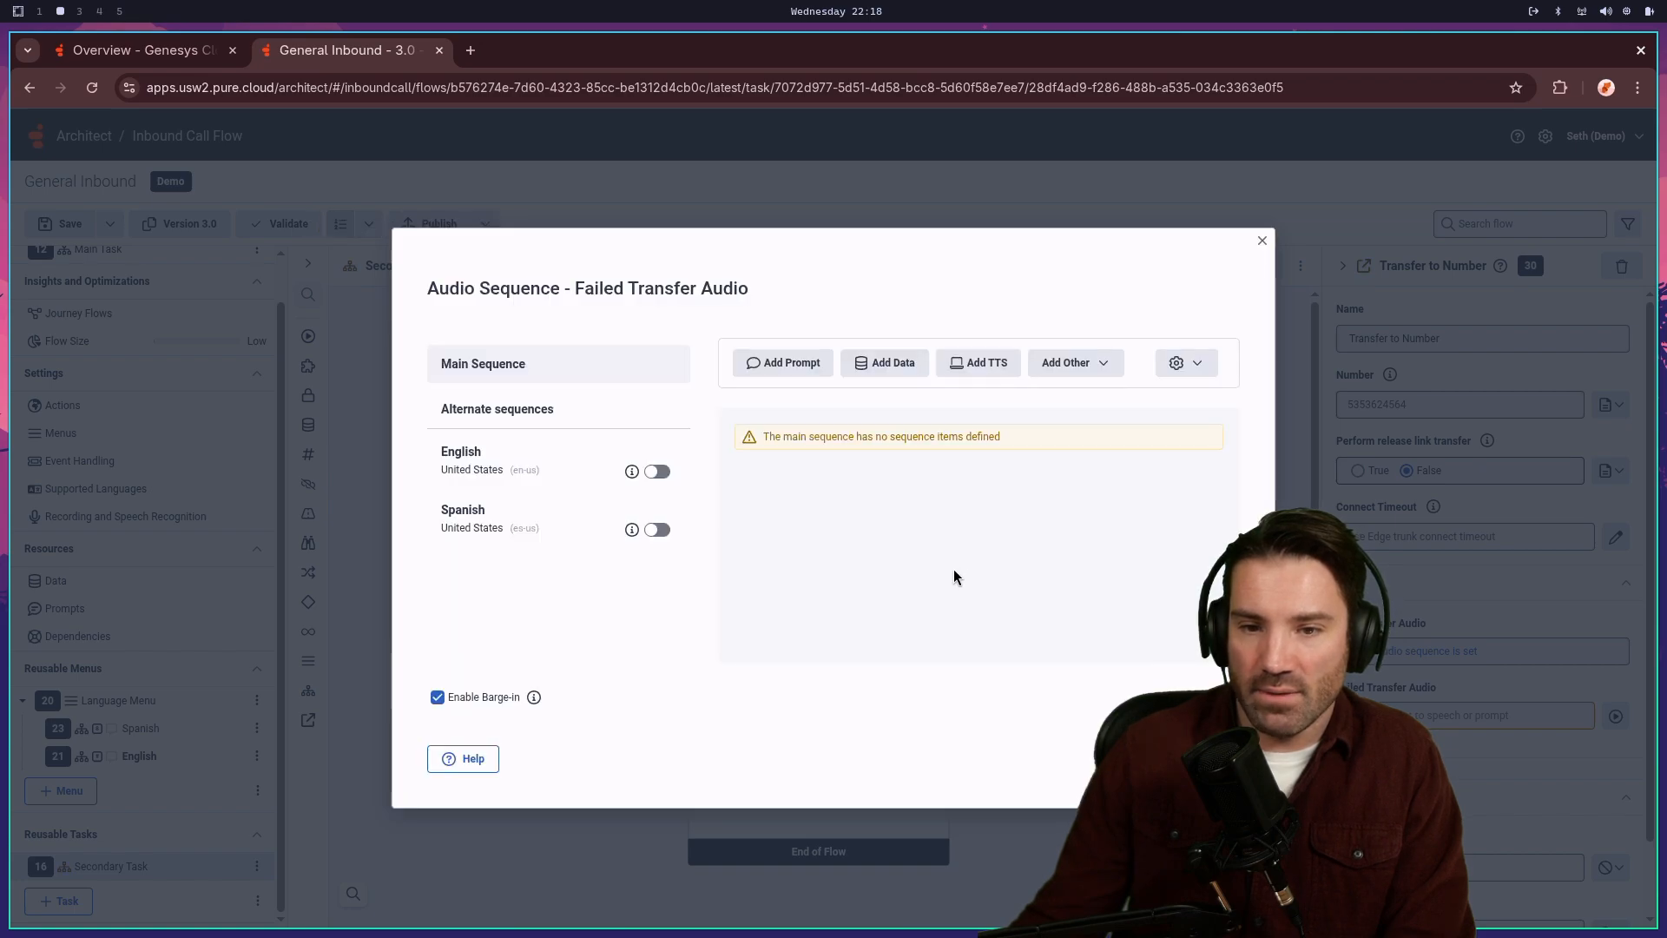
left_click(1113, 369)
left_click(1128, 434)
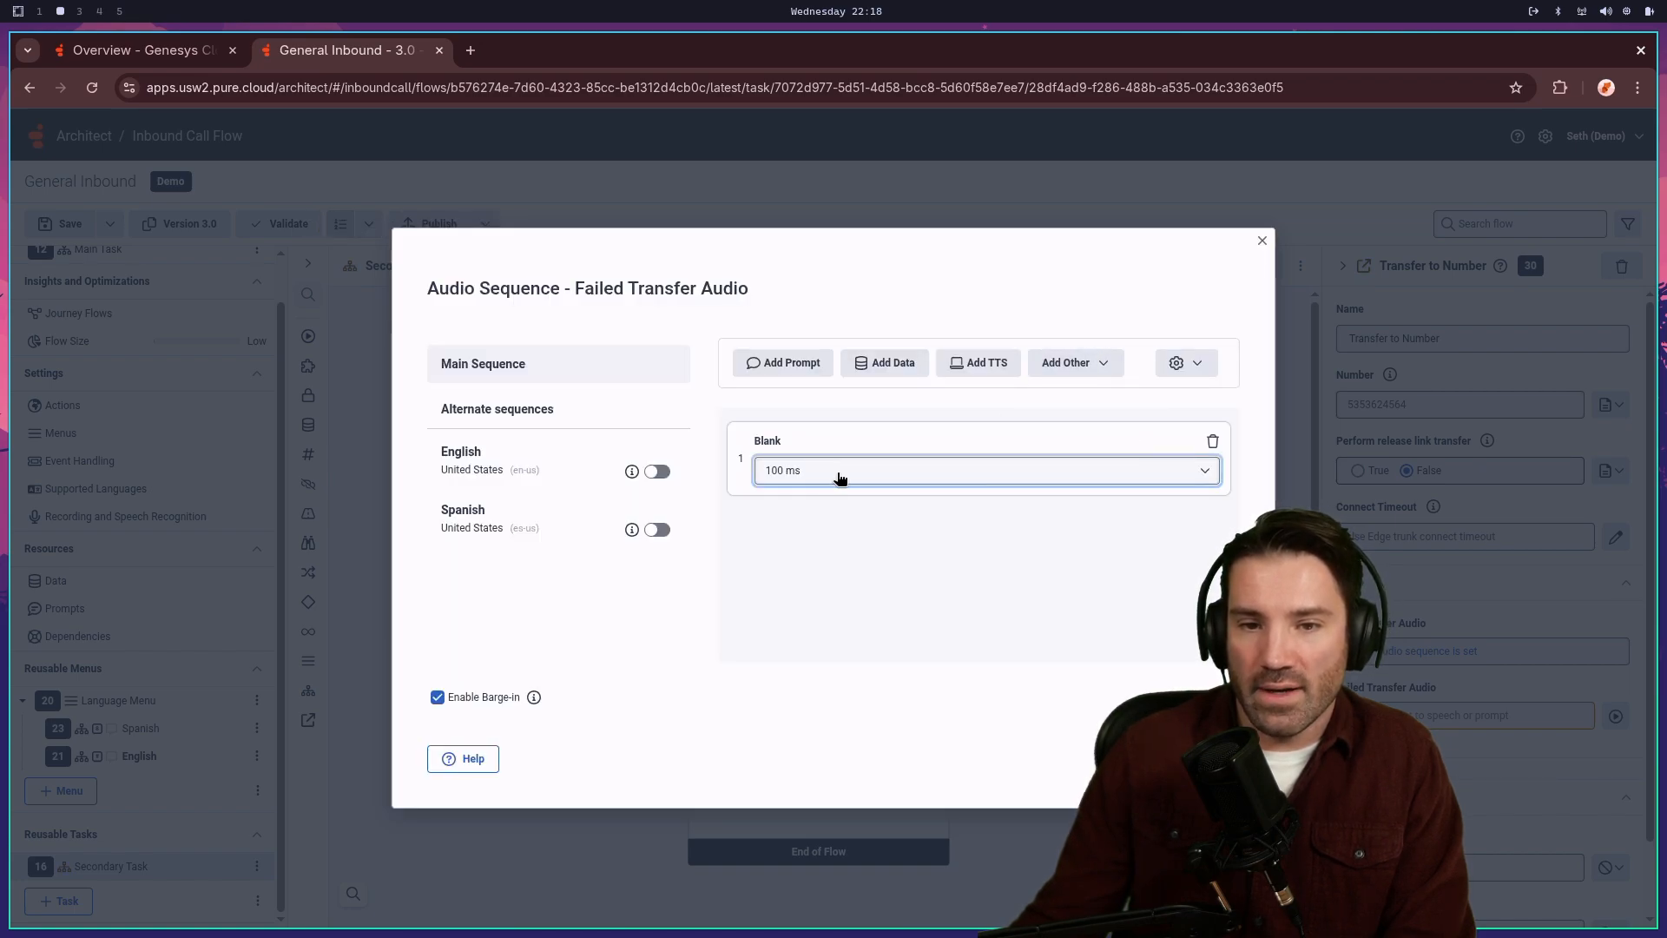
left_click(1211, 758)
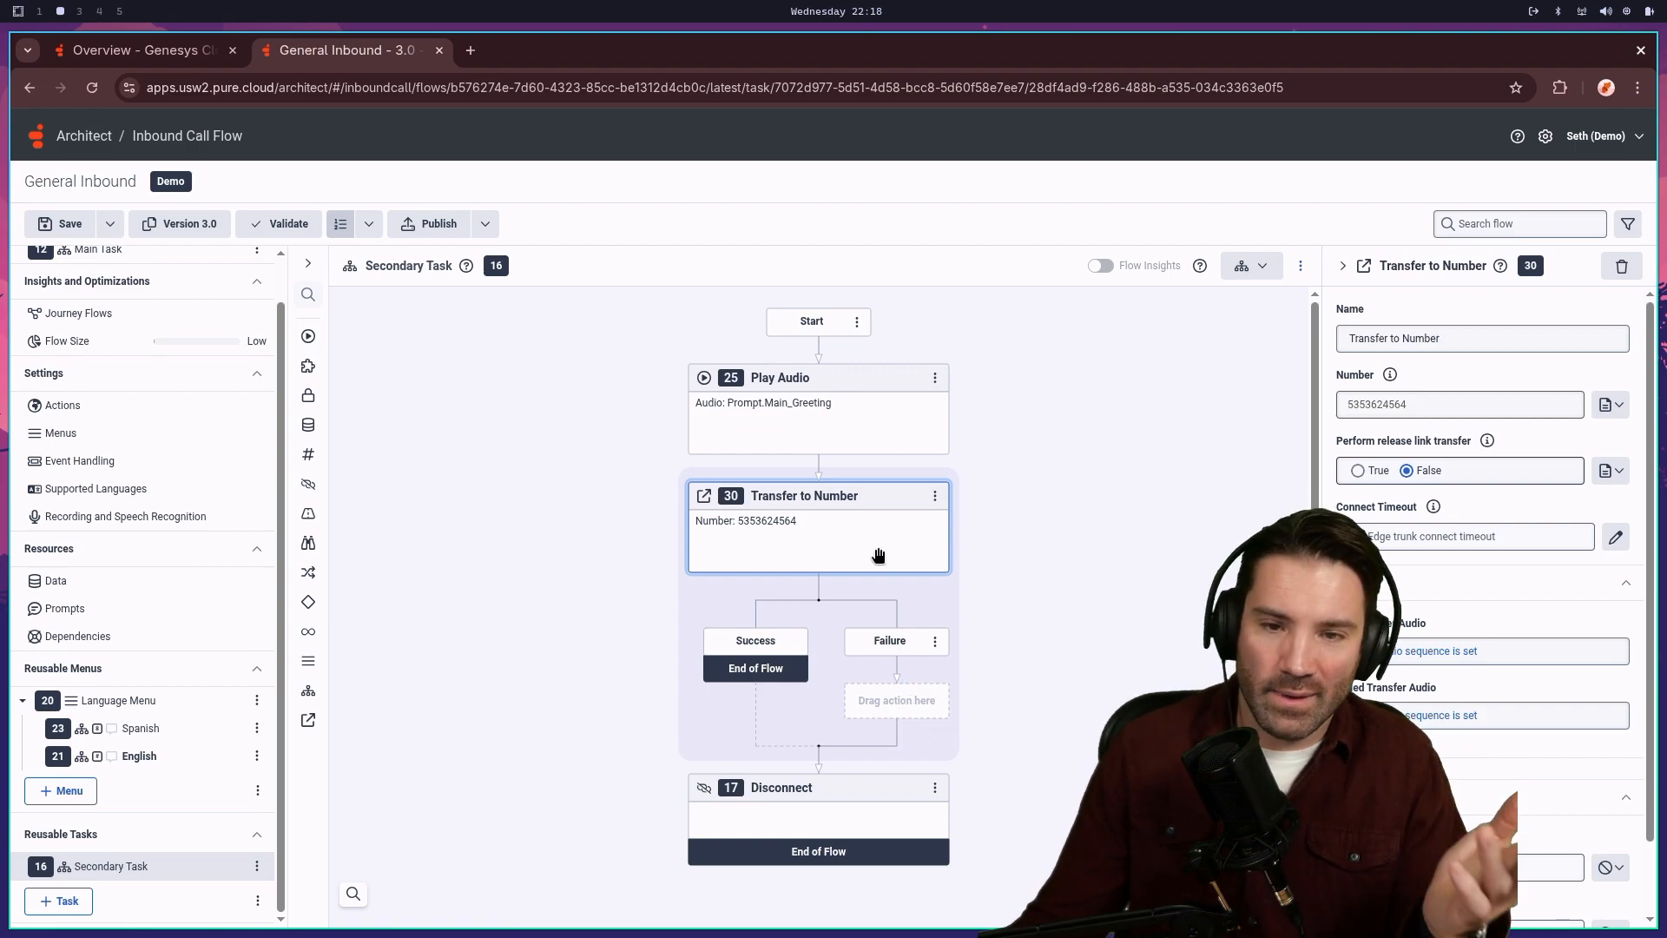
- Insert a Play Audio step on the Failure path with audio 'Failed to transfer you'
left_click(919, 726)
mouse_move(877, 727)
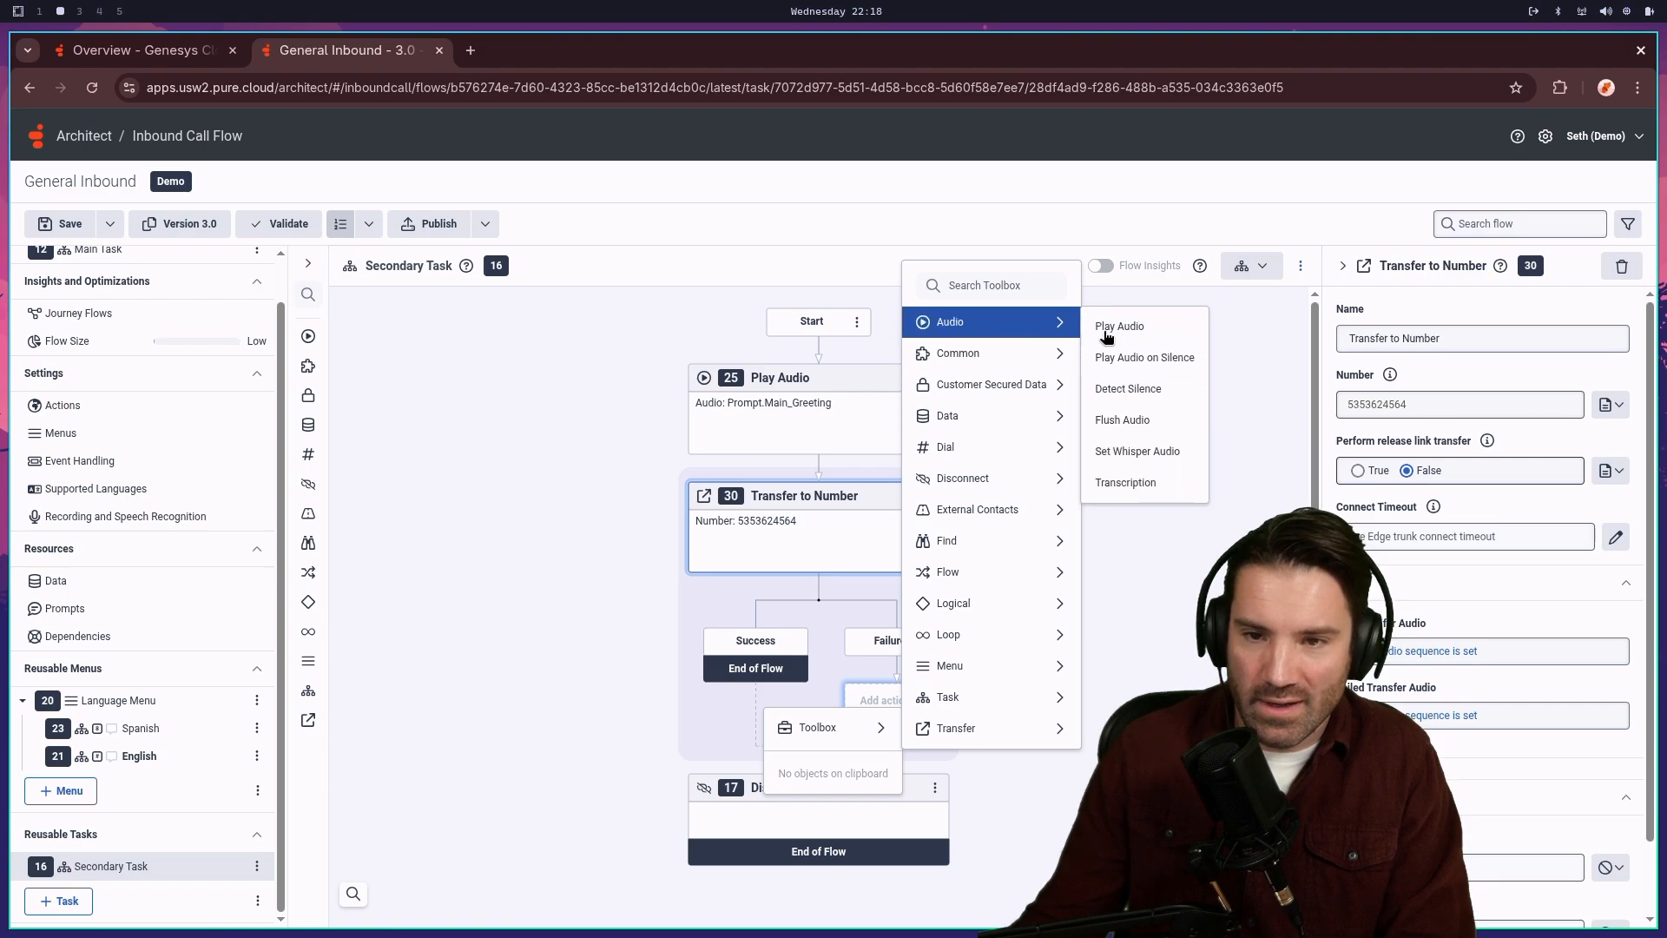
left_click(1128, 327)
left_click(1451, 402)
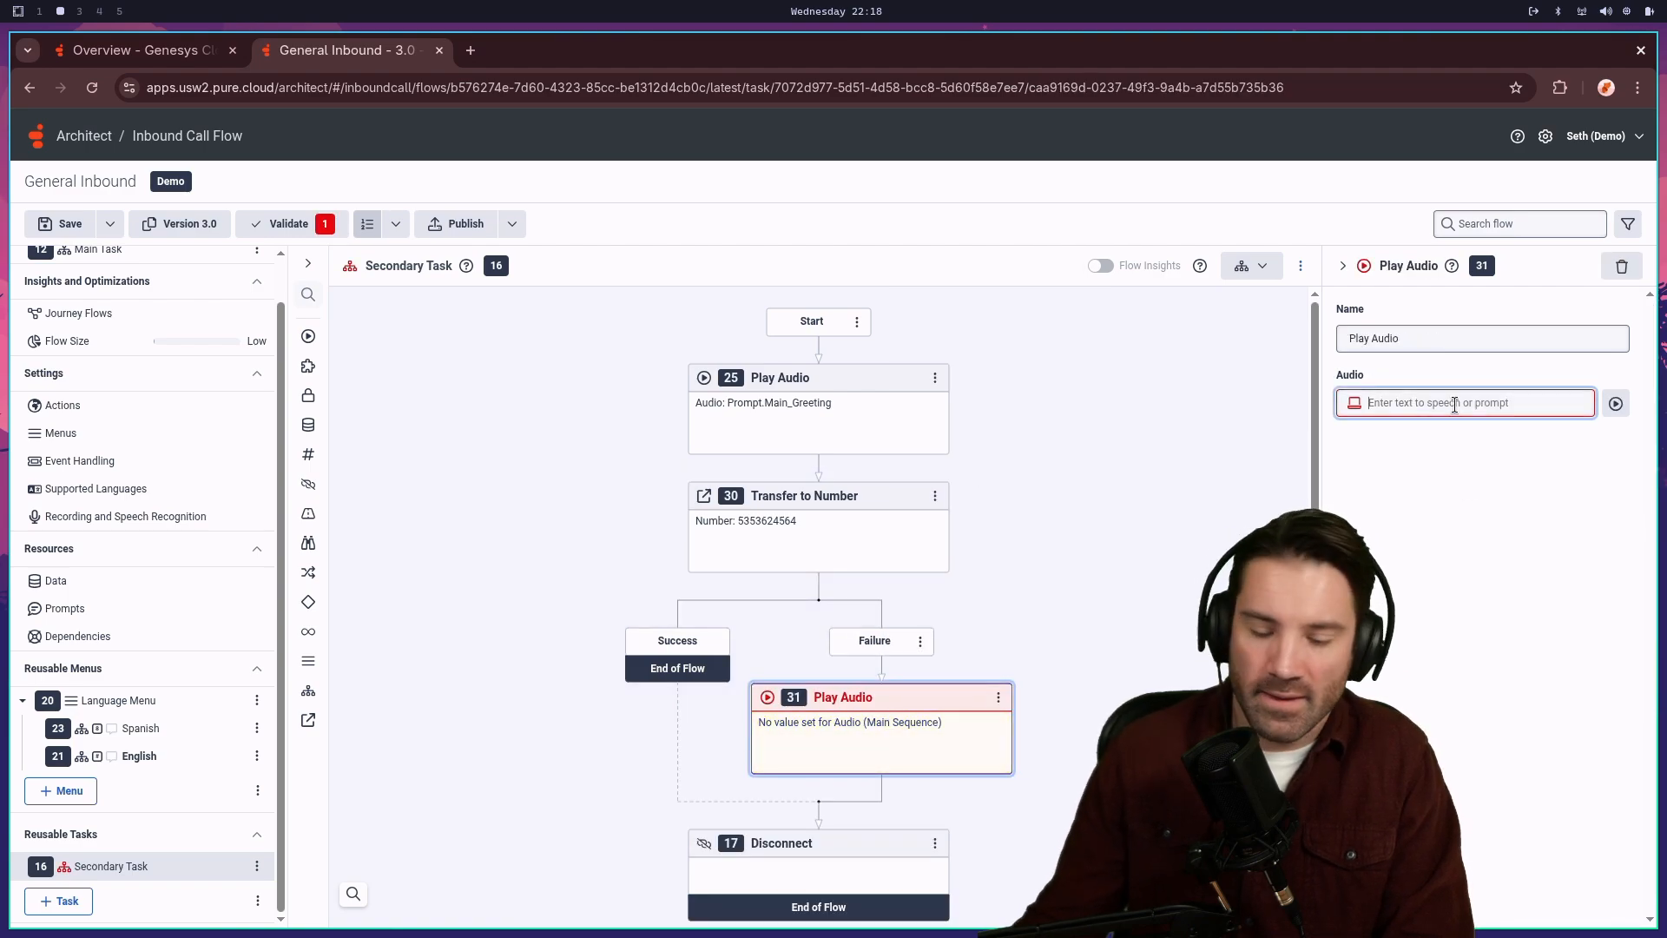
type("Failed t")
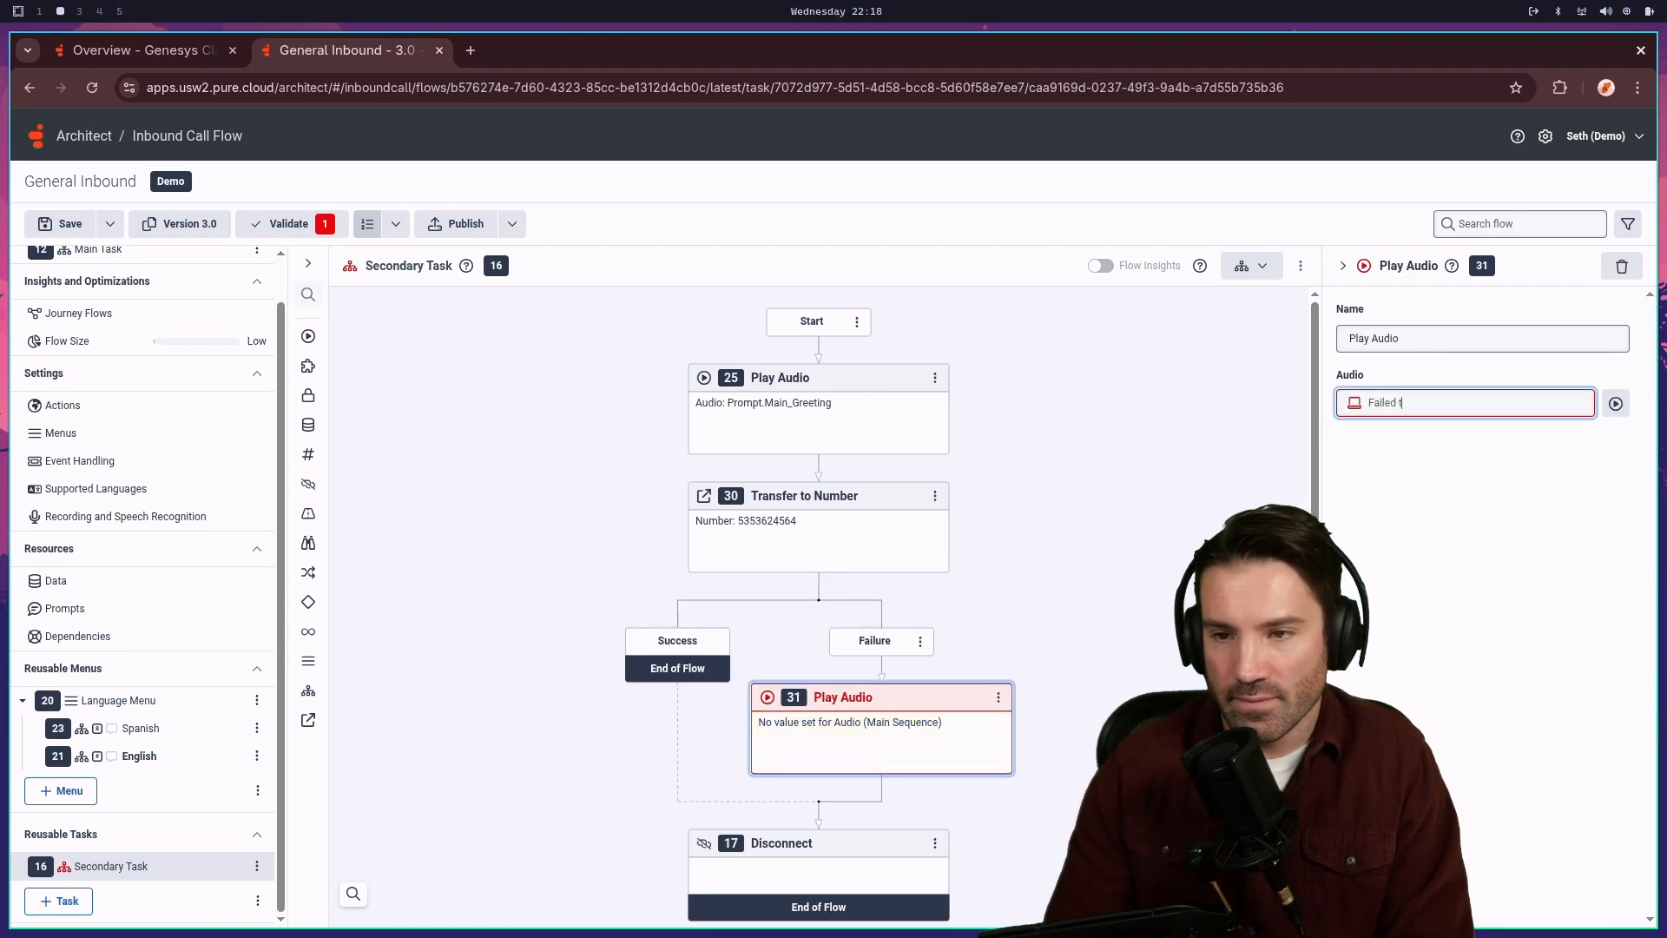
type("o transfer ")
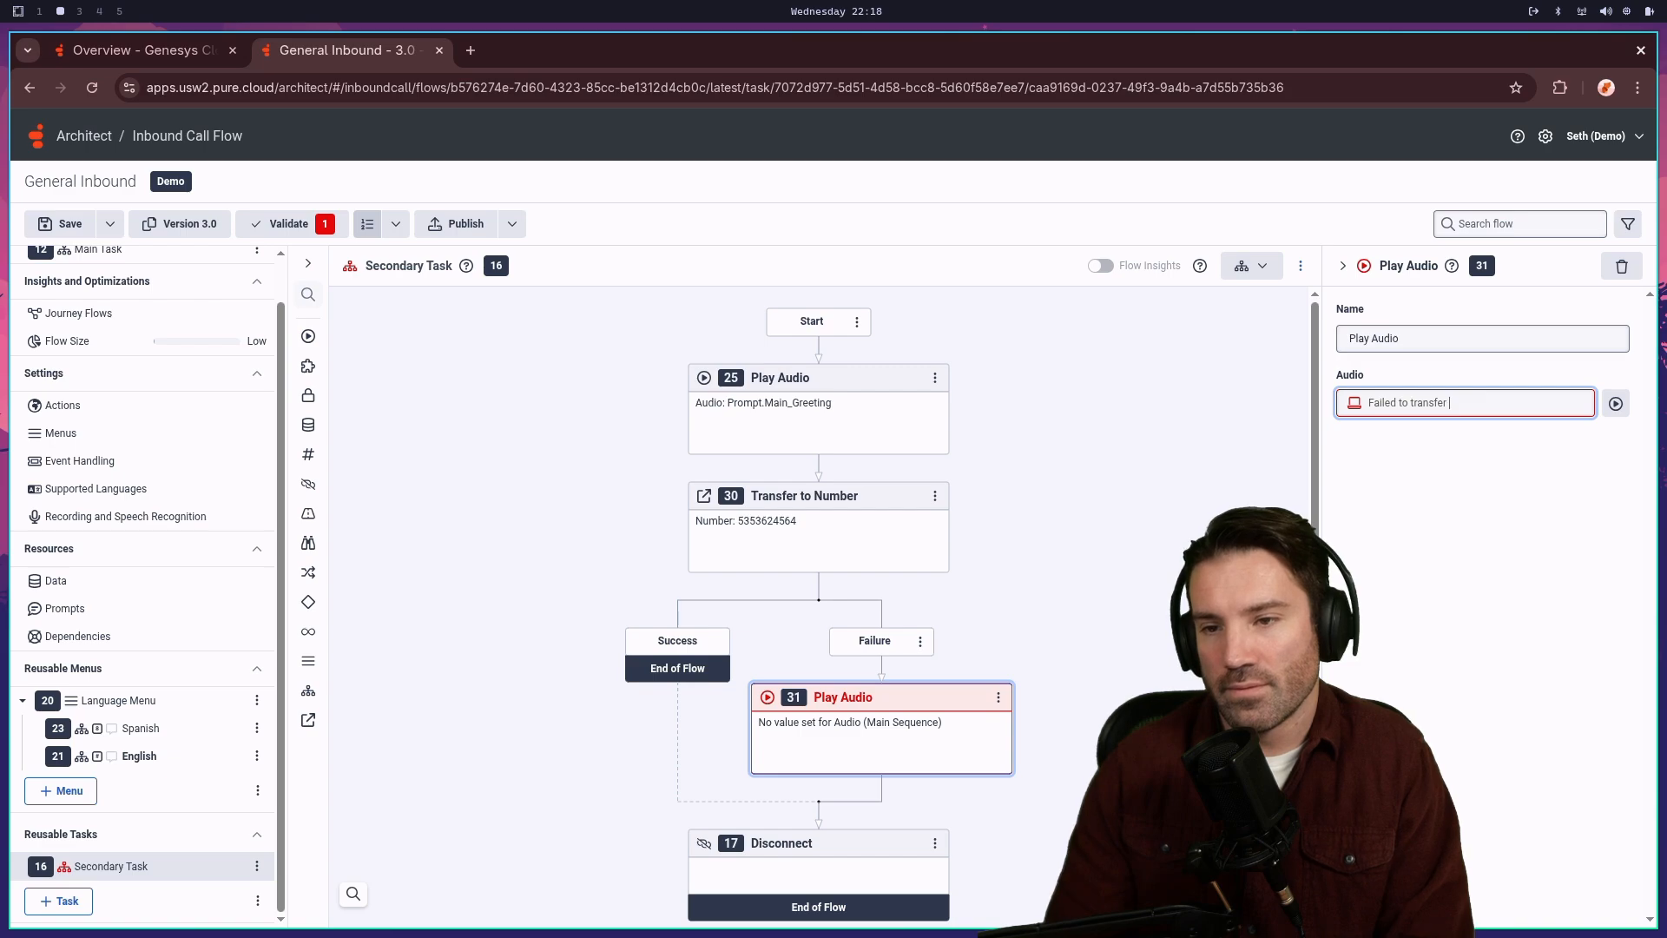
type("you")
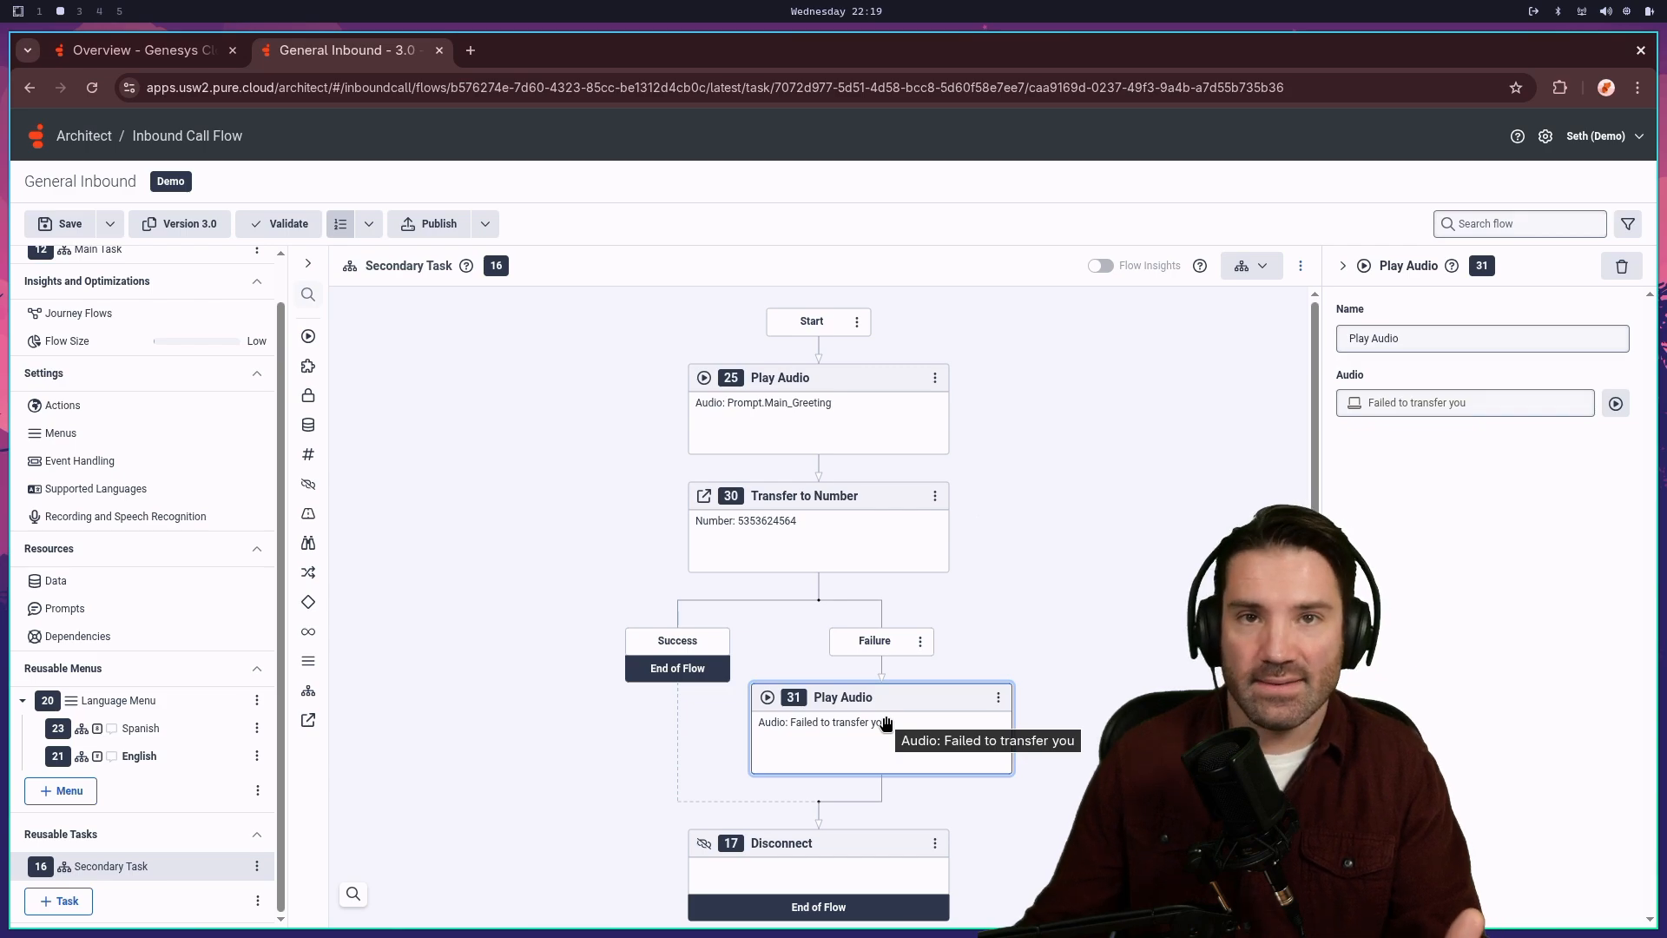
- Delete the Failure-path Play Audio step, then review the Play Audio and Transfer to Number settings
left_click(1002, 697)
left_click(956, 617)
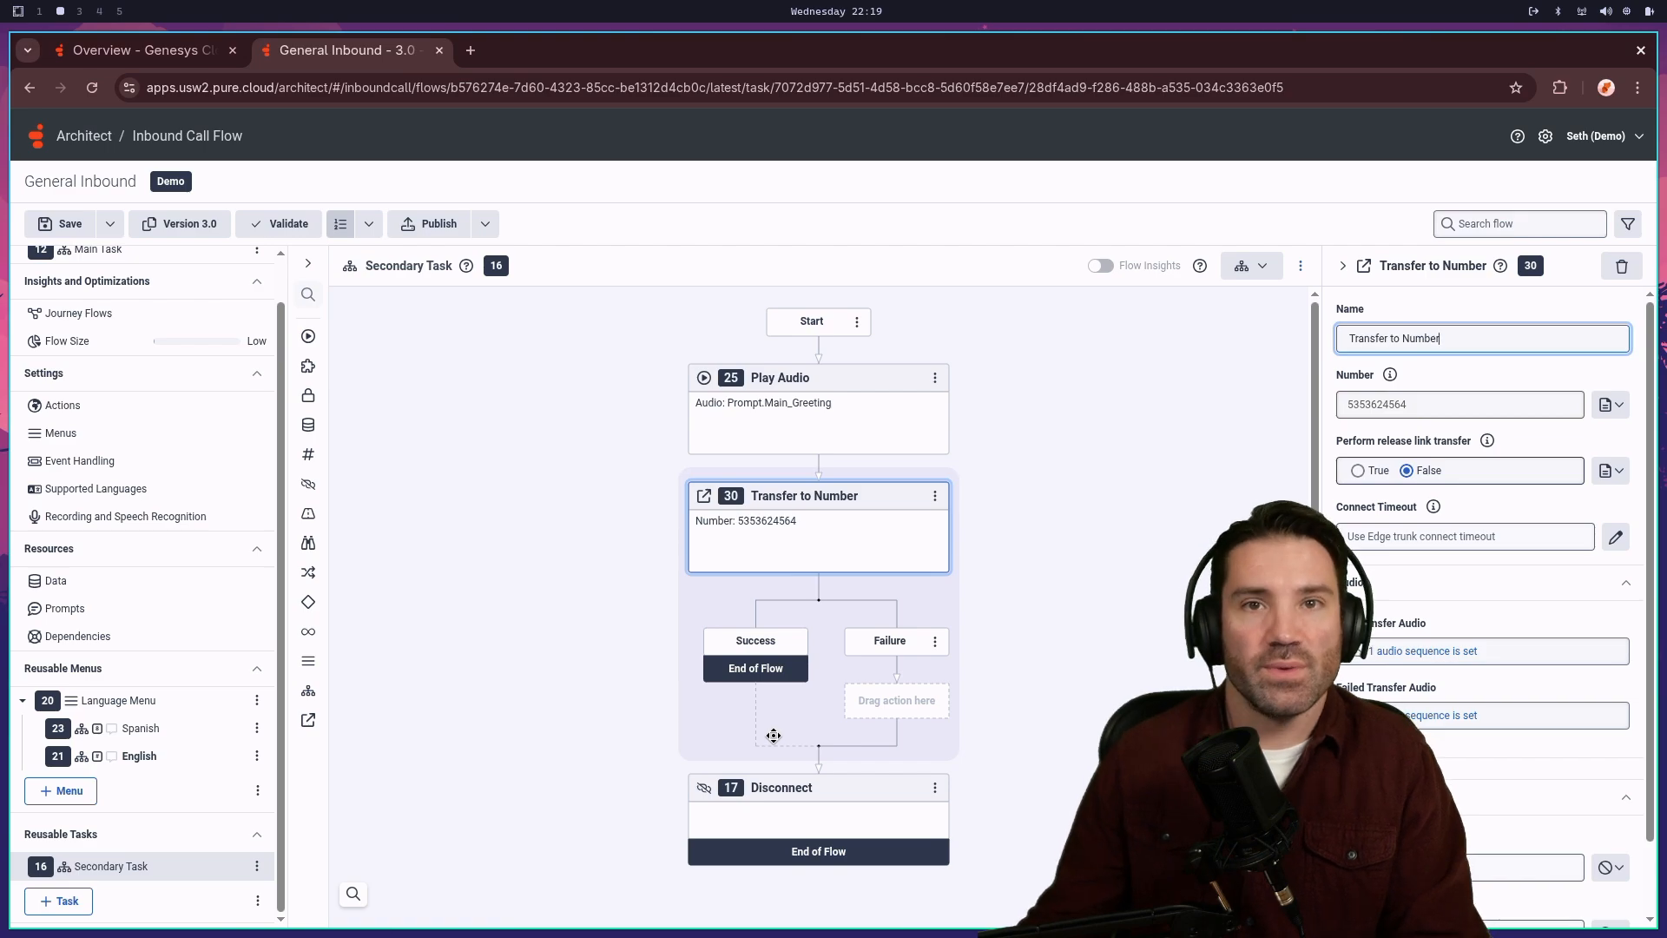
scroll(824, 642, "down", 2)
scroll(906, 594, "up", 2)
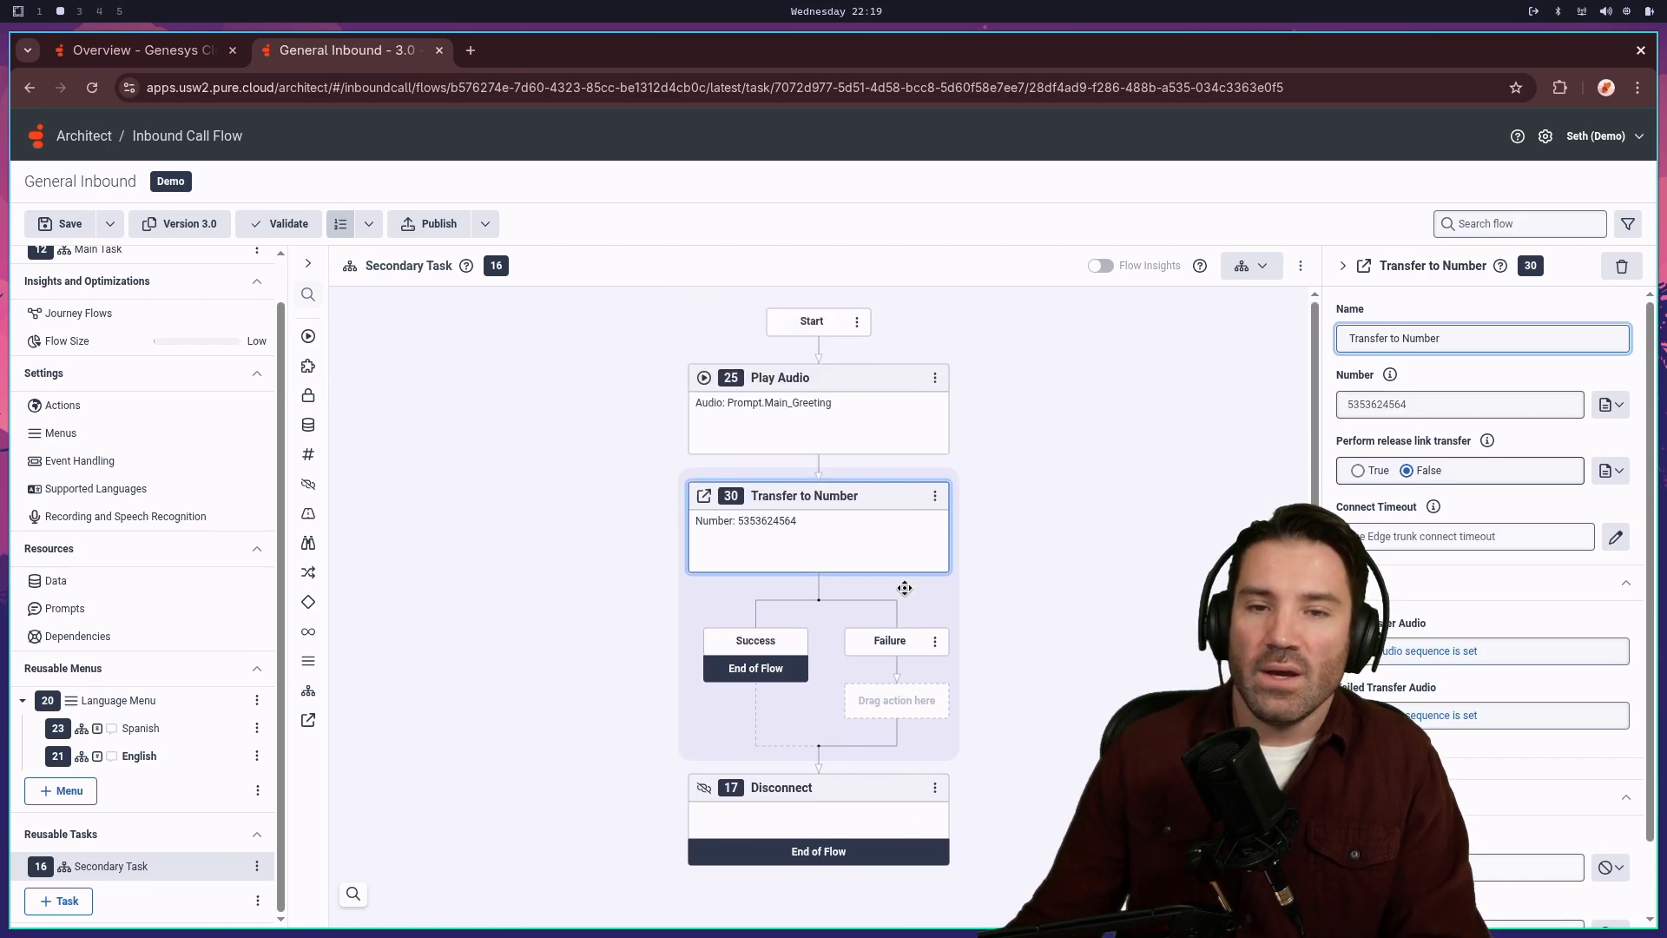
left_click(824, 430)
left_click(825, 510)
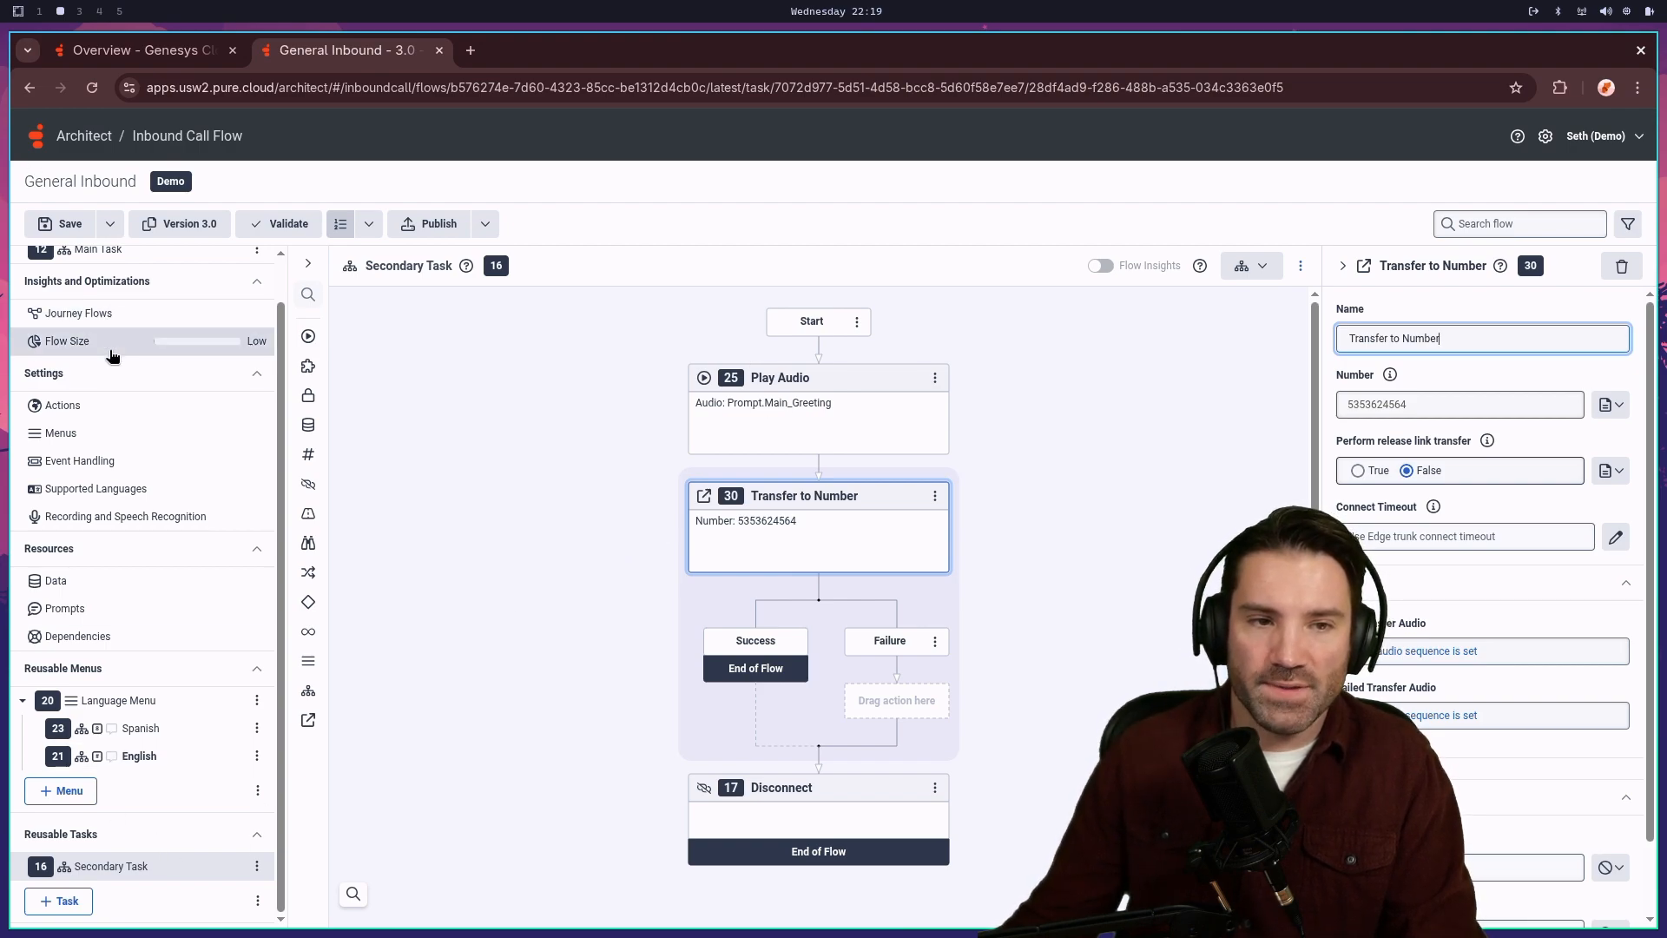
scroll(112, 339, "up", 1)
- In Main Task's Update Data, add a third Boolean statement for the variable Task.AfterHours
left_click(126, 300)
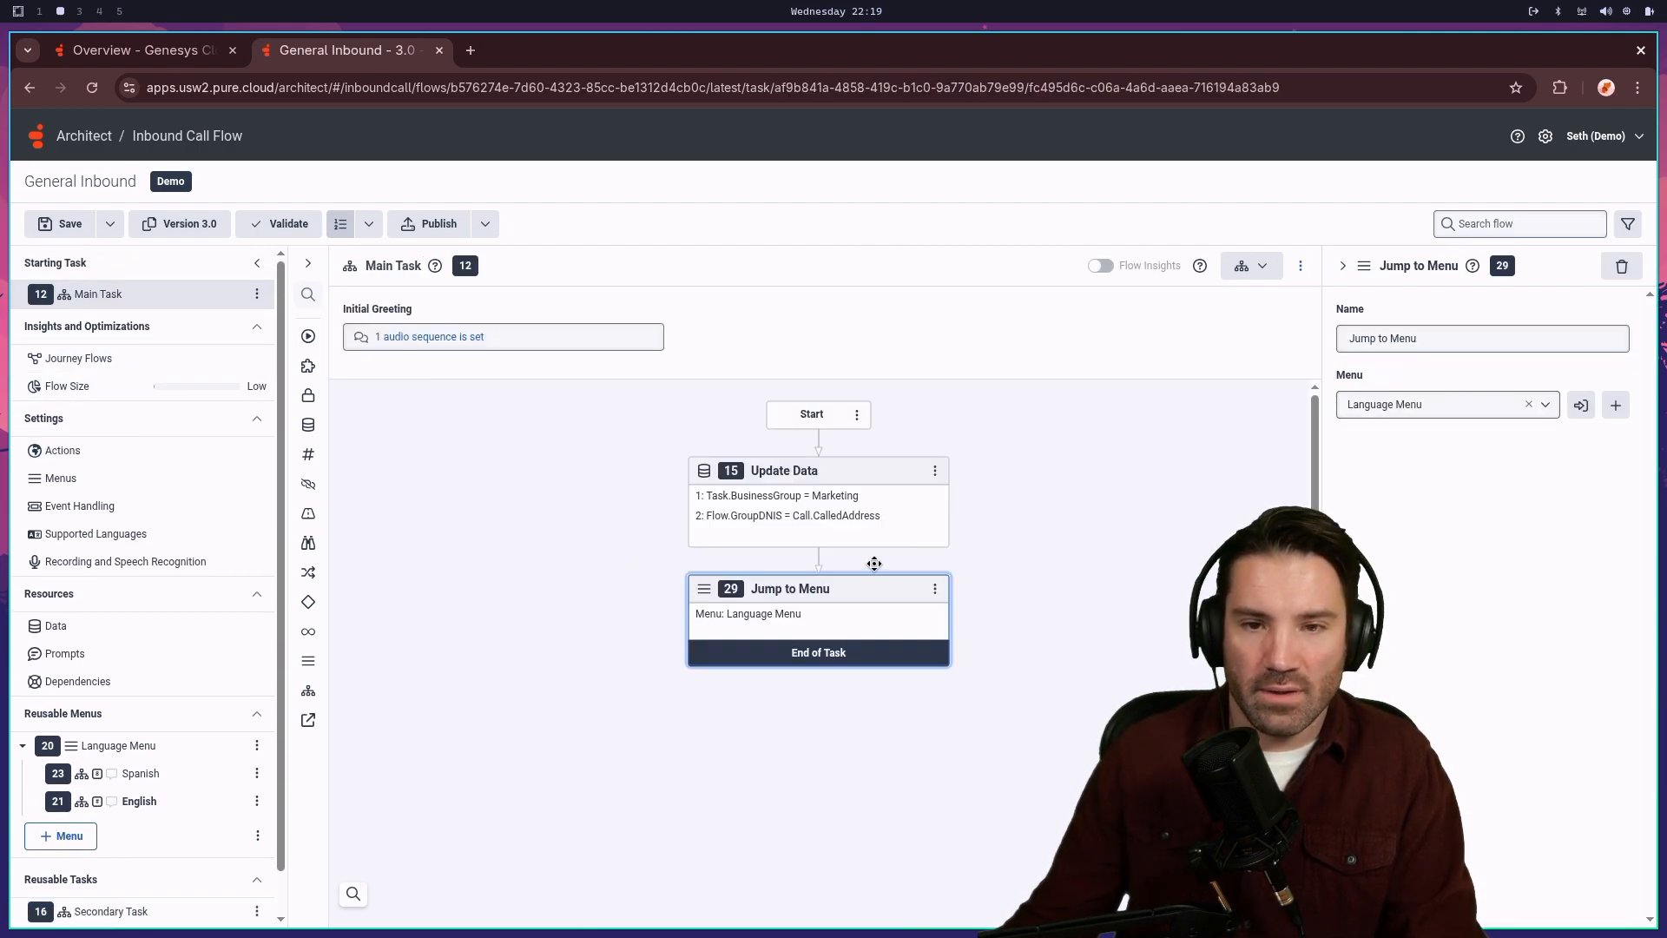
right_click(819, 562)
mouse_move(782, 587)
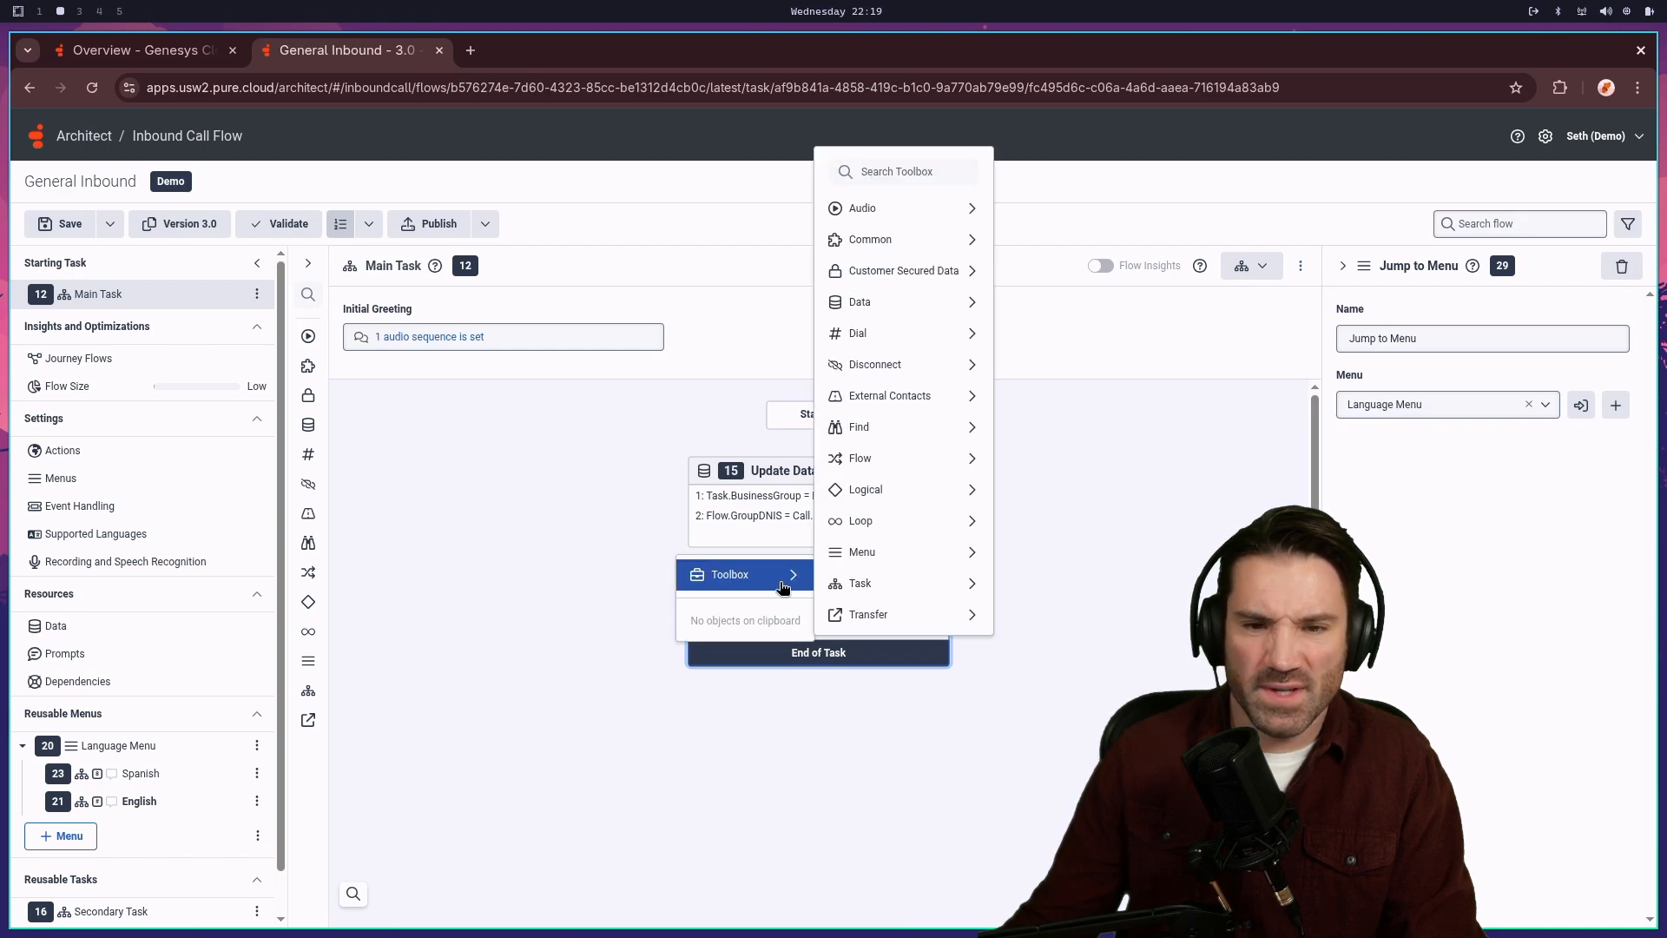
left_click(778, 528)
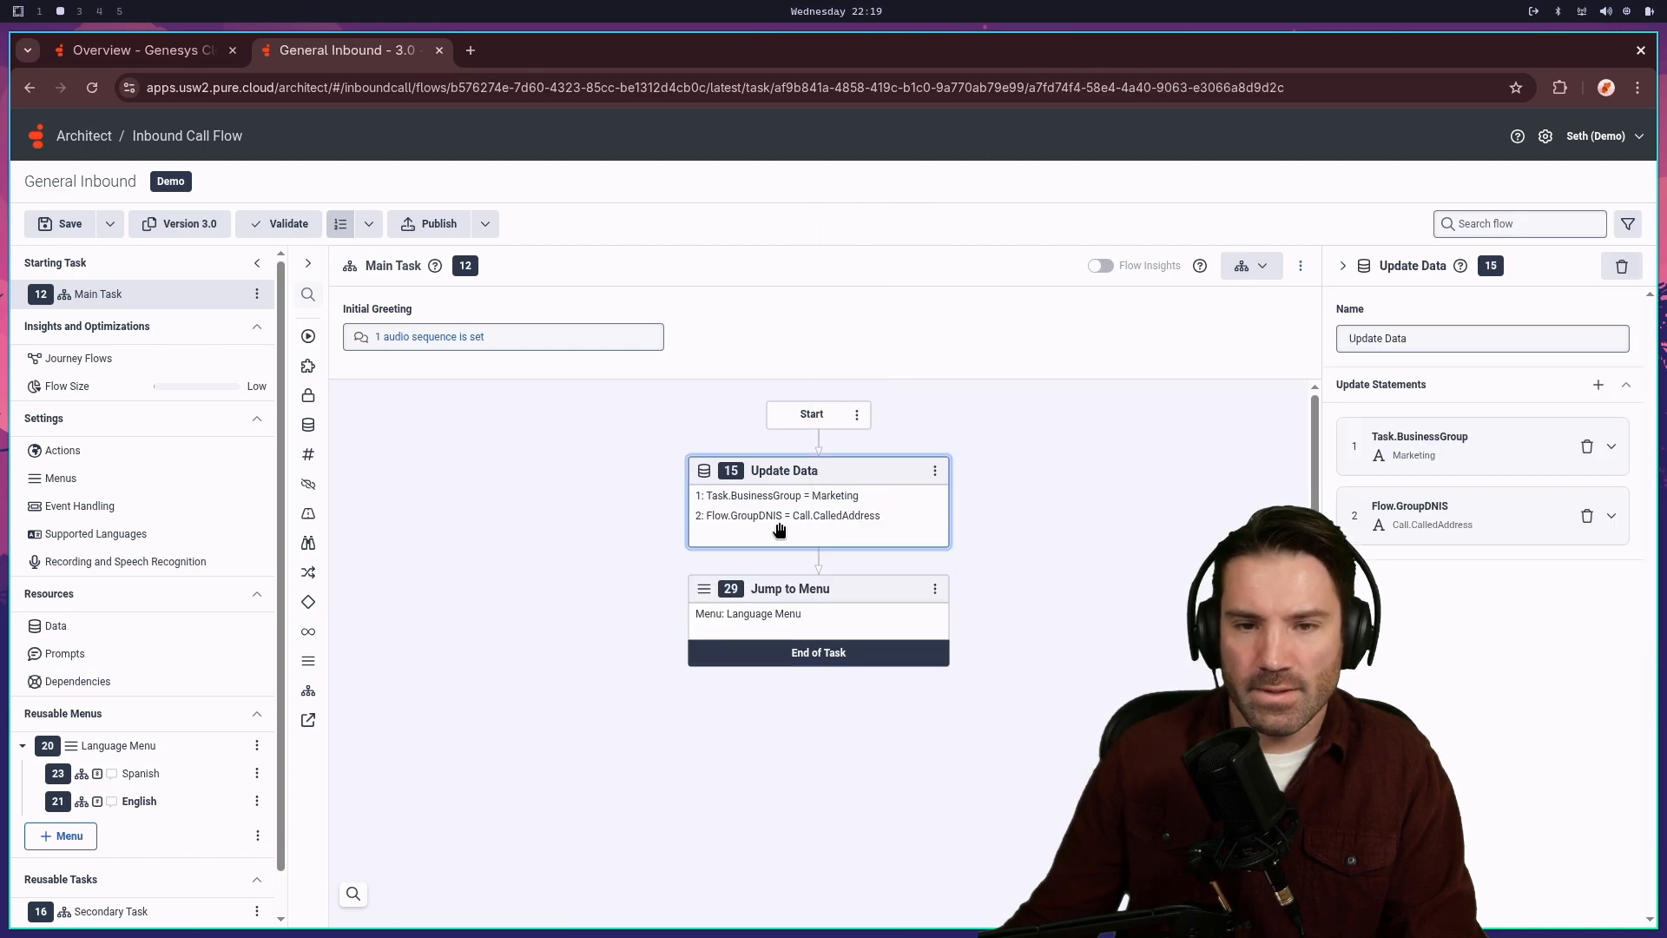
left_click(1599, 383)
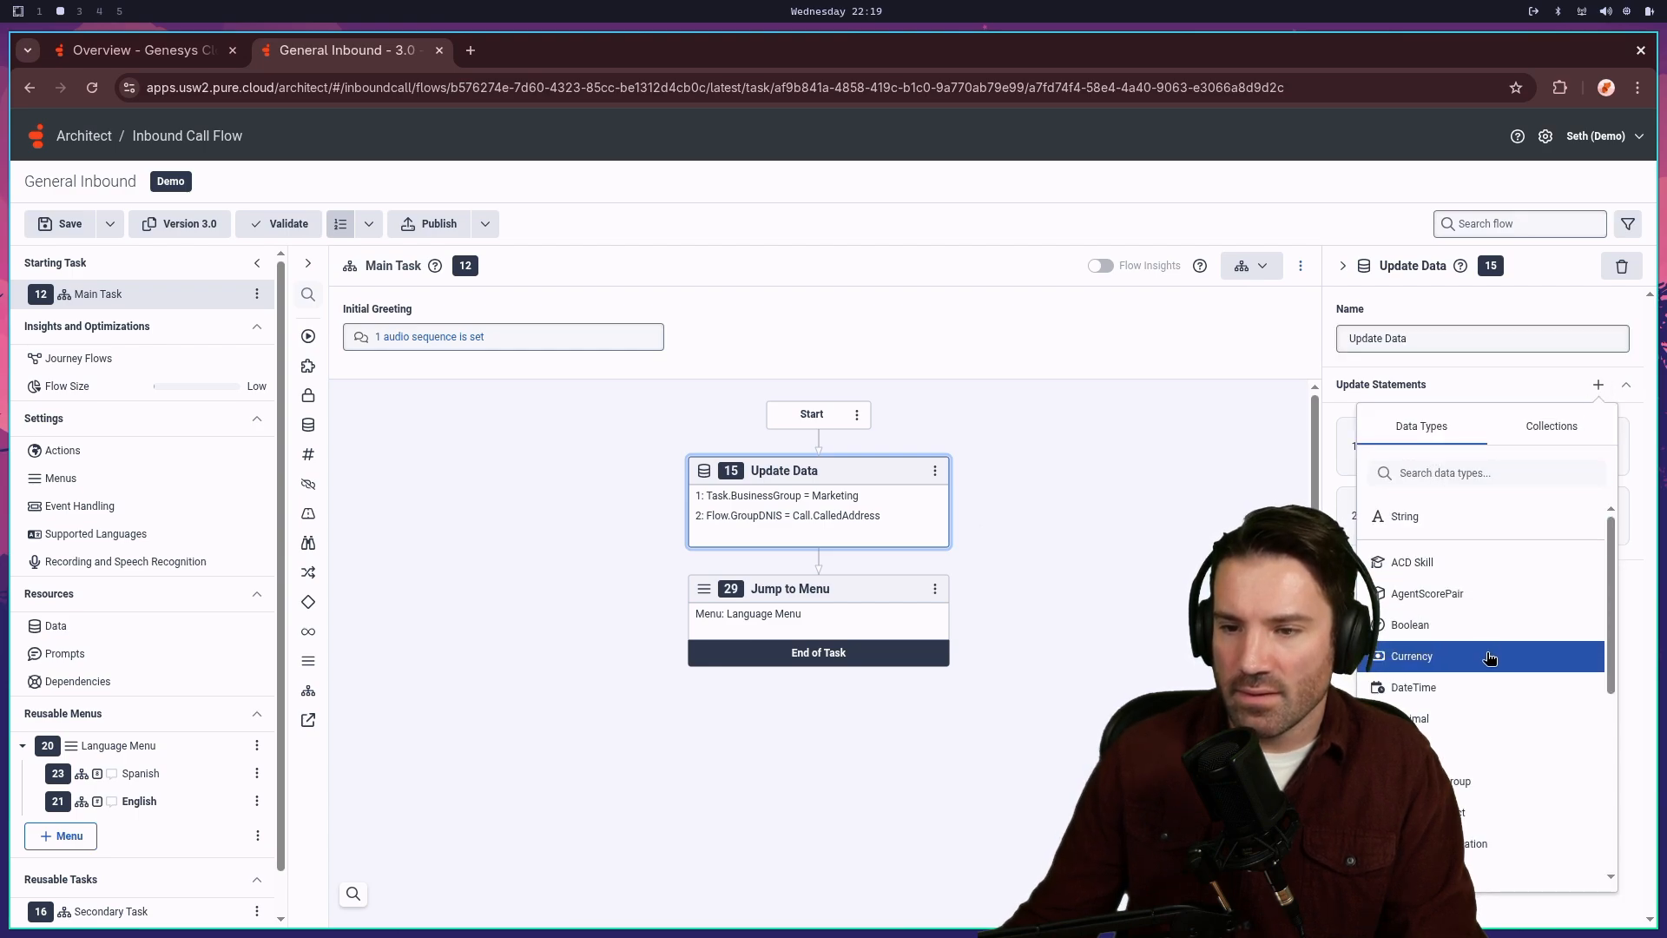
scroll(1486, 719, "down", 2)
scroll(1485, 728, "up", 3)
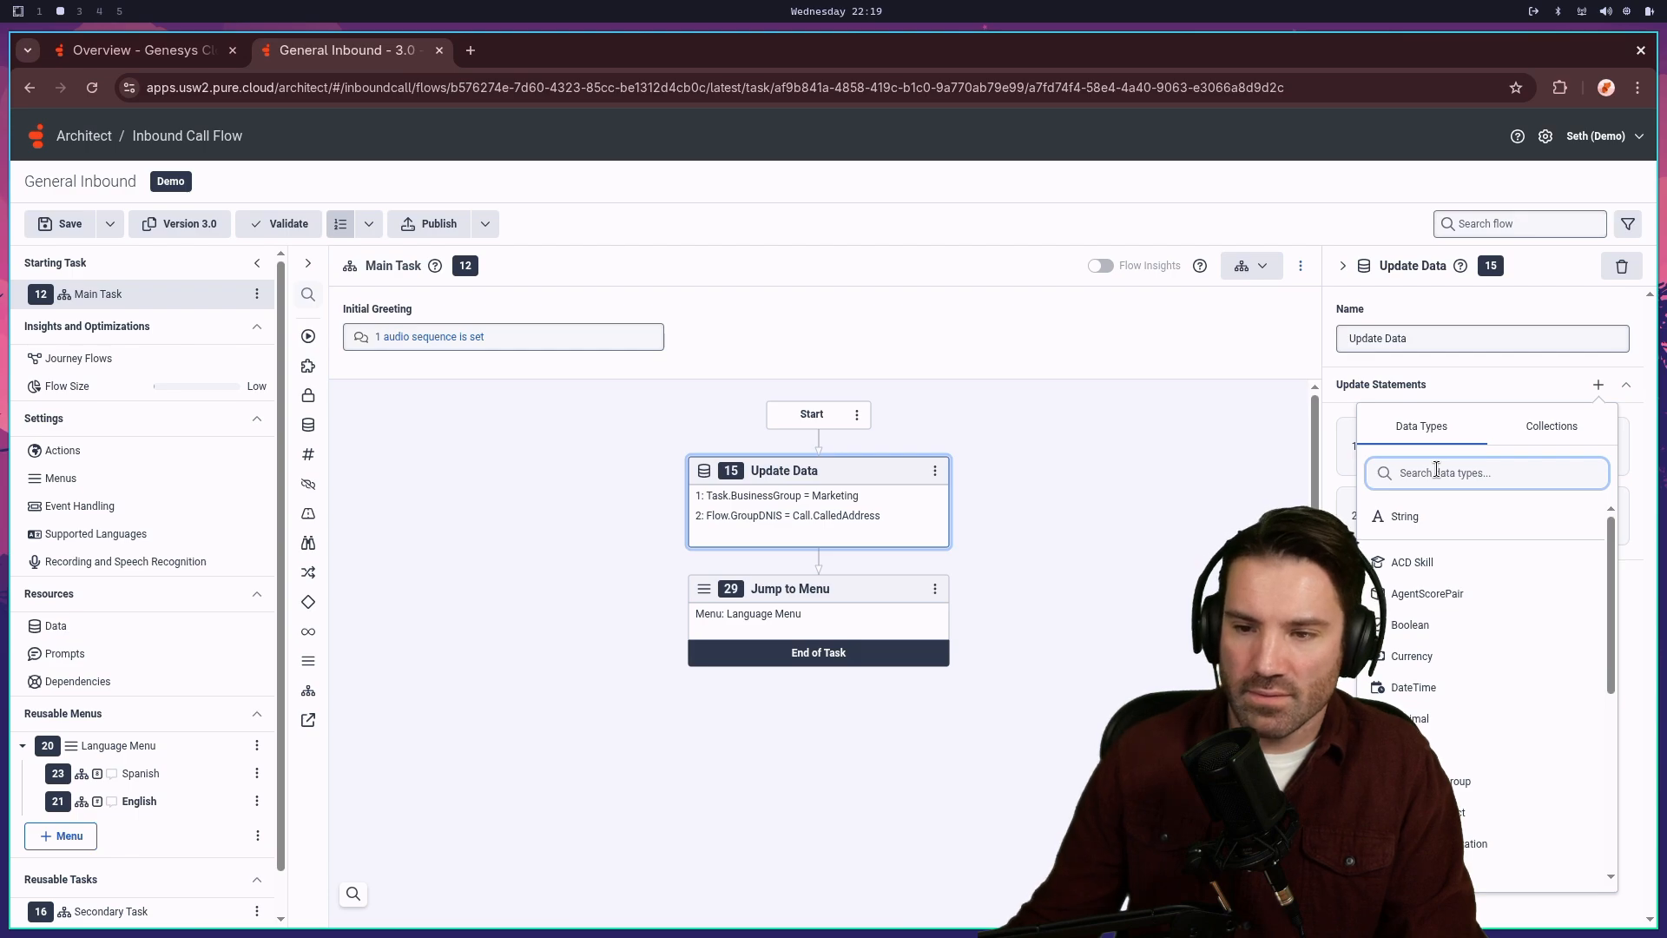
left_click(1397, 625)
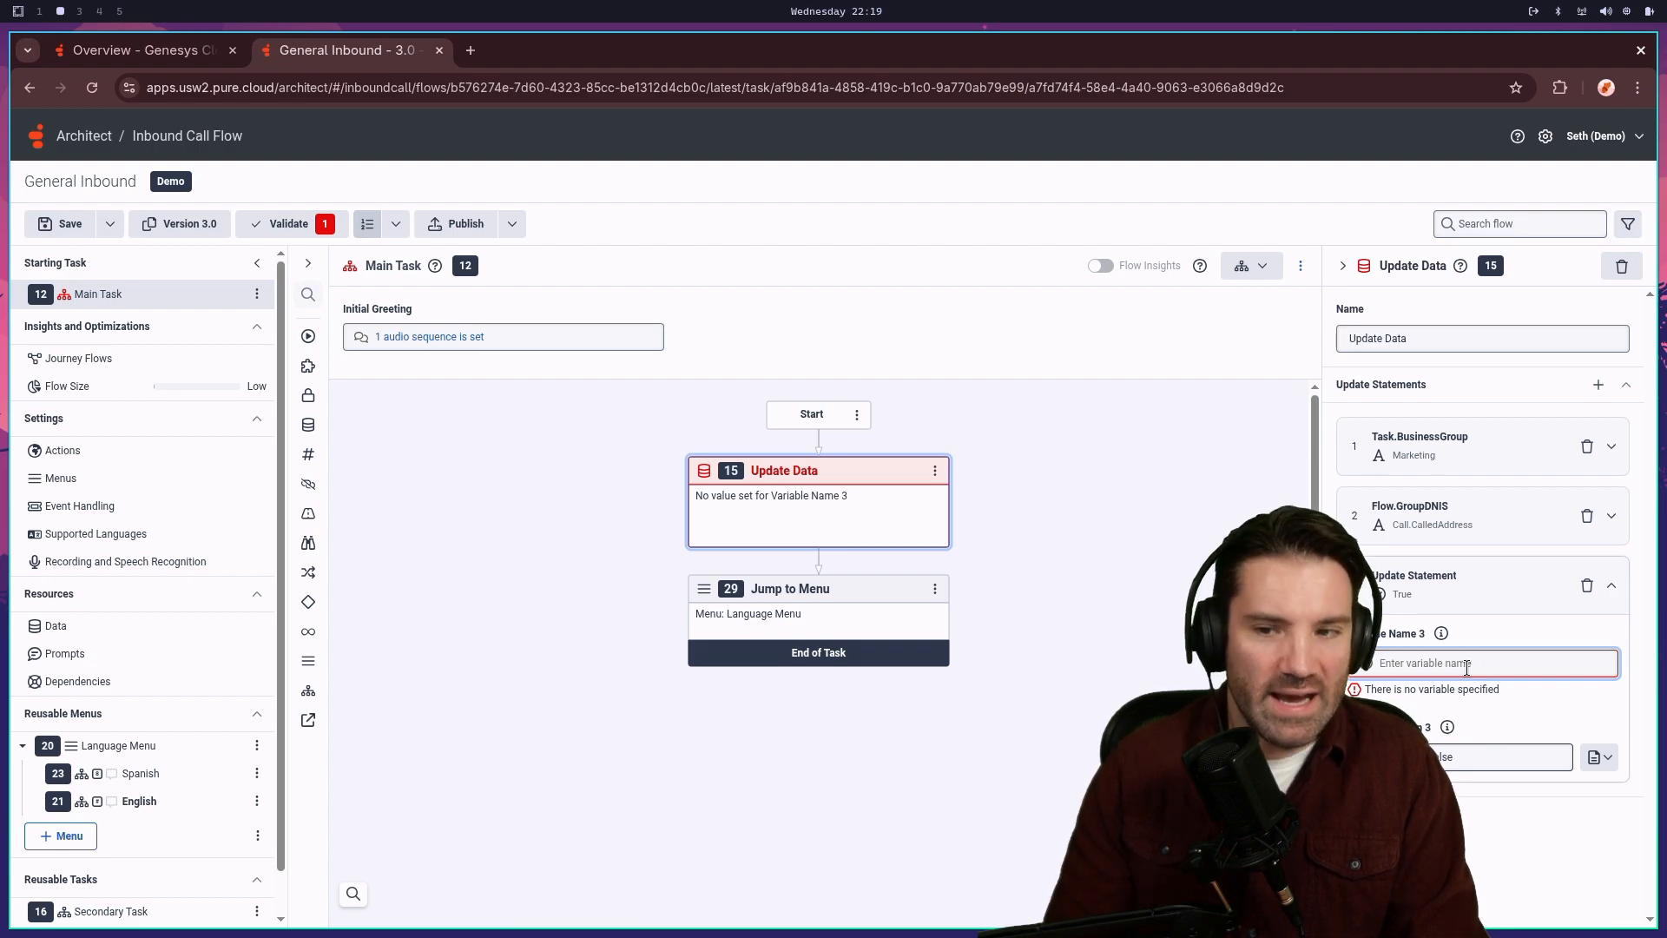
type("After")
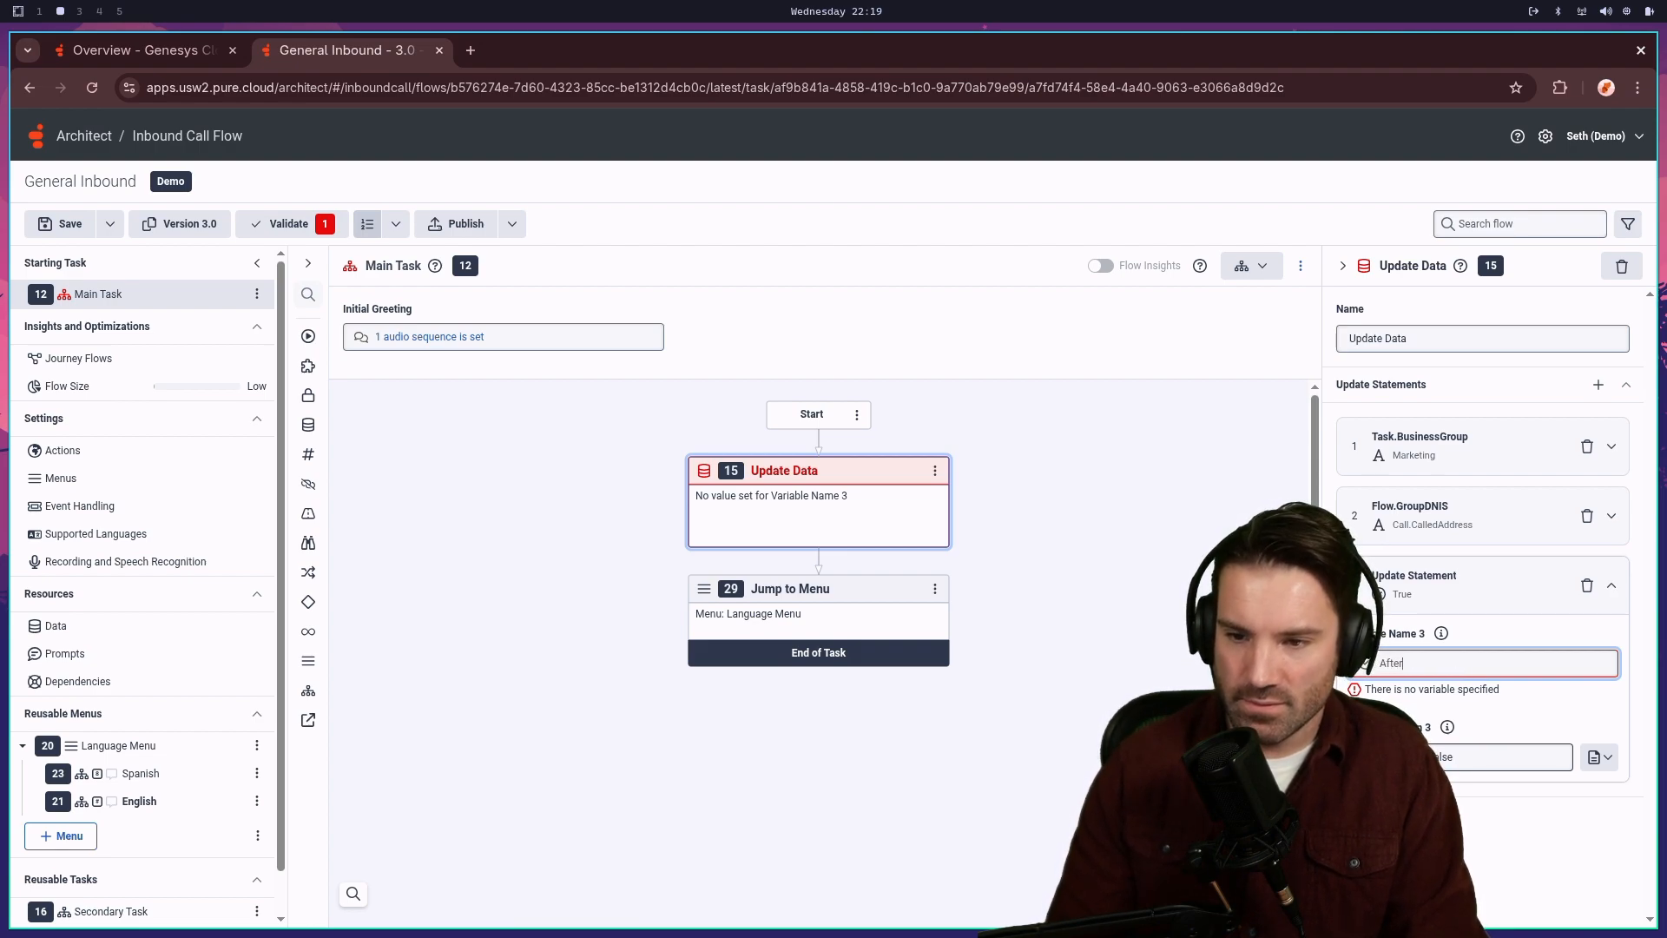
type("Hours")
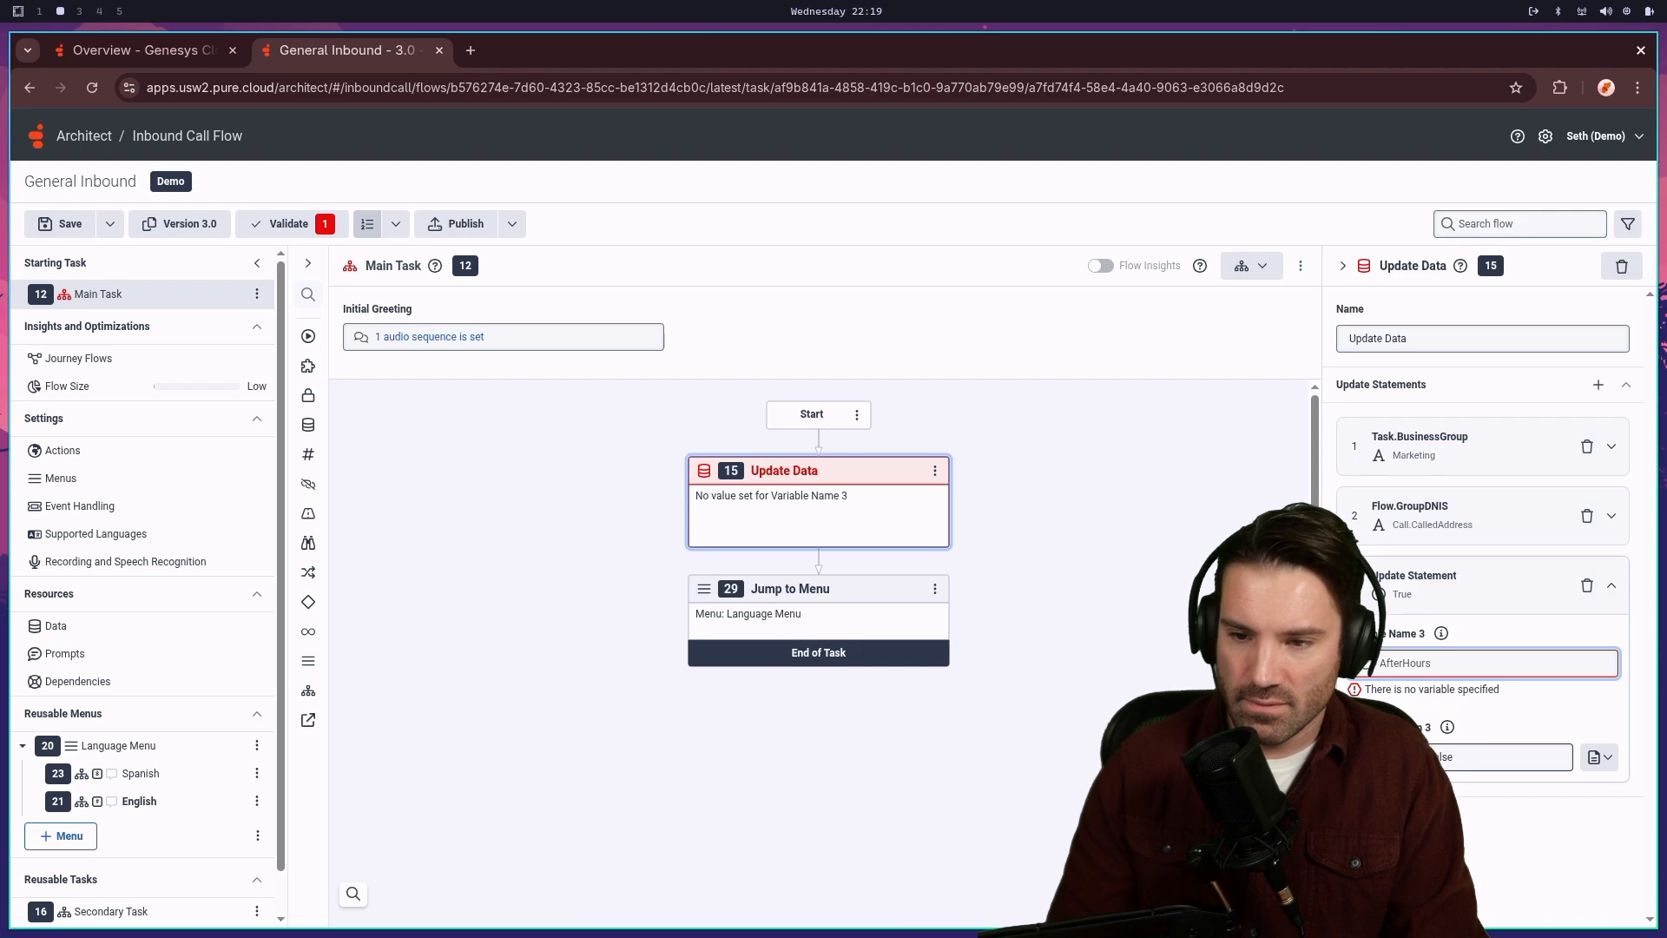
key("Return")
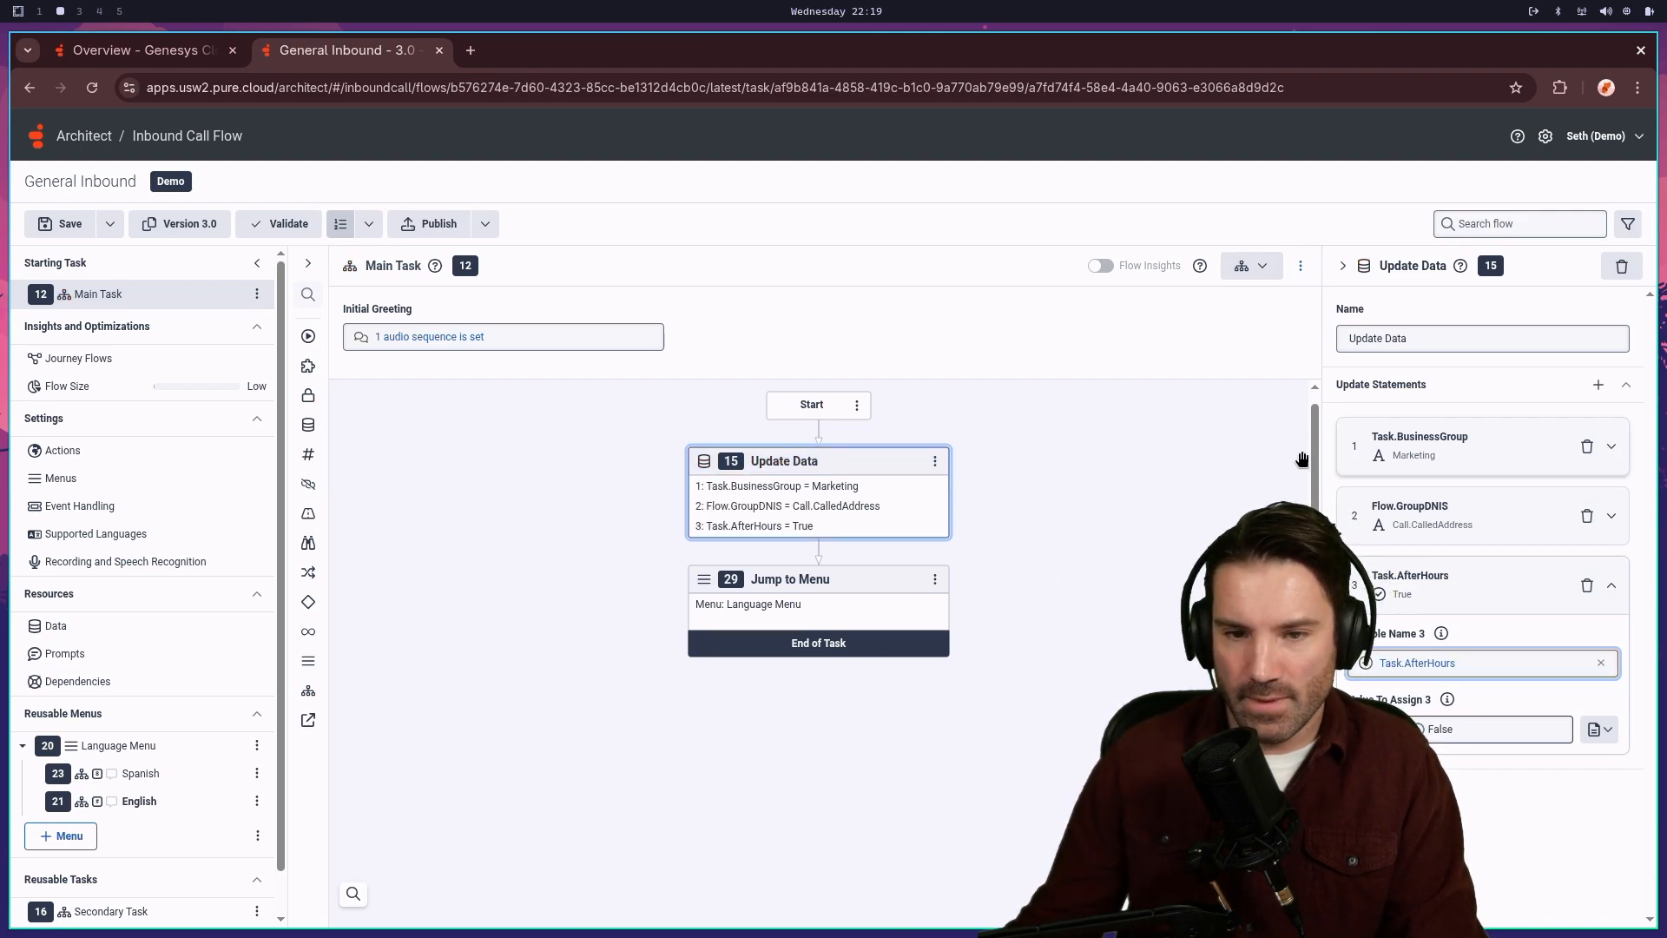
- Insert a Play Audio step directly after the Update Data step
left_click(819, 557)
mouse_move(794, 572)
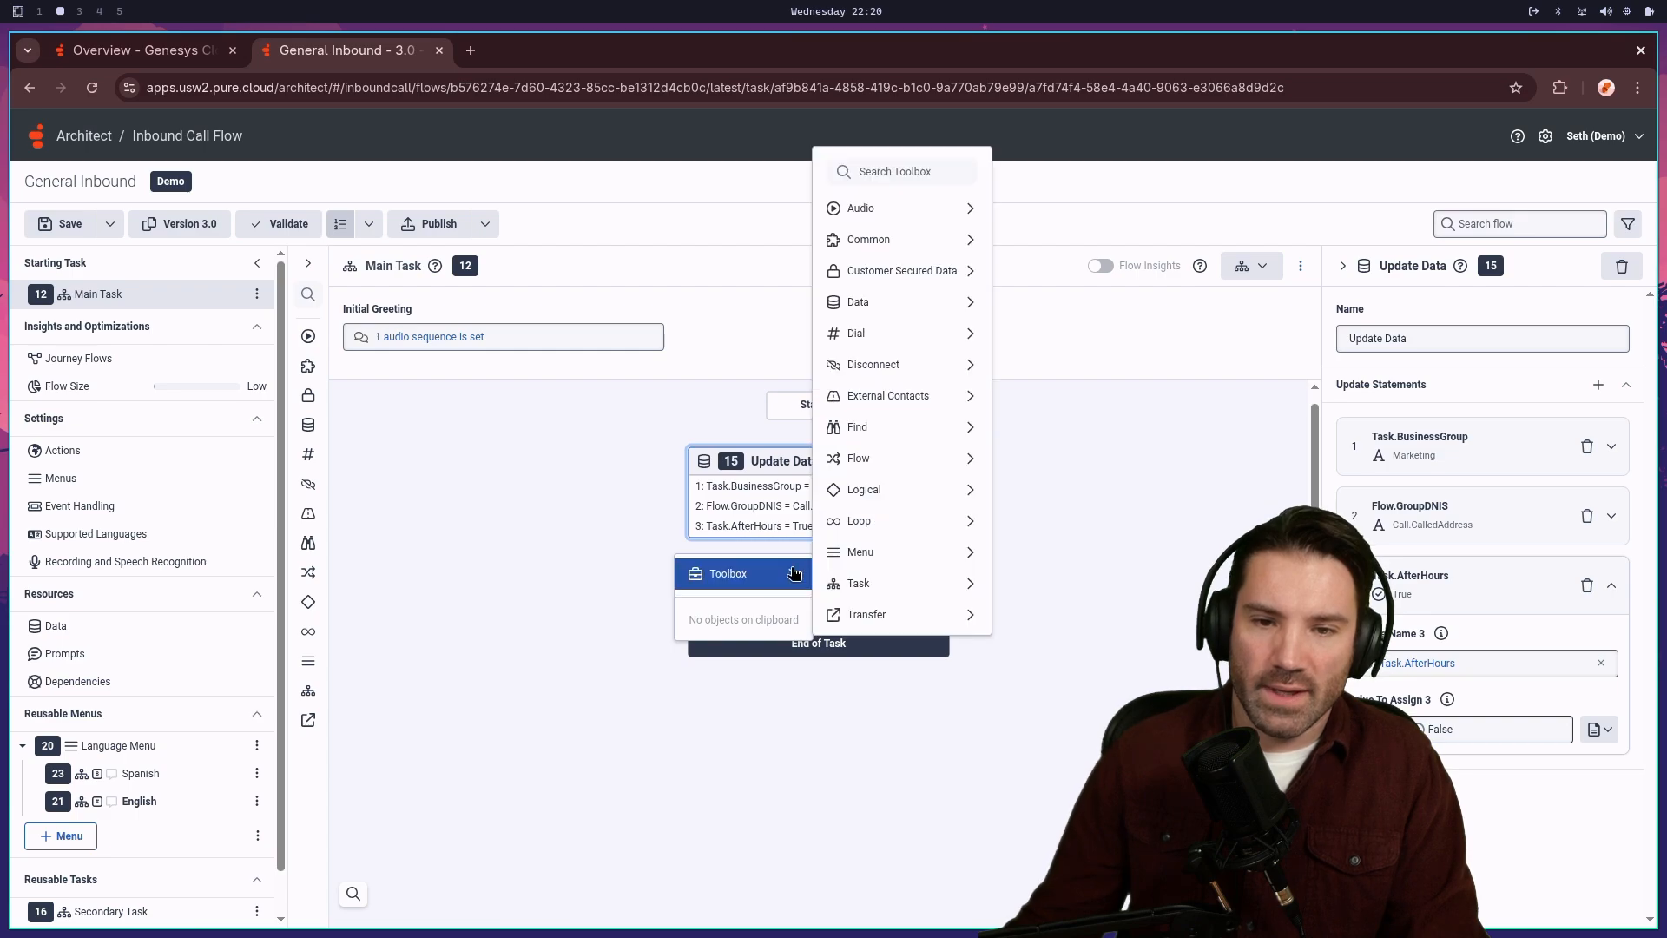
mouse_move(930, 216)
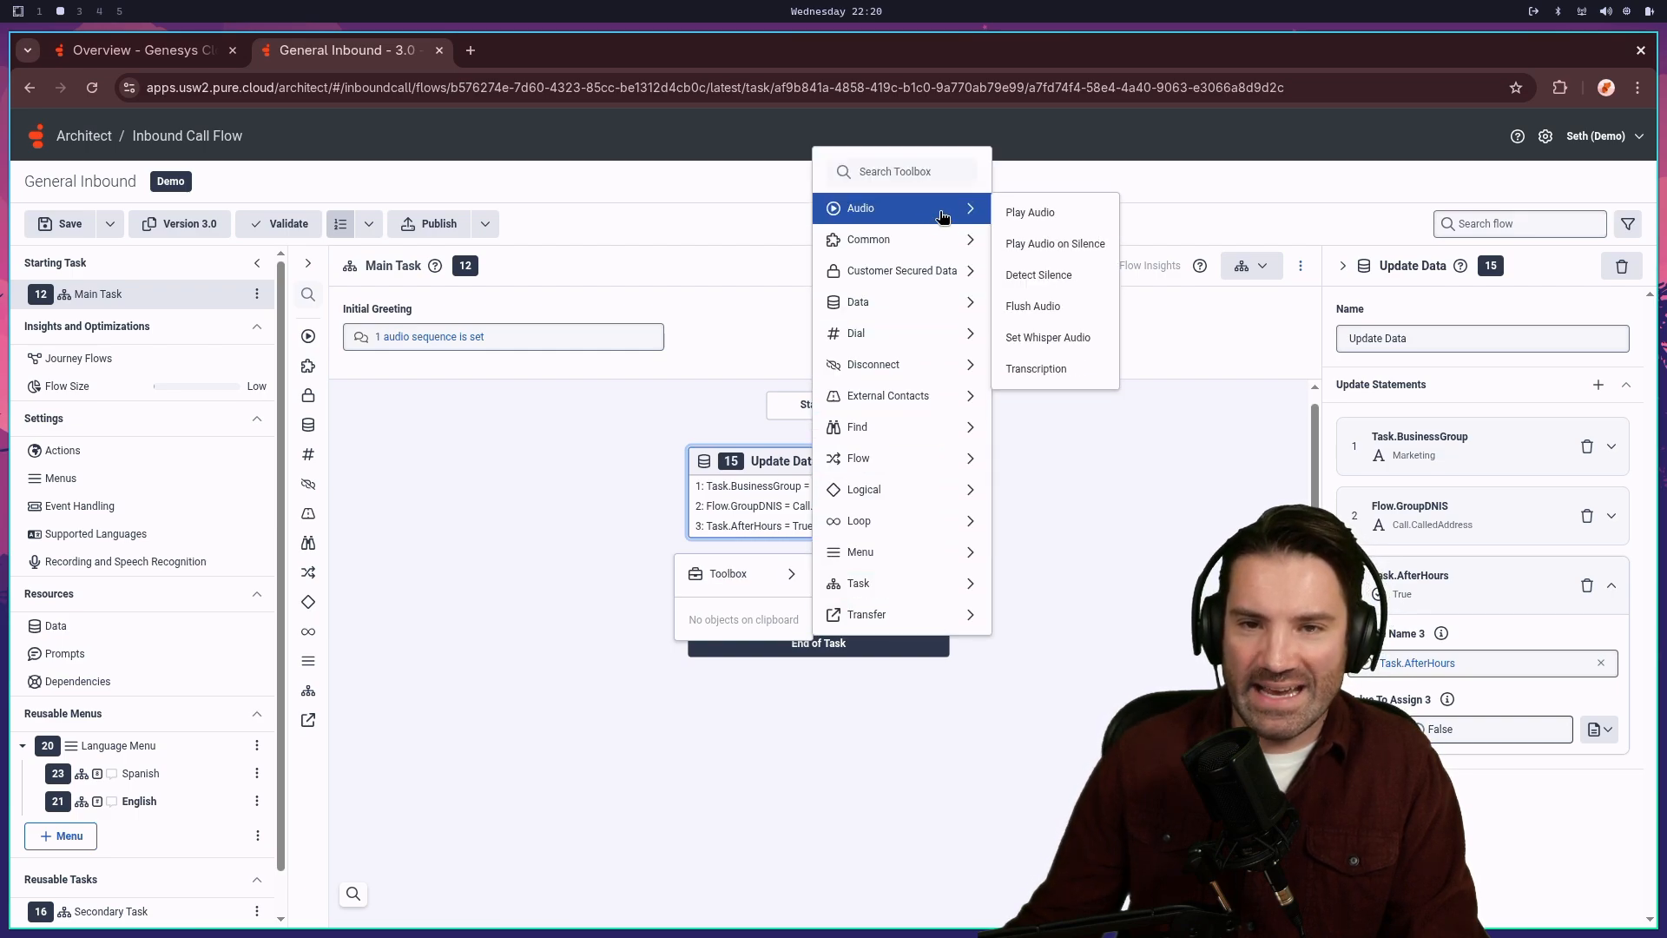
left_click(1050, 216)
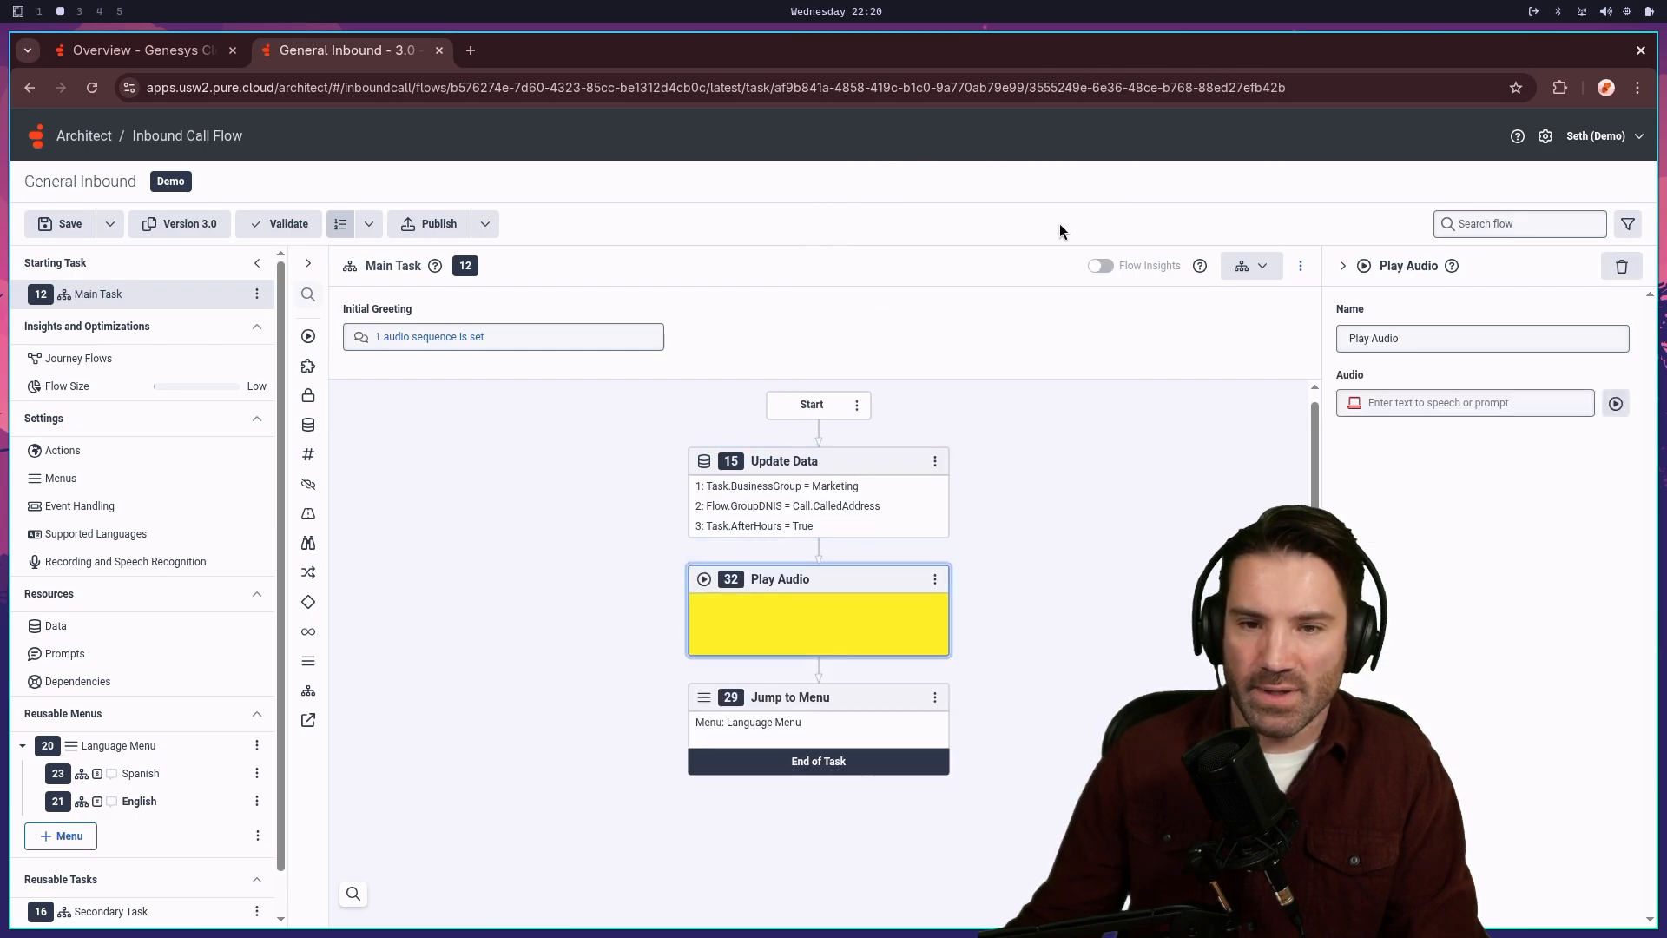
- Replace the empty text-to-speech item in the audio sequence with the Main_Greeting prompt
left_click(1615, 405)
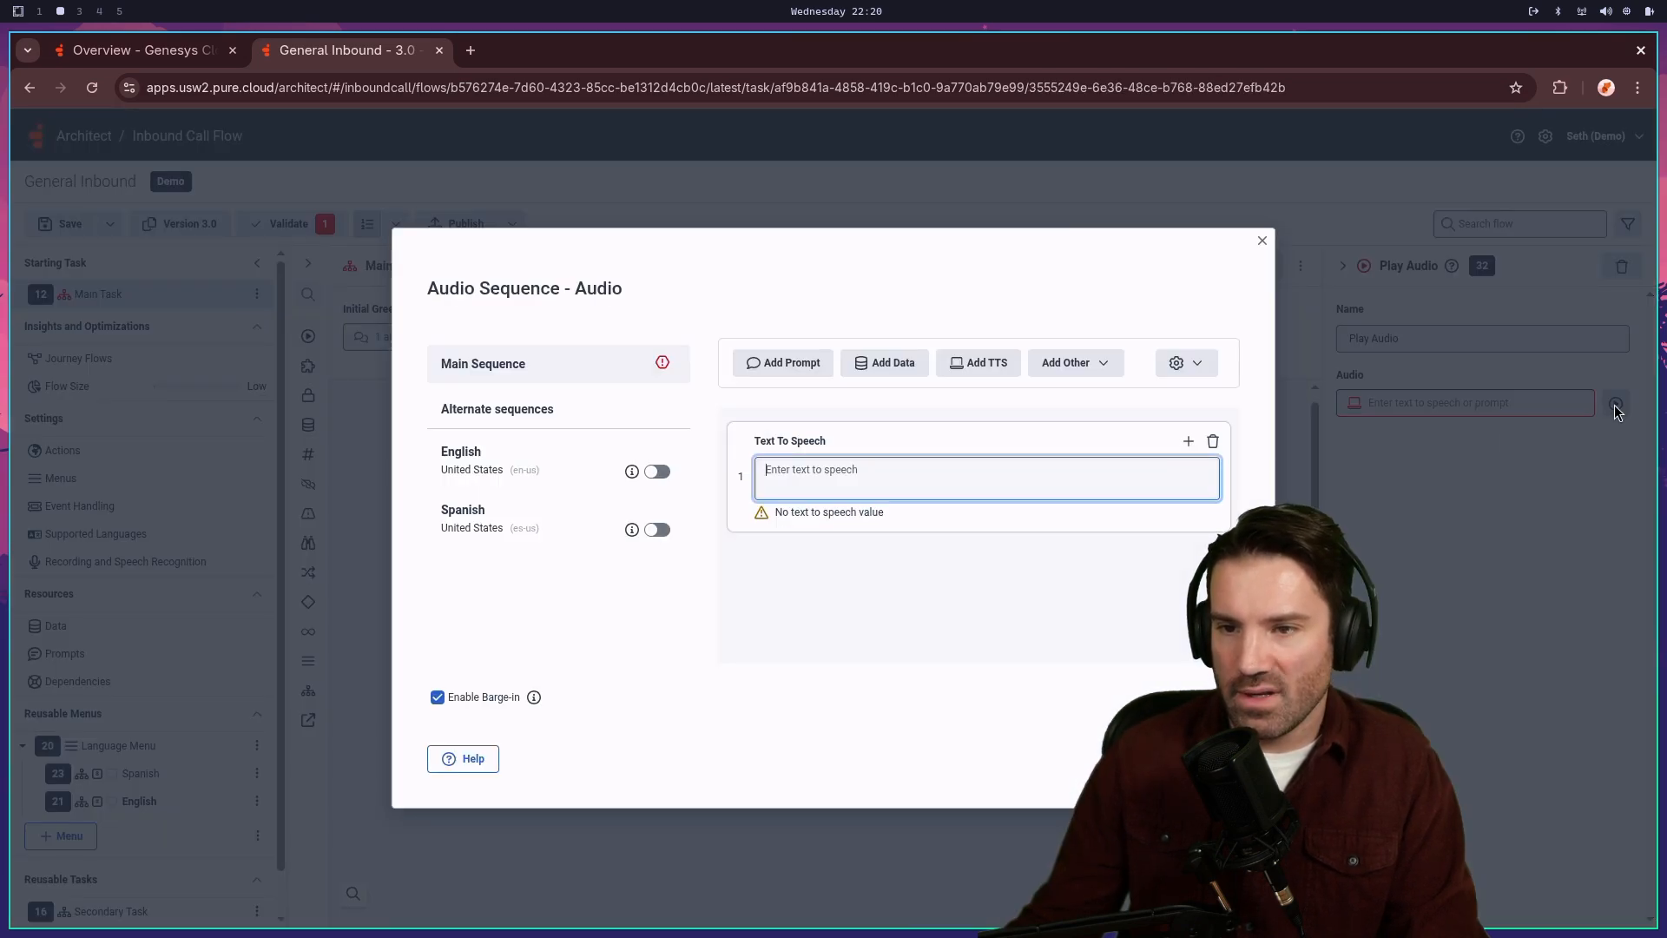
left_click(1214, 443)
left_click(939, 583)
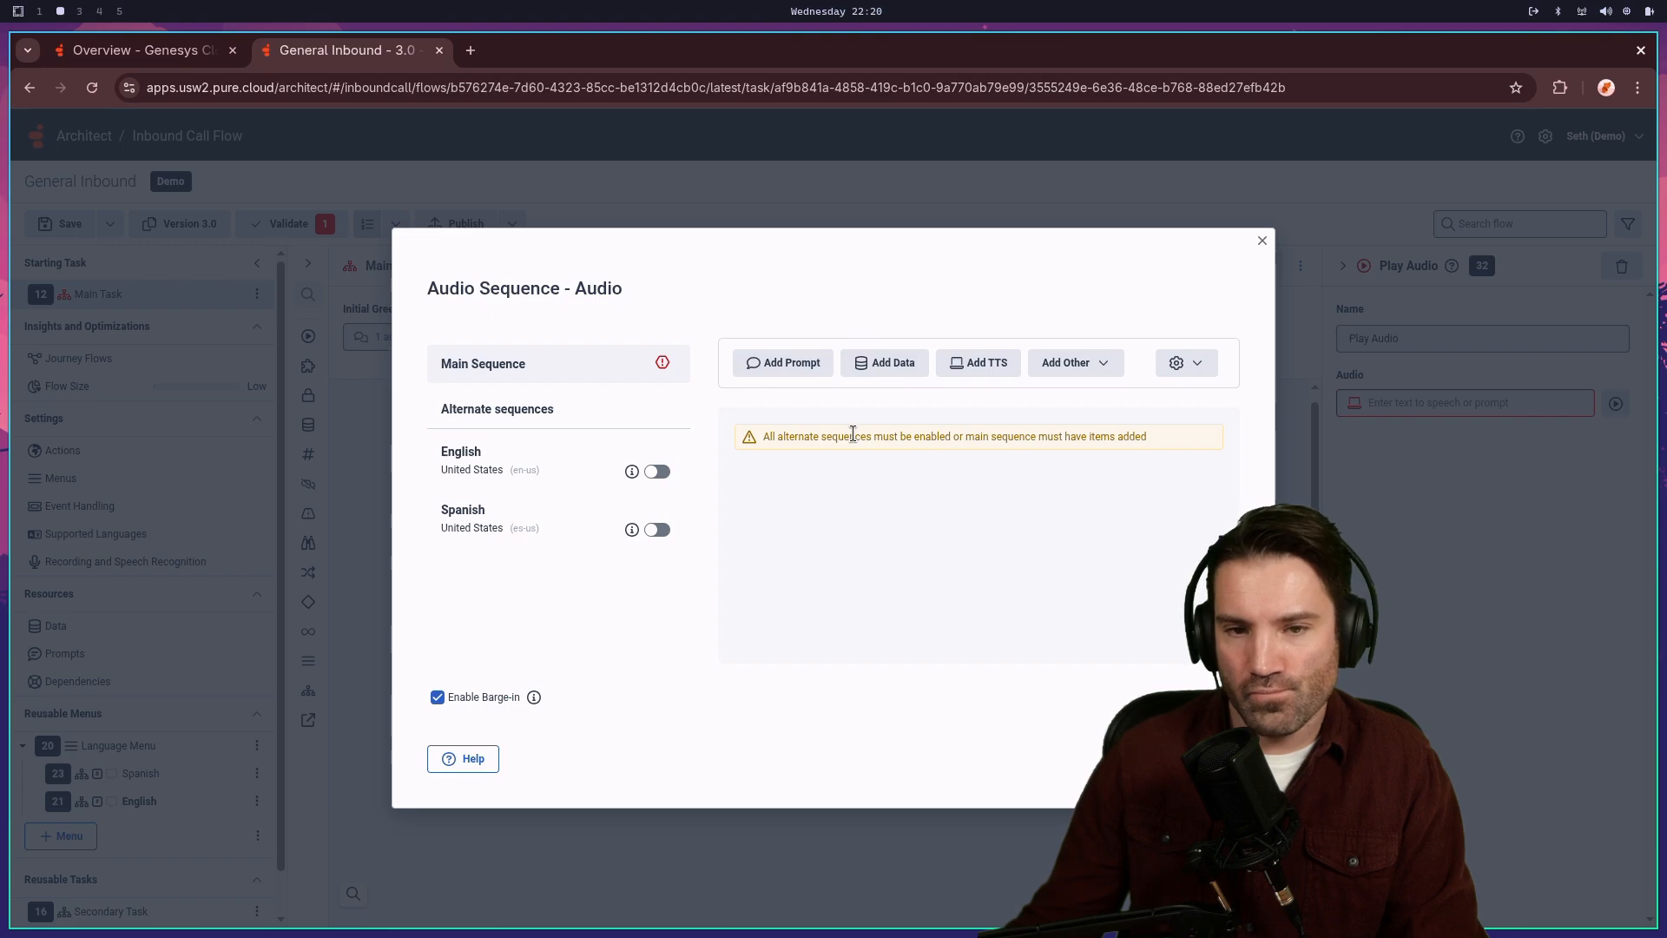
left_click(781, 362)
left_click(920, 473)
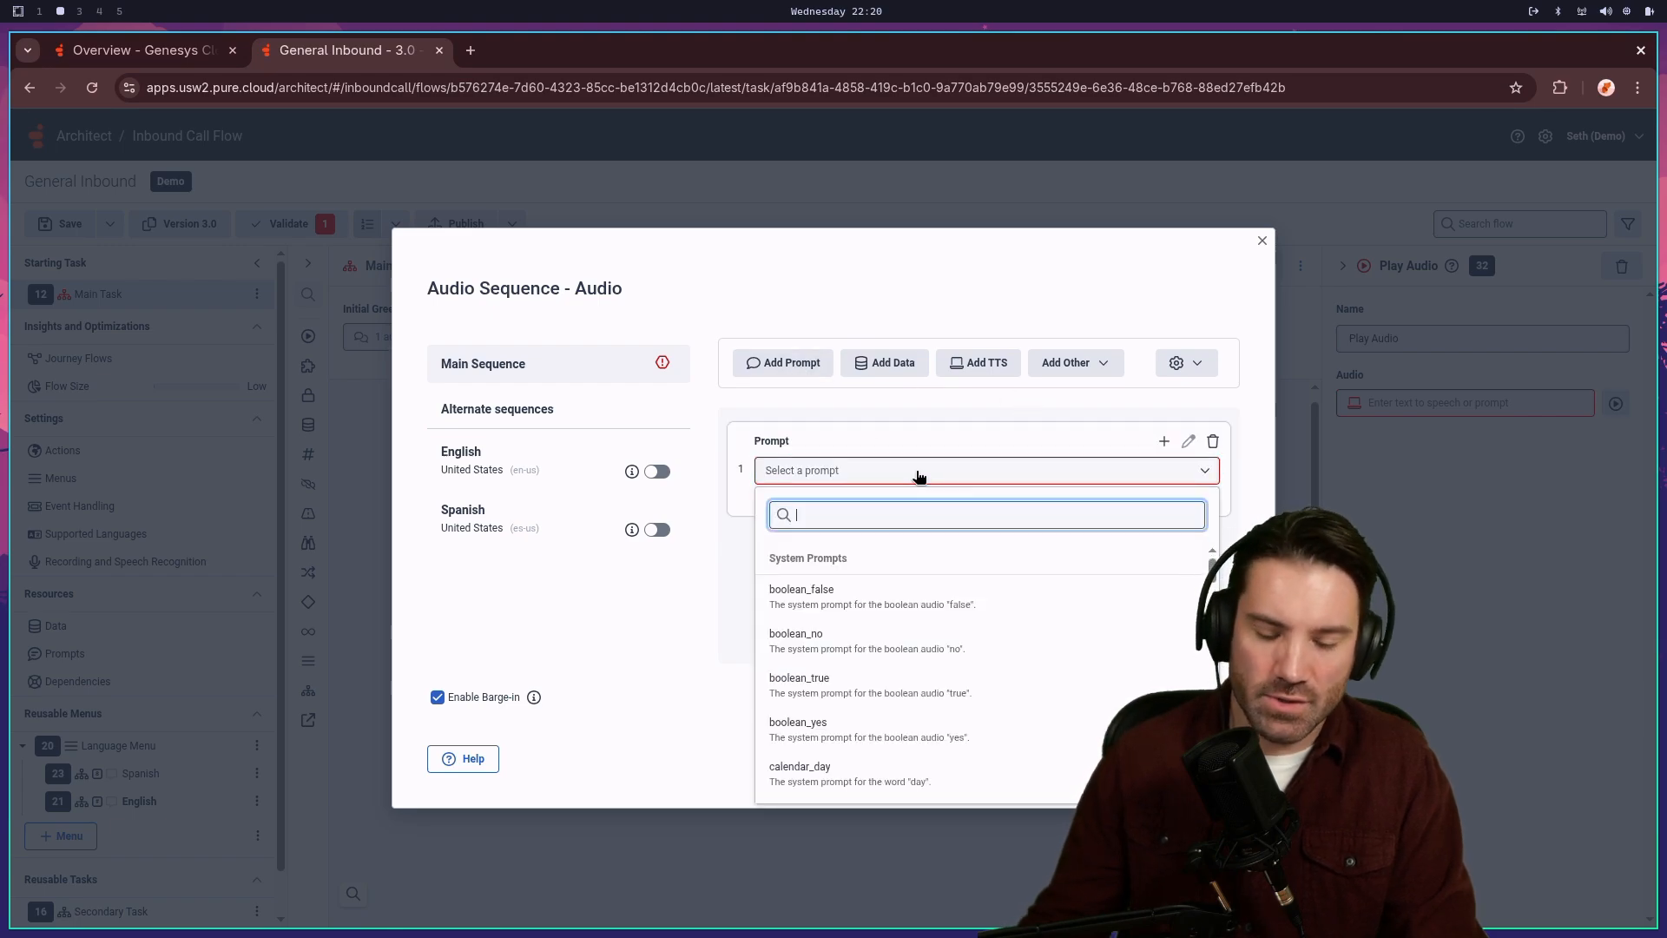
type("main")
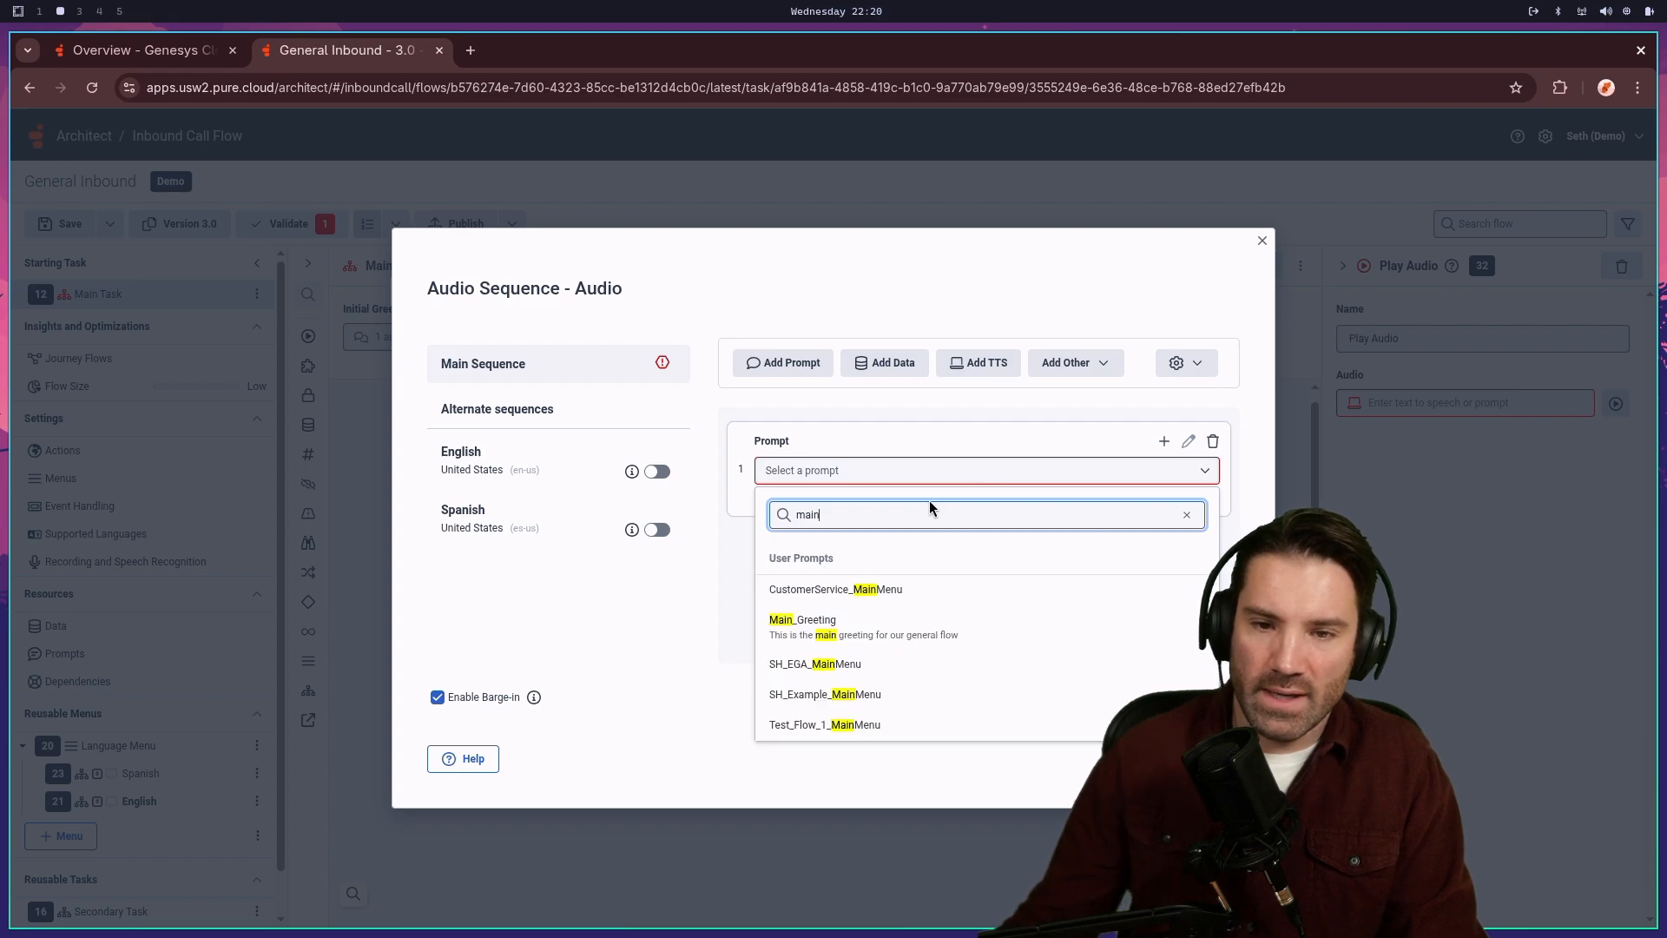
type("_g")
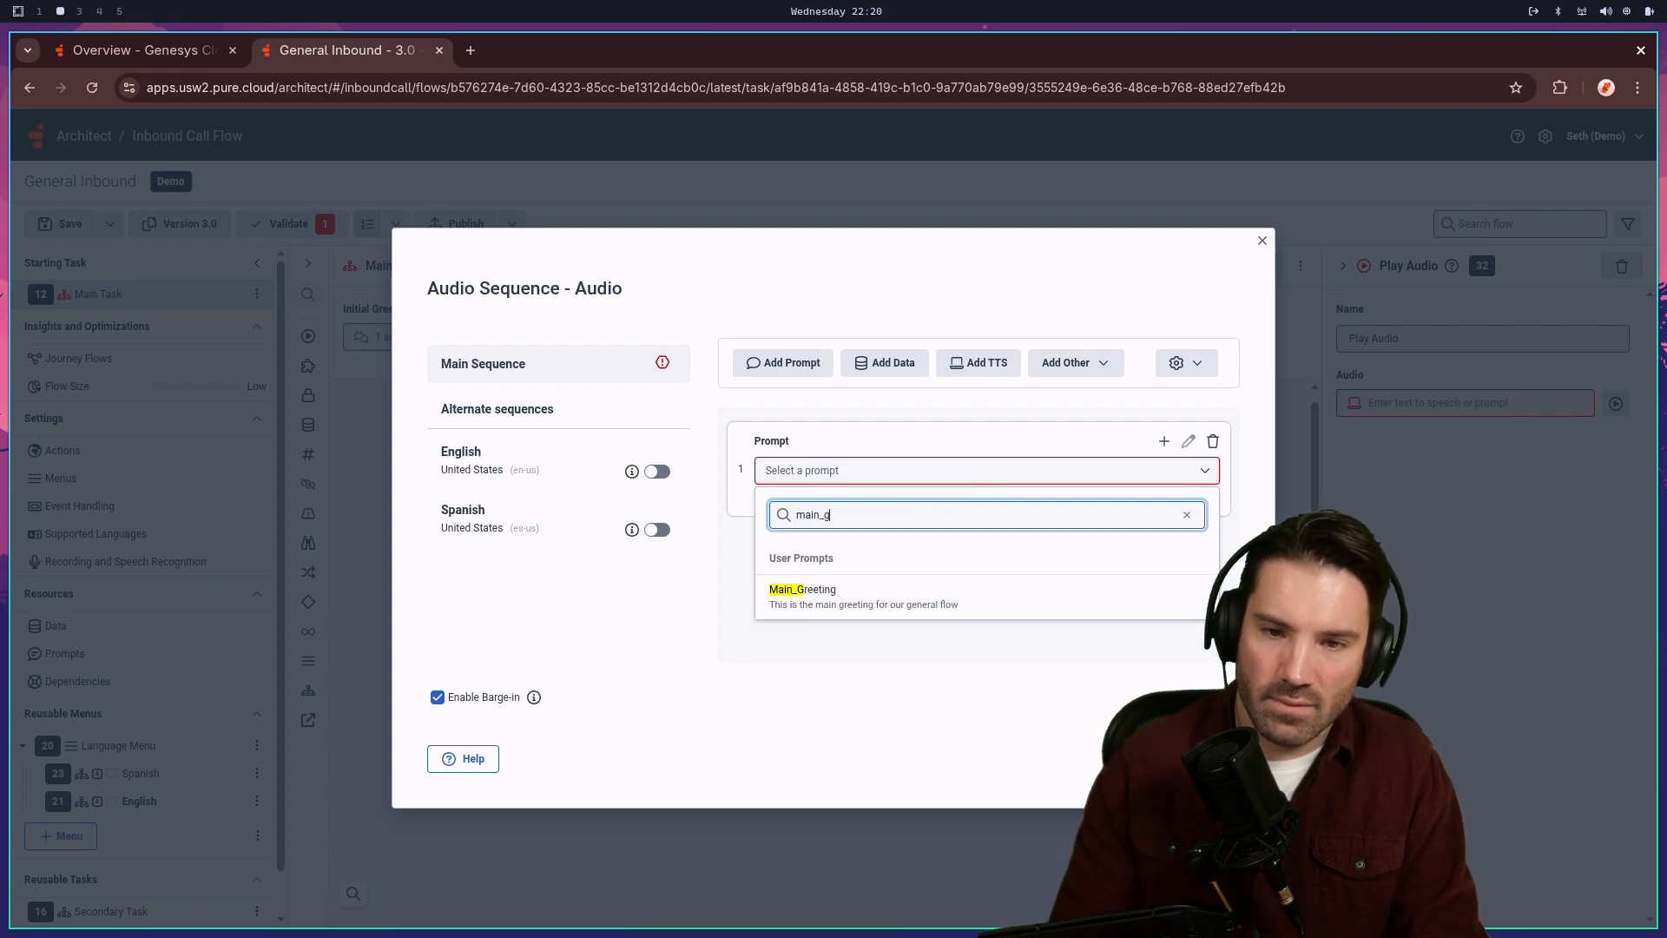
left_click(908, 590)
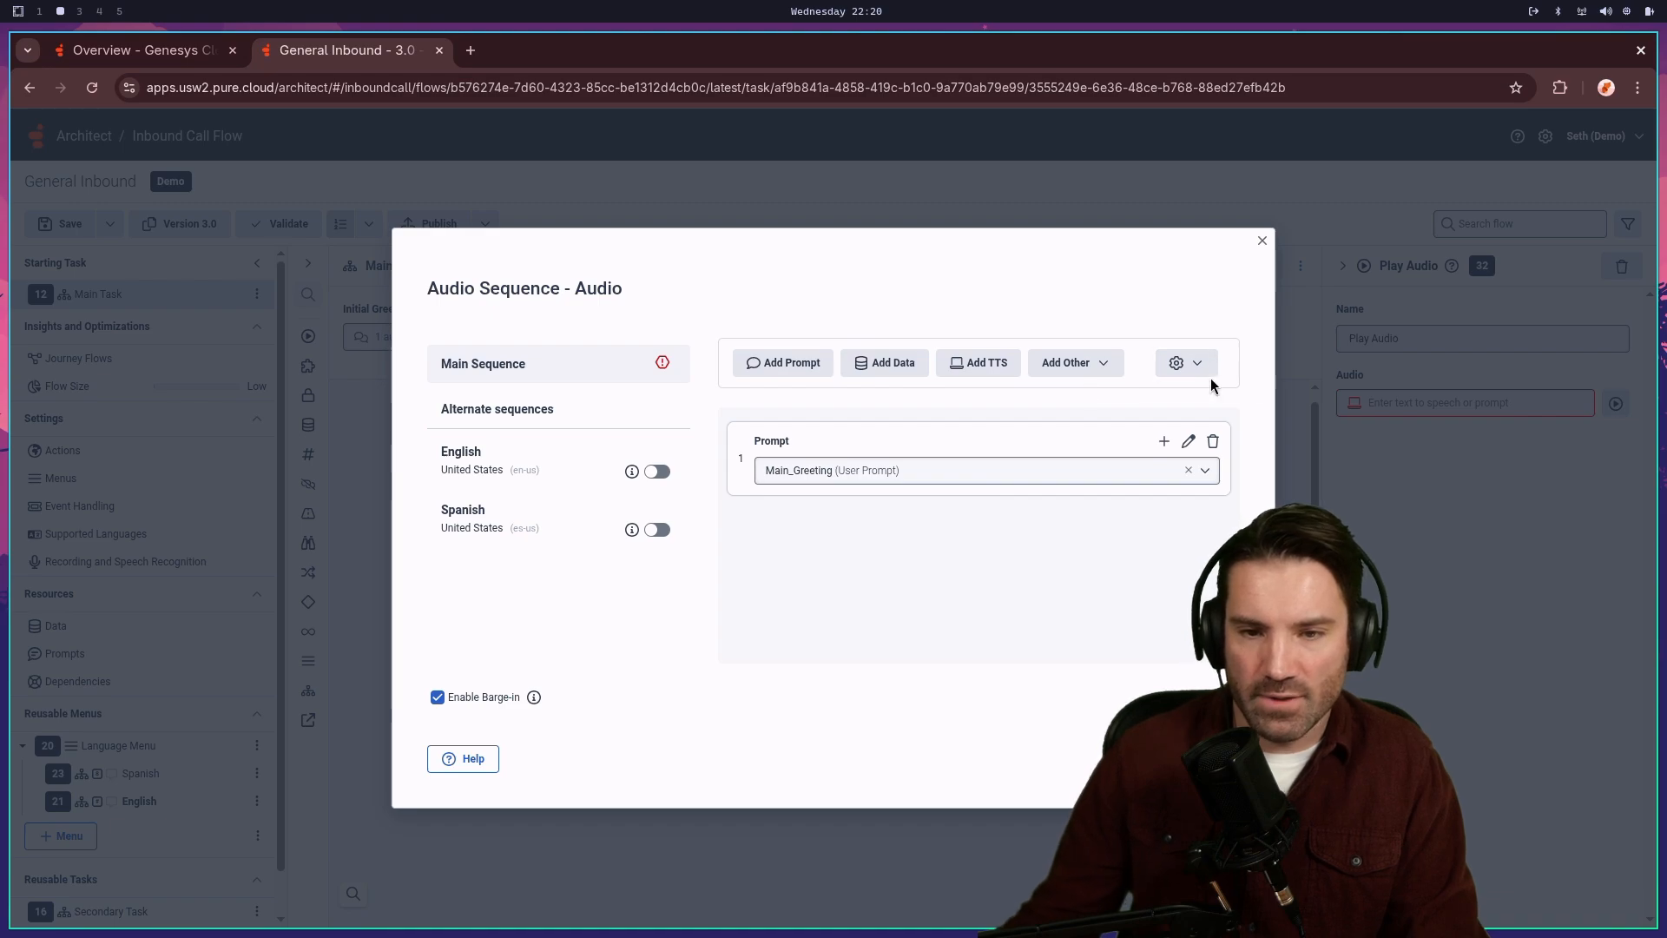
- Add a new Main_Greeting_AfterHours prompt with the night greeting in English and Spanish
left_click(775, 363)
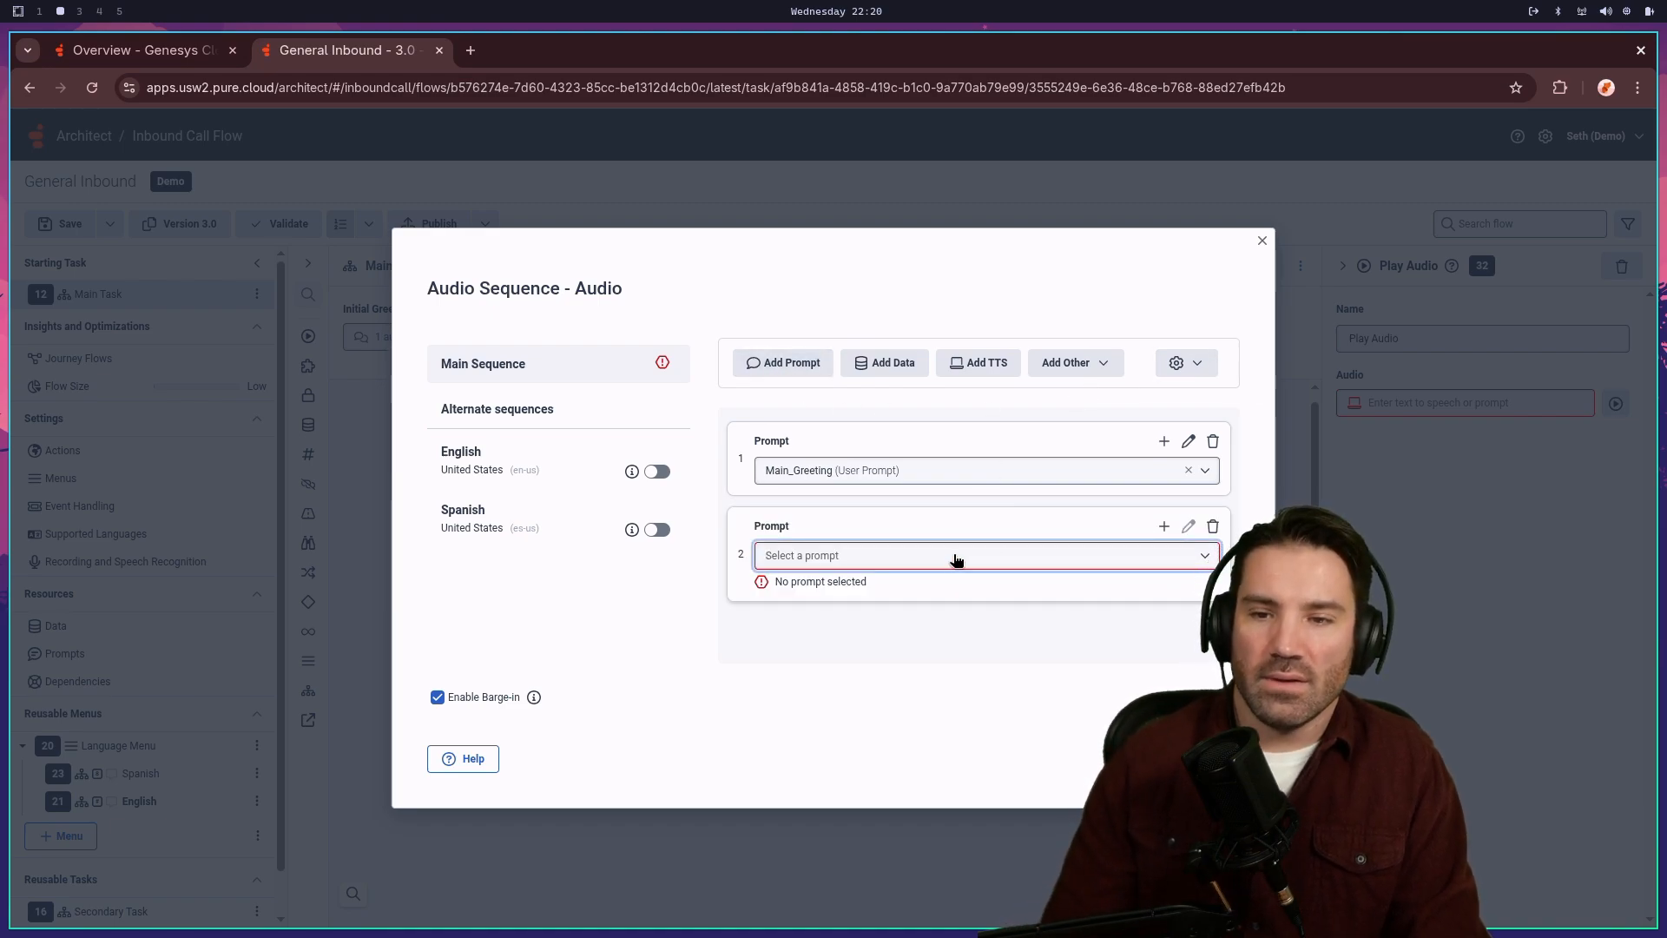
left_click(1187, 526)
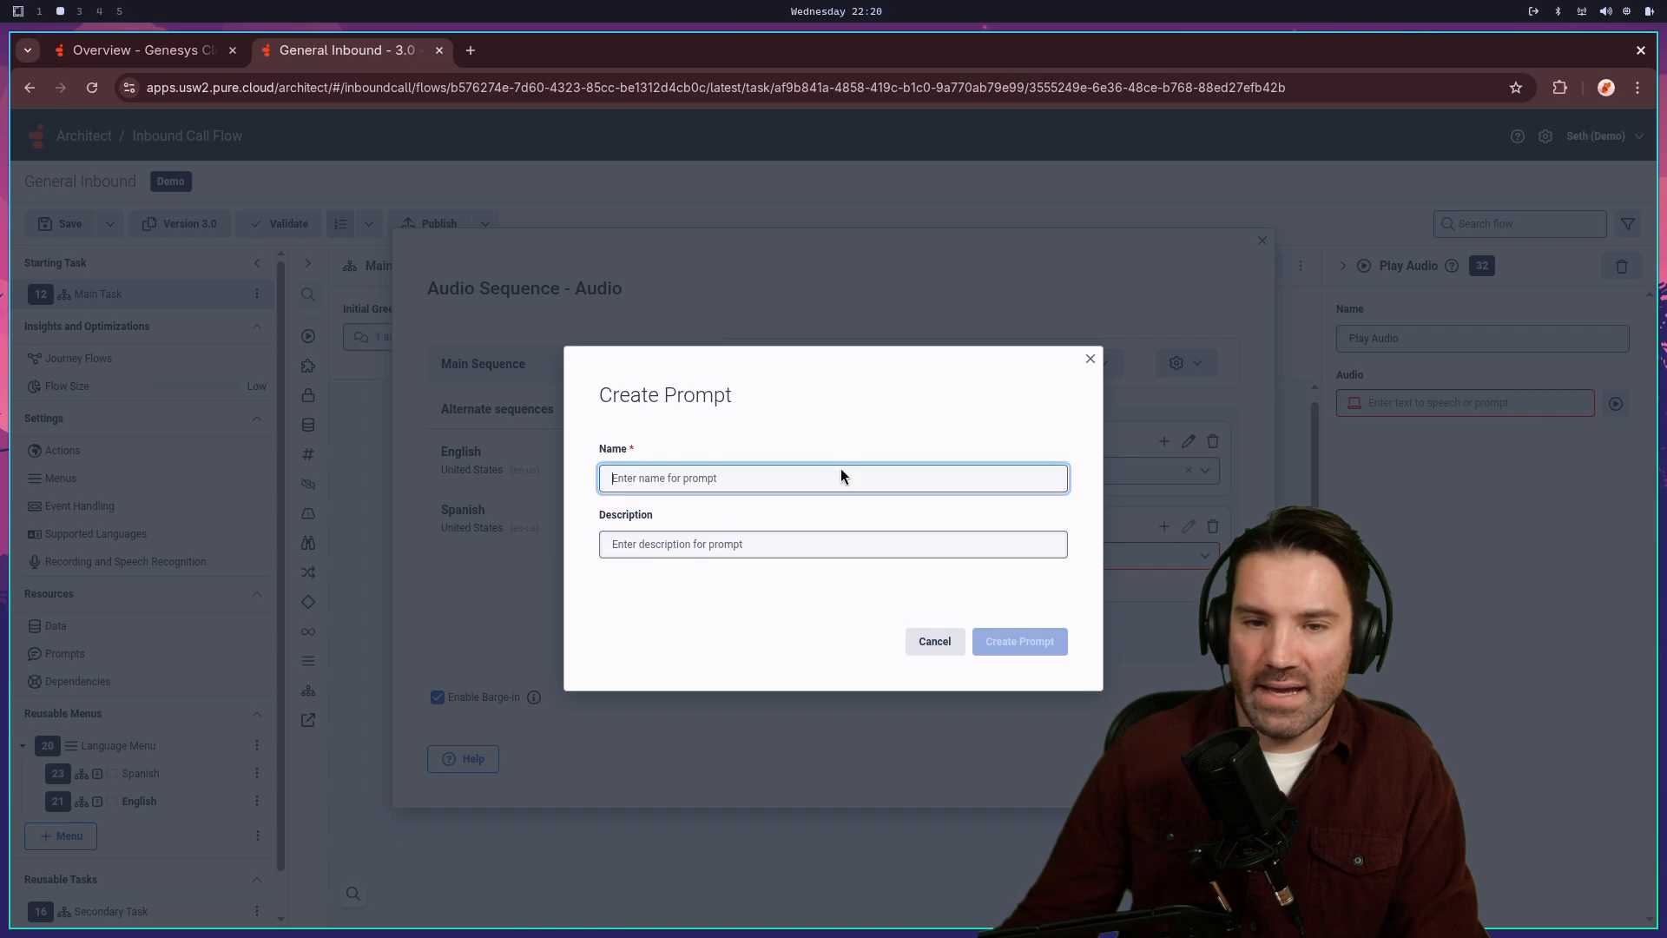
type("Main")
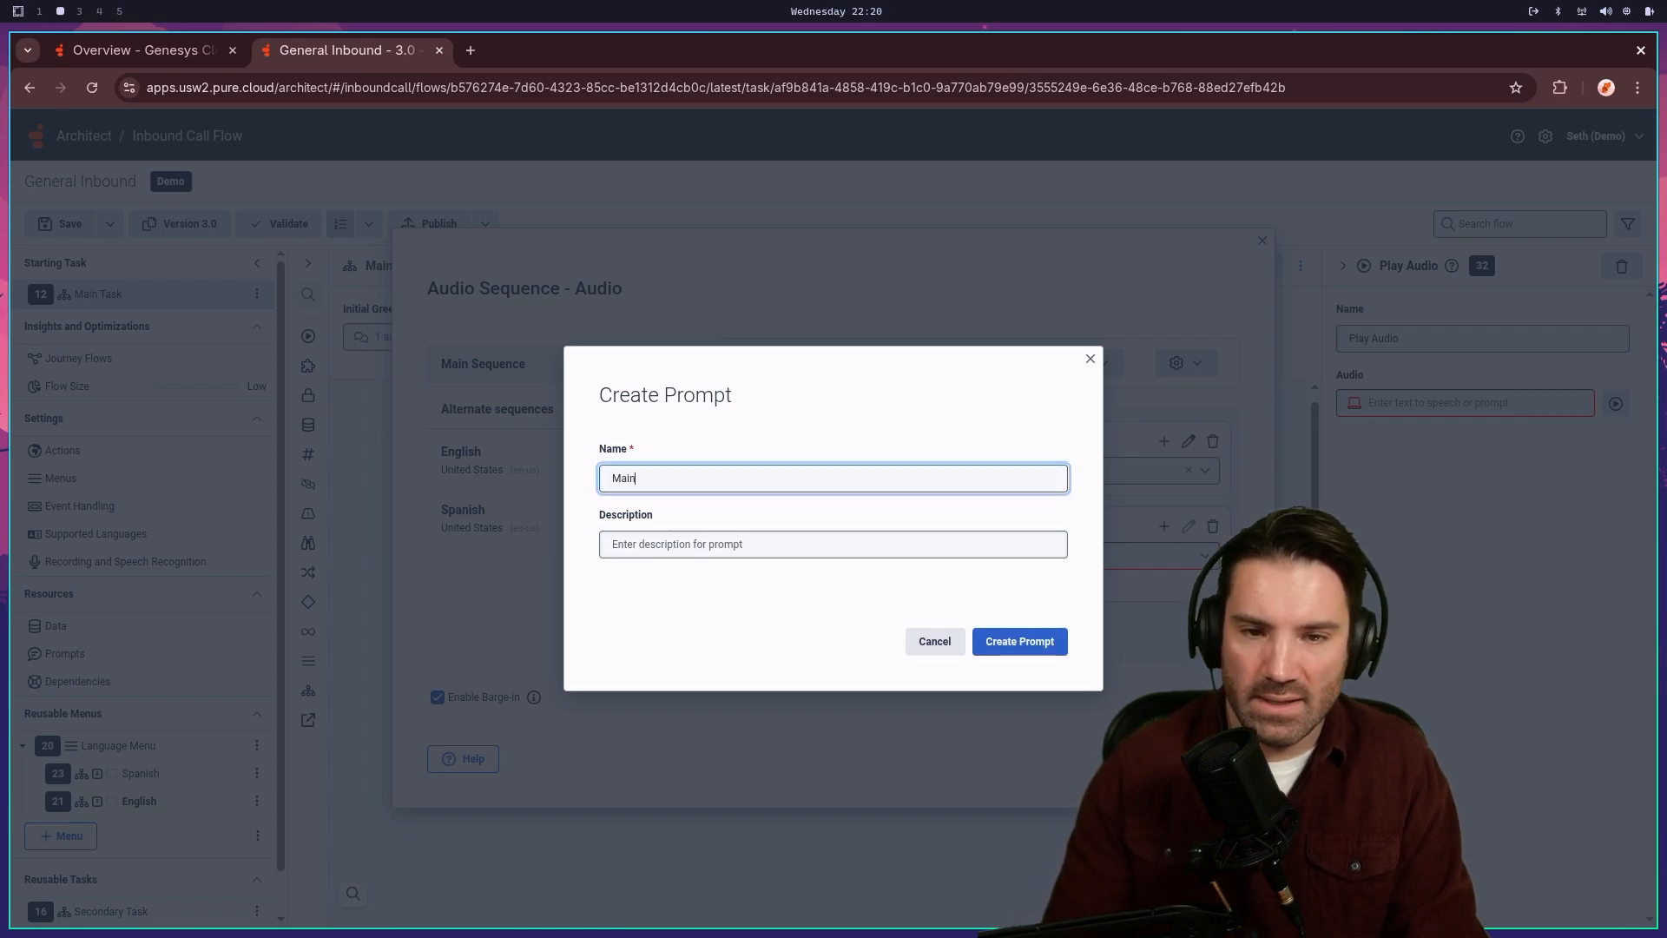
type("_Gre")
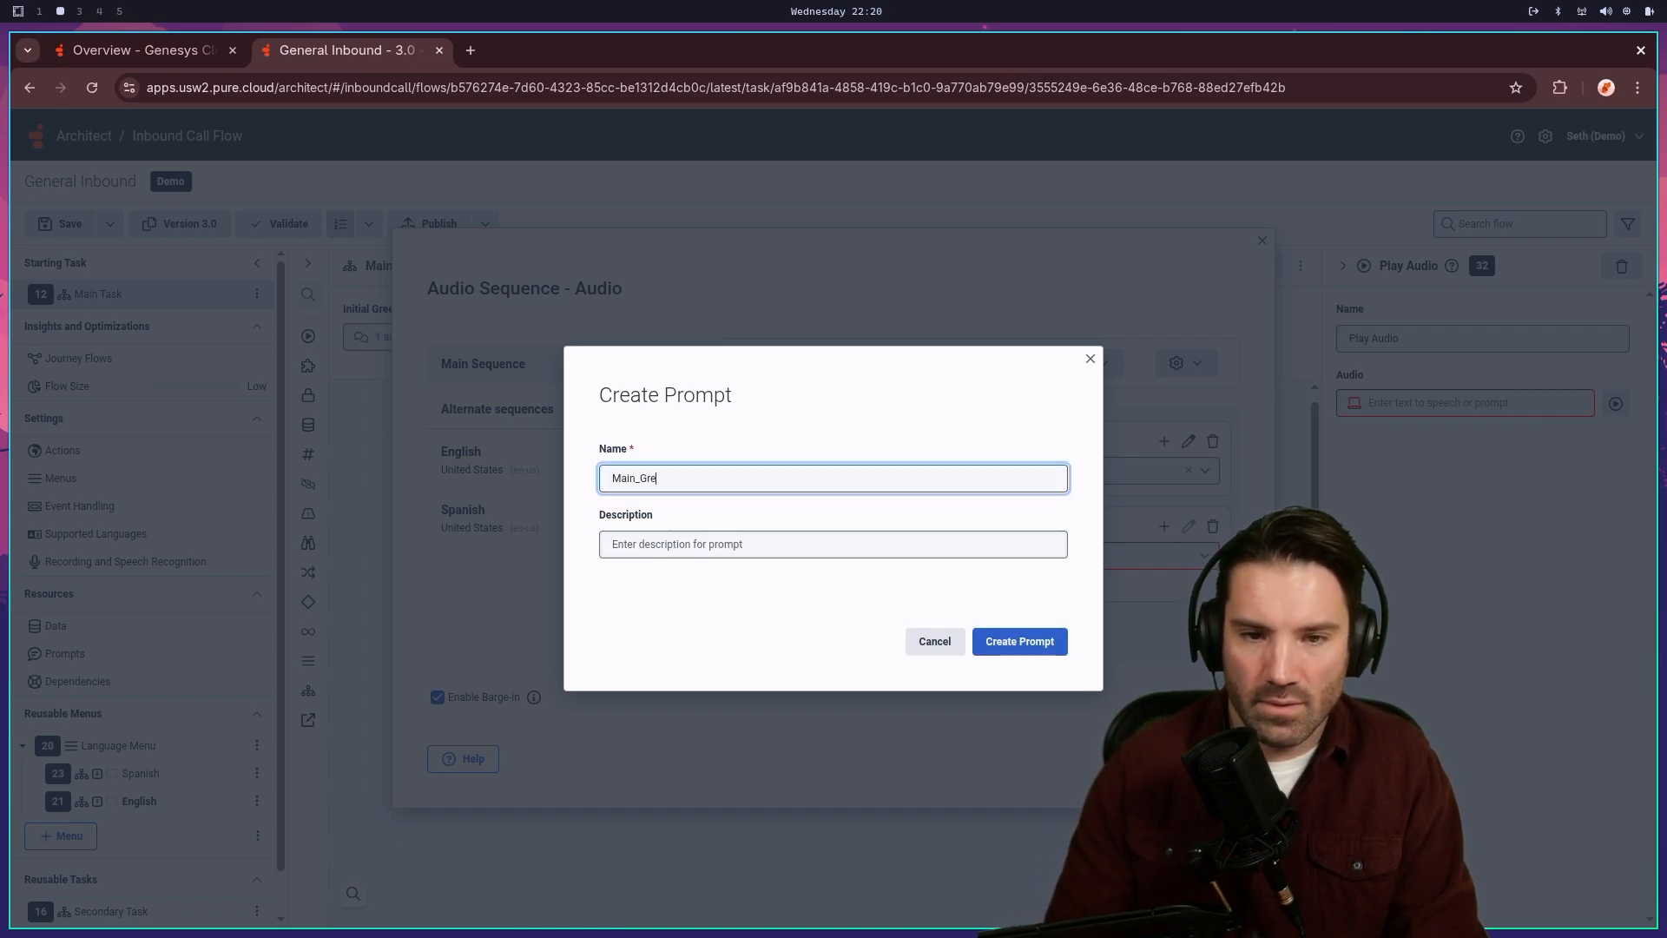
type("eting_")
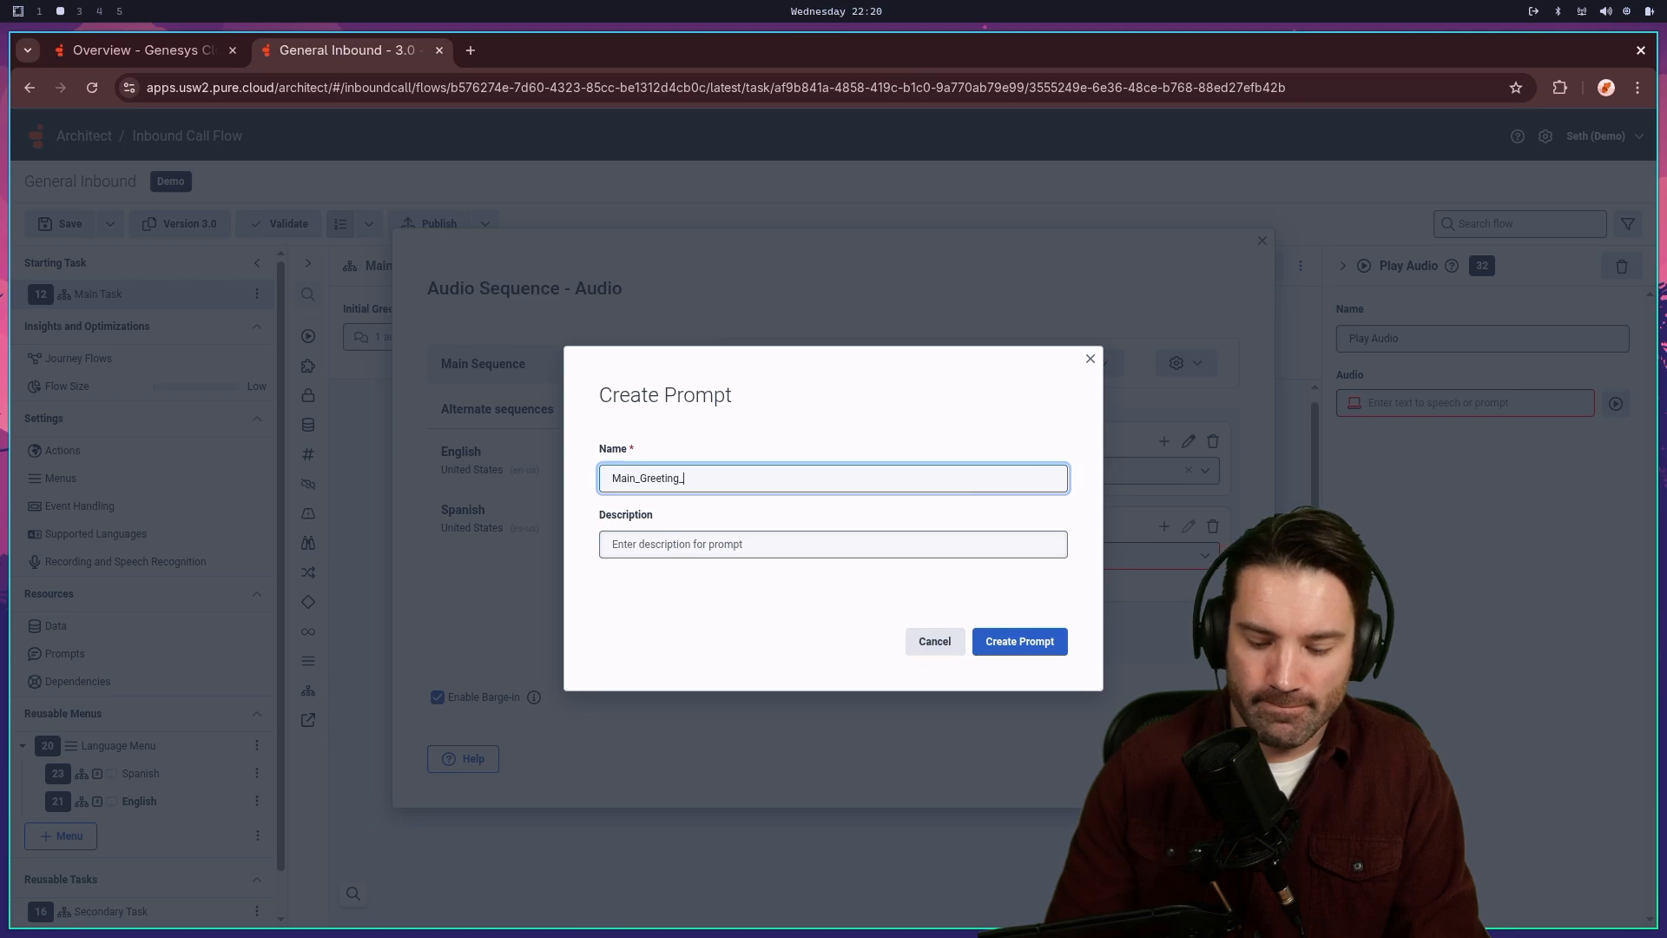
type("AfterH")
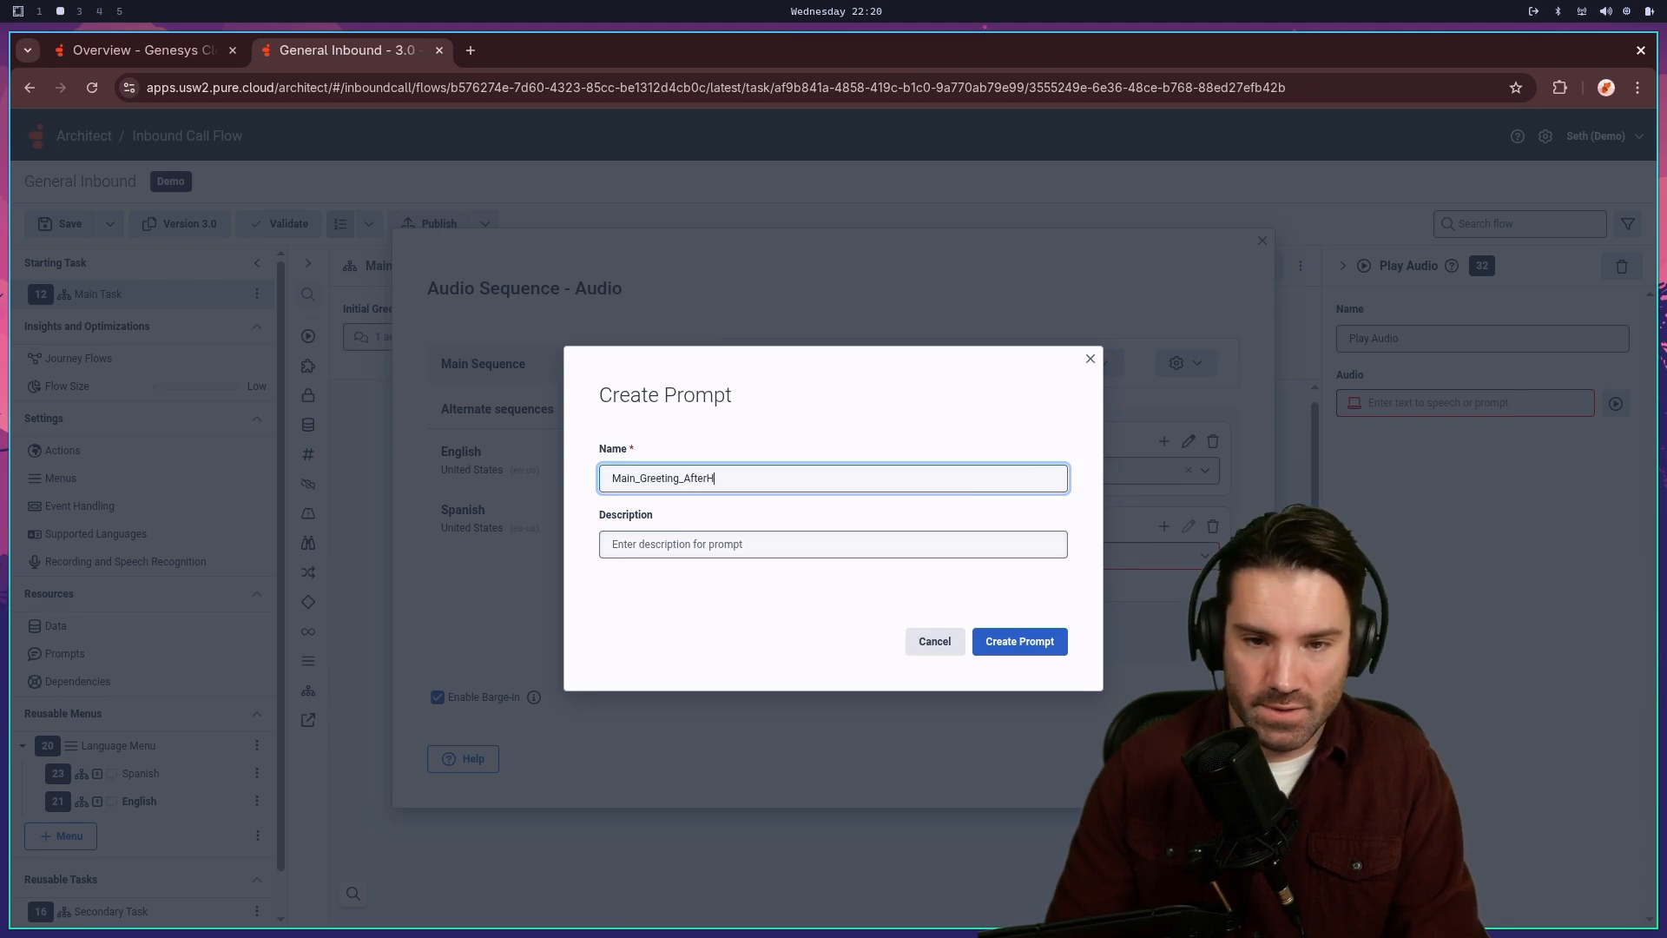
type("ours")
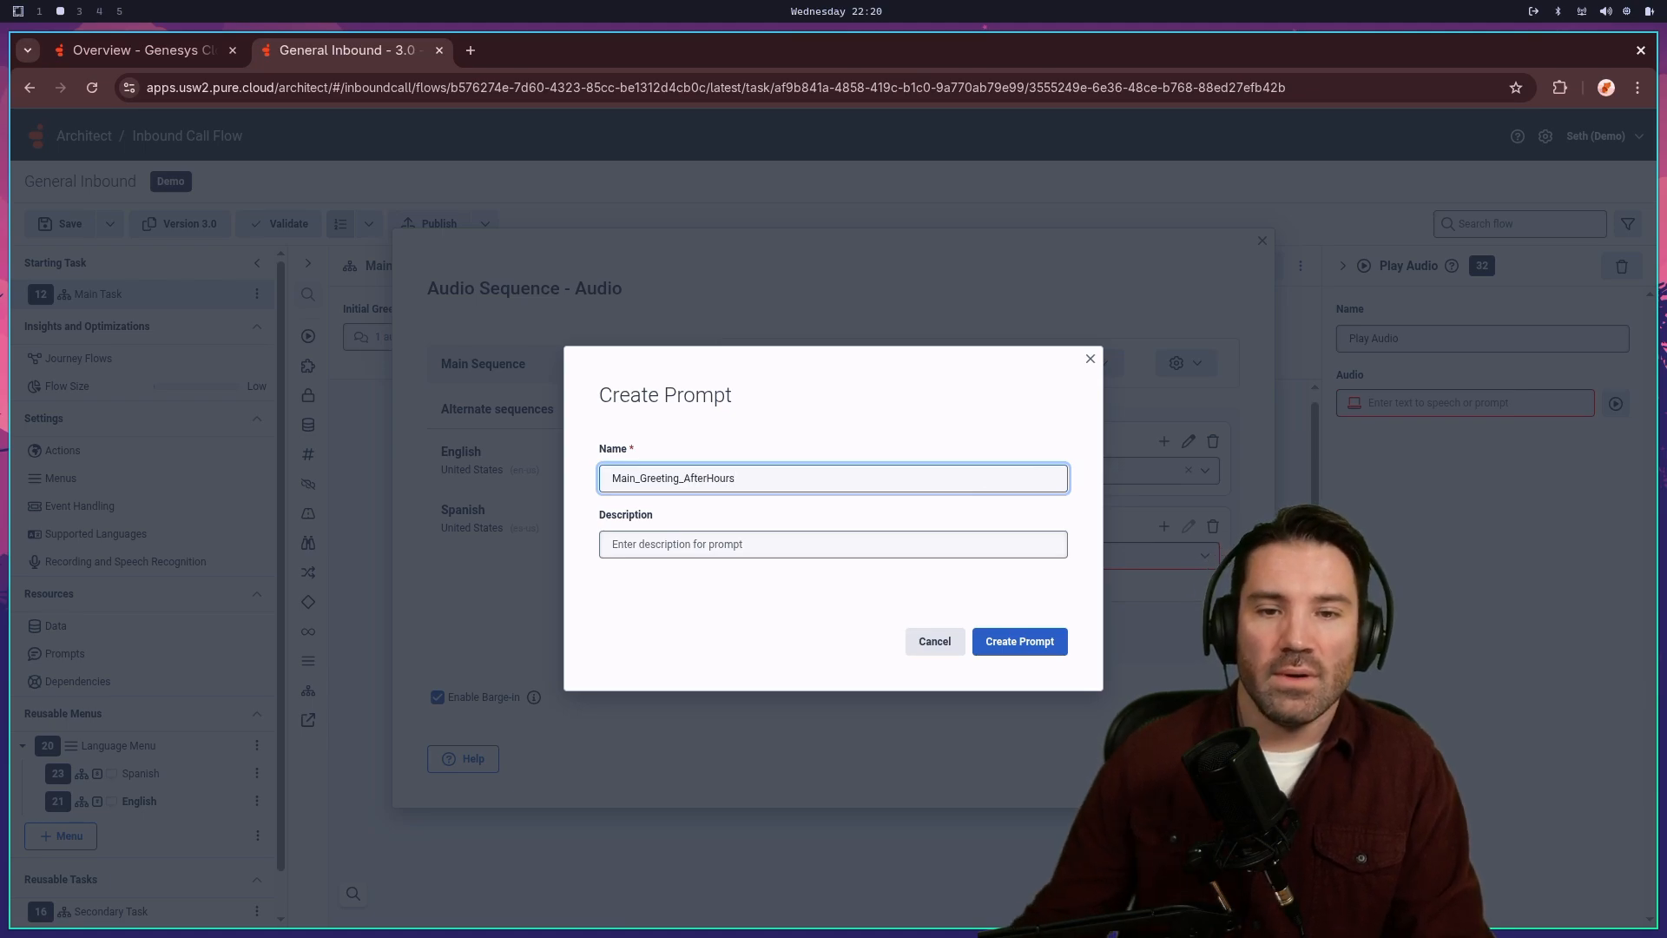
left_click(1024, 642)
left_click(929, 496)
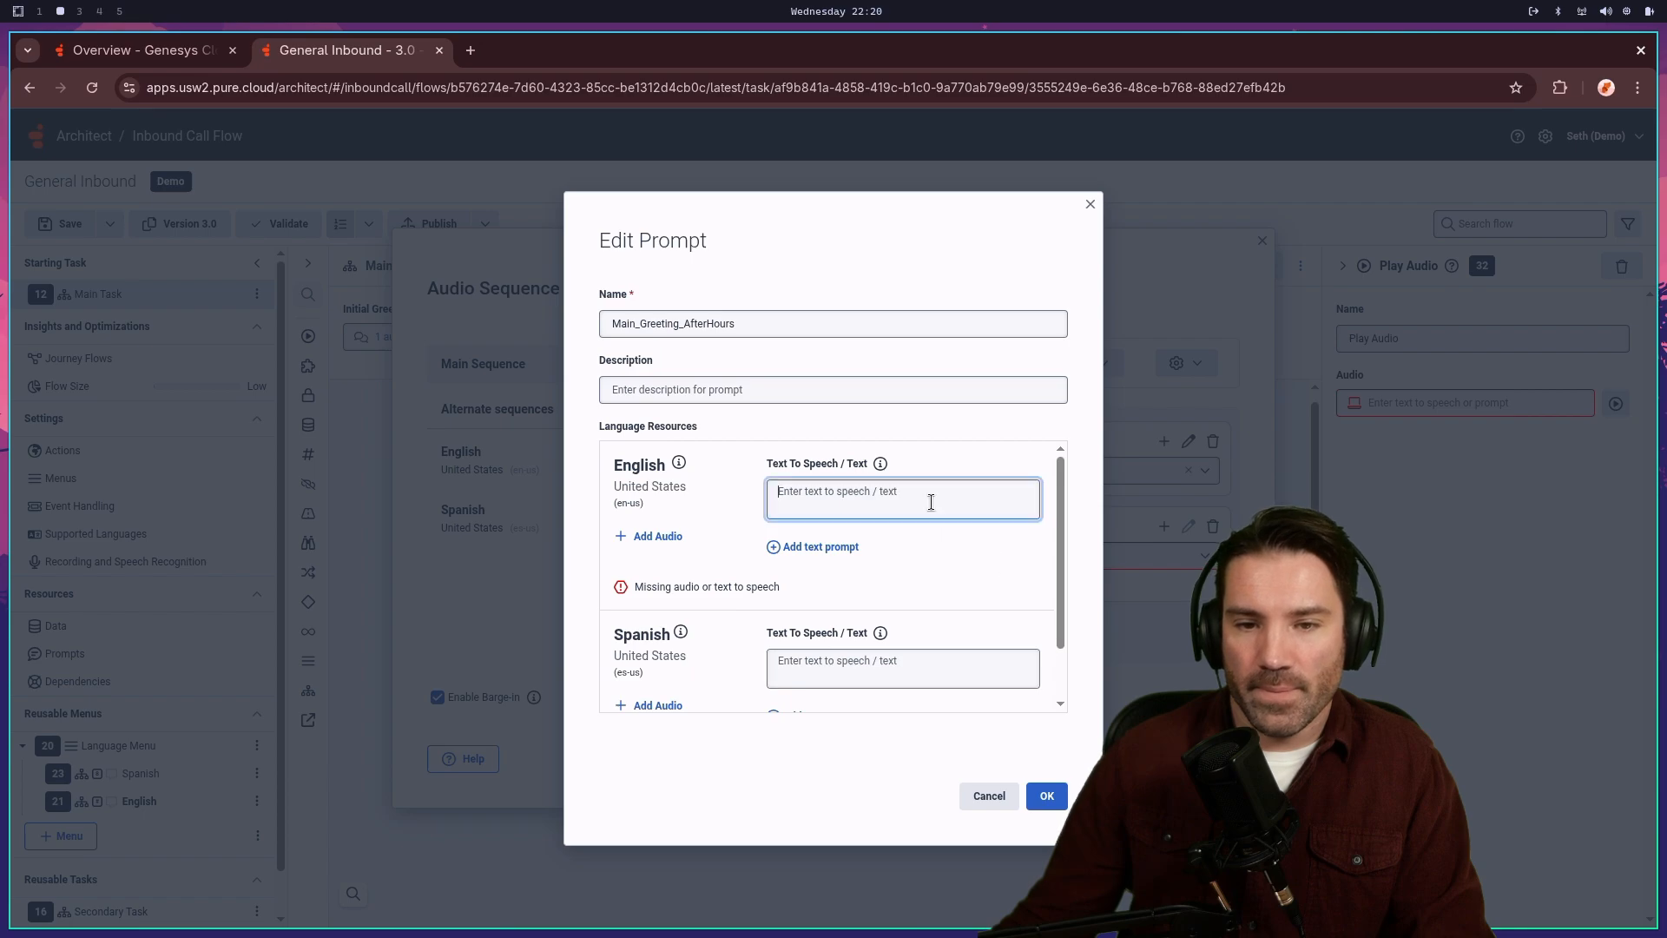
type("Thanks for calling us at night")
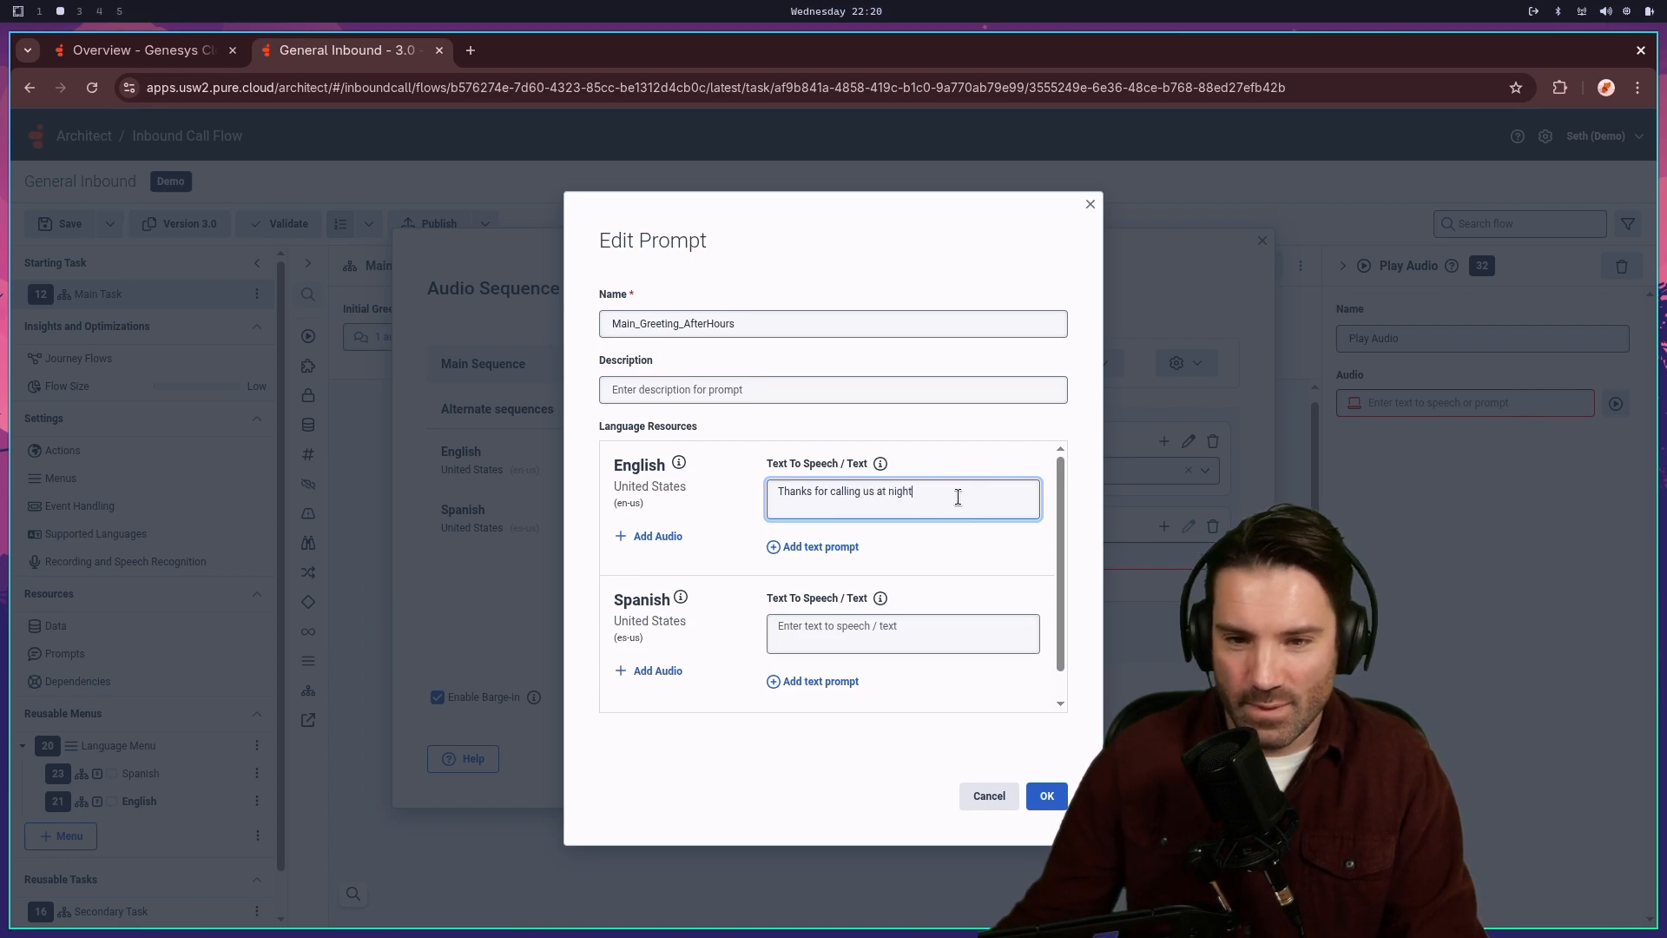
left_click(895, 634)
type("Thanks for calling us at night")
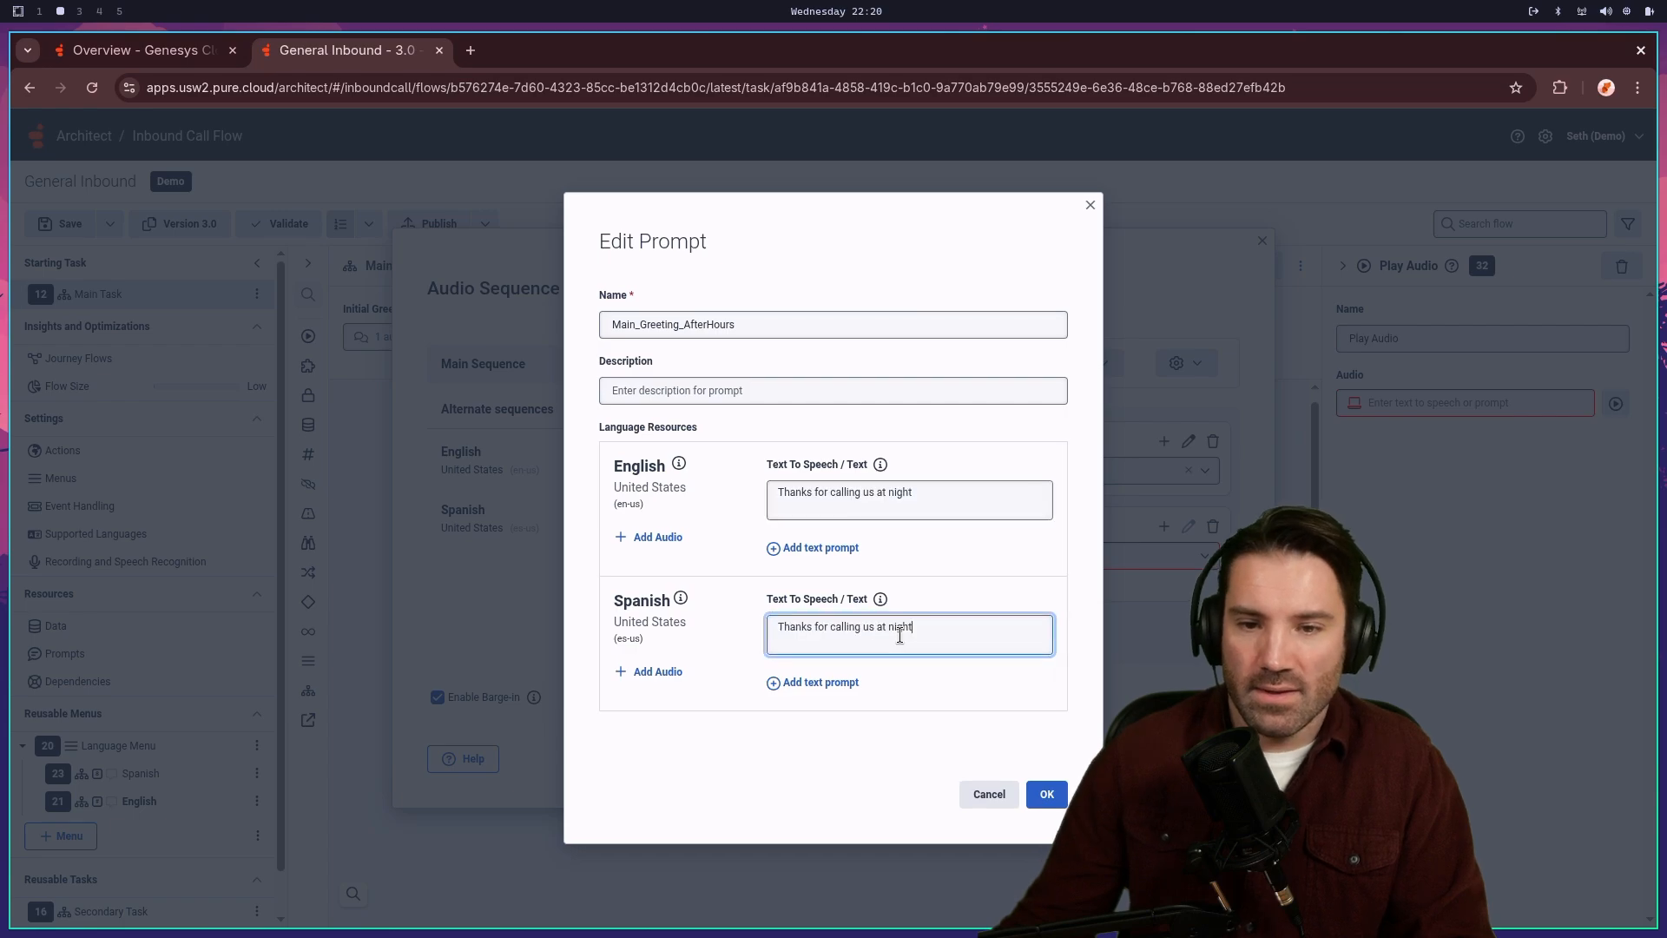
left_click(1055, 793)
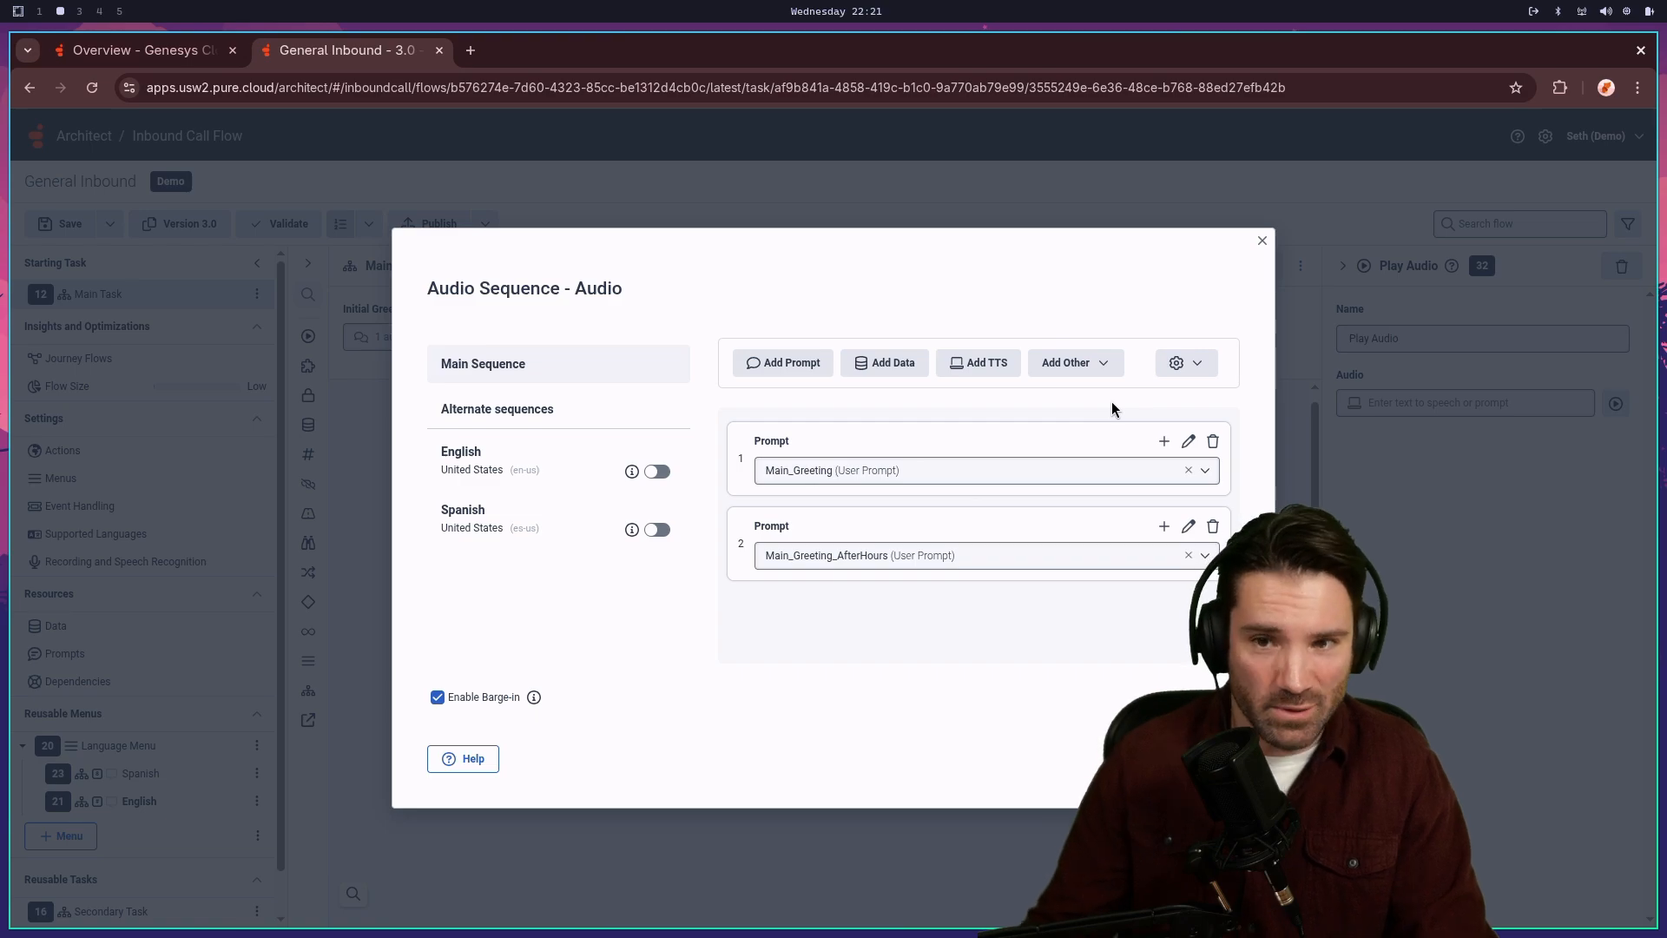
- Delete both prompt items from the Play Audio sequence
left_click(1212, 527)
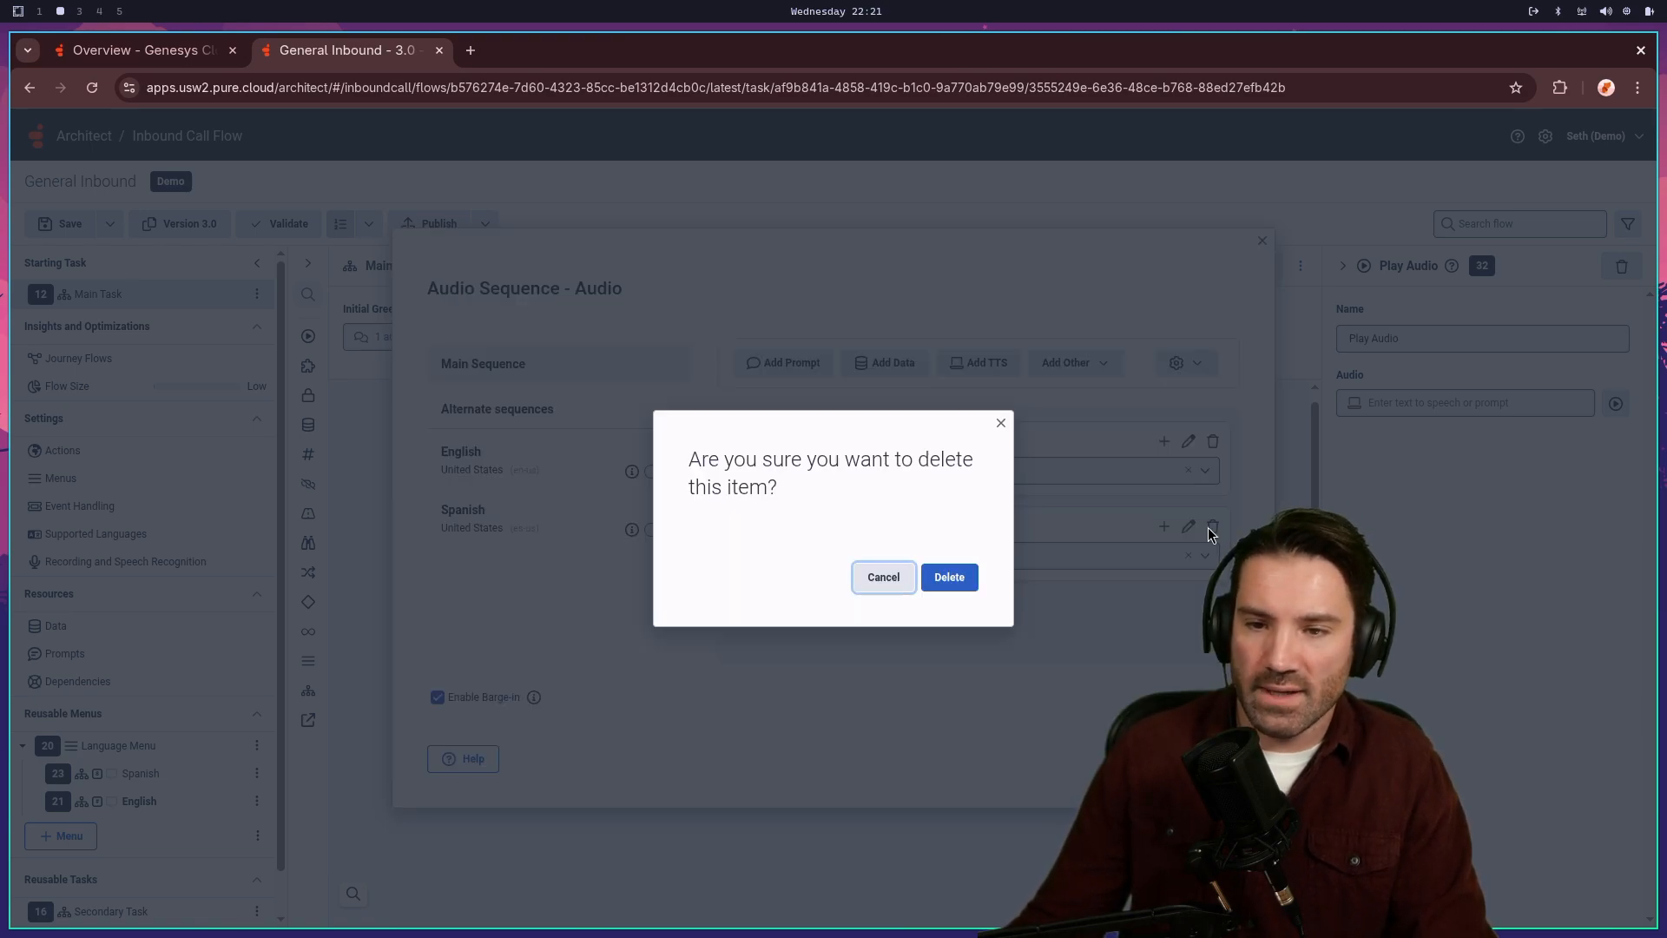
left_click(948, 576)
left_click(1213, 440)
left_click(948, 583)
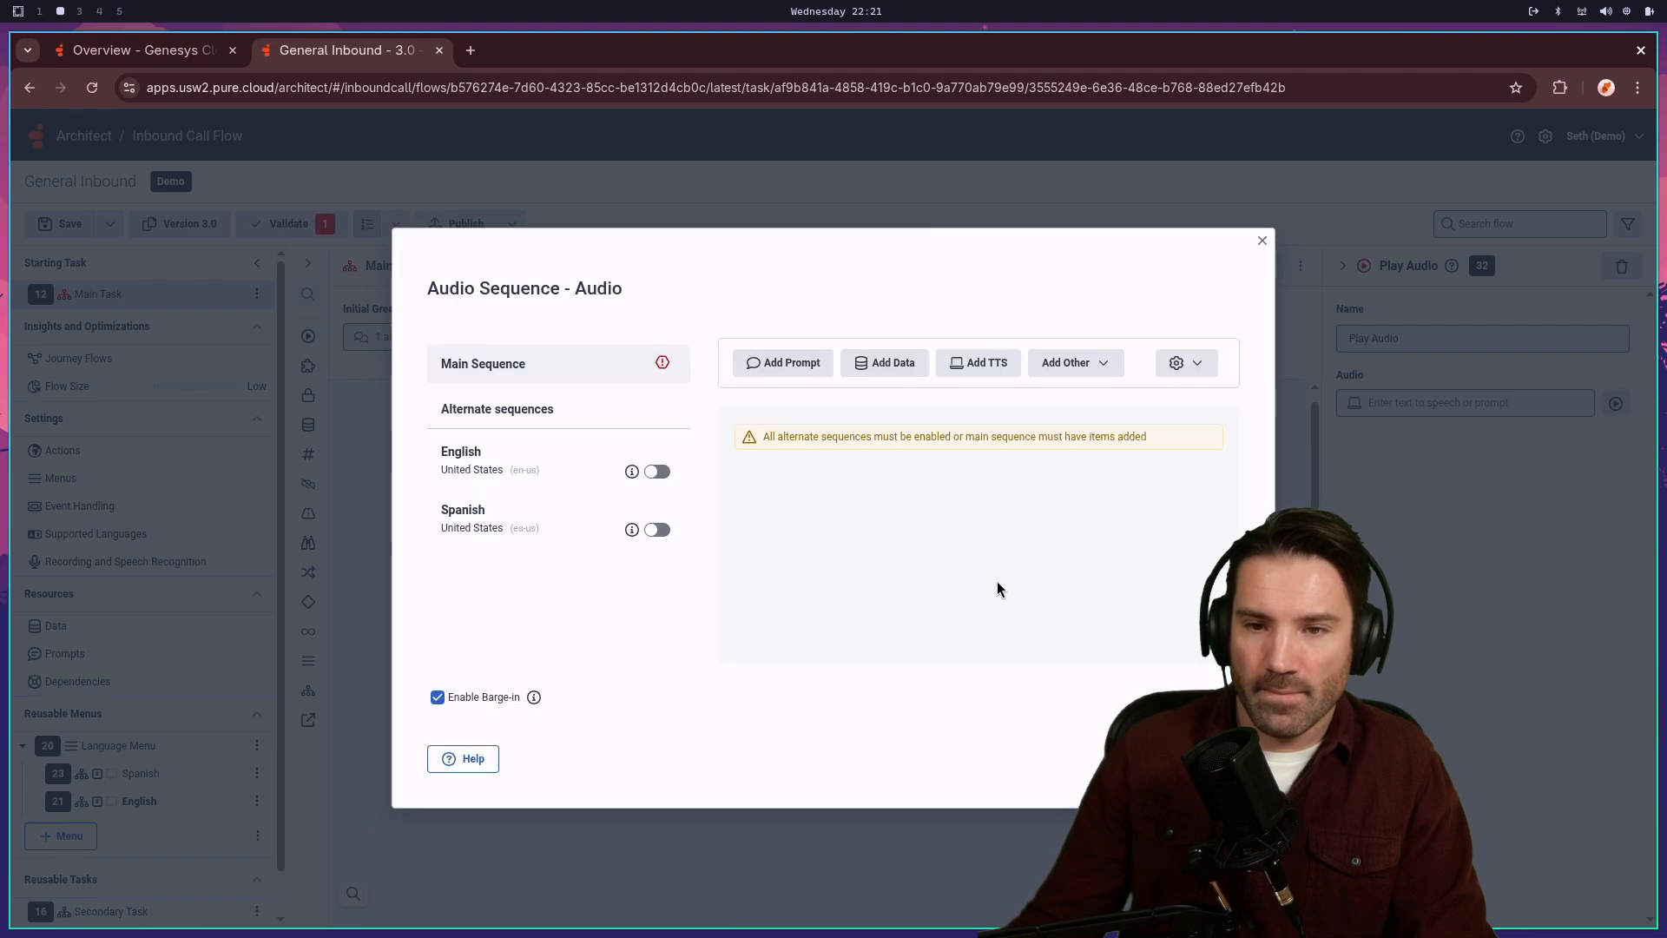
- Add an expression item to the sequence and open it in the full editor
left_click(1118, 365)
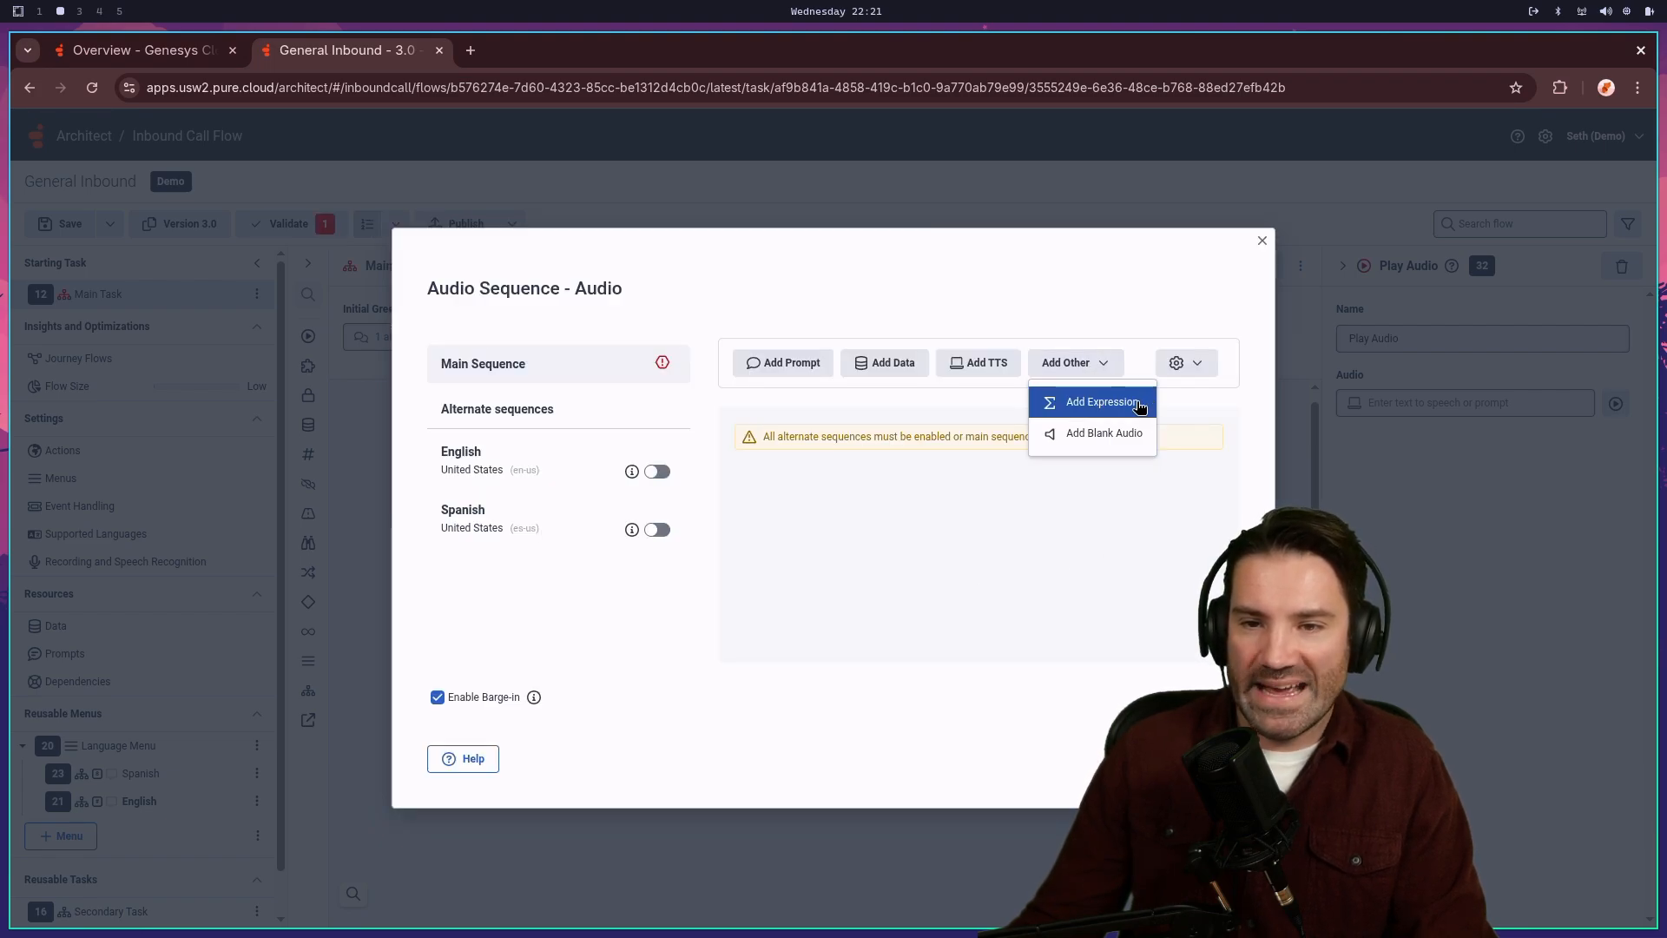
left_click(1095, 401)
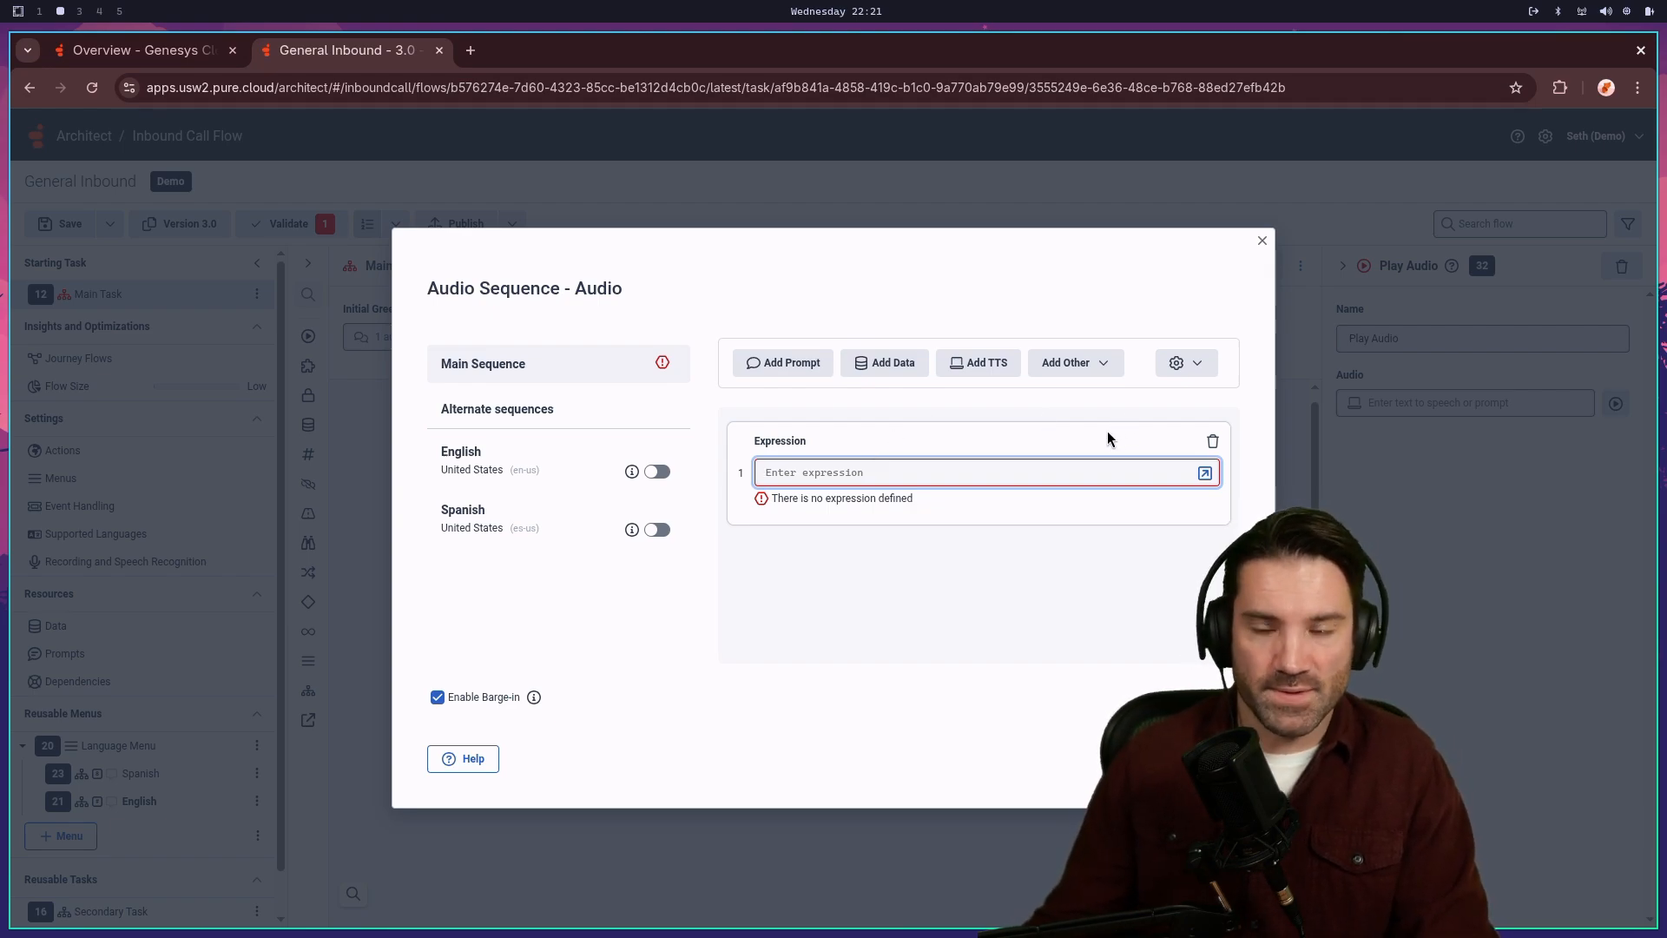
left_click(1207, 475)
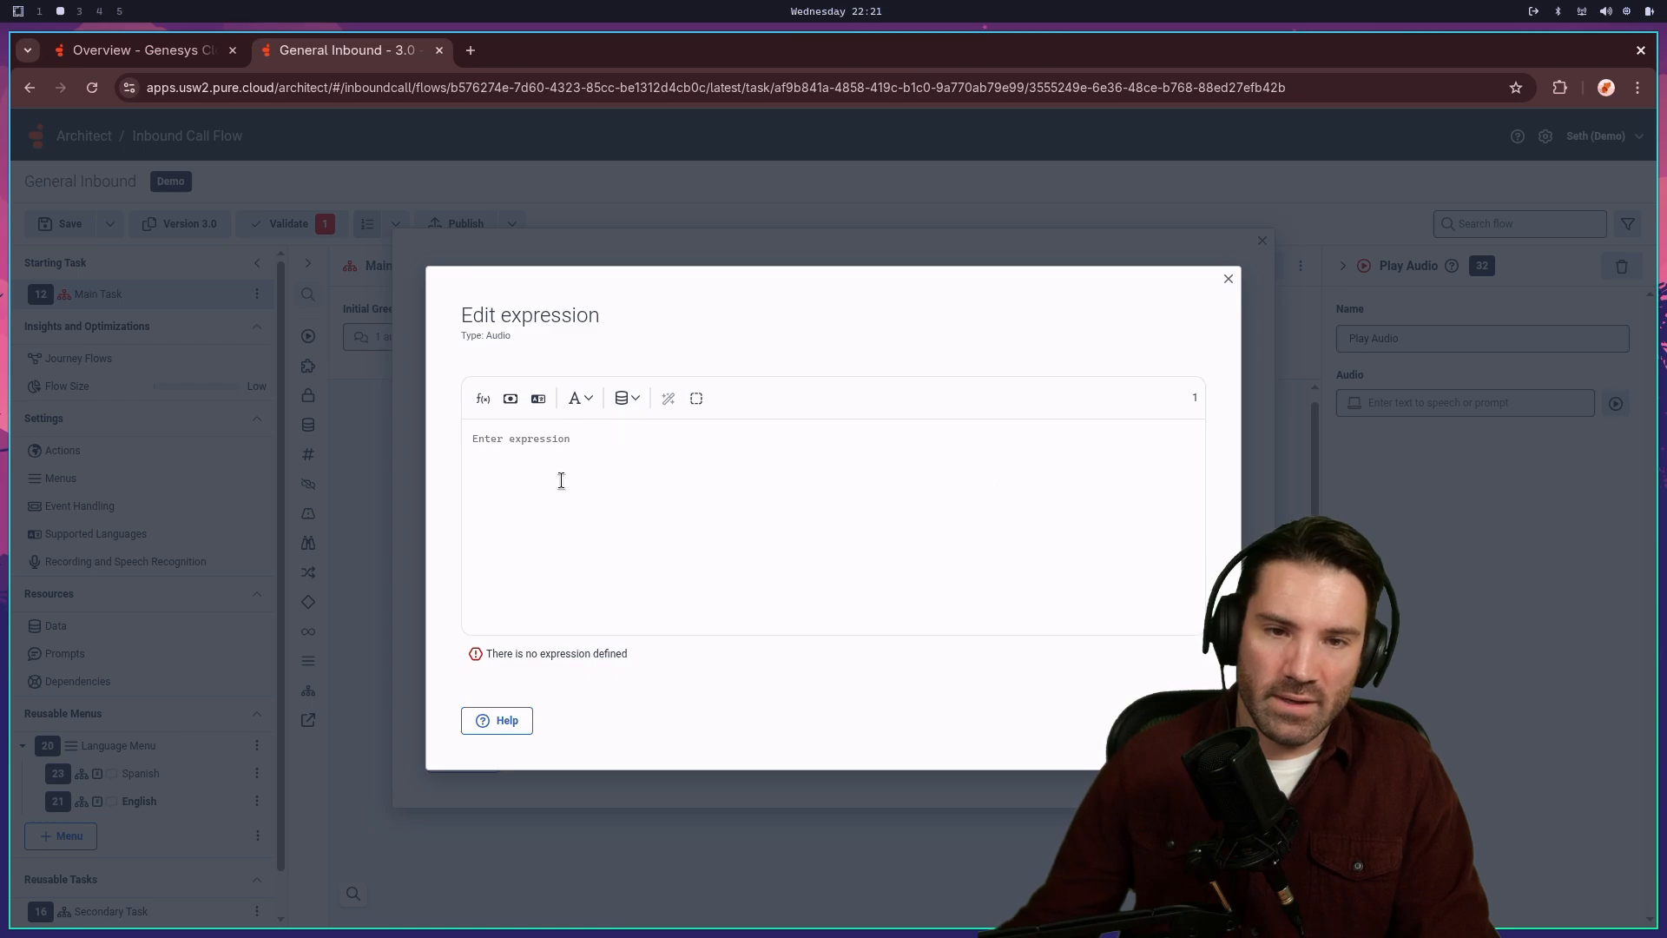
- Look up the If function in the expression help and expand its Audio If example
left_click(483, 398)
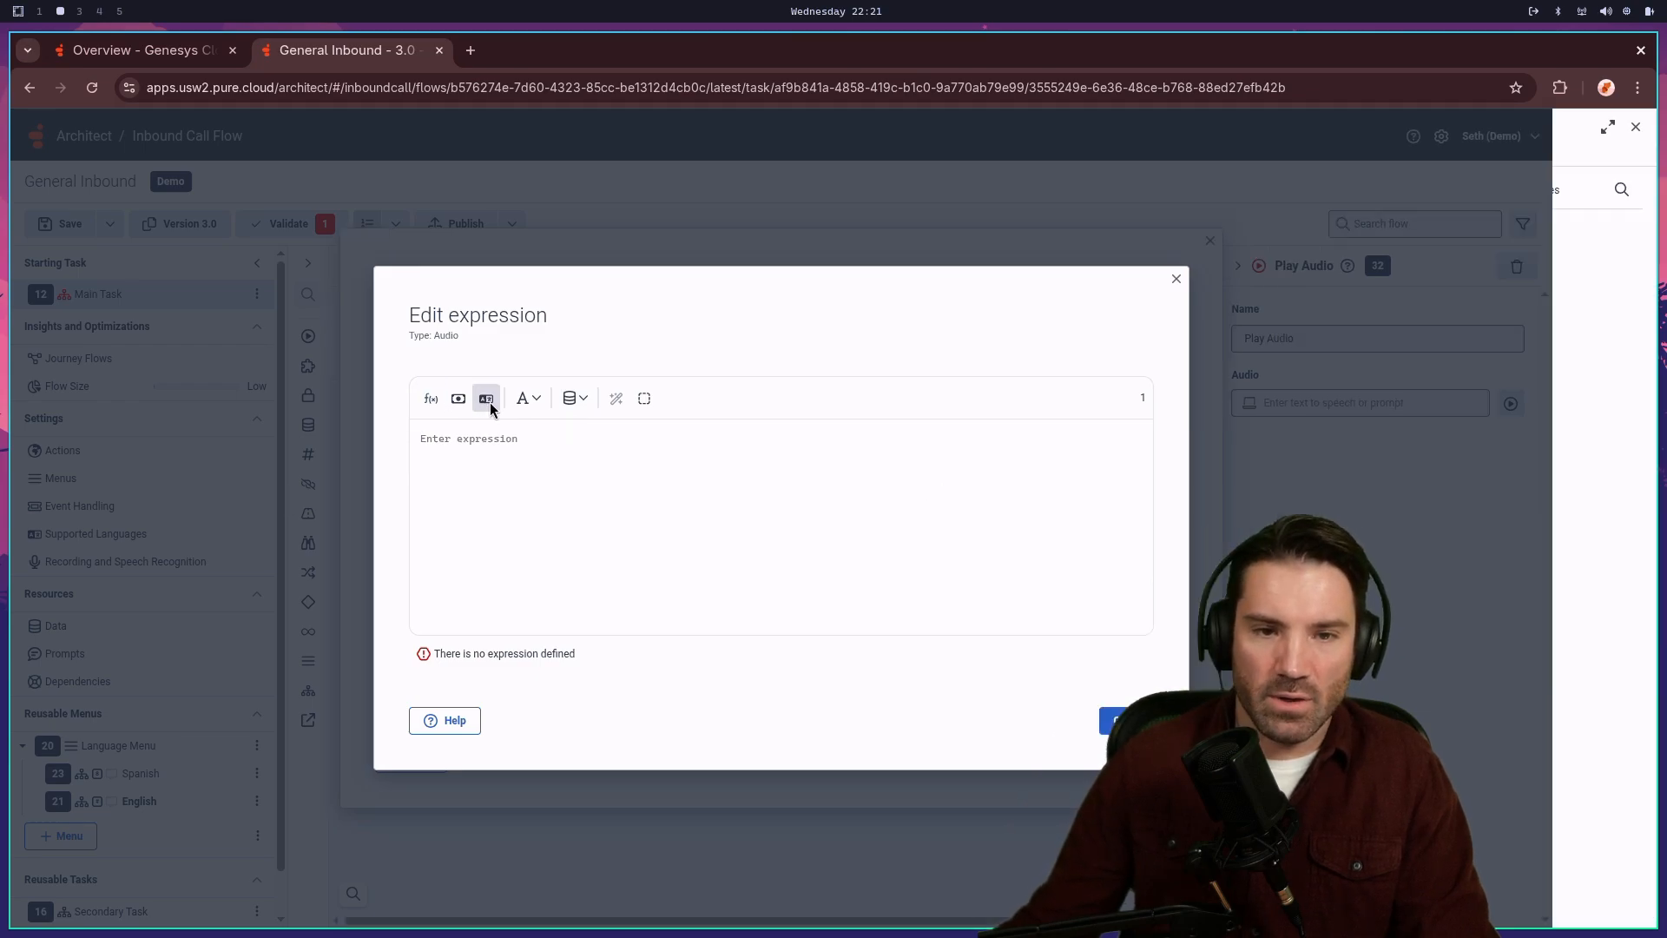
left_click(1394, 239)
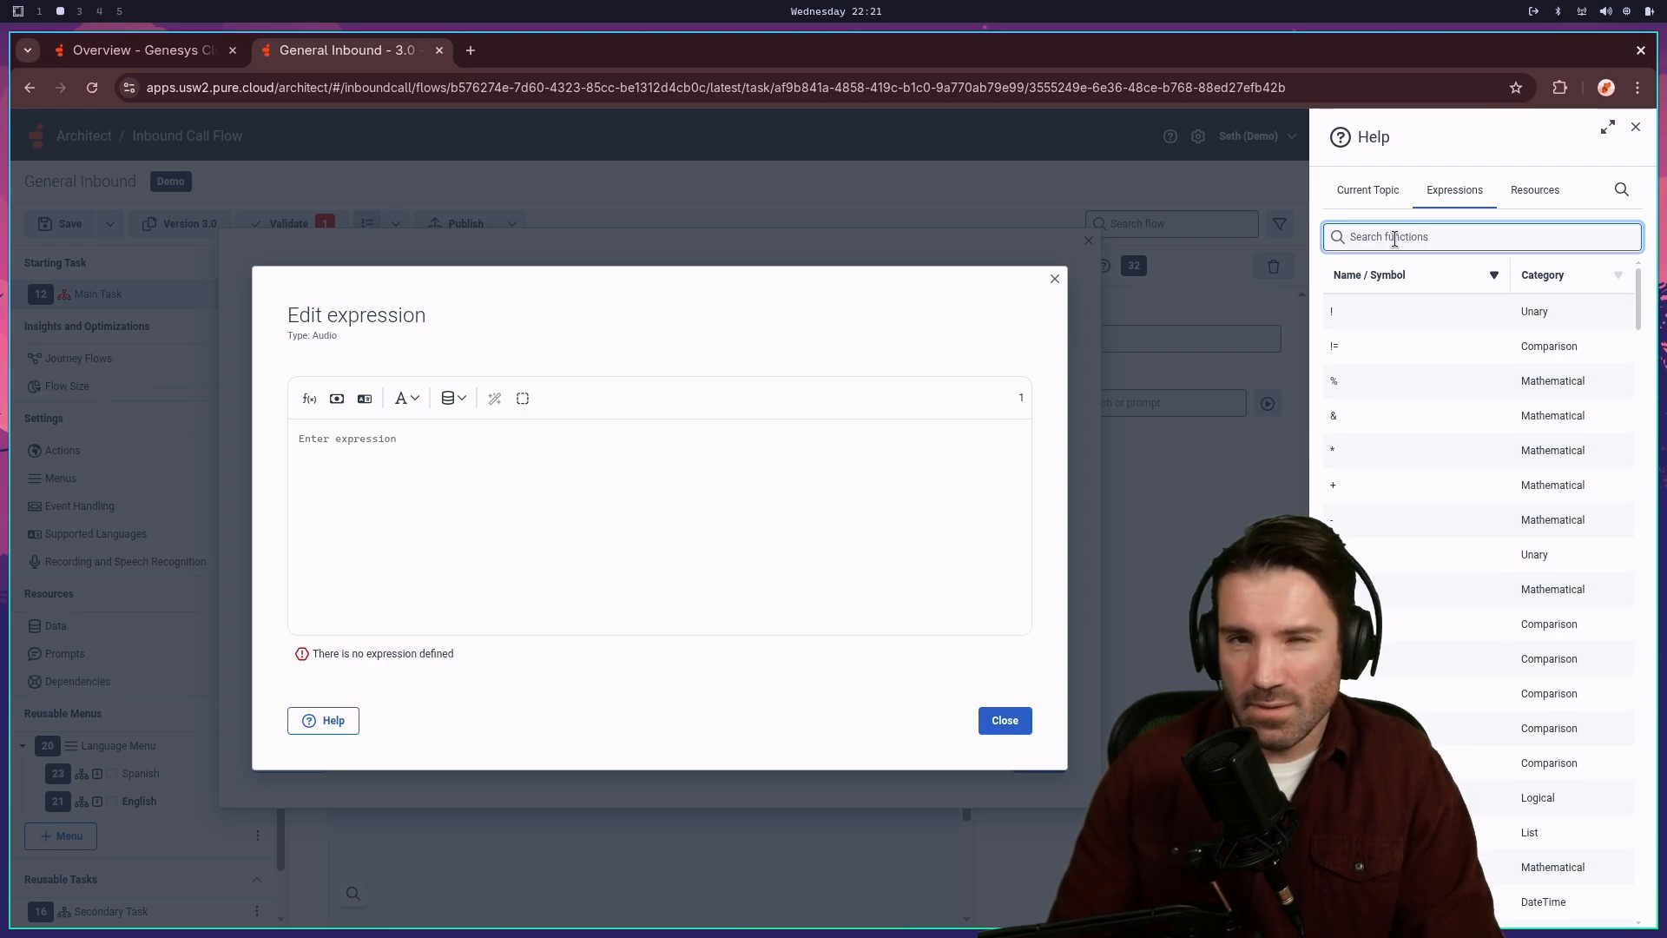
type("If")
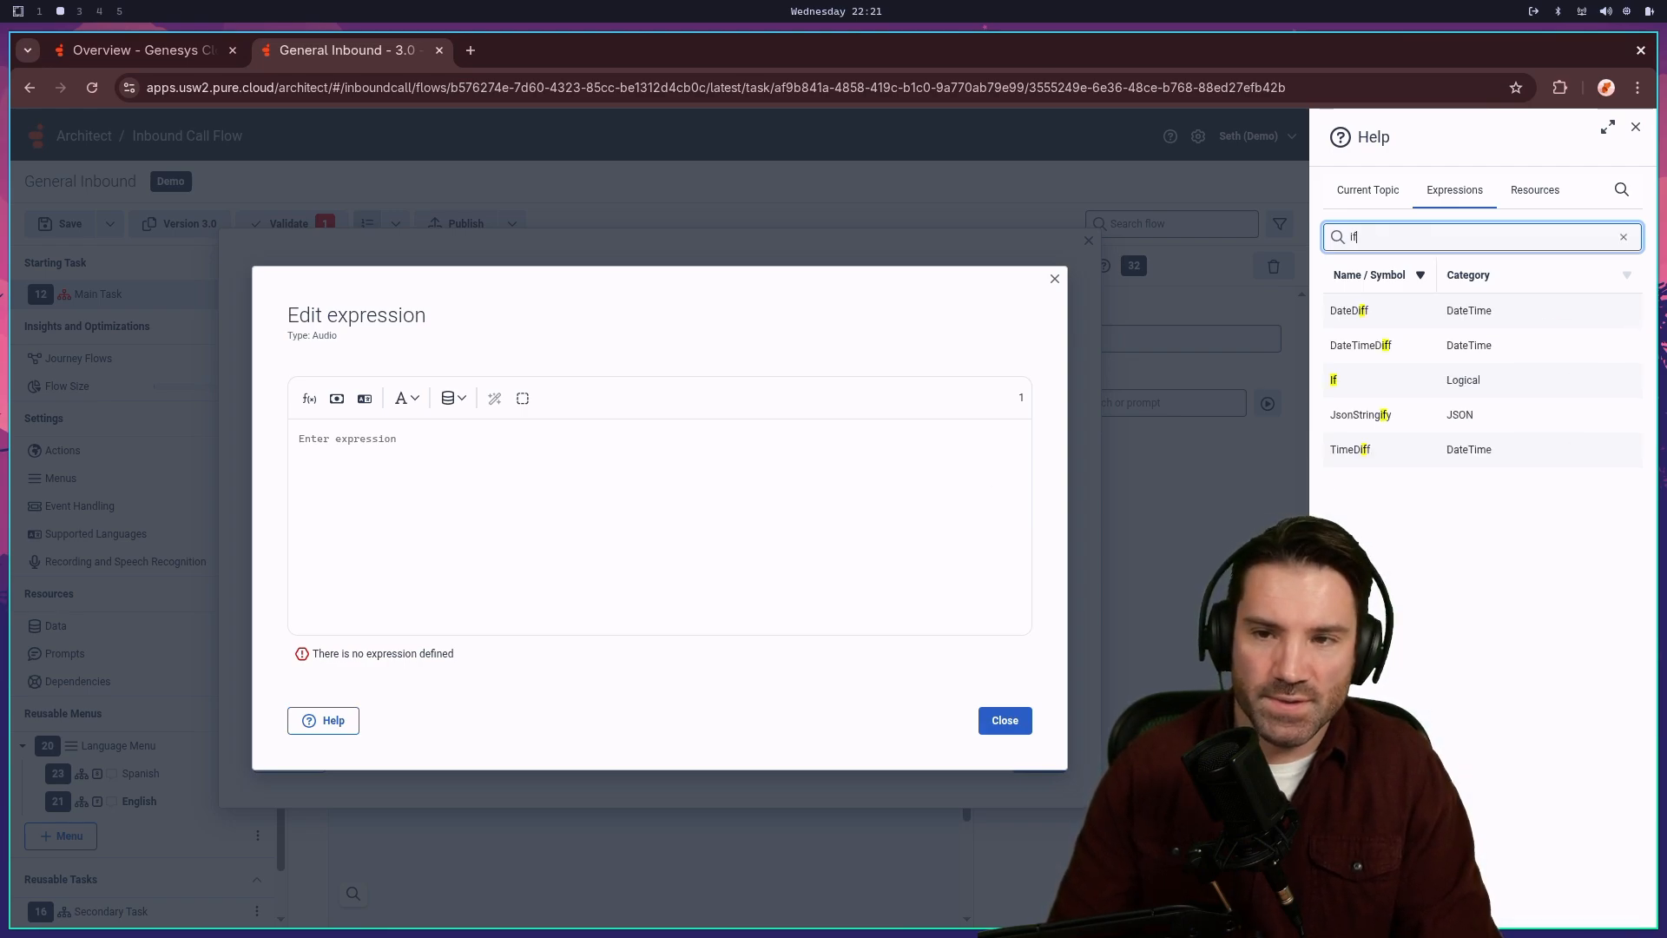
left_click(1335, 387)
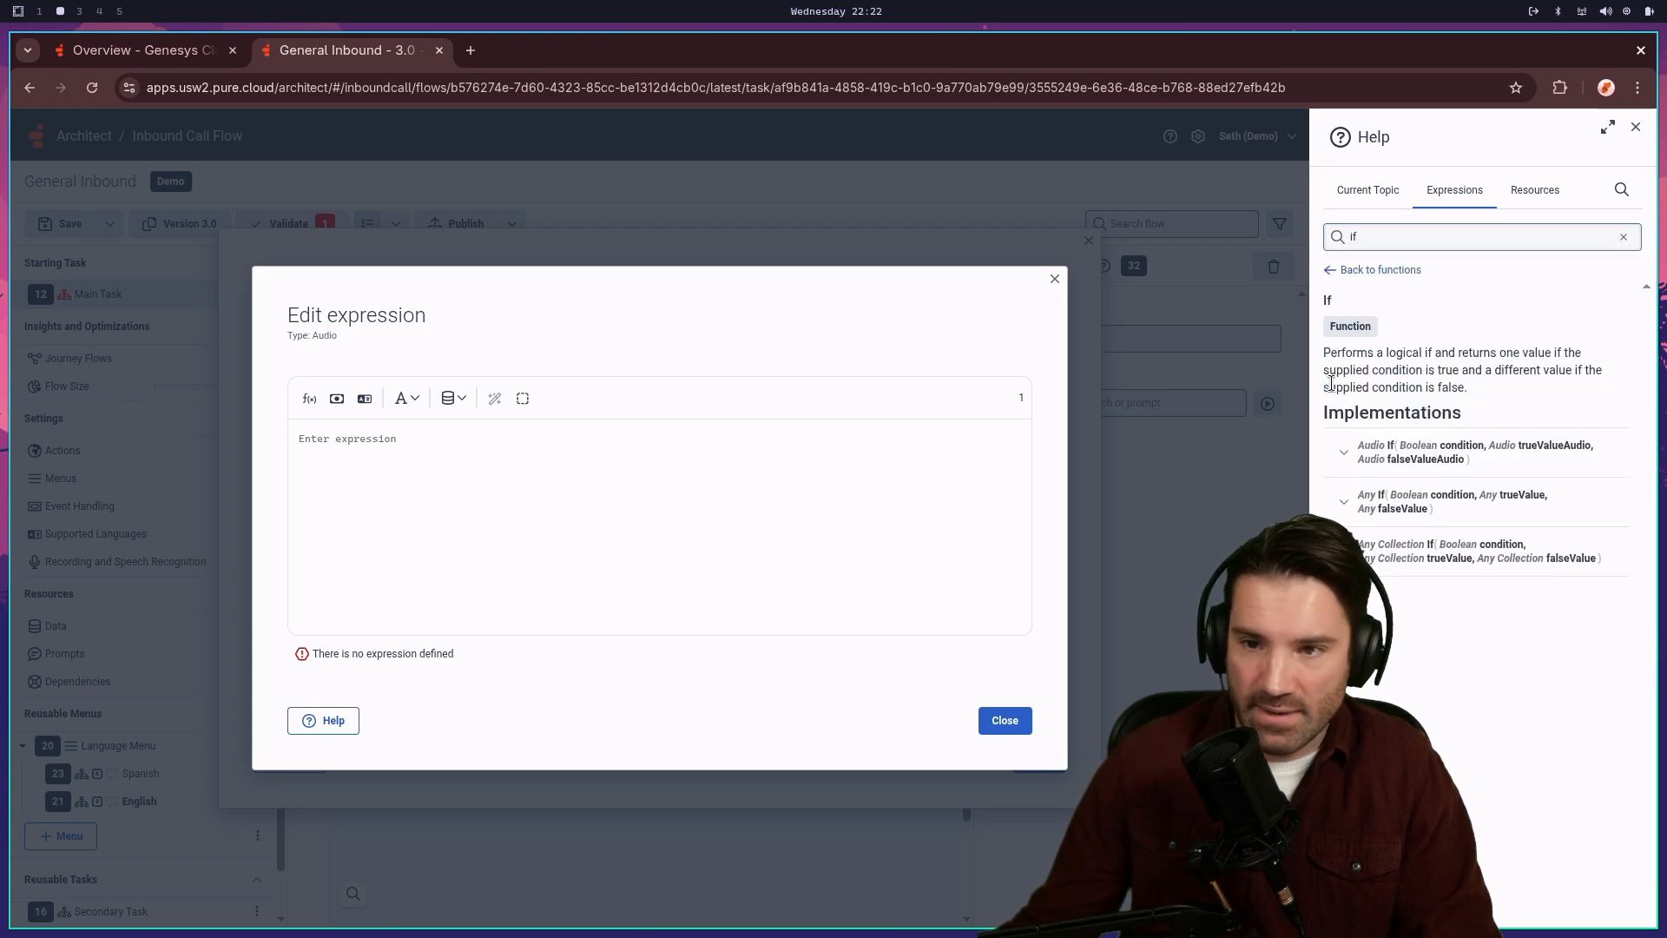
left_click(1382, 452)
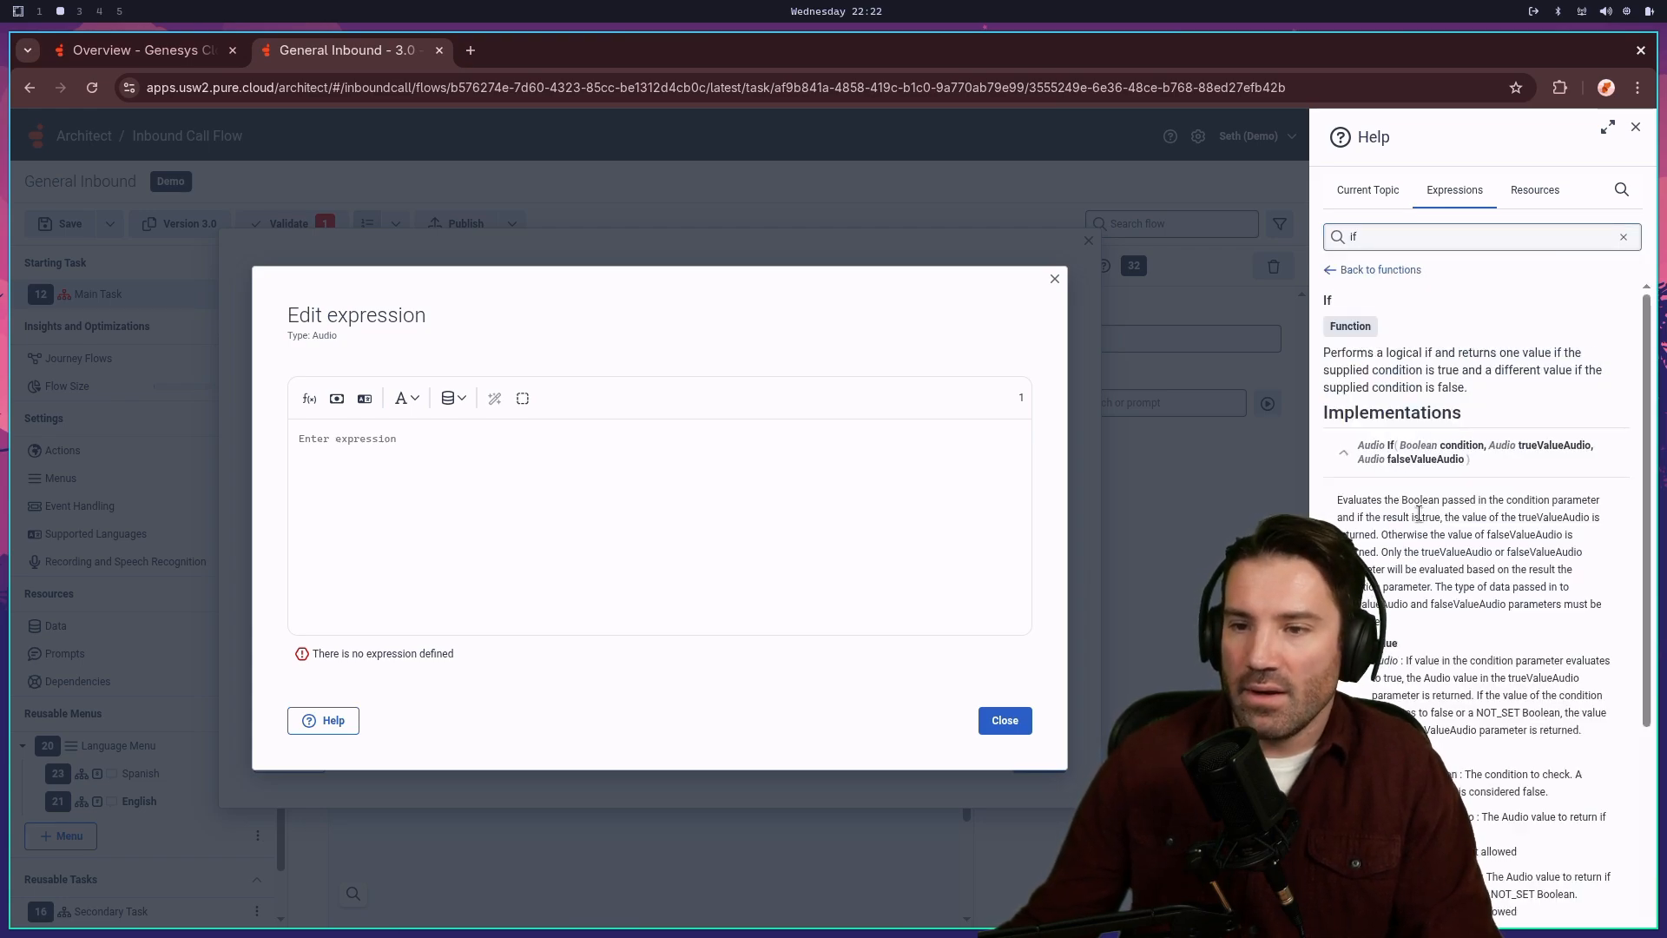
scroll(1561, 787, "down", 5)
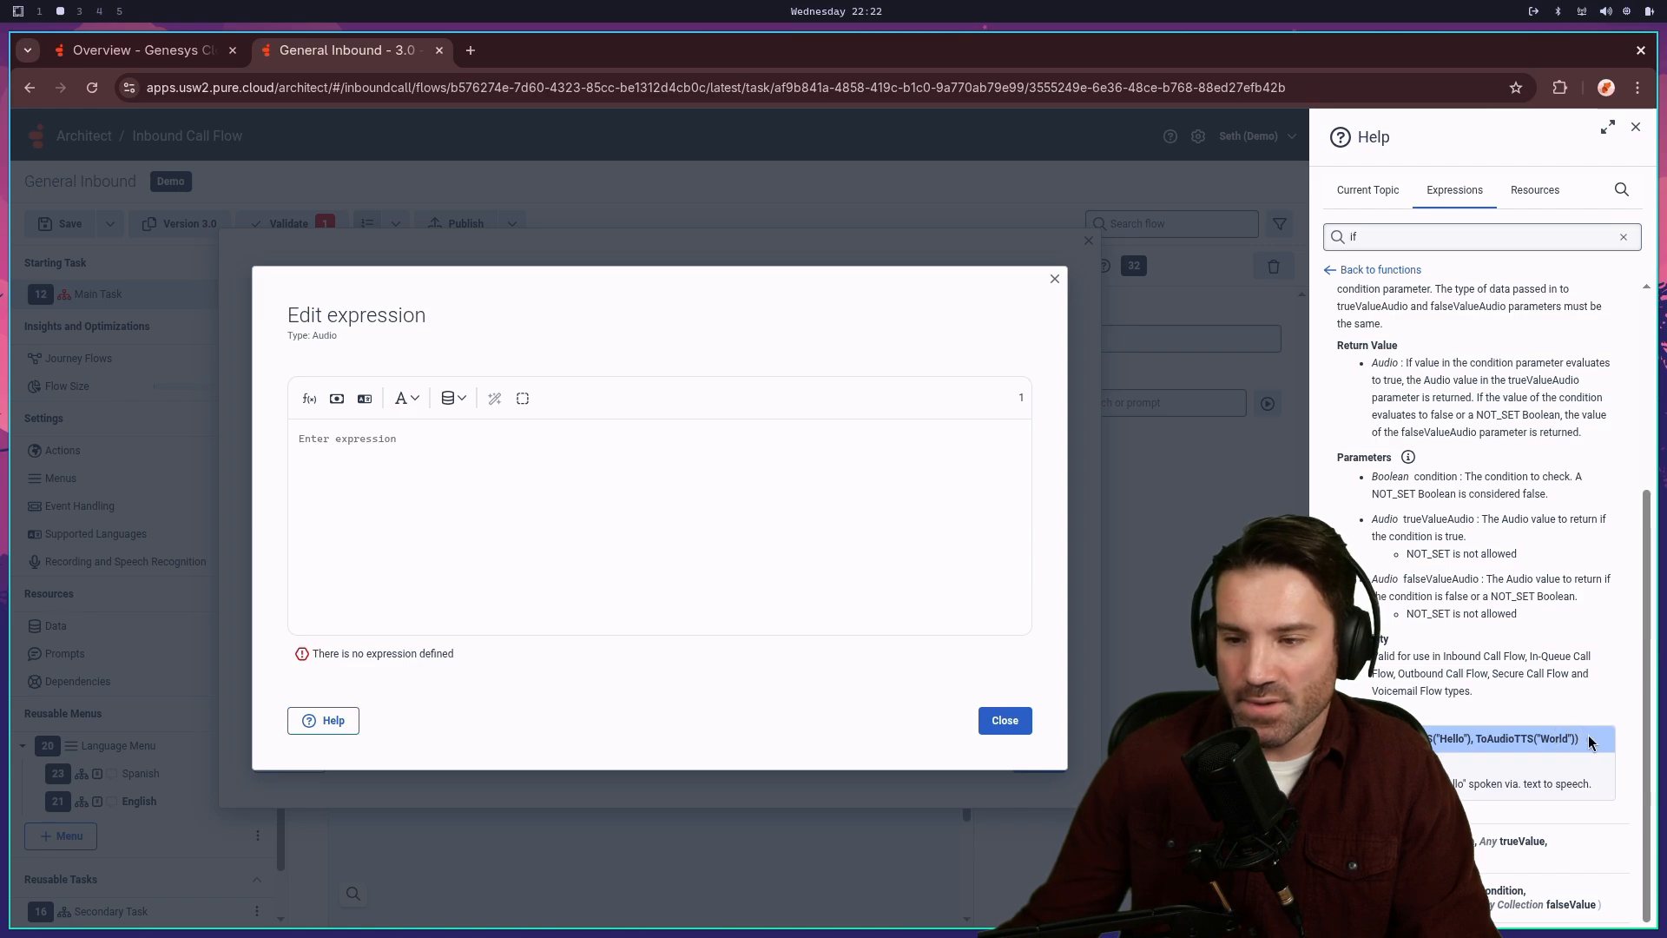
- Paste the example If expression and replace its 5>3 condition with Task.AfterHours
left_click_drag(1589, 741, 1431, 740)
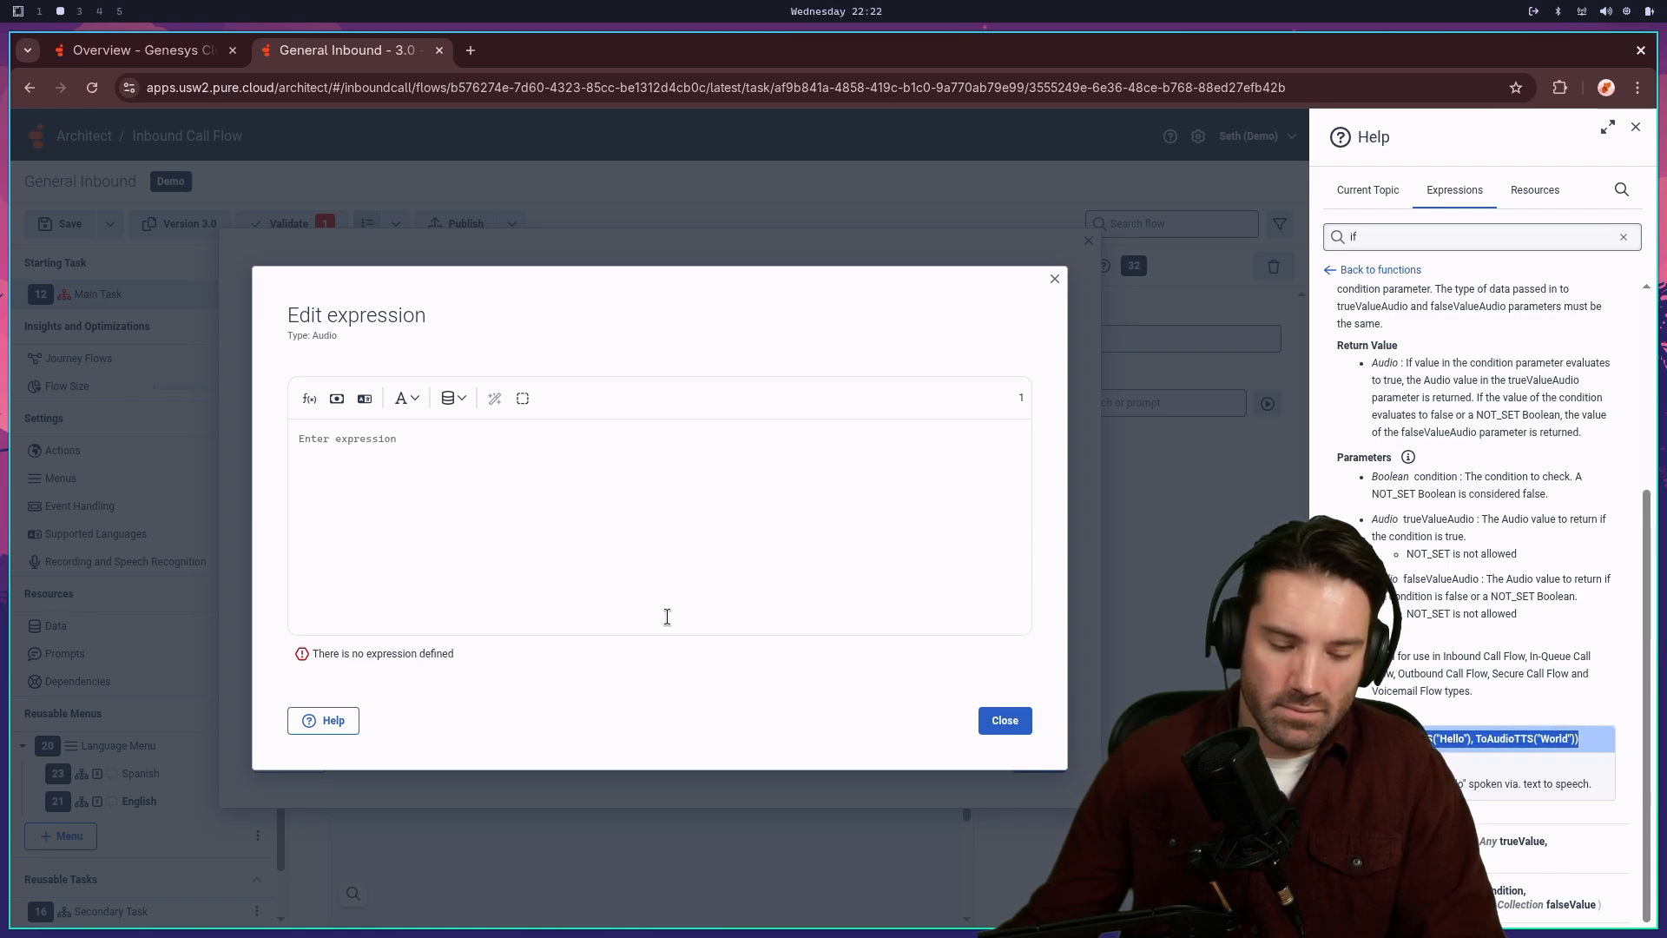
left_click(522, 547)
type("If(5>3, ToAudioTTS(\"Hello\"), ToAudioTTS(\"World\"))")
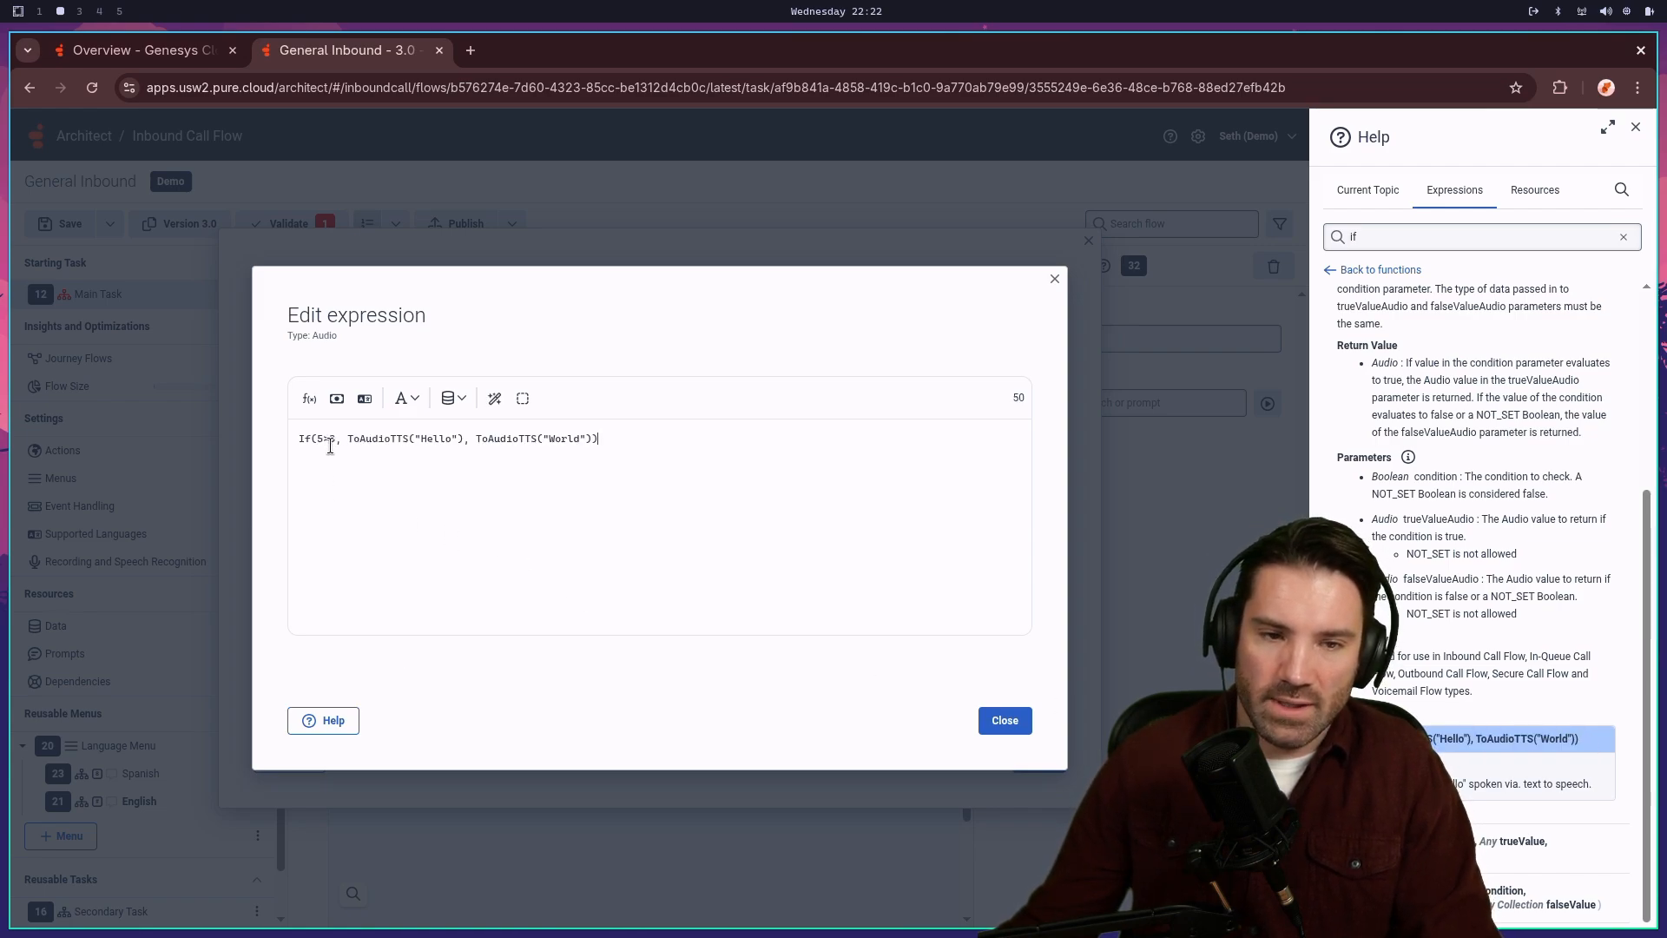
left_click_drag(321, 436, 334, 435)
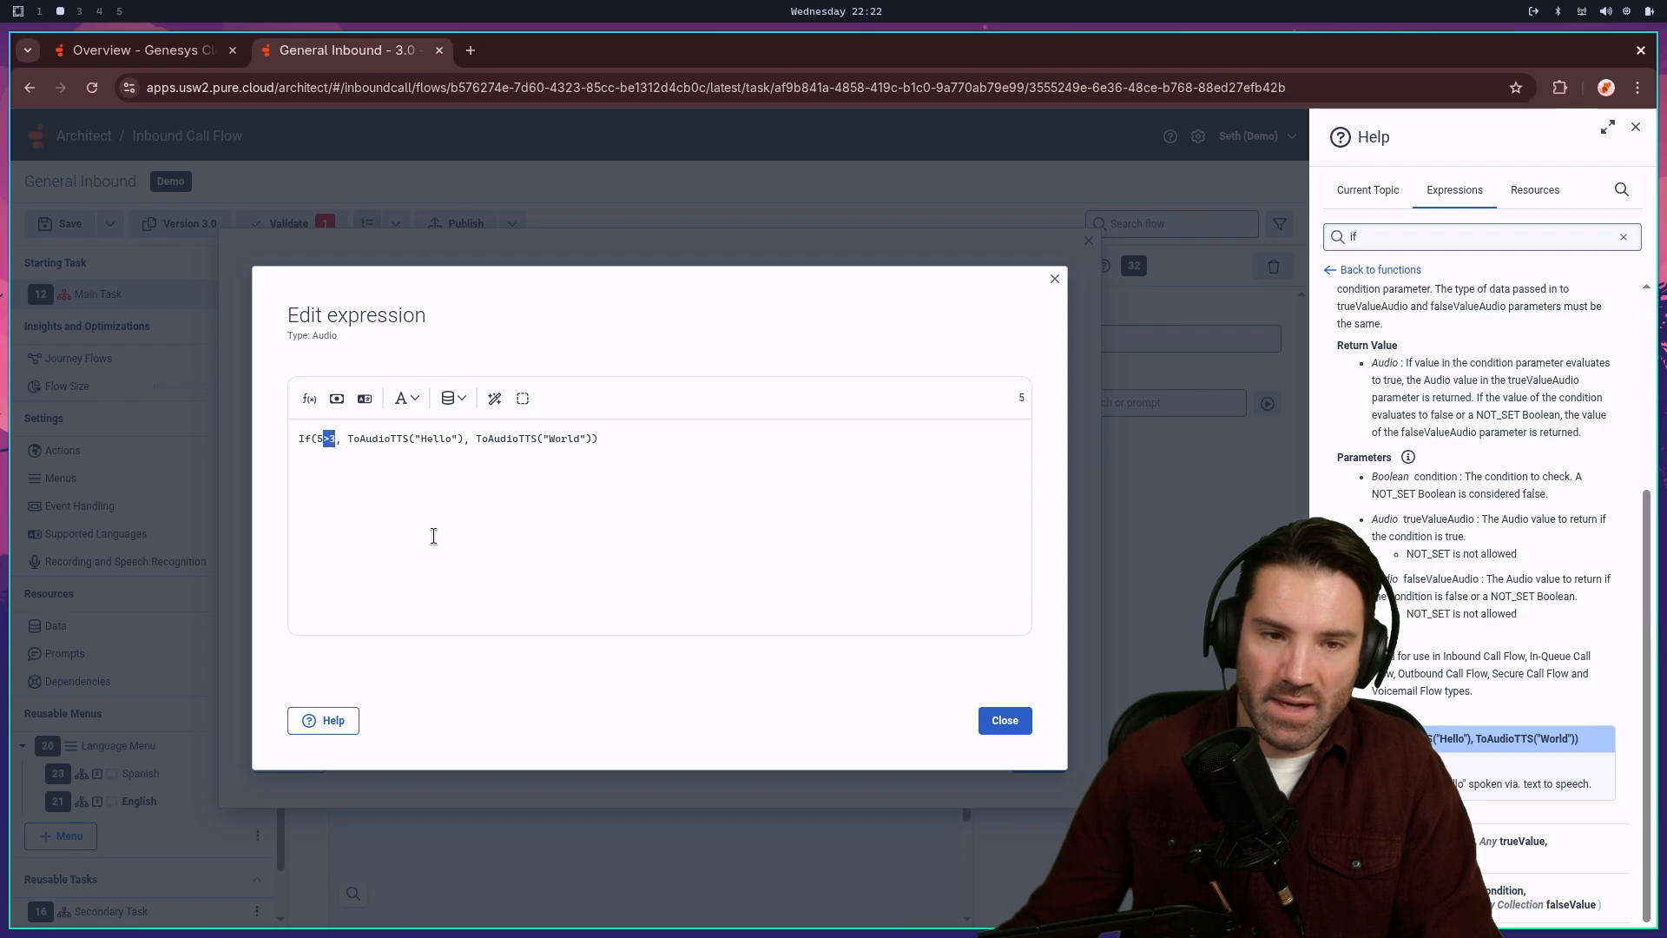
key("BackSpace")
key("BackSpace")
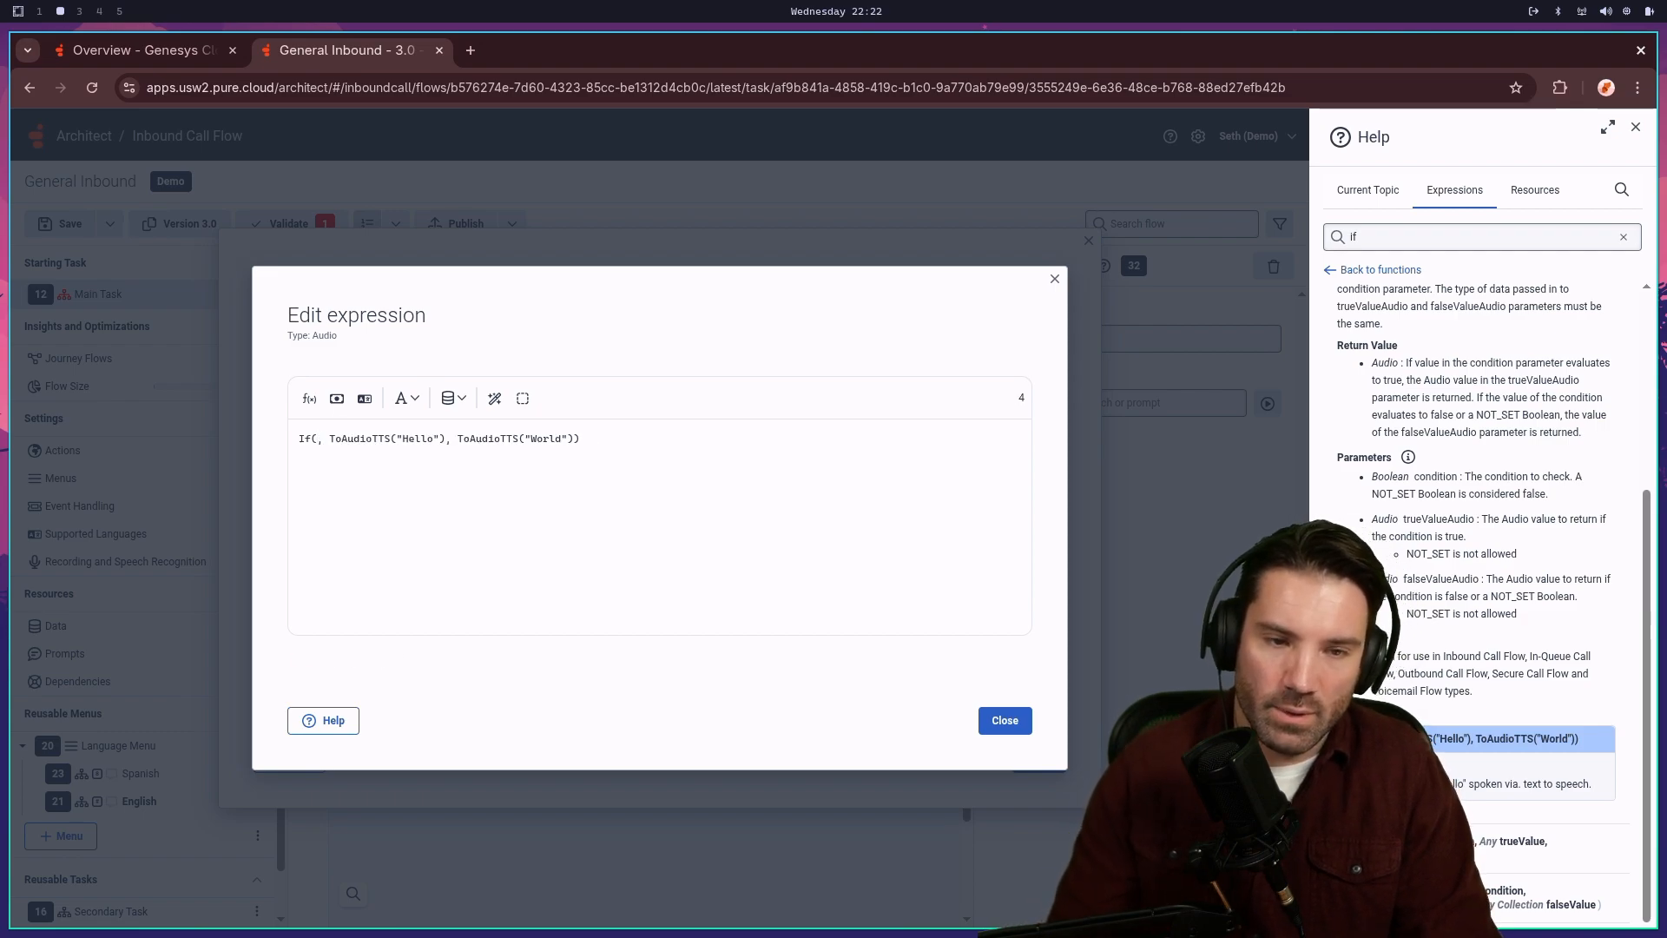
type("task.")
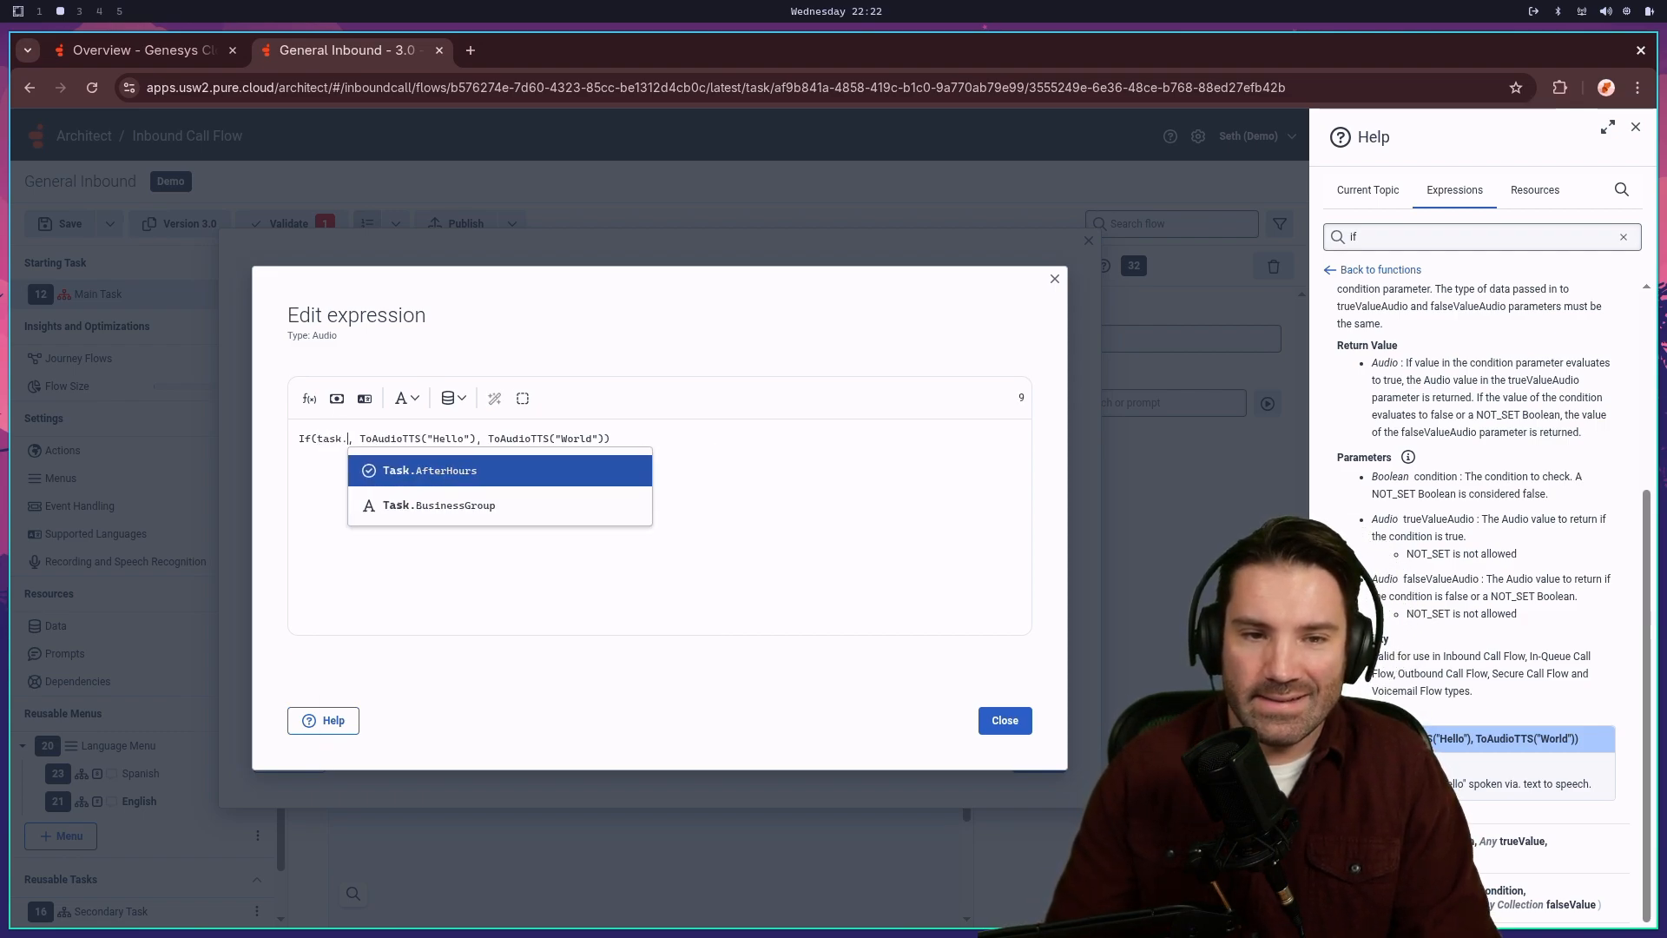
left_click(430, 467)
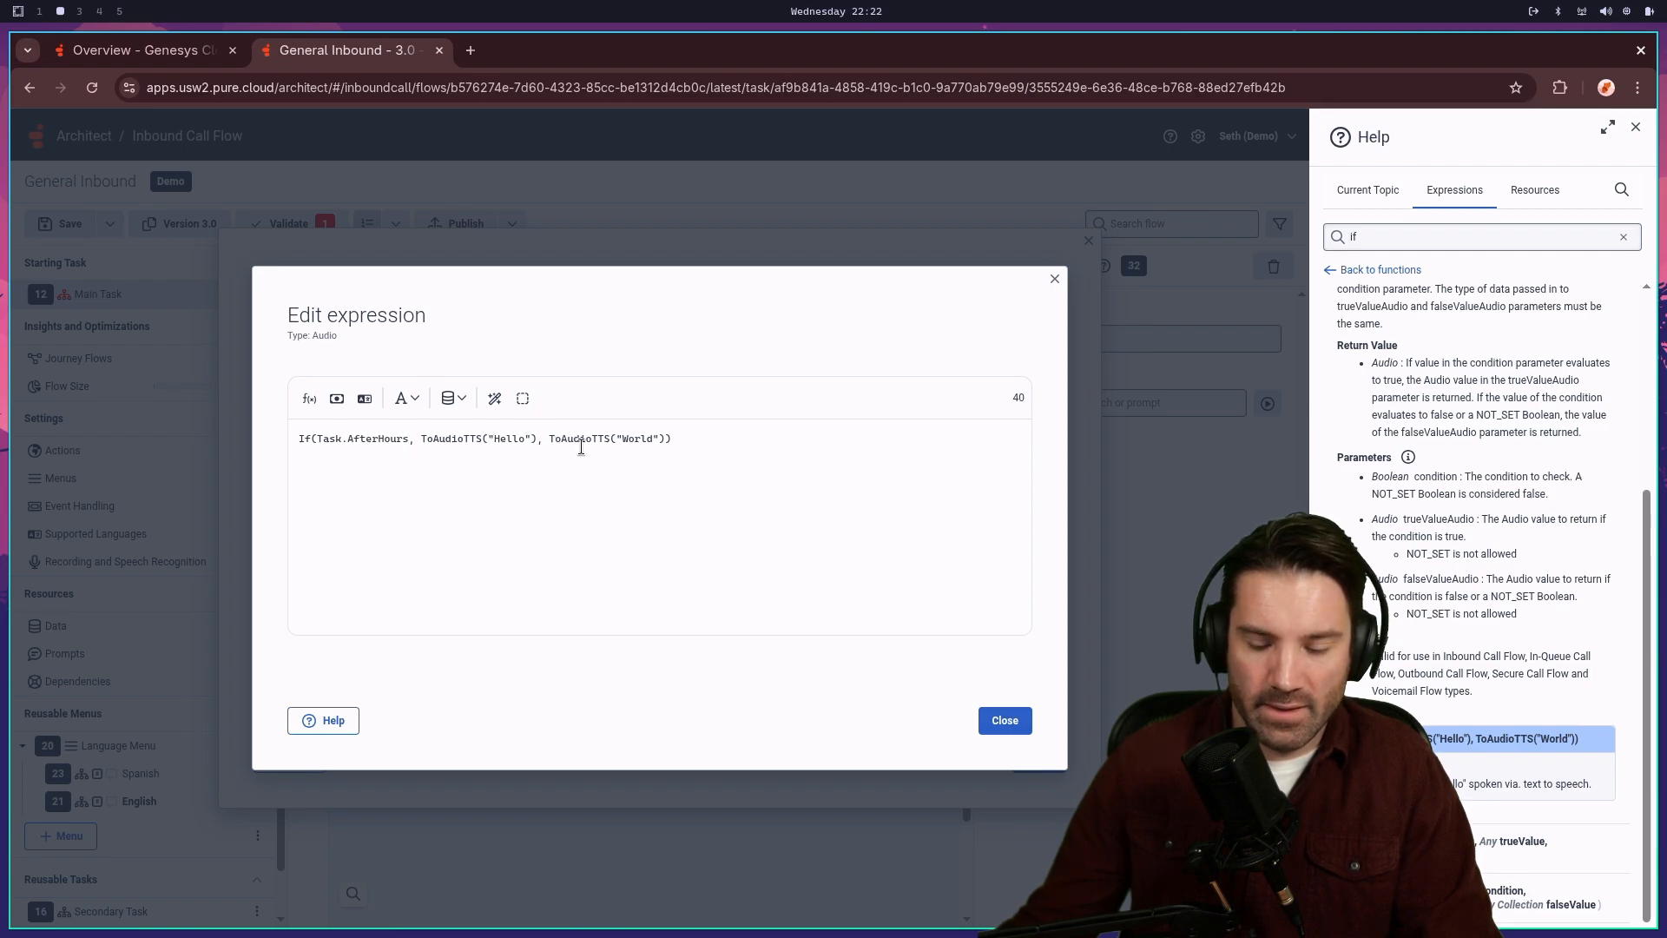
- Change the true branch from ToAudioTTS("Hello") to ToAudio() and start typing Prompt.min inside
key("BackSpace")
key("BackSpace")
key("BackSpace")
key("BackSpace")
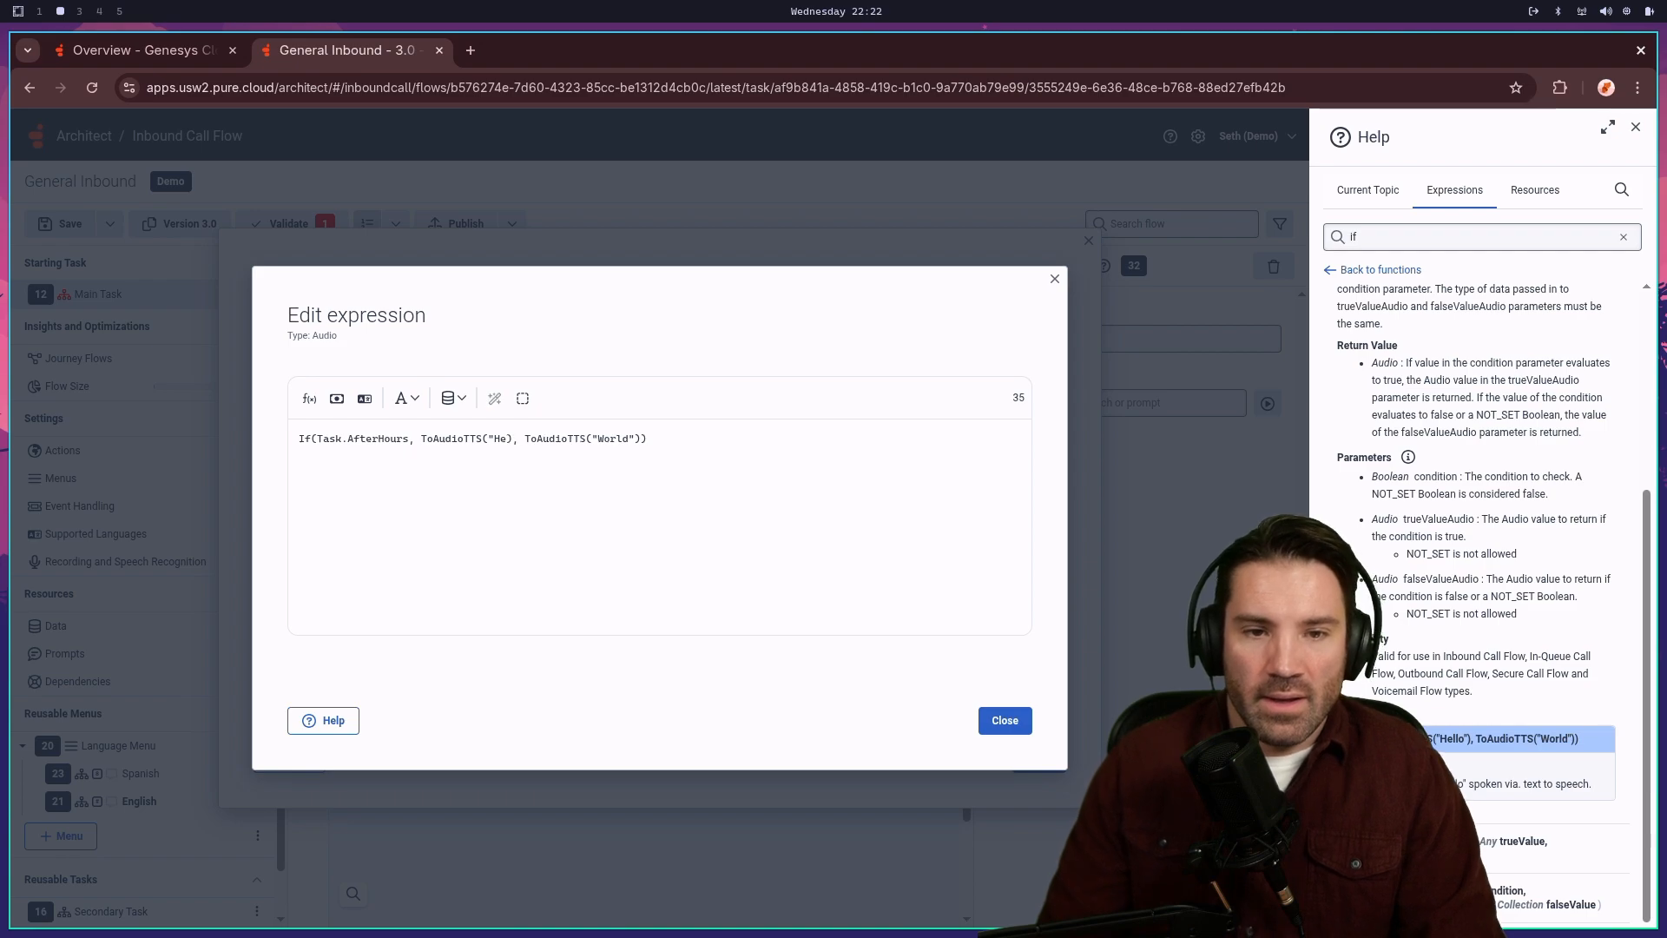
key("BackSpace")
key("BackSpace")
key("BackSpace")
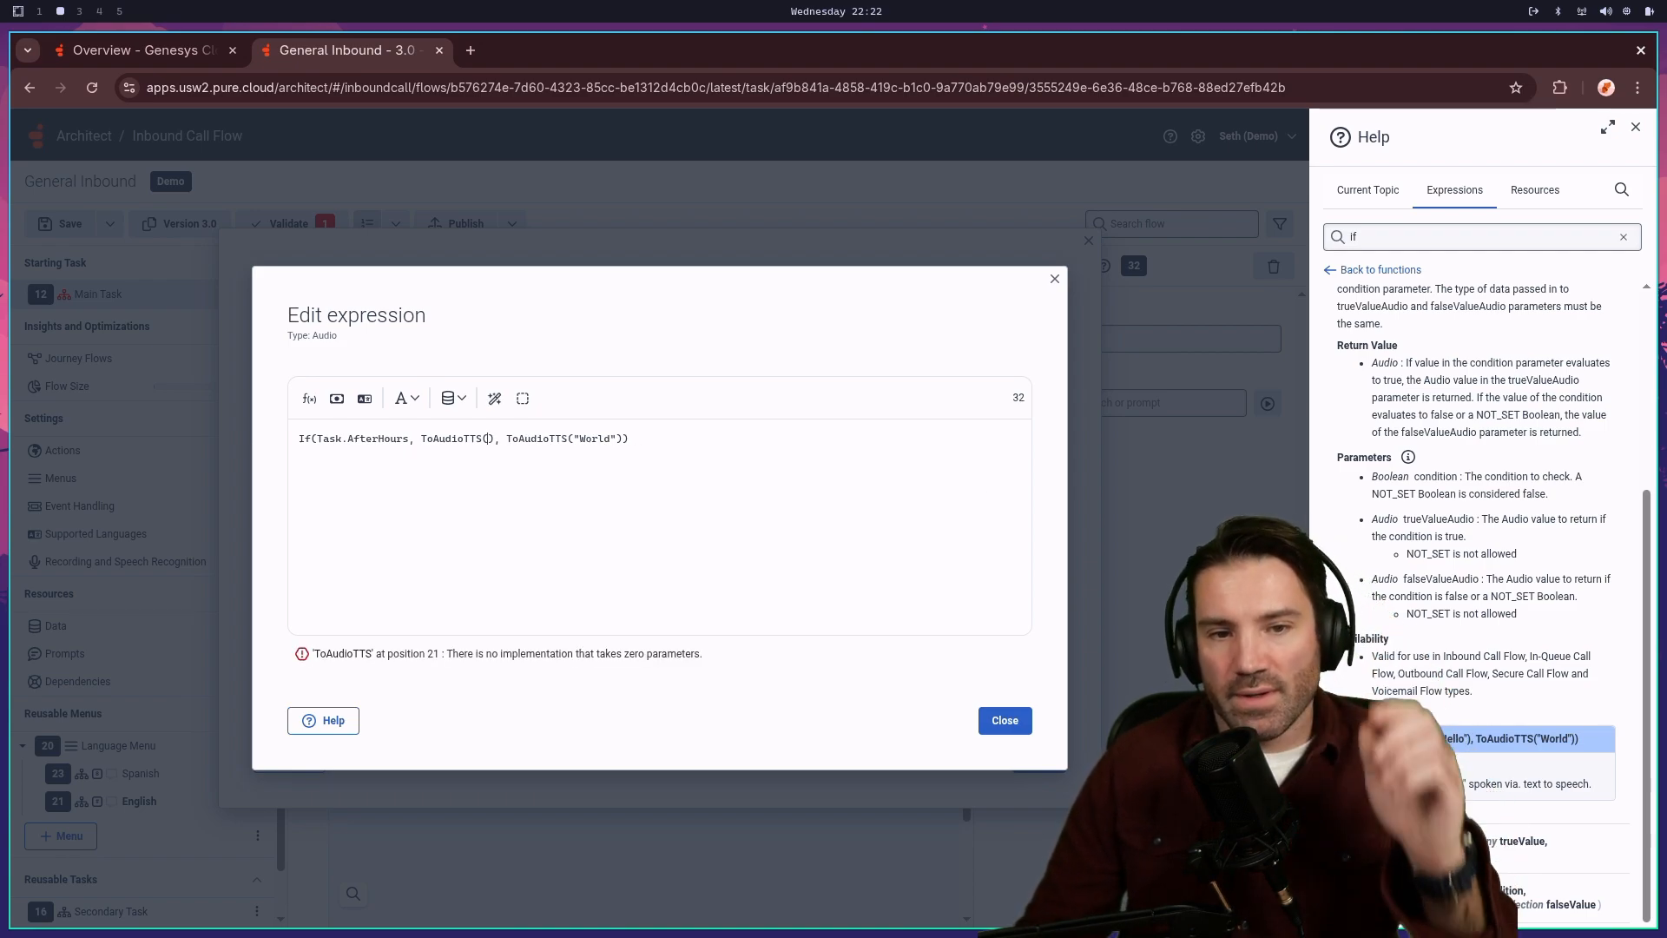
key("BackSpace")
key("BackSpace")
key("BackSpace")
key("BackSpace")
key("BackSpace")
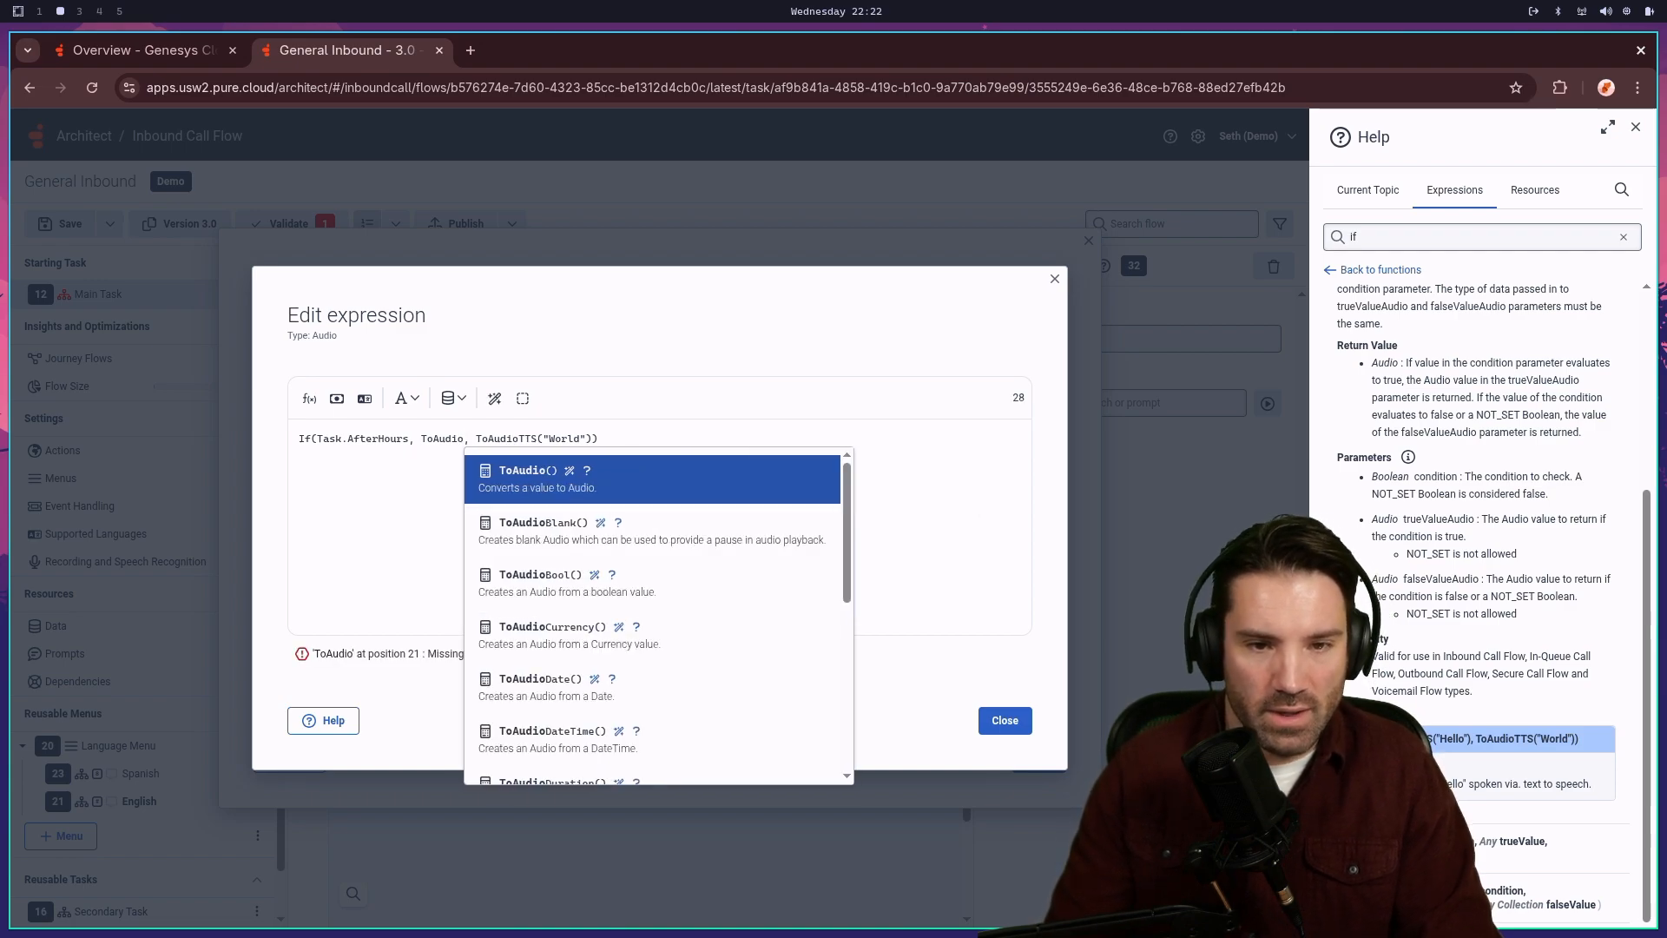
key("Return")
key("Left")
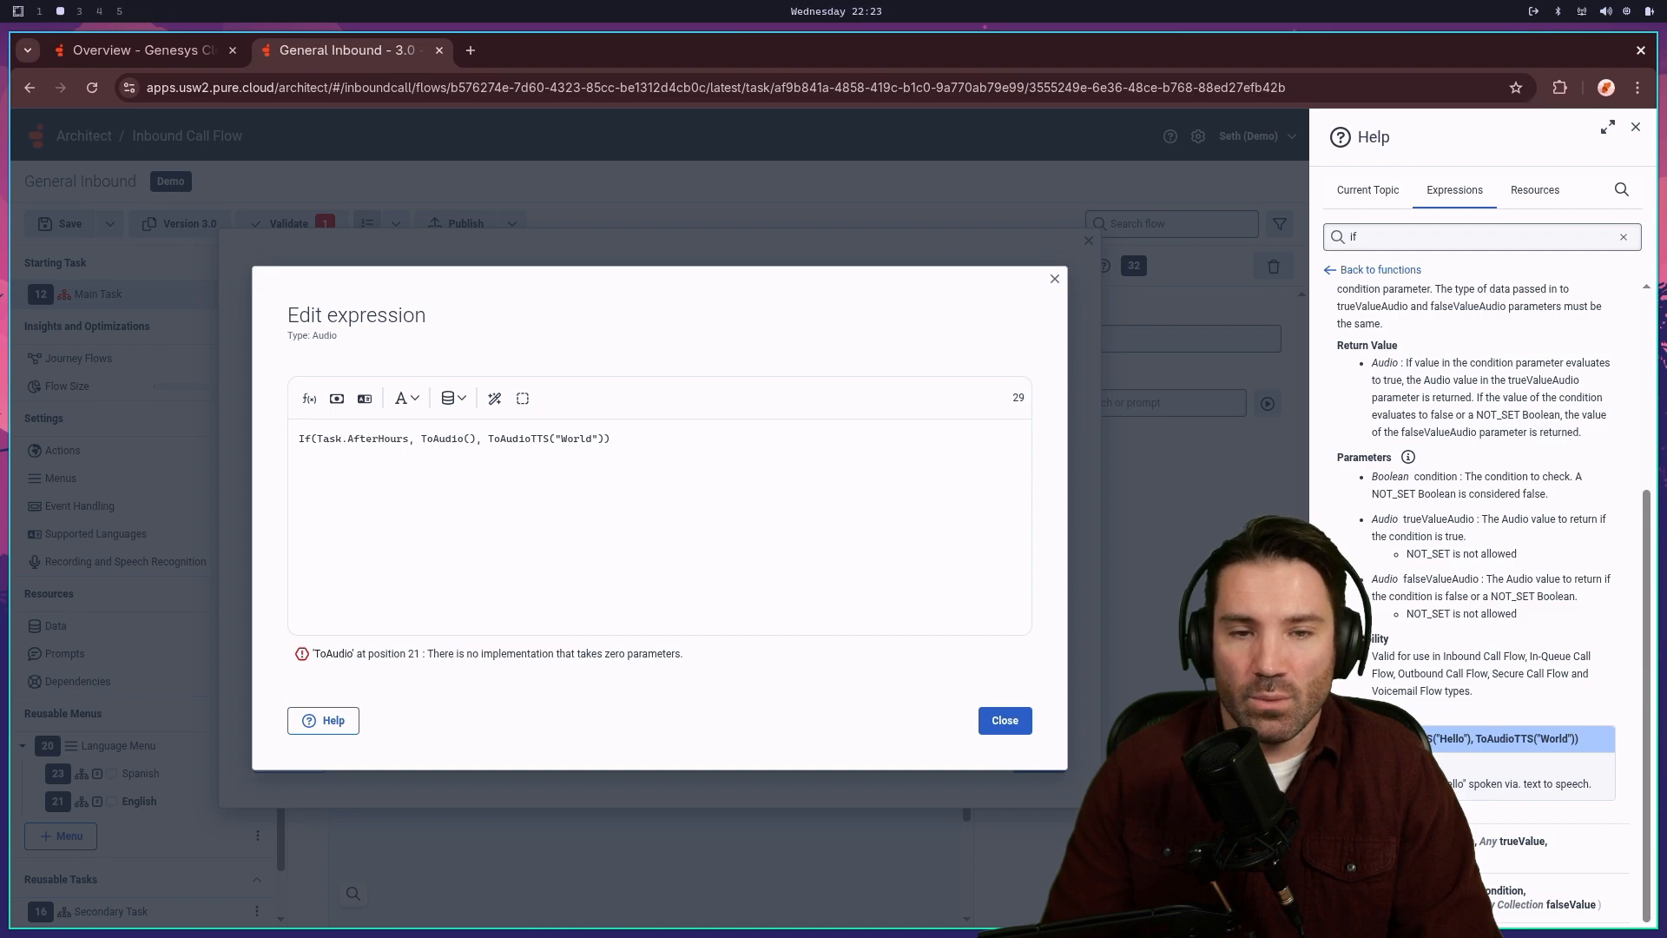
type("Prompt.")
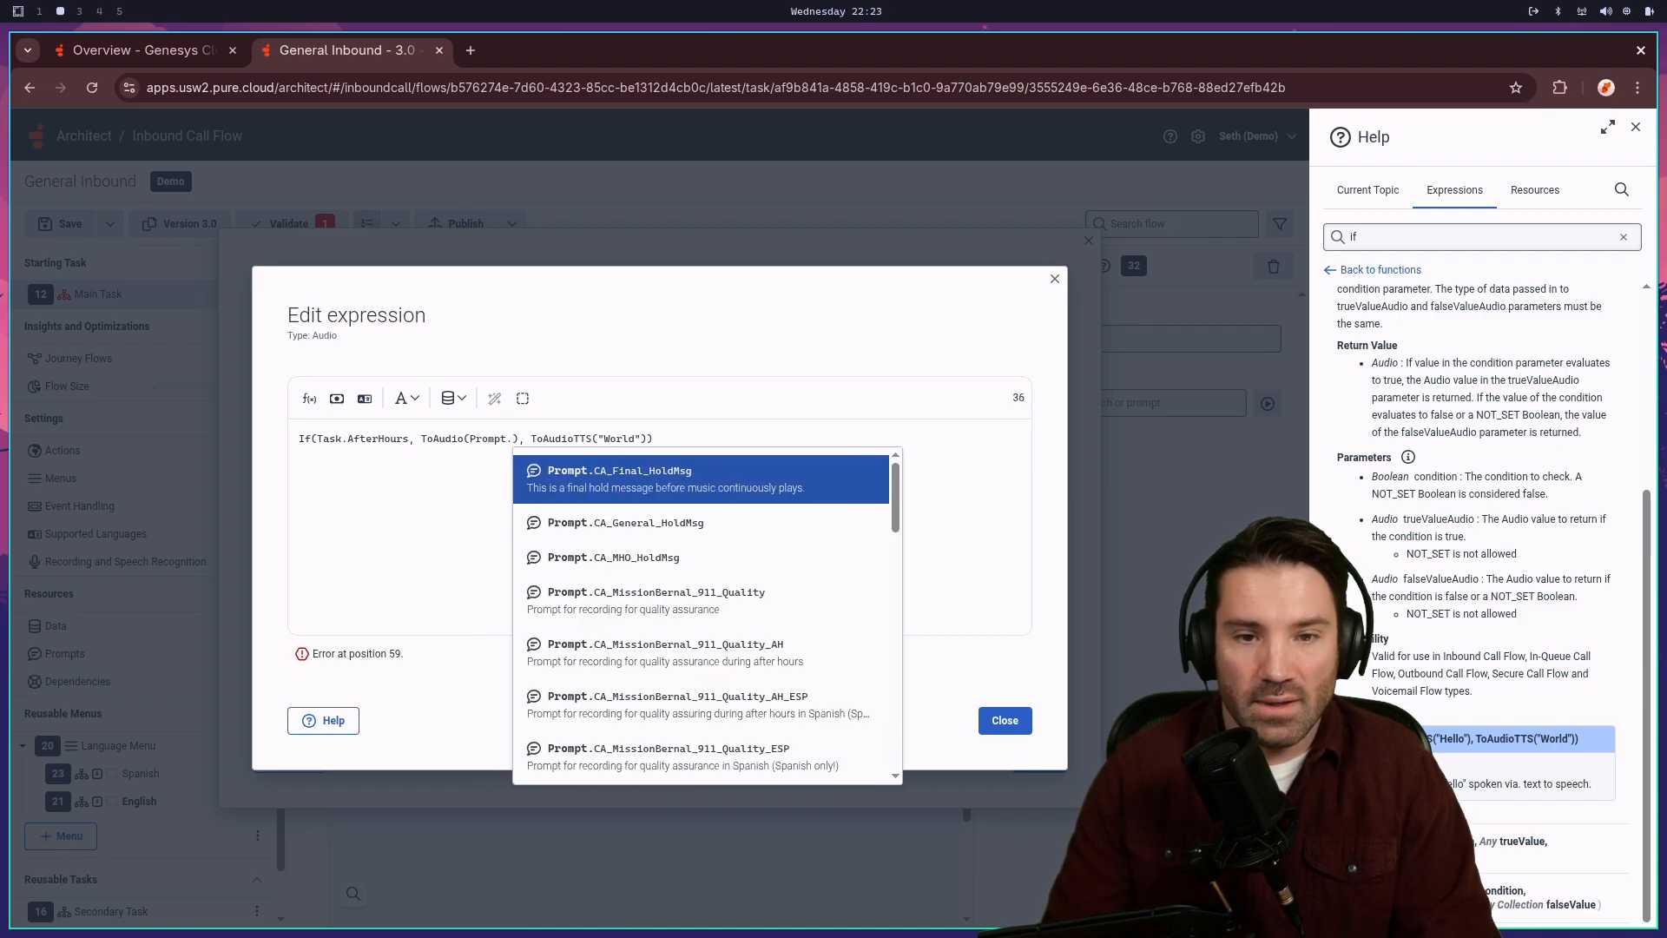
type("min")
- Make the true branch ToAudio(Prompt.Main_Greeting_AfterHours)
key("BackSpace")
key("BackSpace")
type("ain")
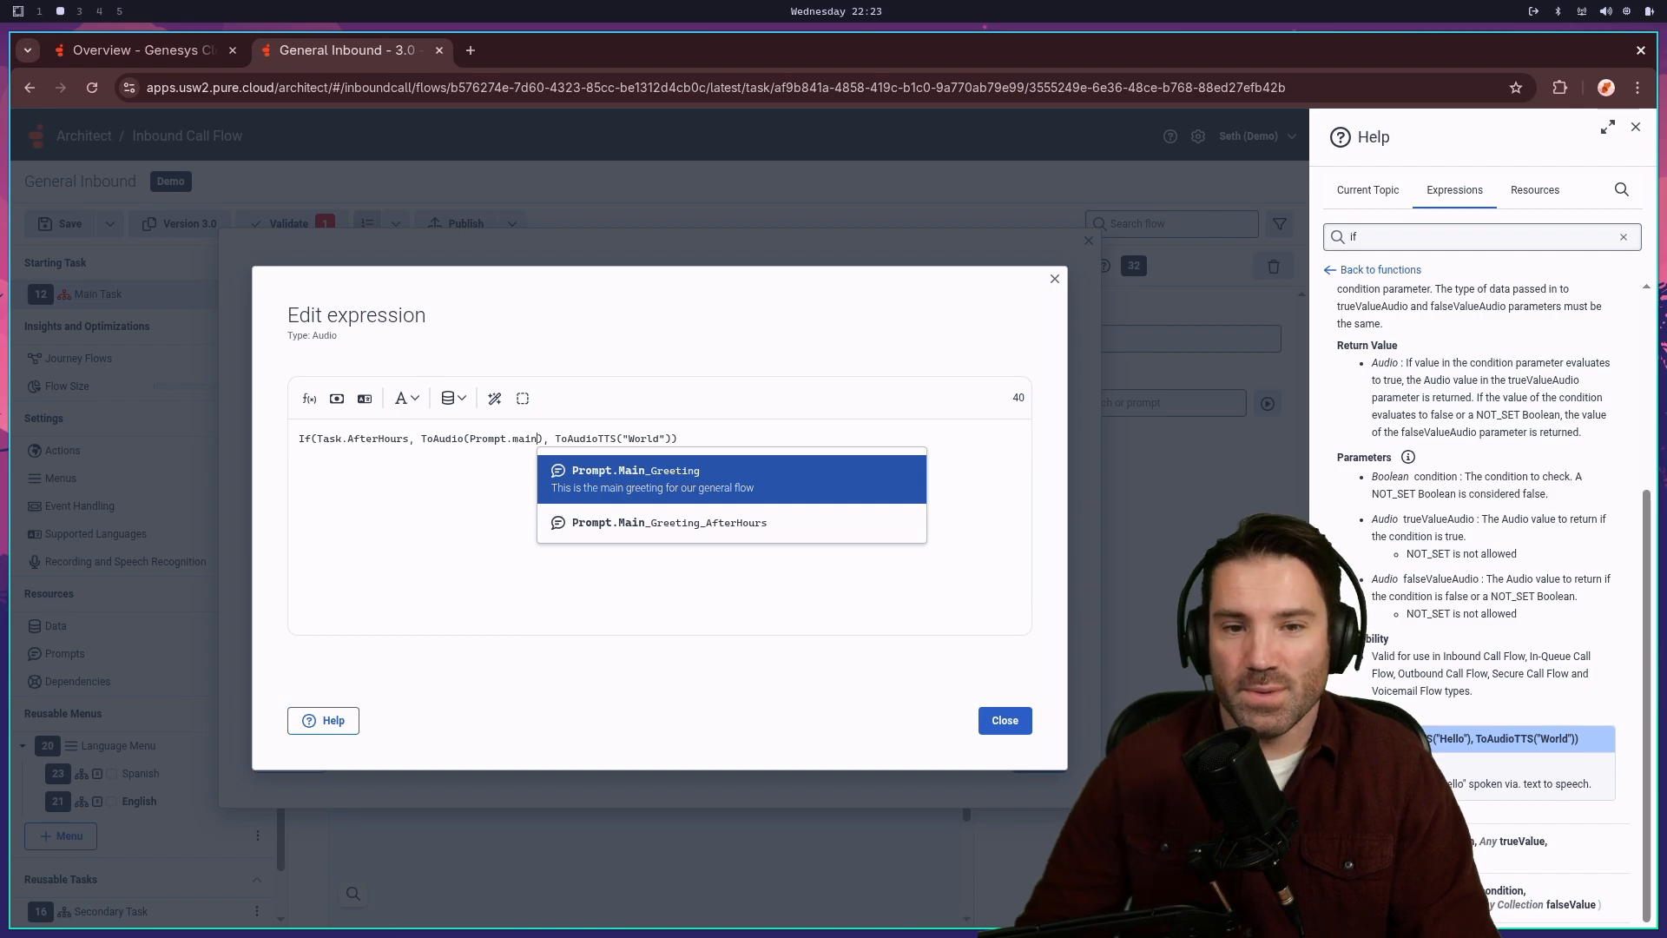
key("Down")
key("Return")
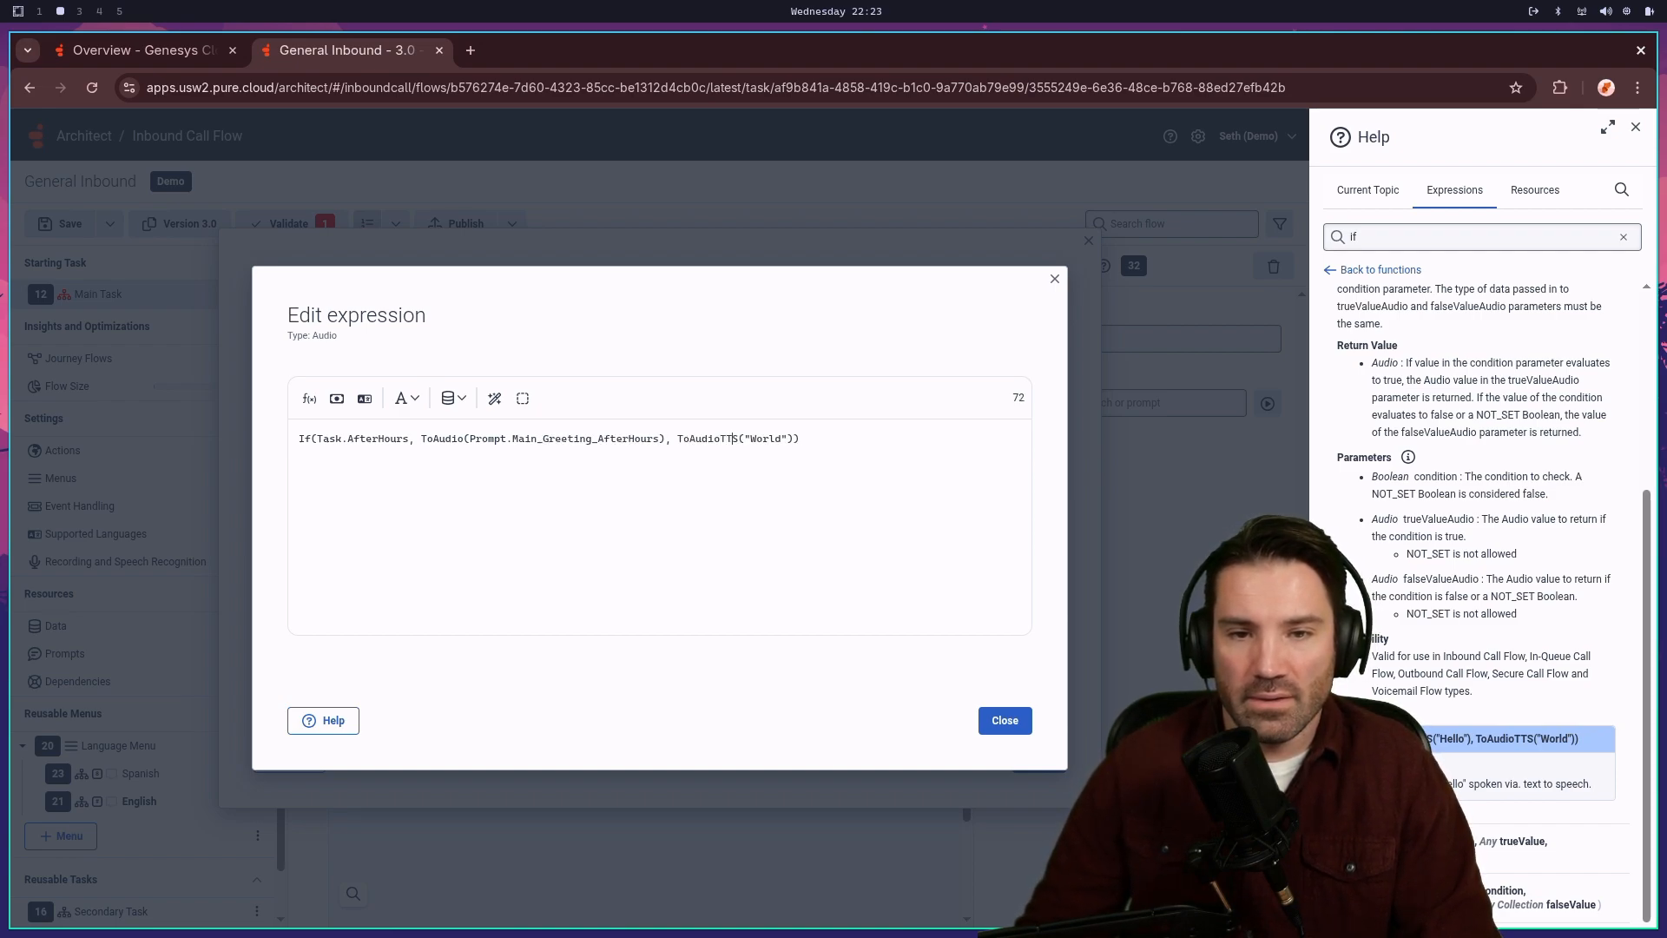
- Make the false branch ToAudio(Prompt.Main_Greeting) and apply the expression
key("BackSpace")
key("BackSpace")
key("Delete")
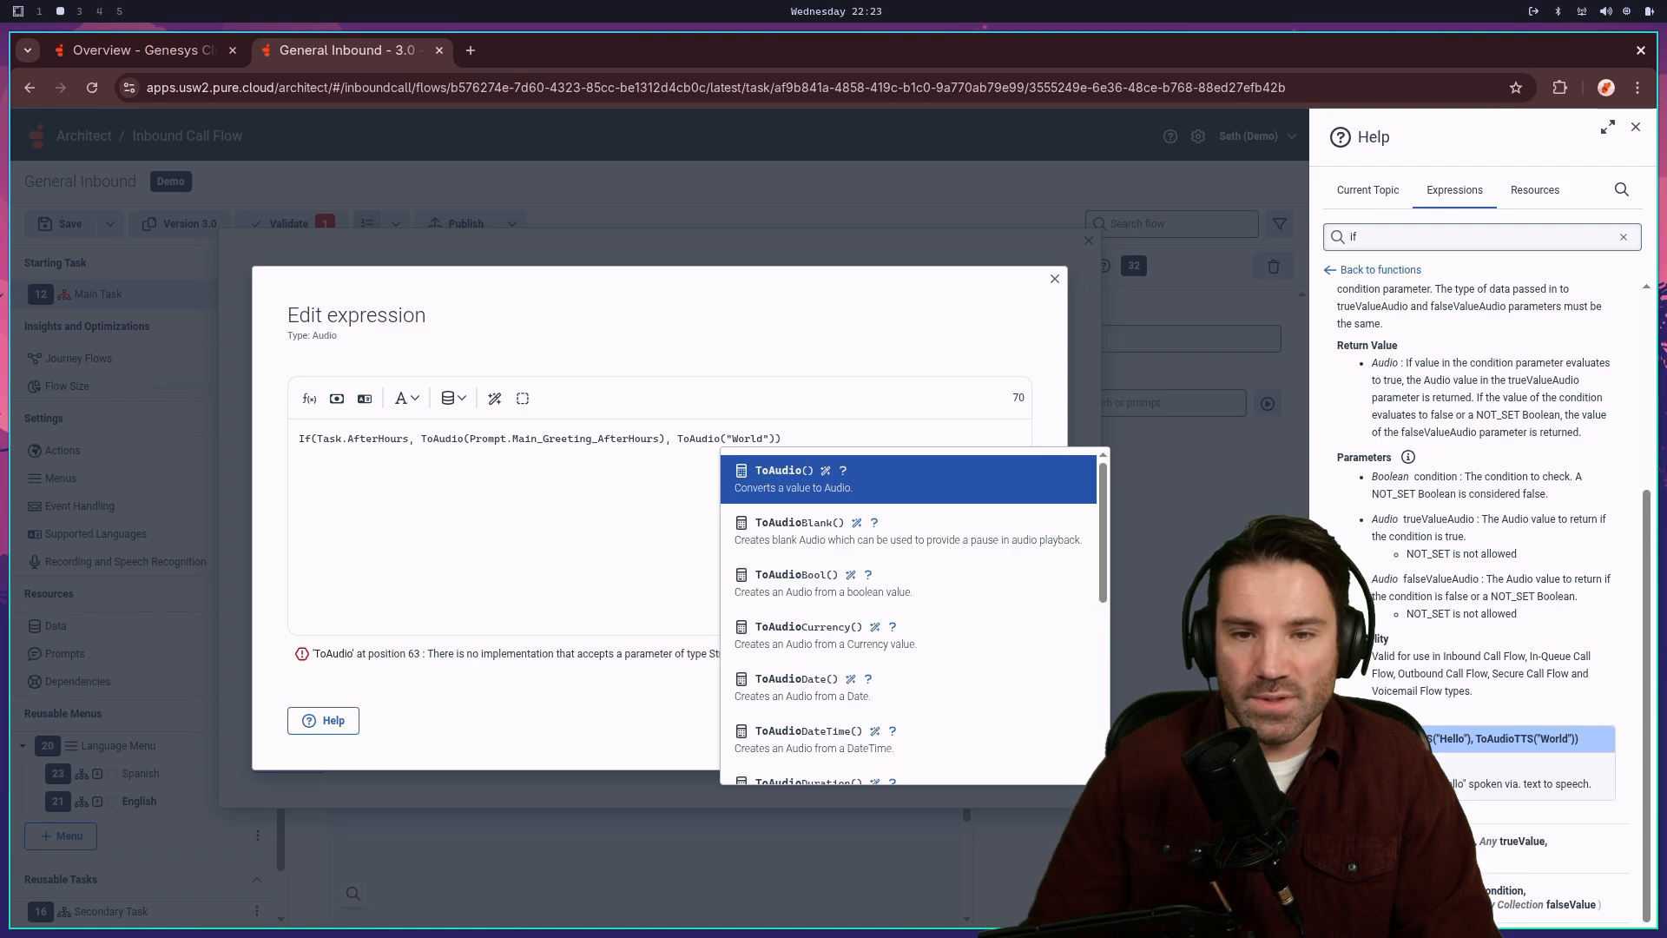
key("Right")
key("Right")
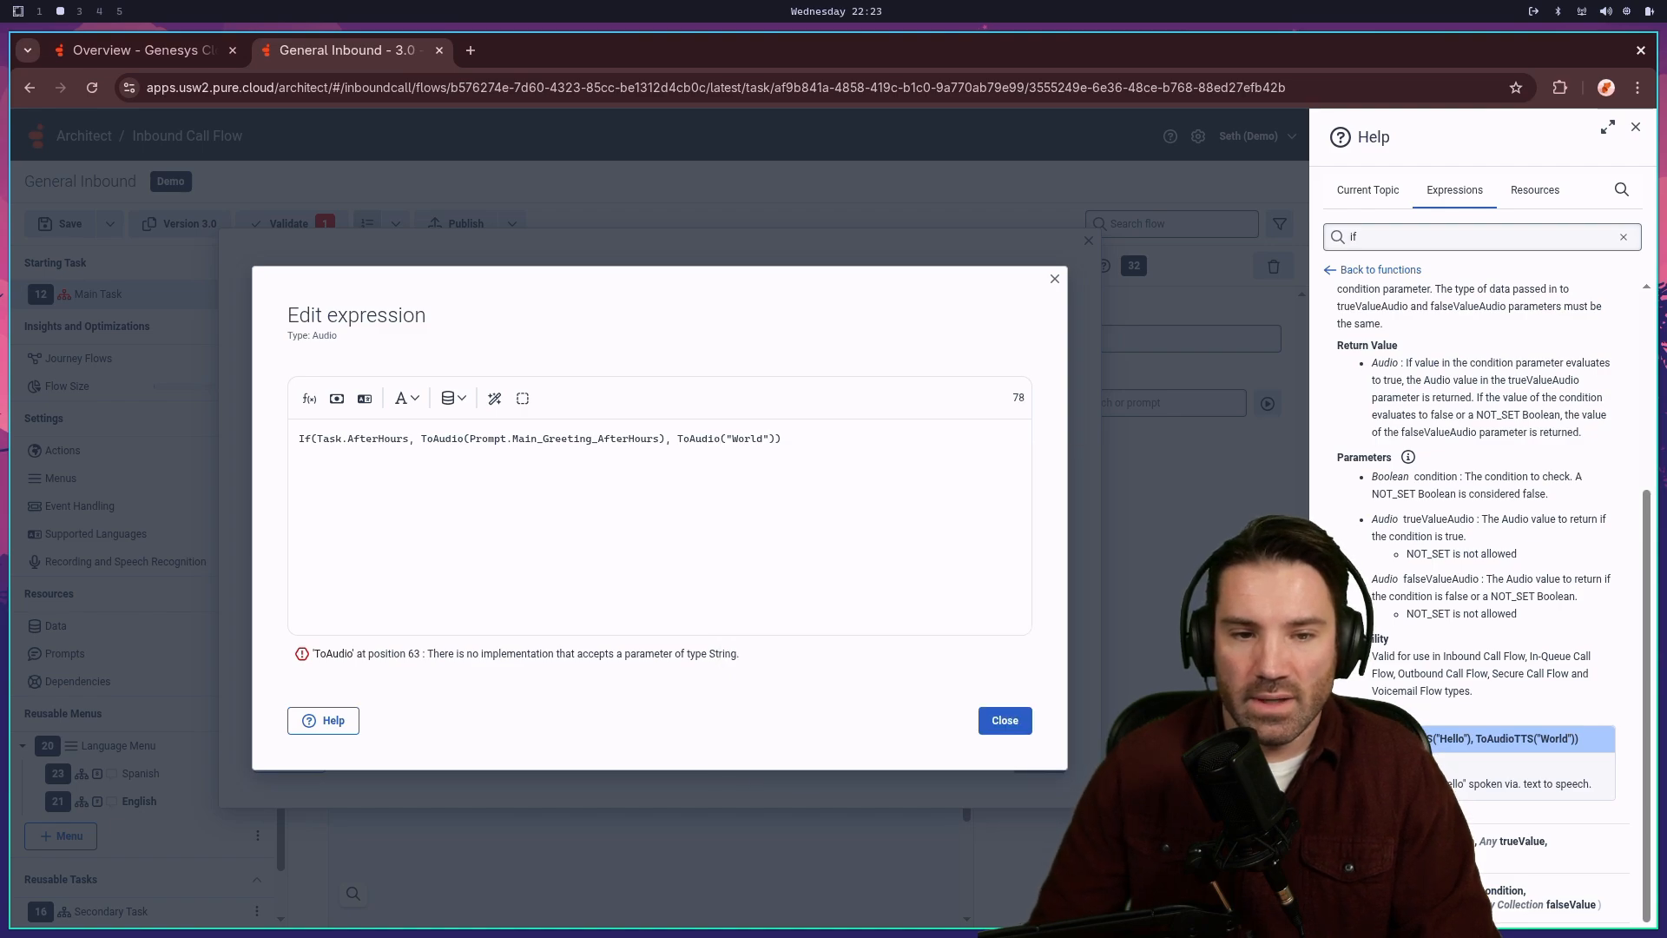
key("BackSpace")
key("BackSpace")
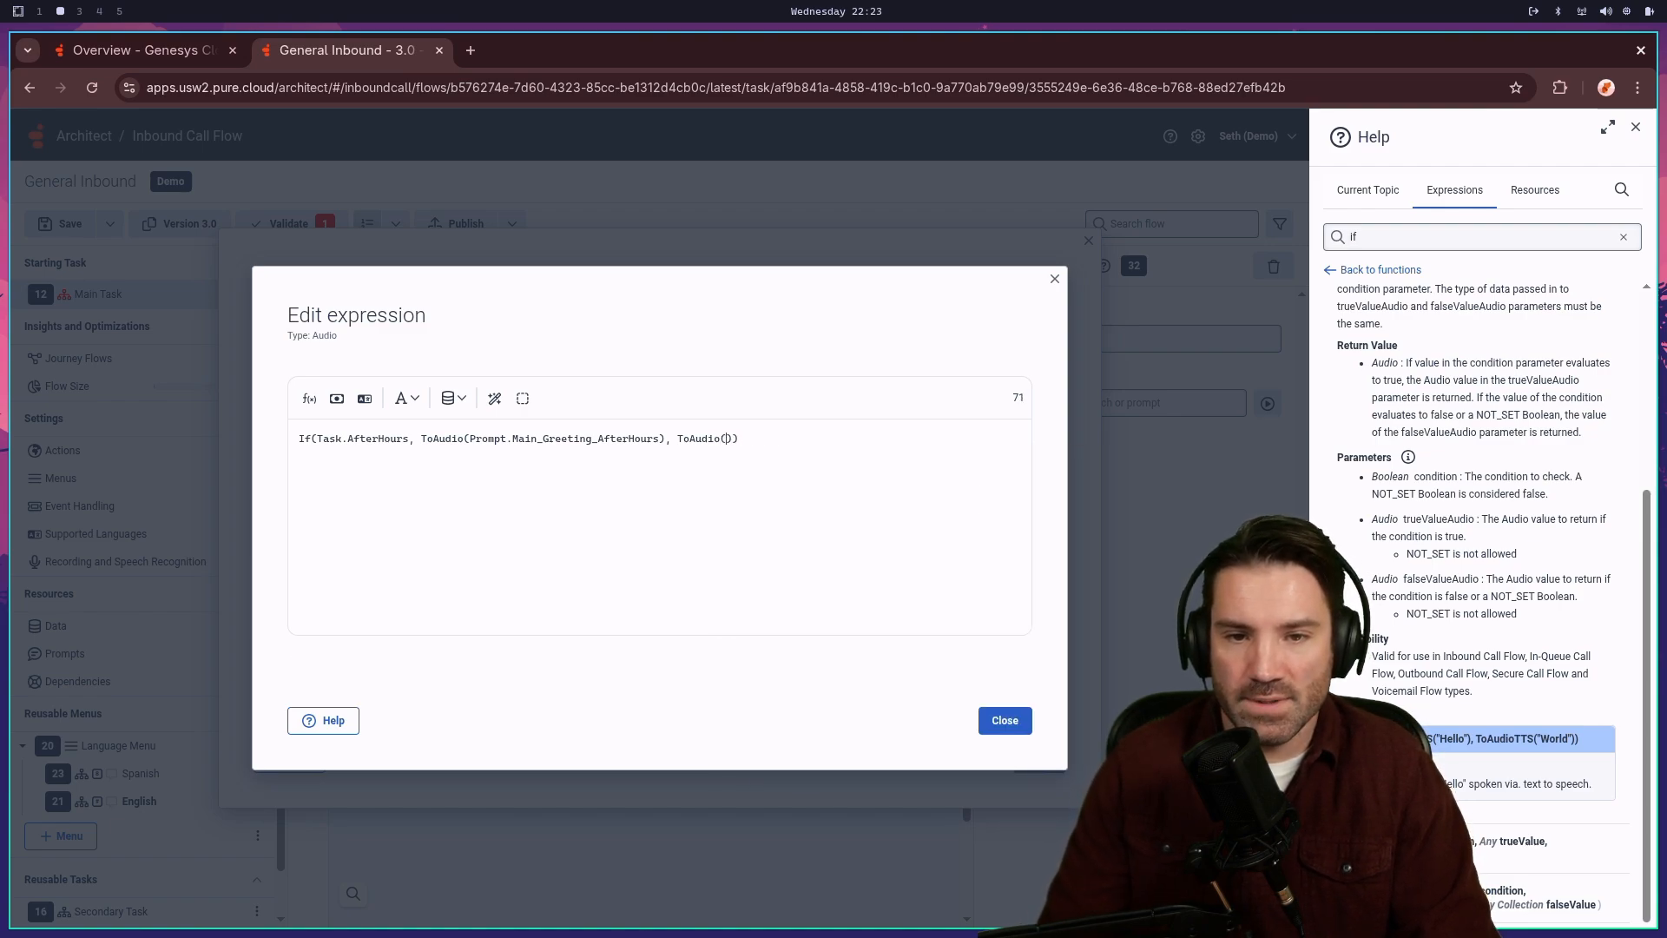
type("Promp")
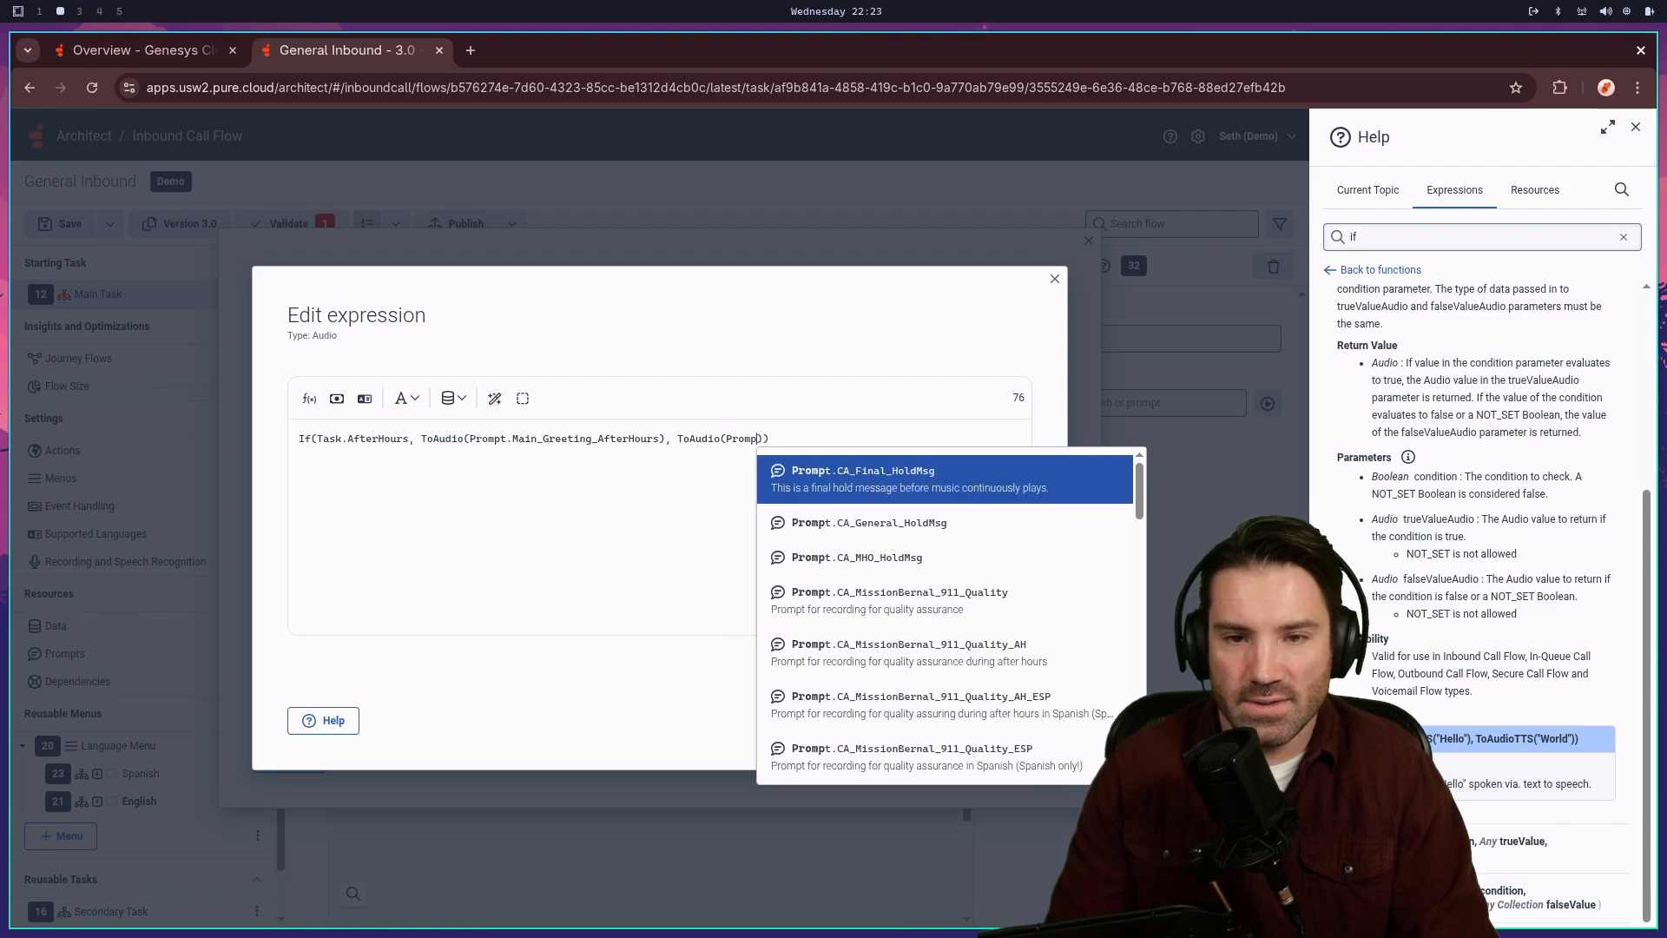
type("t.M")
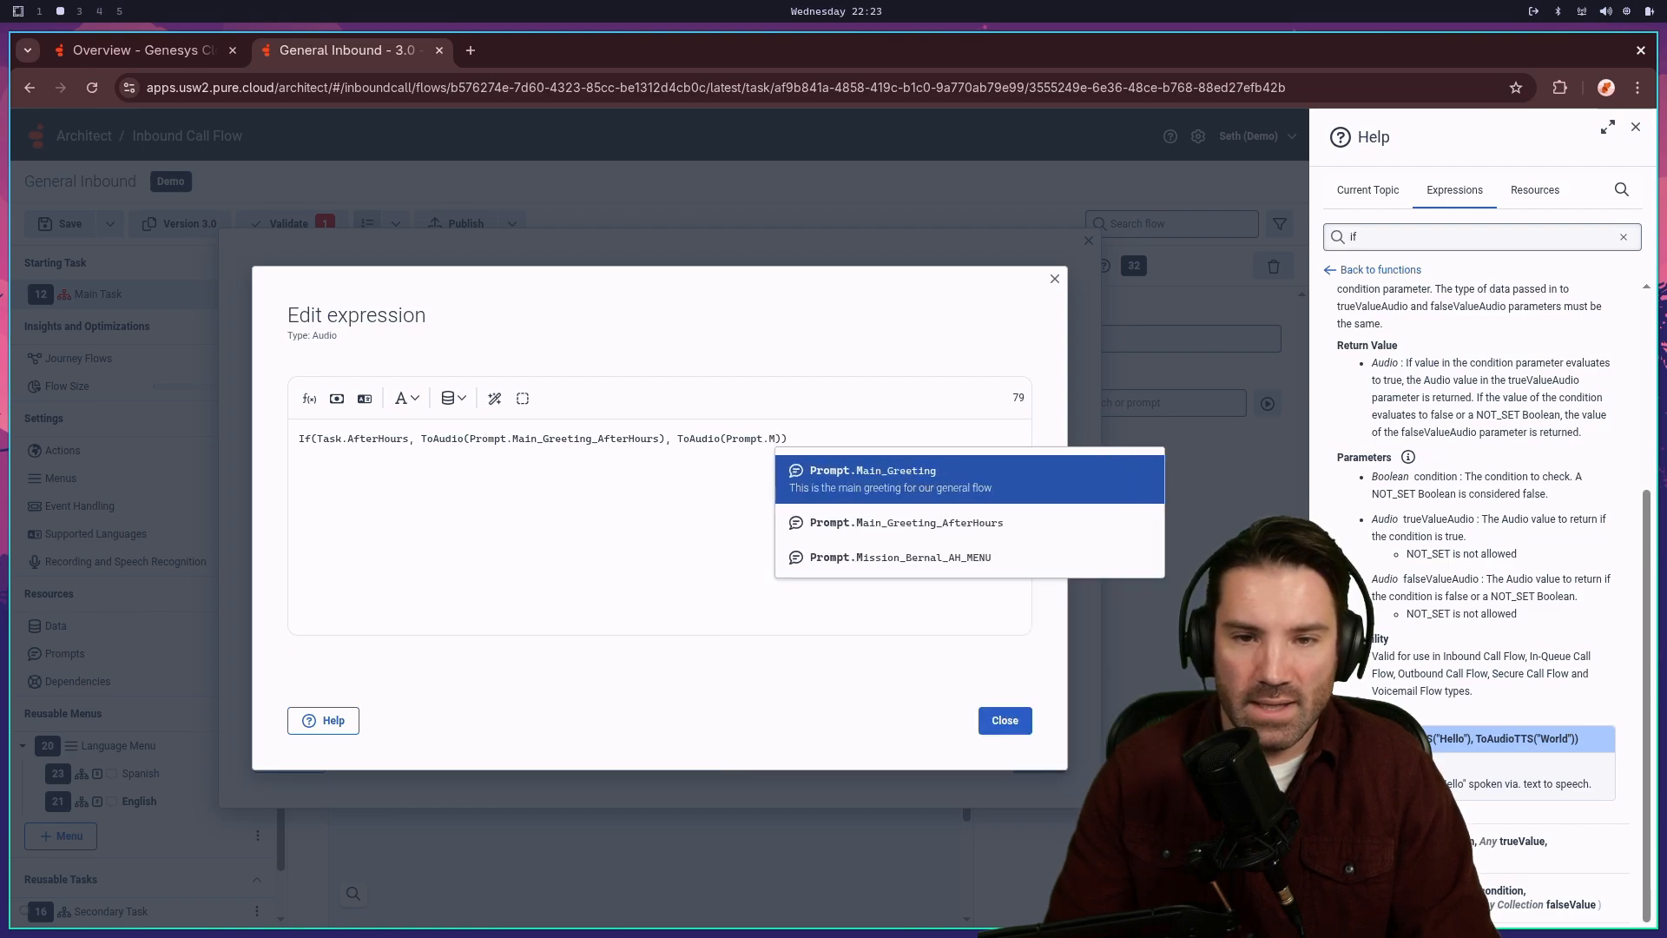
type("ain")
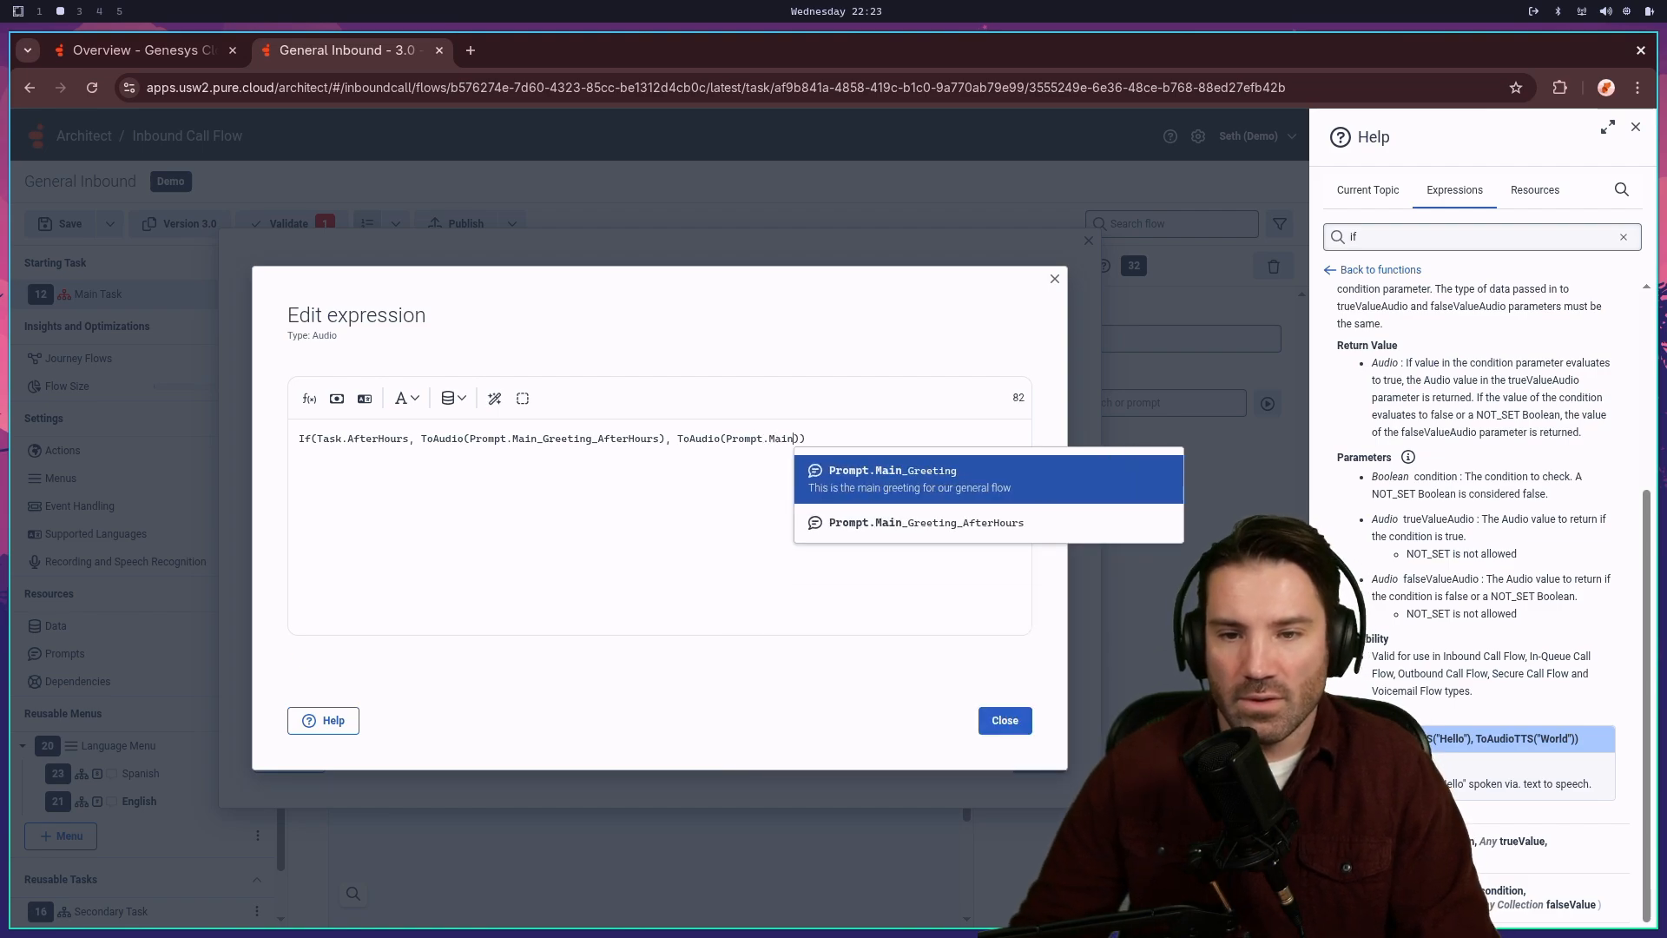
key("Return")
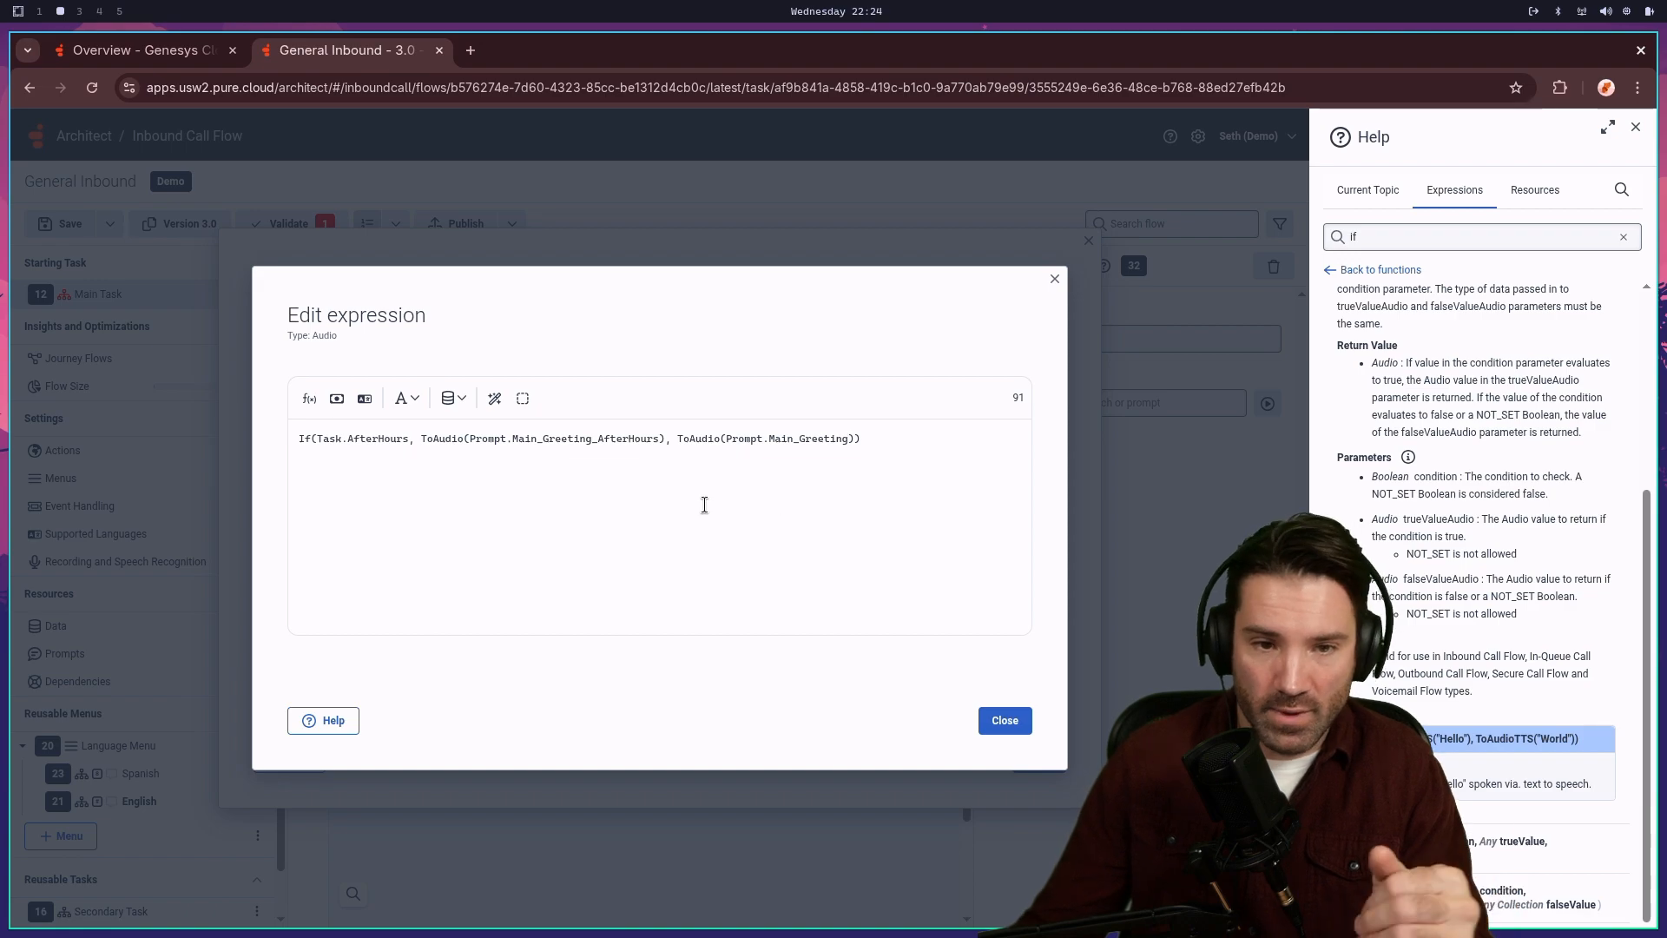
left_click(1007, 722)
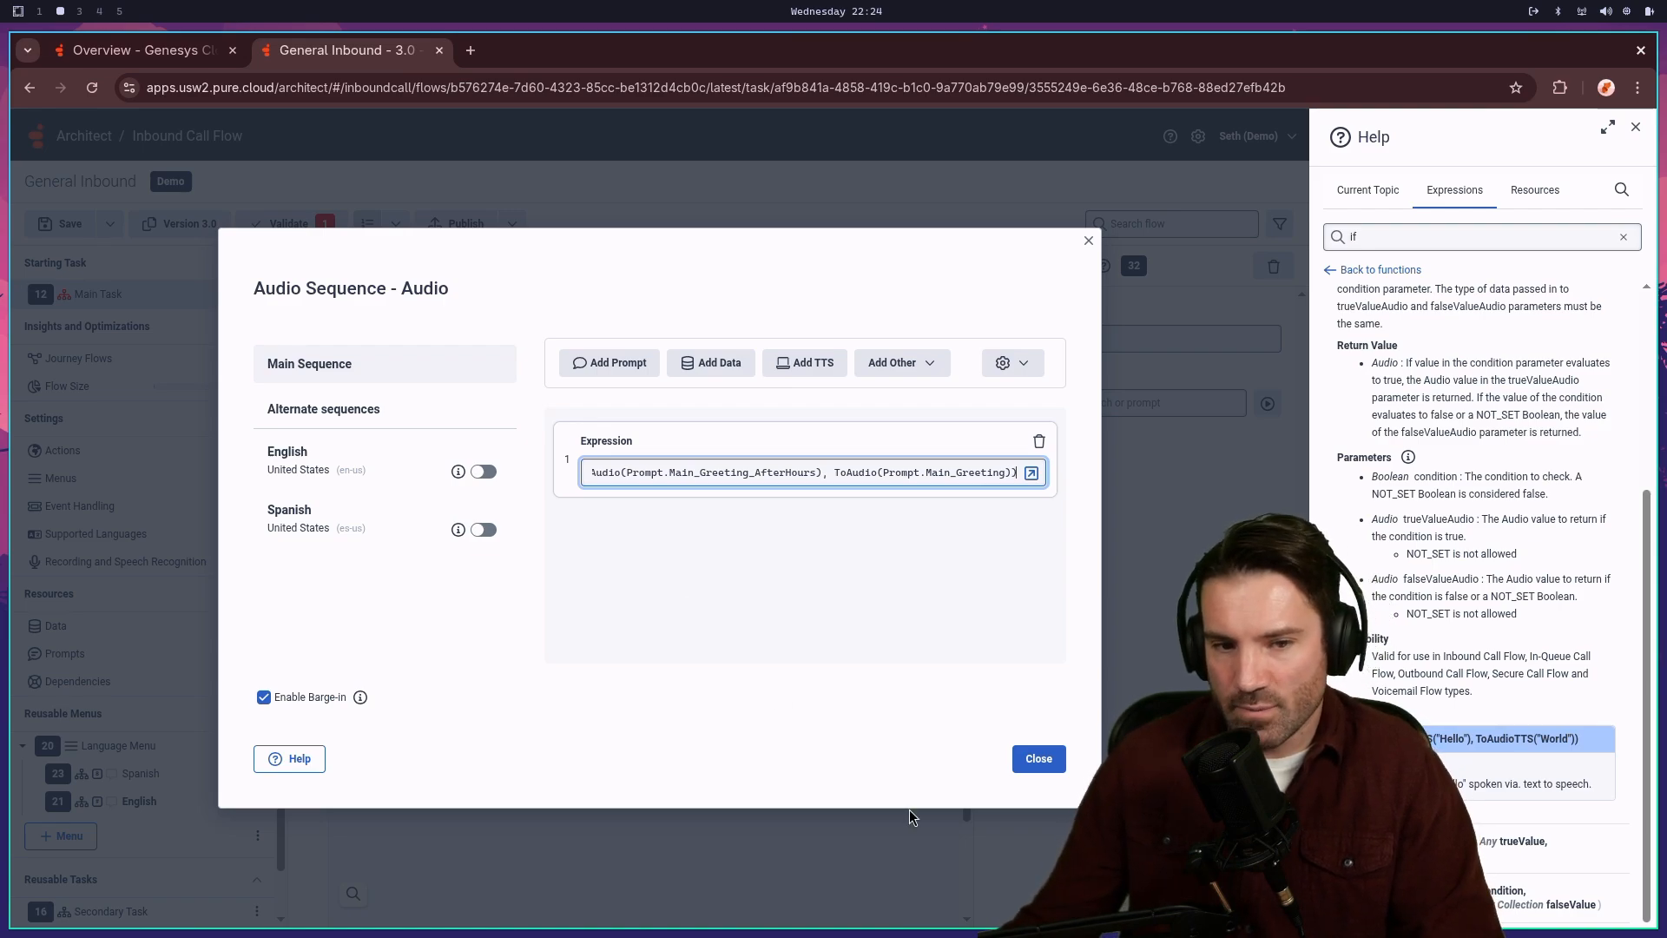
- Close the Audio Sequence and Help panel, then review the Update Data and Play Audio steps
left_click(1038, 759)
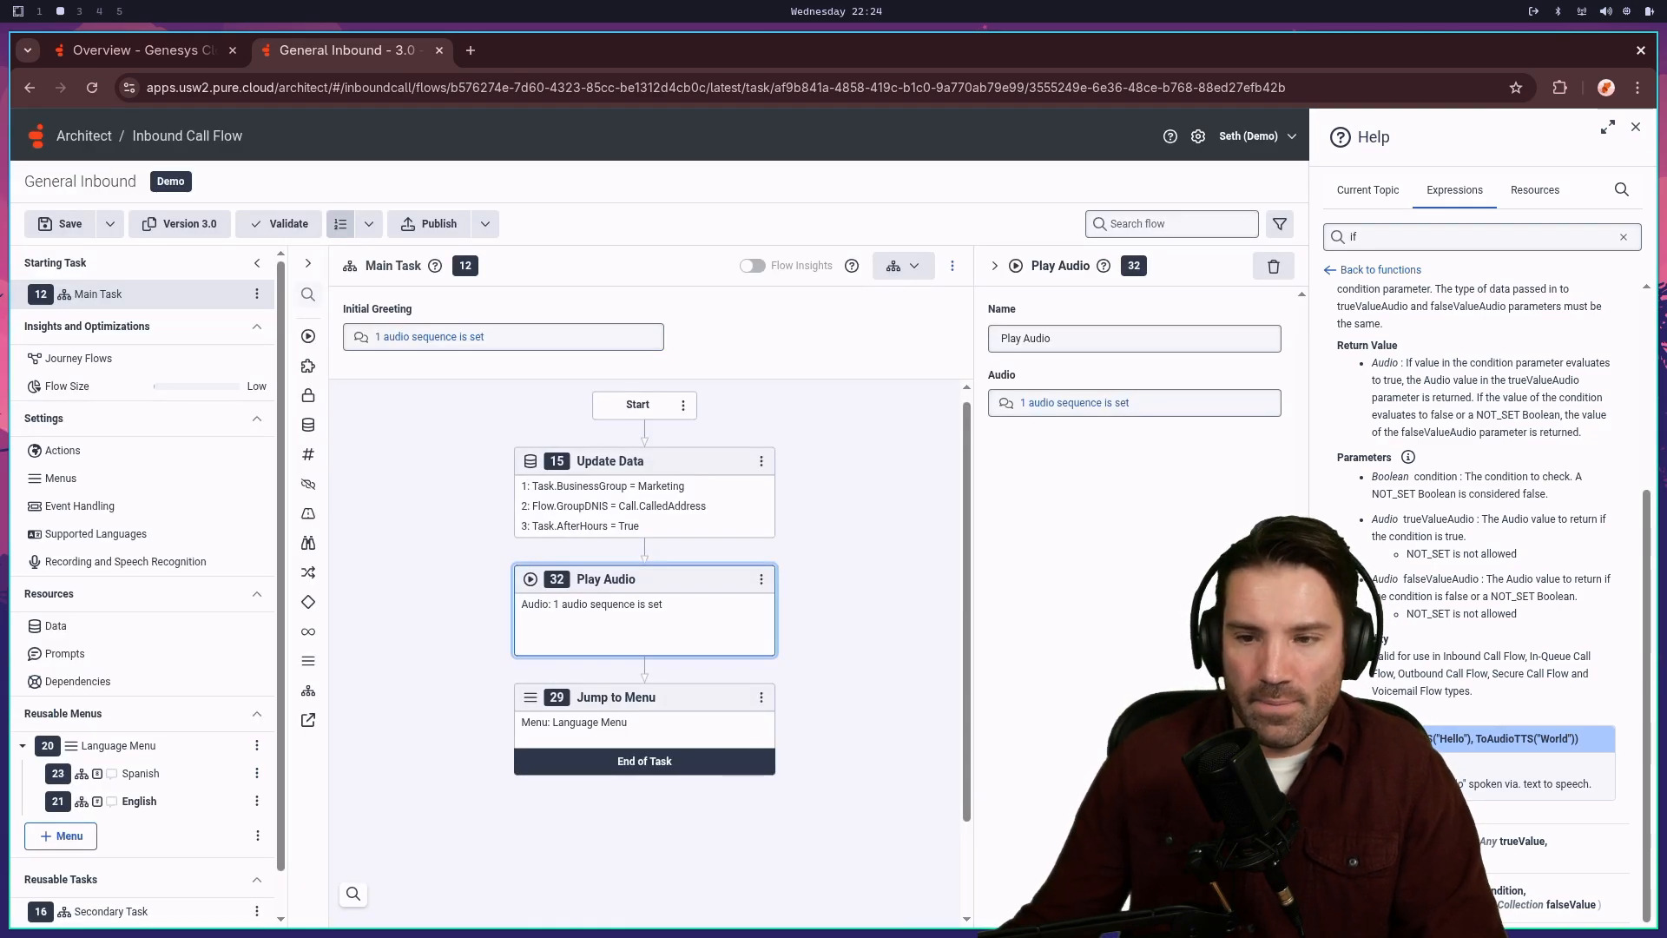
left_click(1635, 127)
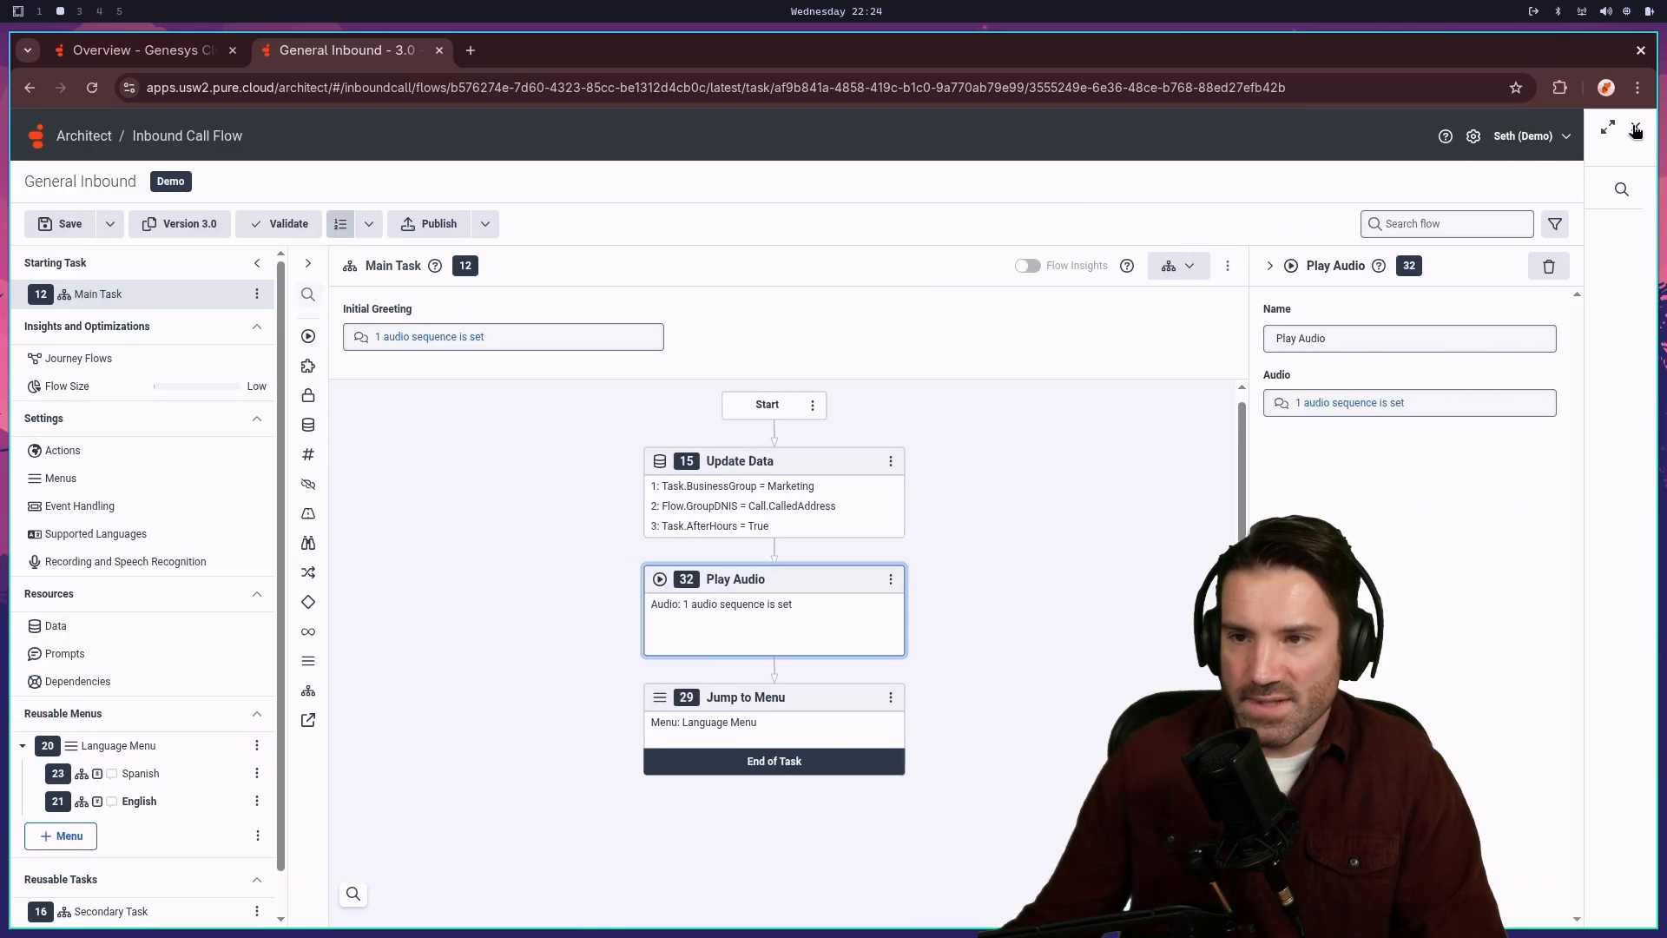
left_click(785, 511)
left_click(805, 612)
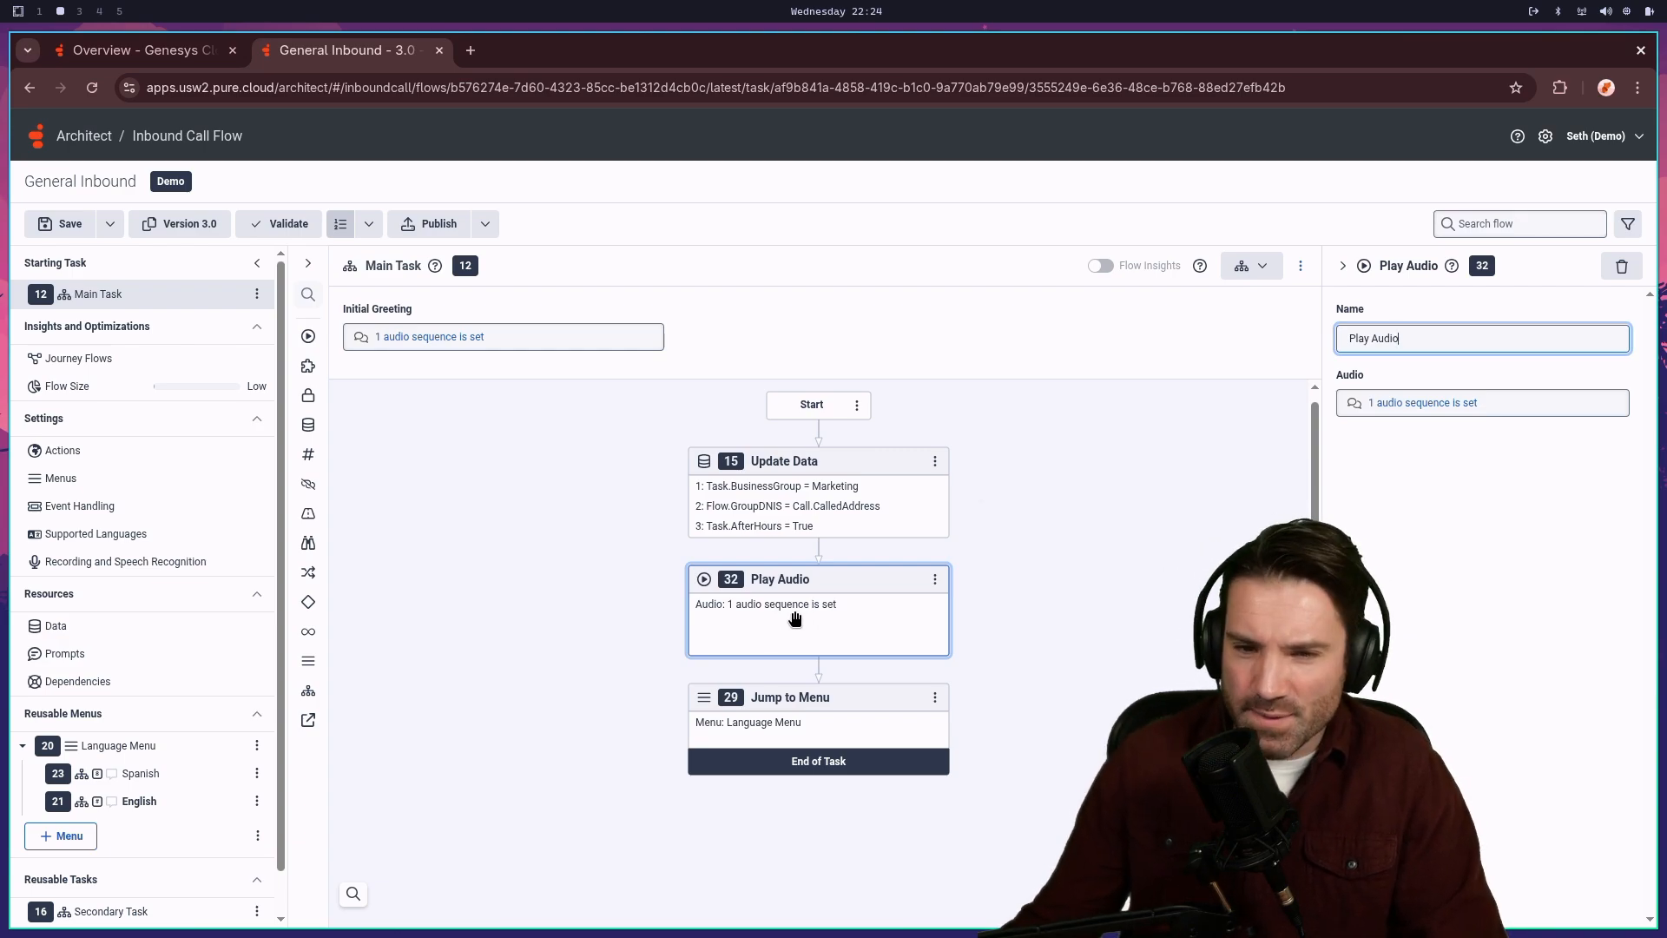
left_click(868, 506)
left_click(837, 613)
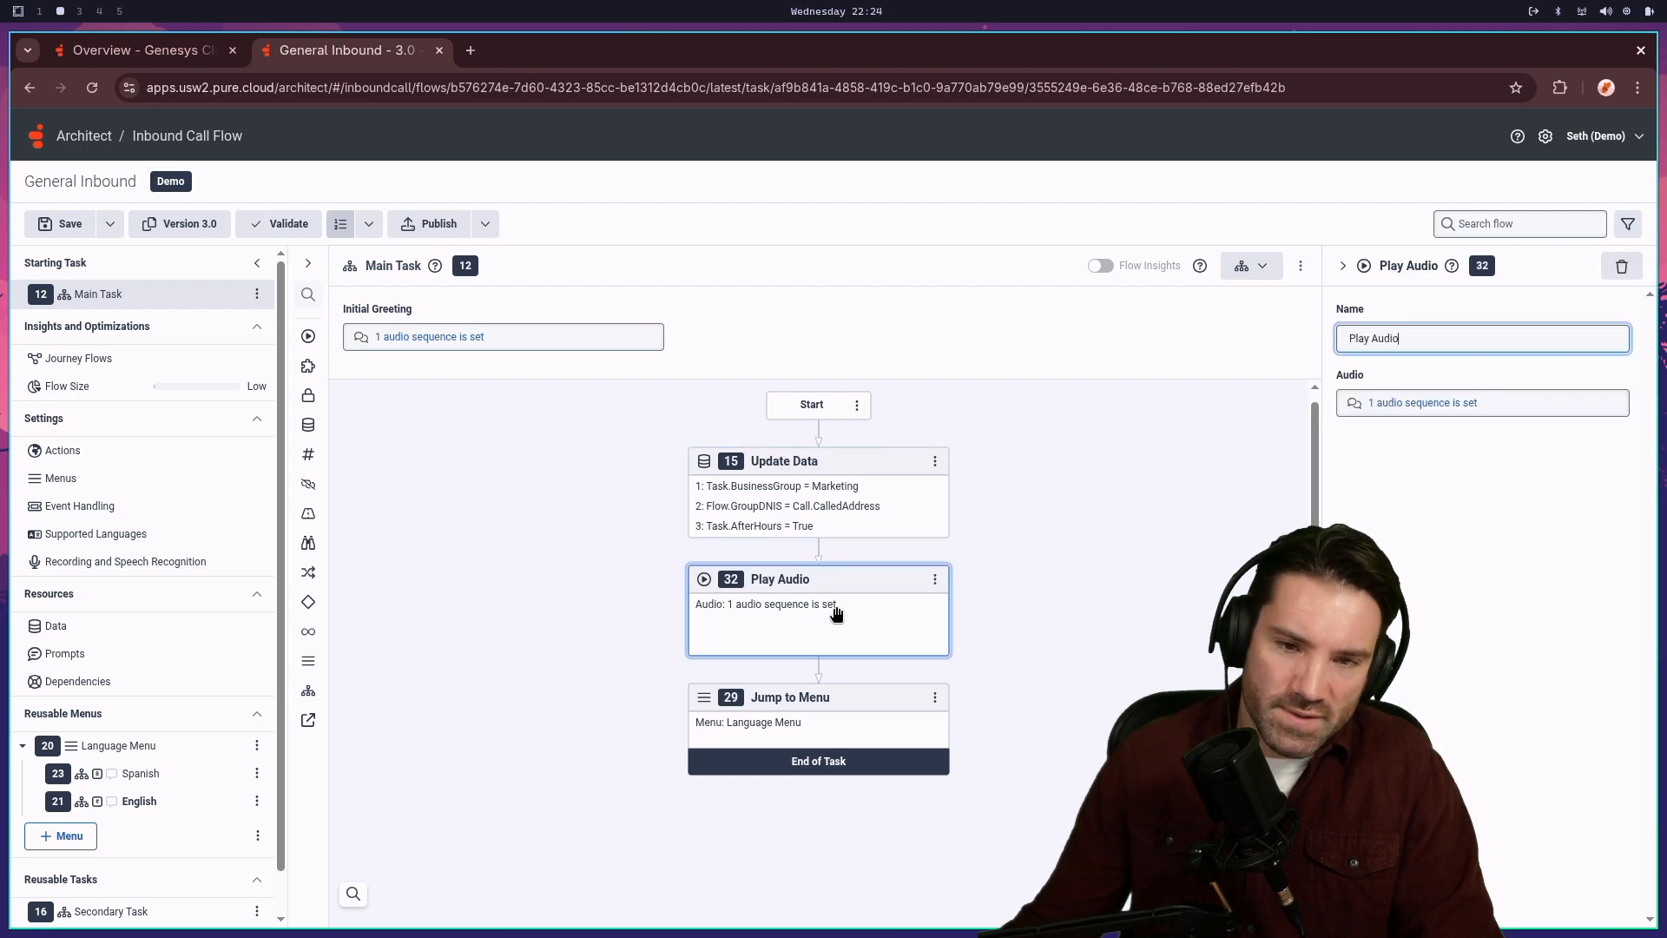
- Recheck the after-hours prompt in Play Audio's expression, then list the flow's Prompts
left_click(1413, 403)
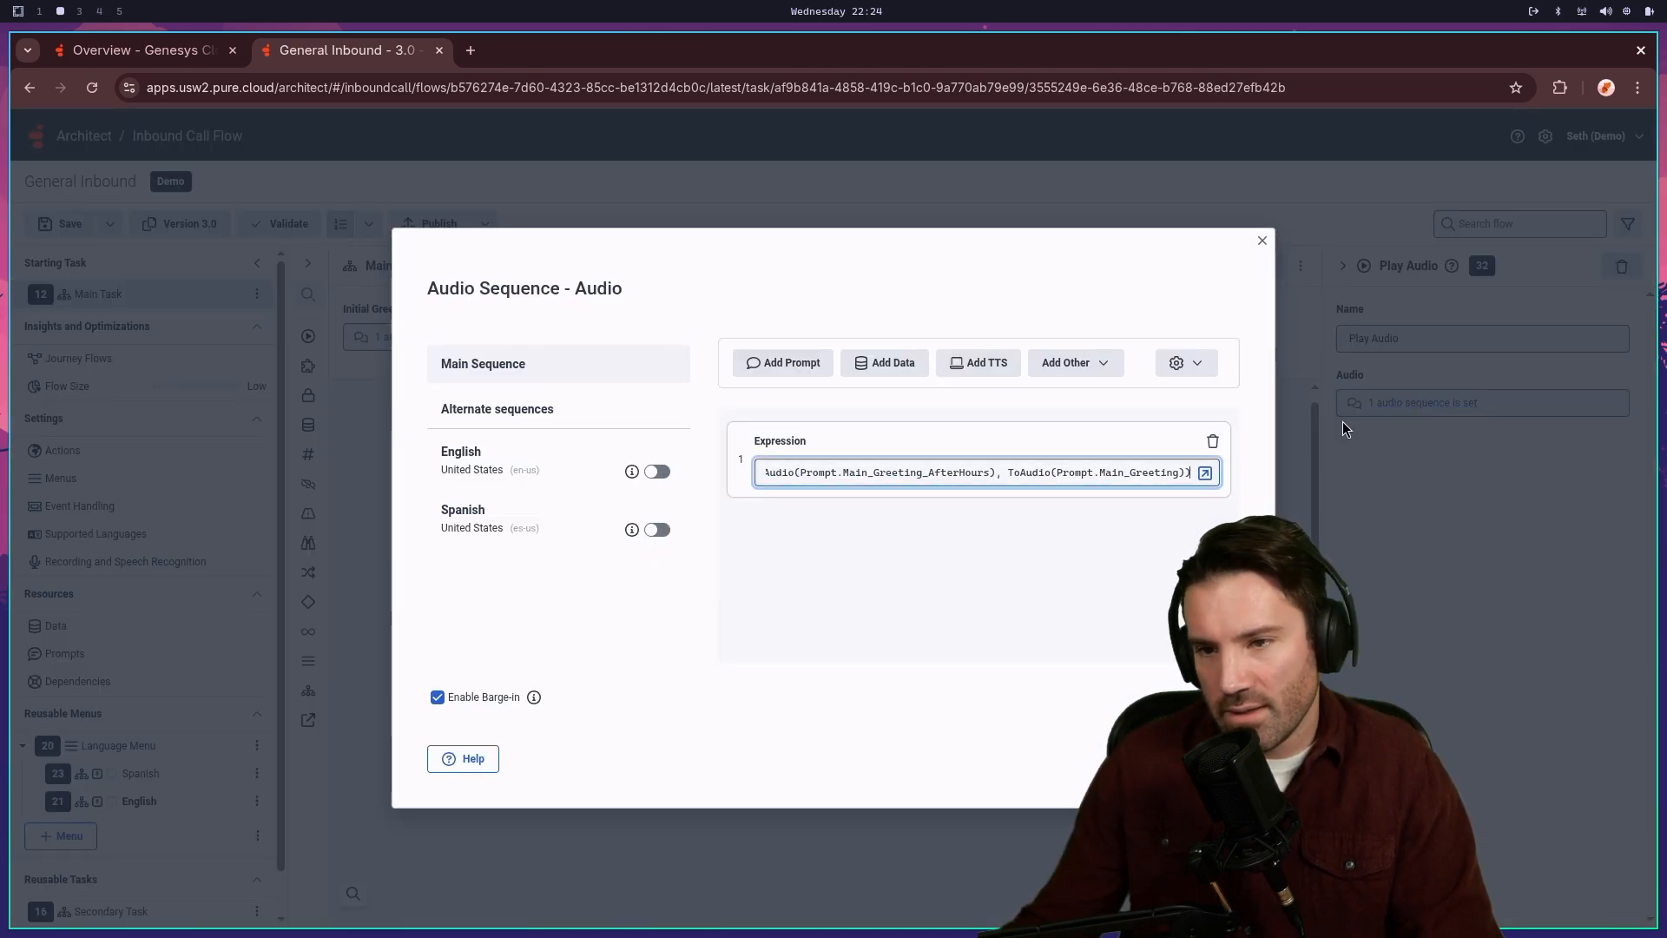
left_click_drag(868, 472, 1014, 471)
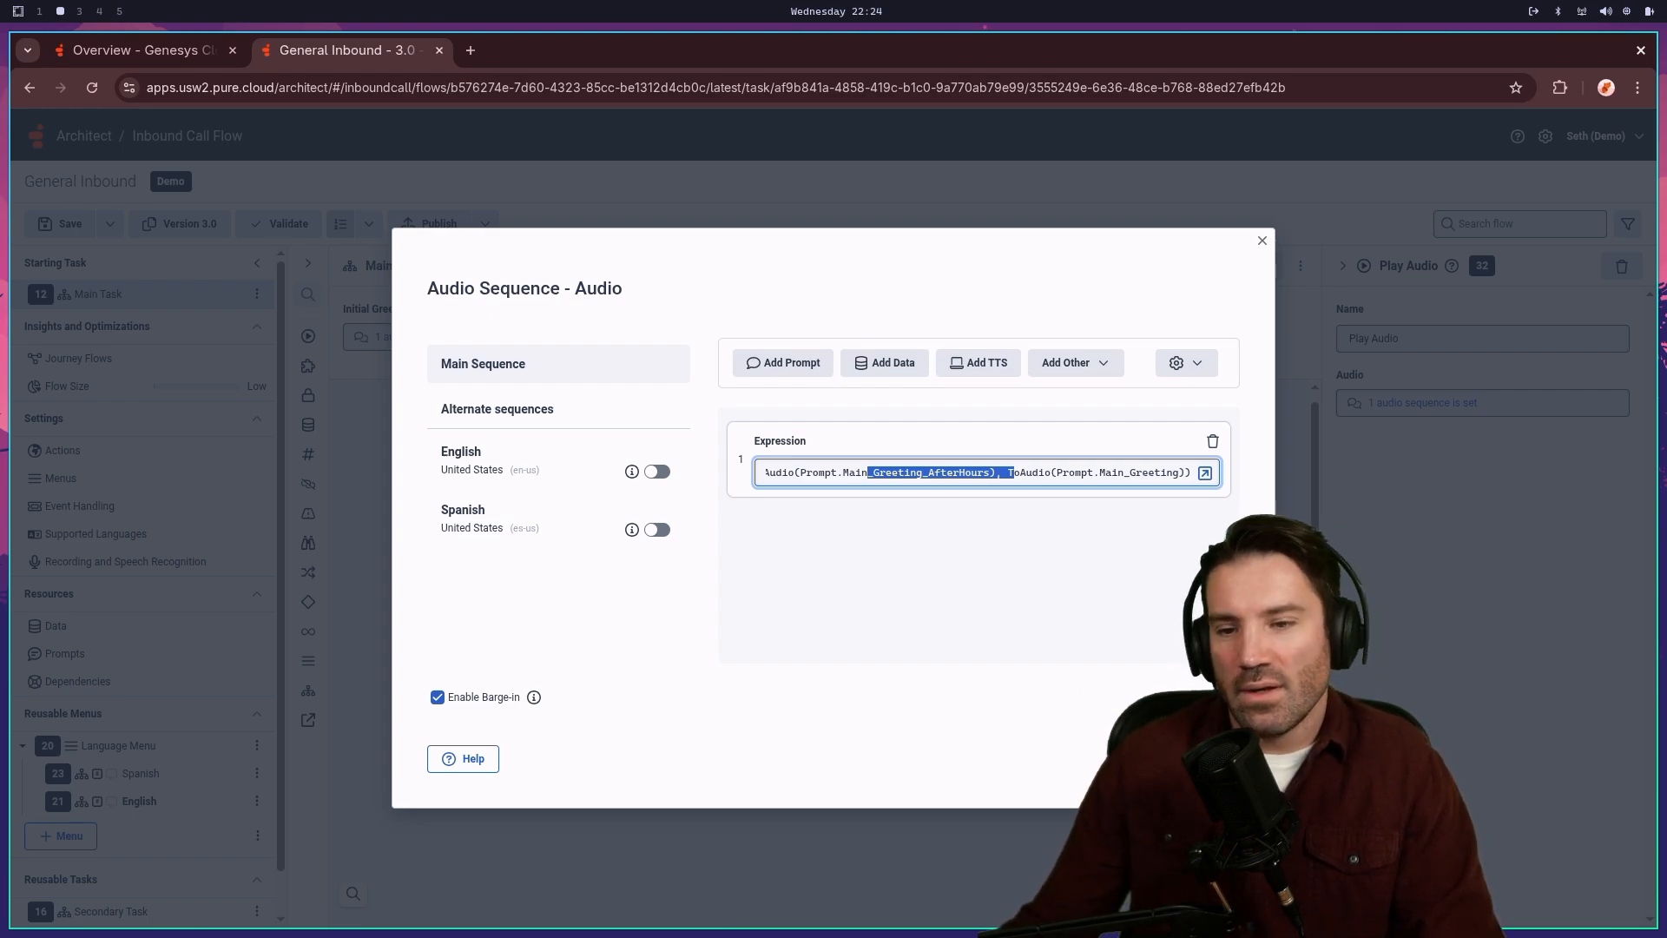
key("Escape")
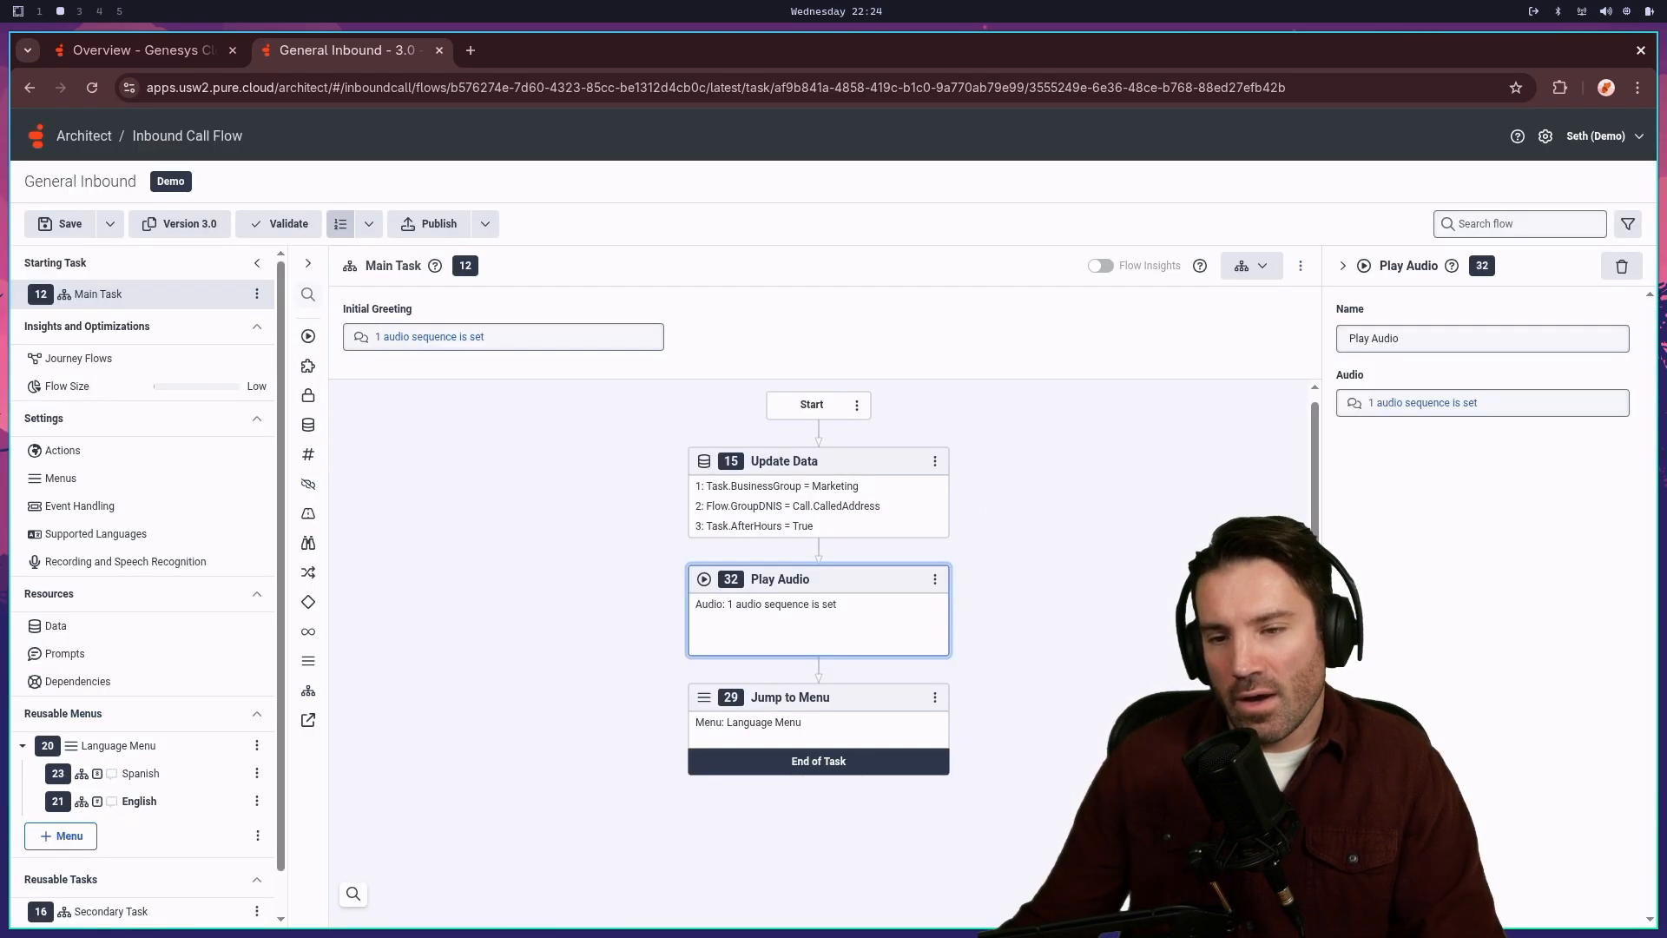
left_click(65, 653)
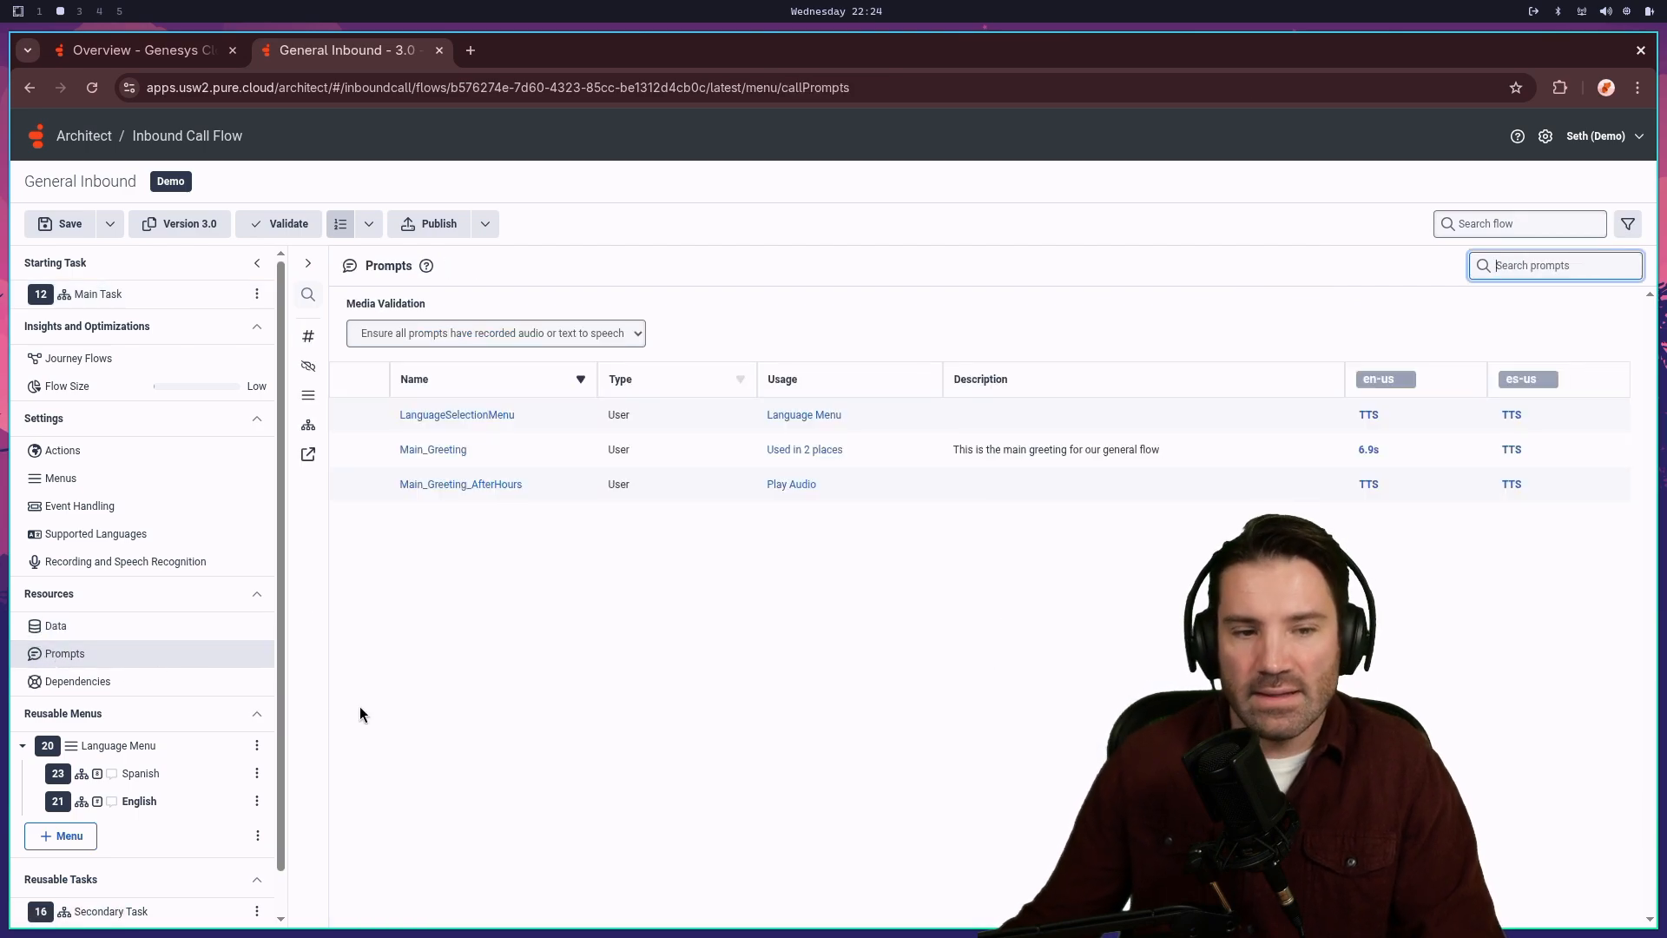
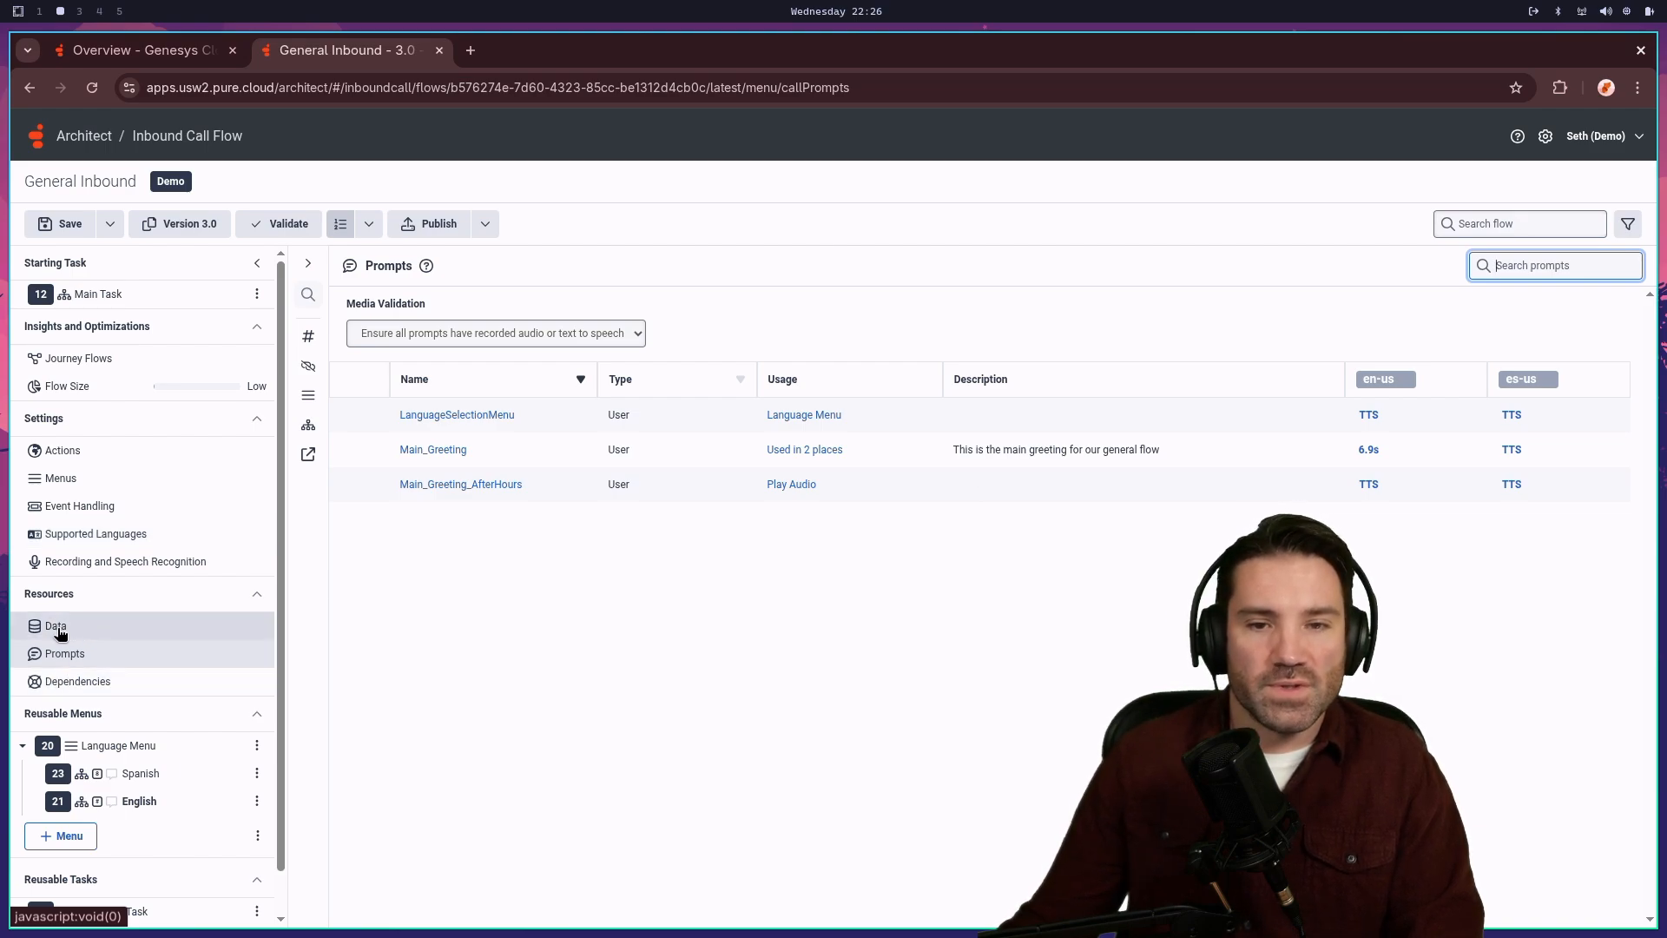
- In Main Task's Update Data action, collapse Task.AfterHours and start a new update statement
left_click(78, 297)
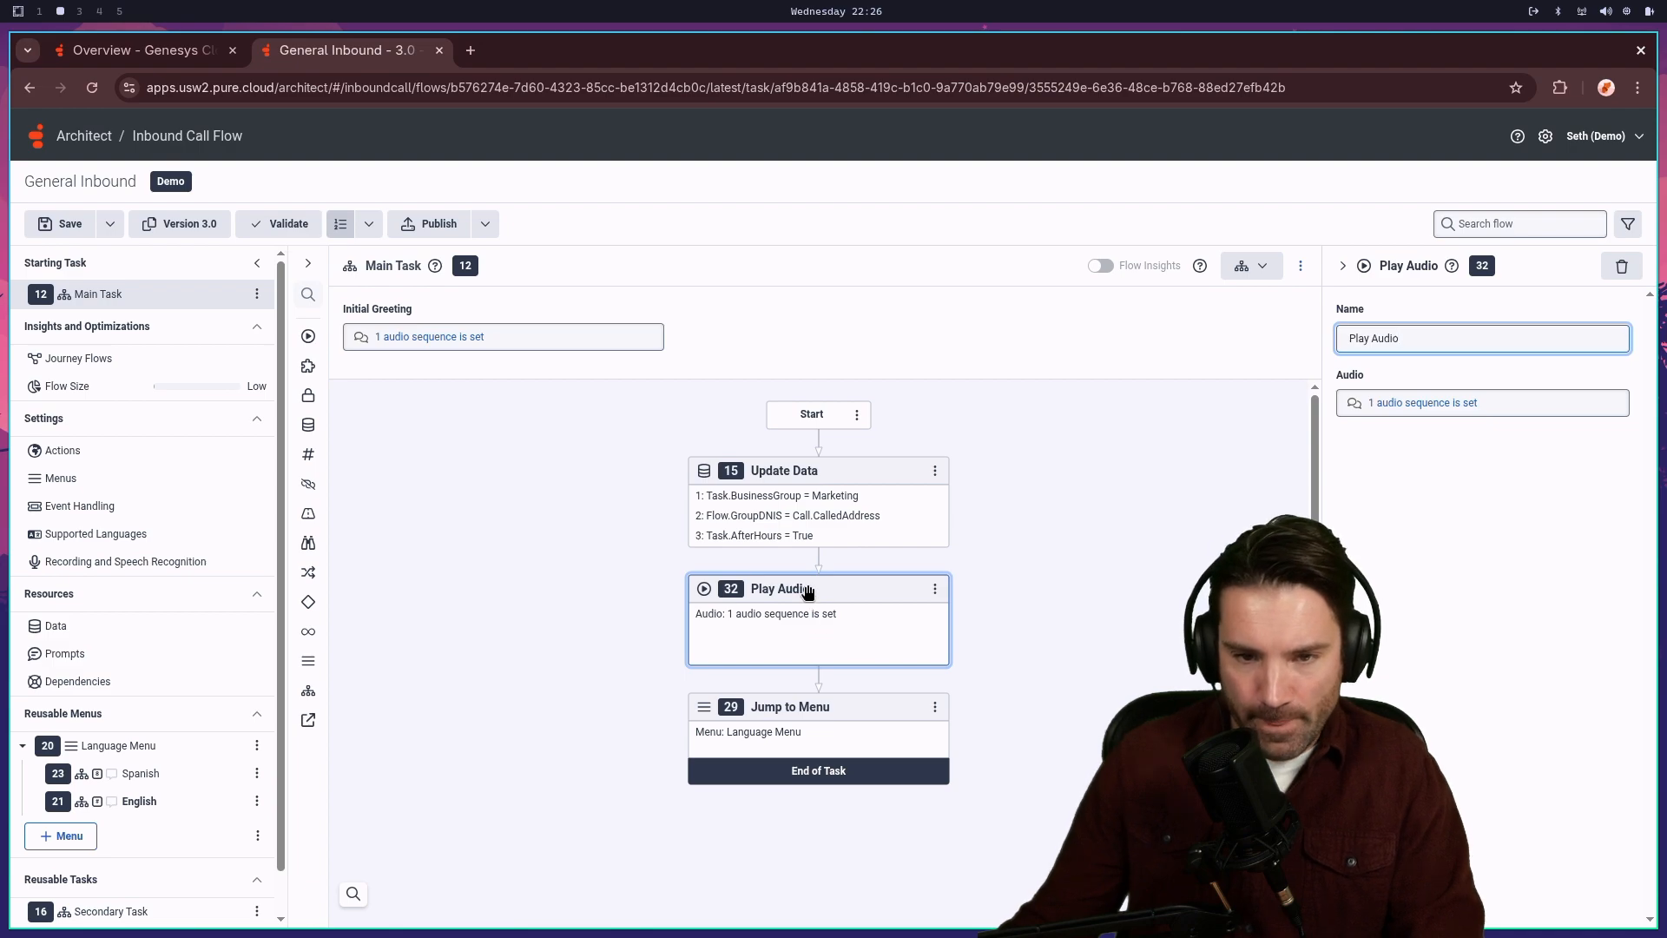
left_click(907, 517)
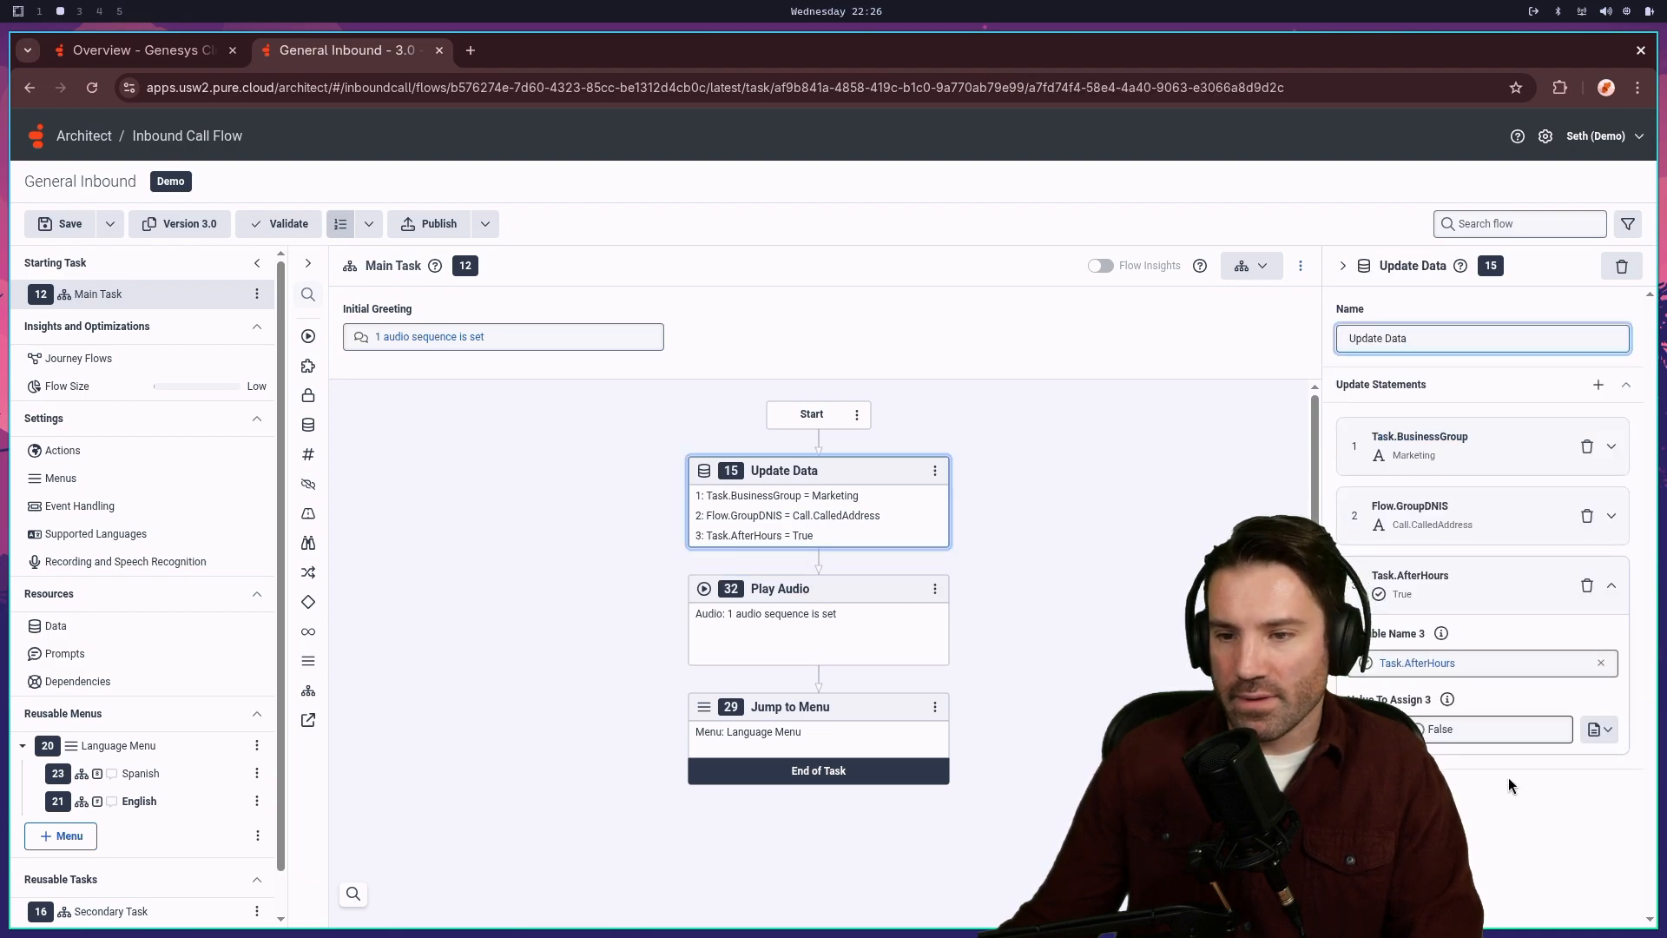
left_click(1459, 580)
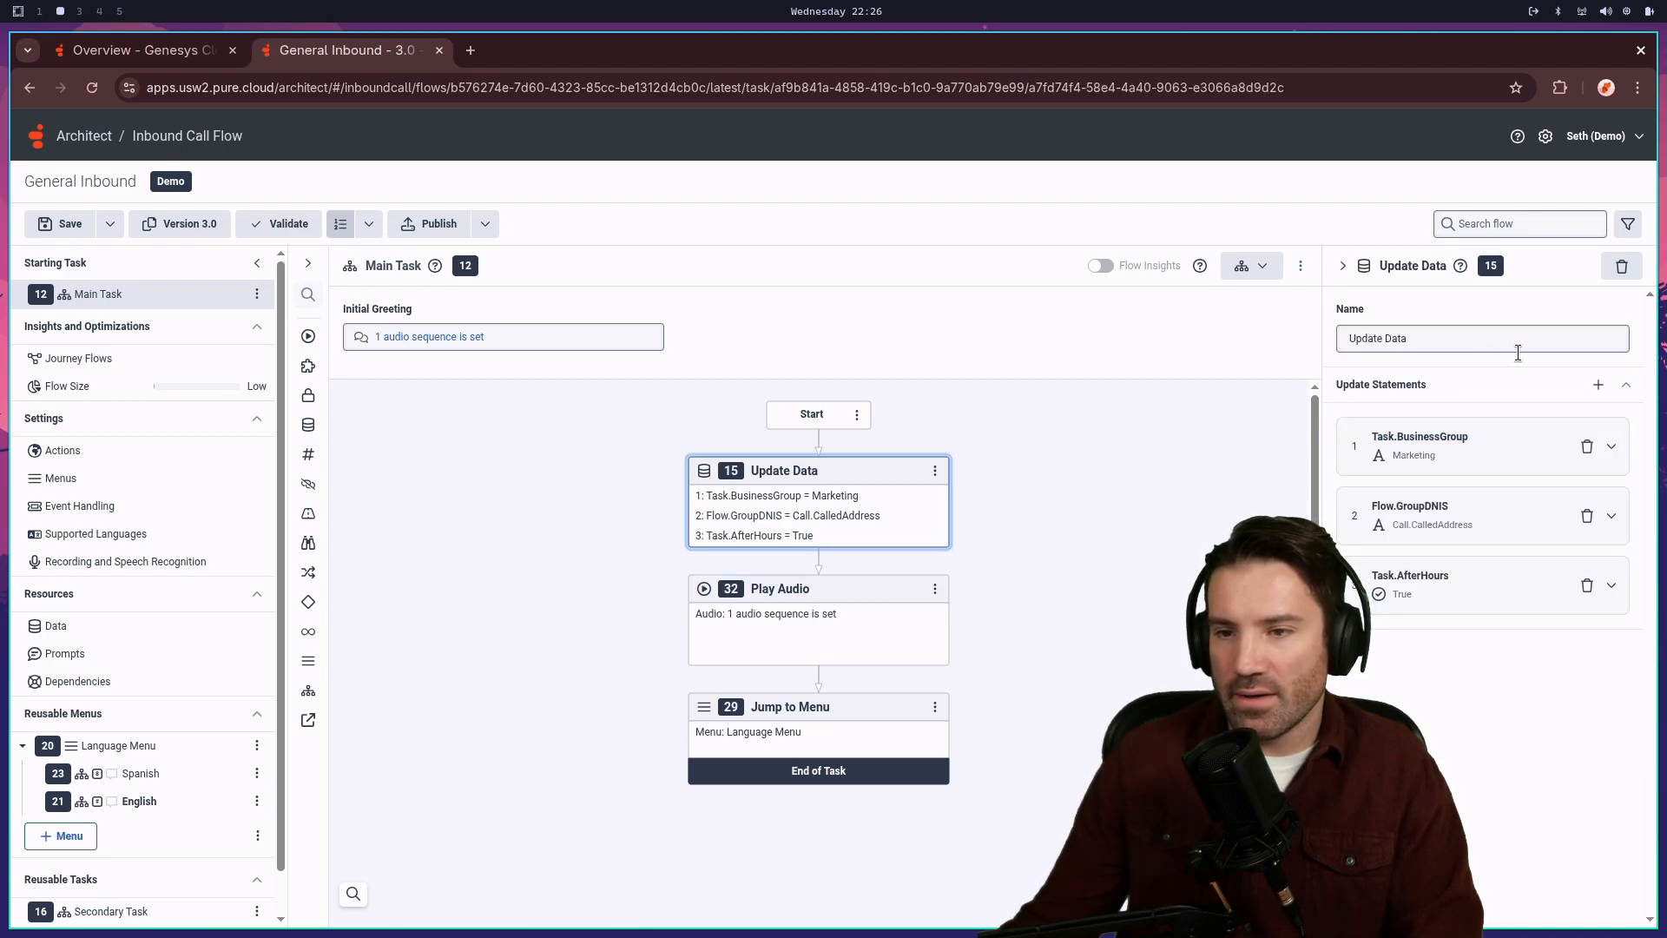
left_click(1598, 384)
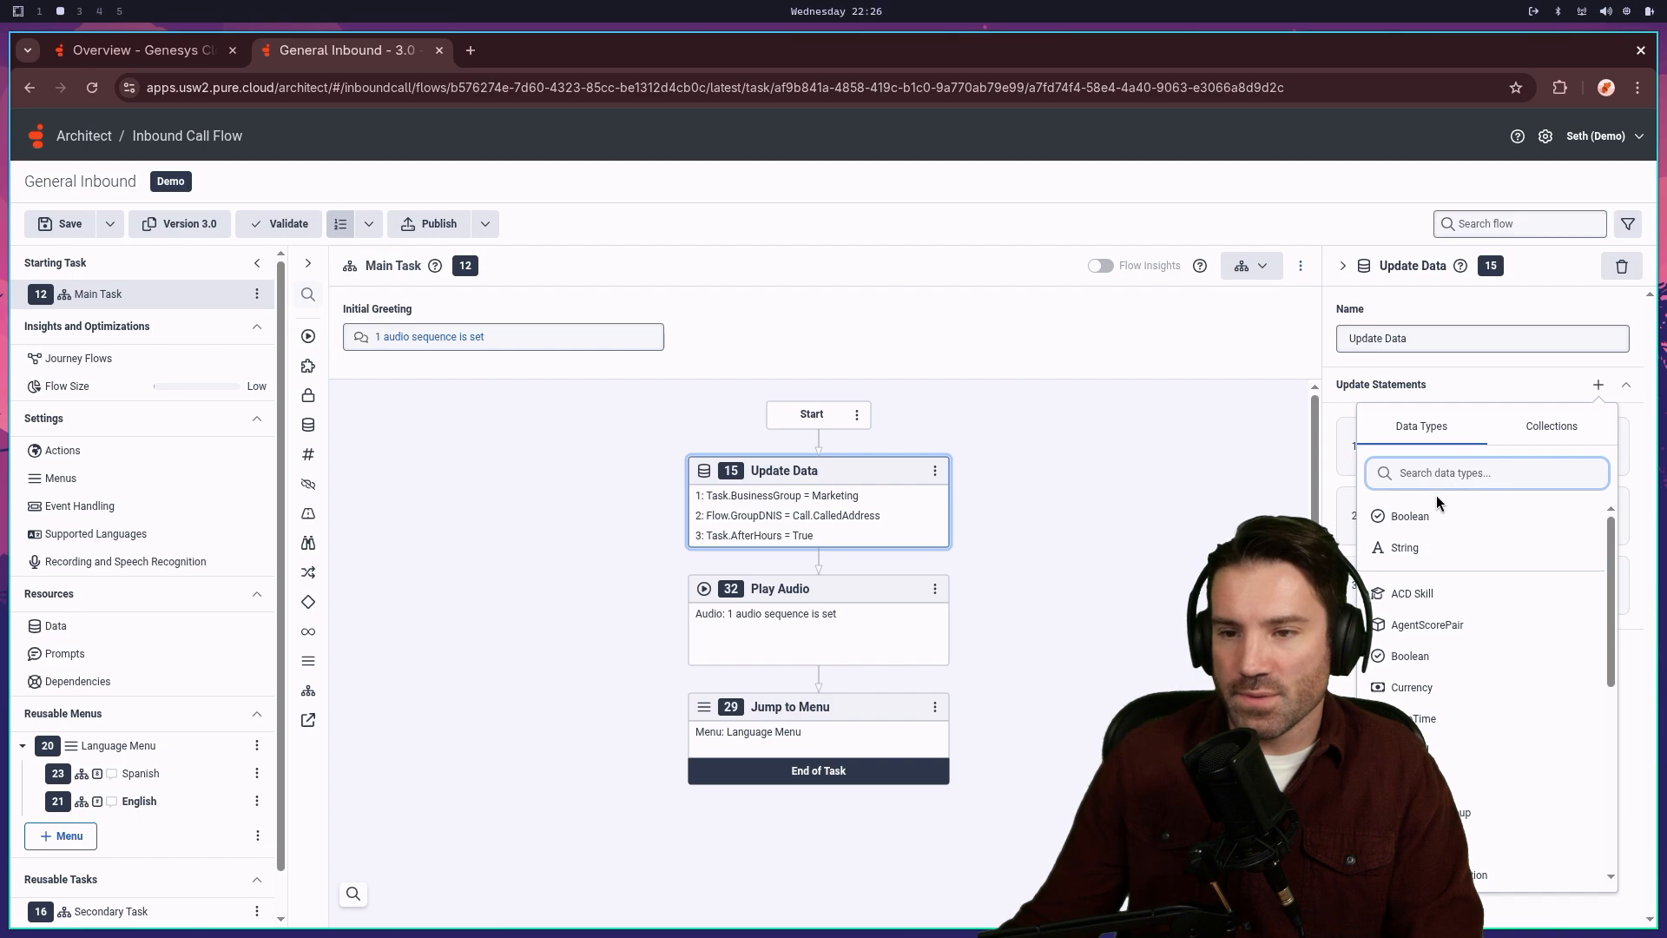
- Add a String update statement setting Task.PromptPlayName to Main_Greeting, then collapse it
left_click(1417, 550)
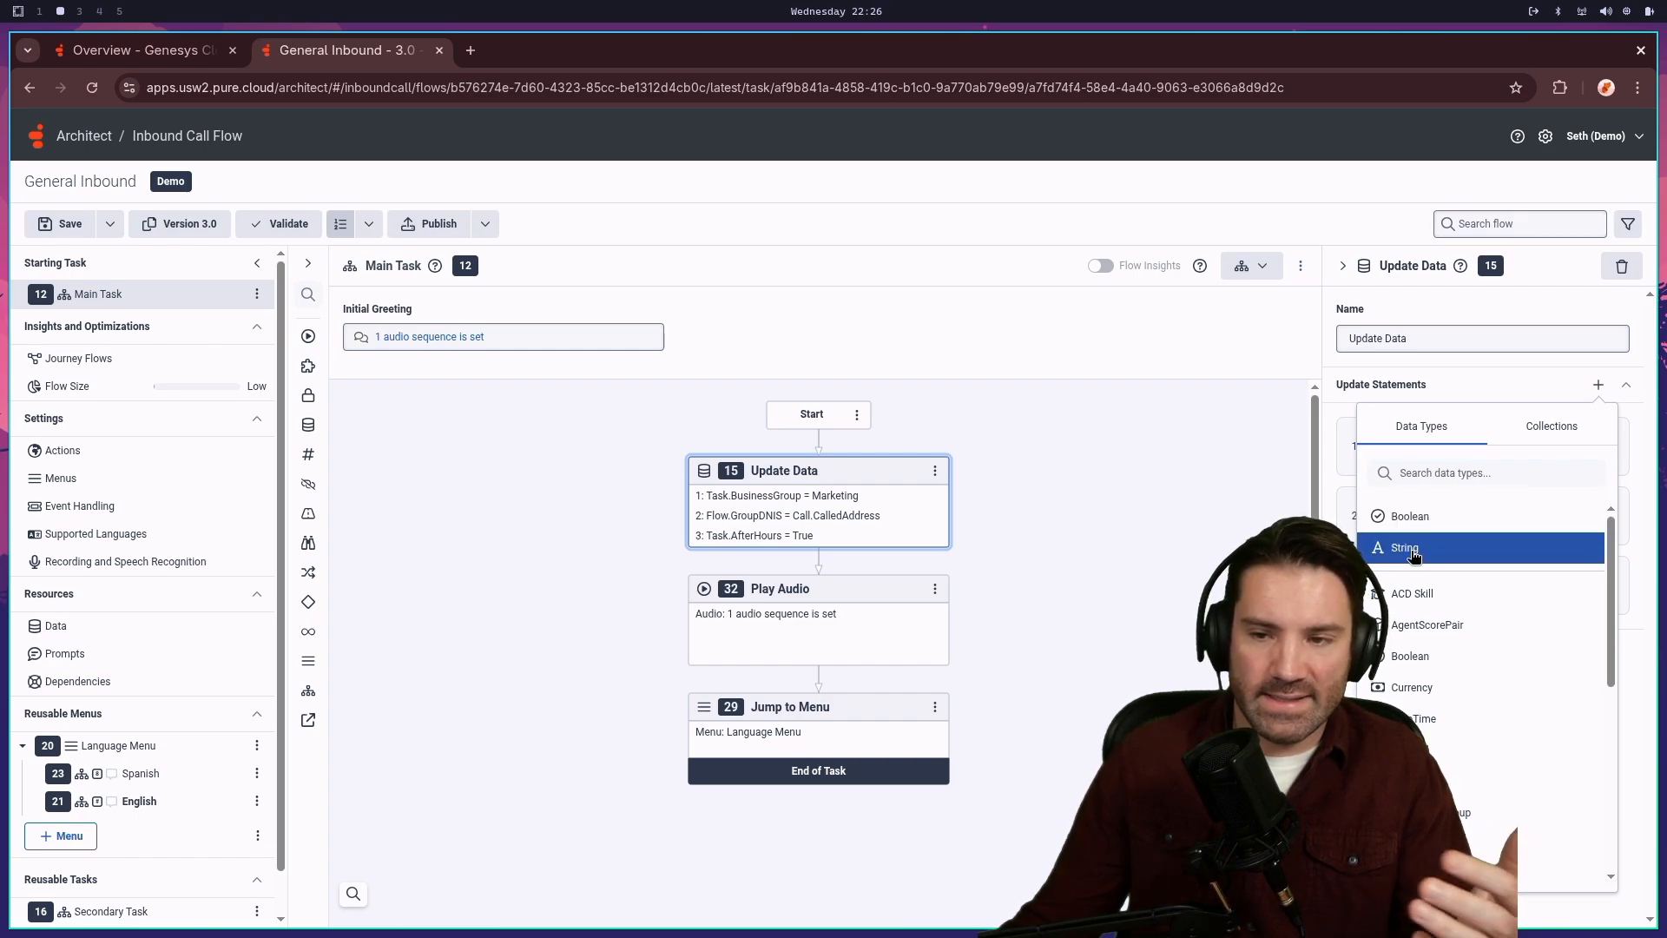
left_click(1441, 555)
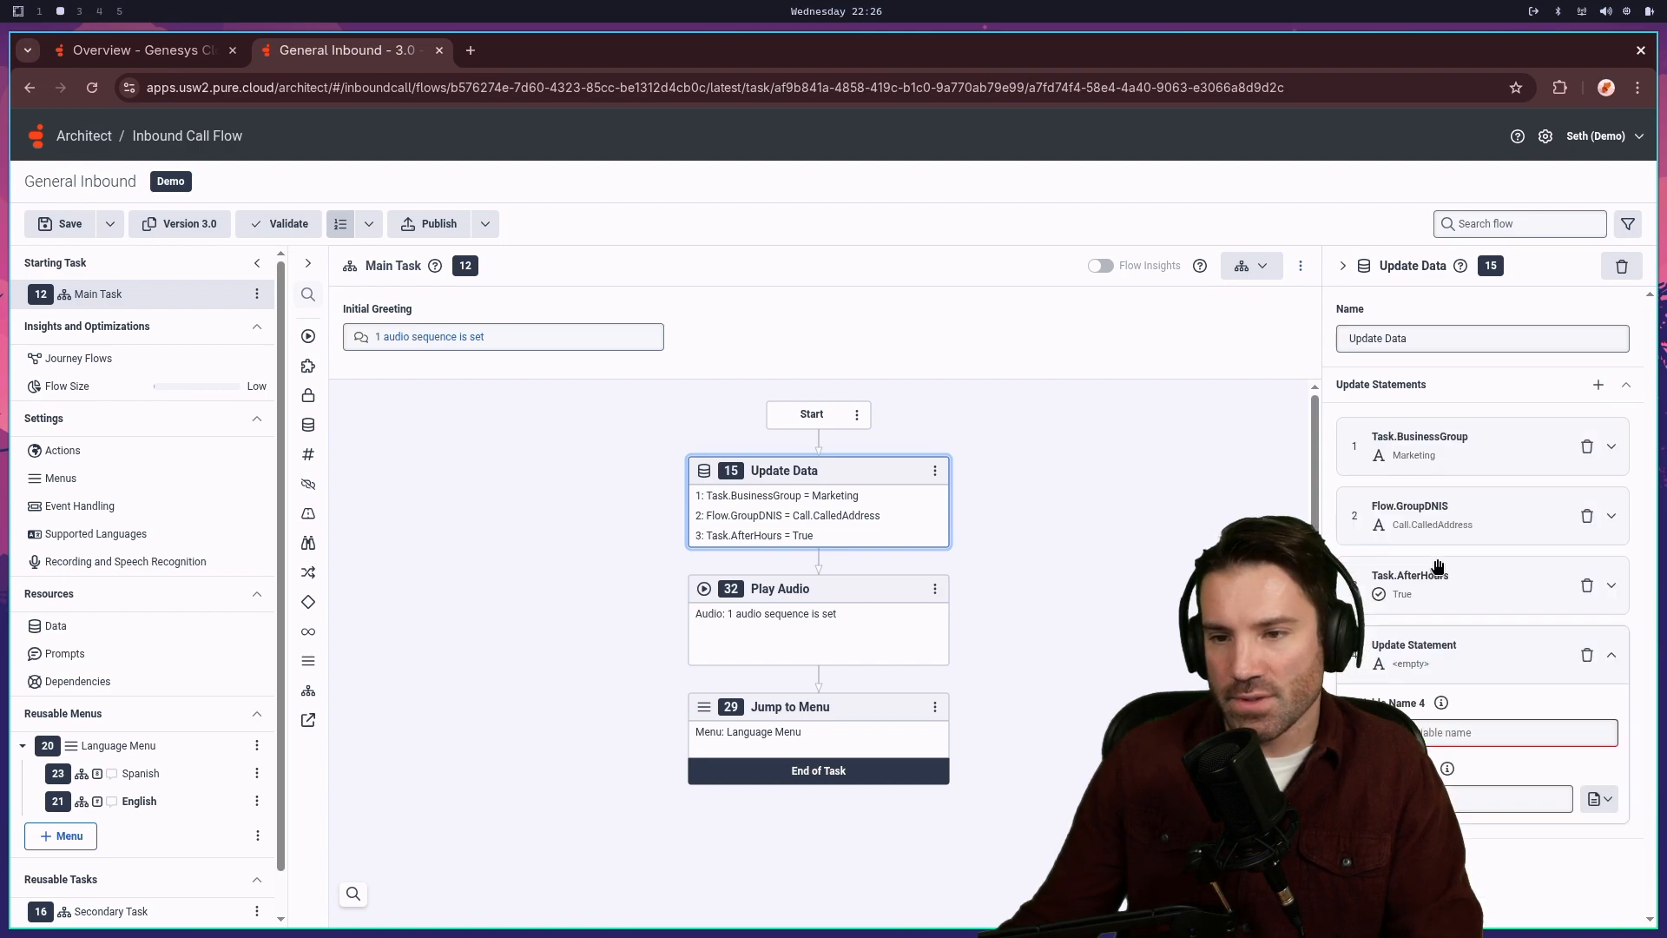
left_click(1486, 731)
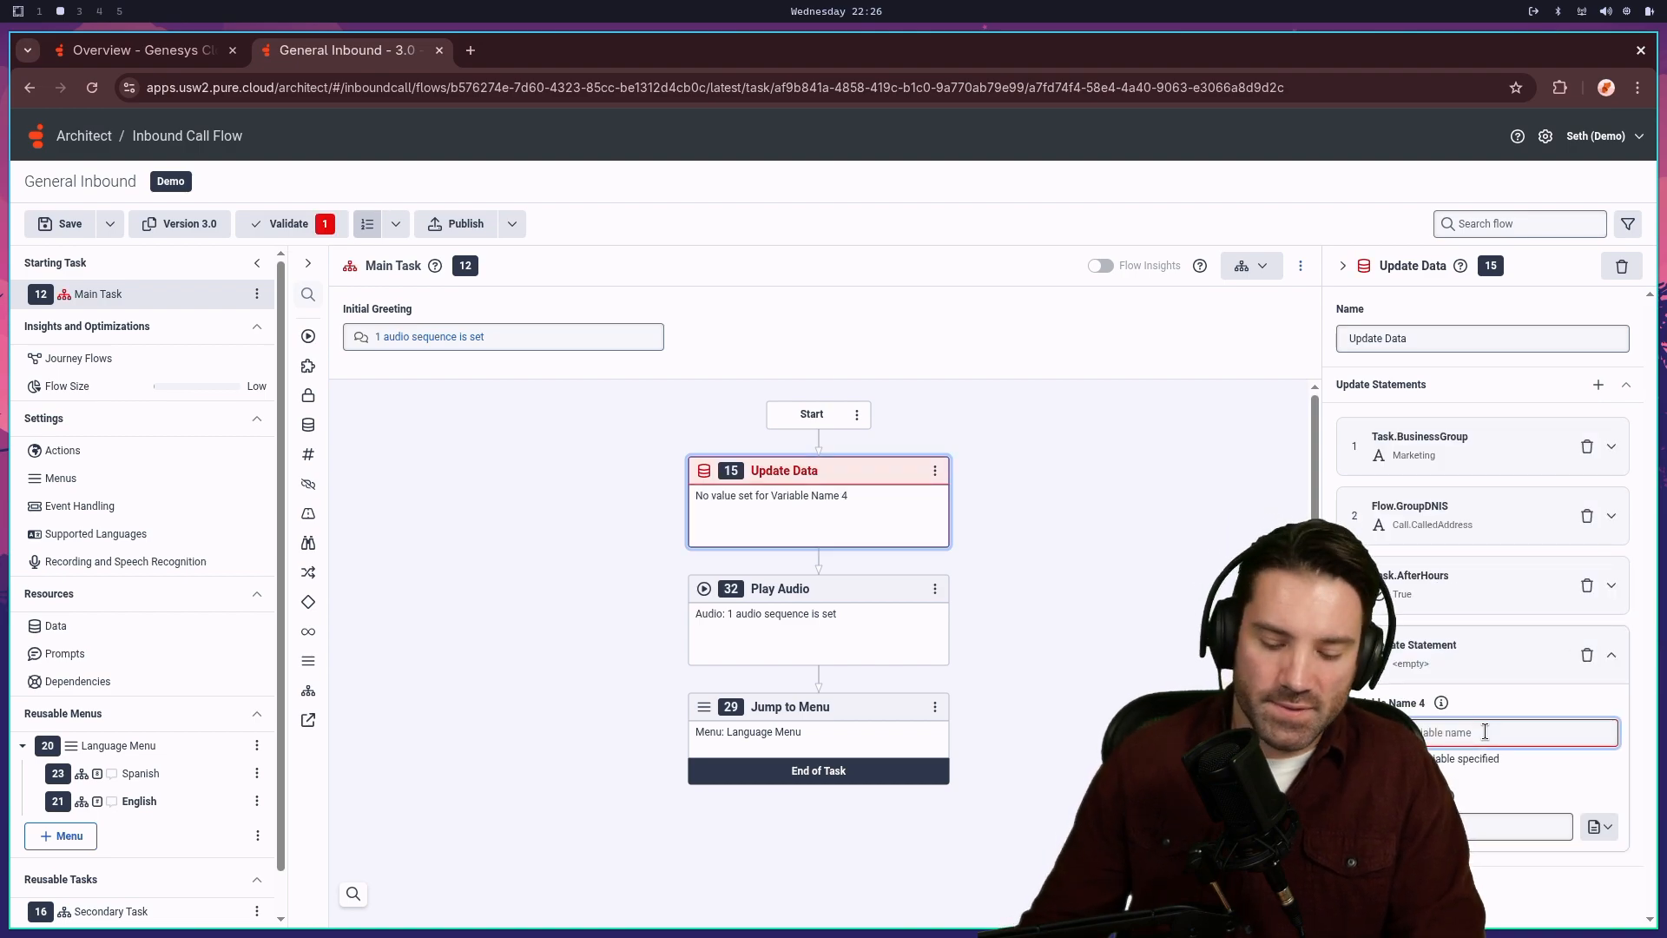
type("Task.Holiday")
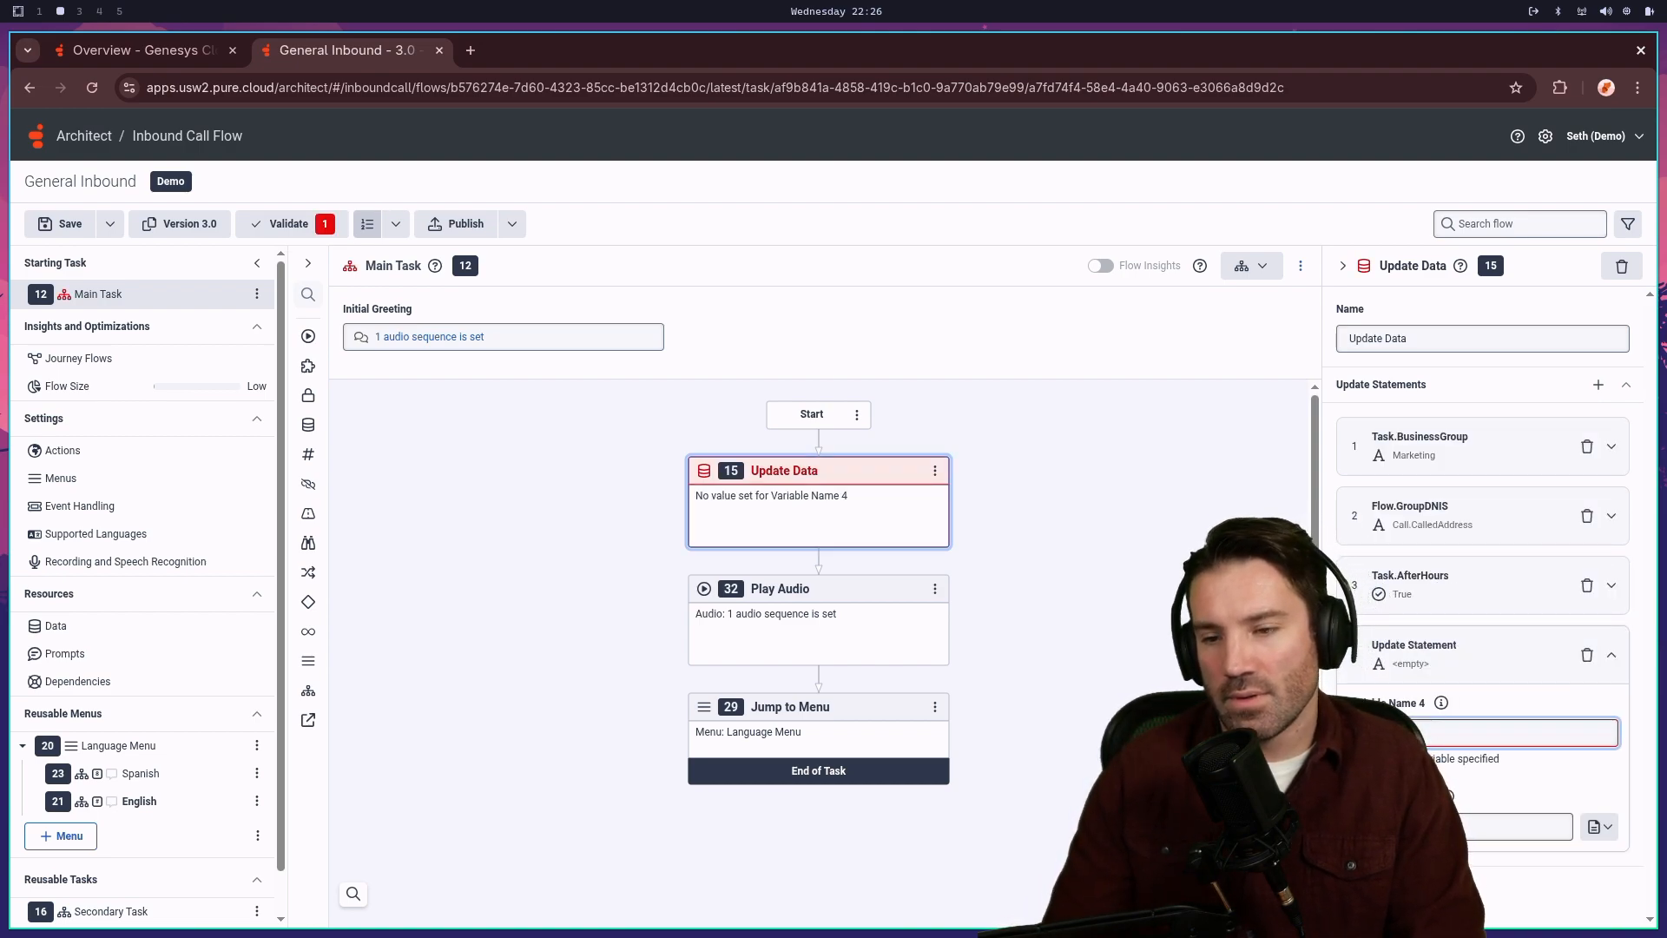
type("Name")
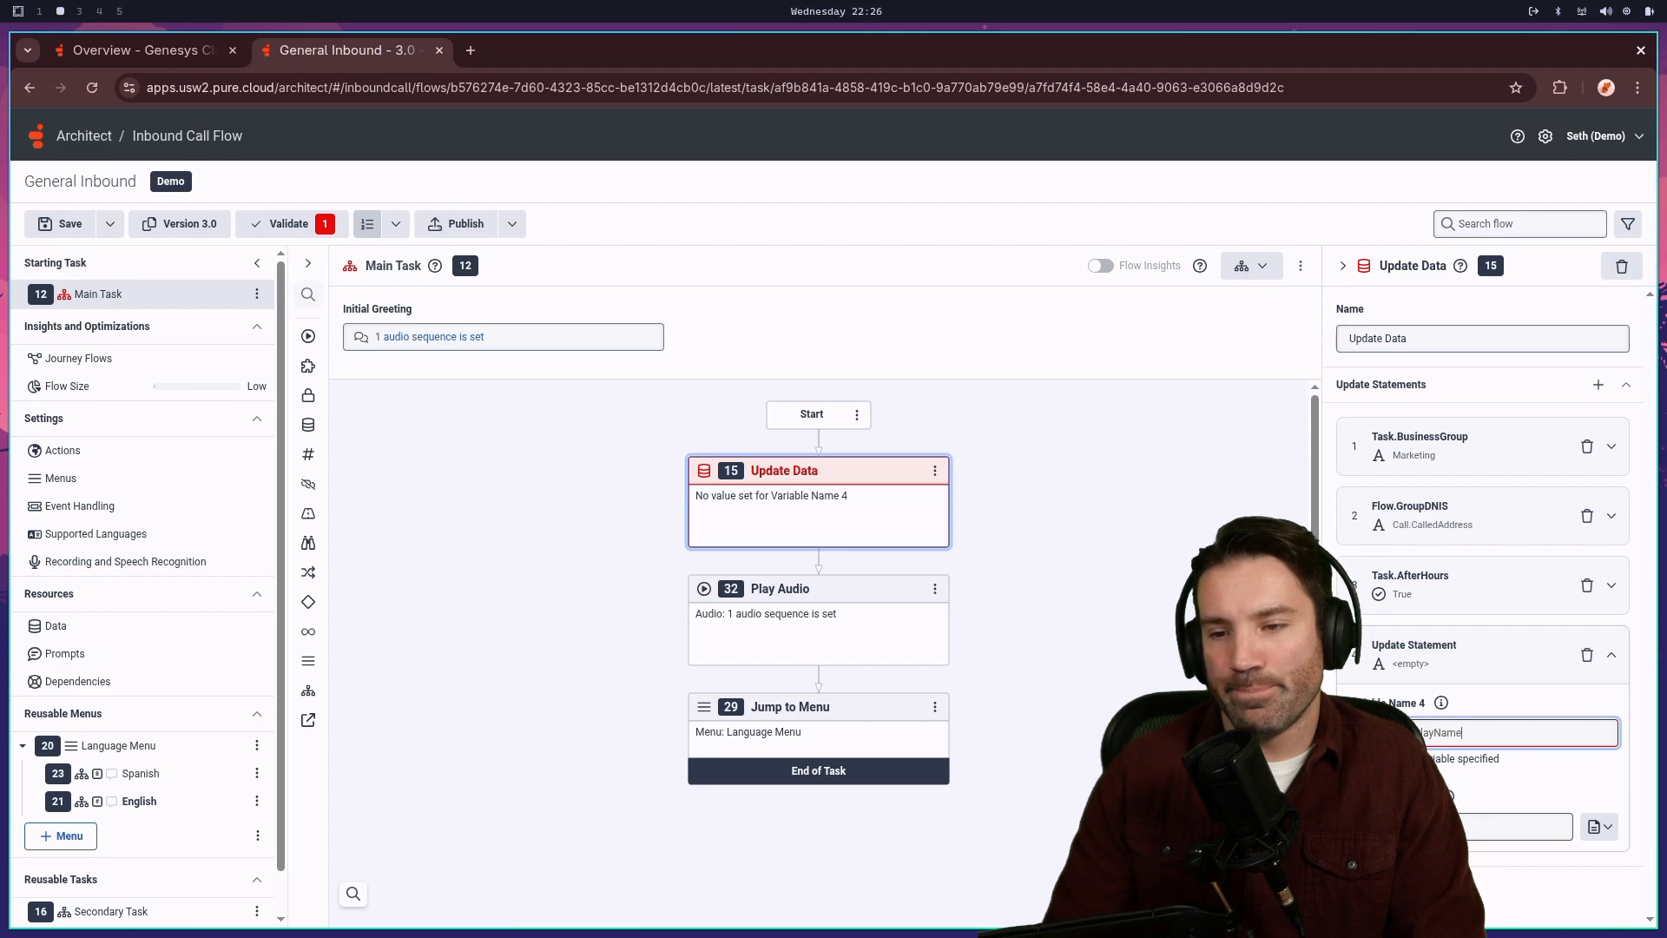
key("Return")
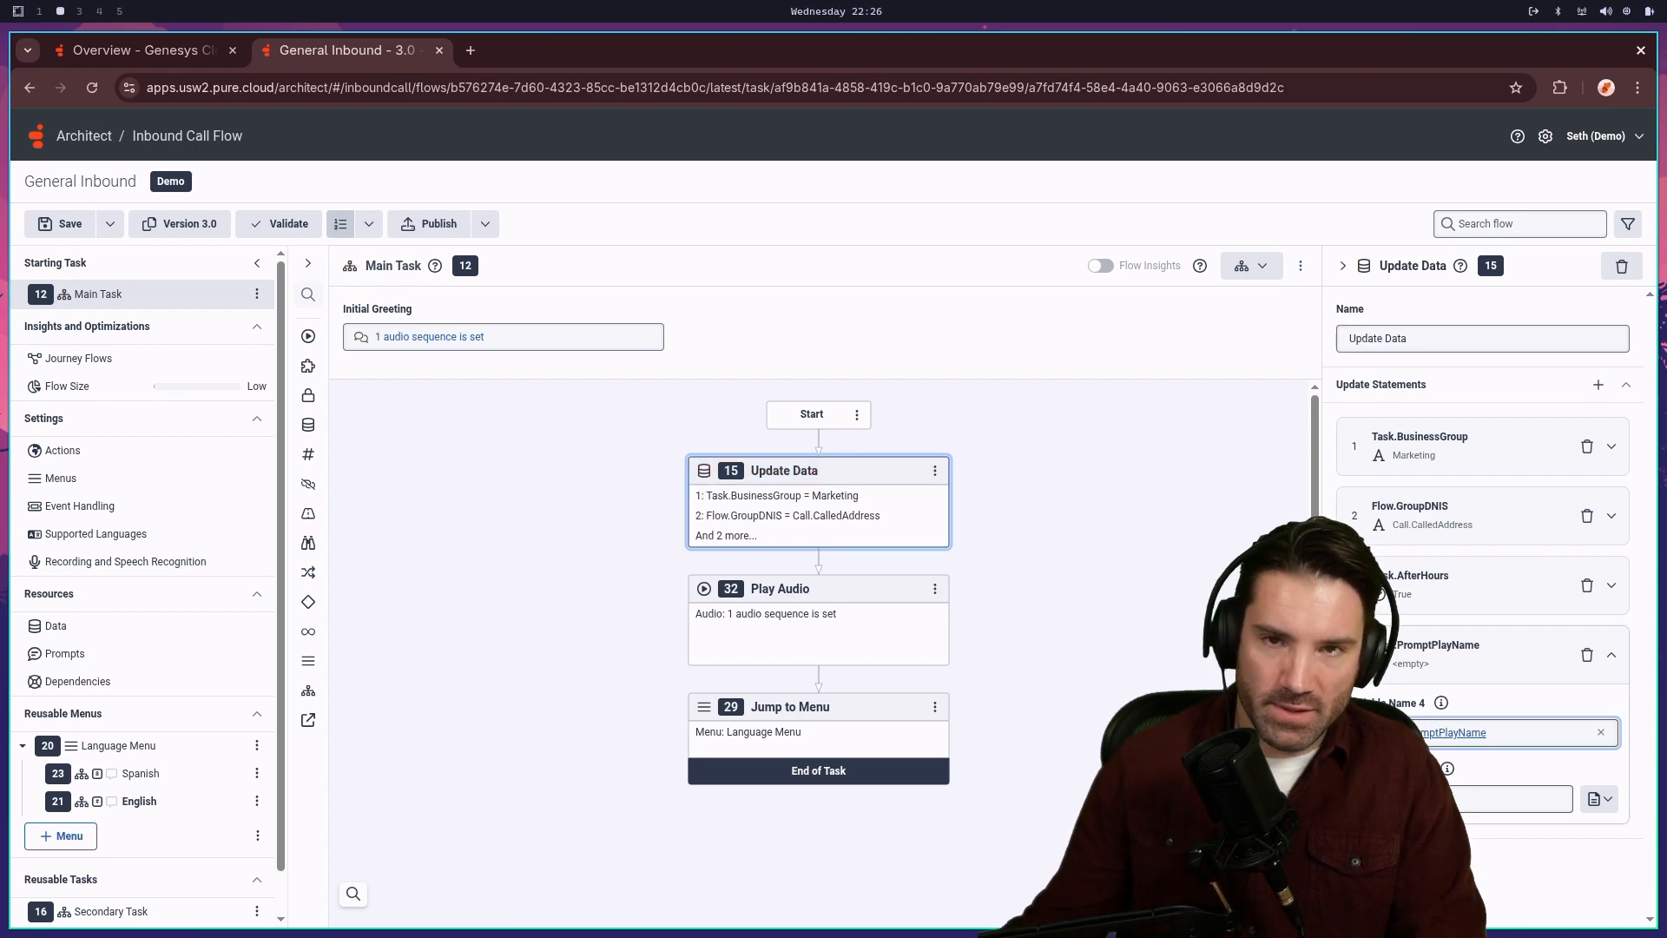
left_click(1461, 798)
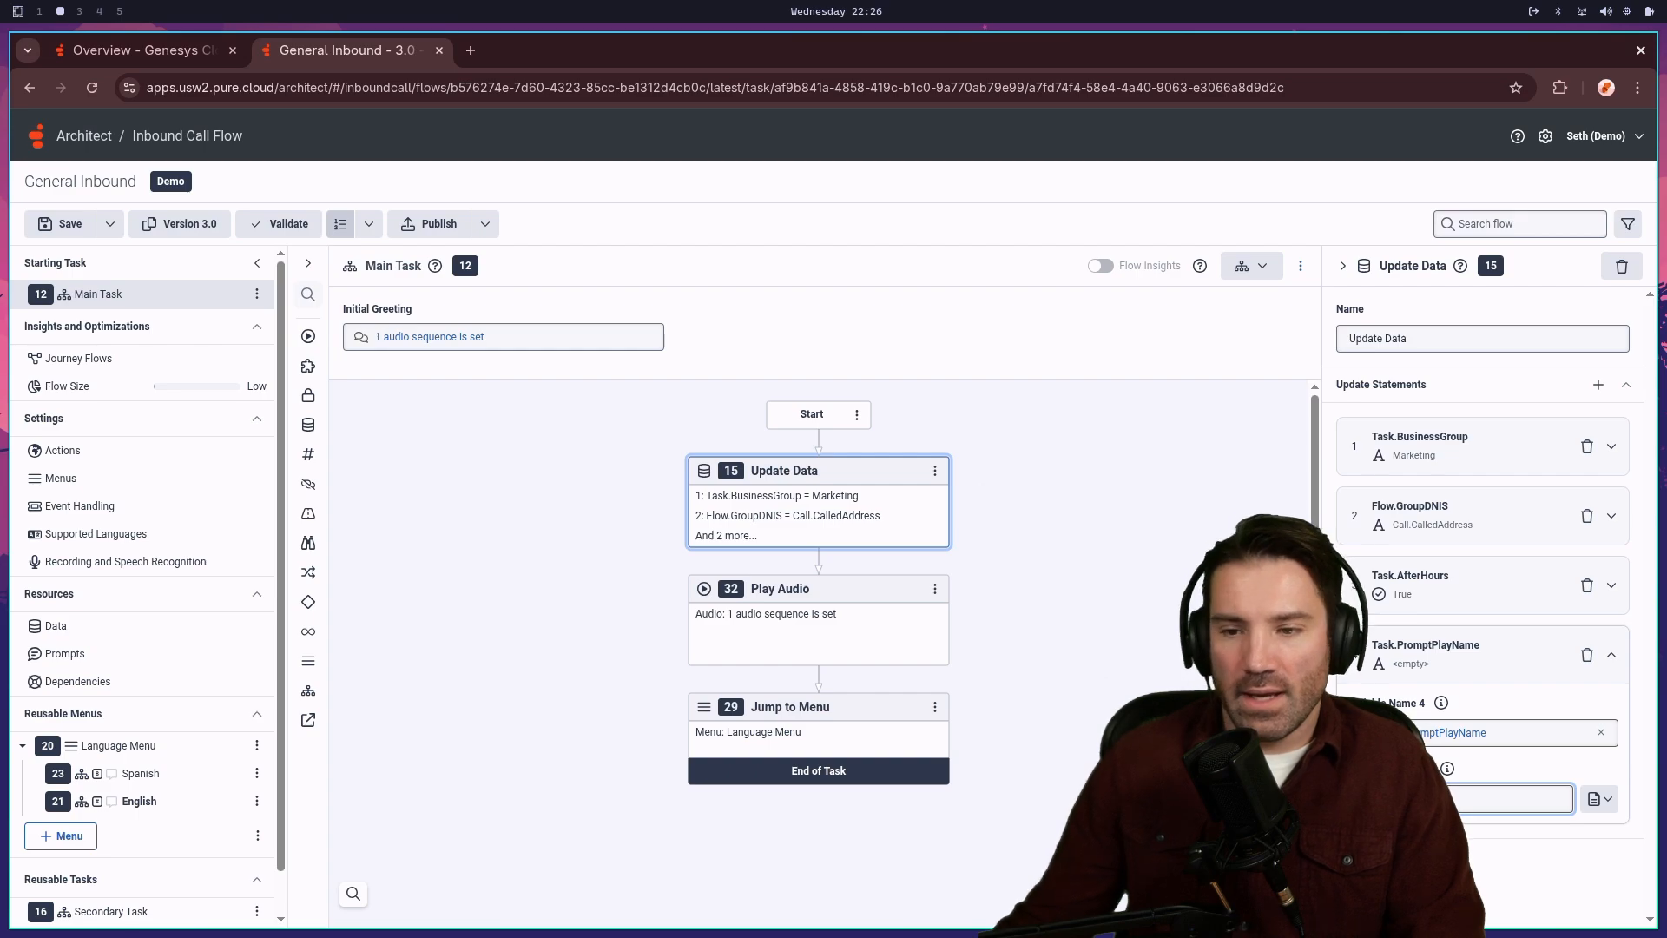
type("Main")
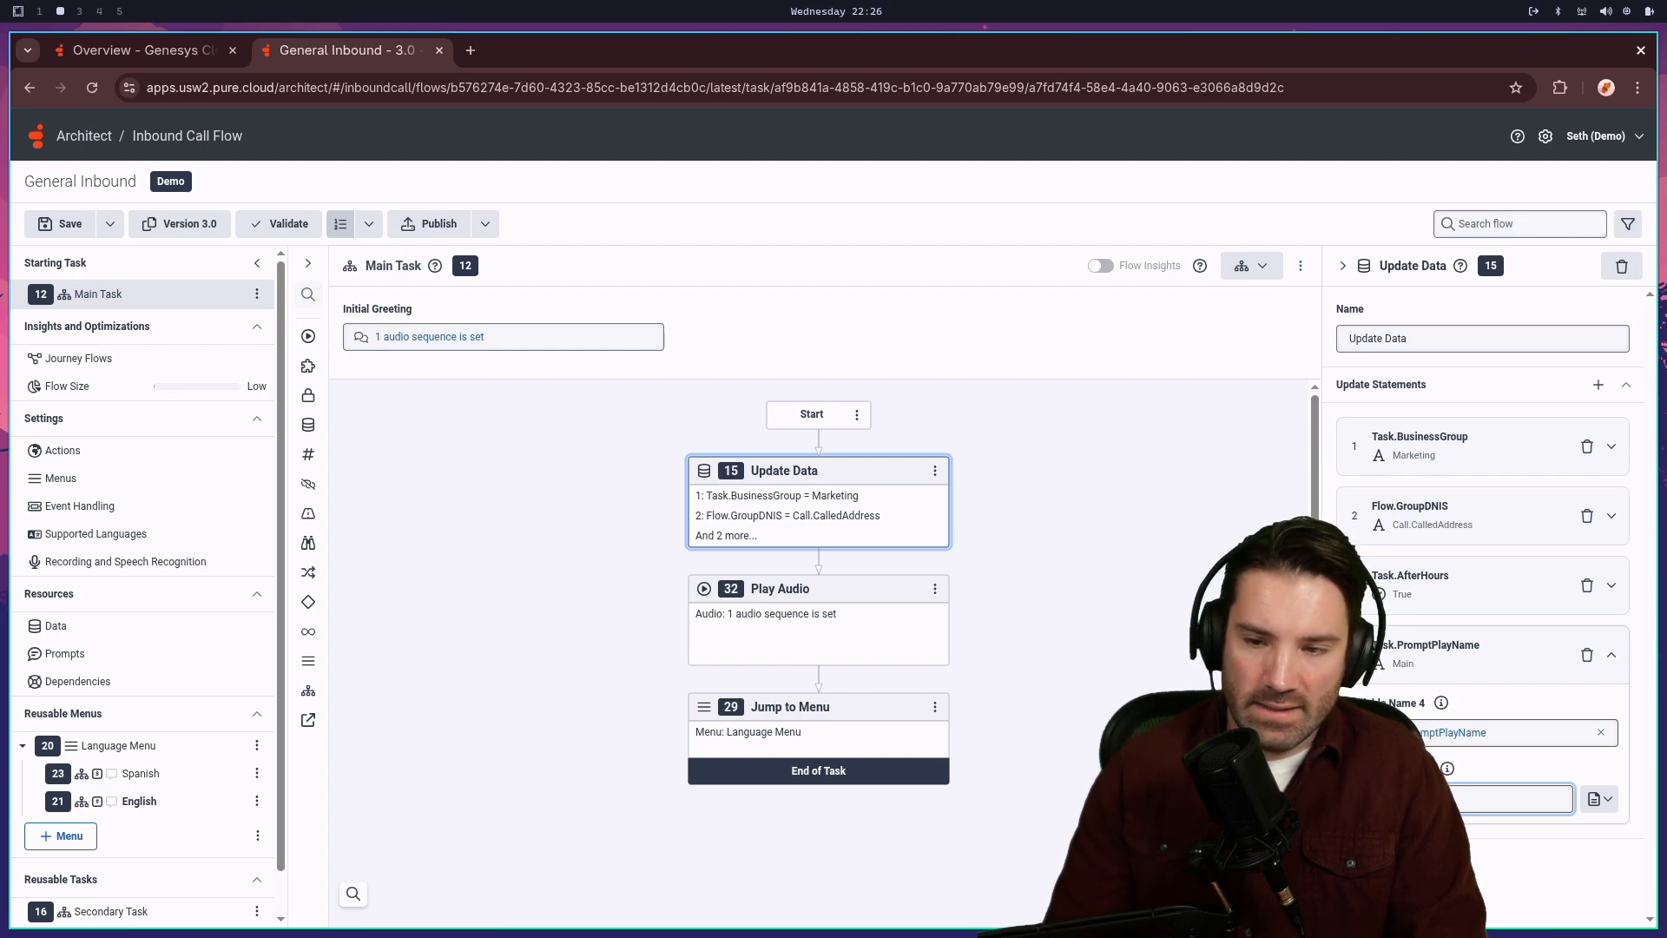
type("_Greeting")
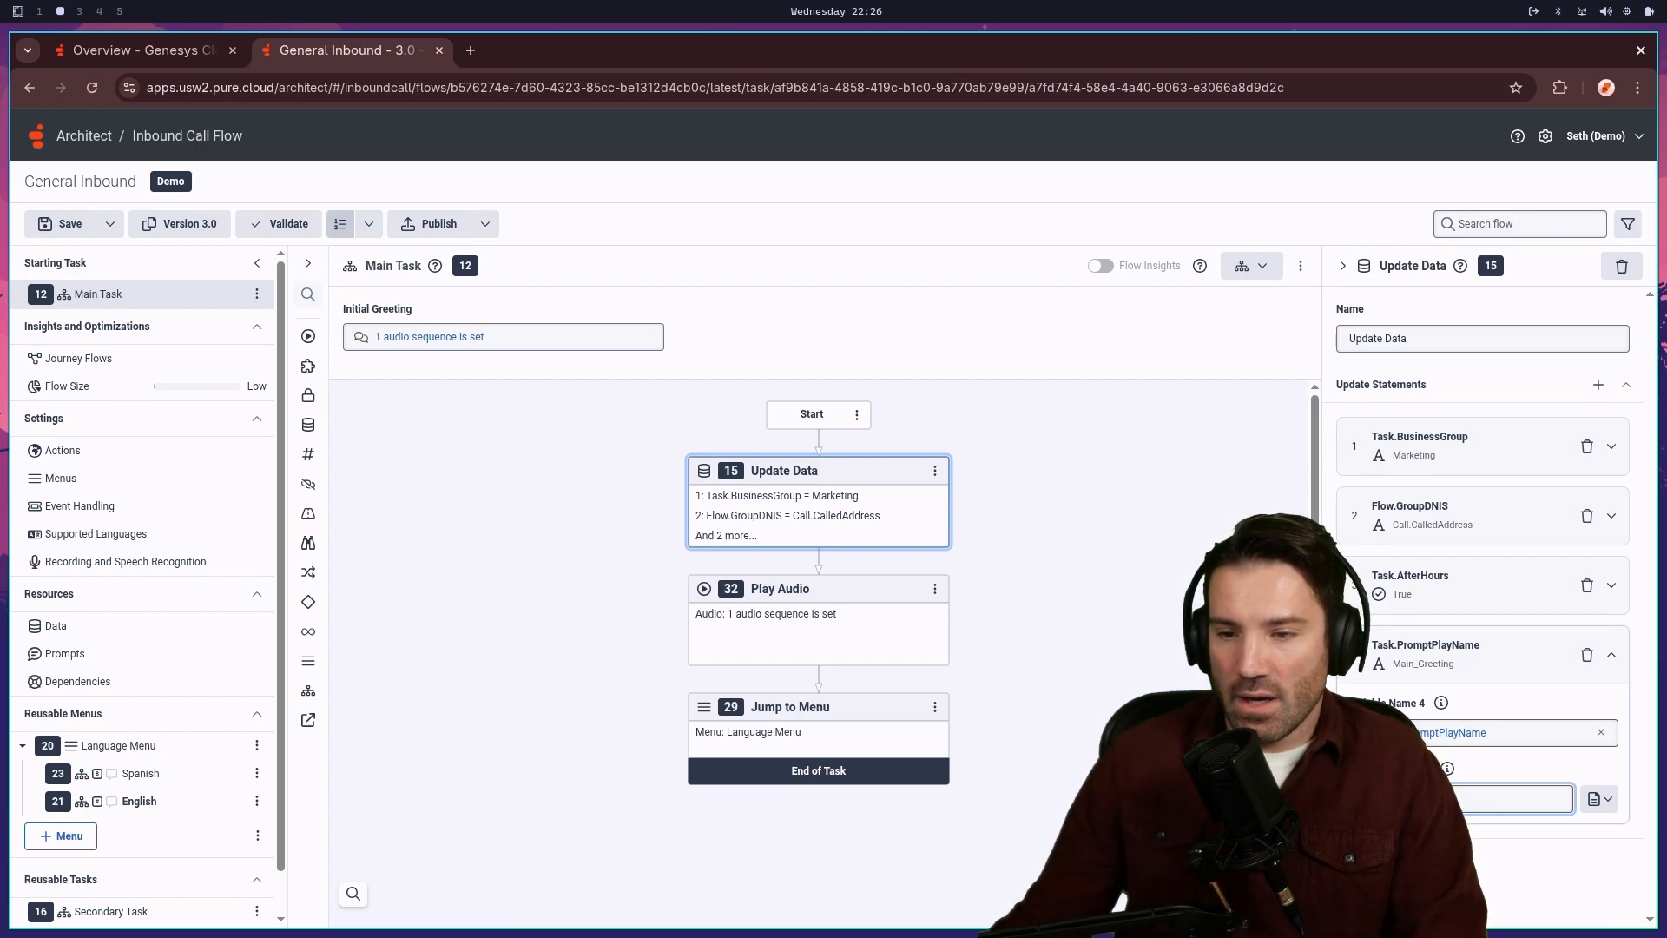
left_click(1428, 667)
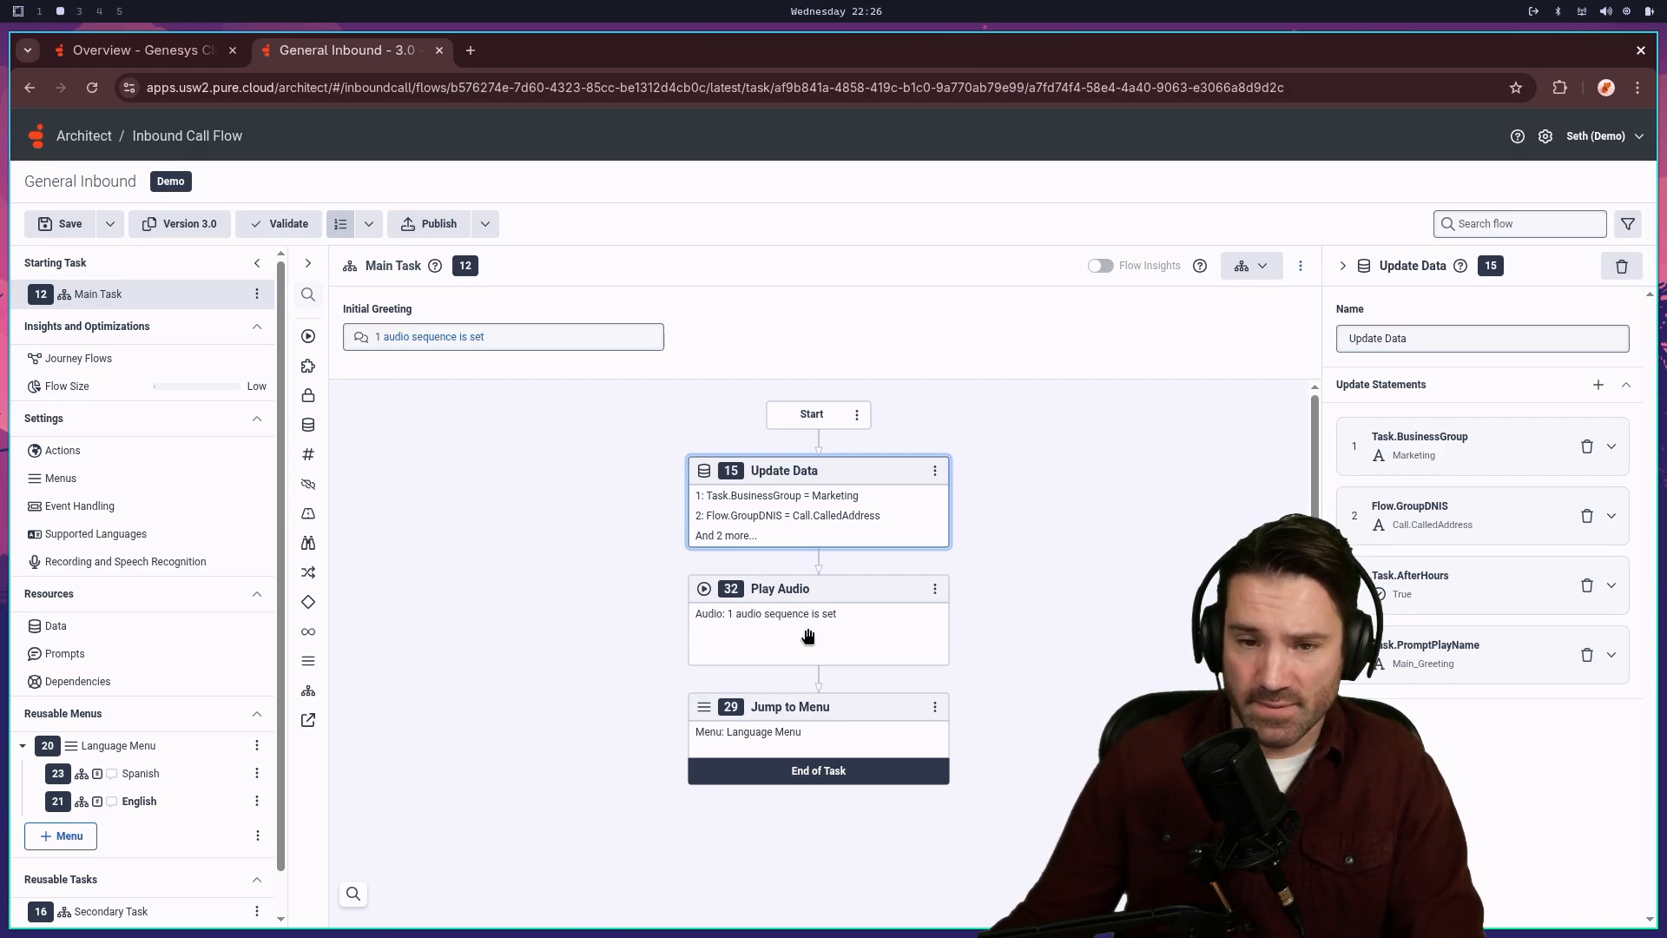
- Insert a new Play Audio action after Update Data from the Toolbox's Audio category
right_click(818, 564)
mouse_move(816, 575)
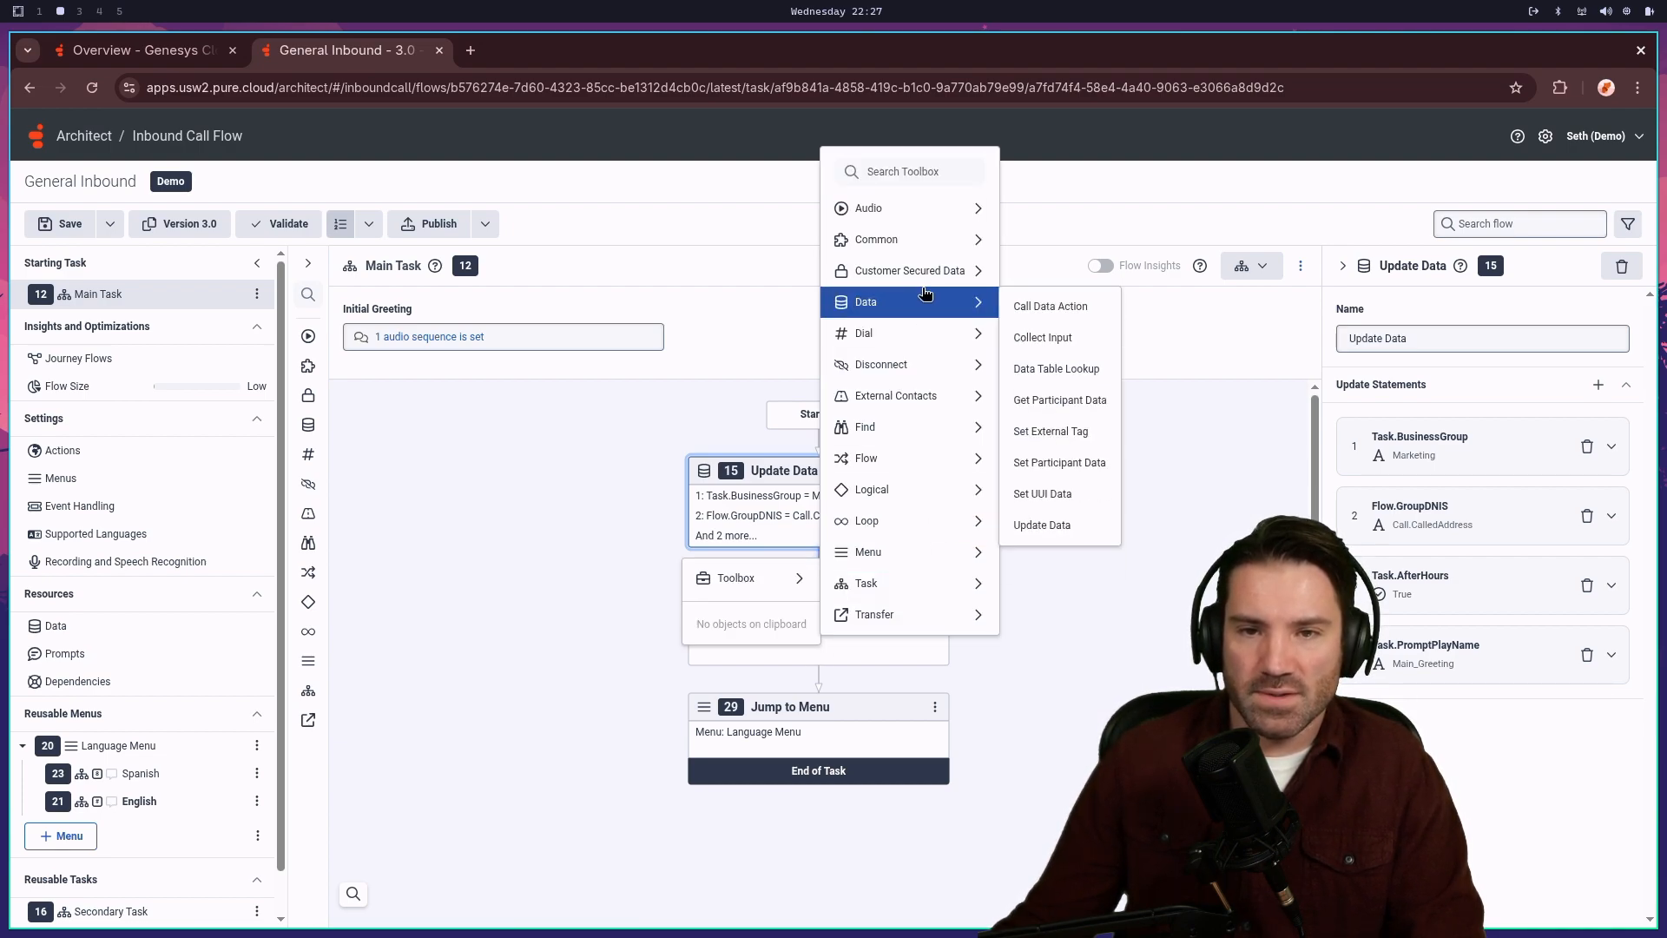
mouse_move(904, 230)
left_click(1038, 209)
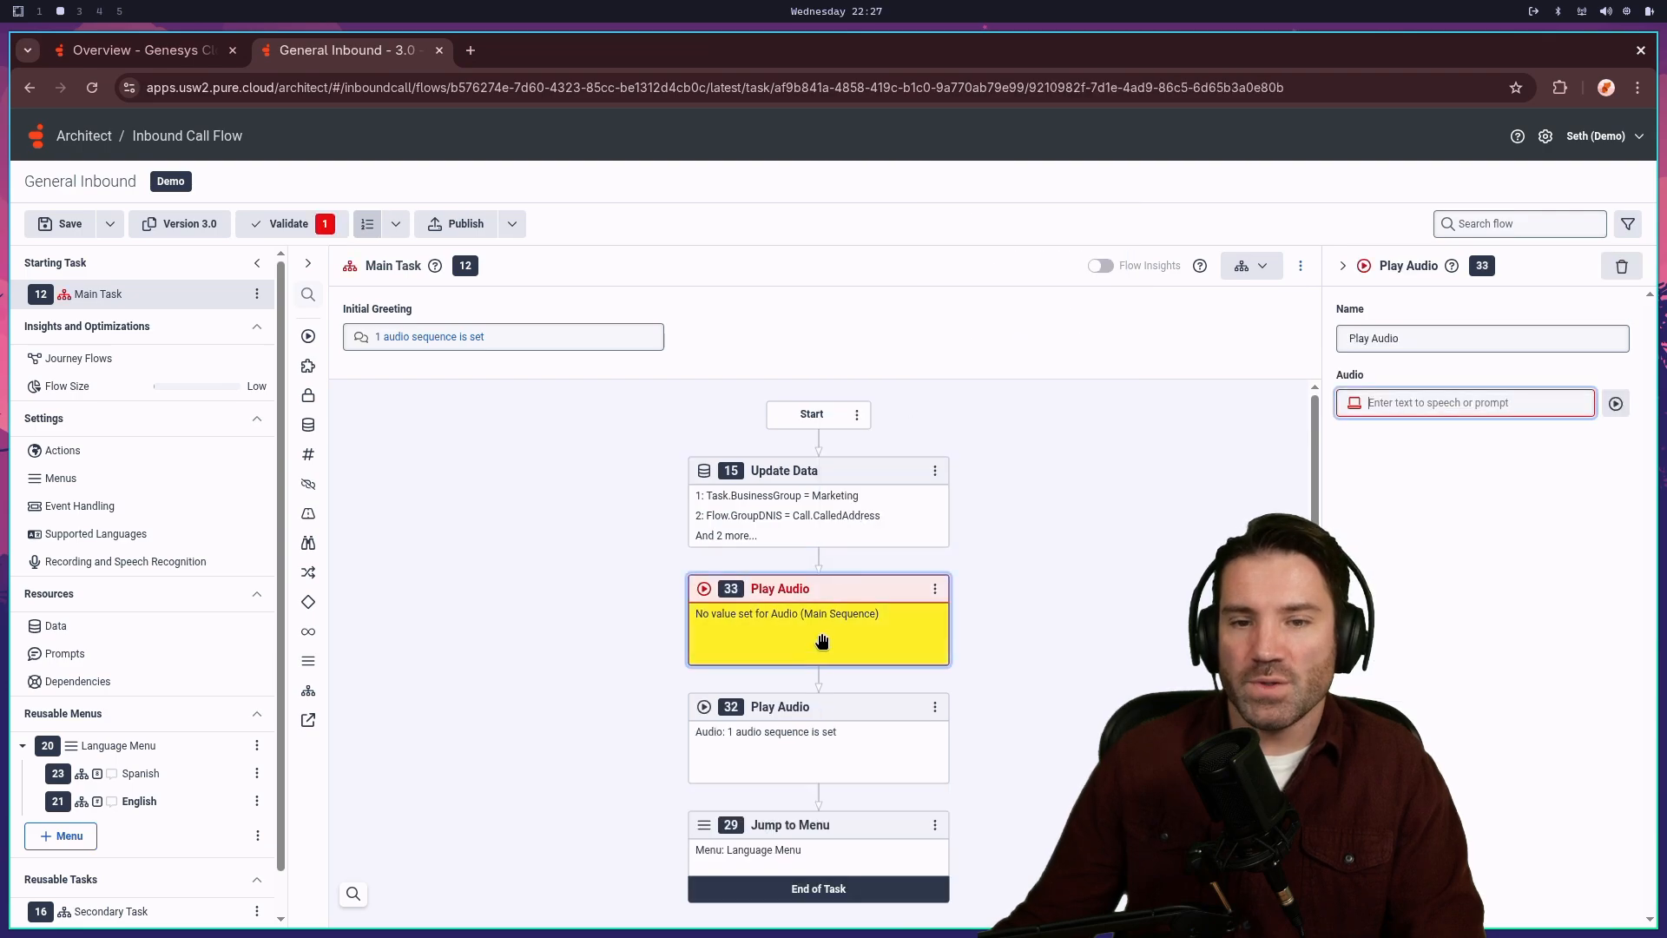
- Replace the Play Audio's empty text-to-speech entry with a new expression item
left_click(1615, 403)
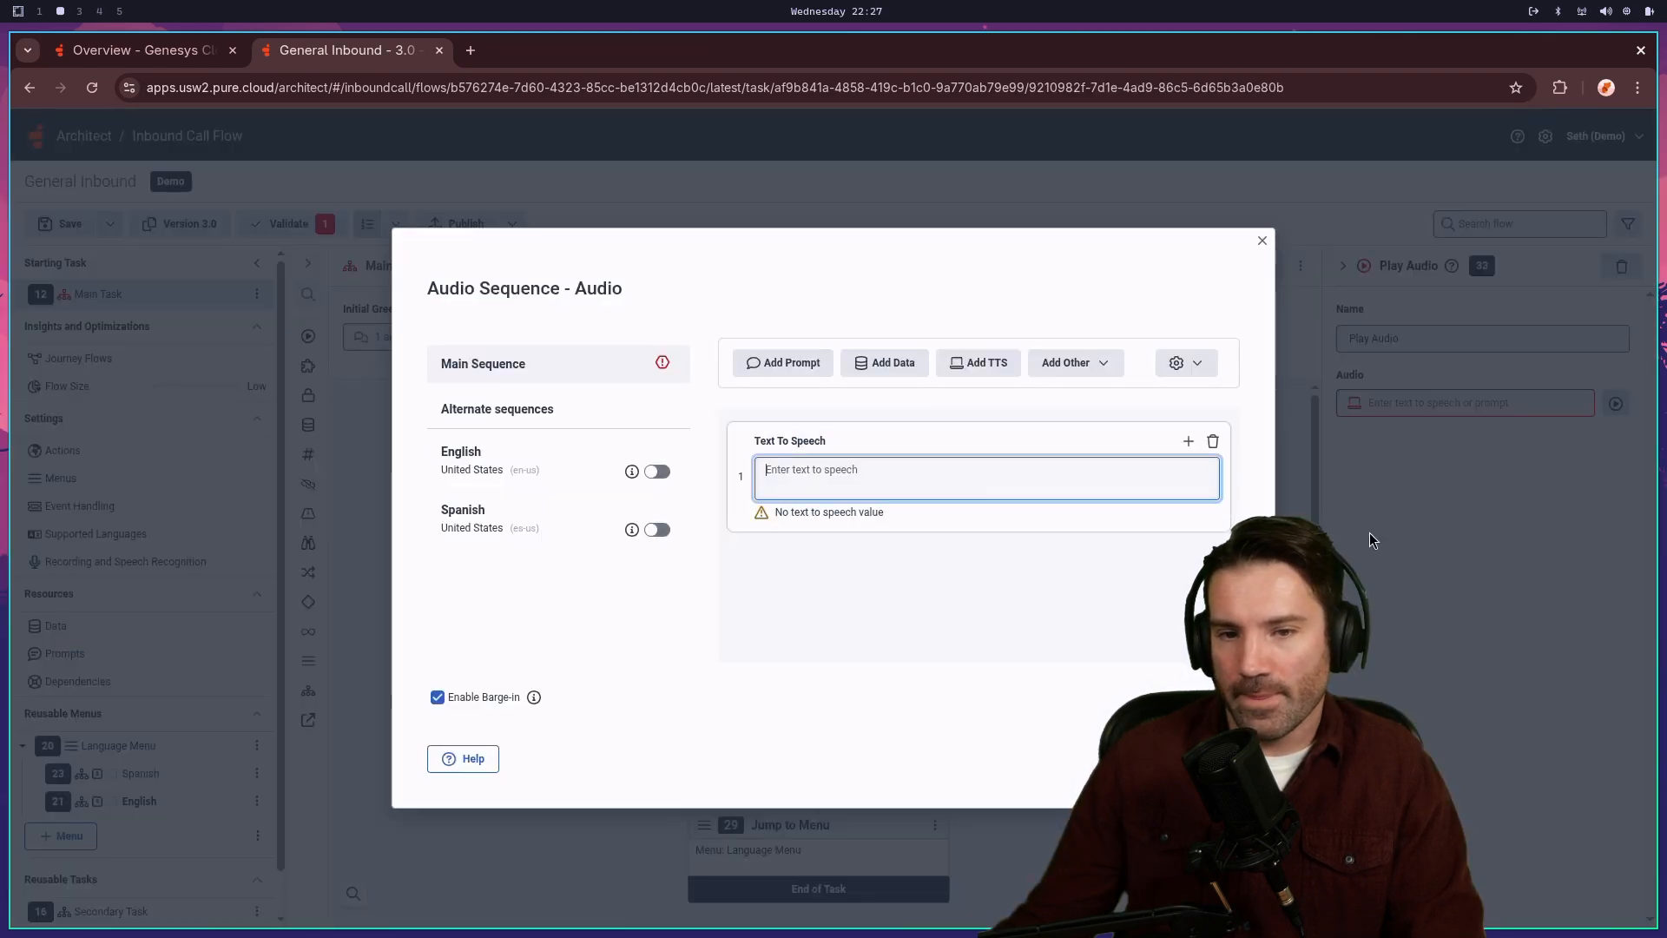
left_click(1214, 442)
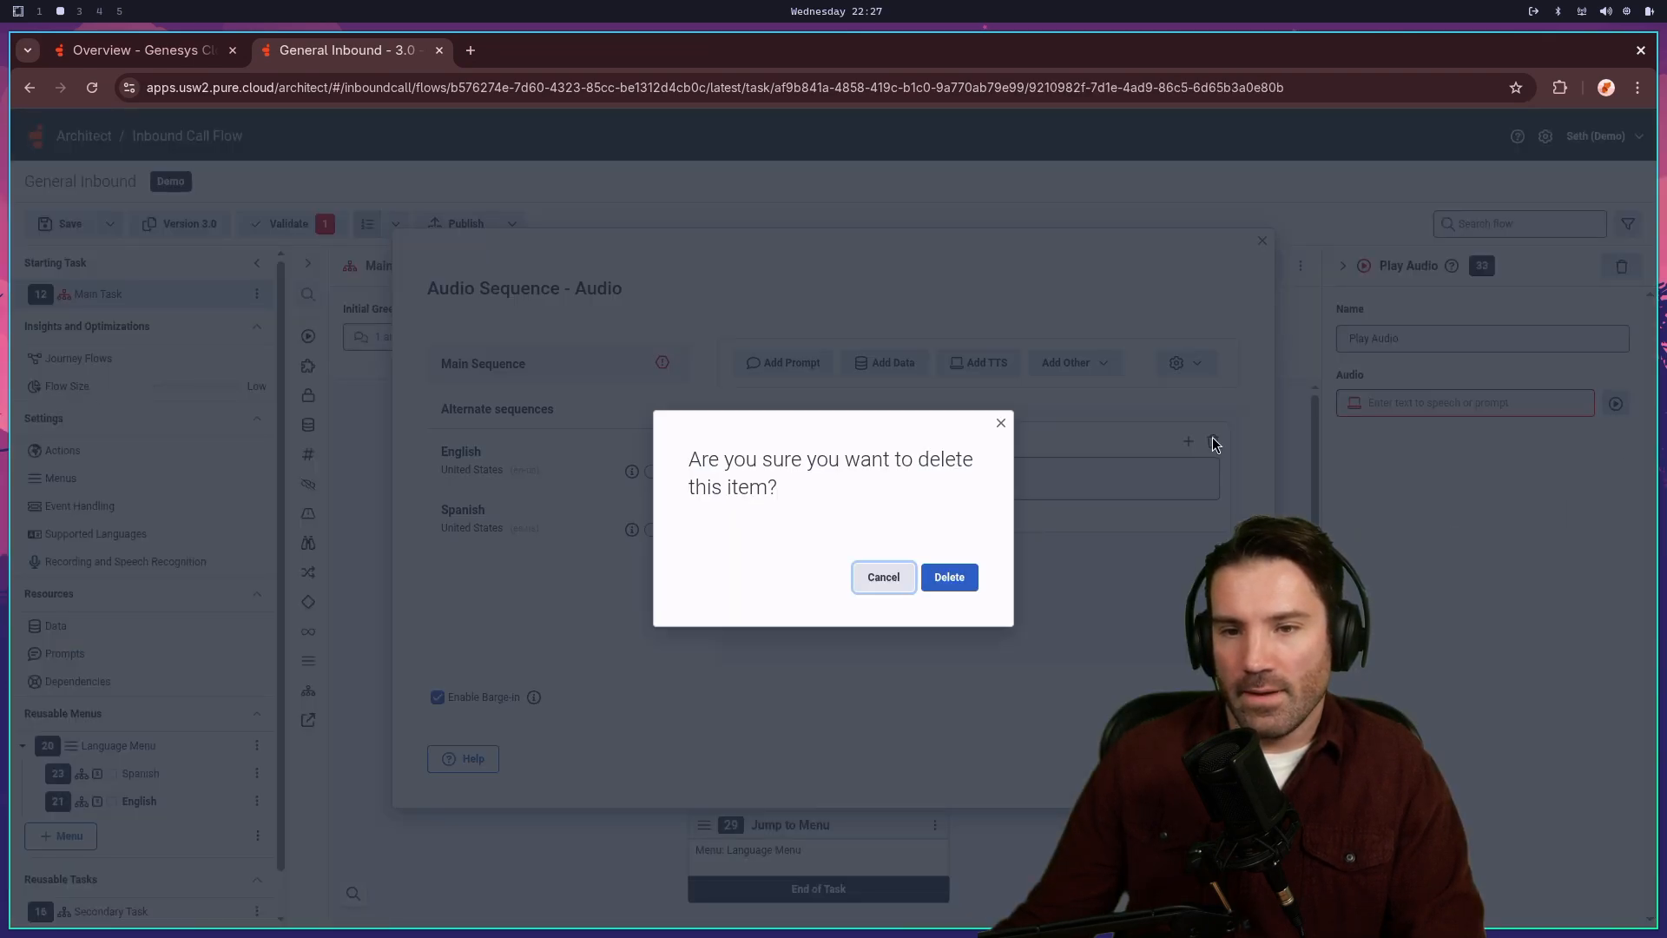
left_click(950, 578)
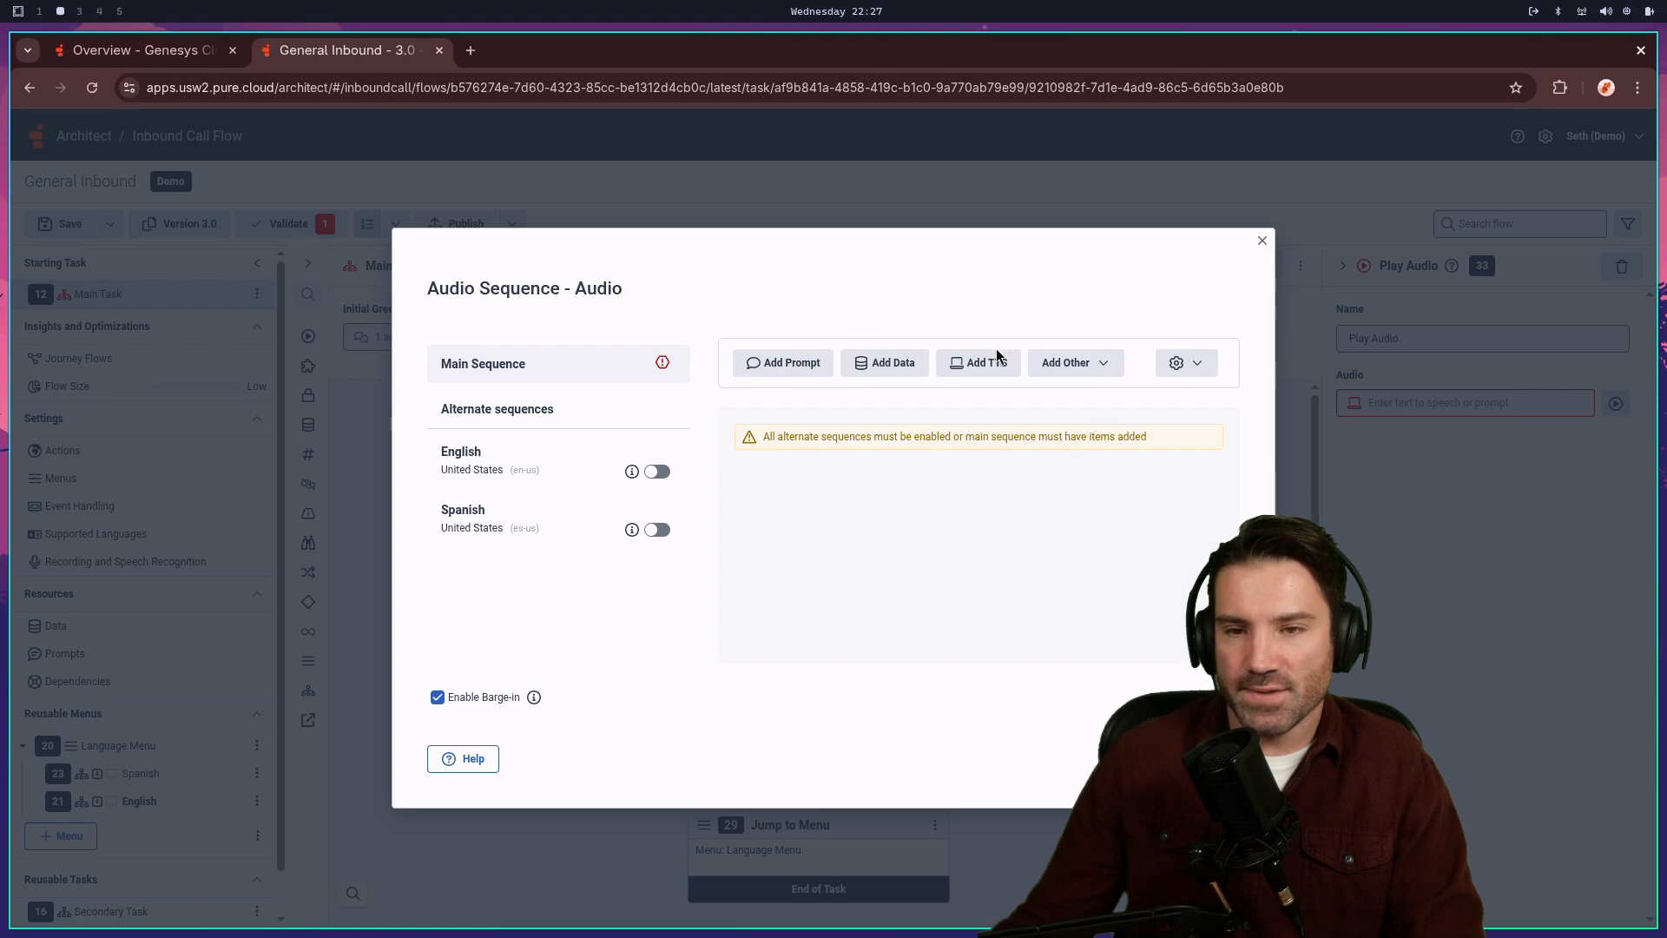
left_click(1101, 363)
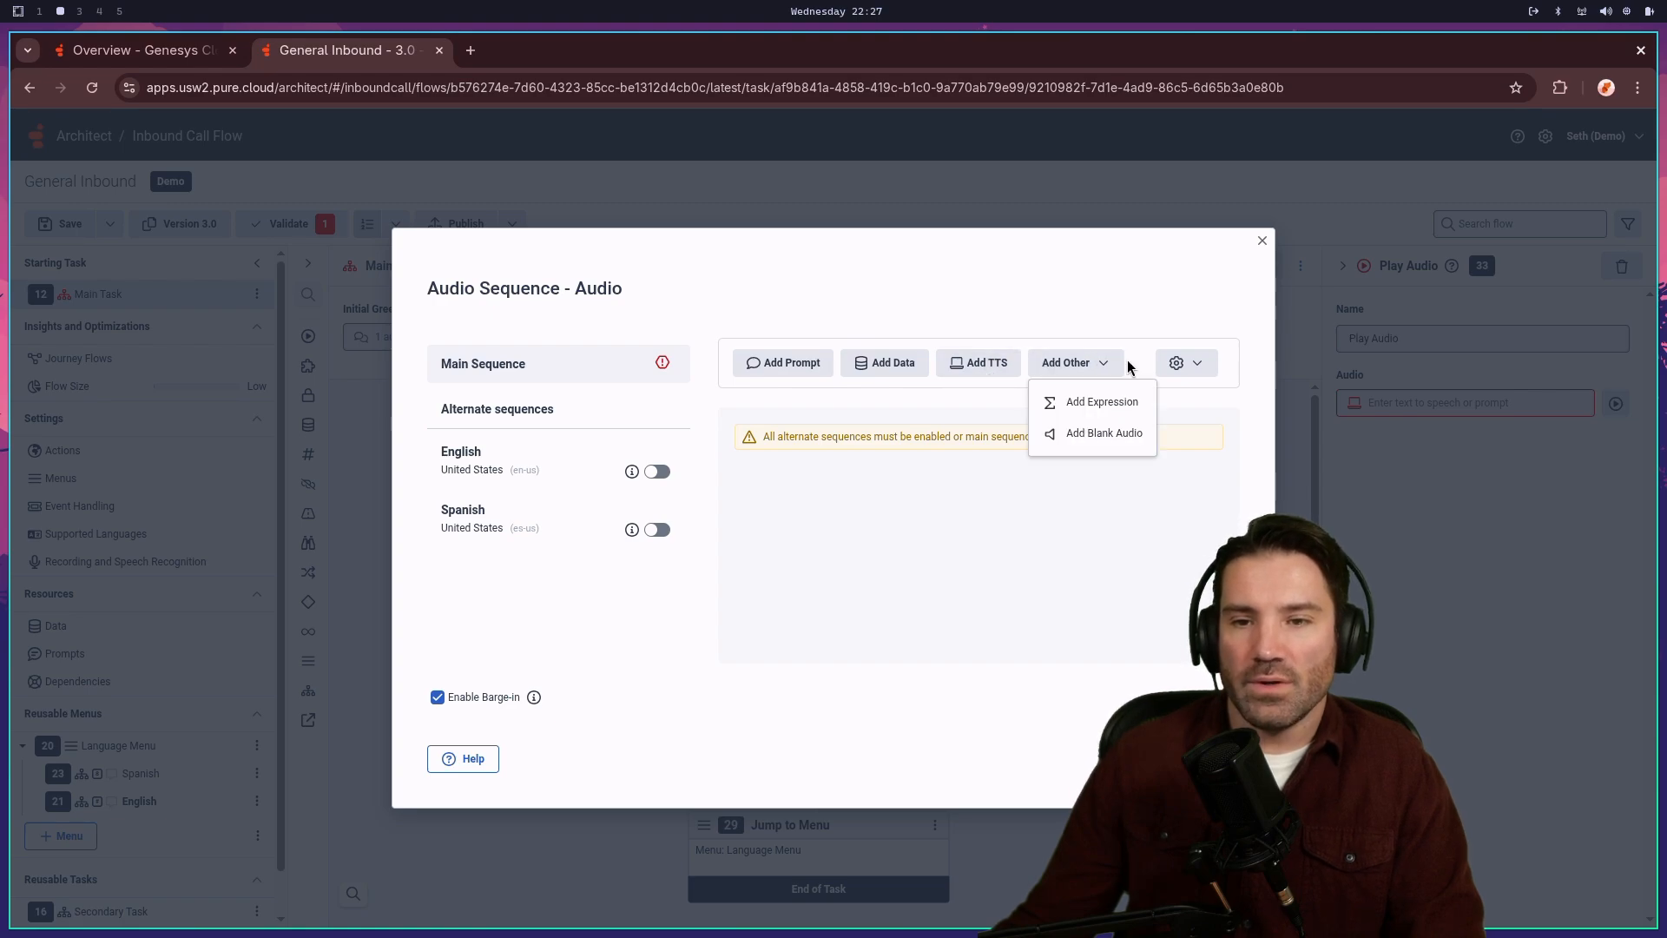
left_click(1106, 404)
left_click(1203, 473)
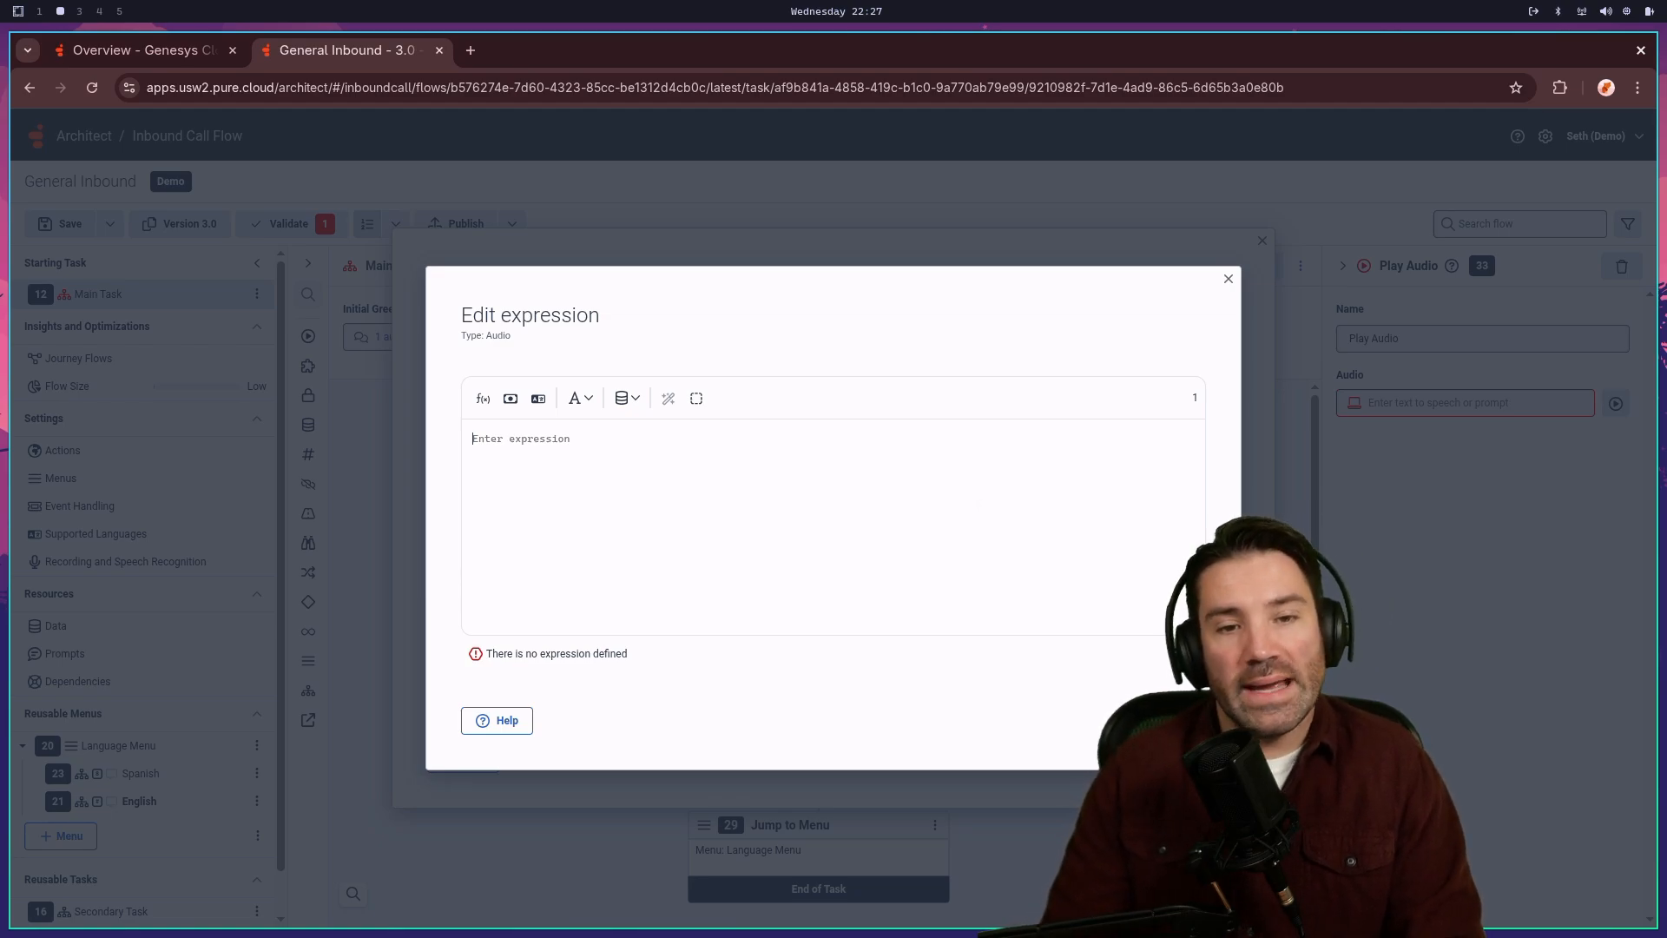
- Start the expression as ToAudio with Task.PromptPlayName using autocomplete
type("ToAudio")
key("Return")
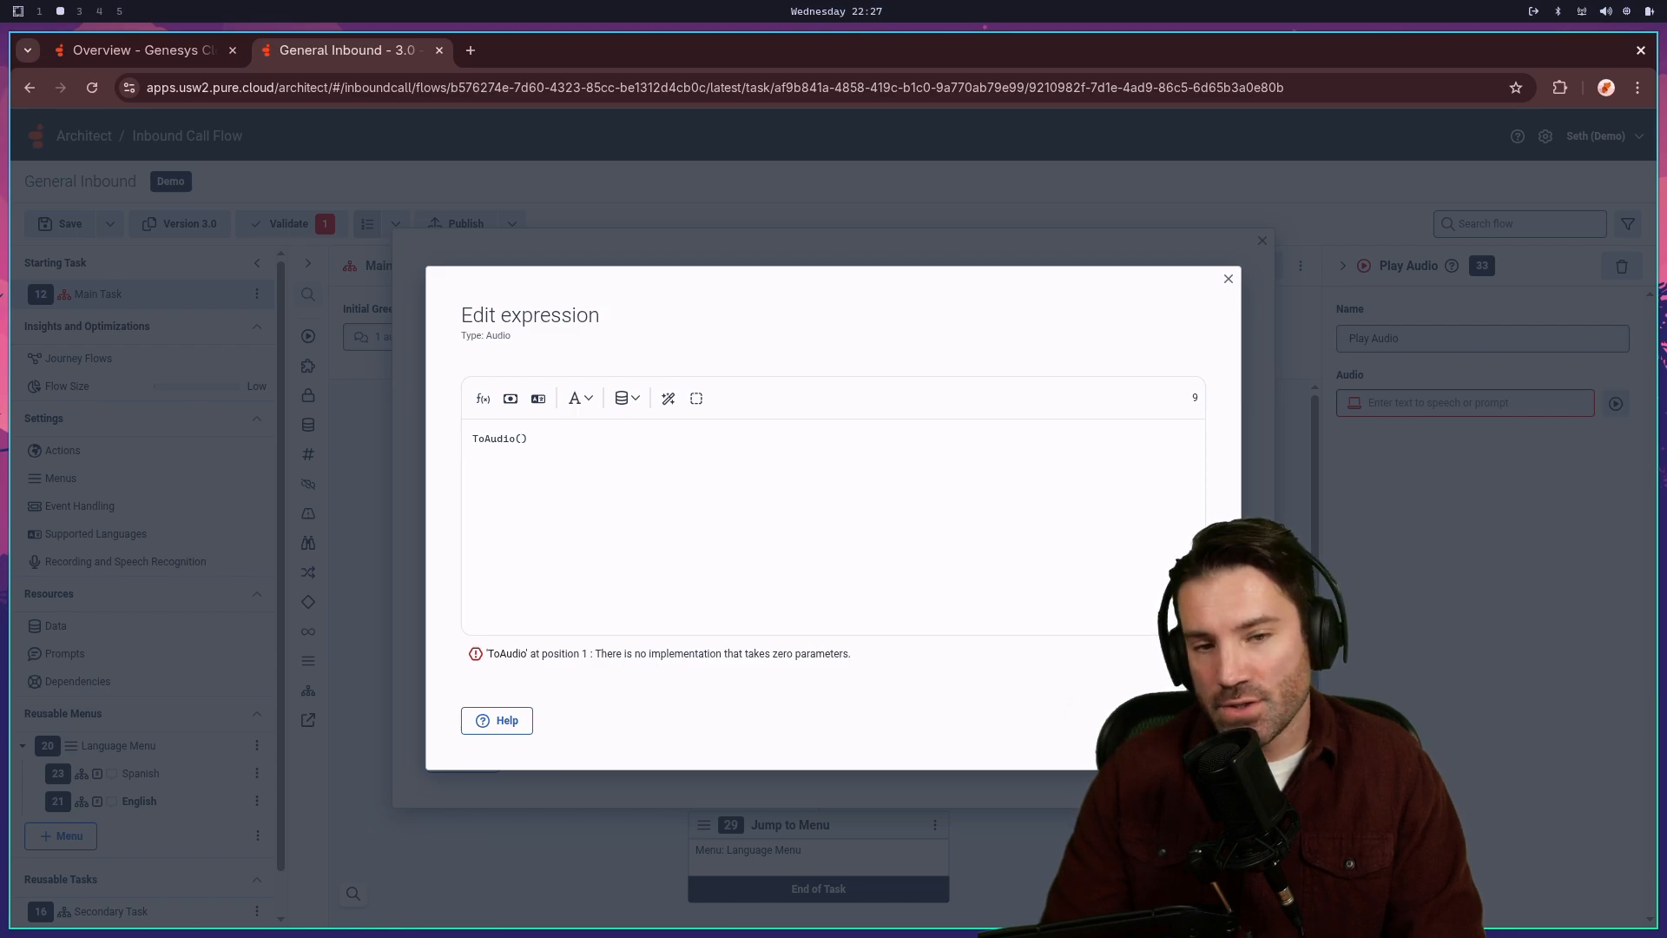
type("task.")
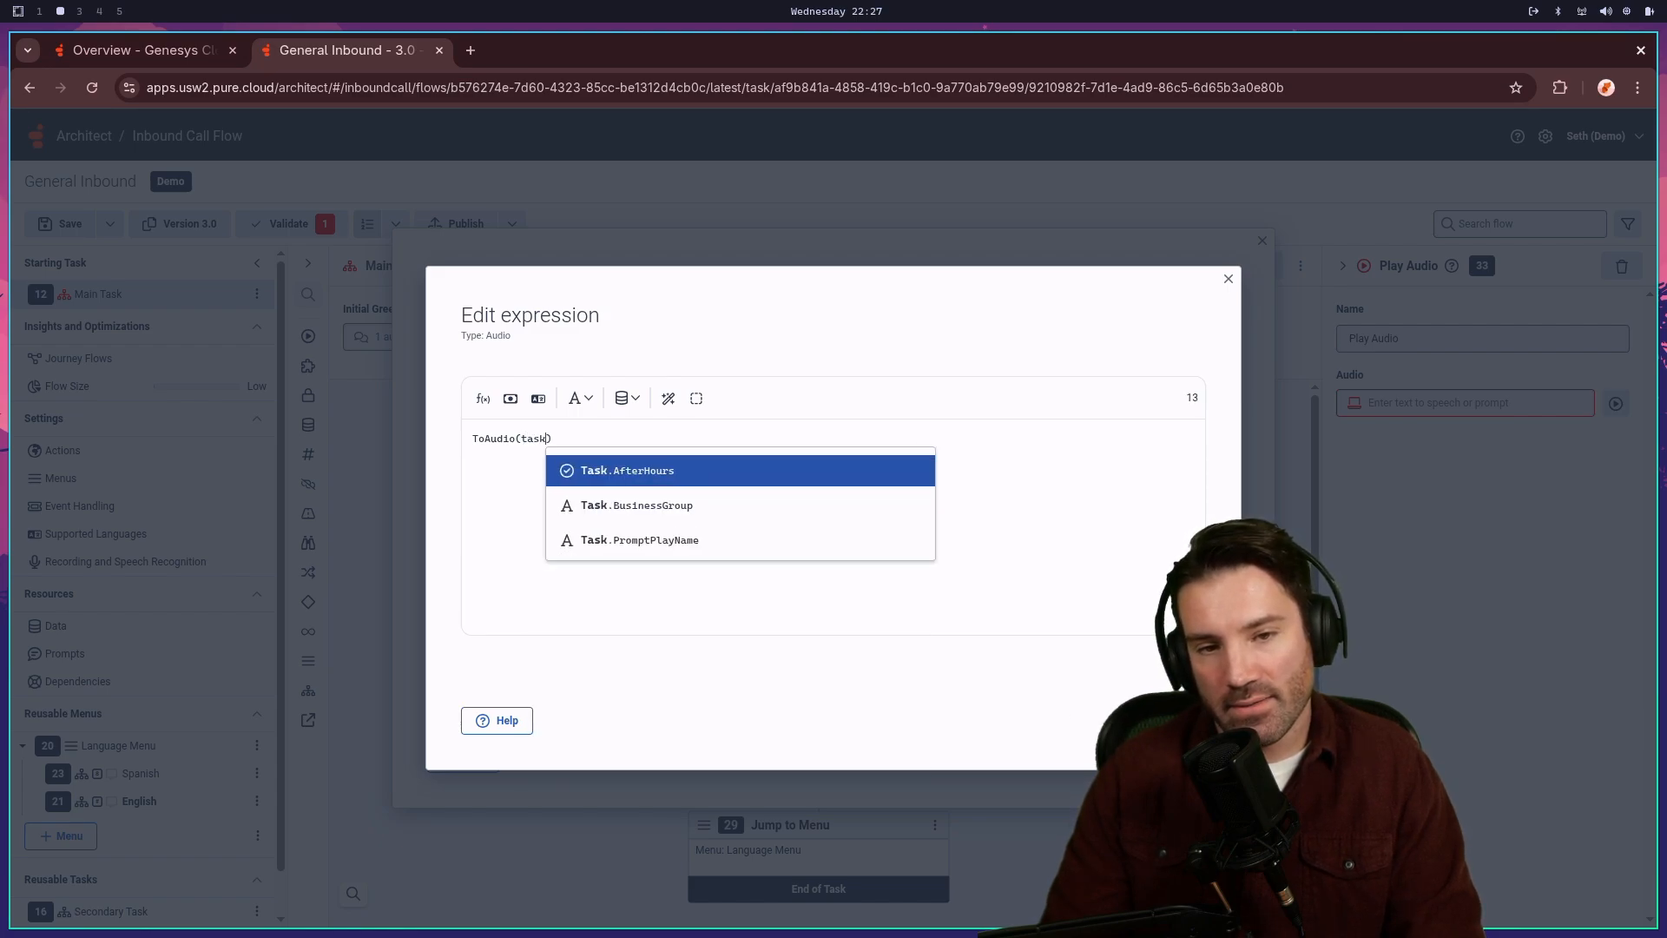
key("Down")
key("Down")
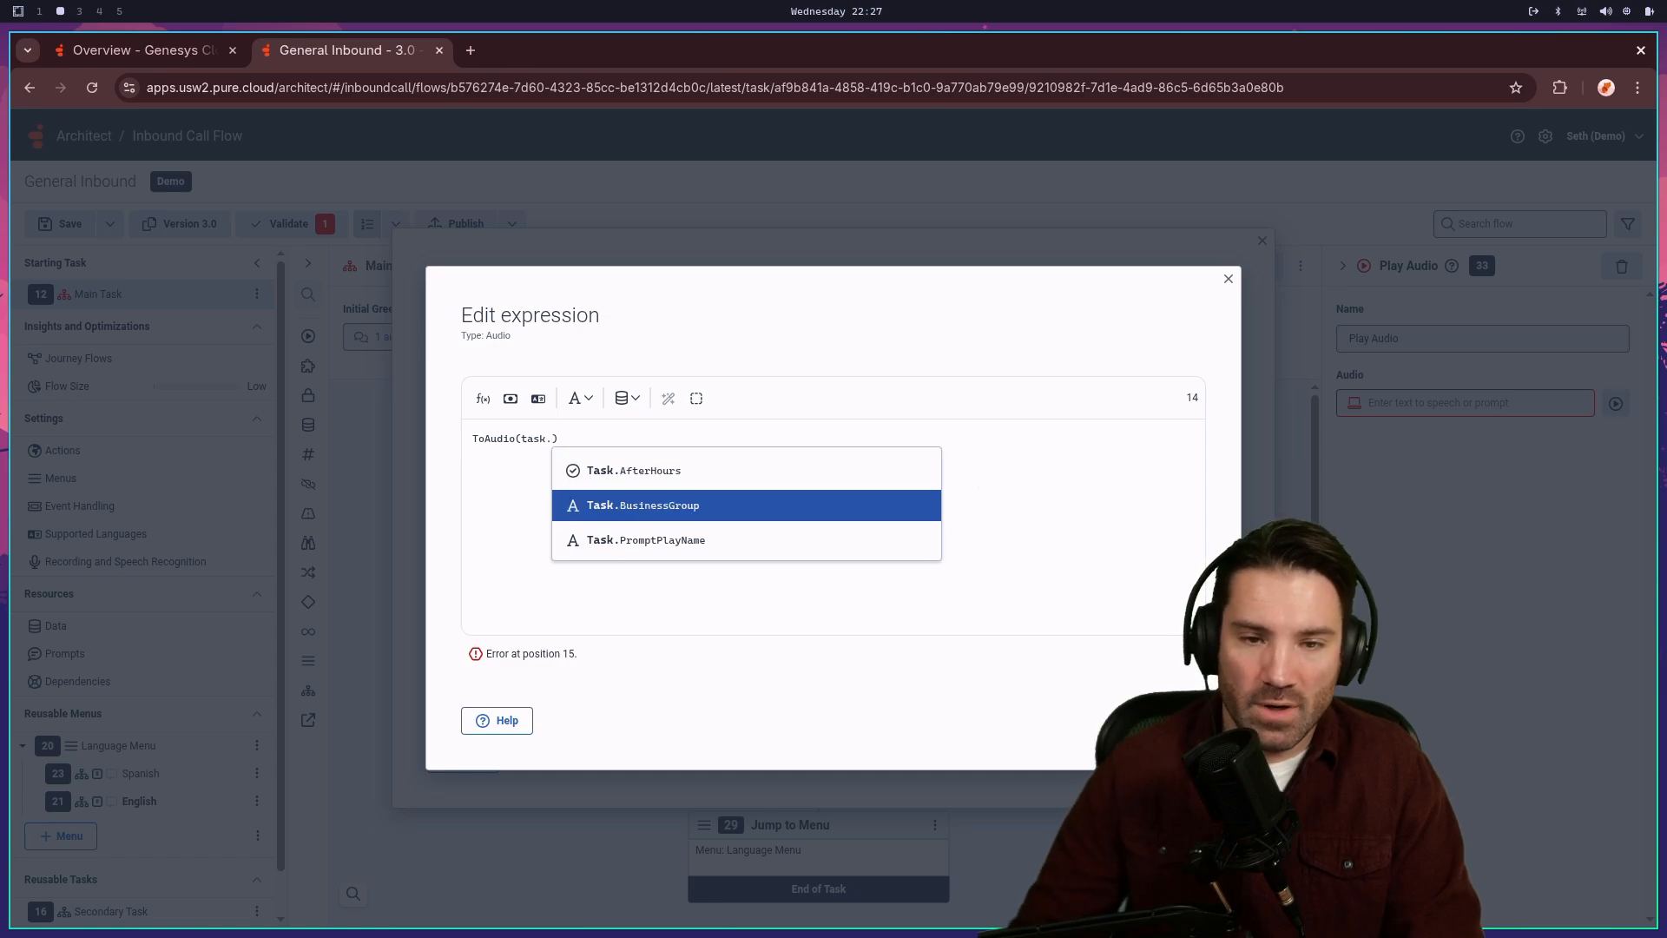
key("Return")
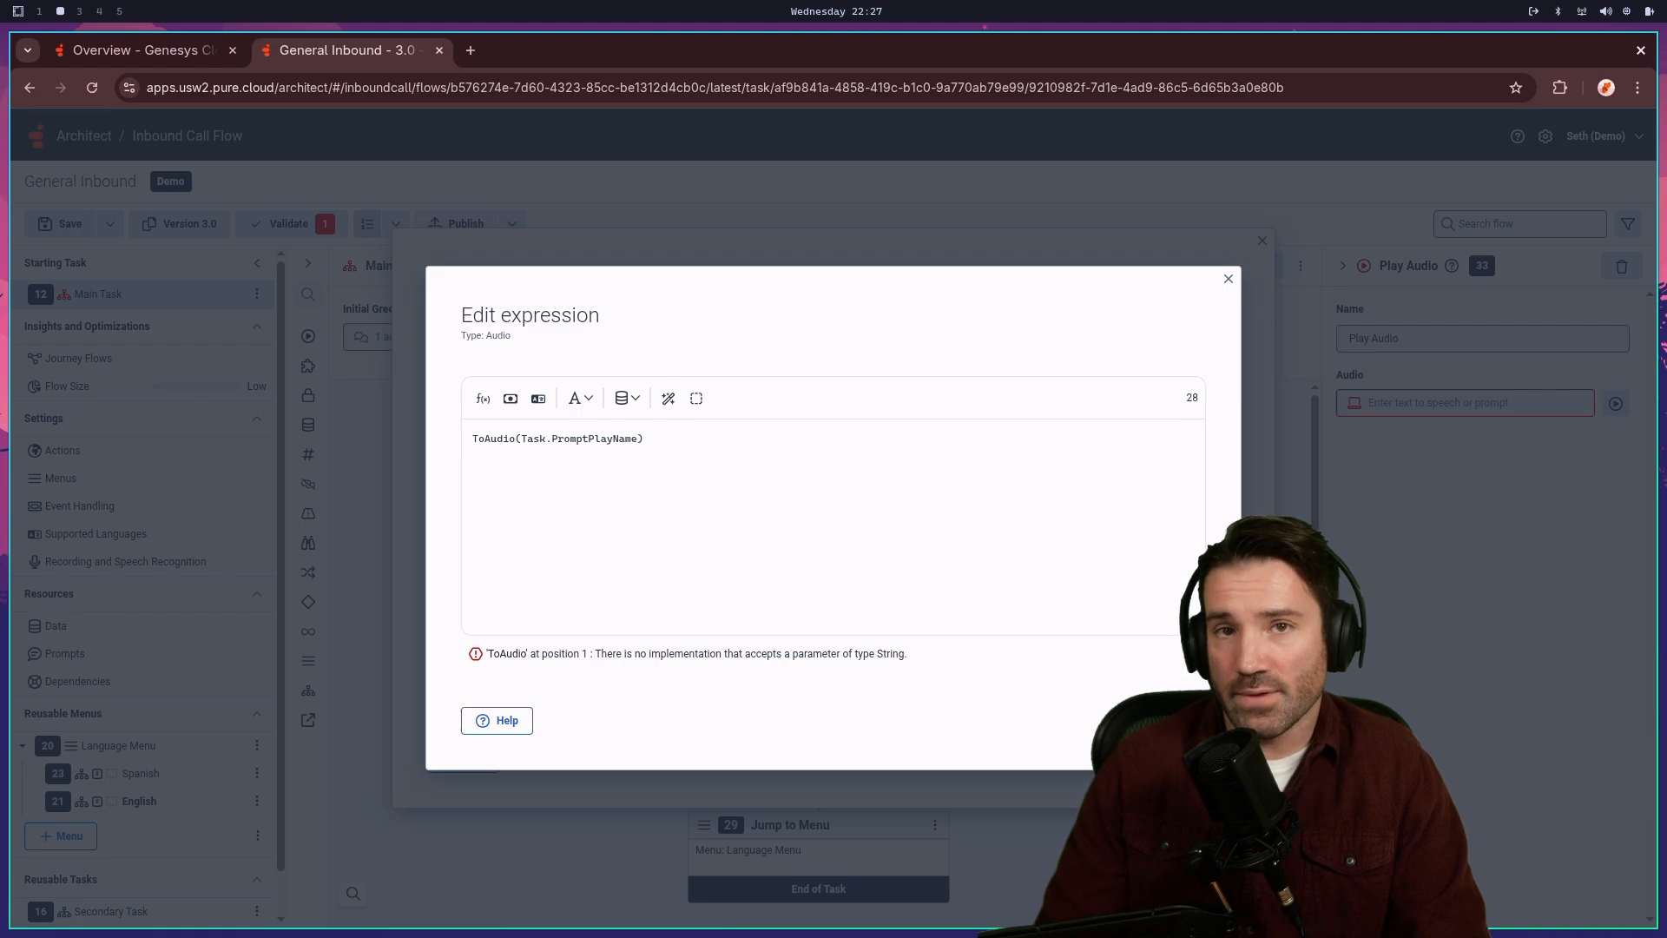
- Change the expression to ToAudio(FindUserPrompt(Task.PromptPlayName)) and accept it
key("BackSpace")
key("BackSpace")
key("BackSpace")
key("BackSpace")
key("BackSpace")
key("BackSpace")
key("BackSpace")
key("BackSpace")
key("BackSpace")
key("BackSpace")
key("BackSpace")
key("BackSpace")
key("BackSpace")
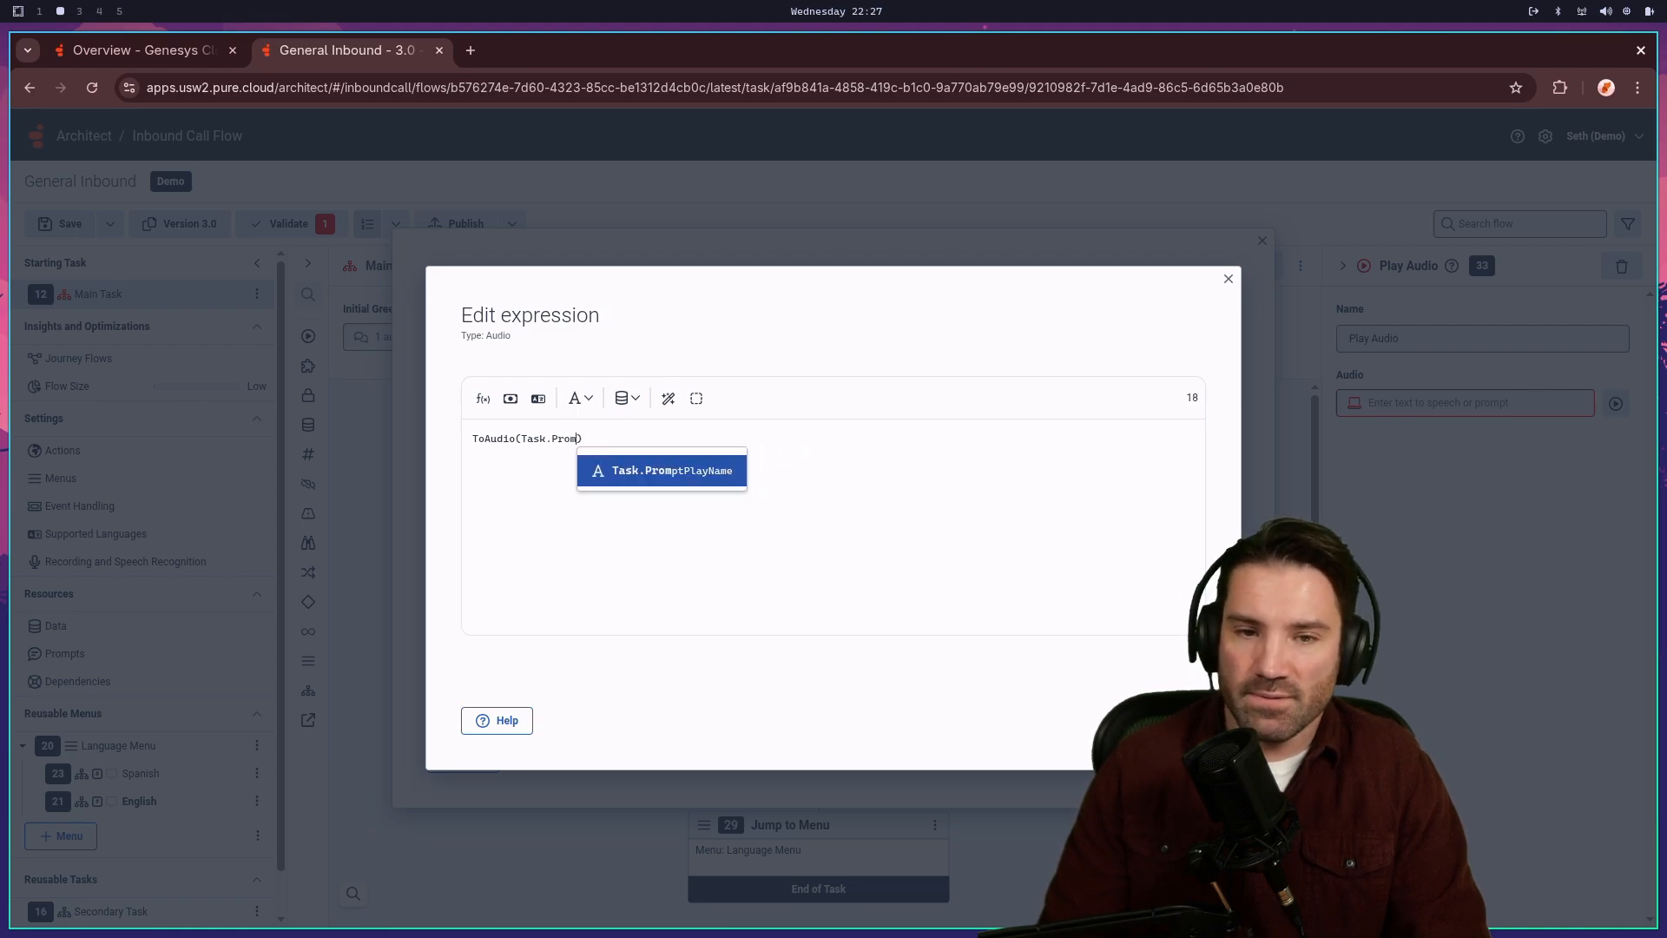
key("BackSpace")
key("BackSpace")
key("BackSpace")
key("BackSpace")
key("BackSpace")
key("BackSpace")
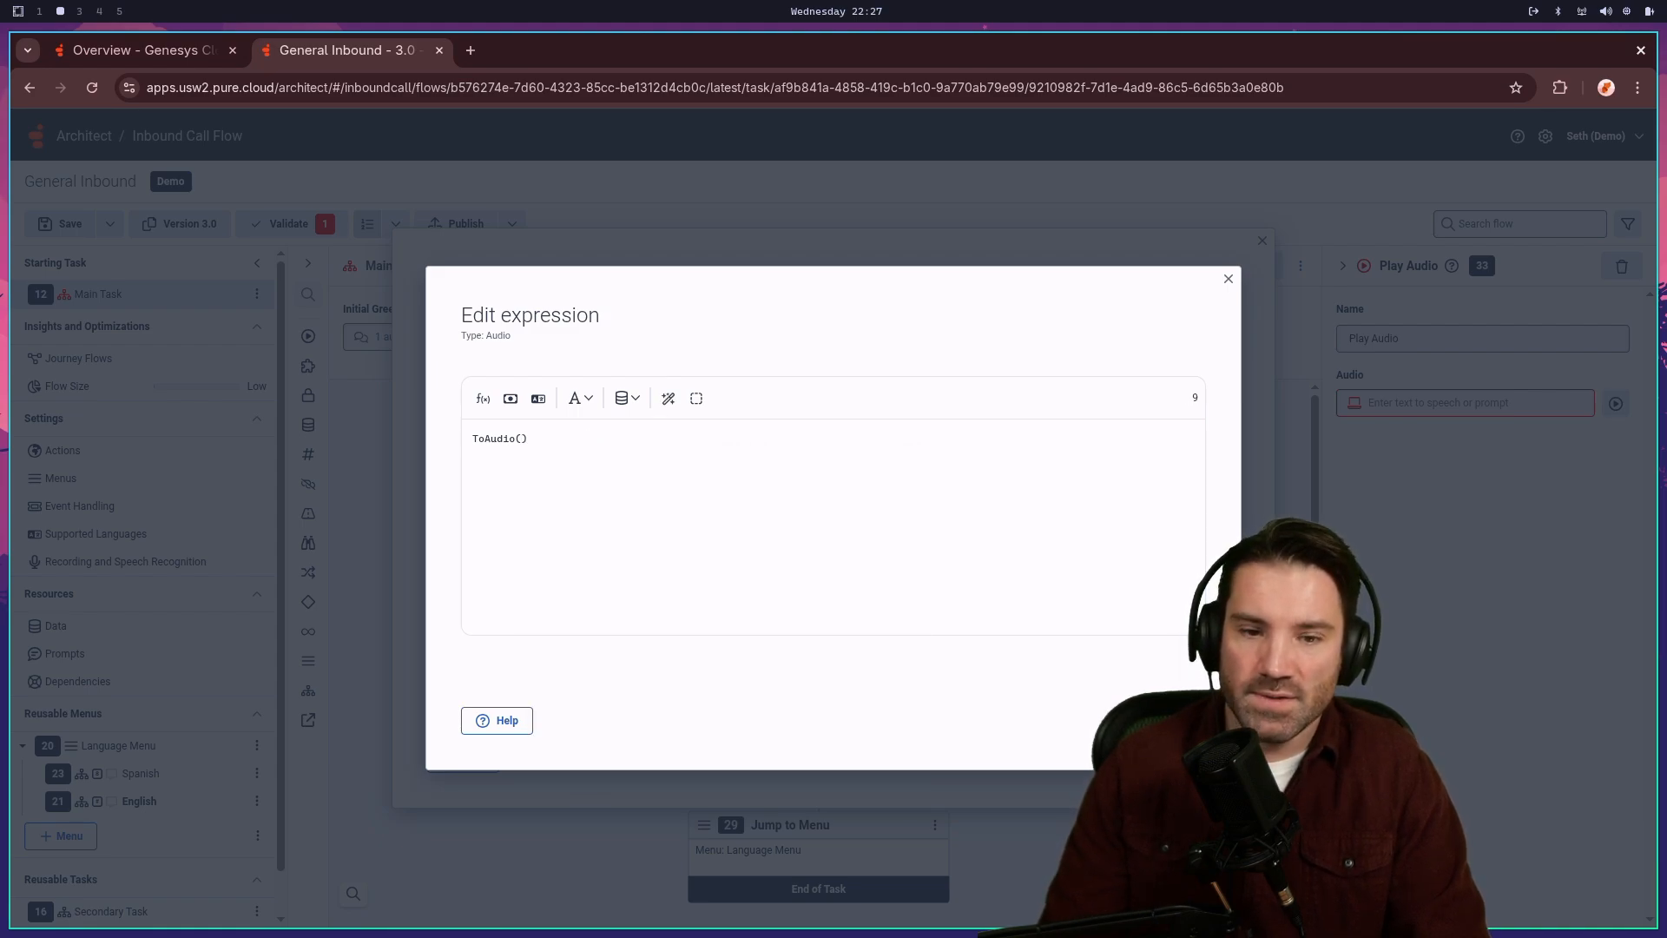
type("Find")
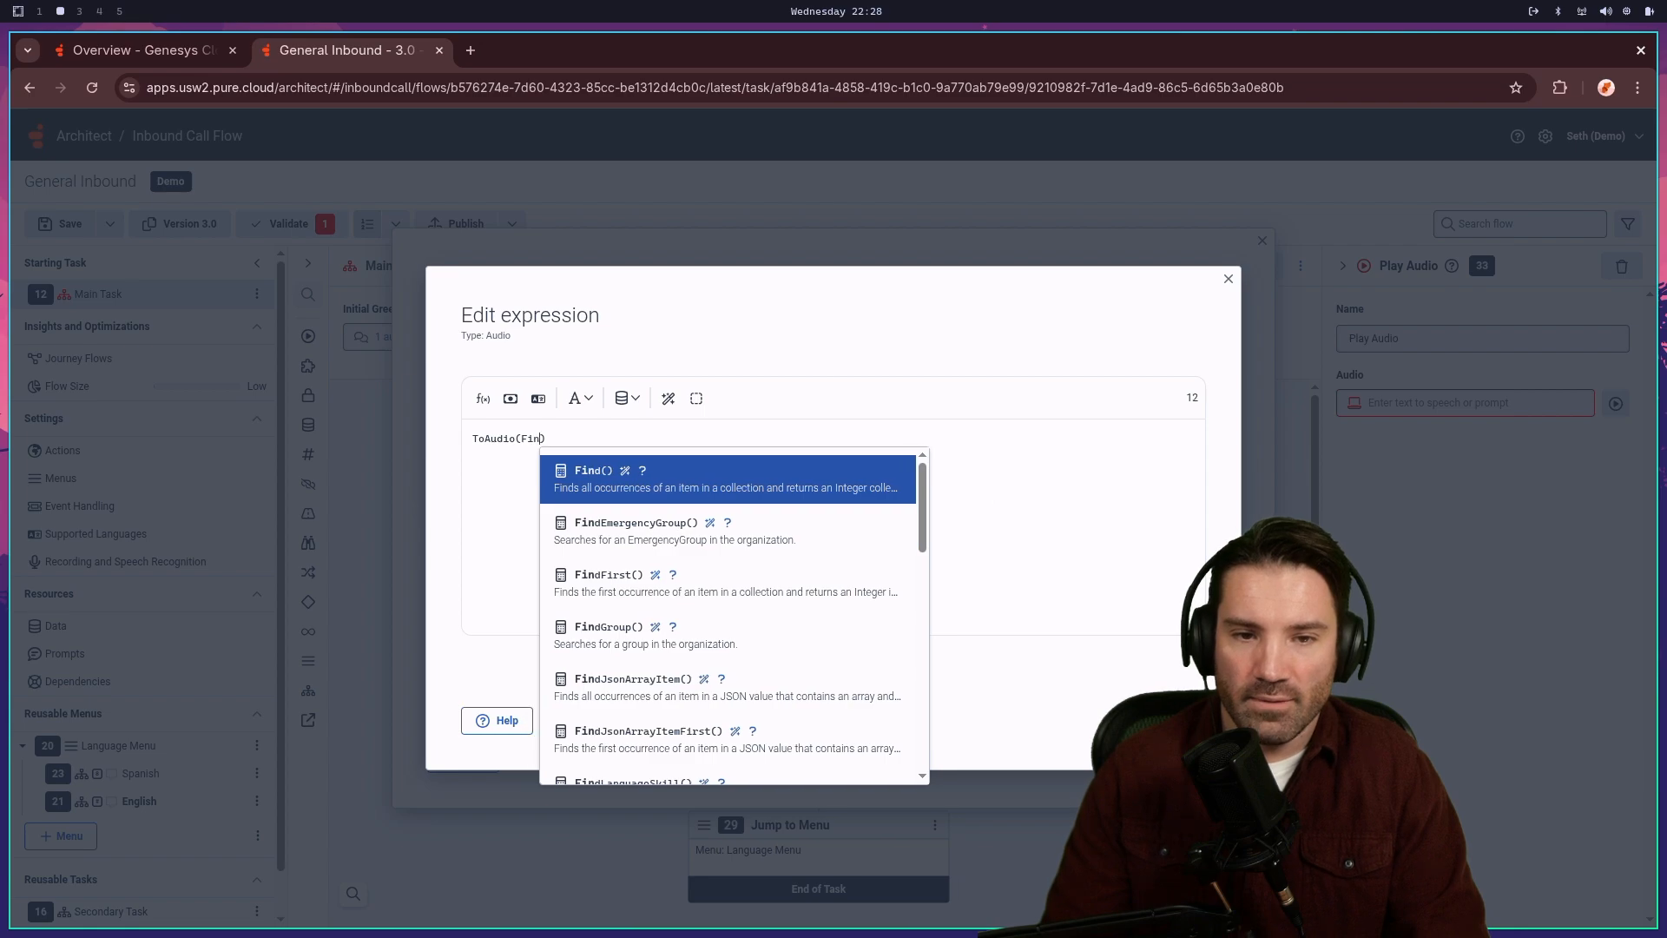
type("us")
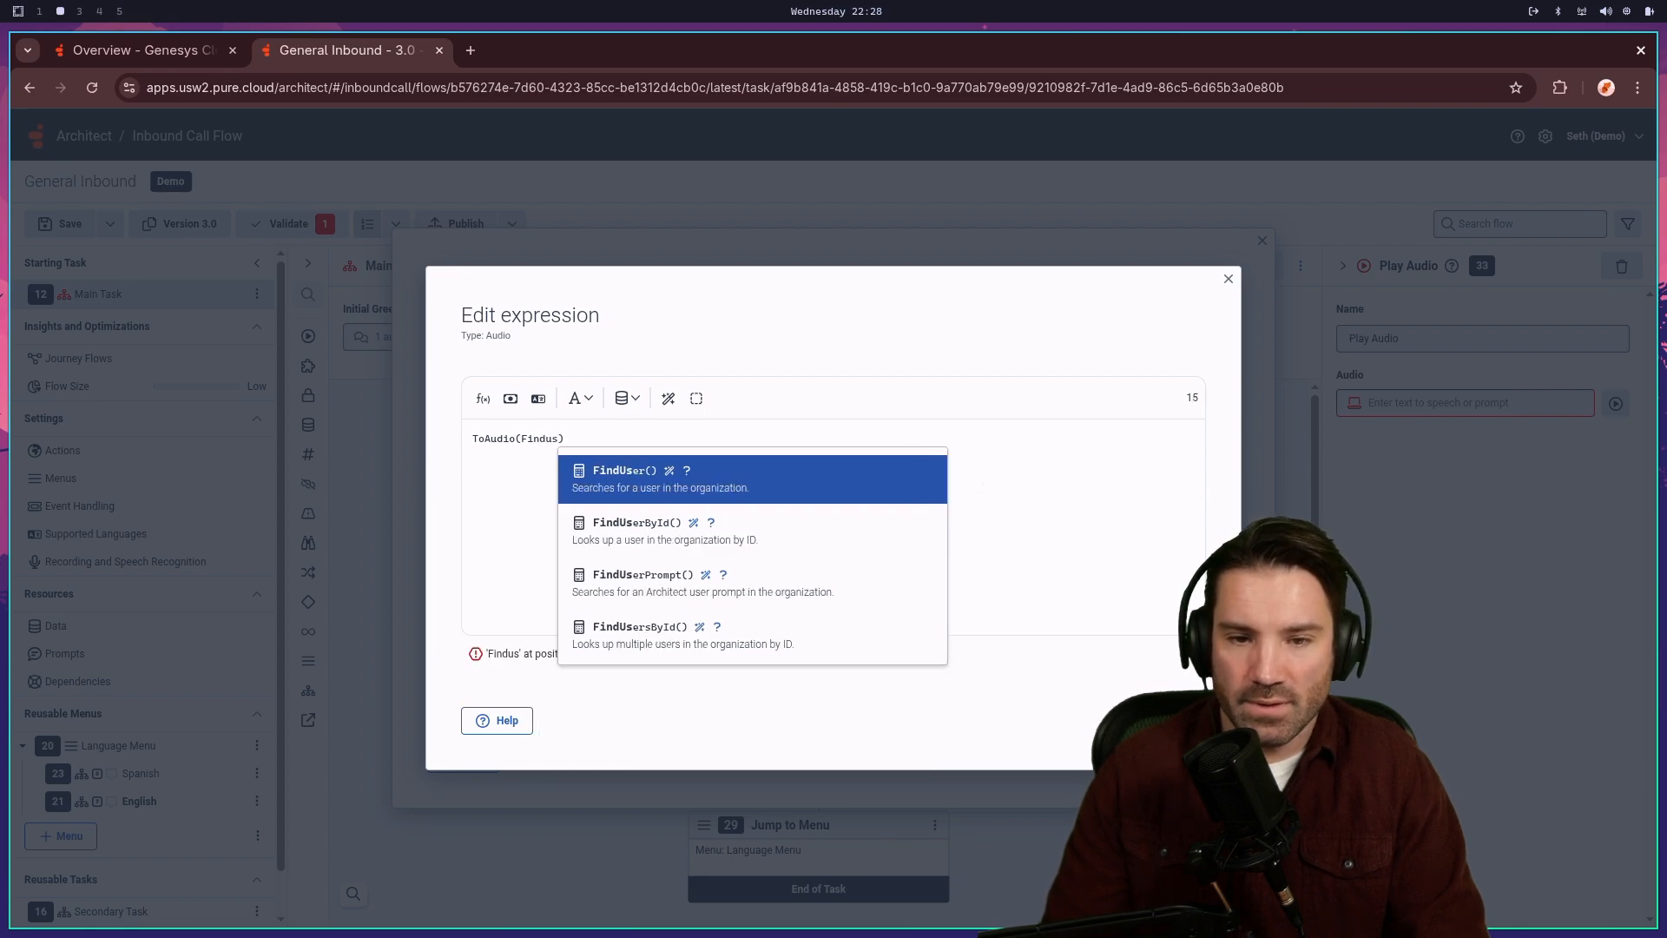
key("Down")
key("Down")
key("Return")
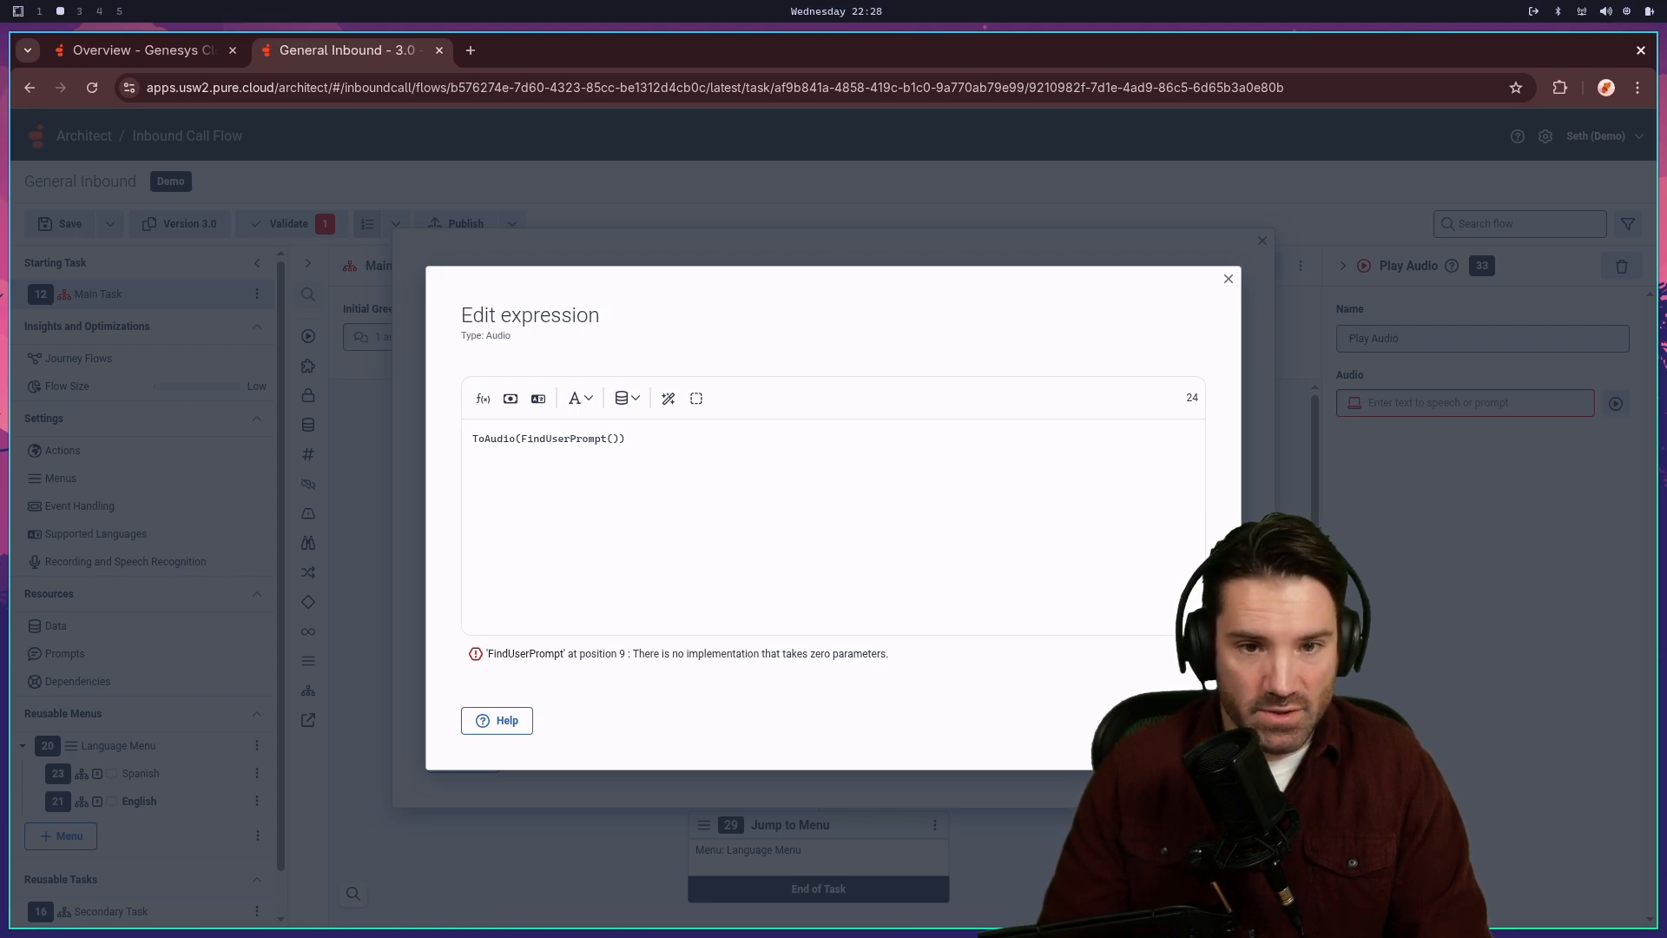
type("Task.")
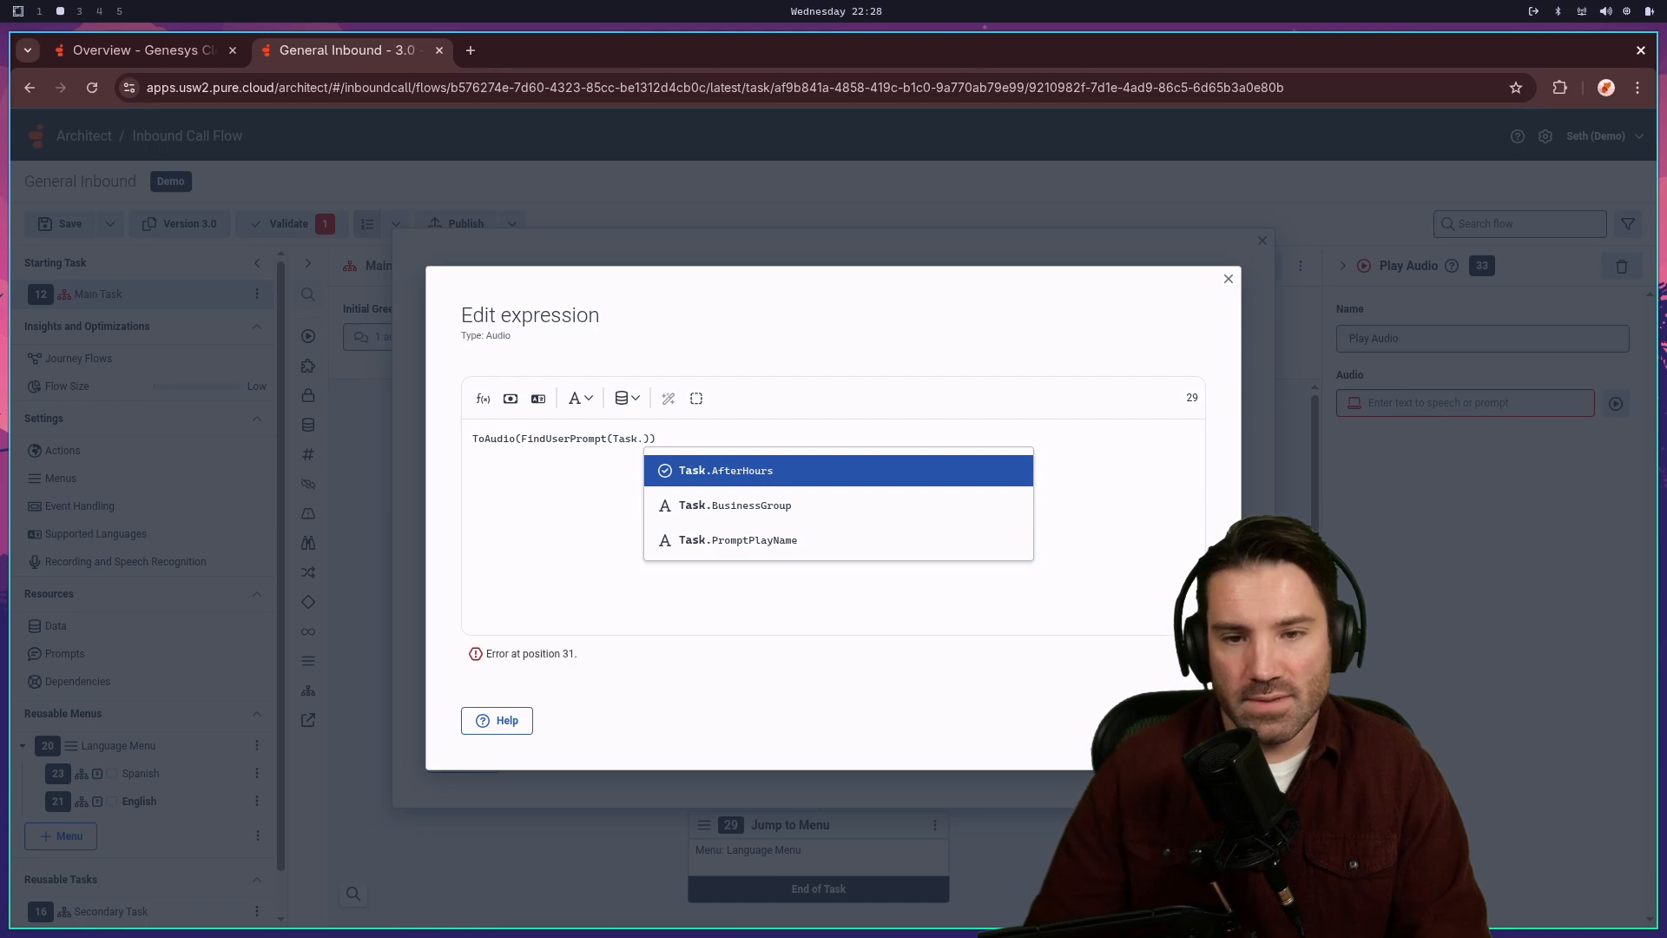
key("Down")
key("Down")
key("Return")
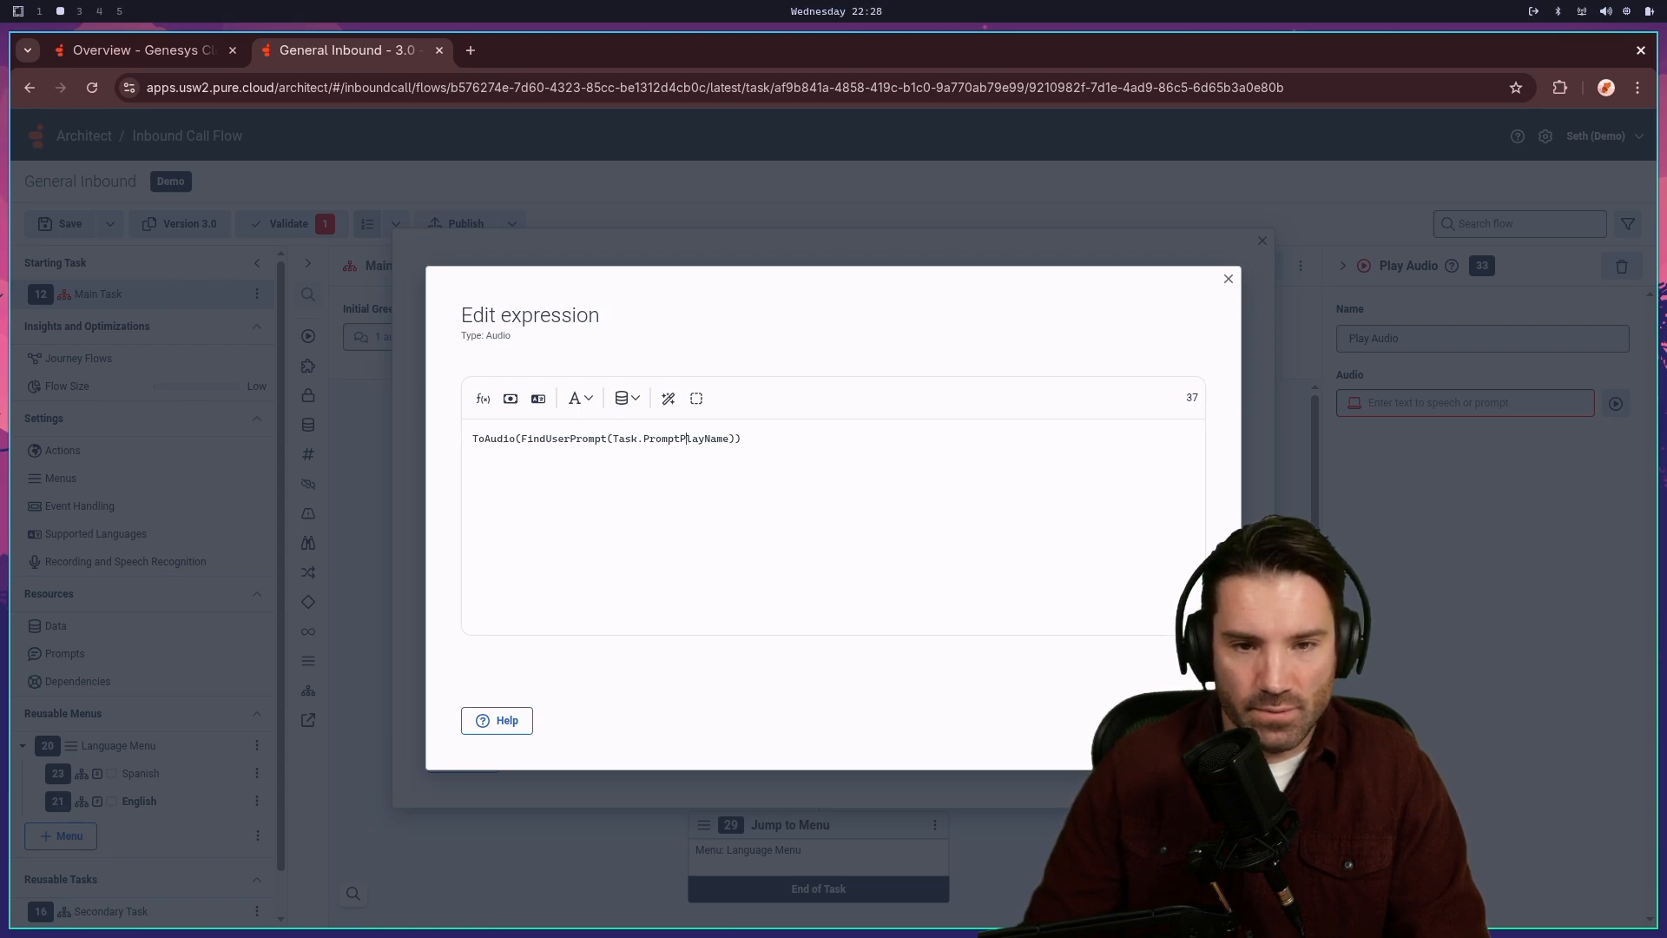
key("Left")
key("Left")
key("Left")
key("Left")
key("Left")
key("Left")
key("Left")
key("Left")
key("Left")
key("Left")
key("Left")
key("Left")
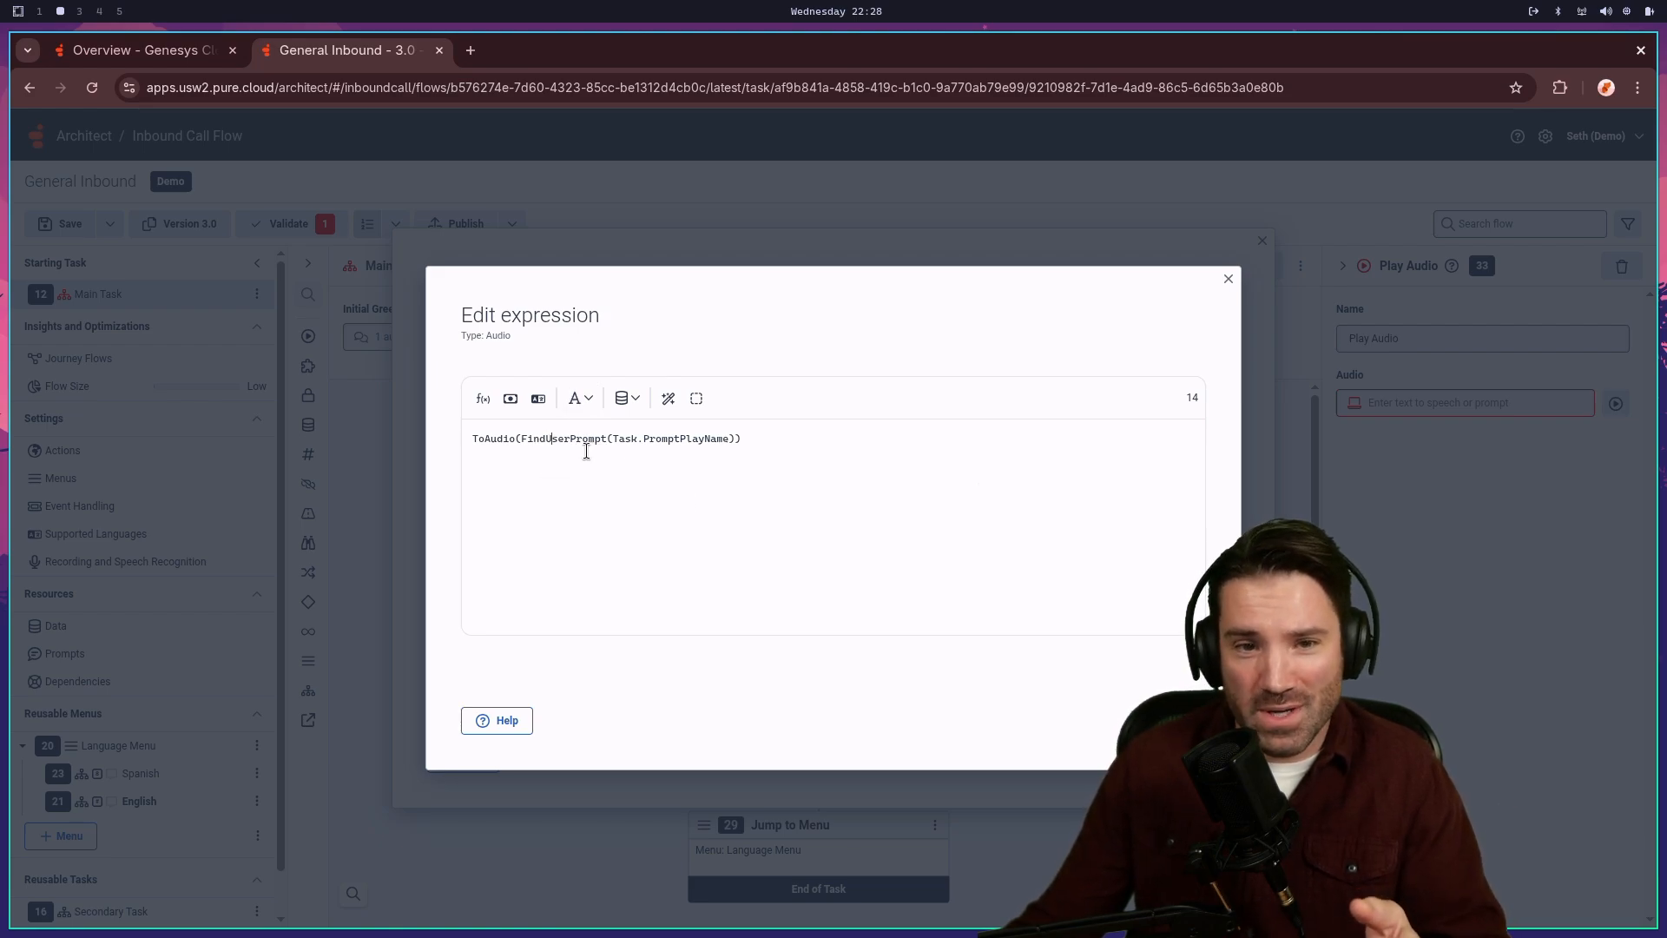
left_click(808, 437)
left_click(1176, 721)
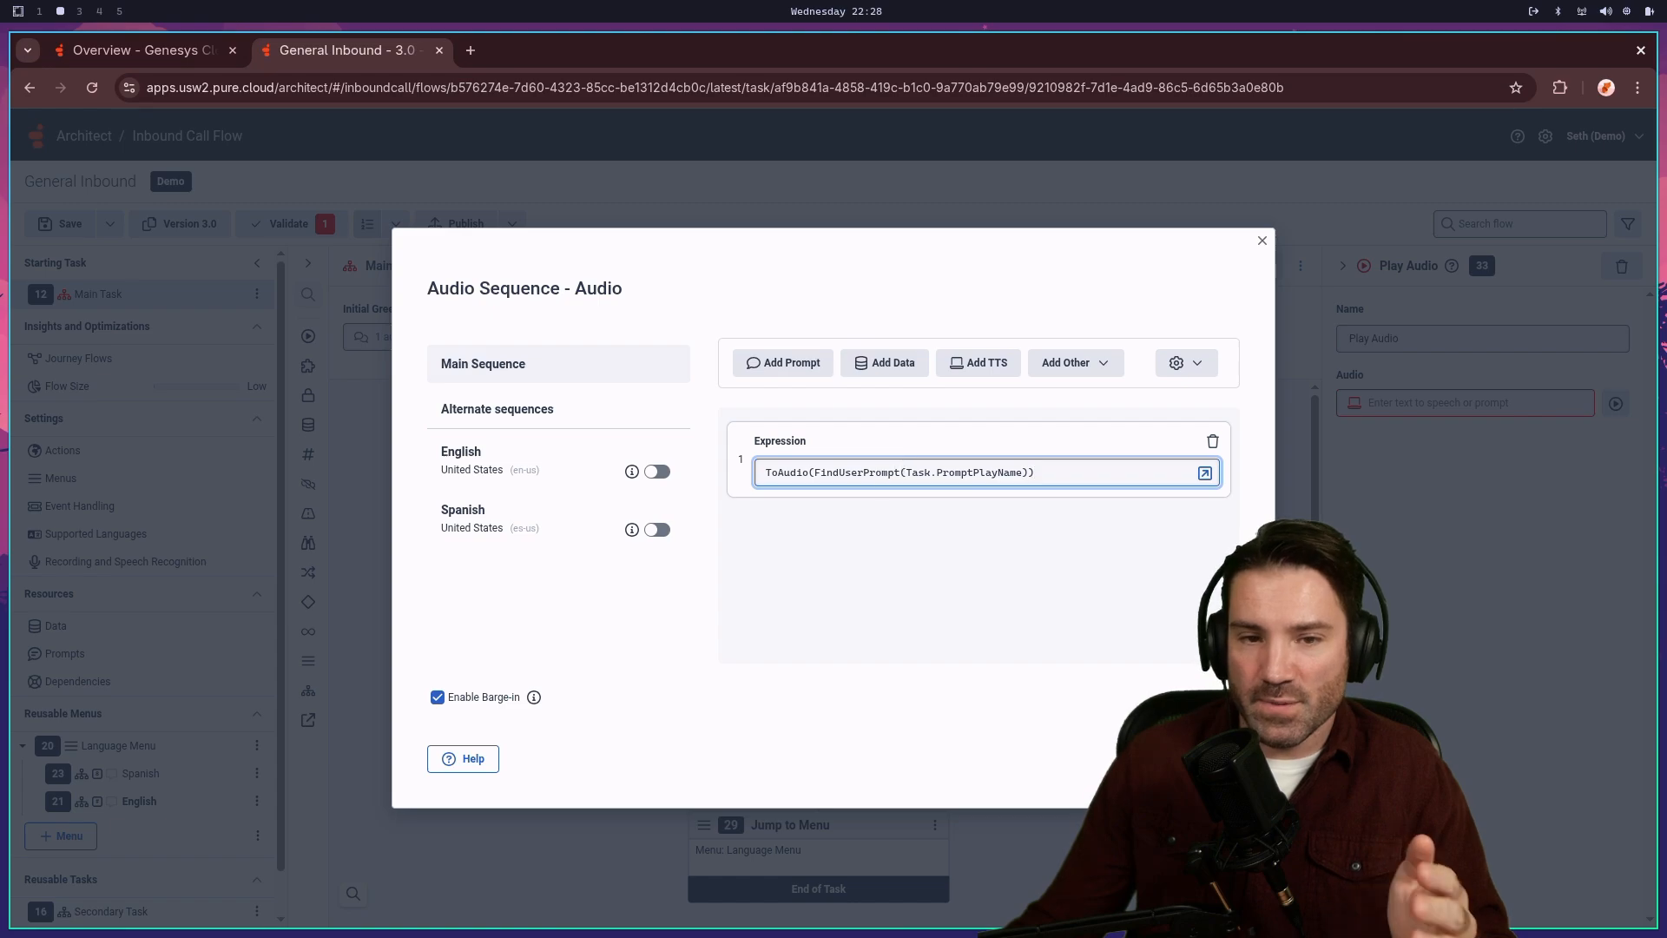
- Review Update Data's statements and the new Play Audio's audio sequence, then view the flow's dependencies
key("Escape")
left_click(821, 529)
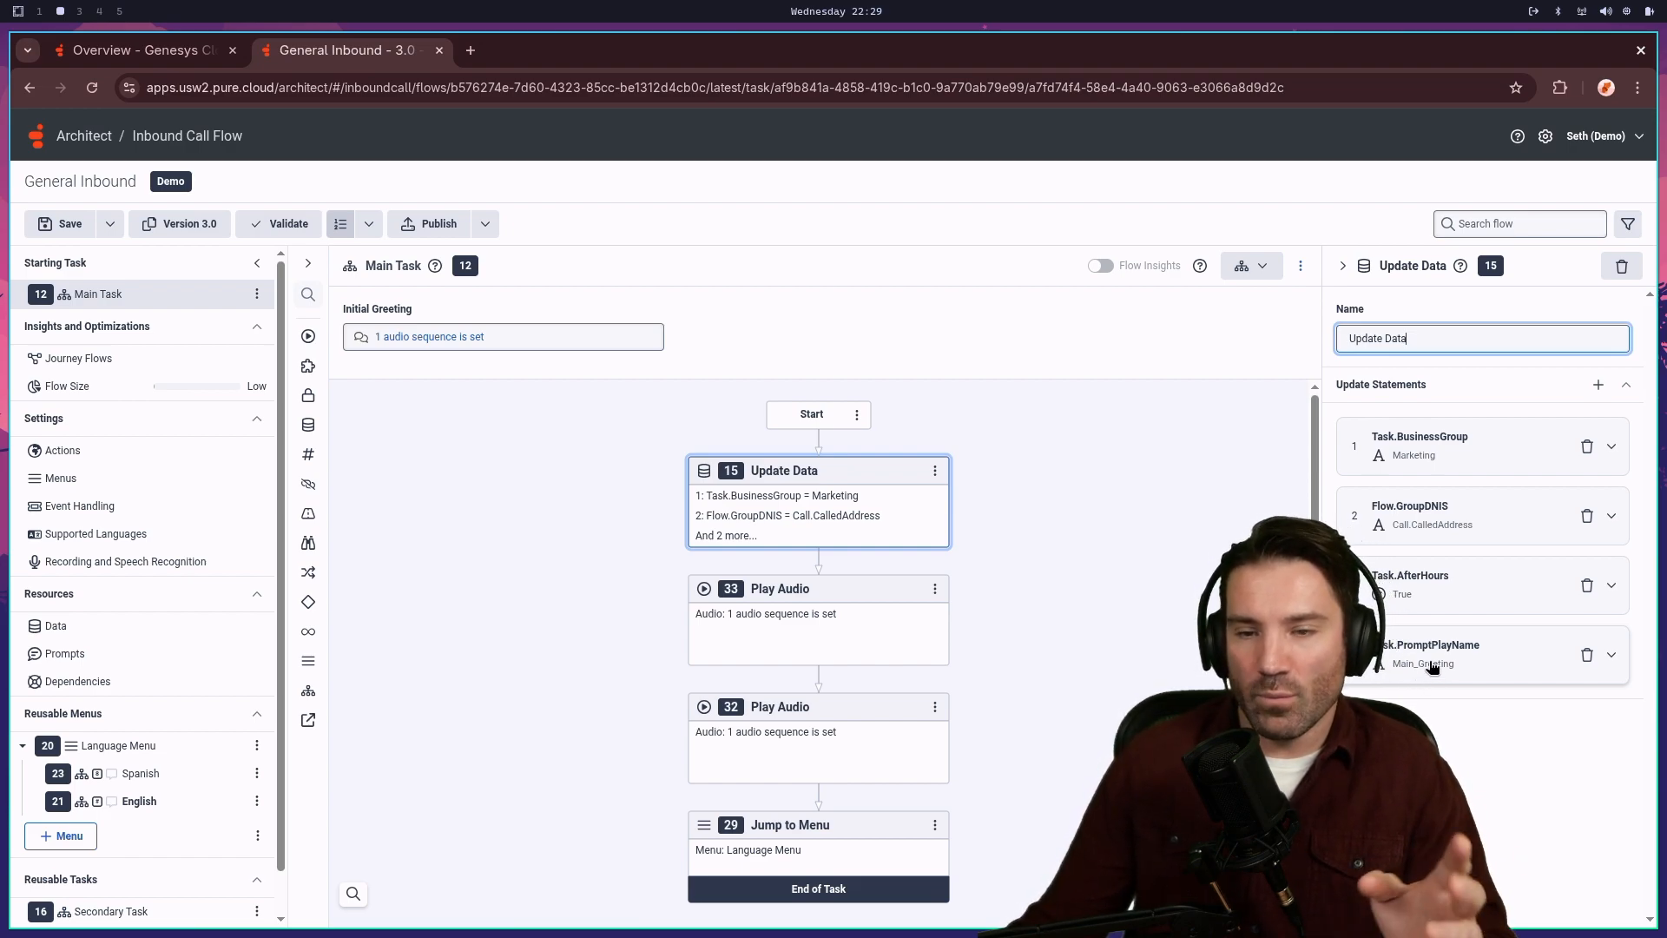
left_click(814, 601)
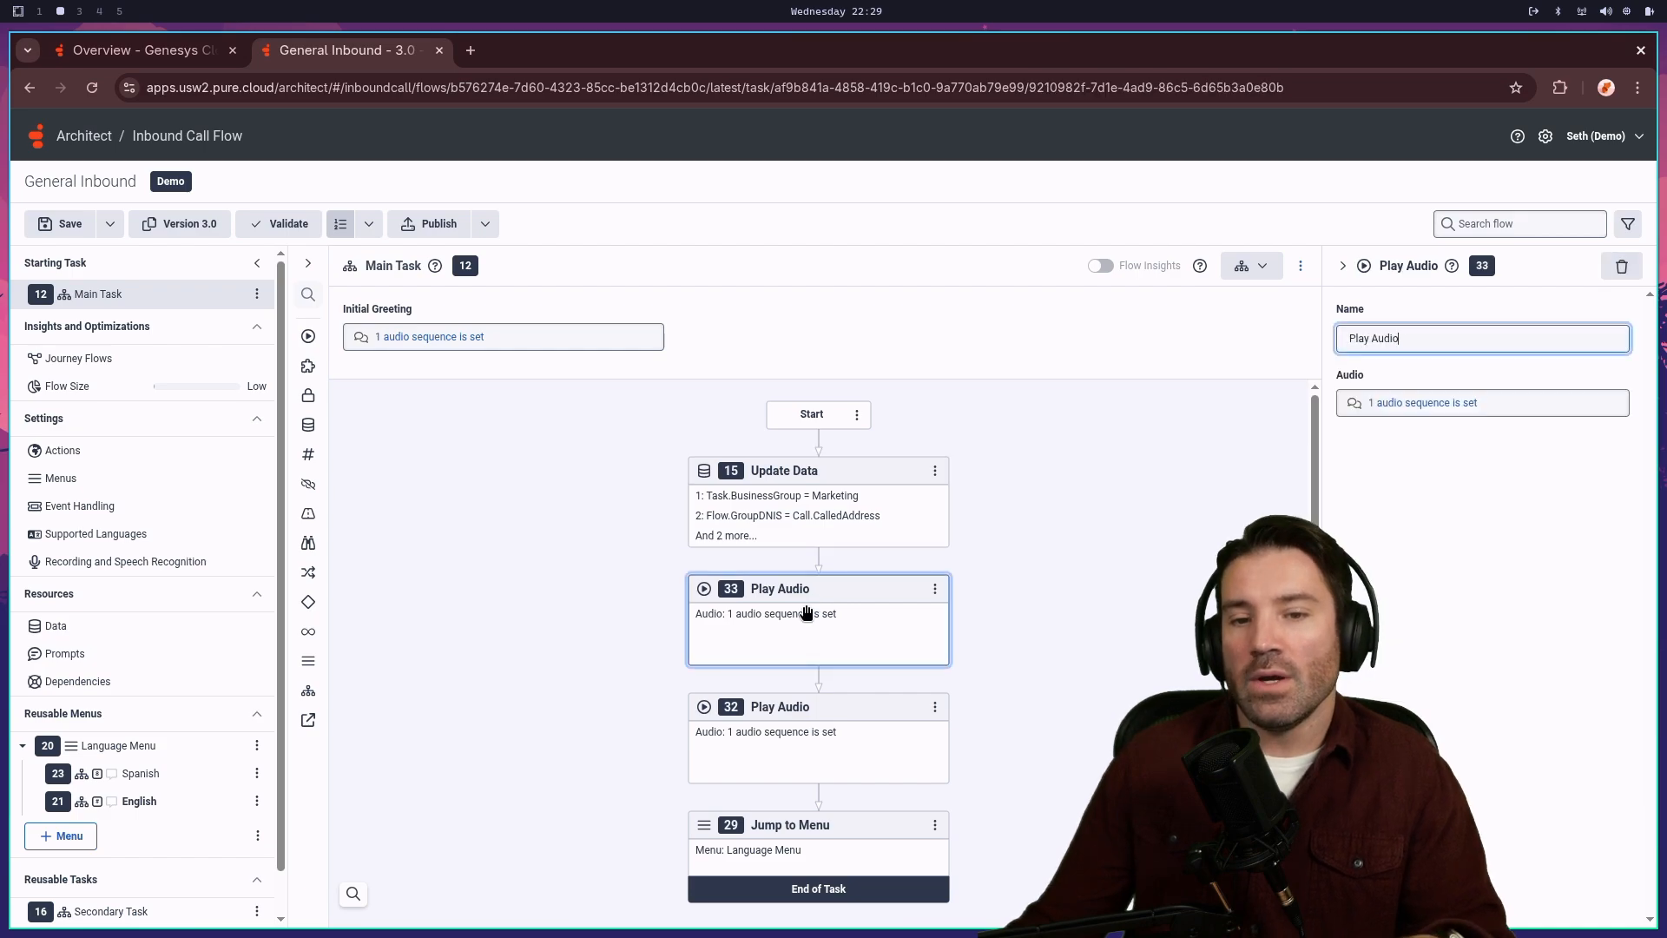
left_click(1421, 404)
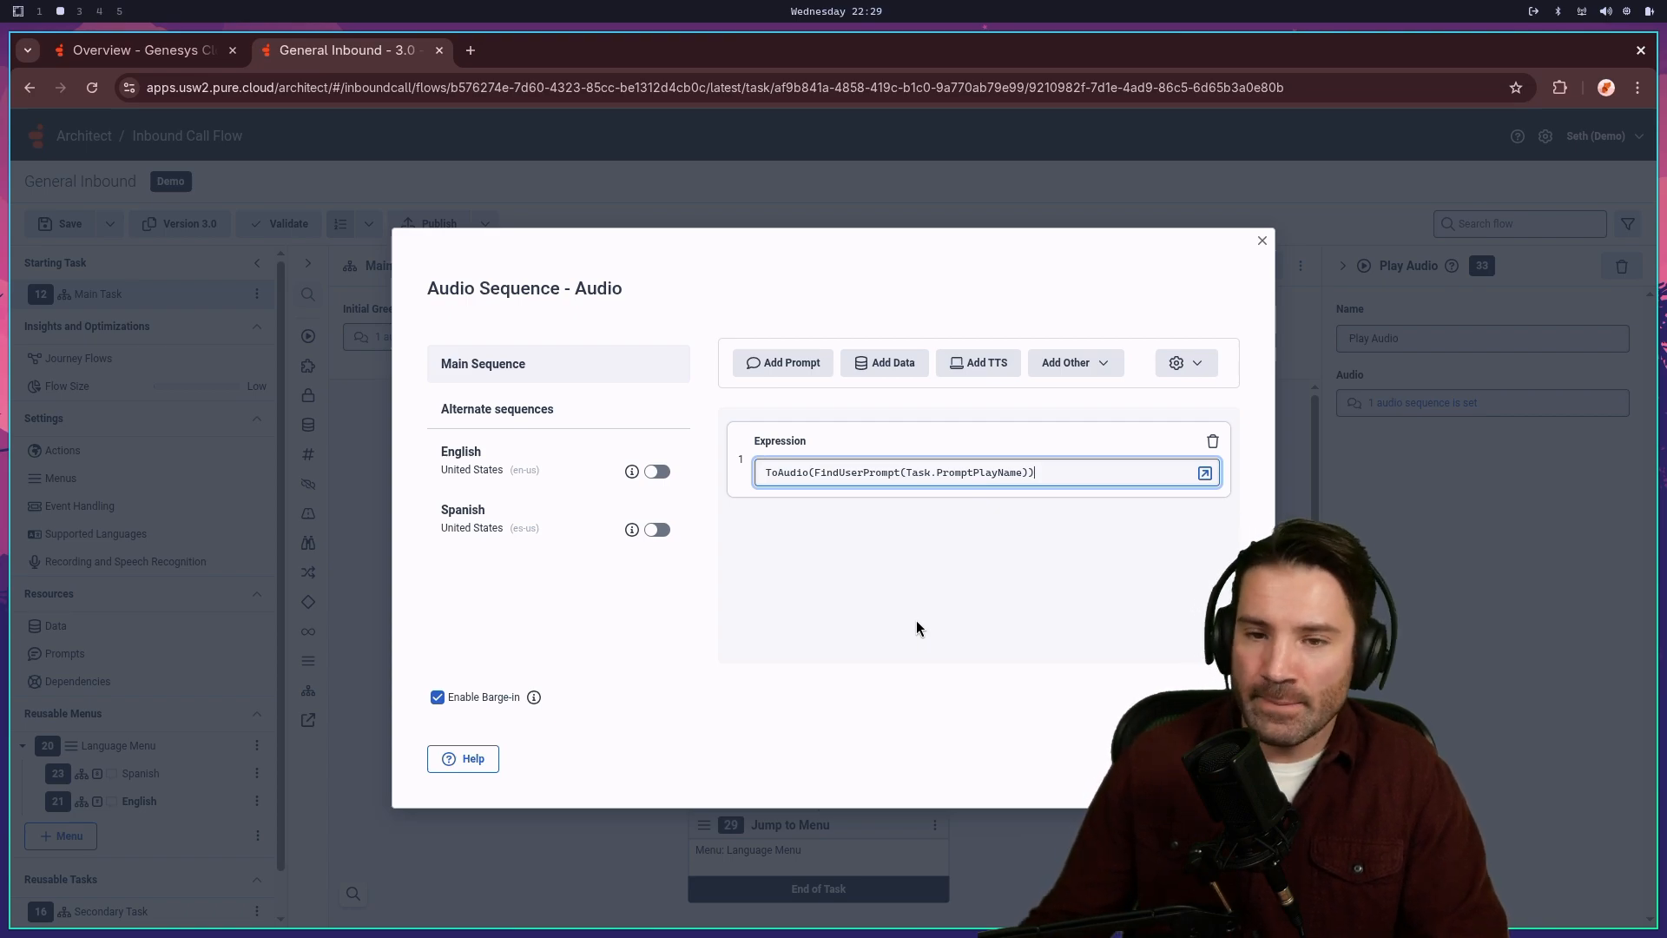
left_click(1261, 241)
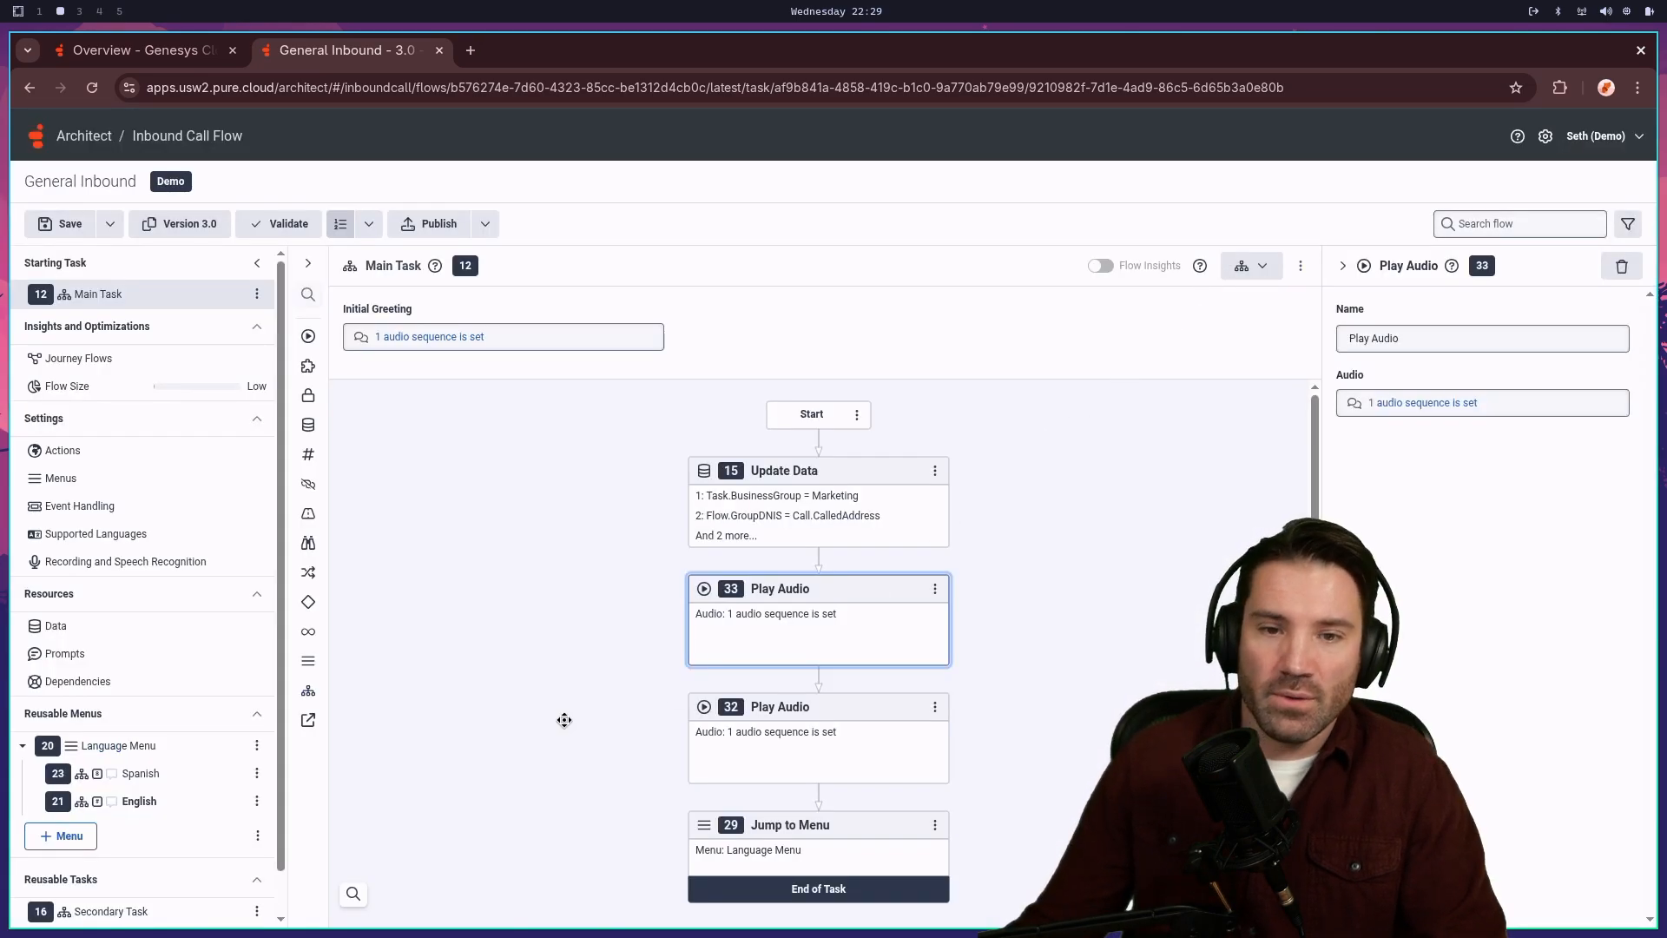
left_click(63, 681)
left_click(75, 657)
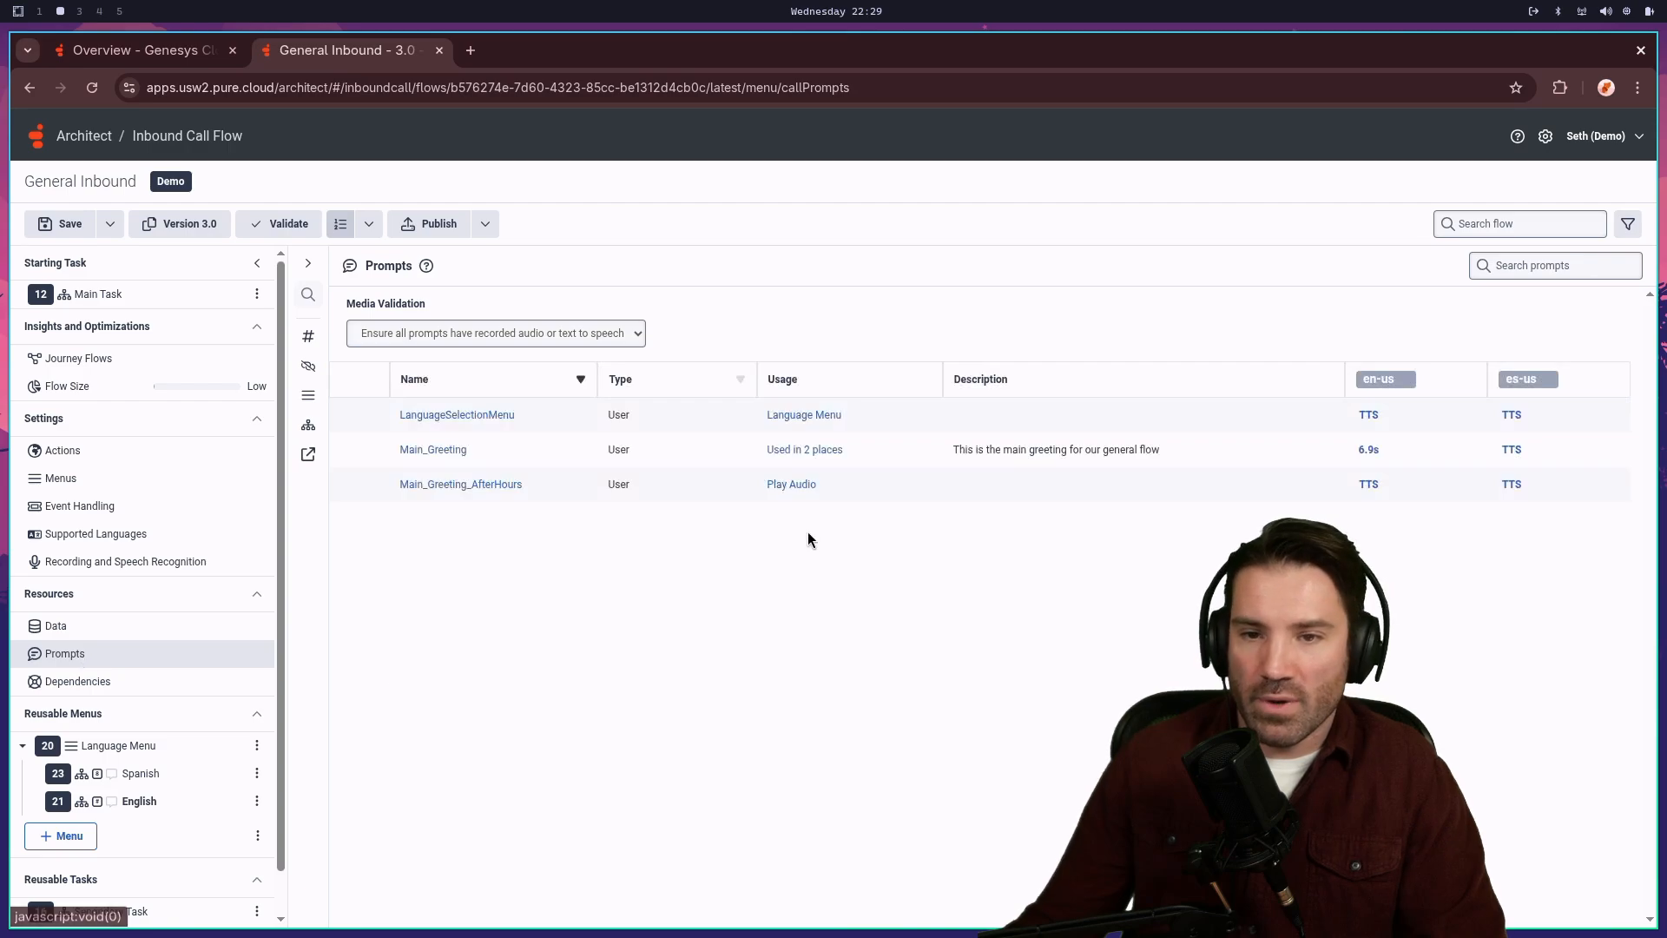
left_click(829, 452)
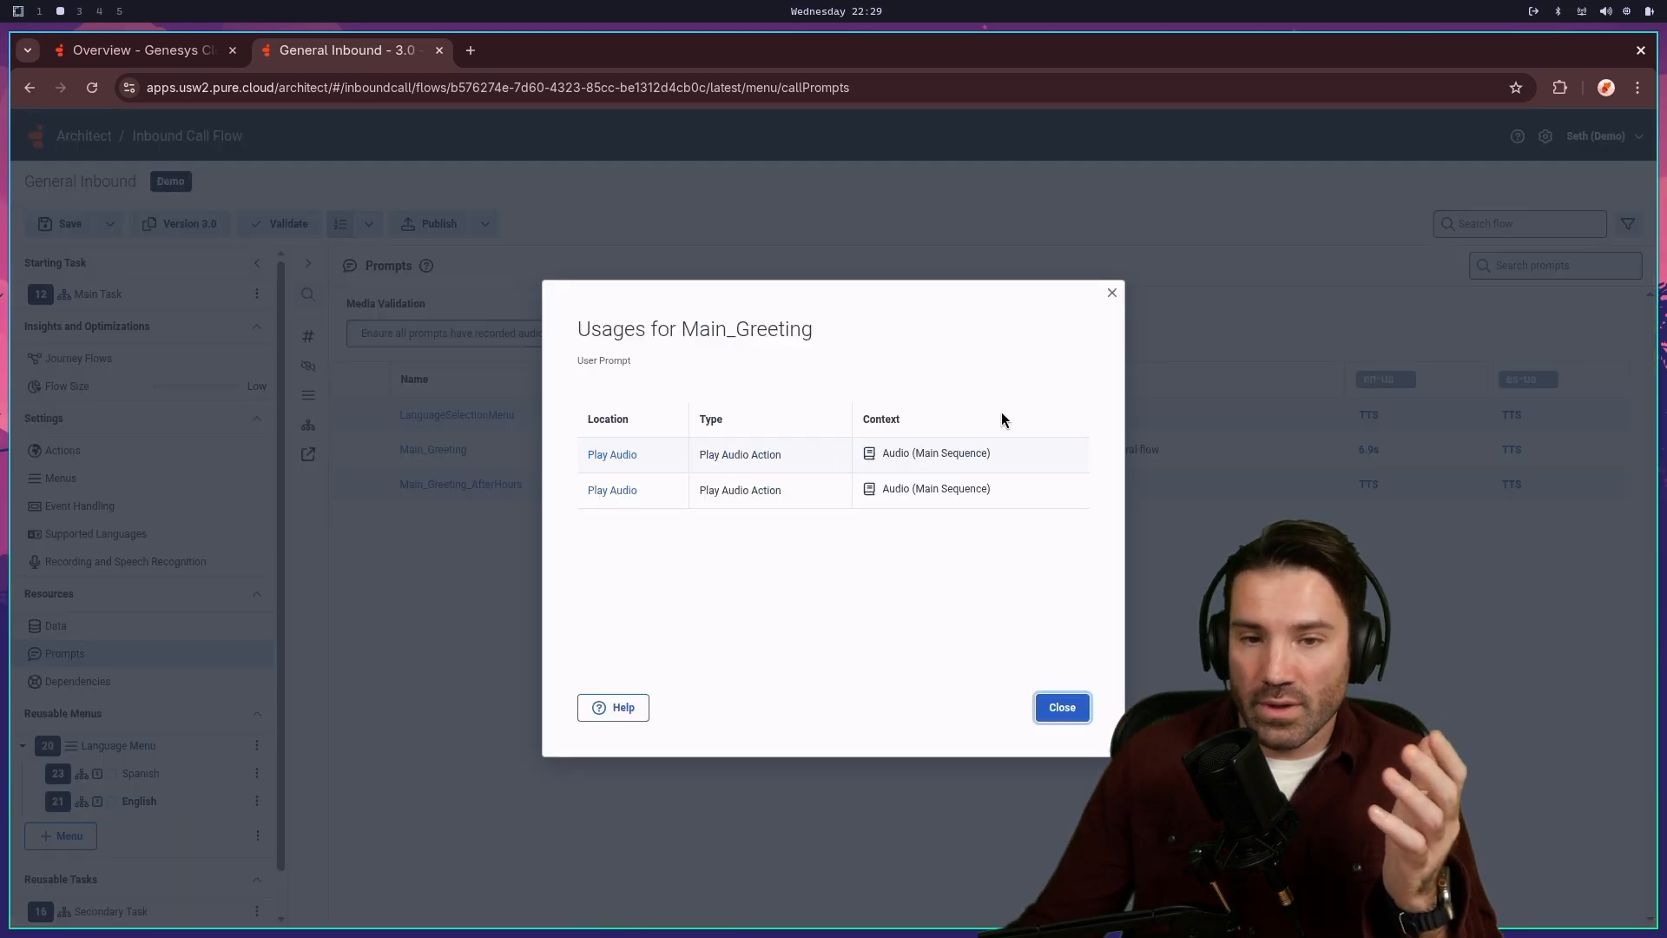
left_click(1111, 292)
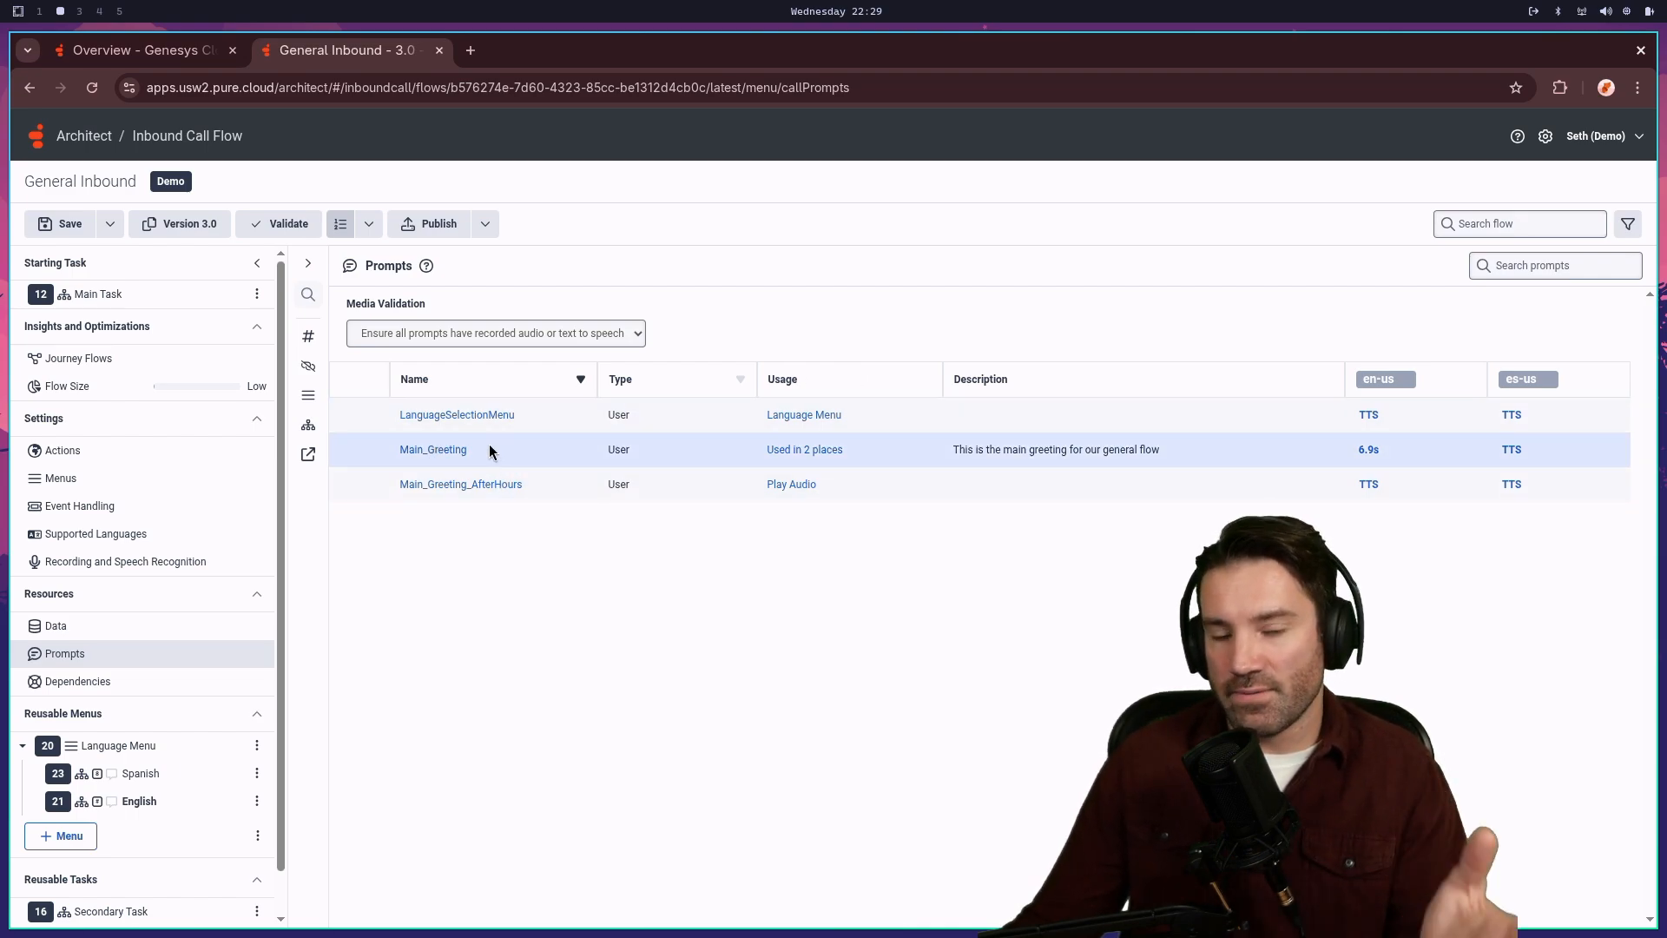
left_click(79, 298)
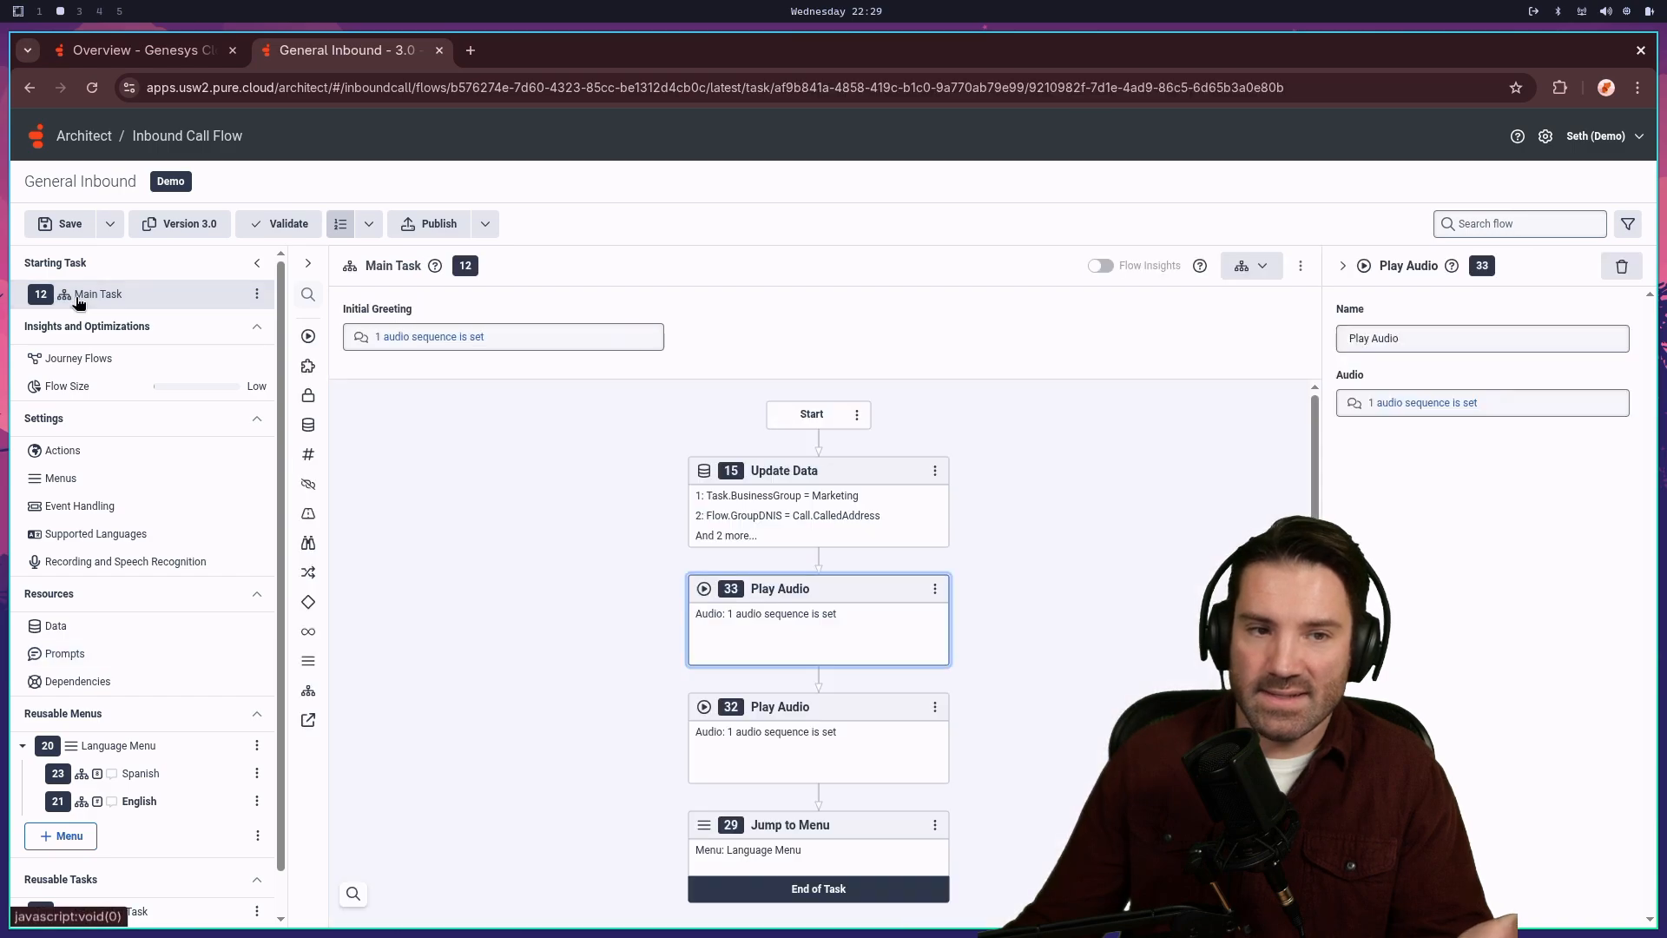
- Show Update Data's statements down to Task.PromptPlayName set to Main_Greeting
left_click(854, 538)
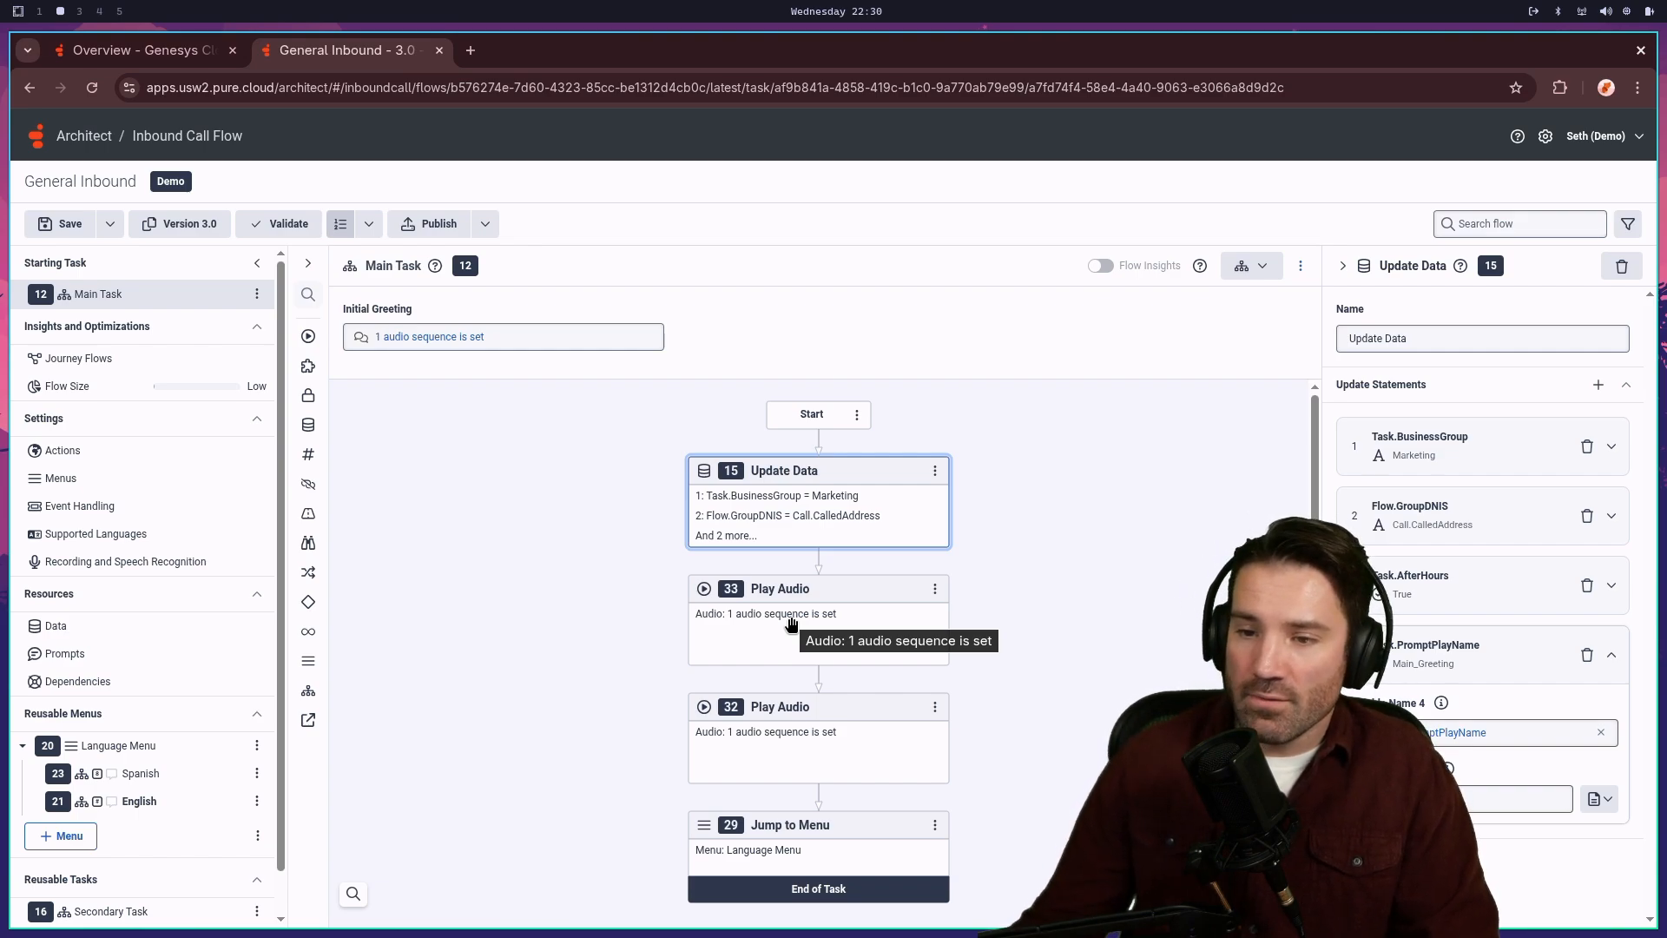
scroll(165, 638, "down", 1)
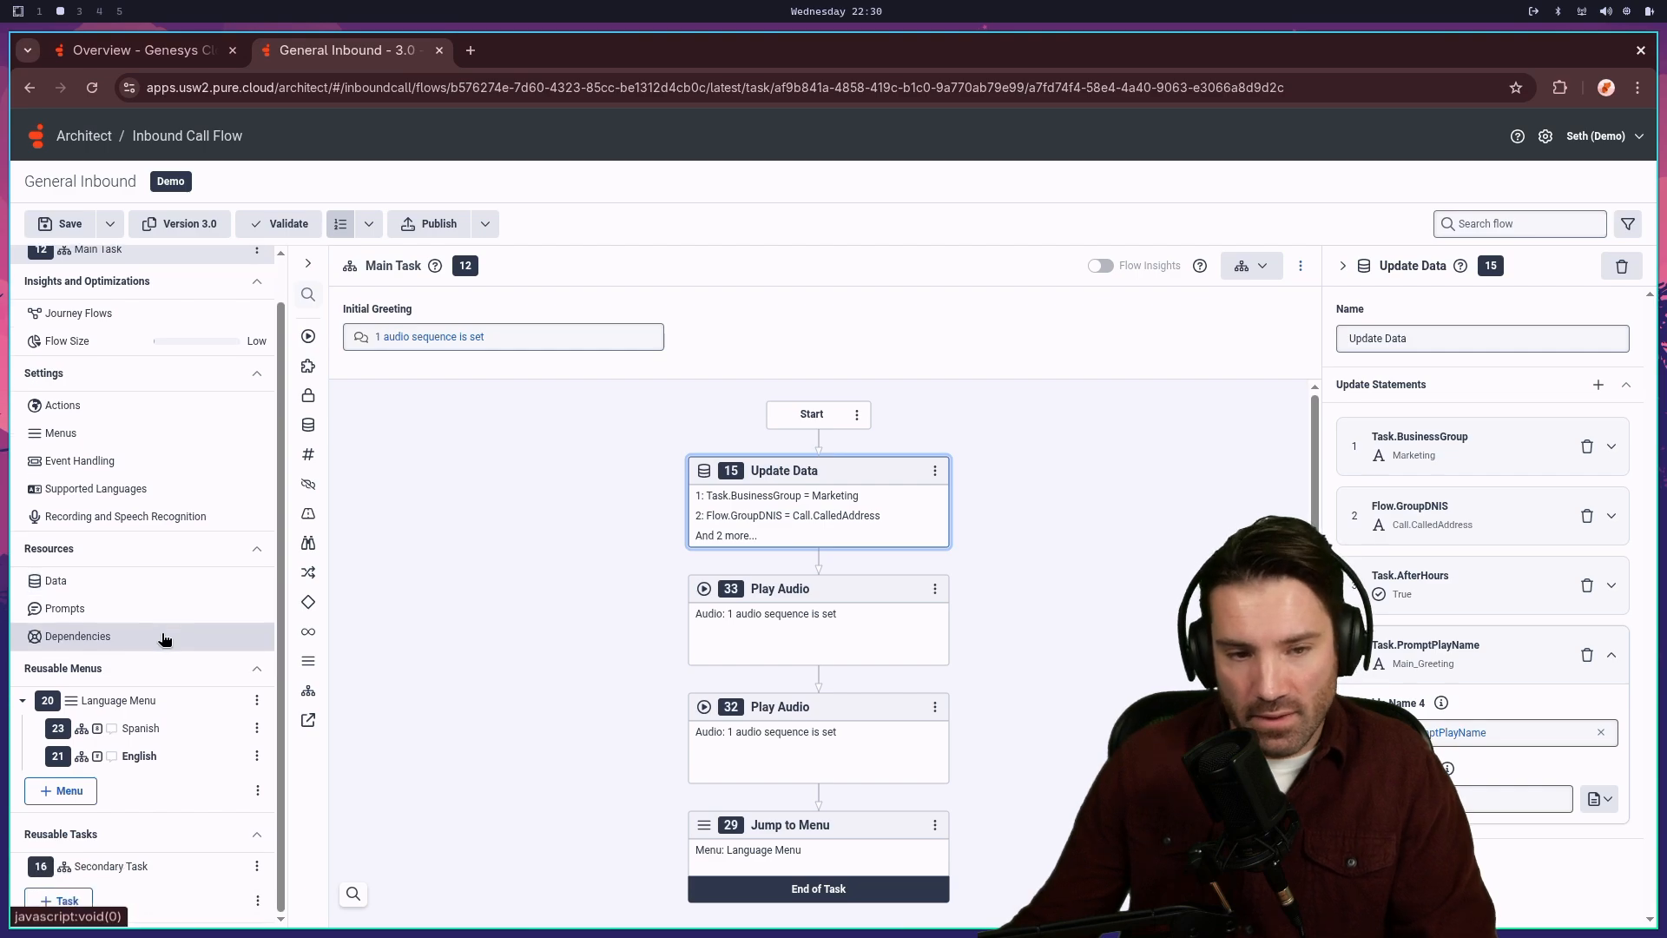